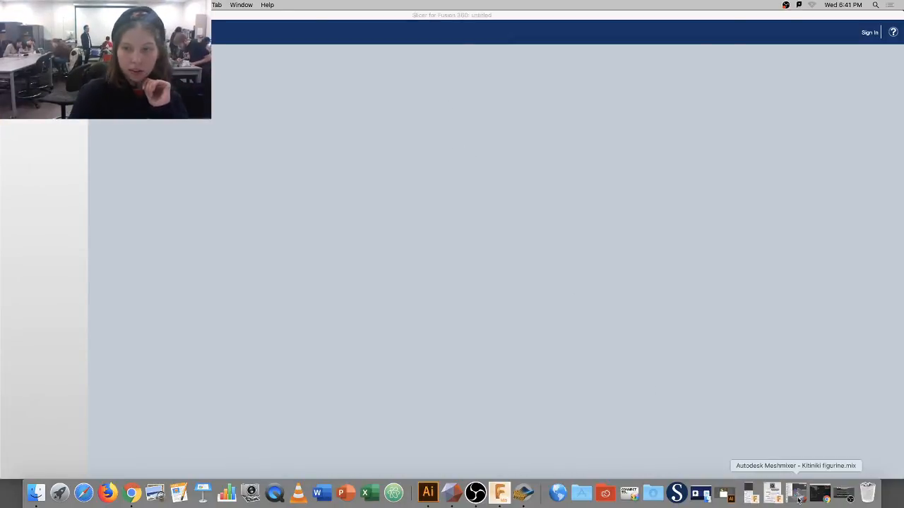
Move the OBS recorder window out of the way by minimizing it.
click(475, 493)
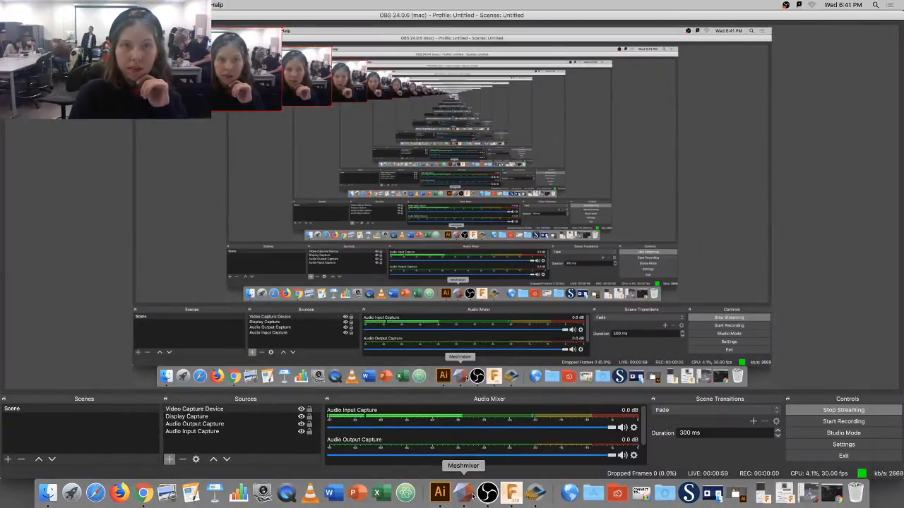
click(471, 494)
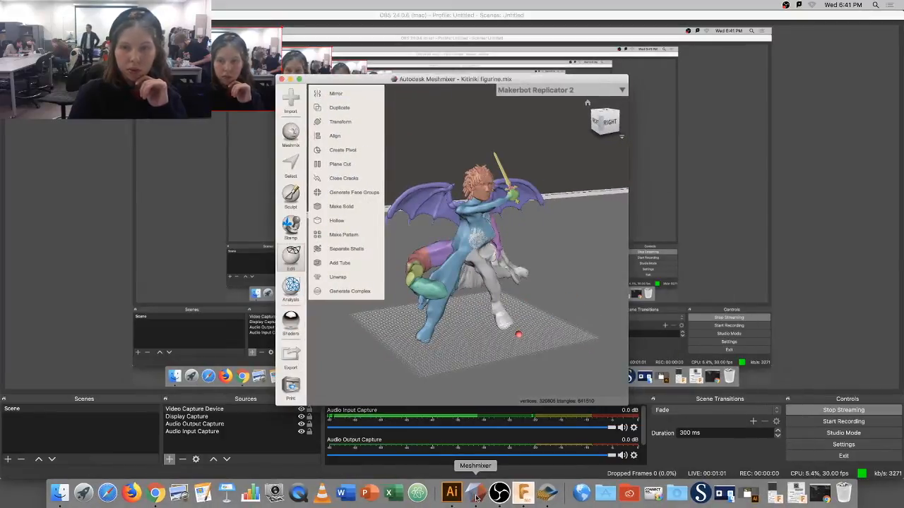
click(499, 493)
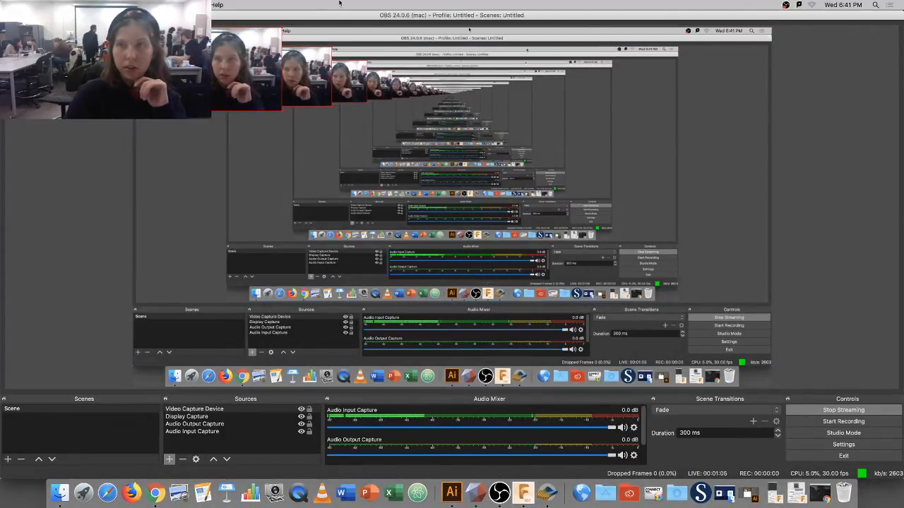
click(16, 15)
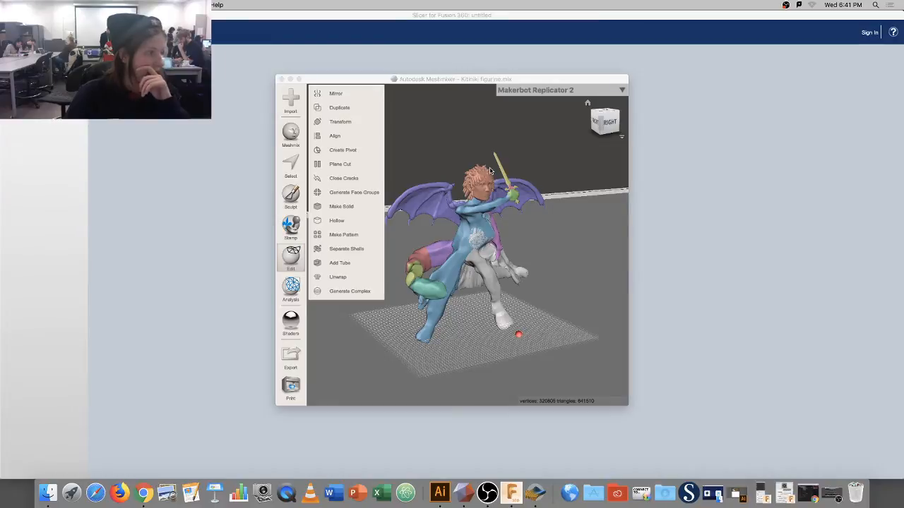
In Slicer, choose Kitiniki Figure for slicer.obj on the Lexar drive and open it for import.
click(541, 495)
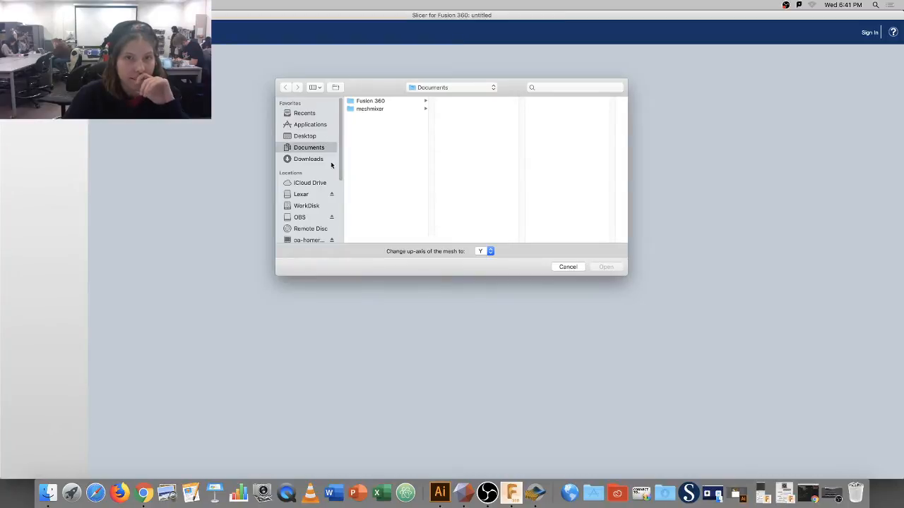
click(305, 194)
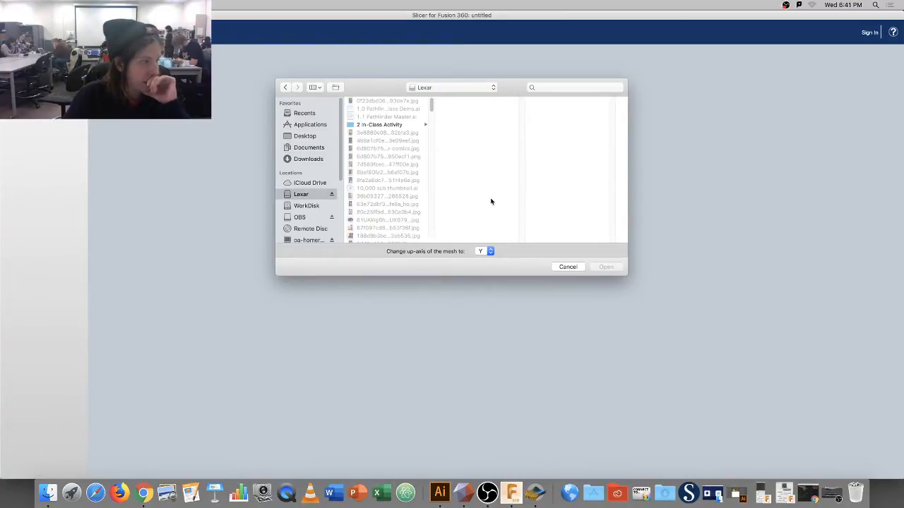
drag(430, 103, 436, 161)
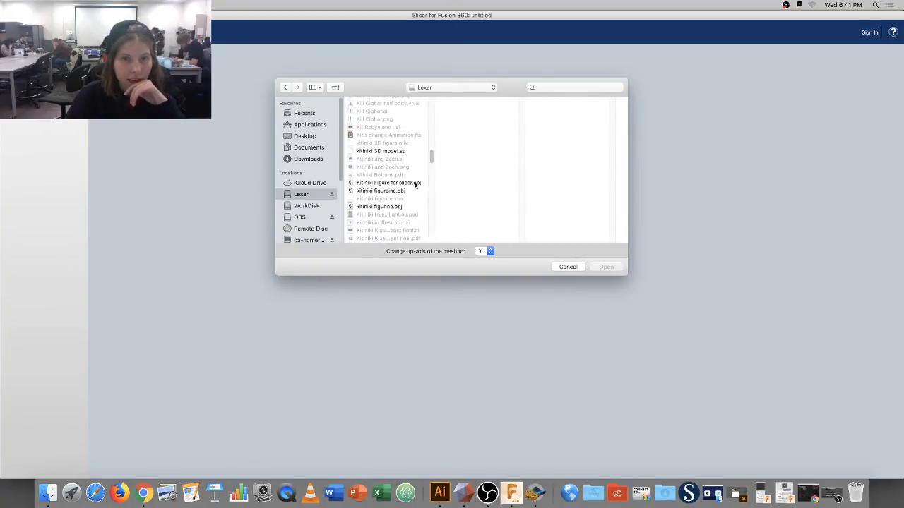
click(415, 183)
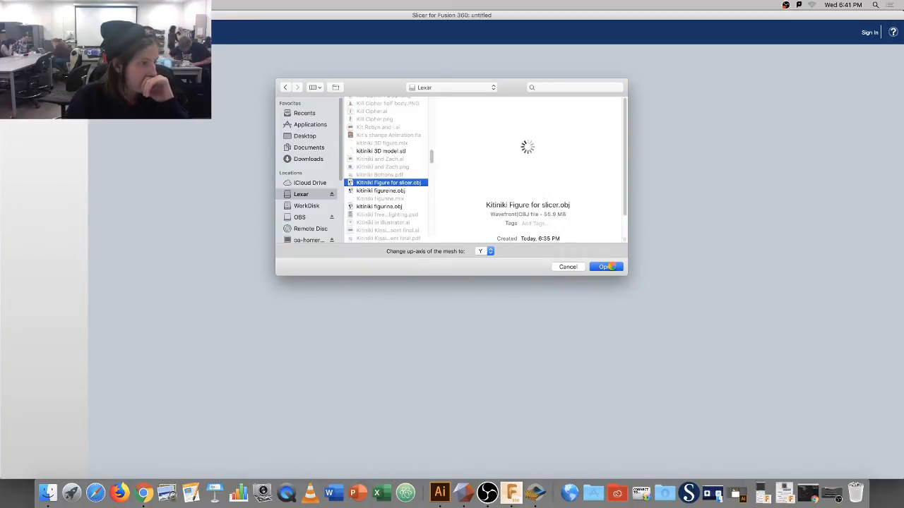
click(608, 266)
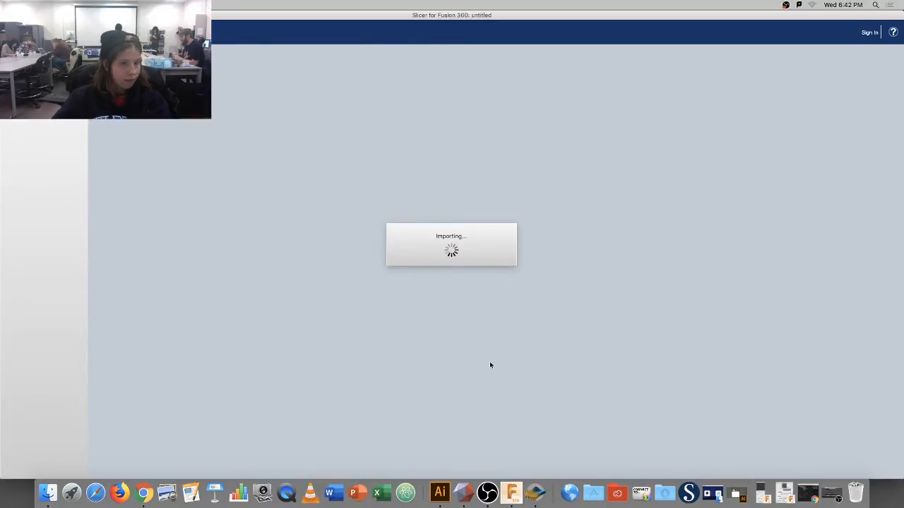
Let the import run and bring the Meshmixer Kitiniki figurine window to the front.
click(464, 492)
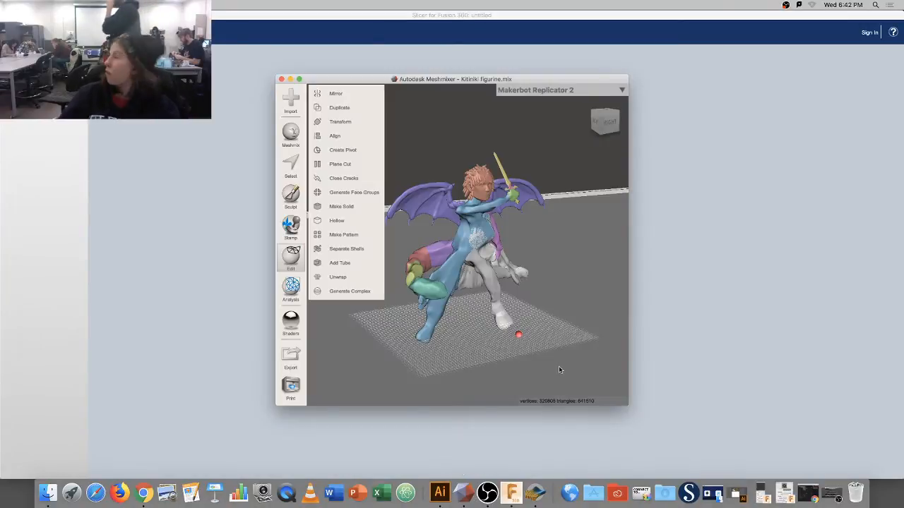
Turn the Meshmixer view slightly around the figurine, then minimize Meshmixer.
right_drag(549, 259, 510, 252)
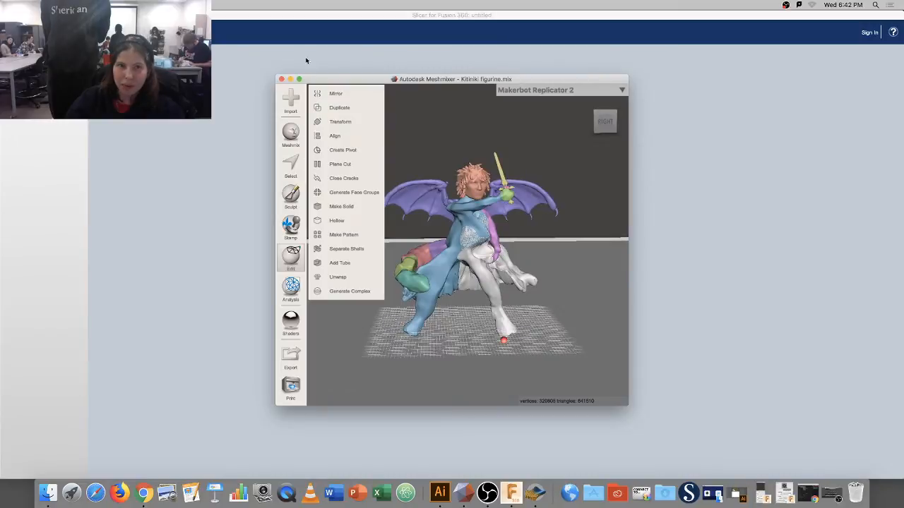
click(290, 79)
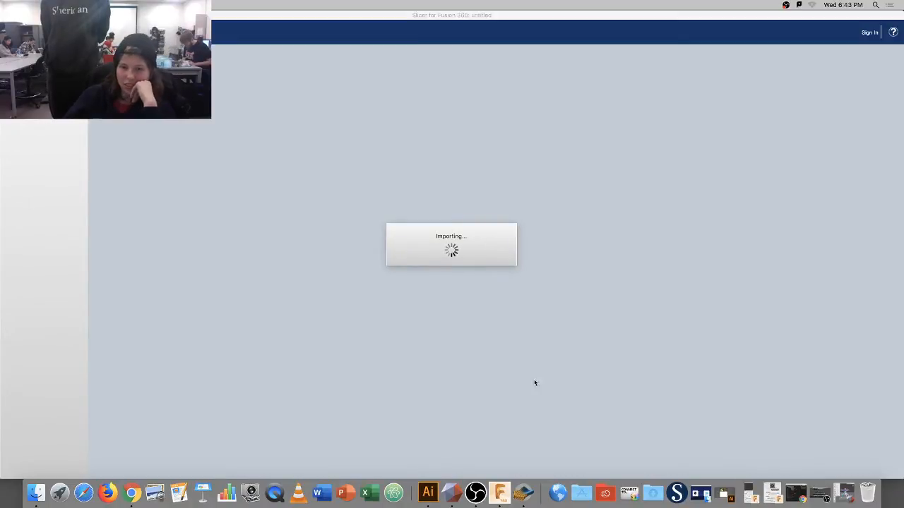
Check the Fusion 360 figurine design, minimize it with Cmd+M, and restore Meshmixer.
click(498, 494)
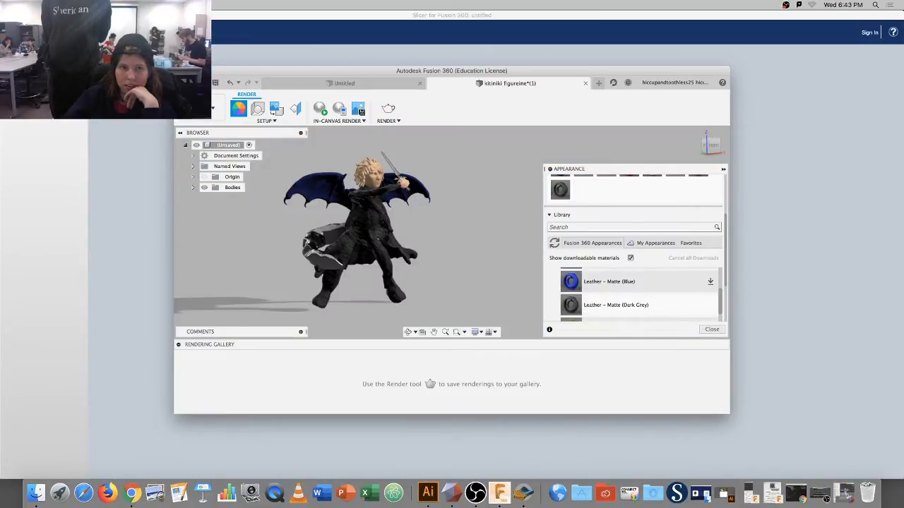
key(super+m)
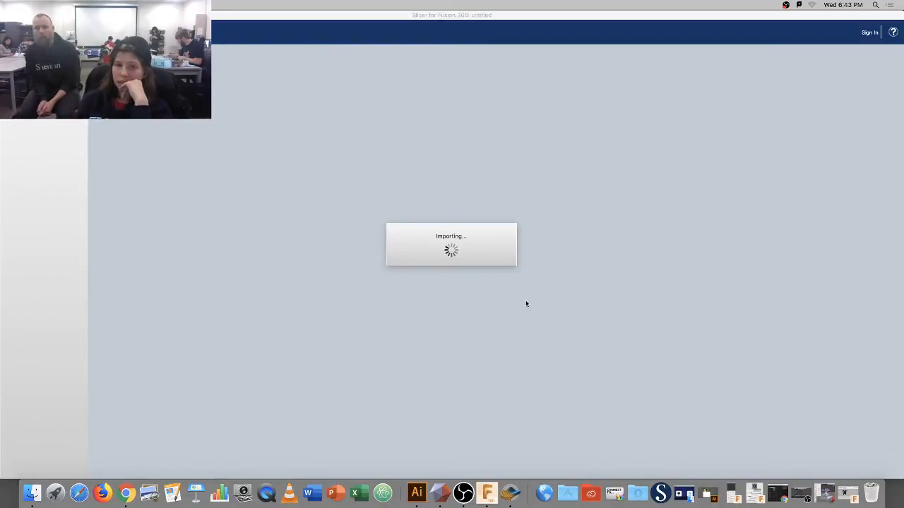
click(444, 492)
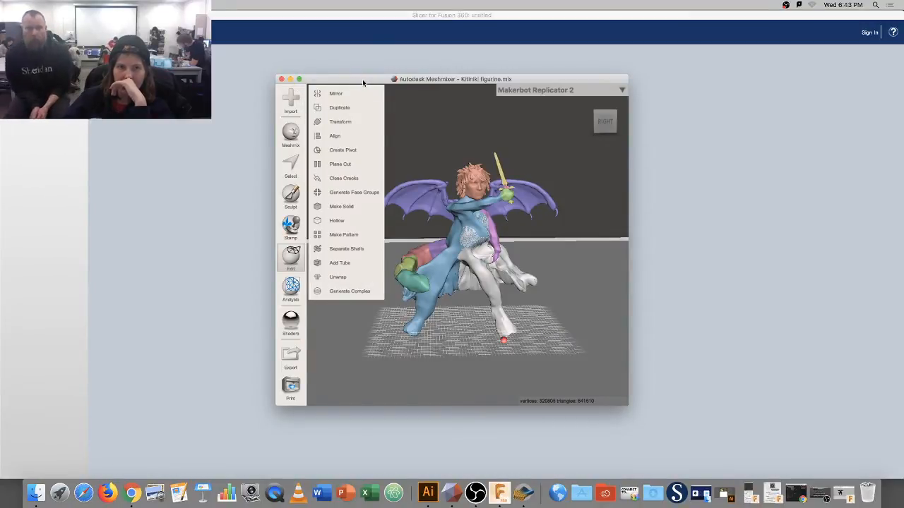
Make Meshmixer full-screen and apply the transparent white shader to the figurine.
click(299, 79)
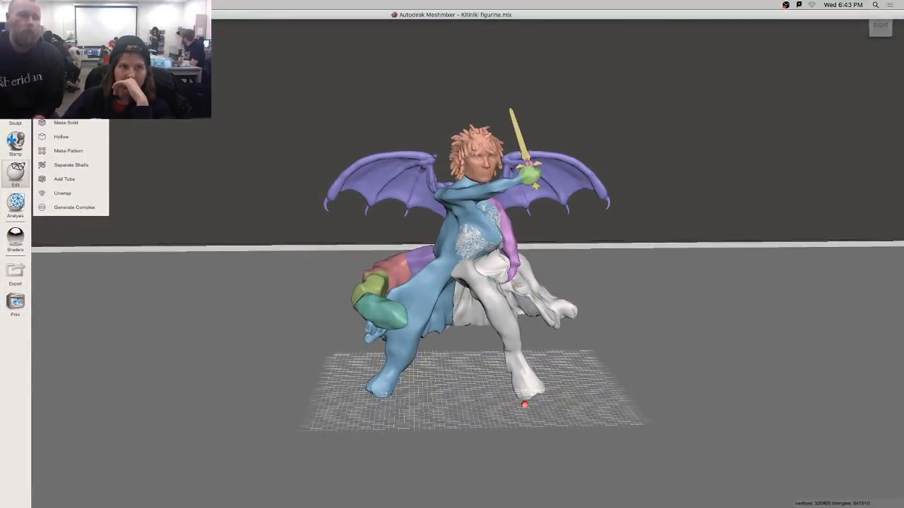
click(15, 241)
drag(186, 243, 442, 242)
right_drag(568, 247, 680, 198)
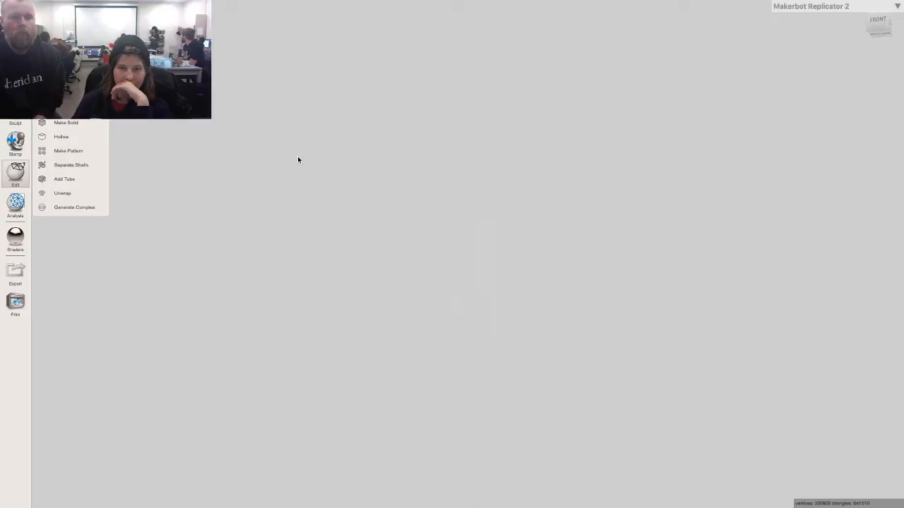
Orbit and zoom around the translucent figurine to view its front, back and sides.
mouse_move(498, 195)
right_down()
mouse_move(511, 211)
mouse_move(492, 216)
mouse_move(504, 199)
mouse_move(509, 208)
right_up()
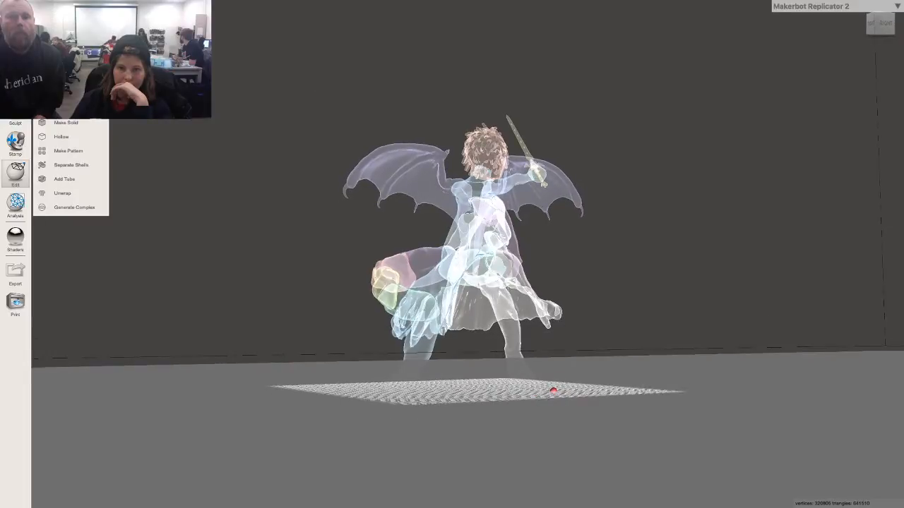
right_drag(266, 149, 341, 157)
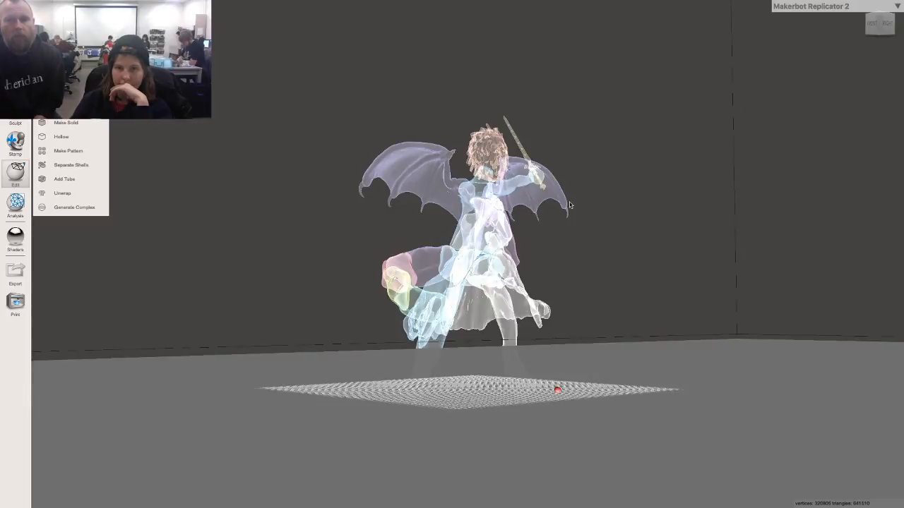
right_drag(569, 204, 538, 182)
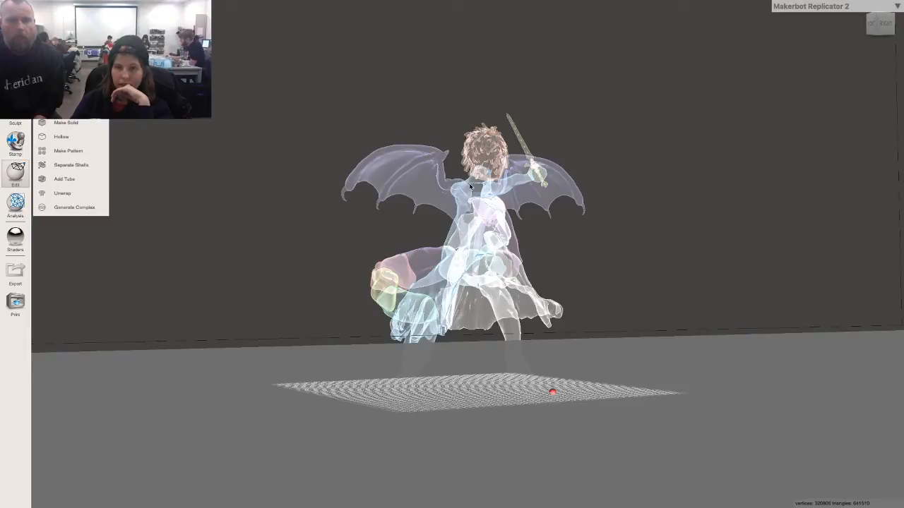
scroll(436, 177, up, 10)
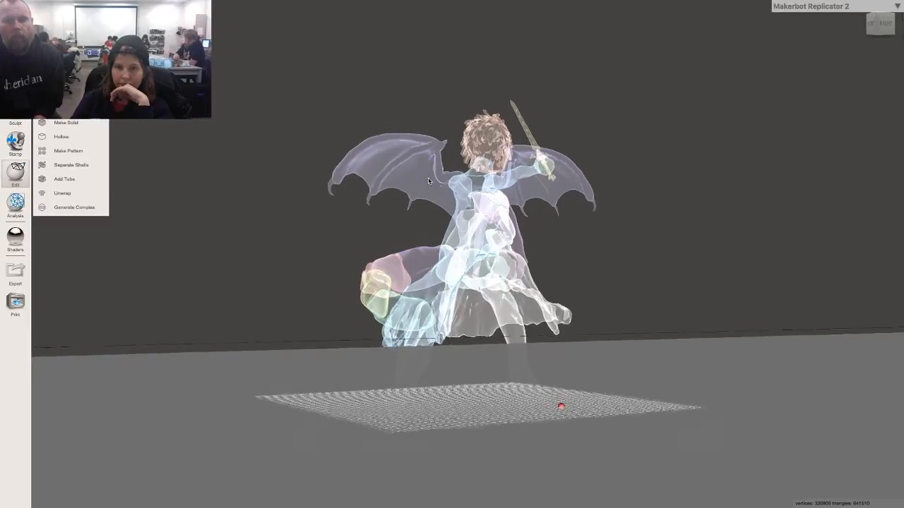
right_drag(445, 181, 515, 183)
right_drag(526, 182, 403, 179)
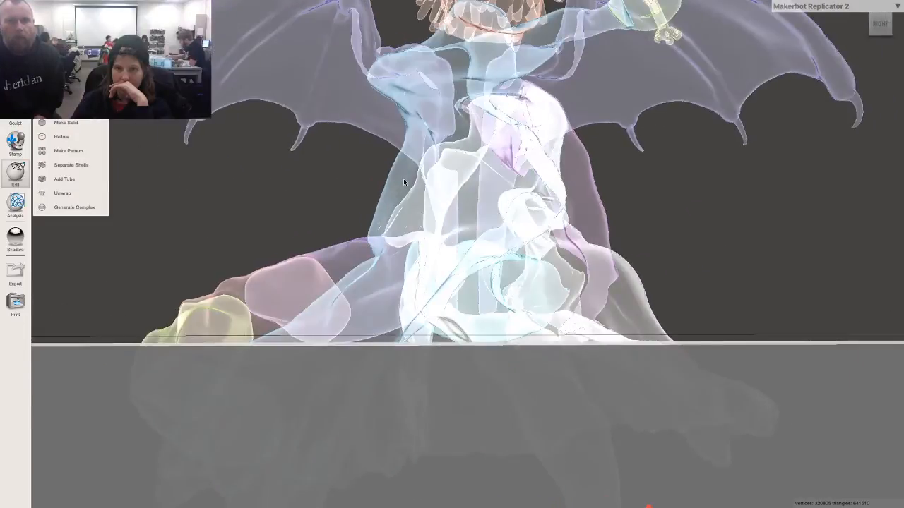
scroll(404, 177, down, 8)
scroll(403, 176, down, 6)
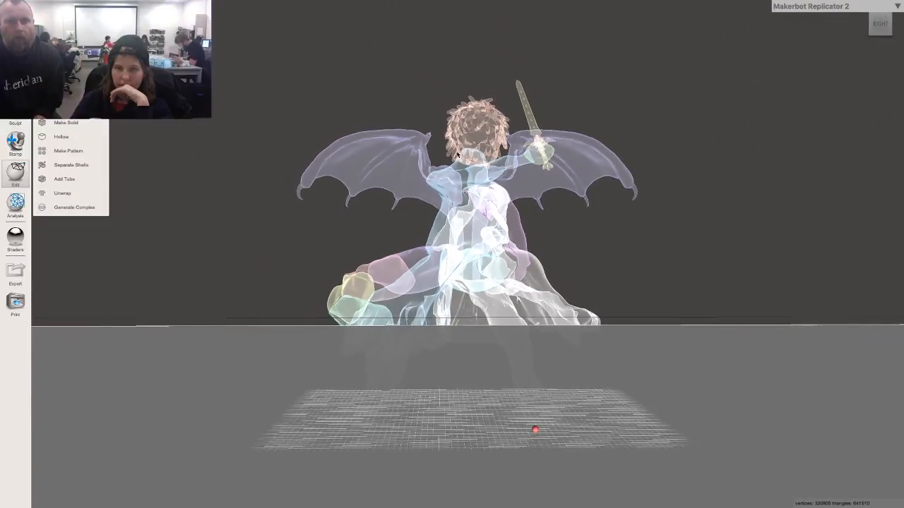
mouse_move(624, 164)
right_down()
mouse_move(582, 170)
mouse_move(476, 151)
mouse_move(559, 151)
mouse_move(597, 162)
mouse_move(627, 156)
right_up()
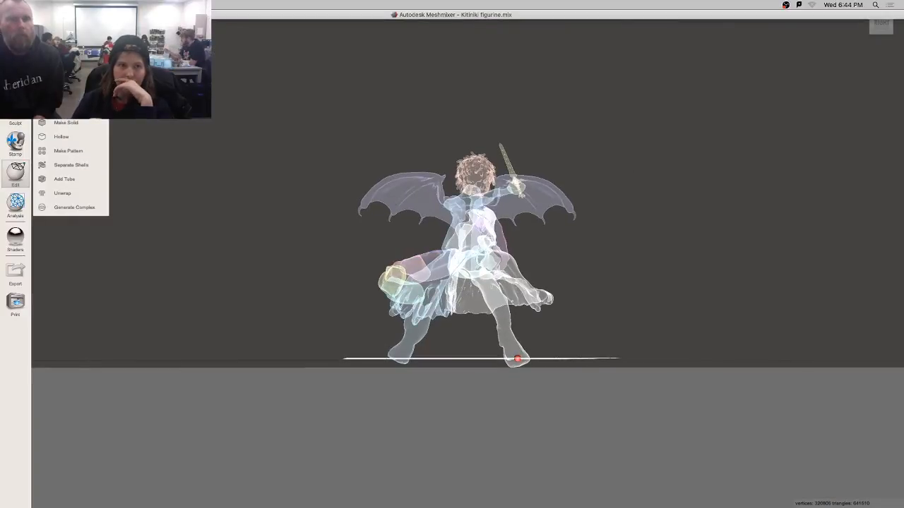
Hide the ground plane and the printer bed from the Meshmixer scene.
click(117, 5)
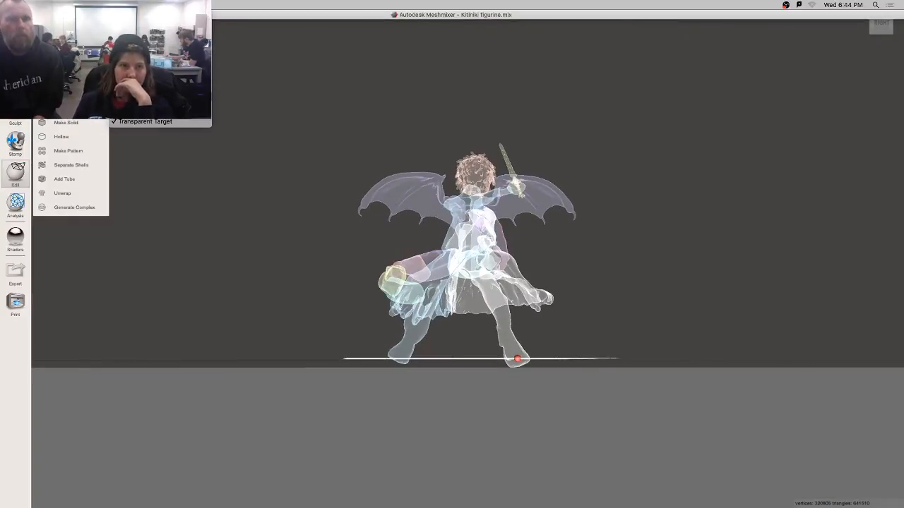
click(145, 71)
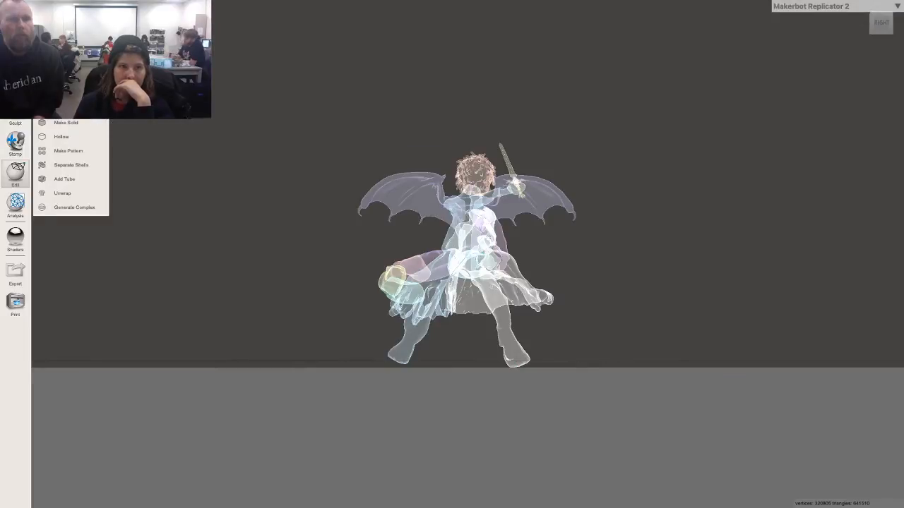
click(117, 5)
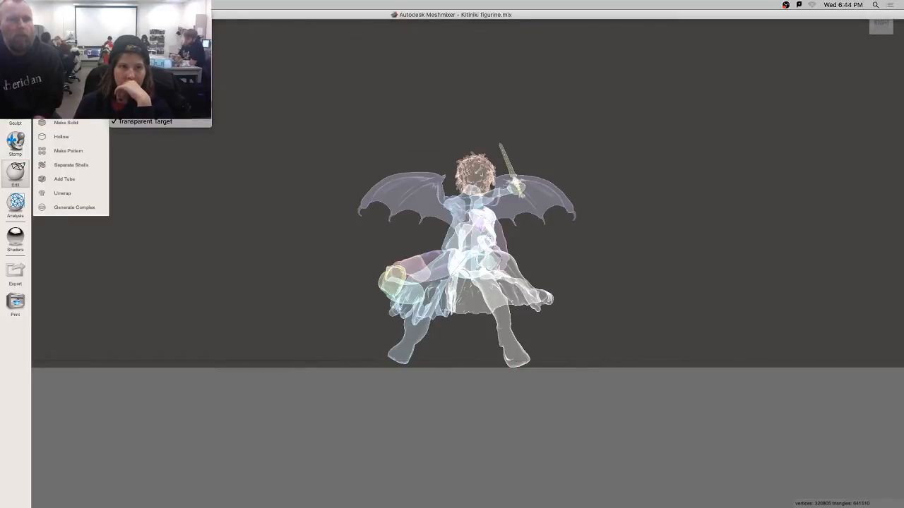
click(145, 77)
right_drag(345, 210, 405, 238)
scroll(404, 237, up, 5)
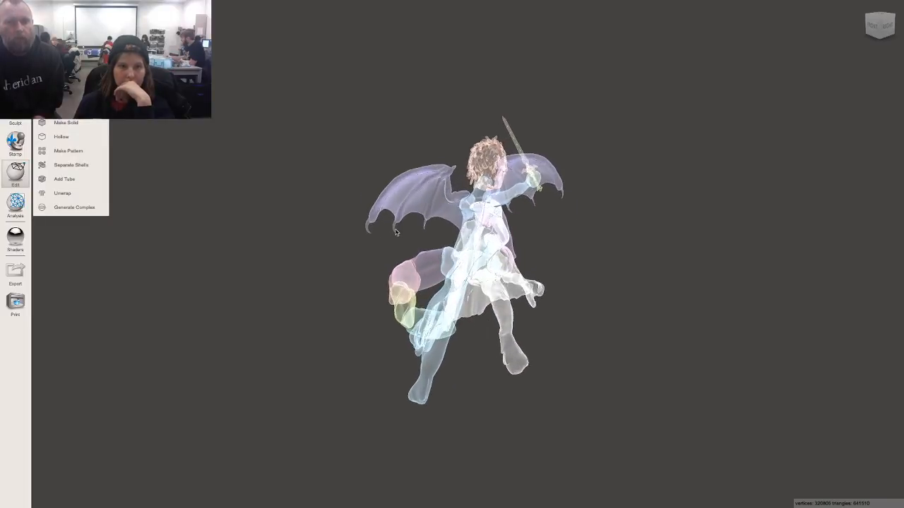
Show the Object Browser listing the figurine's five mesh parts.
mouse_move(520, 3)
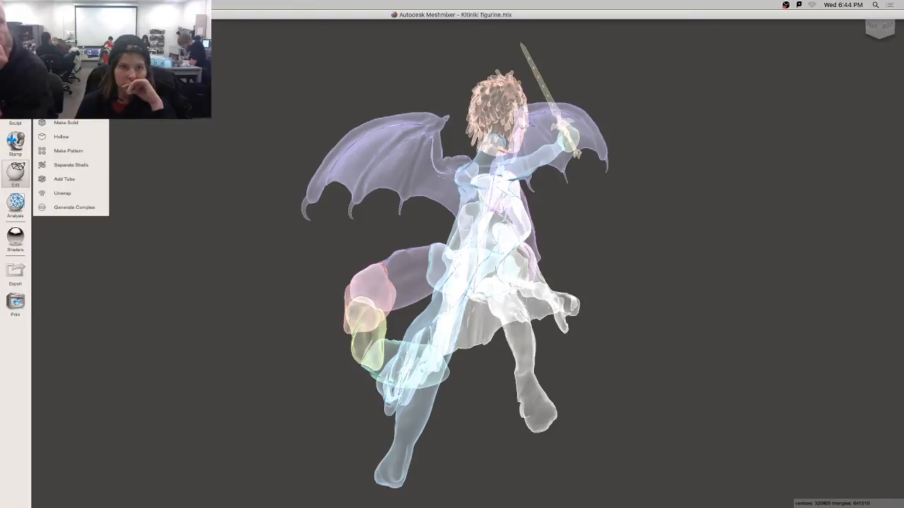
click(119, 5)
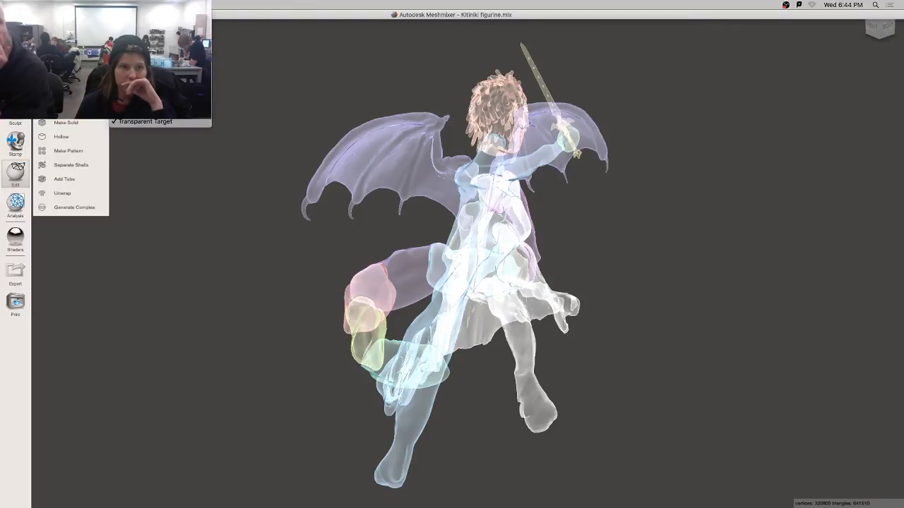
click(148, 71)
right_drag(775, 247, 762, 237)
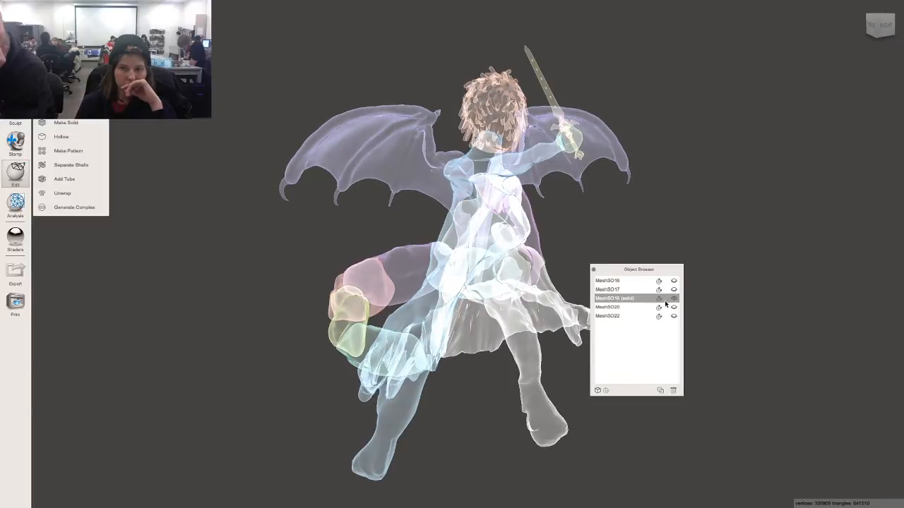
Drag a solid shader onto the figurine so its parts display opaque colours again.
right_drag(601, 262, 566, 277)
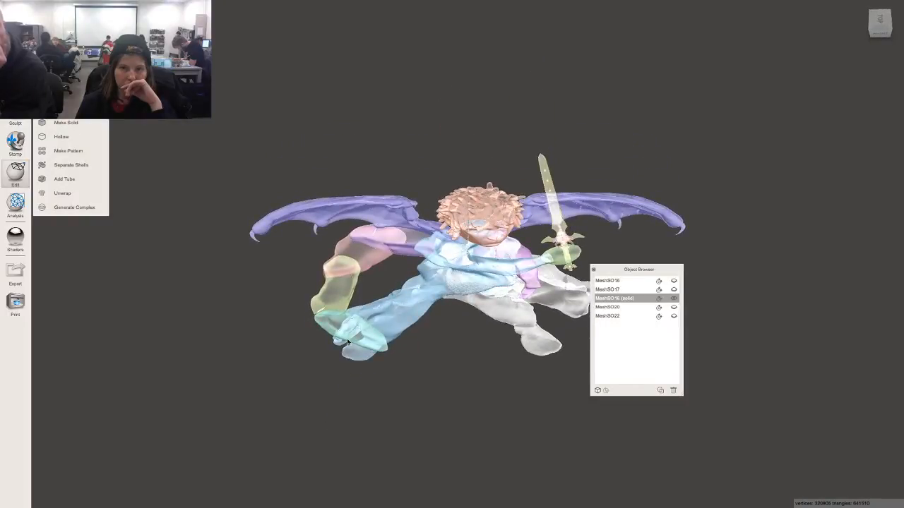
right_drag(417, 261, 396, 182)
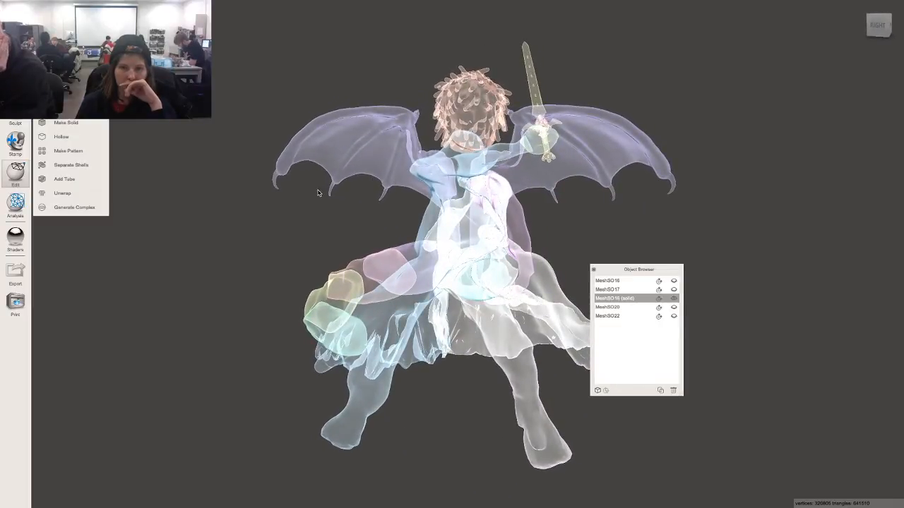
mouse_move(318, 192)
right_down()
mouse_move(320, 217)
mouse_move(311, 201)
mouse_move(280, 235)
mouse_move(190, 220)
mouse_move(311, 195)
right_up()
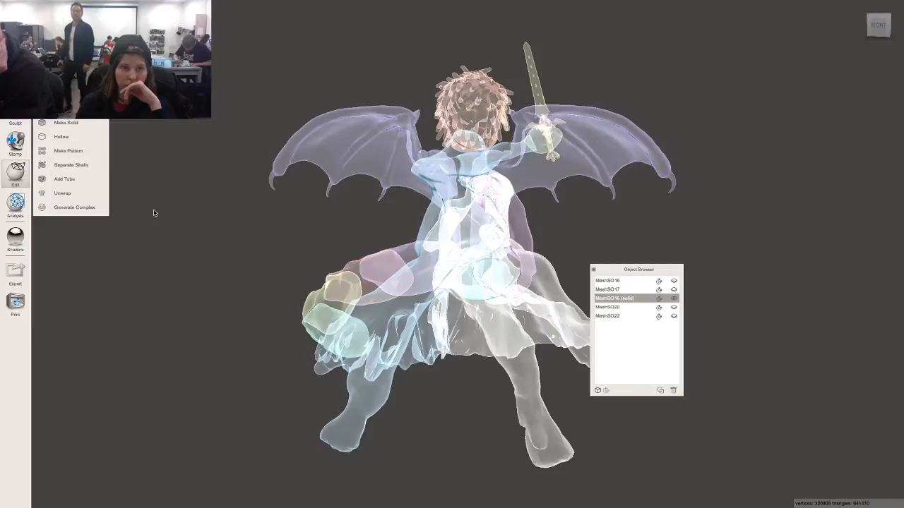
mouse_move(38, 242)
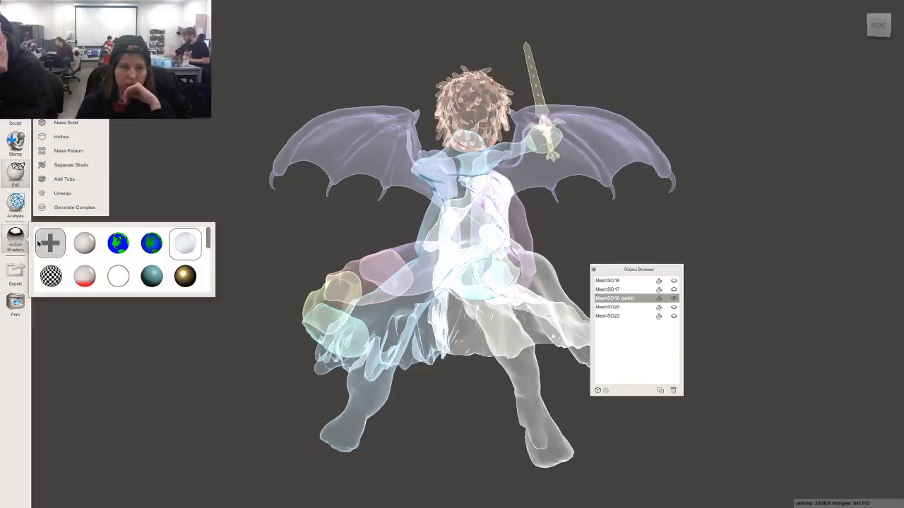
drag(84, 243, 295, 217)
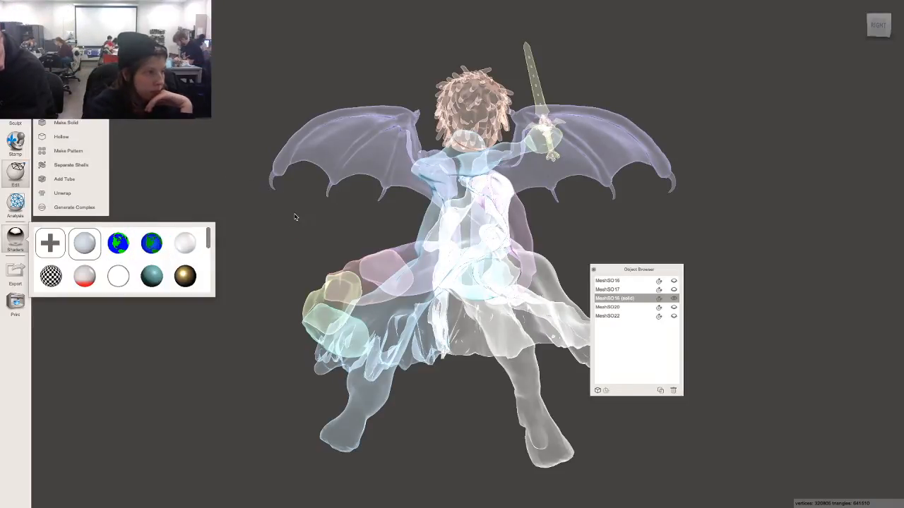
drag(83, 244, 488, 210)
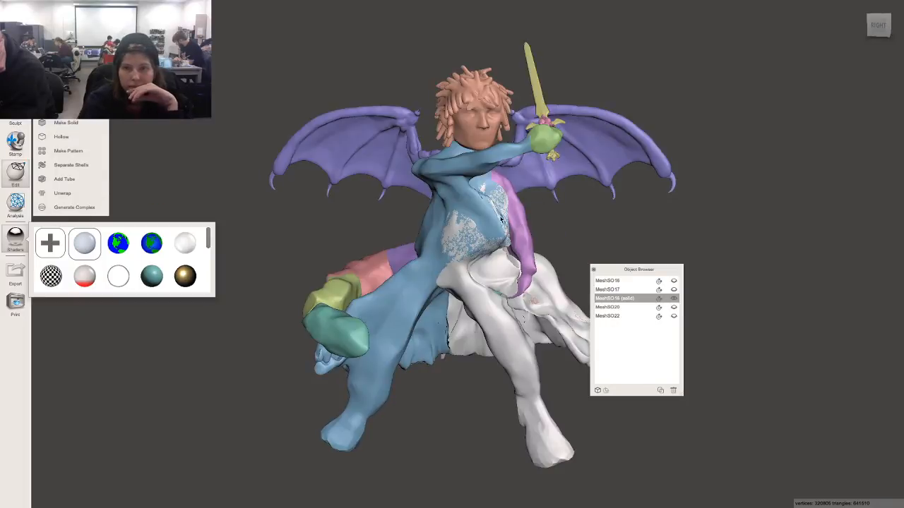
Run Make Solid on the figurine and lower Cell Size from 0.106 to 0.056 mm.
click(91, 124)
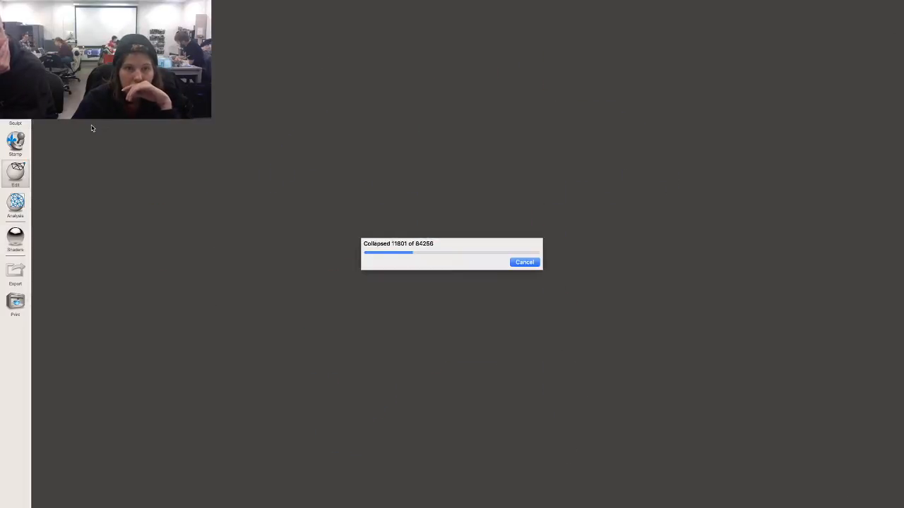
right_drag(309, 78, 346, 80)
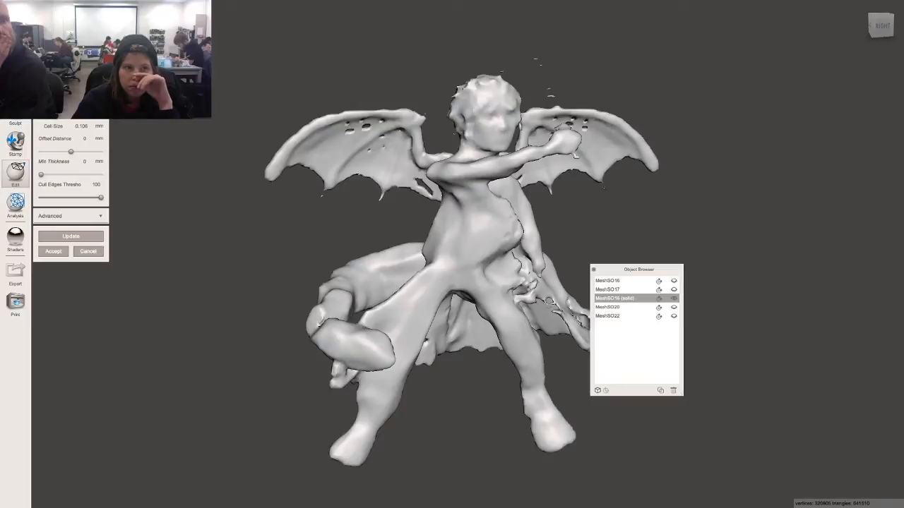
drag(69, 116, 72, 116)
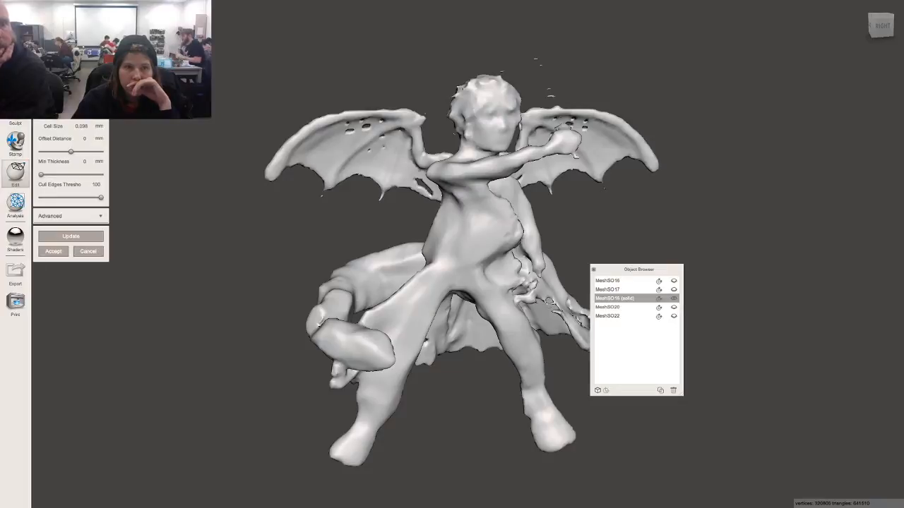
Recompute the solid at the smaller cell size and orbit to inspect the finer wings and hair.
click(100, 237)
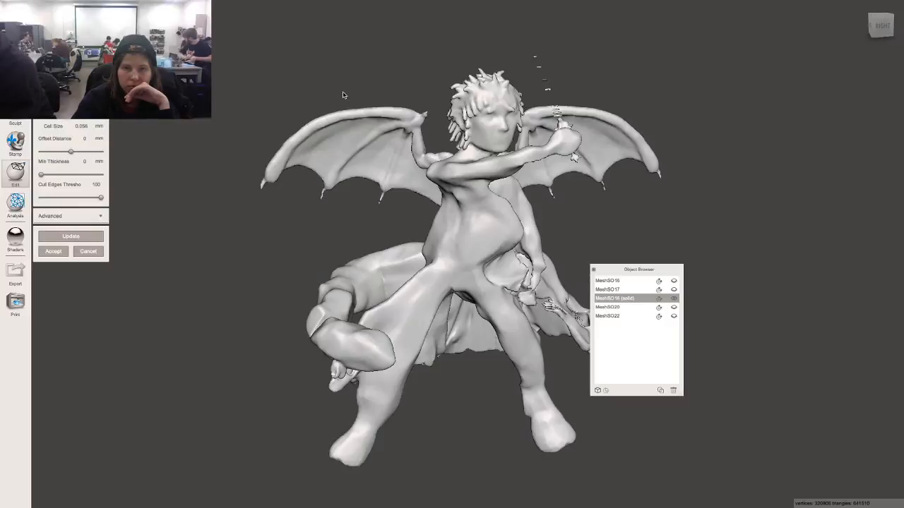
right_drag(299, 233, 270, 233)
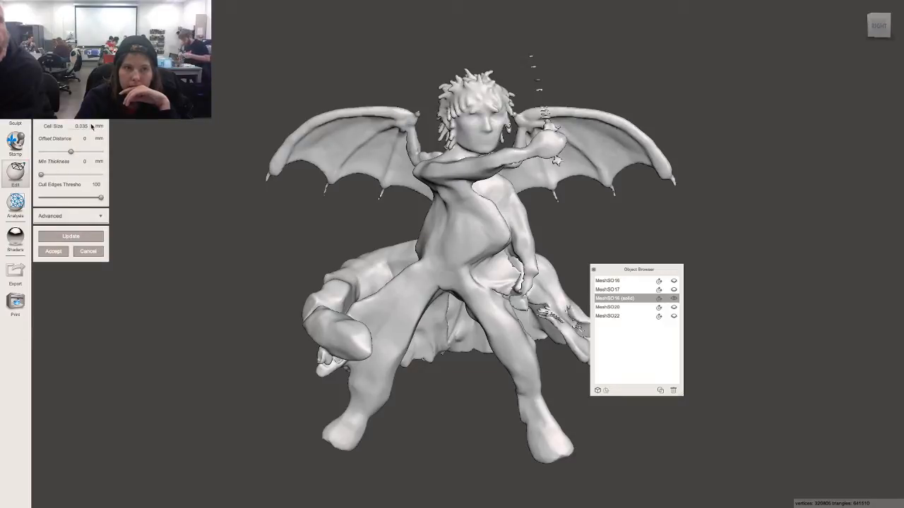
Regenerate the Make Solid mesh at 0.035 mm cell size and wait for meshing to finish.
click(72, 235)
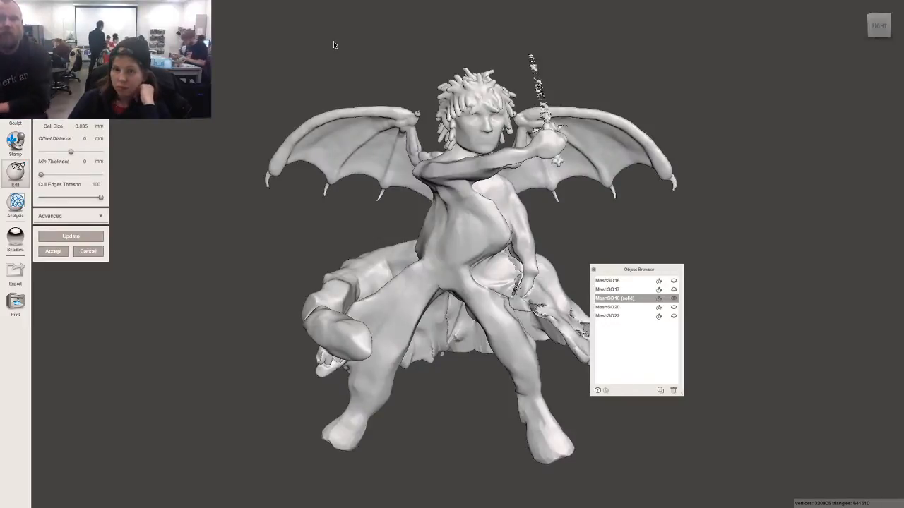
right_drag(316, 227, 392, 326)
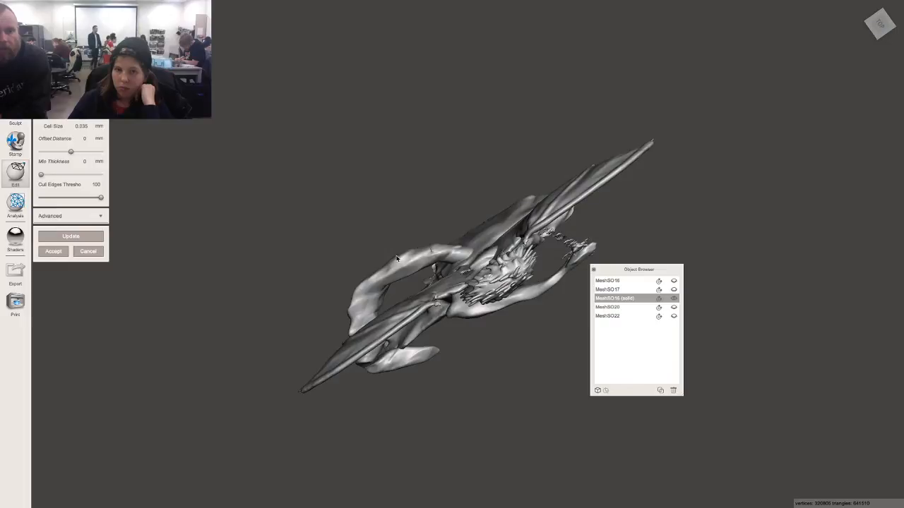
right_drag(398, 259, 278, 100)
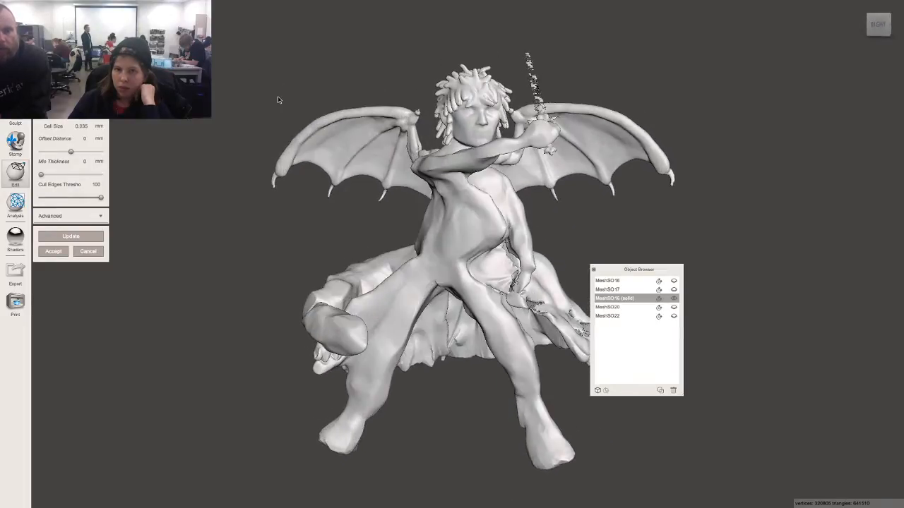
right_drag(311, 75, 355, 63)
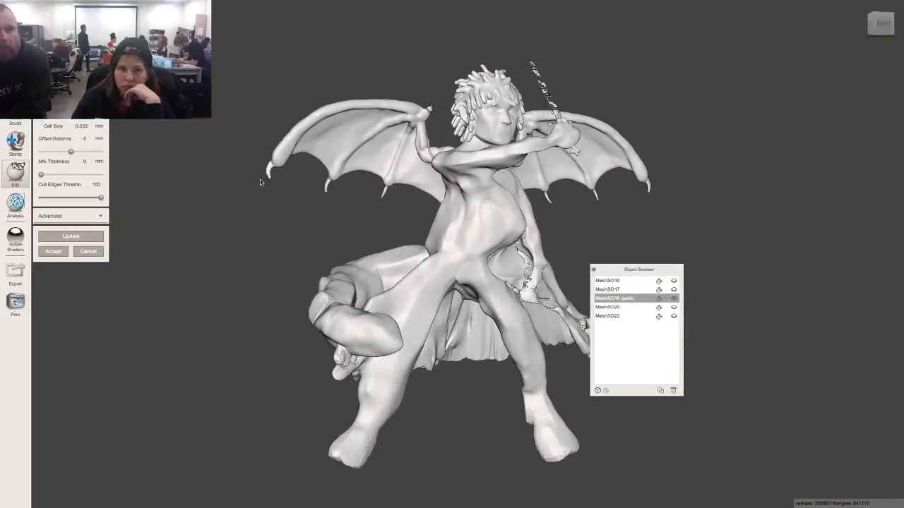
right_drag(259, 182, 267, 192)
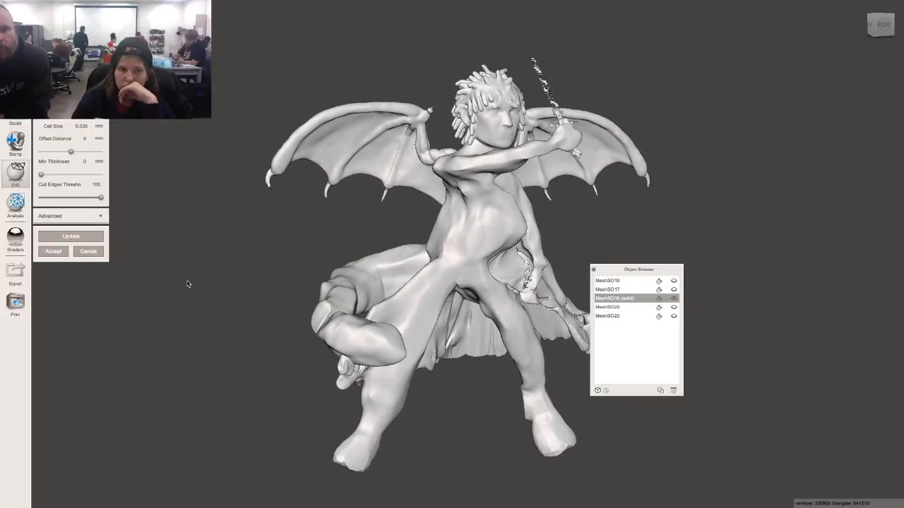
right_drag(193, 282, 150, 274)
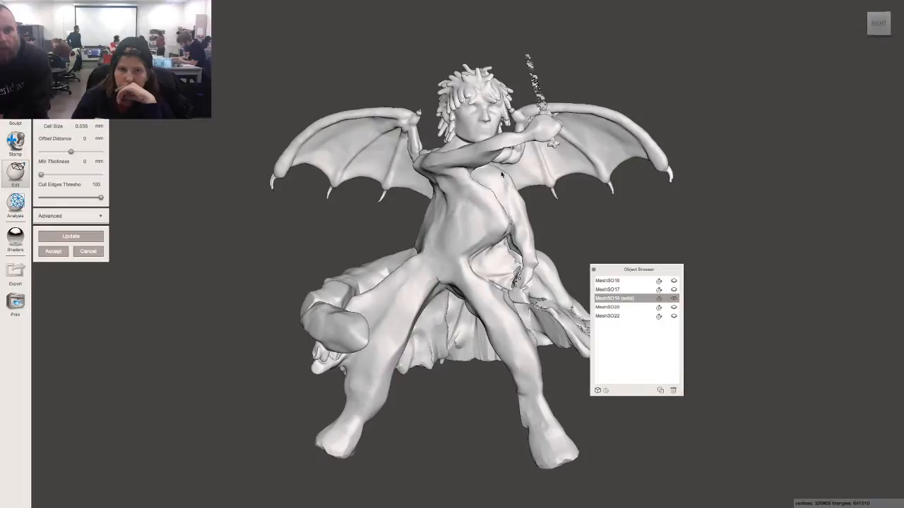
mouse_move(622, 240)
right_down()
mouse_move(567, 269)
mouse_move(614, 208)
mouse_move(615, 228)
right_up()
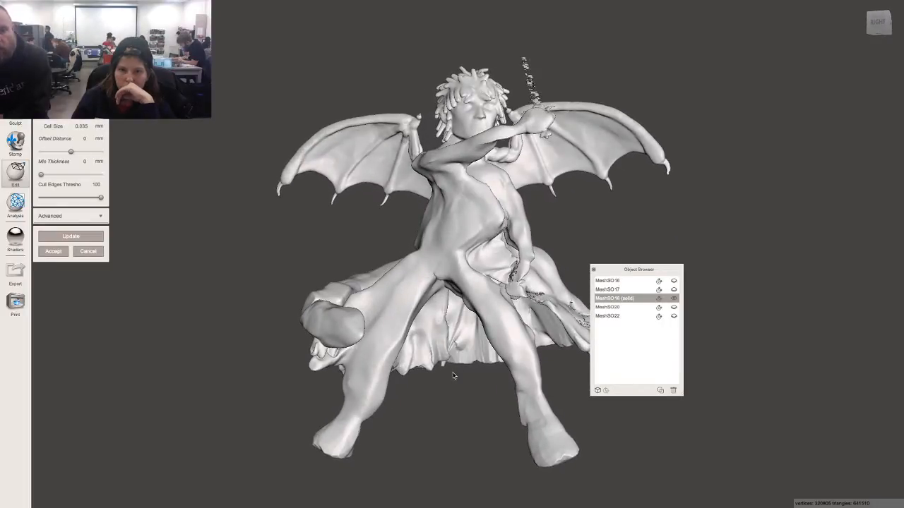
right_drag(383, 323, 506, 258)
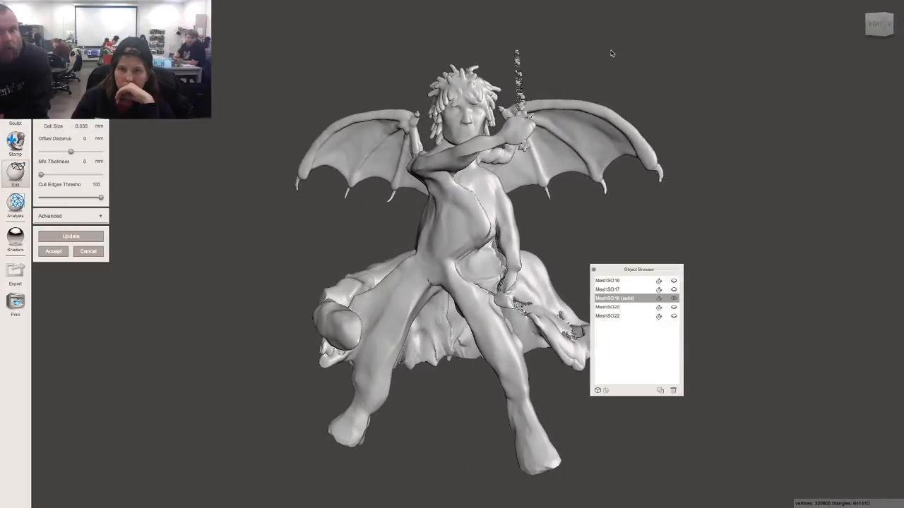
right_drag(611, 53, 628, 92)
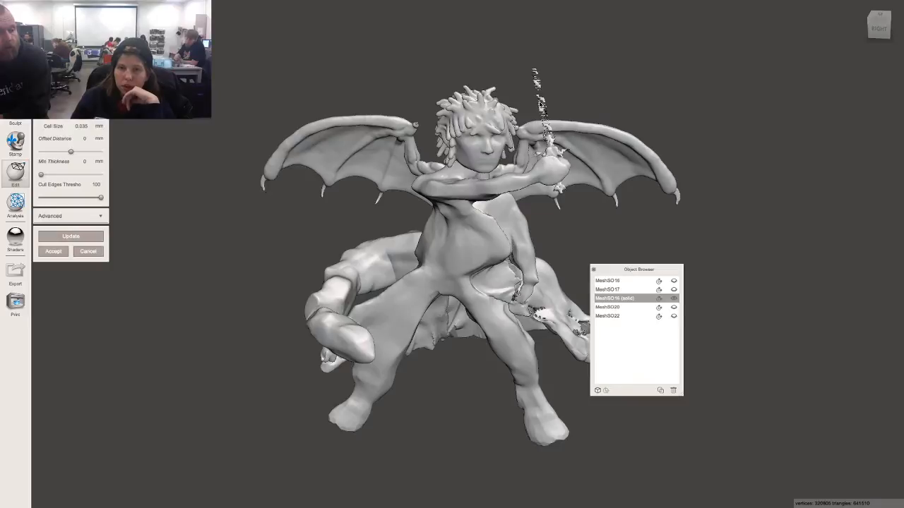
right_drag(615, 40, 619, 28)
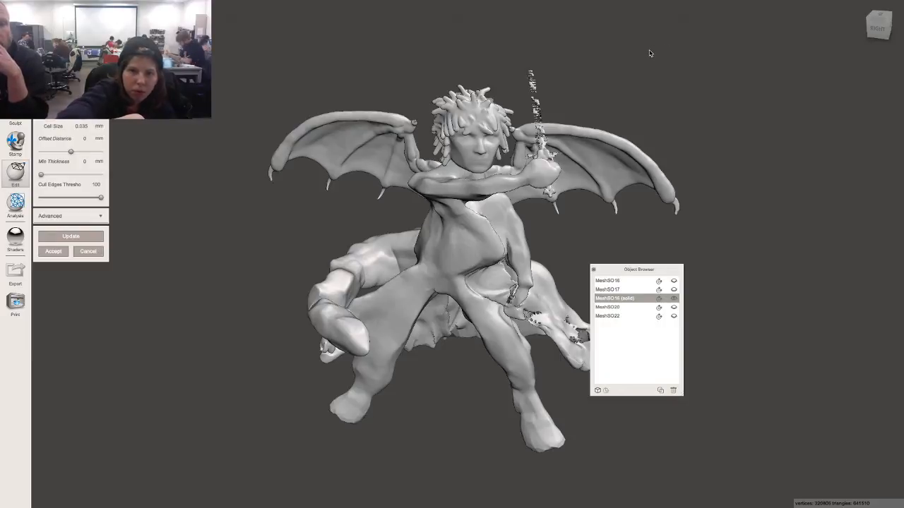
right_drag(674, 56, 552, 84)
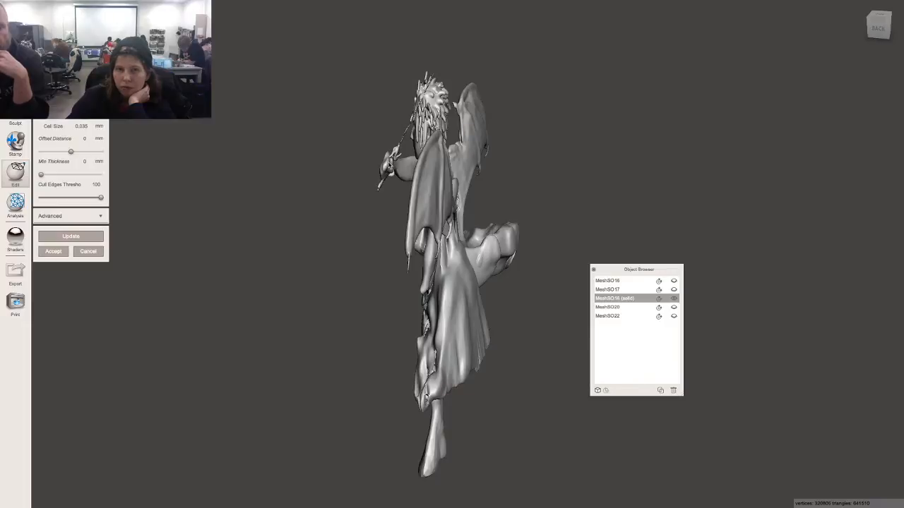
right_drag(575, 95, 459, 121)
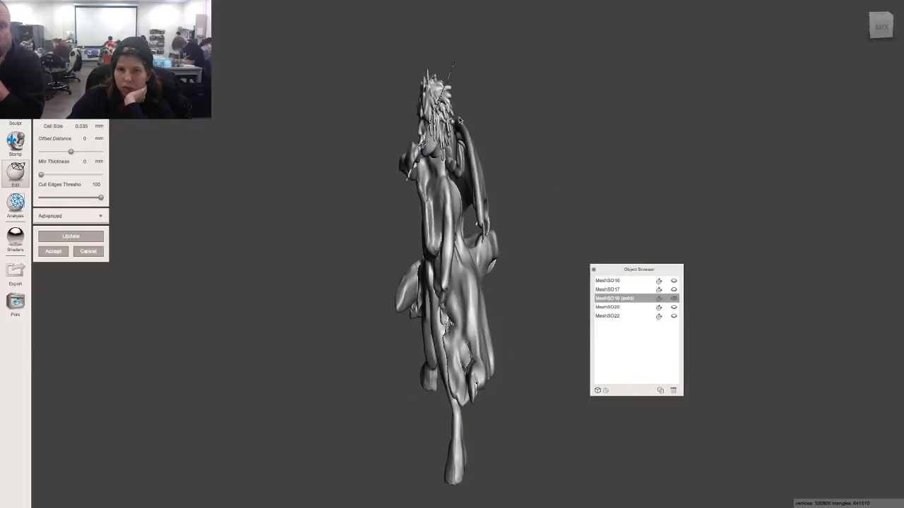
right_drag(545, 66, 655, 77)
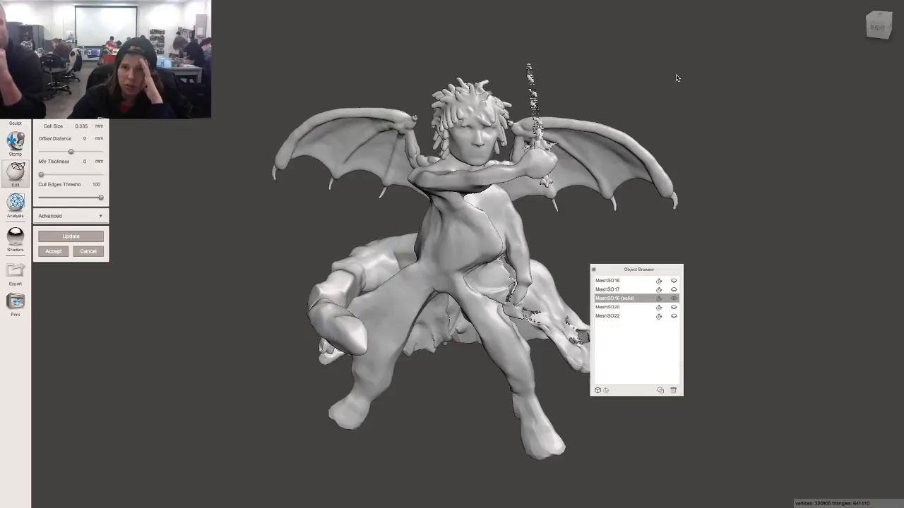
Orbit the winged figurine to check its side and front views.
right_drag(684, 80, 728, 84)
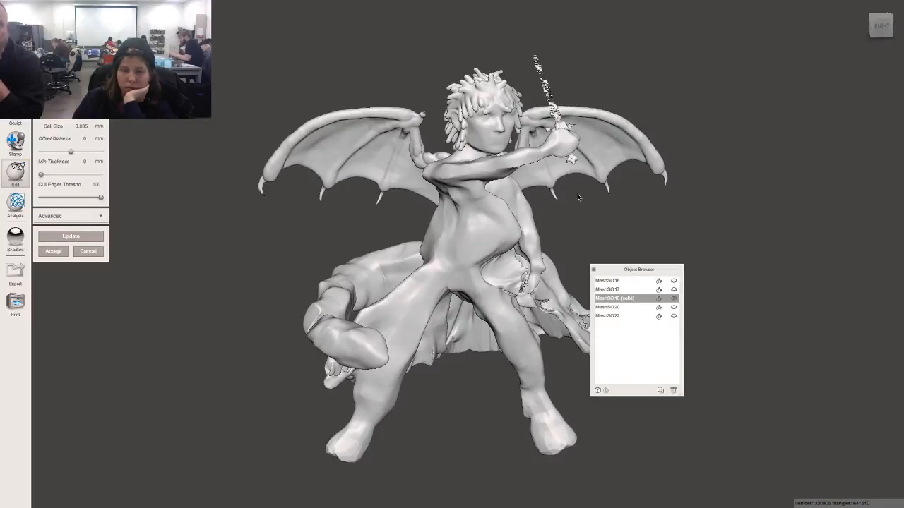
mouse_move(577, 197)
right_down()
mouse_move(494, 182)
mouse_move(525, 168)
mouse_move(575, 179)
right_up()
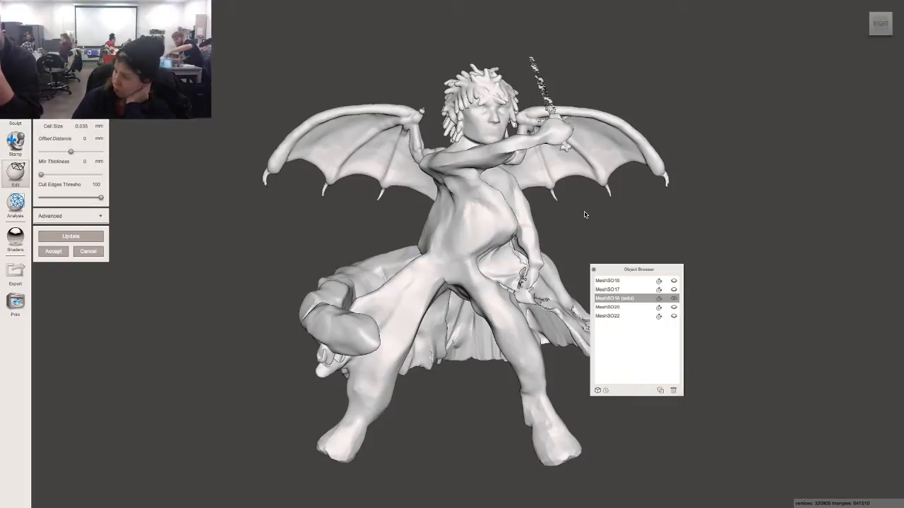
right_drag(678, 171, 655, 174)
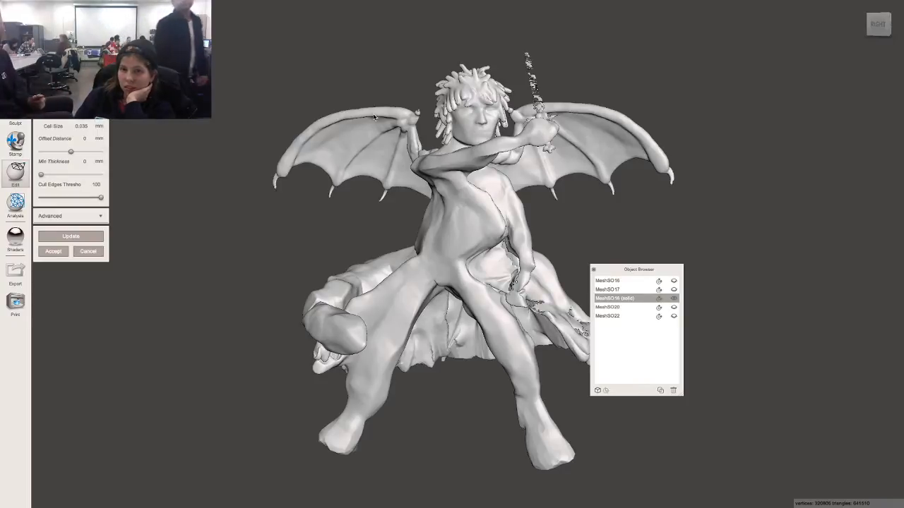
right_drag(641, 77, 533, 117)
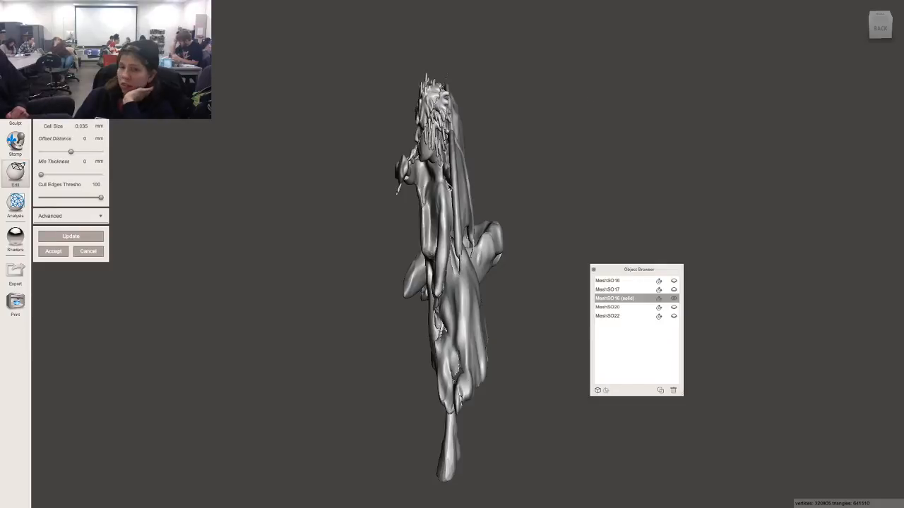
right_drag(287, 182, 410, 145)
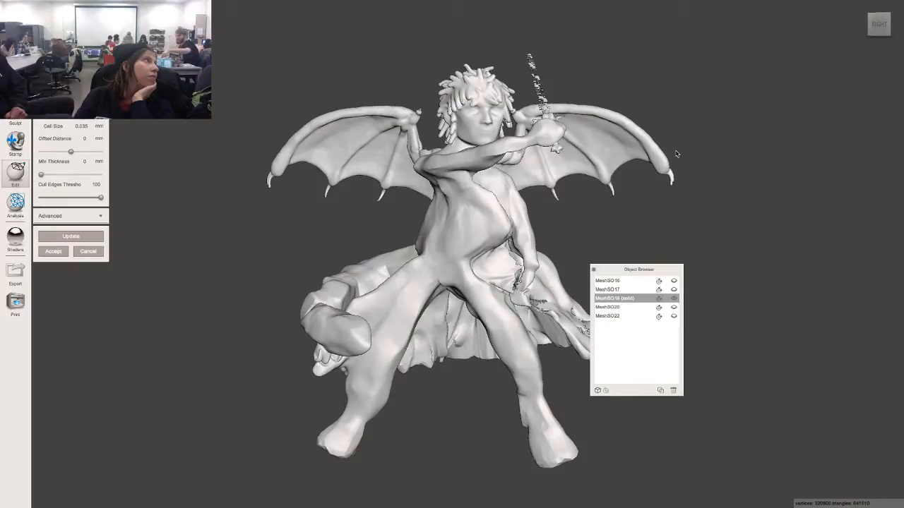
right_drag(672, 151, 384, 190)
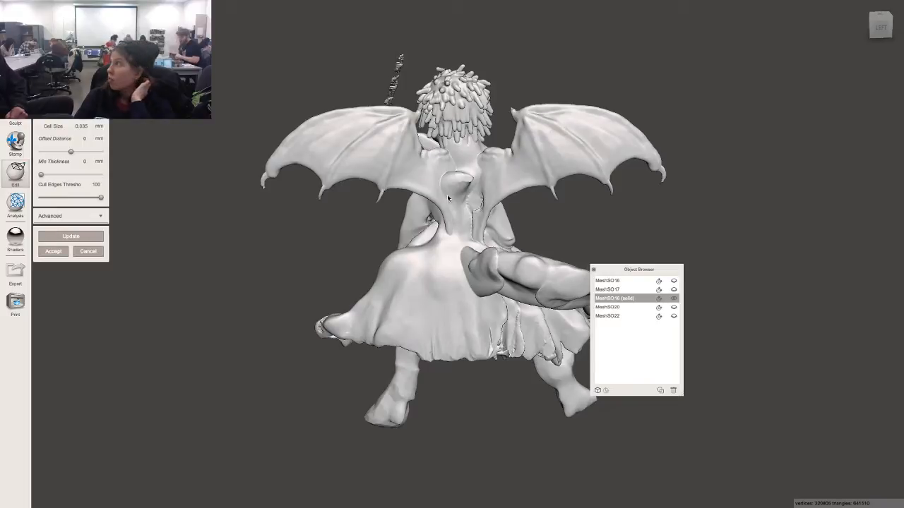
right_drag(542, 202, 699, 181)
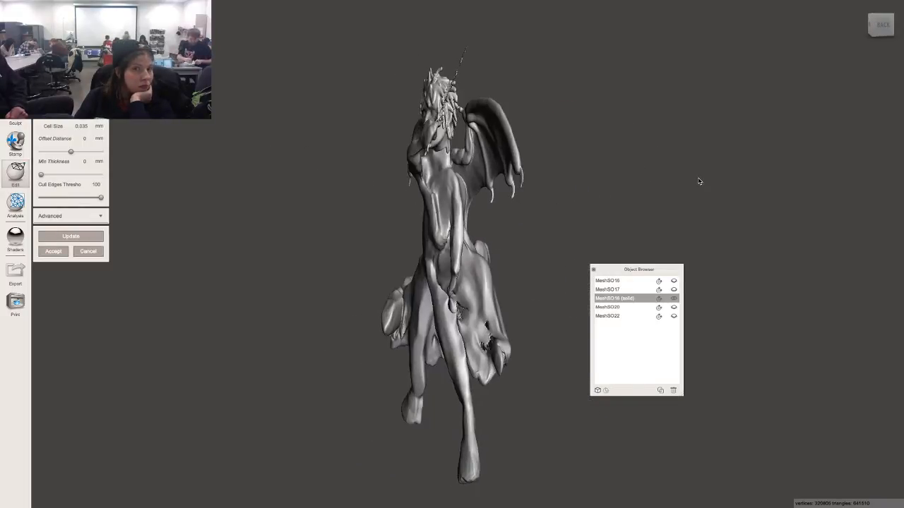
right_drag(593, 187, 657, 182)
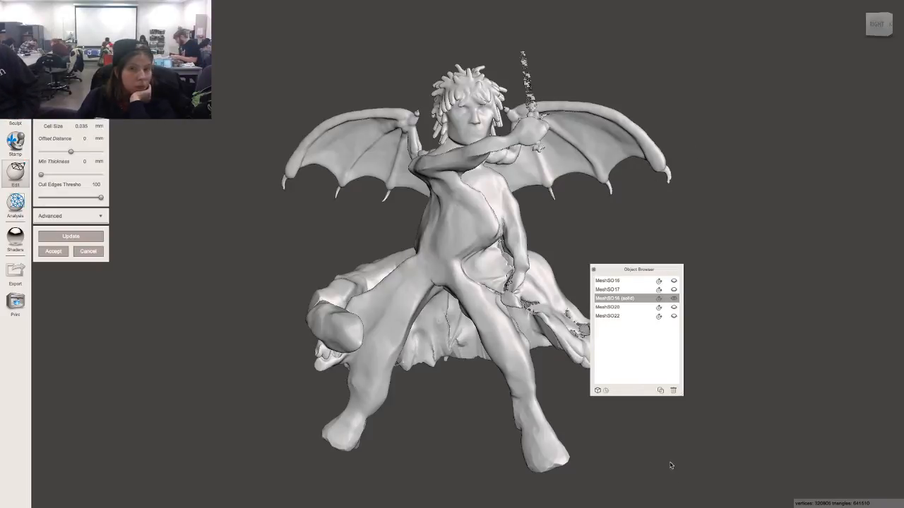
right_drag(767, 165, 788, 171)
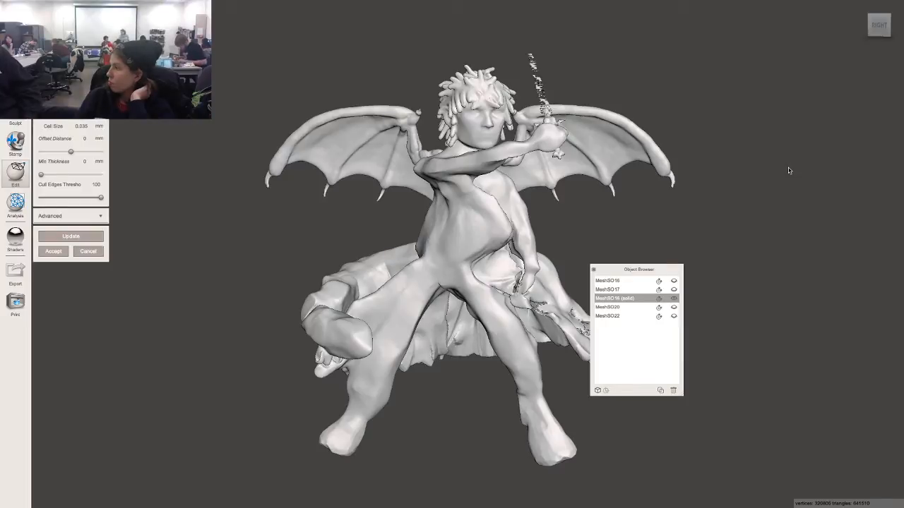
right_drag(817, 284, 805, 260)
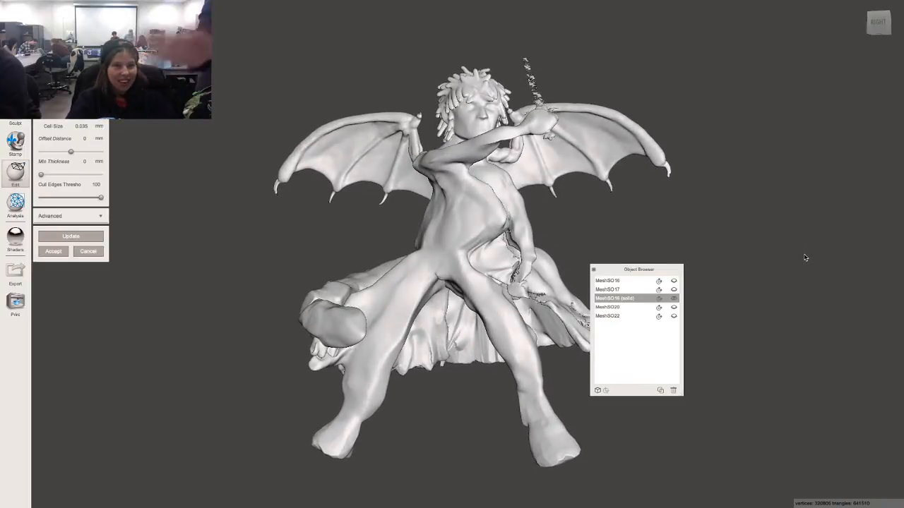
mouse_move(346, 498)
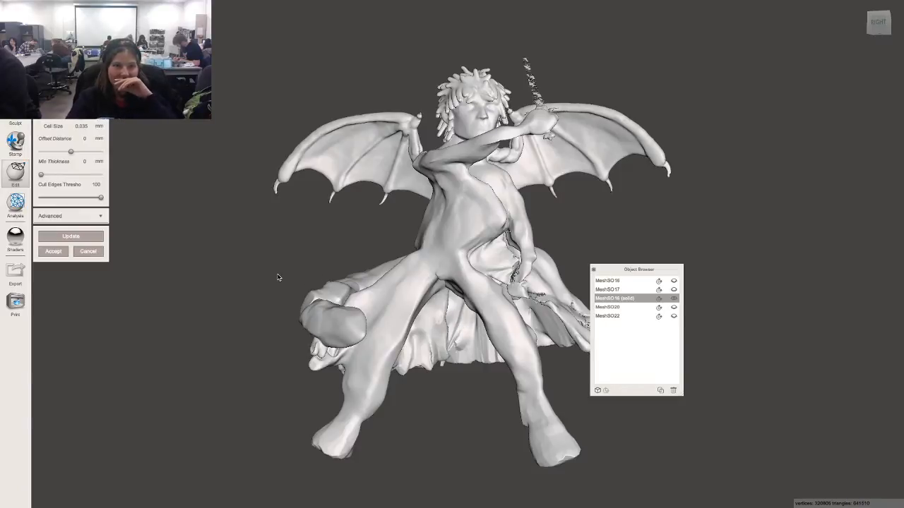
click(17, 239)
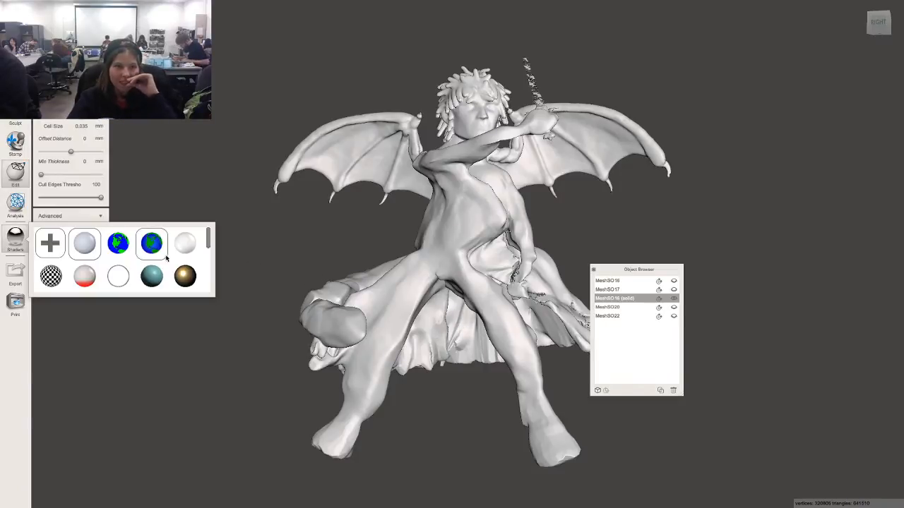
drag(179, 244, 435, 229)
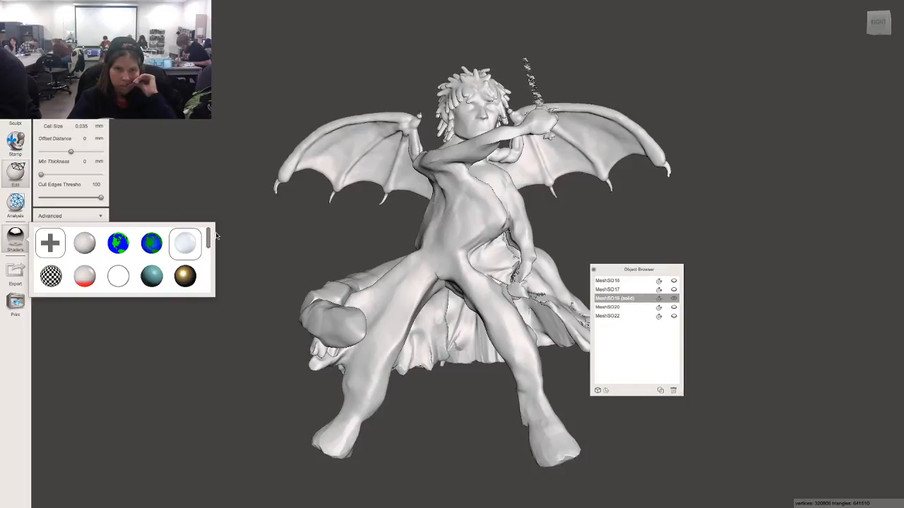
drag(187, 244, 508, 285)
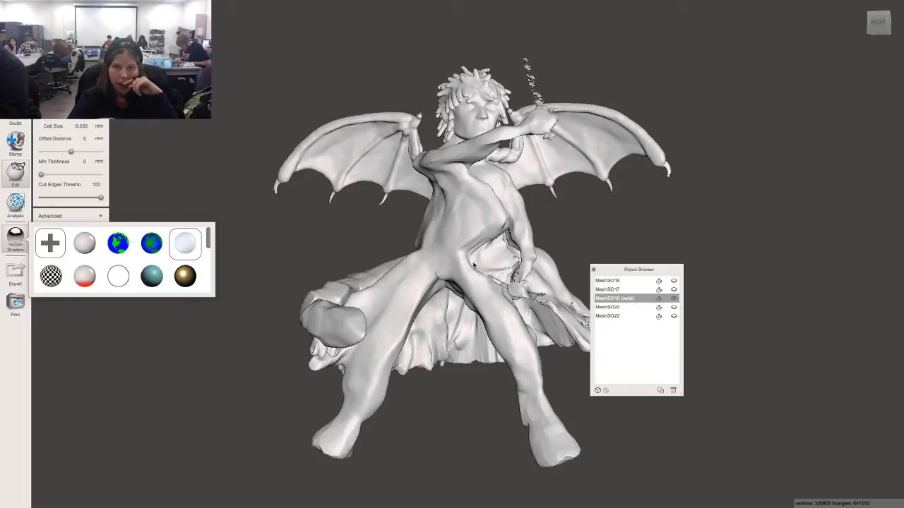
click(255, 168)
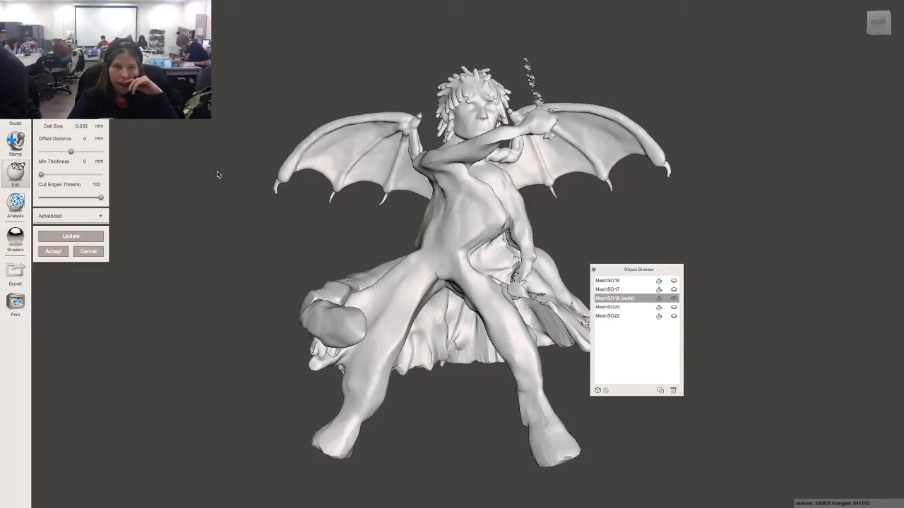
Accept the solid as a new object and drag the transparent glass shader onto it.
click(56, 252)
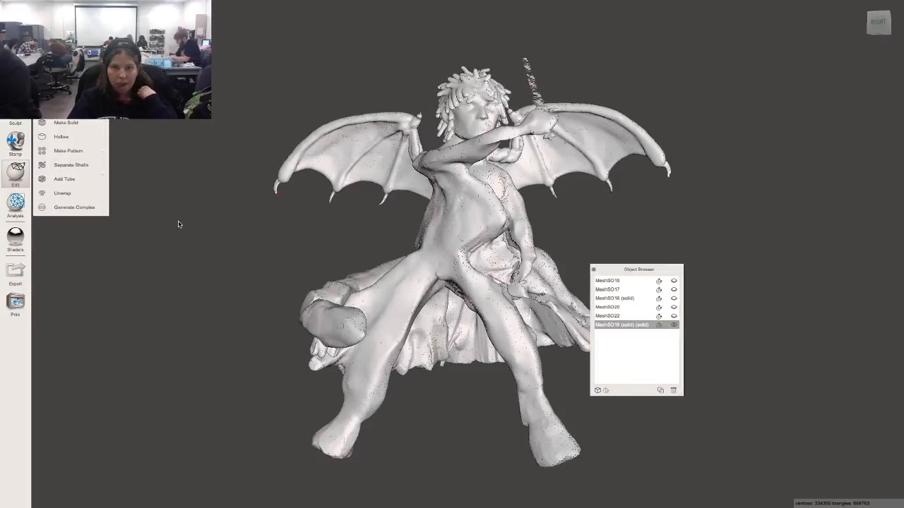
right_drag(251, 236, 262, 262)
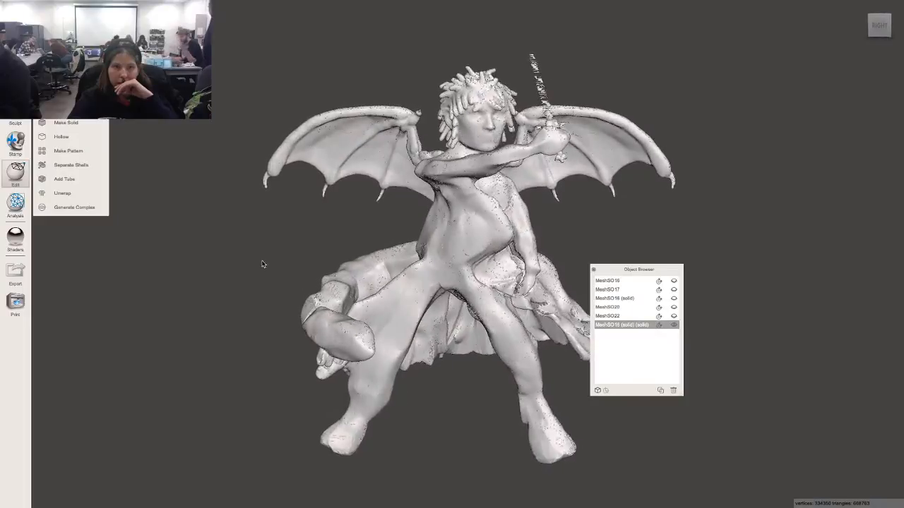
click(15, 237)
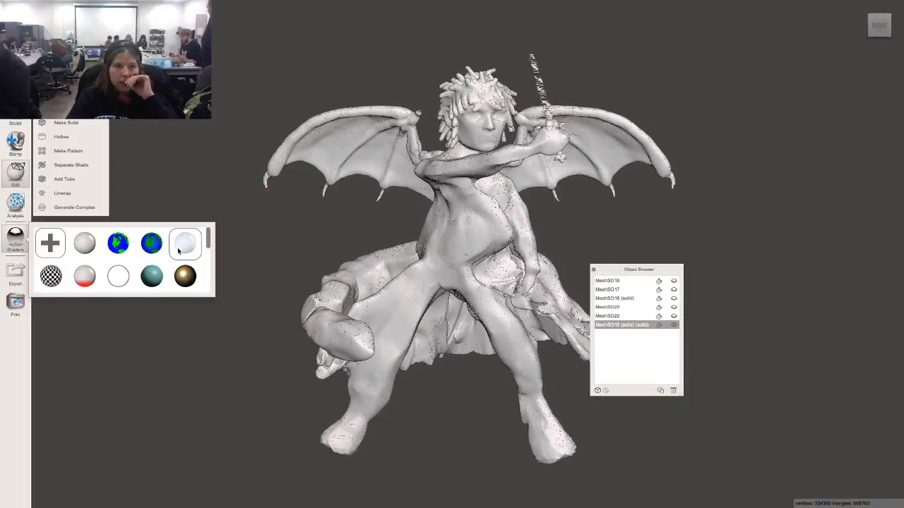
drag(183, 247, 526, 237)
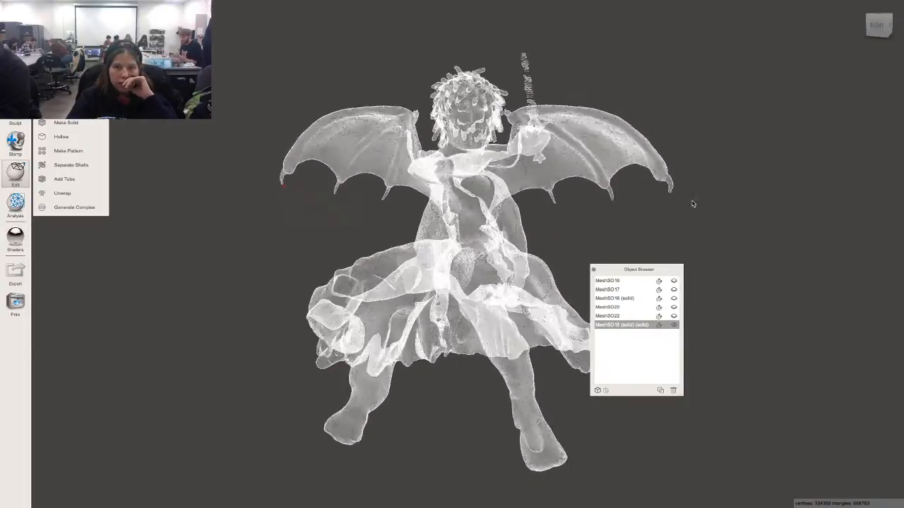
mouse_move(693, 202)
right_down()
mouse_move(589, 195)
mouse_move(664, 190)
mouse_move(559, 185)
mouse_move(751, 177)
mouse_move(742, 205)
mouse_move(772, 210)
mouse_move(855, 181)
mouse_move(756, 185)
mouse_move(552, 165)
mouse_move(538, 195)
mouse_move(685, 212)
mouse_move(706, 206)
right_up()
mouse_move(323, 140)
right_down()
mouse_move(372, 125)
mouse_move(326, 145)
right_up()
mouse_move(240, 2)
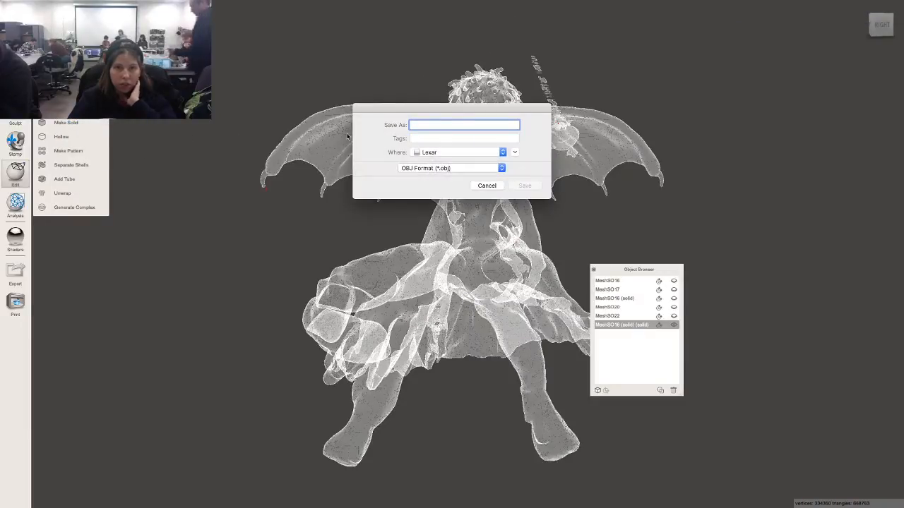
Save the OBJ as 'Kitiniki Figure for Slicer' on Lexar, replacing the existing file.
text(K)
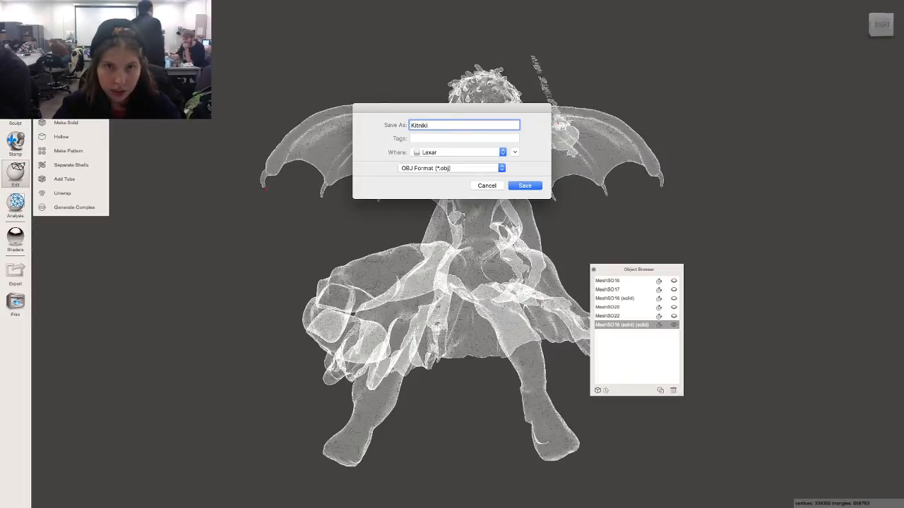
text(iti)
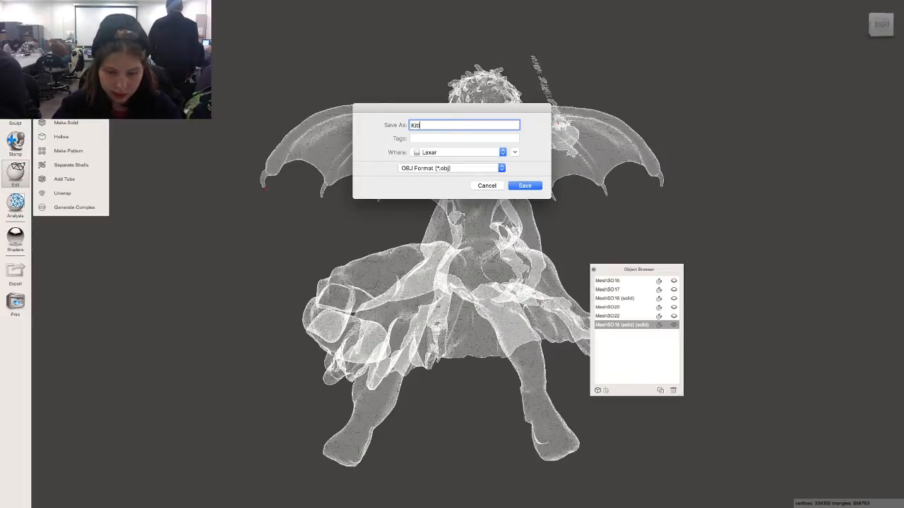
text(niki Figure for /)
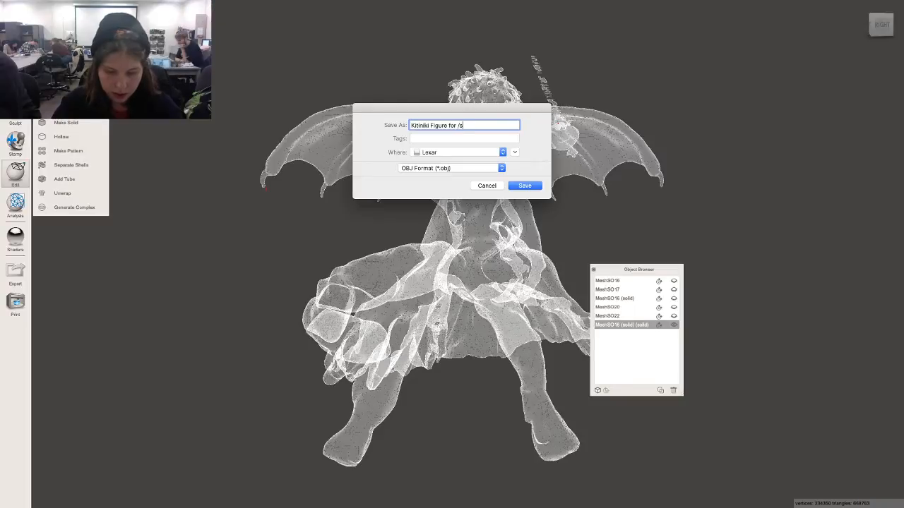
key(BackSpace)
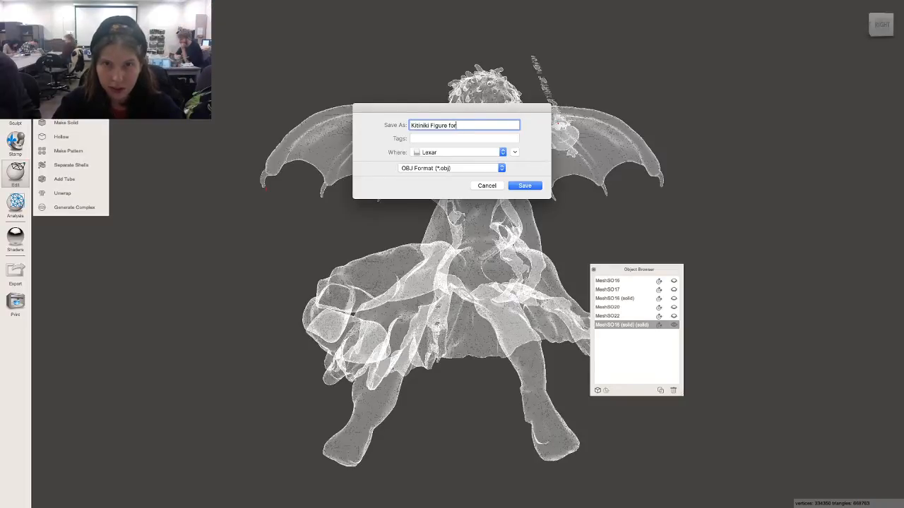
text(Sli)
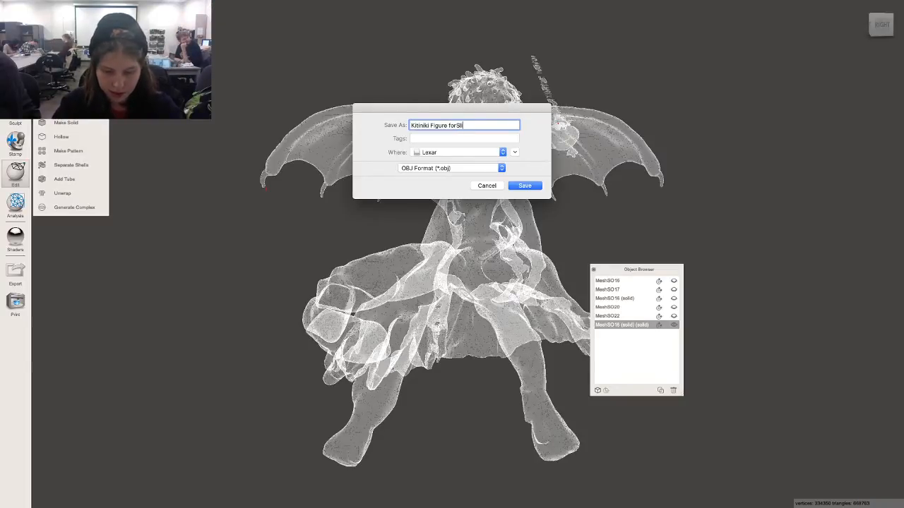
text(cer)
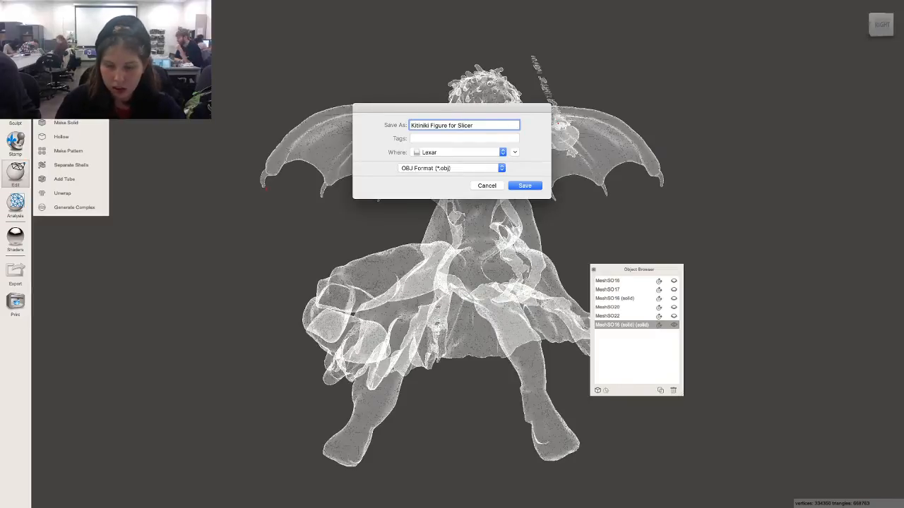
key(Return)
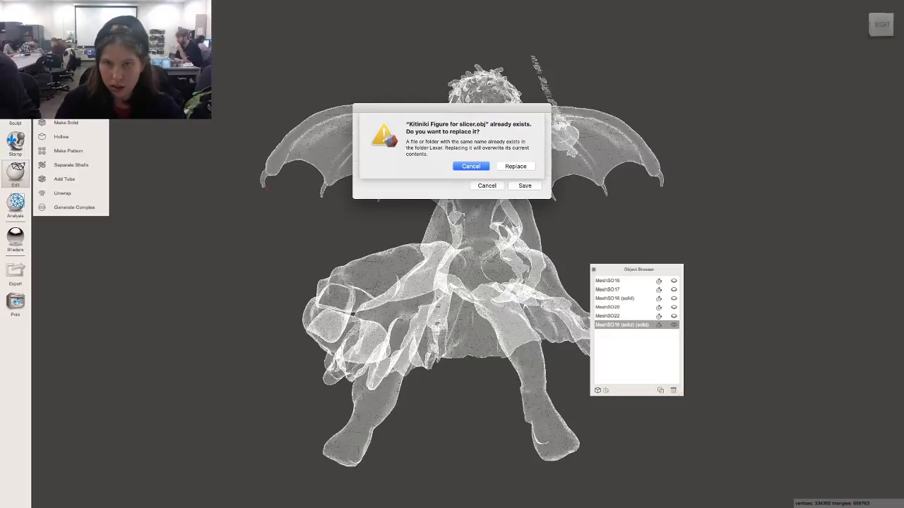
key(Escape)
key(Return)
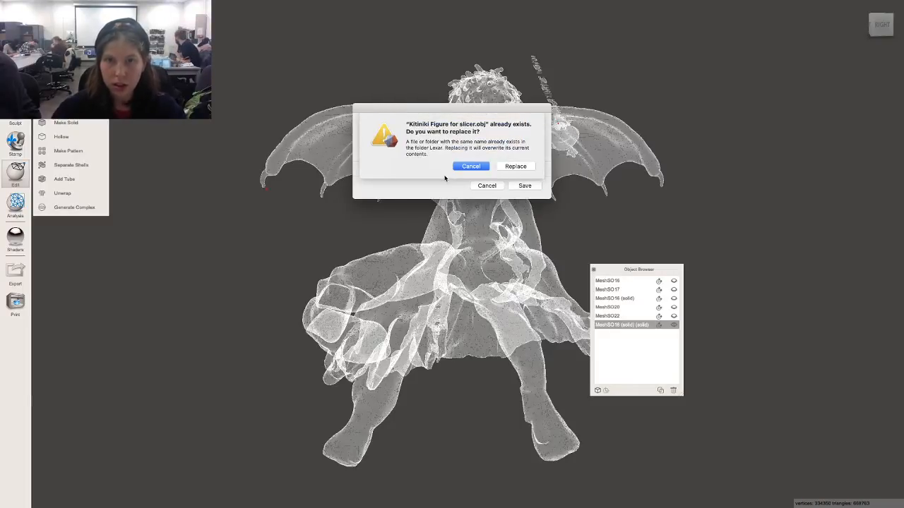
click(522, 168)
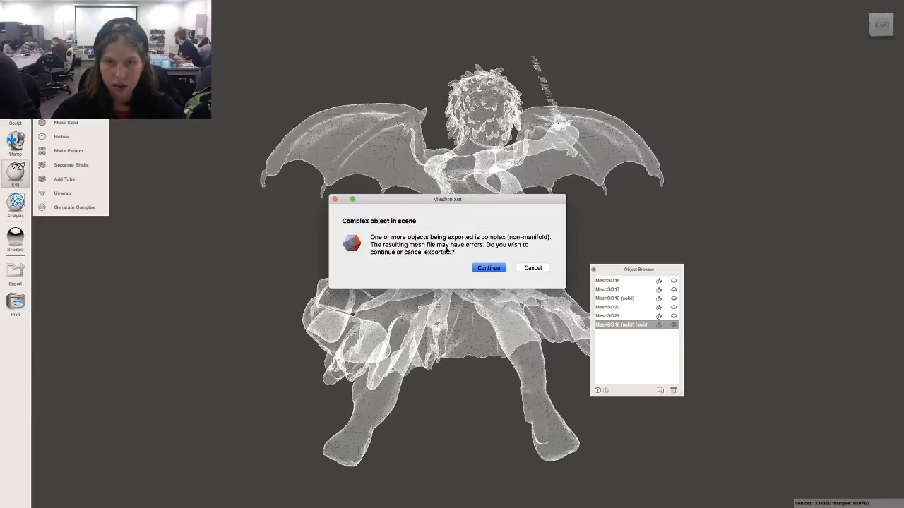
Continue past the Complex object in scene warning so the OBJ export completes.
click(489, 267)
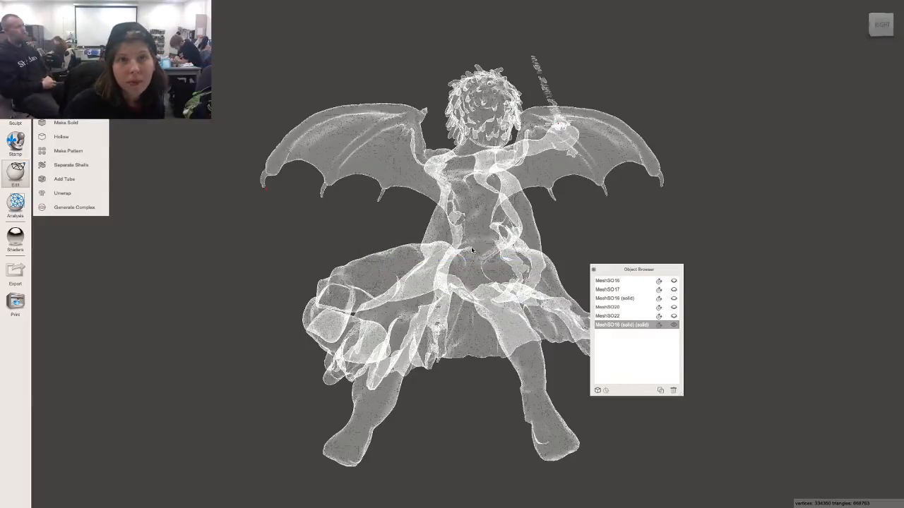
Leave full screen and minimize Meshmixer to reveal Slicer for Fusion 360.
mouse_move(321, 4)
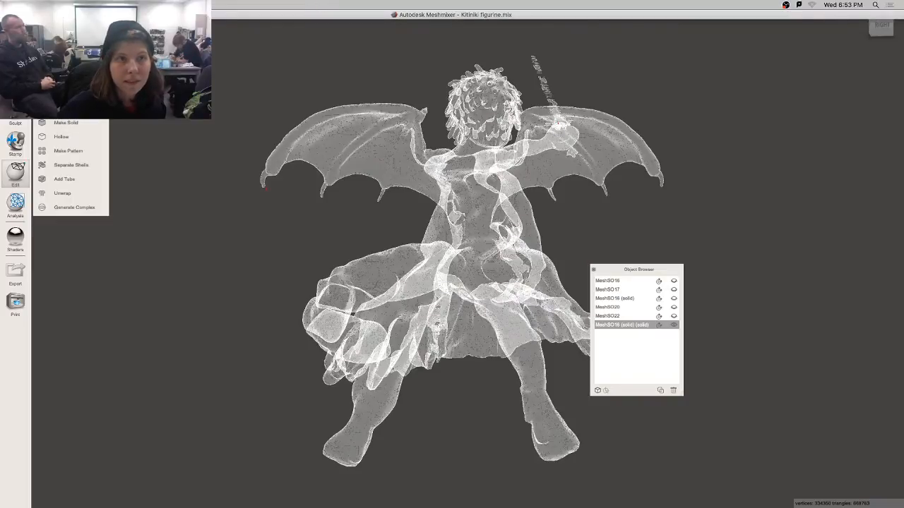
click(23, 15)
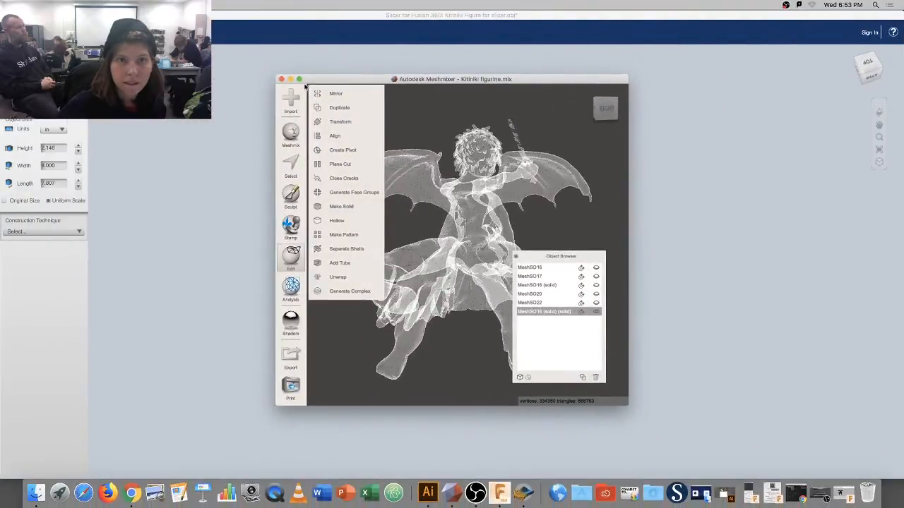
click(289, 79)
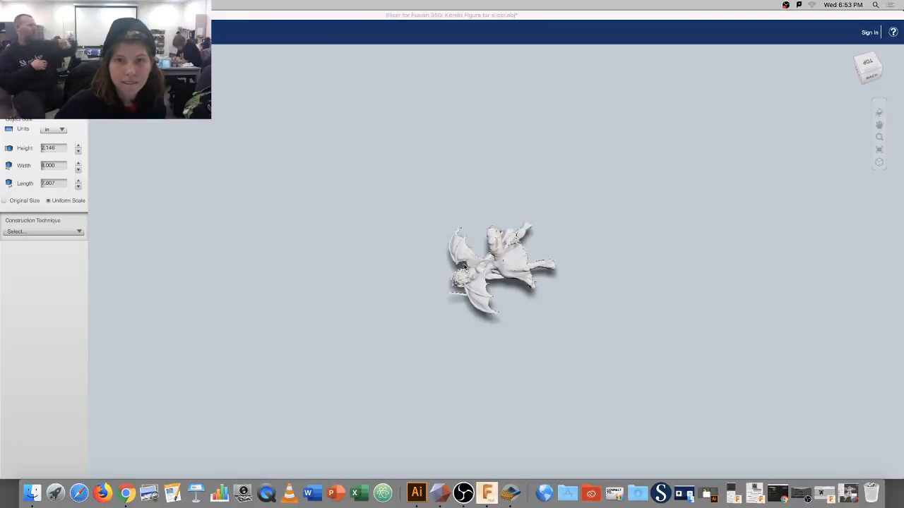
View the figurine from the side, a corner and the right, then quit Slicer.
drag(457, 264, 484, 210)
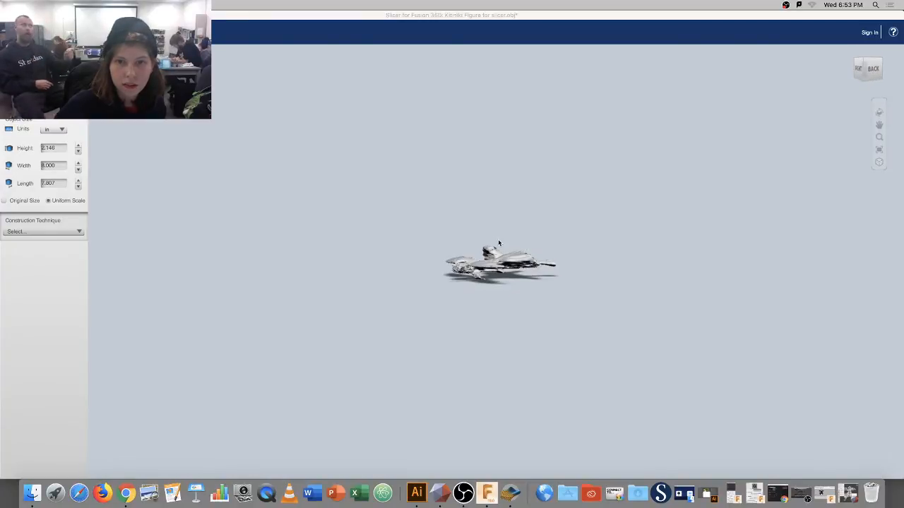
mouse_move(497, 263)
mouse_down()
mouse_move(494, 228)
mouse_move(506, 255)
mouse_up()
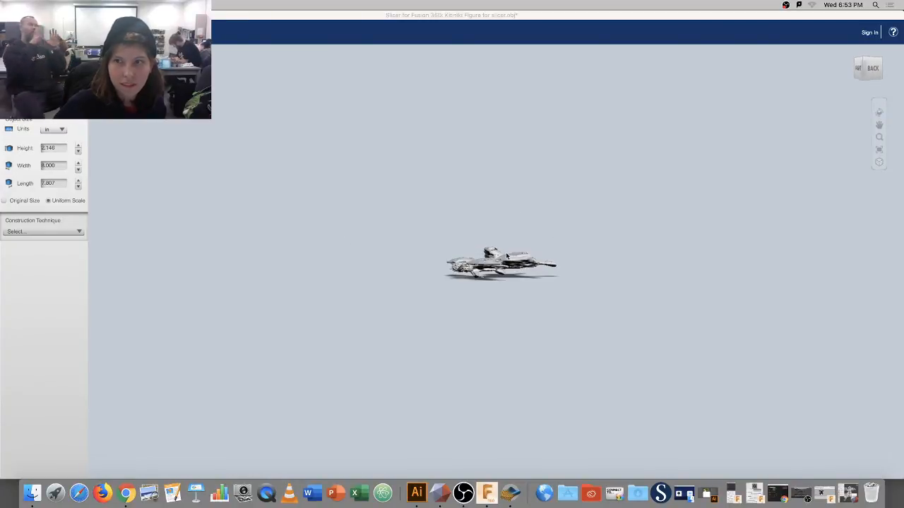
click(862, 67)
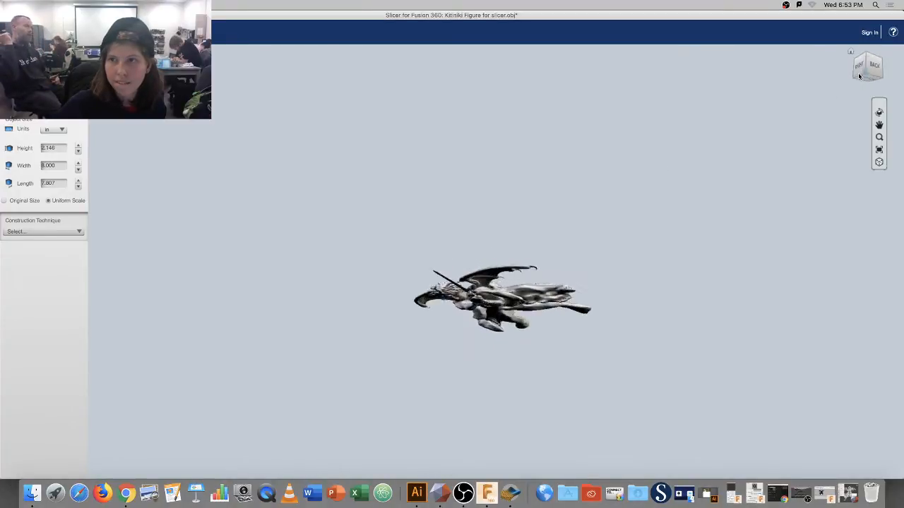
click(864, 66)
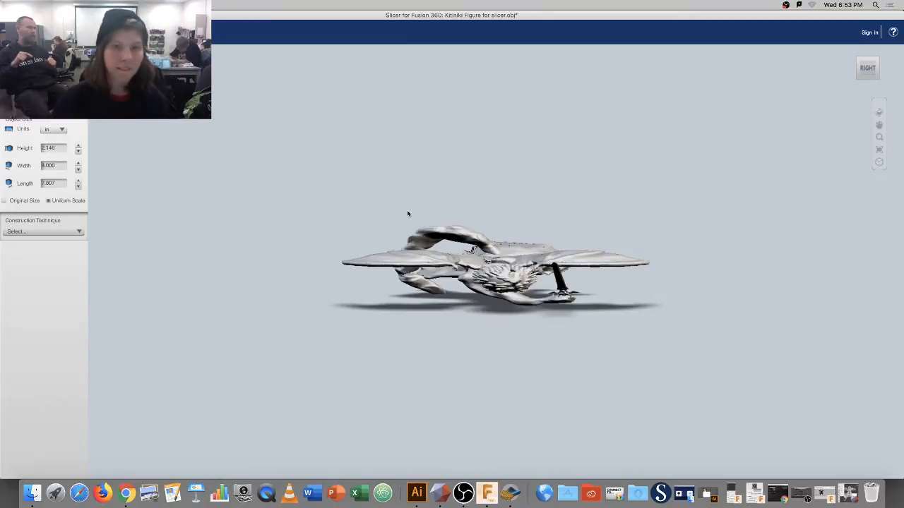
key(super+q)
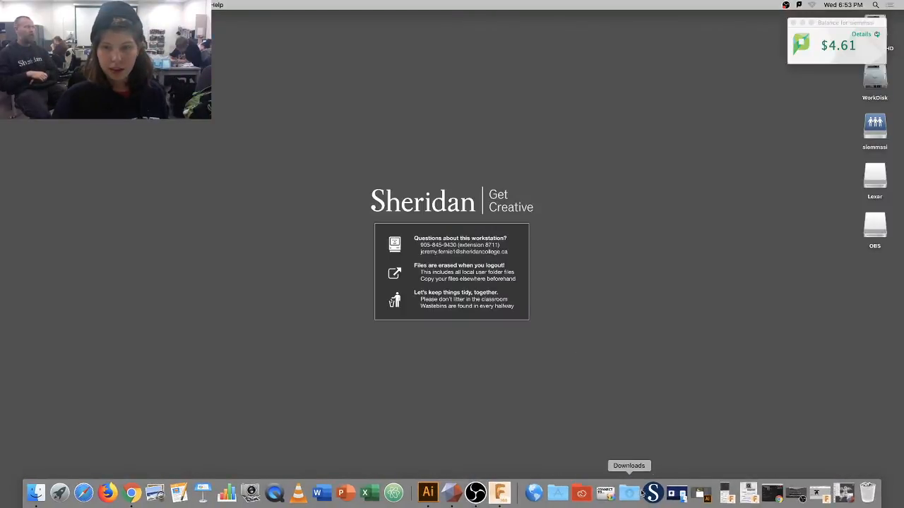
Relaunch Slicer for Fusion 360 from Applications and accept the A360 terms.
click(549, 497)
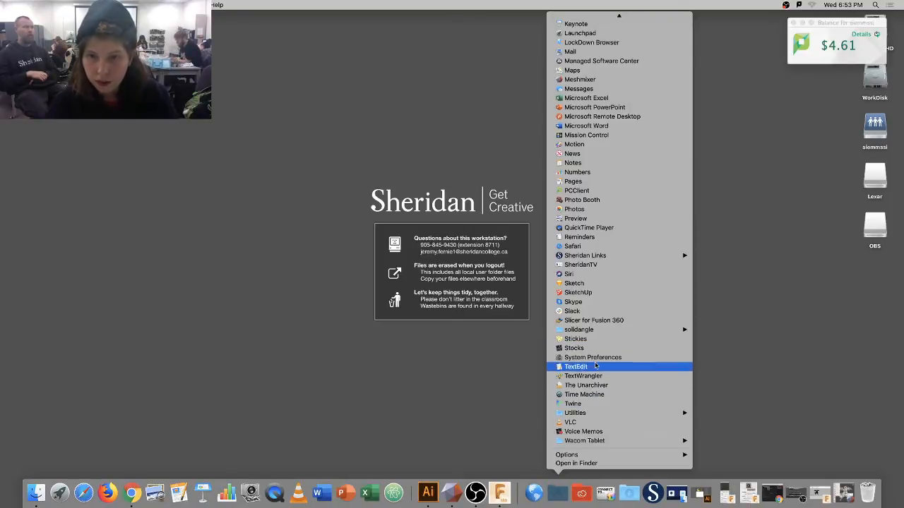
click(590, 321)
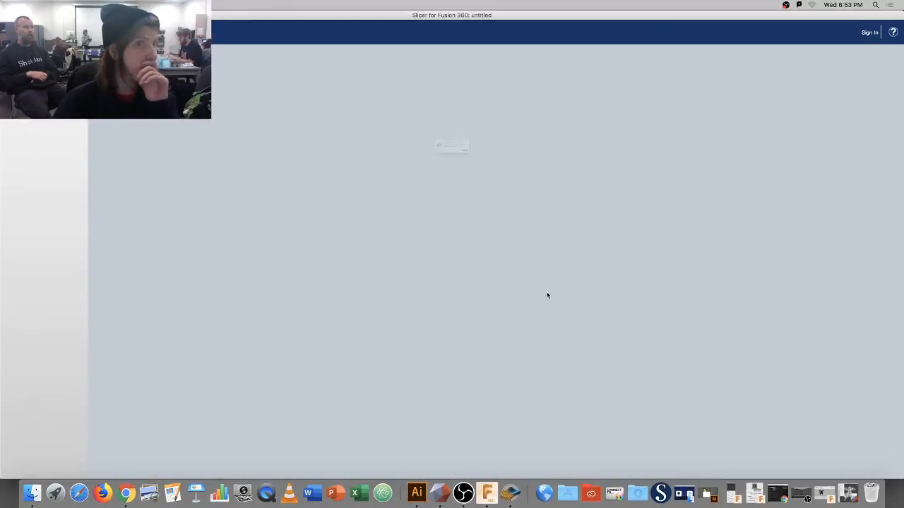
click(516, 170)
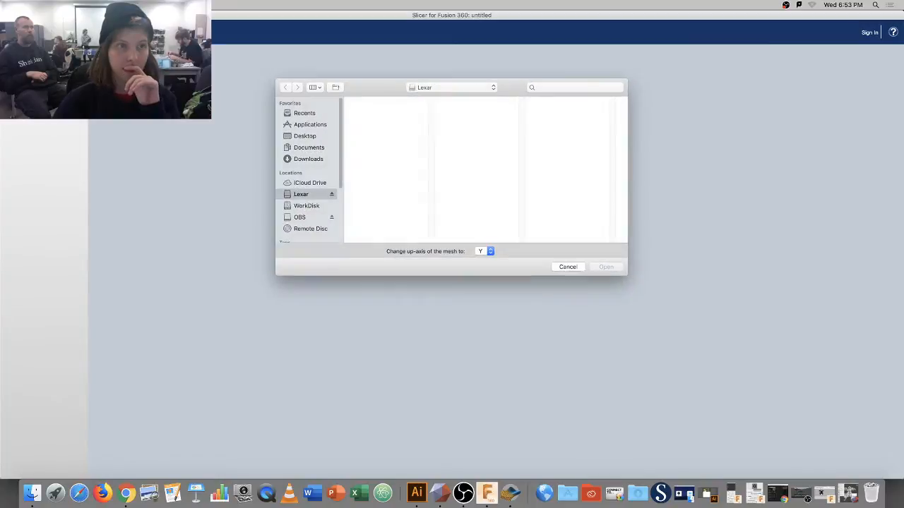
Open the Kitiniki Figure for slicer.obj model.
drag(429, 110, 435, 159)
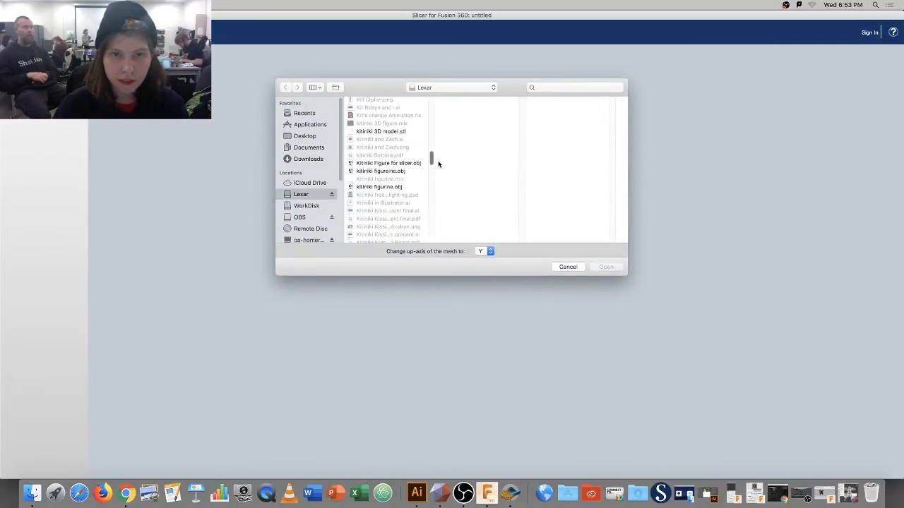
click(395, 164)
click(608, 267)
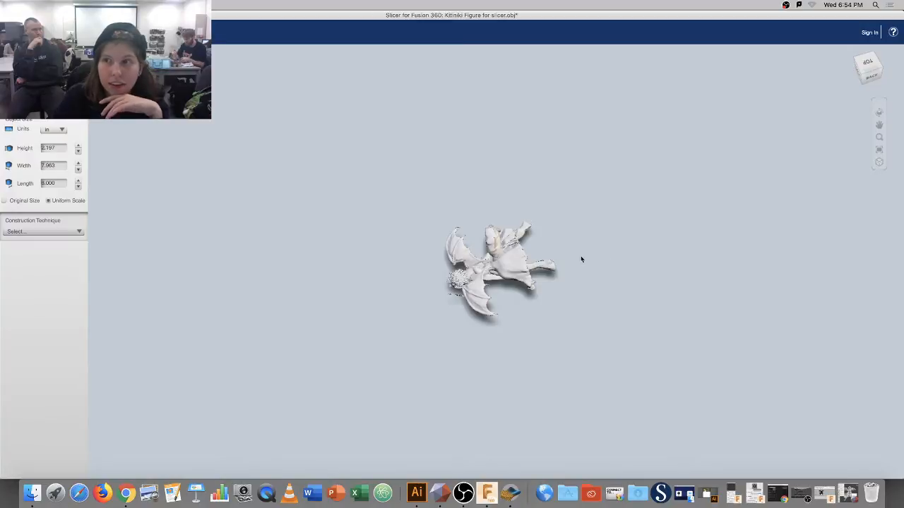
drag(568, 265, 563, 261)
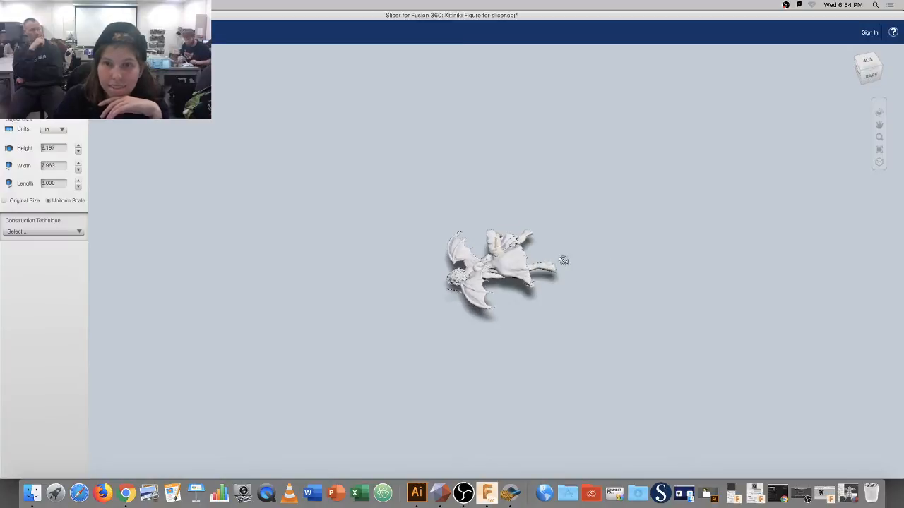
click(858, 72)
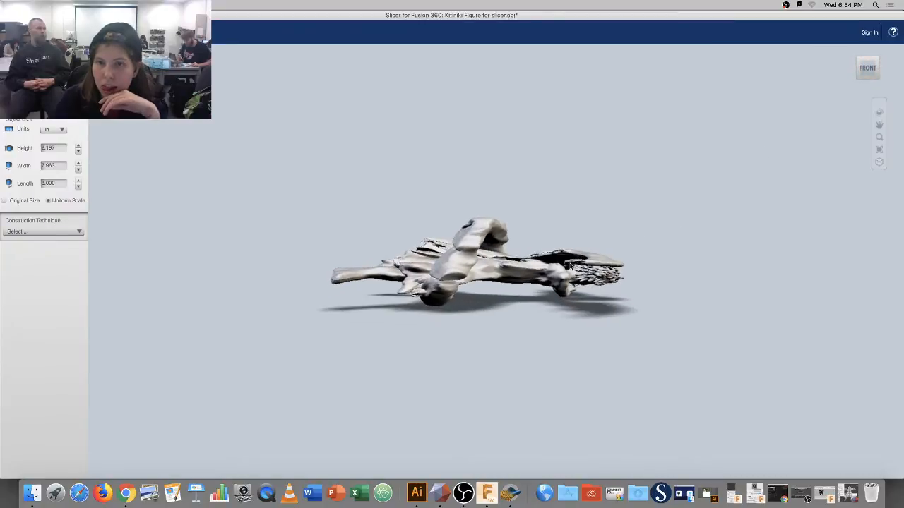
drag(473, 285, 530, 311)
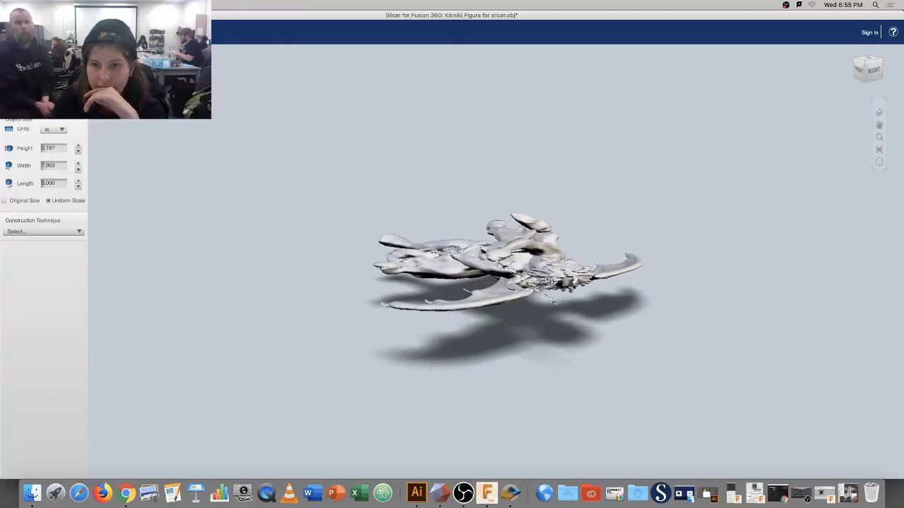
drag(550, 283, 534, 274)
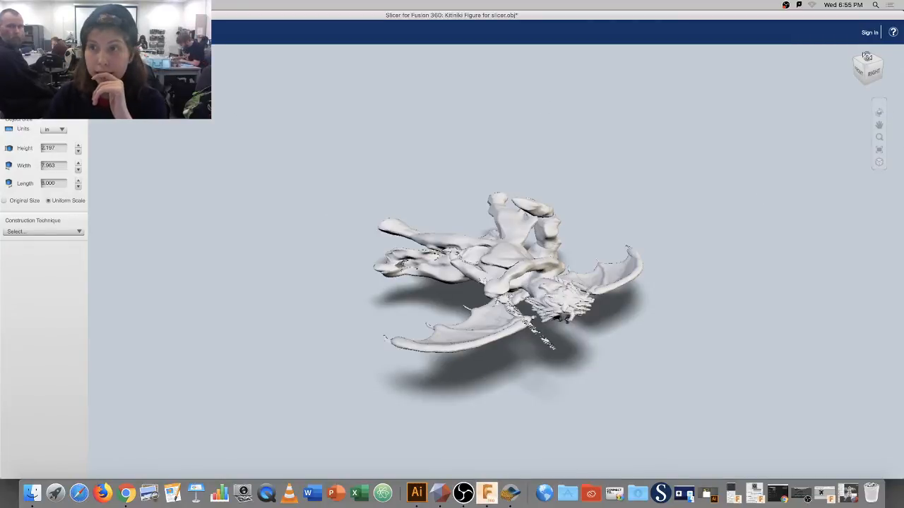
drag(860, 72, 894, 73)
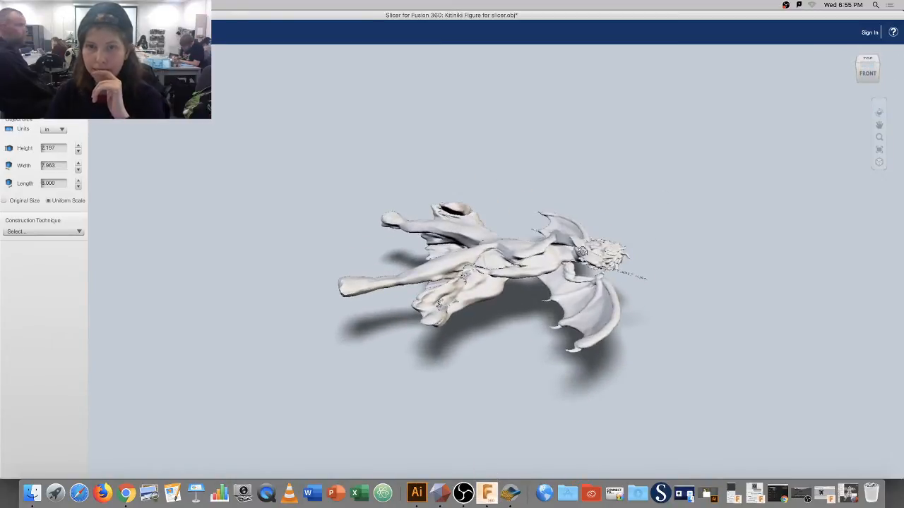
mouse_move(588, 255)
mouse_down()
mouse_move(663, 256)
mouse_move(586, 260)
mouse_up()
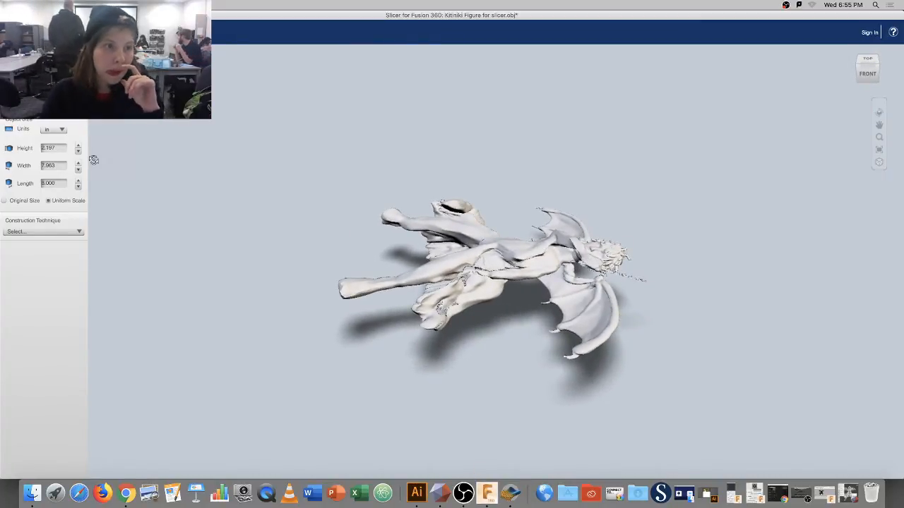
Browse the construction technique and material size lists, then open Manufacturing Settings.
click(48, 231)
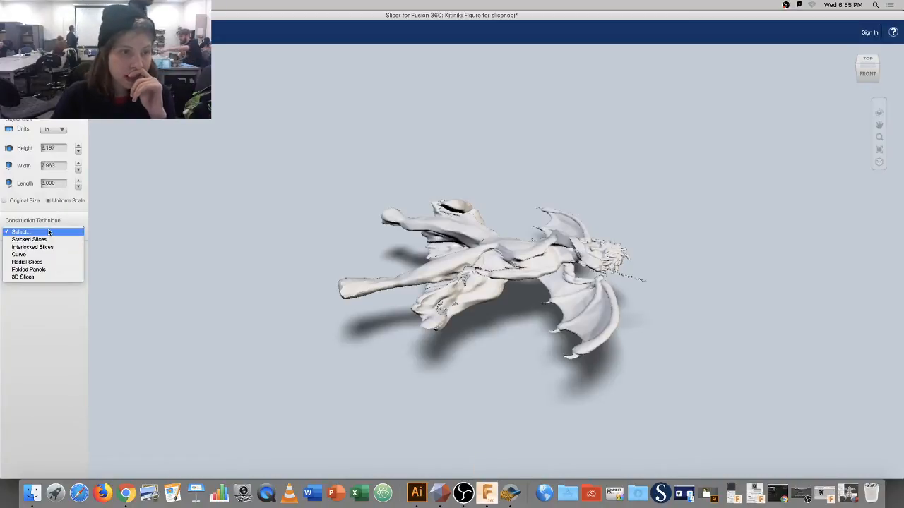
click(66, 232)
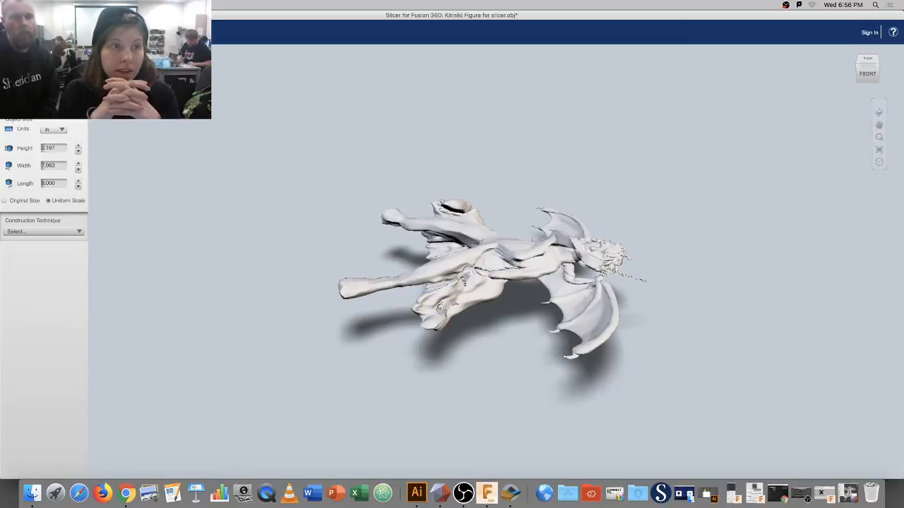
click(39, 102)
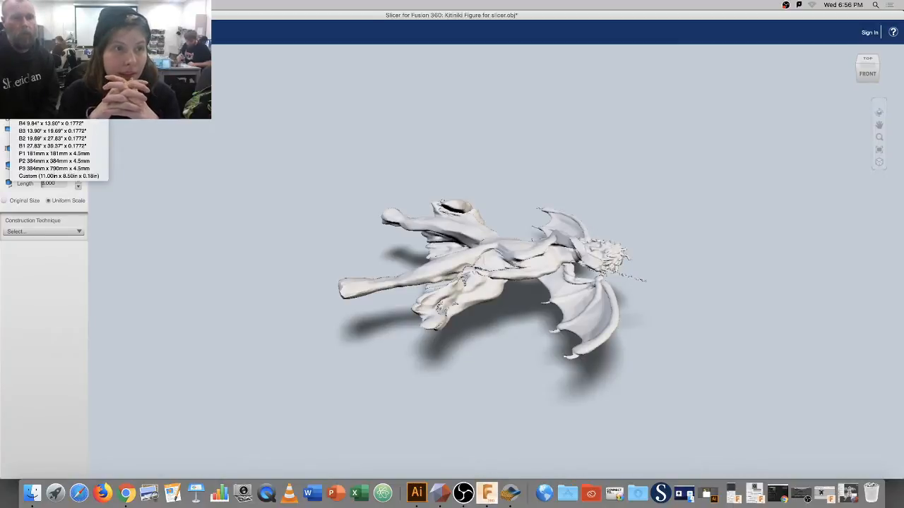
click(48, 160)
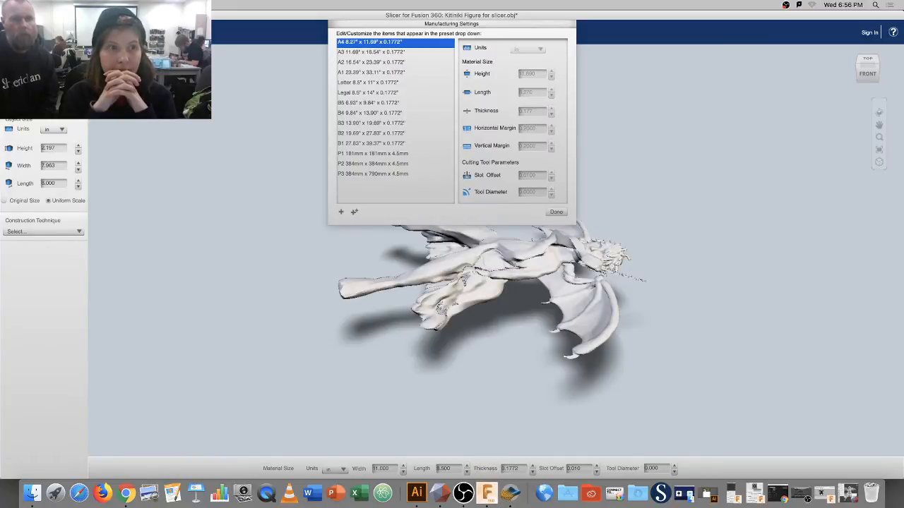
Add a new material preset with thickness 0.125, height 18 and length 24.
click(340, 212)
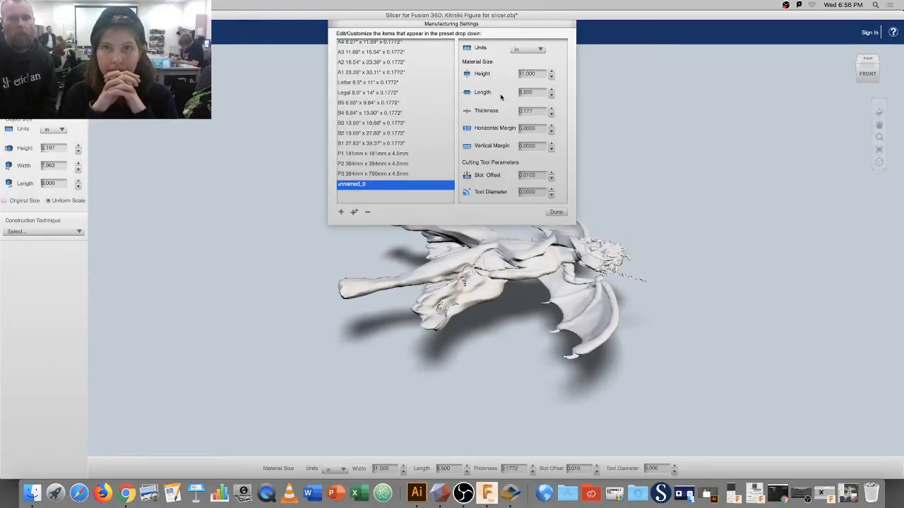
click(538, 110)
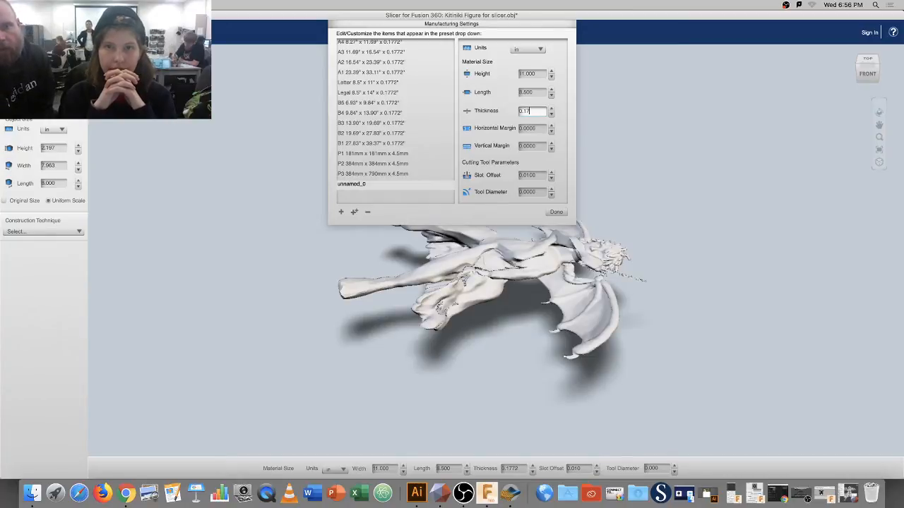
text(0.12)
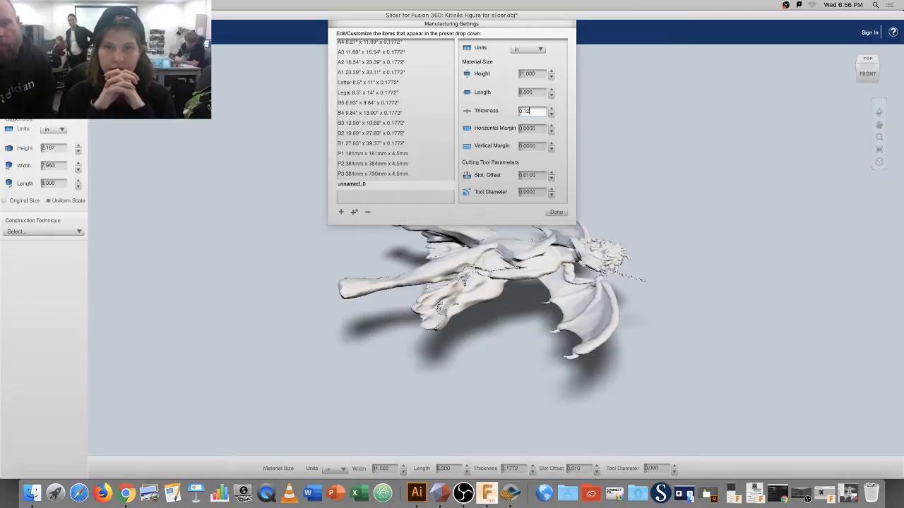
text(5)
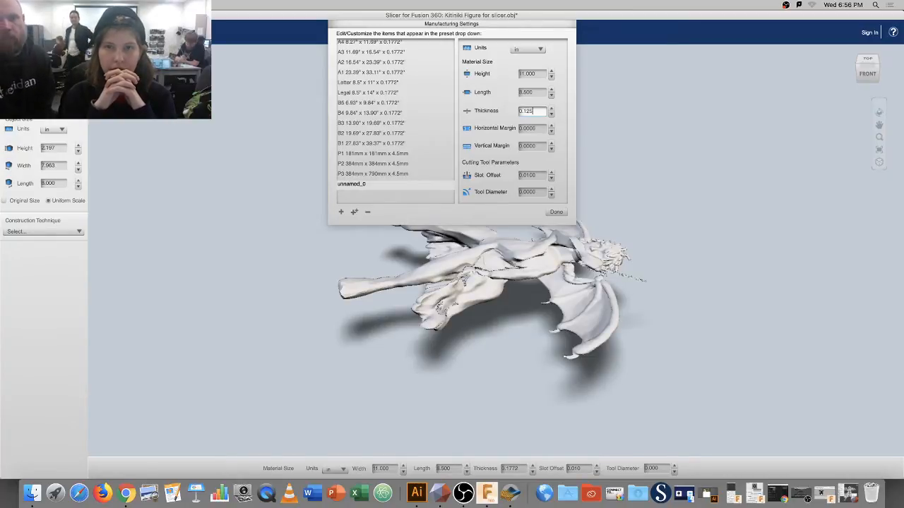
click(531, 74)
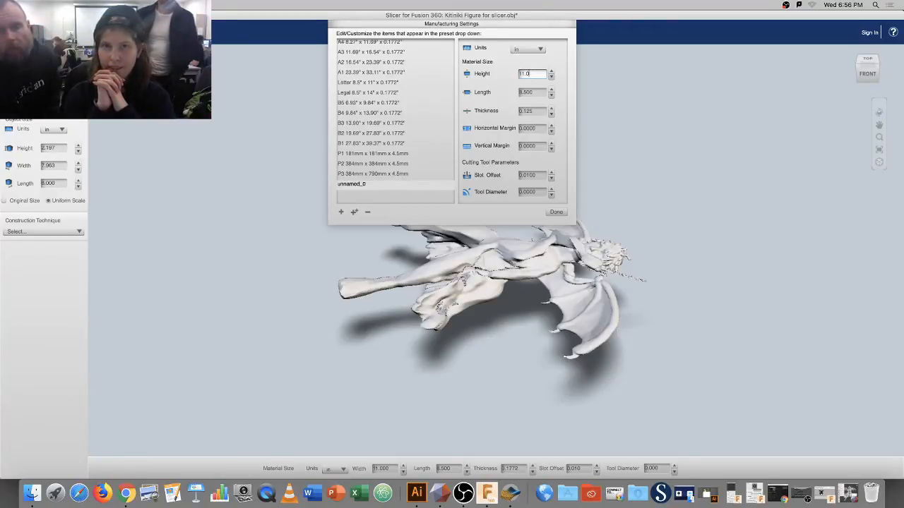
text(8)
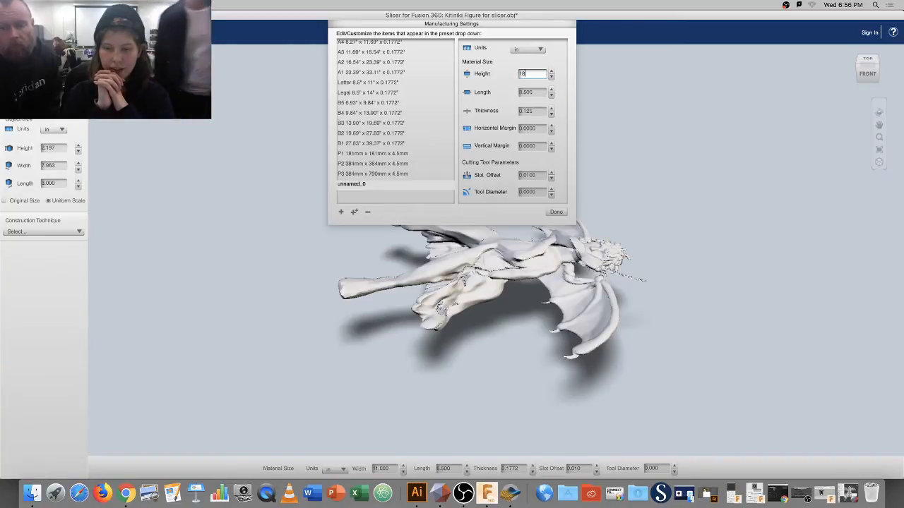
click(533, 94)
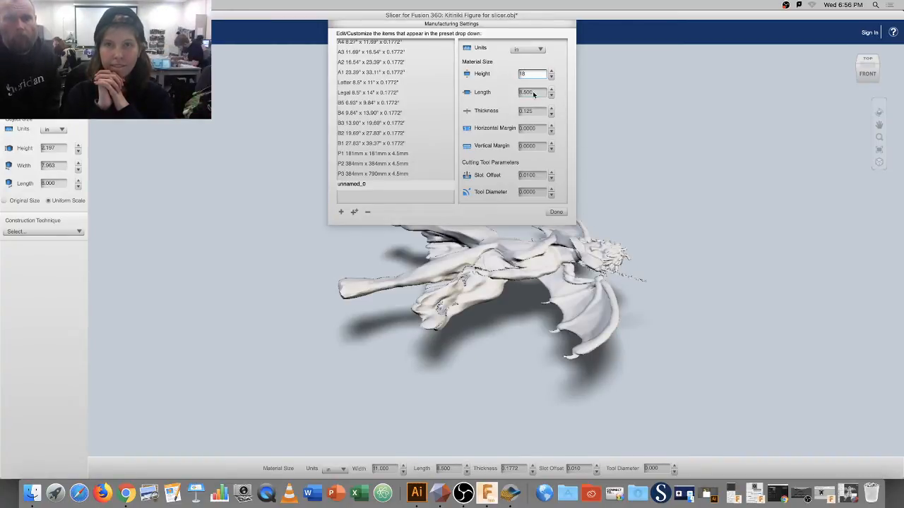
click(535, 92)
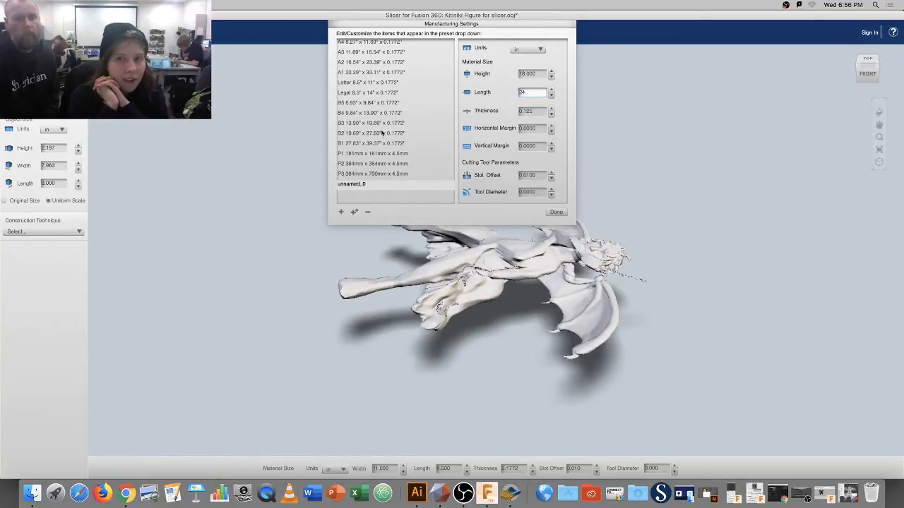
Rename unnamed_0 to 'bookstore ply 18x24' and close Manufacturing Settings.
click(371, 184)
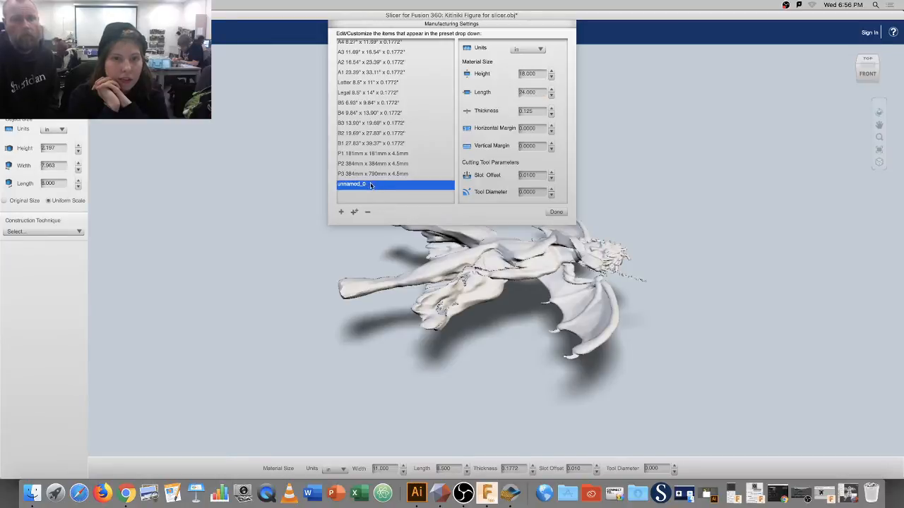
click(356, 185)
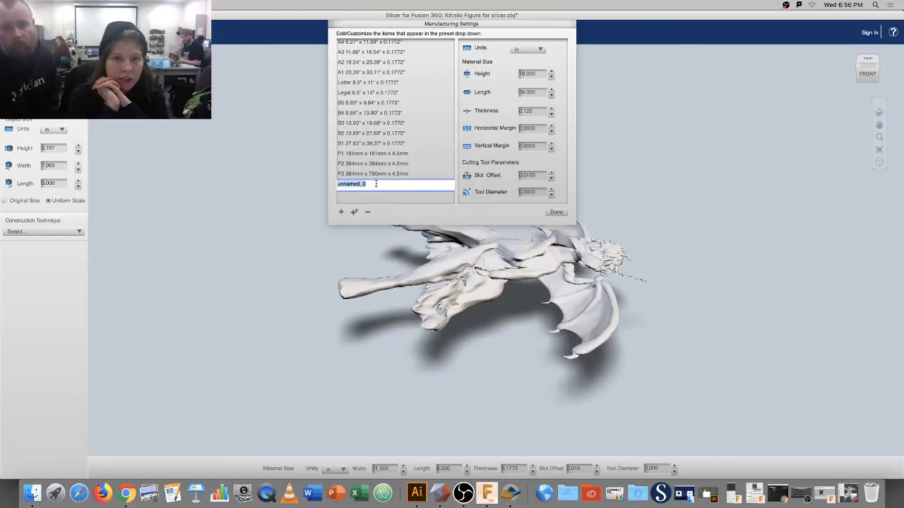
key(BackSpace)
text(bookstore ply 18x24)
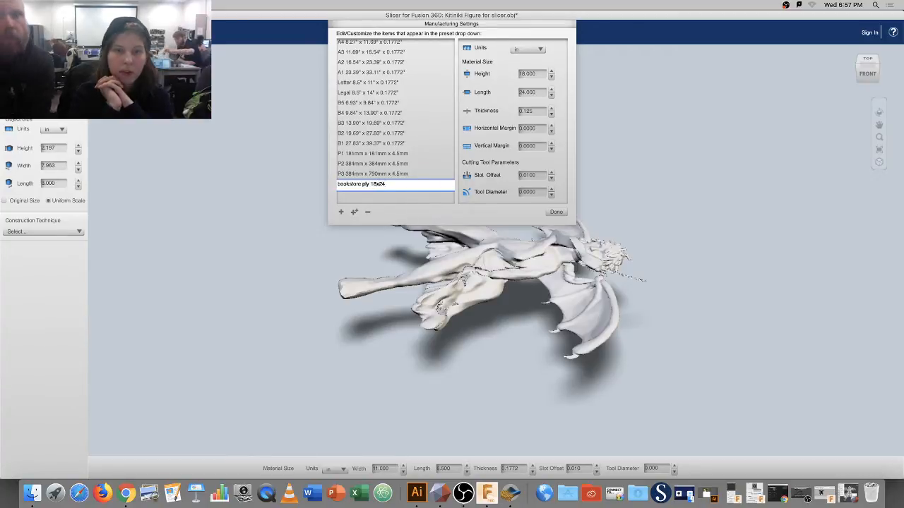
key(Return)
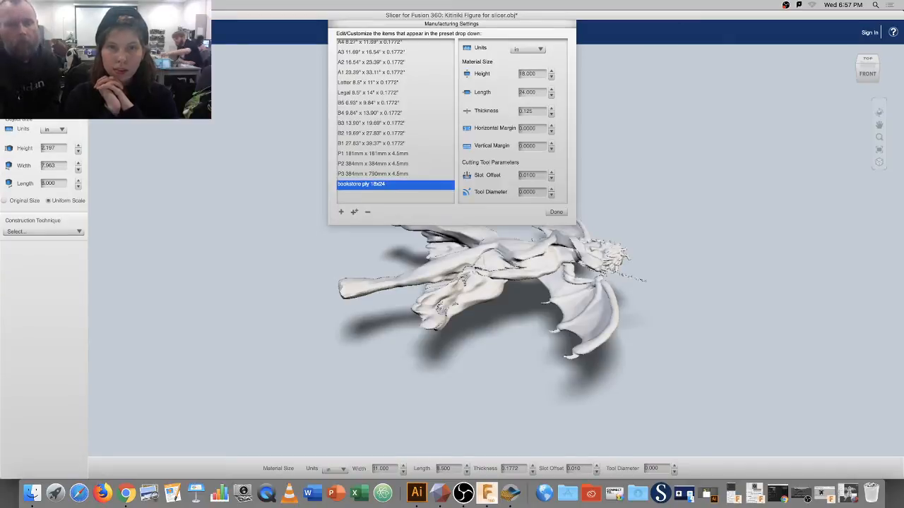
click(563, 215)
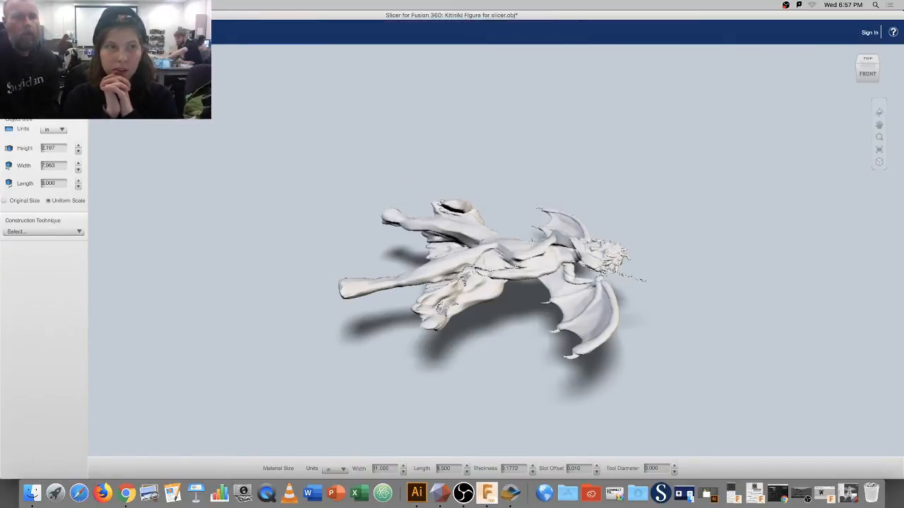
Select 'bookstore ply 18x24' as material size and Stacked Slices as construction technique.
click(43, 101)
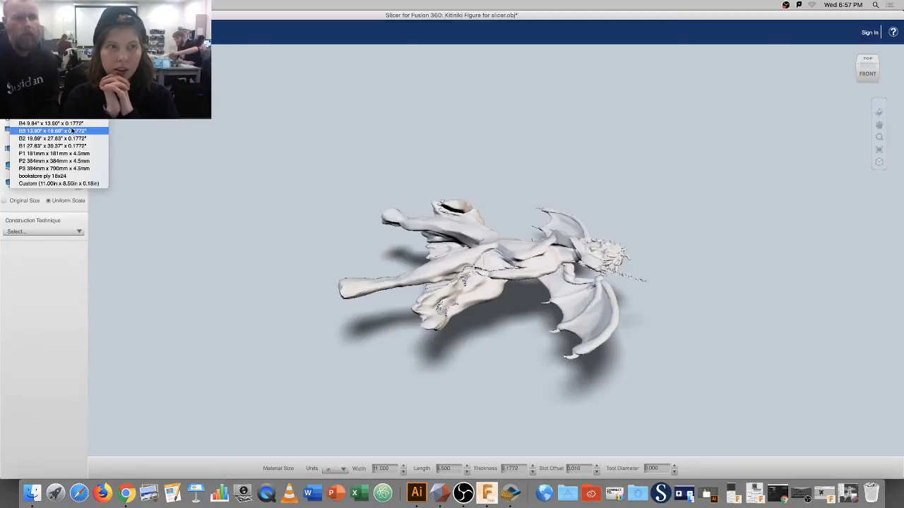
click(66, 176)
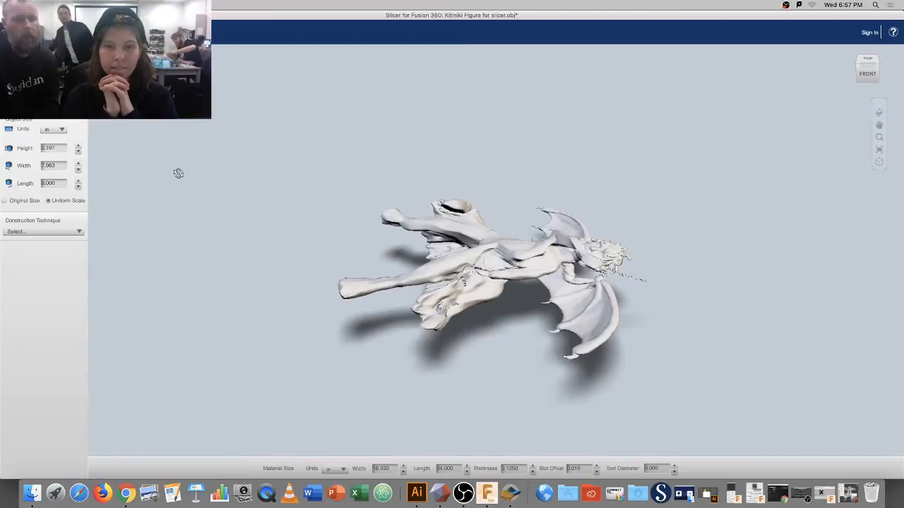
click(80, 232)
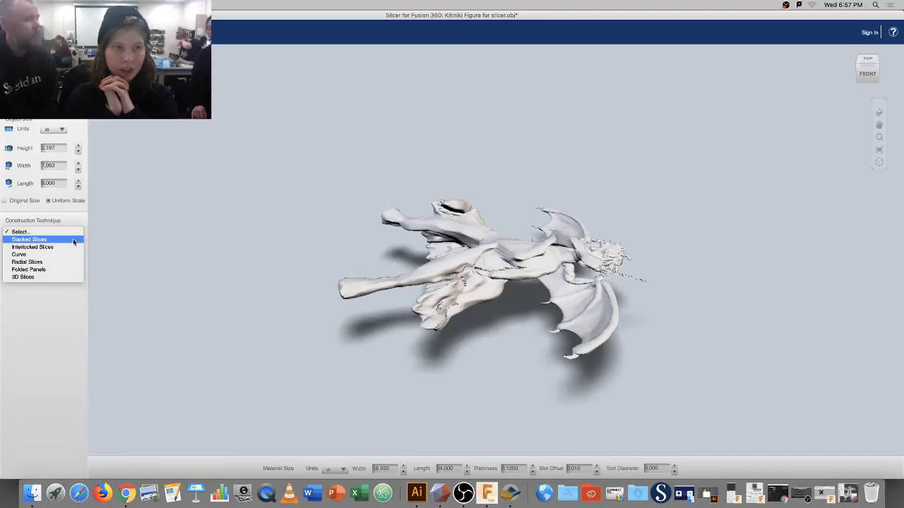
click(73, 240)
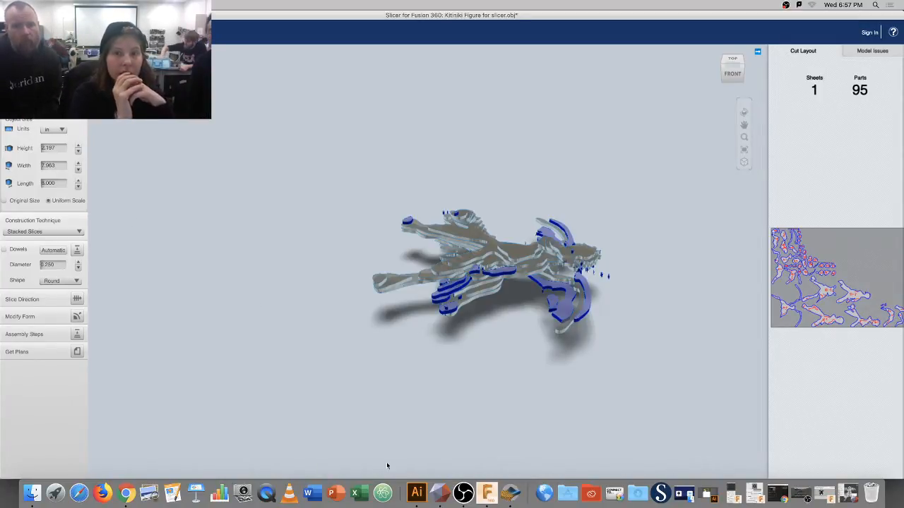
Orbit to a top view of the stacked slices, zoom in, and begin editing Height.
click(744, 113)
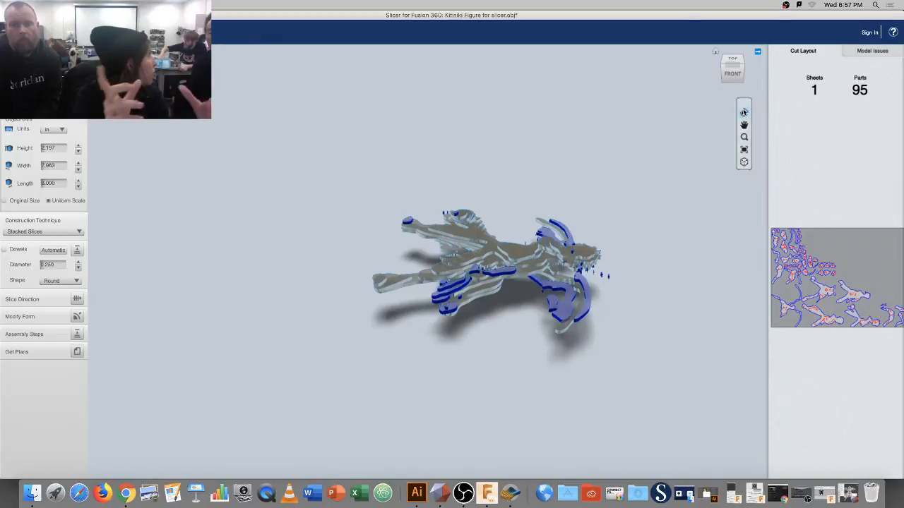
drag(621, 233, 786, 332)
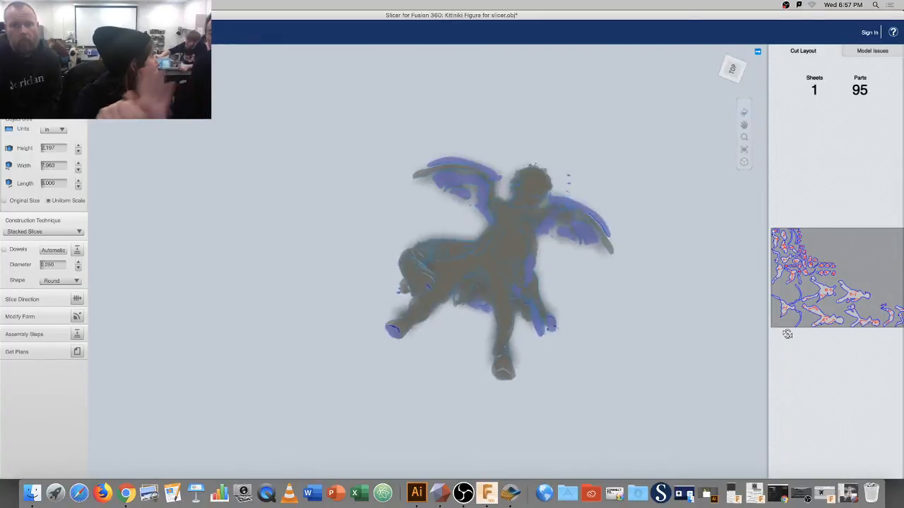
drag(378, 266, 280, 267)
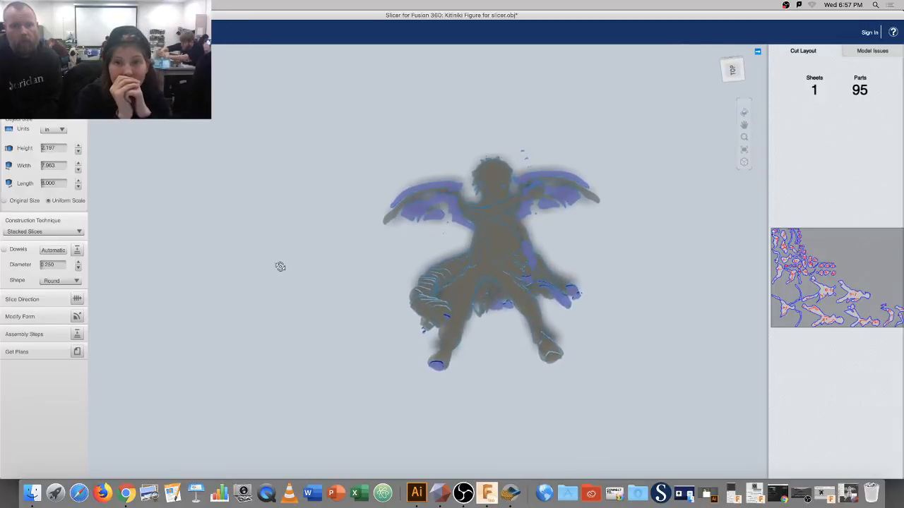
scroll(329, 272, up, 6)
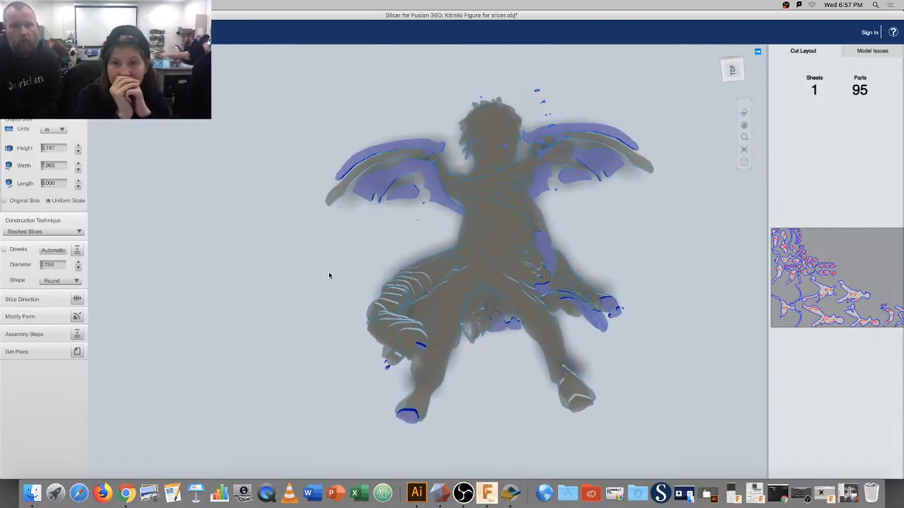
scroll(329, 273, up, 1)
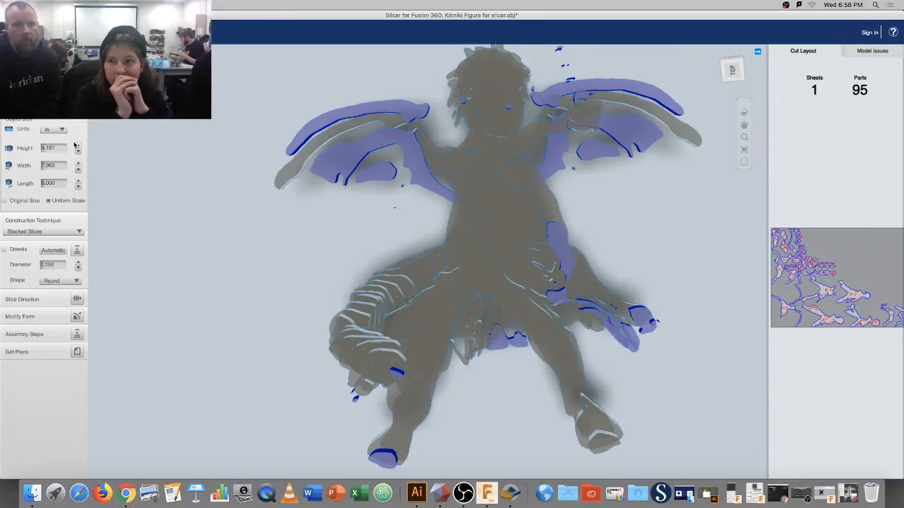
click(56, 147)
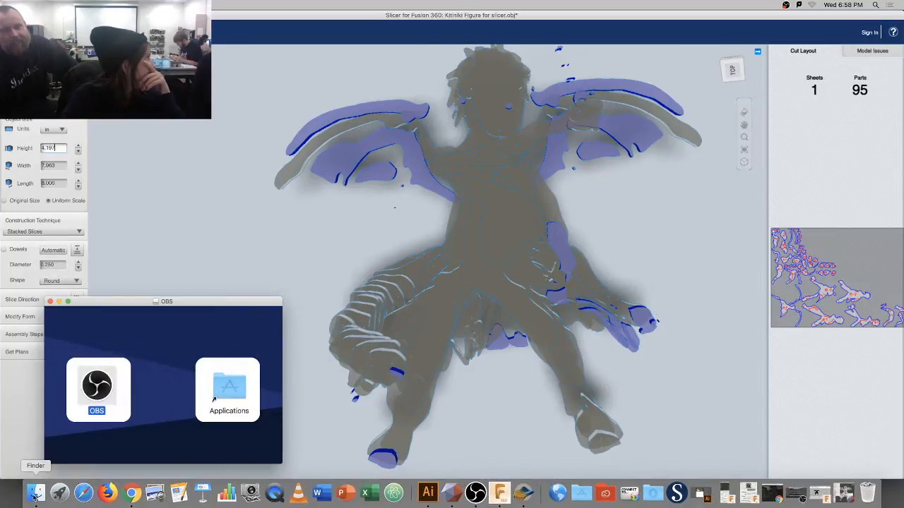
Close the OBS disk-image window from Finder and bring the slicer back to front.
click(34, 494)
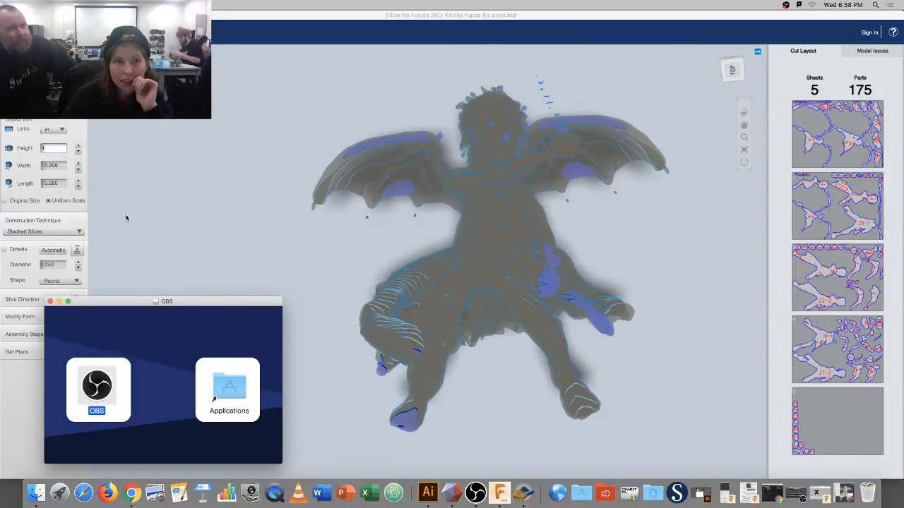
click(49, 302)
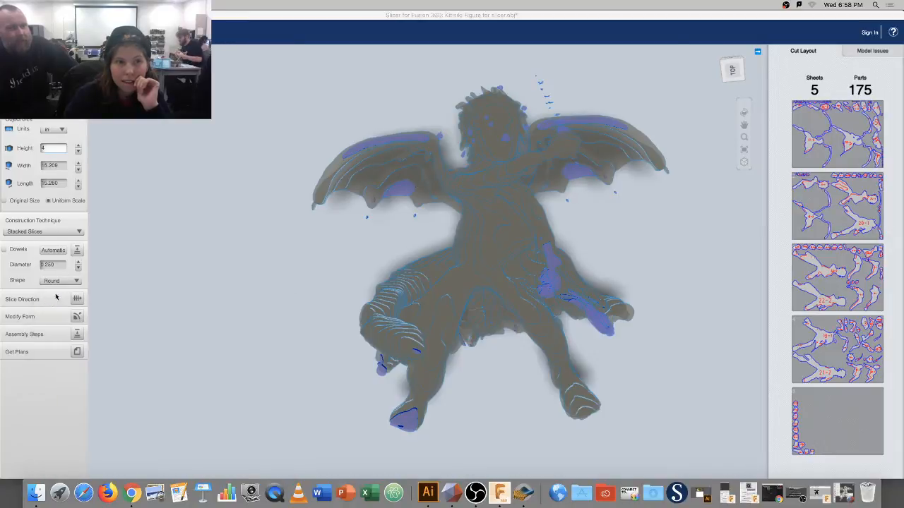
click(189, 238)
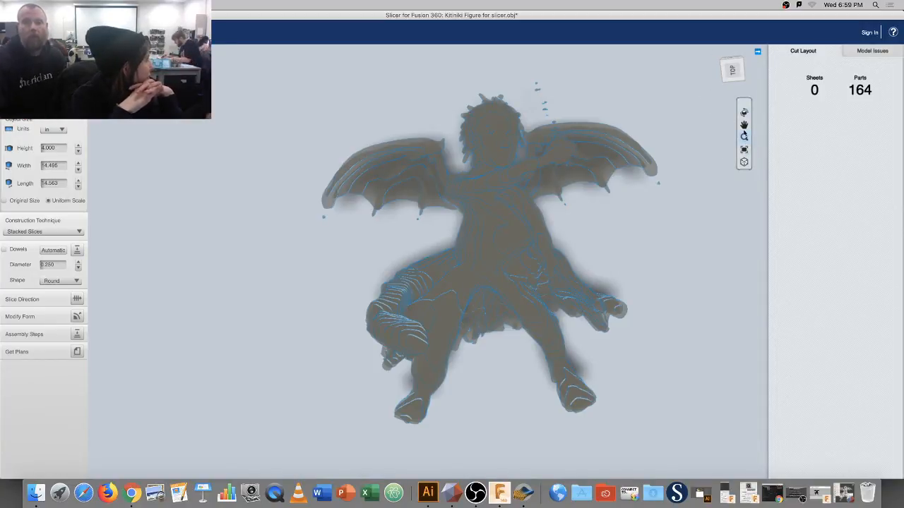
click(743, 113)
drag(347, 252, 394, 273)
drag(459, 363, 432, 379)
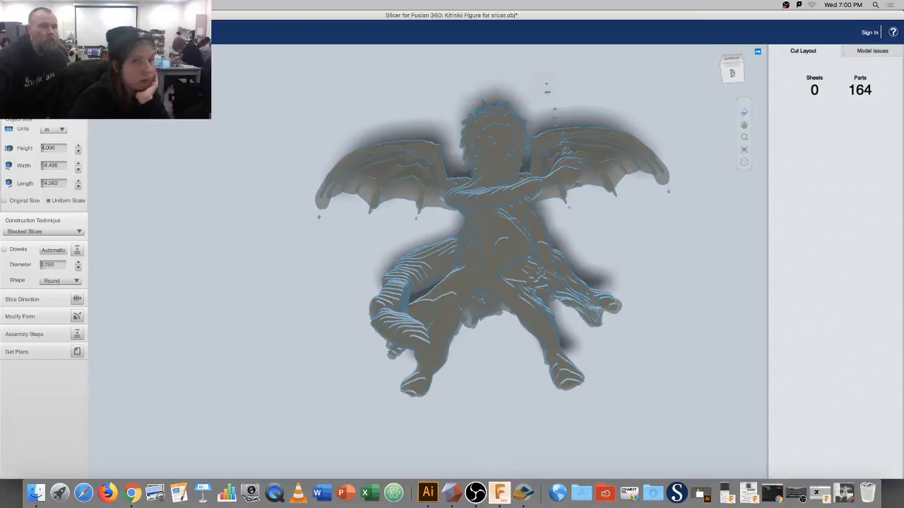
click(44, 103)
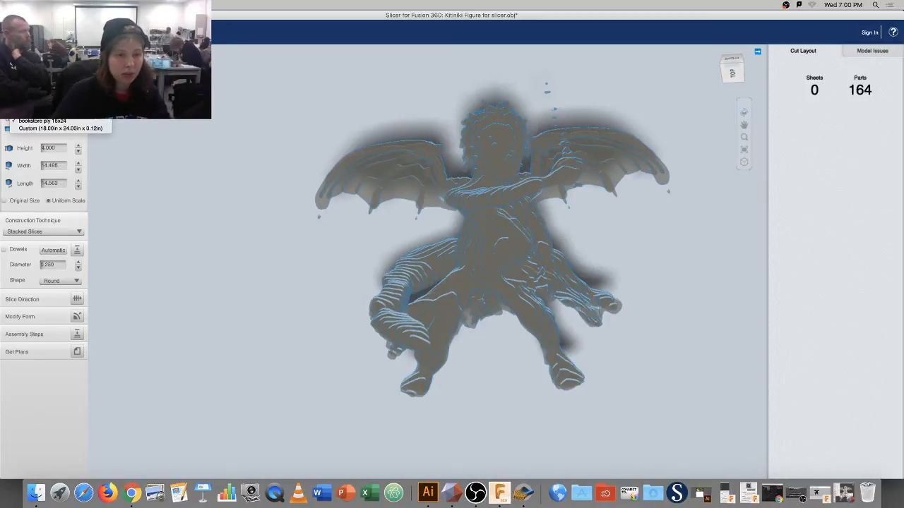
Open 'Kitiniki ready to fight clip.png' from the Lexar drive, then minimize Finder.
click(30, 491)
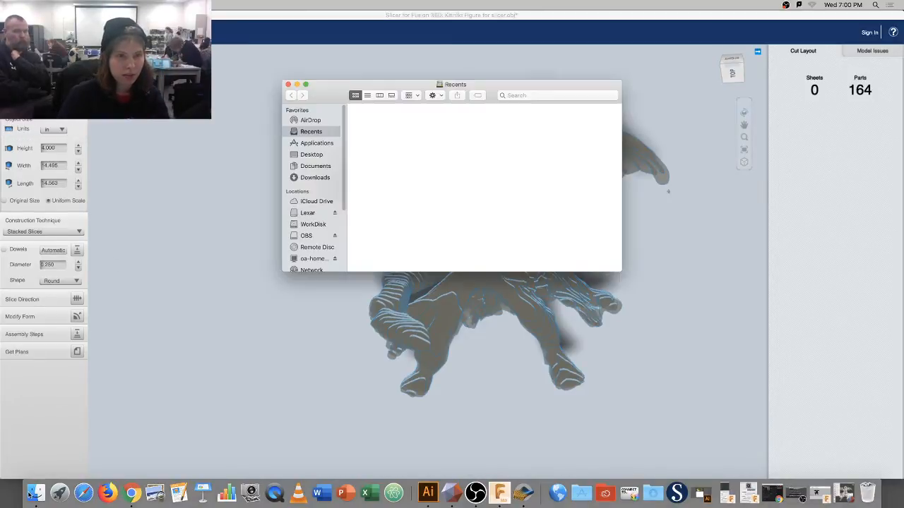
click(317, 214)
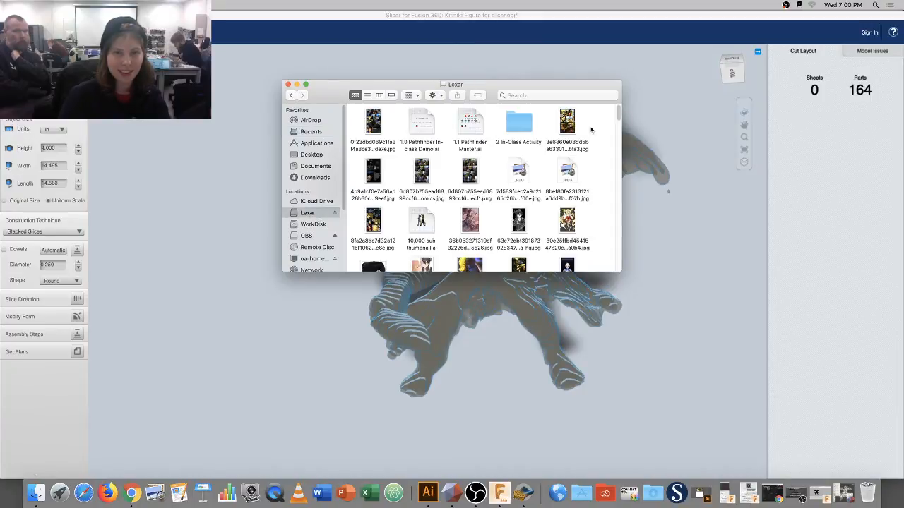
drag(618, 113, 616, 177)
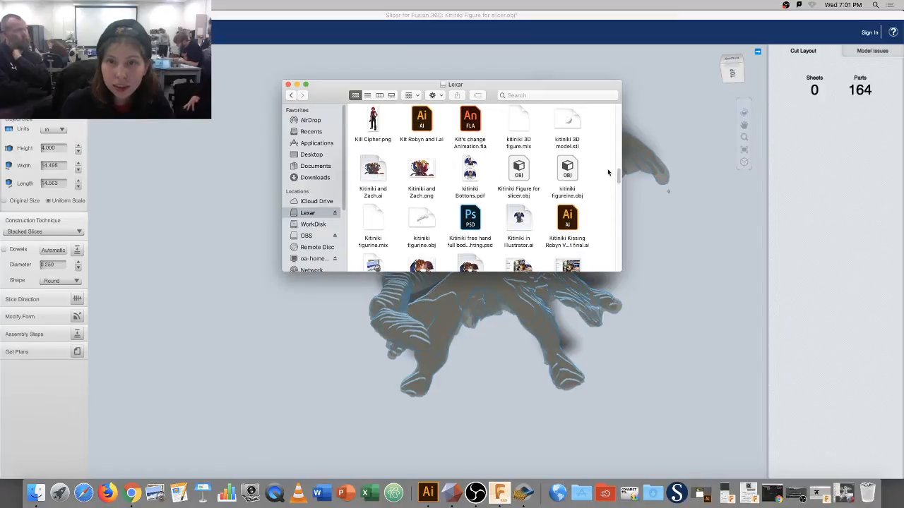
scroll(618, 177, down, 2)
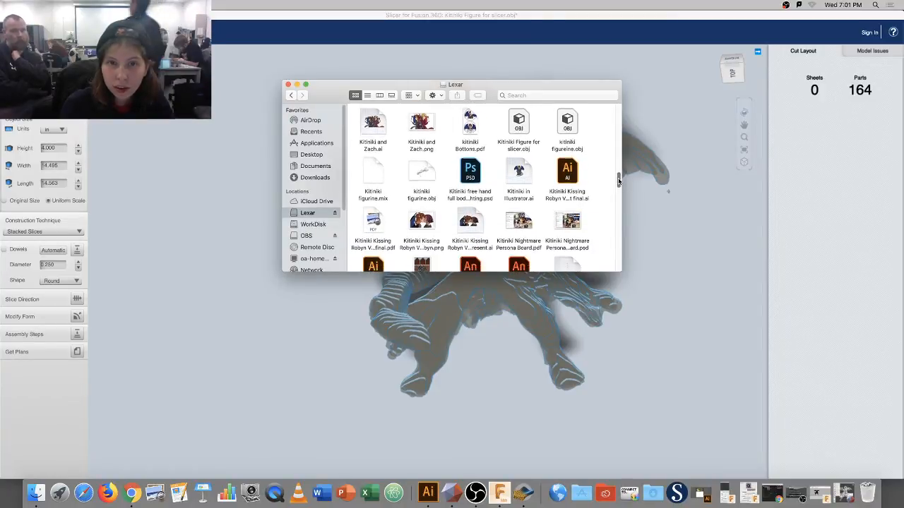
drag(619, 181, 619, 188)
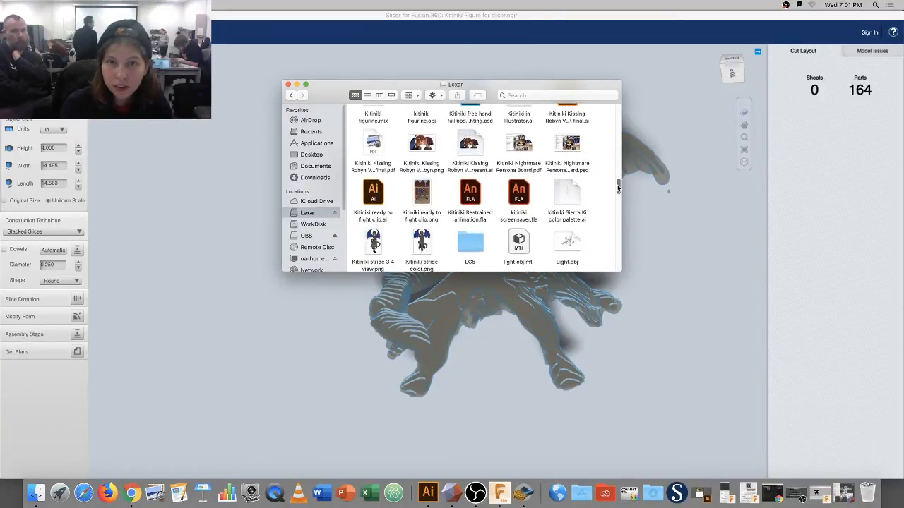
double_click(431, 190)
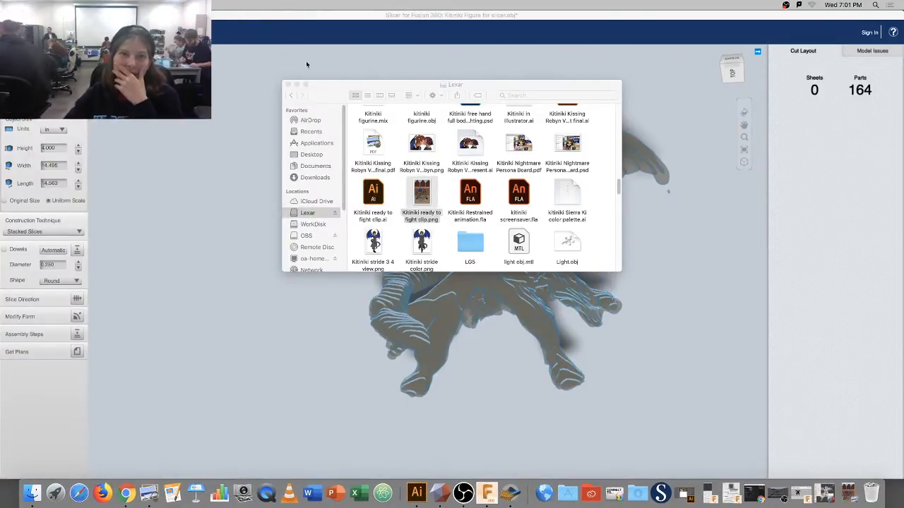
click(297, 85)
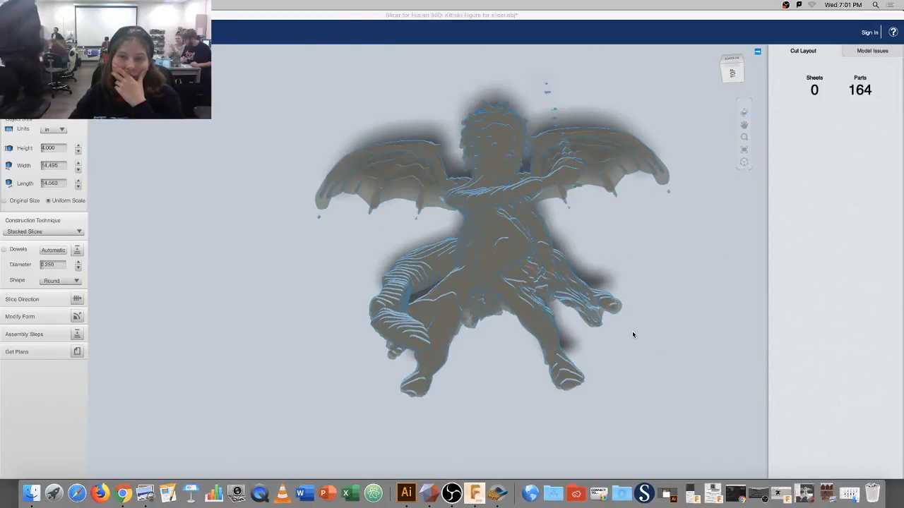
Pan the sliced figure toward the left of the view and orbit it slightly.
middle_drag(510, 322, 413, 315)
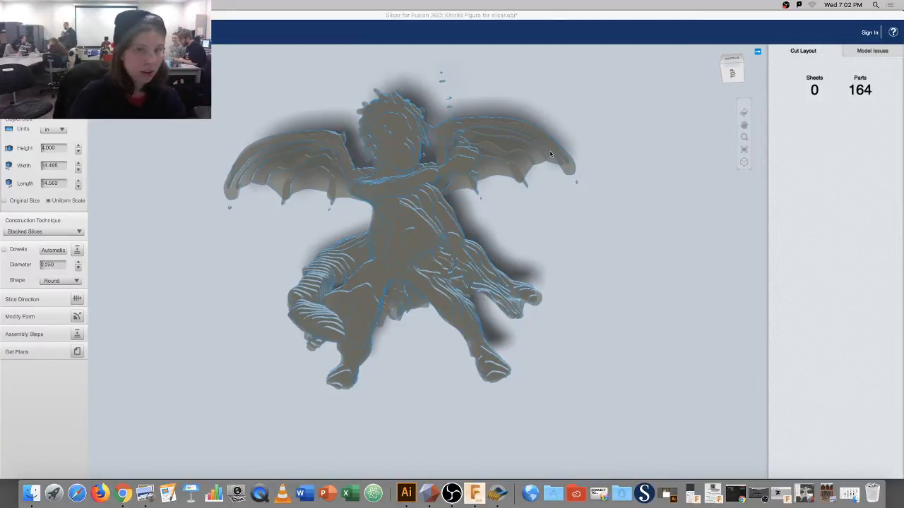
drag(514, 208, 531, 198)
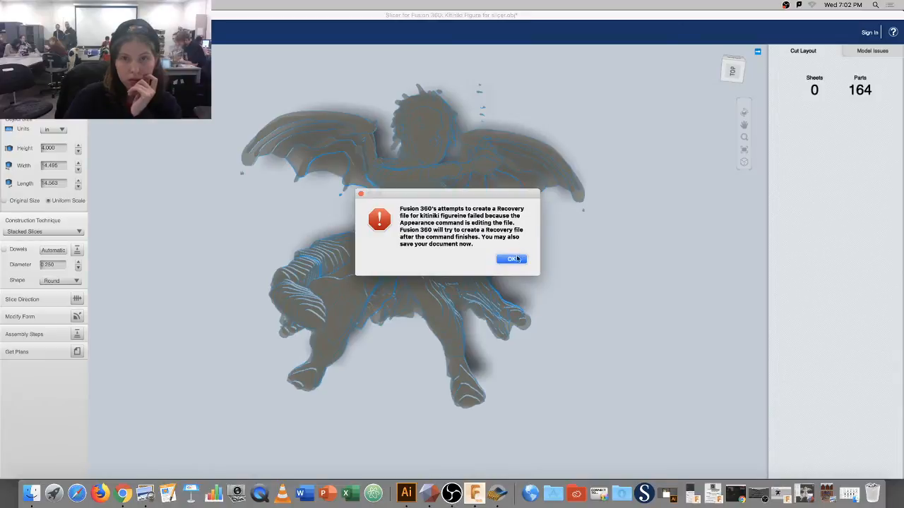
Dismiss the recovery warning and try File > Save As, browsing project locations before cancelling.
click(514, 261)
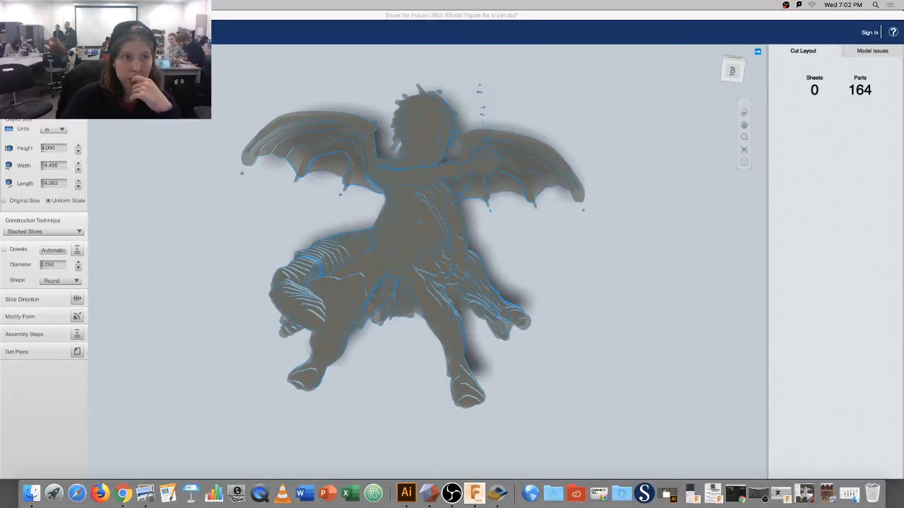
click(72, 4)
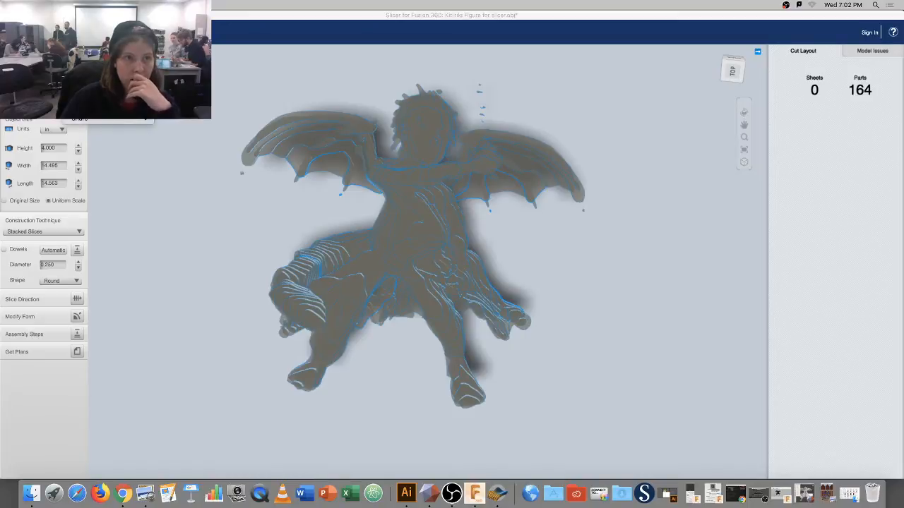
click(81, 67)
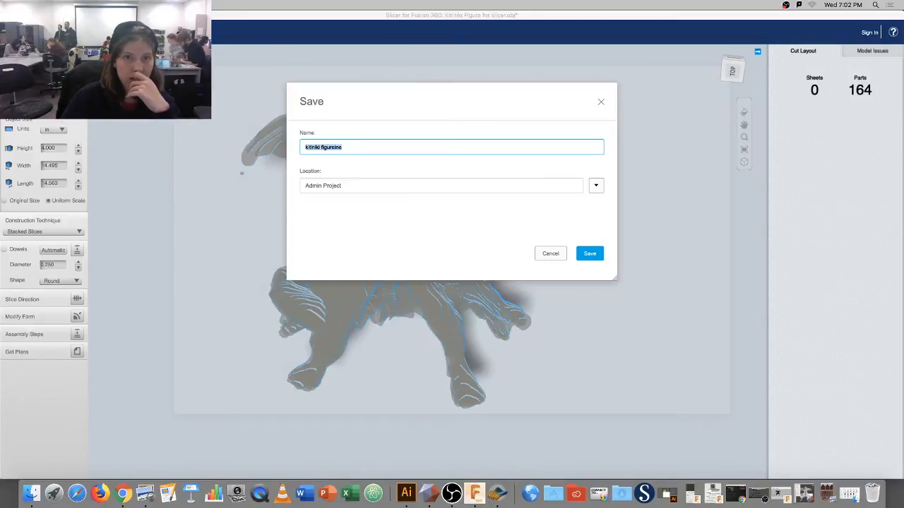
click(596, 186)
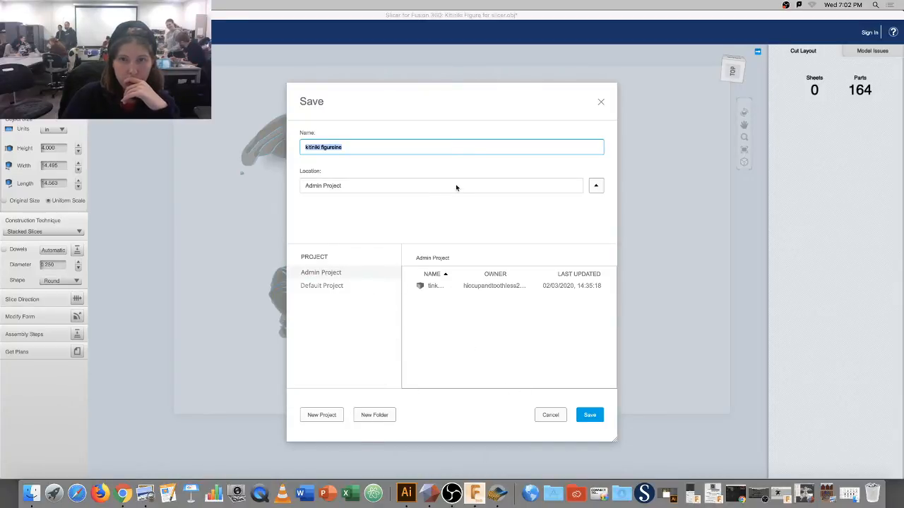
click(596, 186)
click(596, 186)
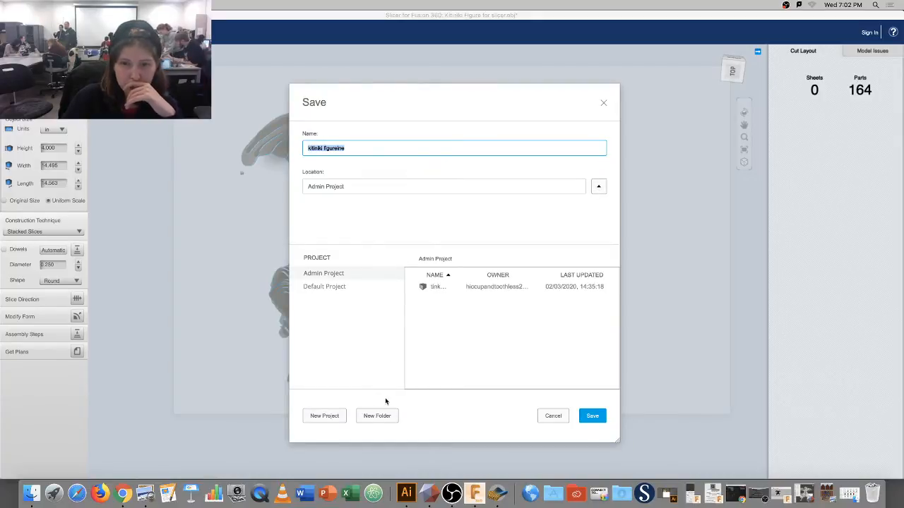
click(371, 418)
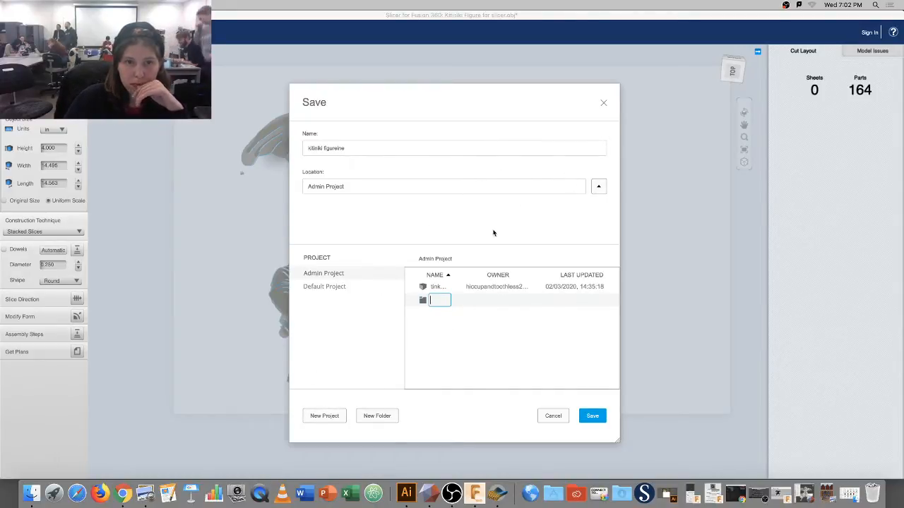
click(358, 287)
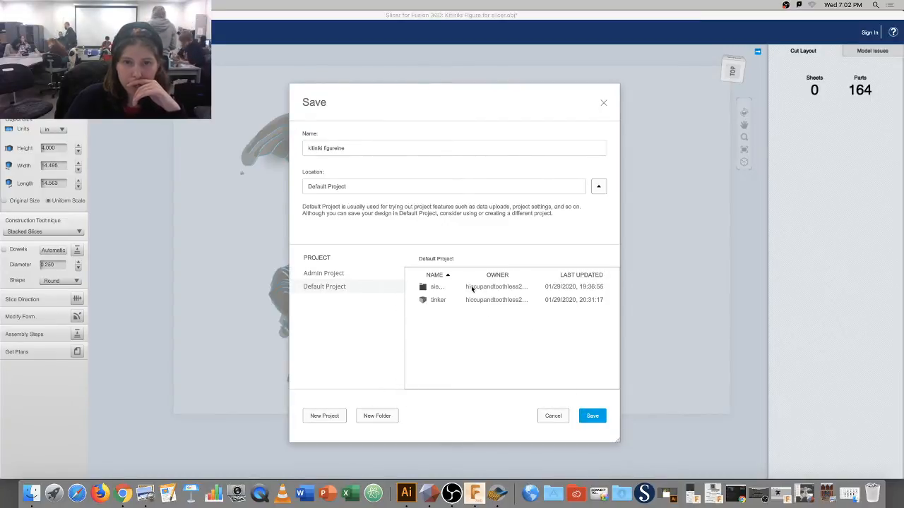
click(599, 188)
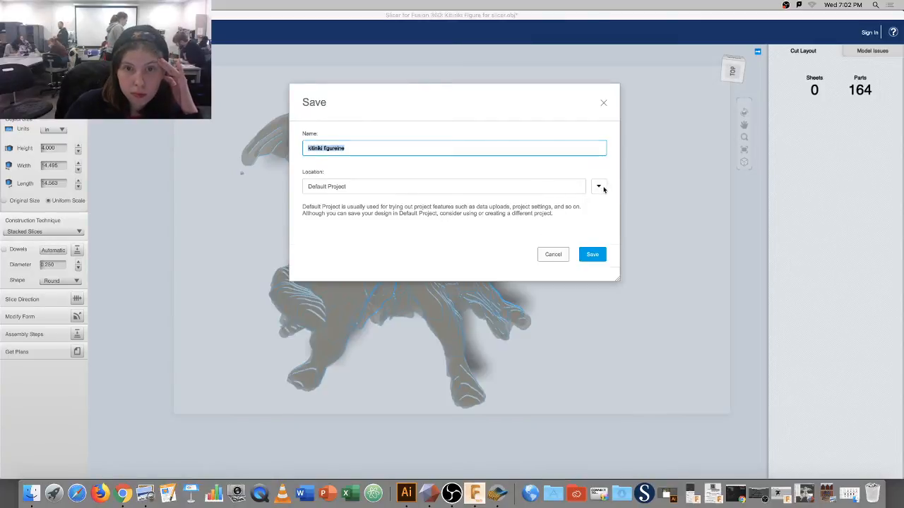
click(603, 103)
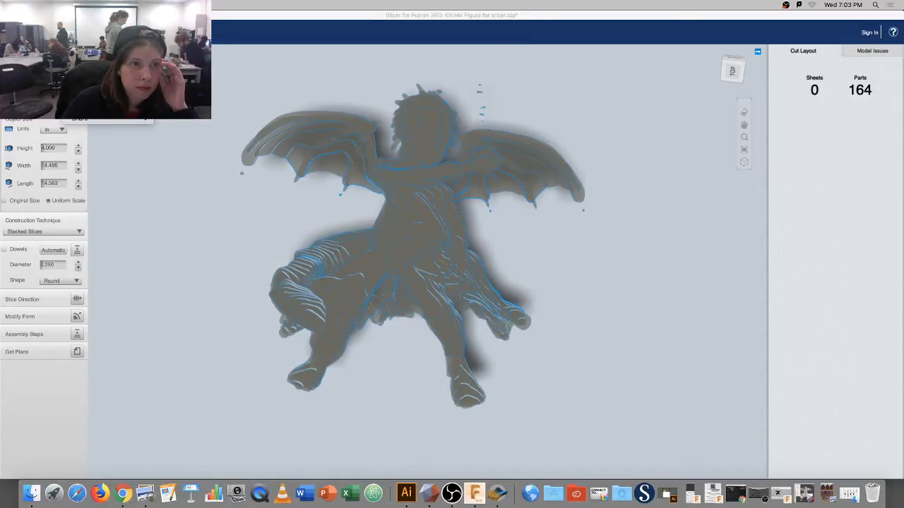
Save the design as 'kitiniki figureine' in Admin Project.
key(super+s)
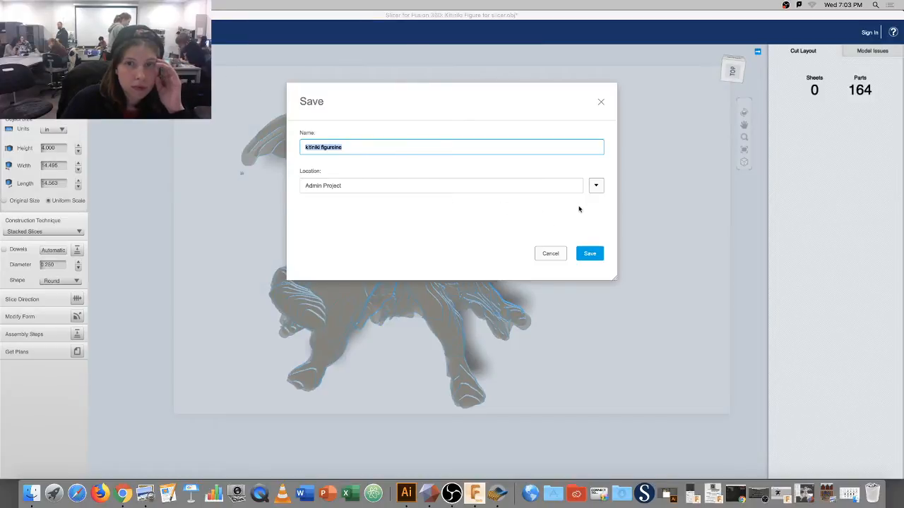
click(590, 254)
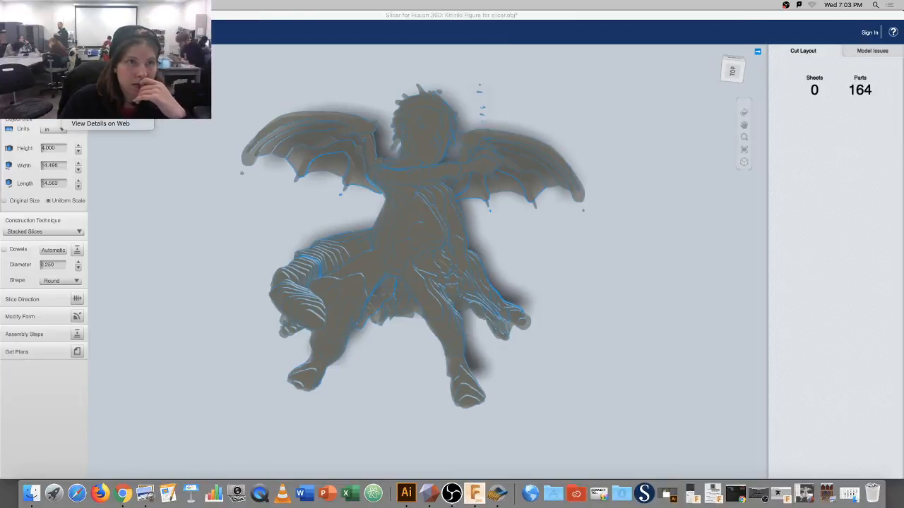
click(92, 45)
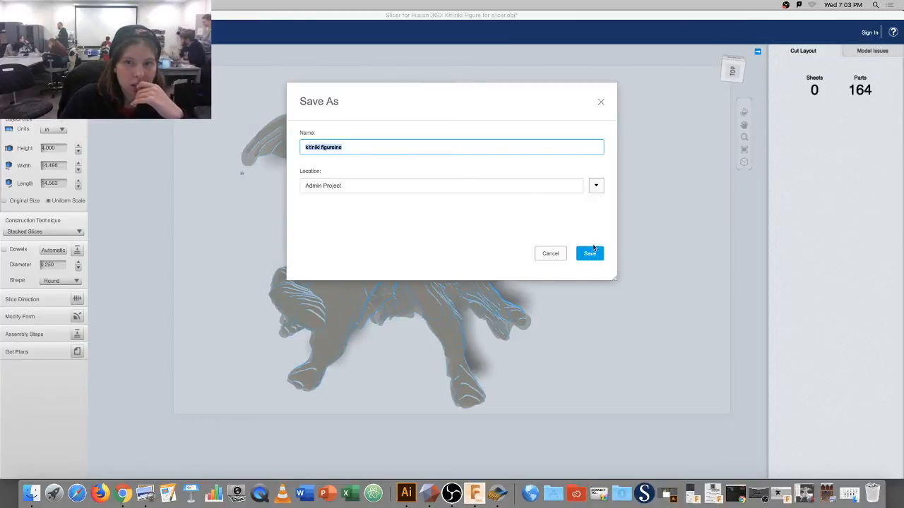
click(592, 252)
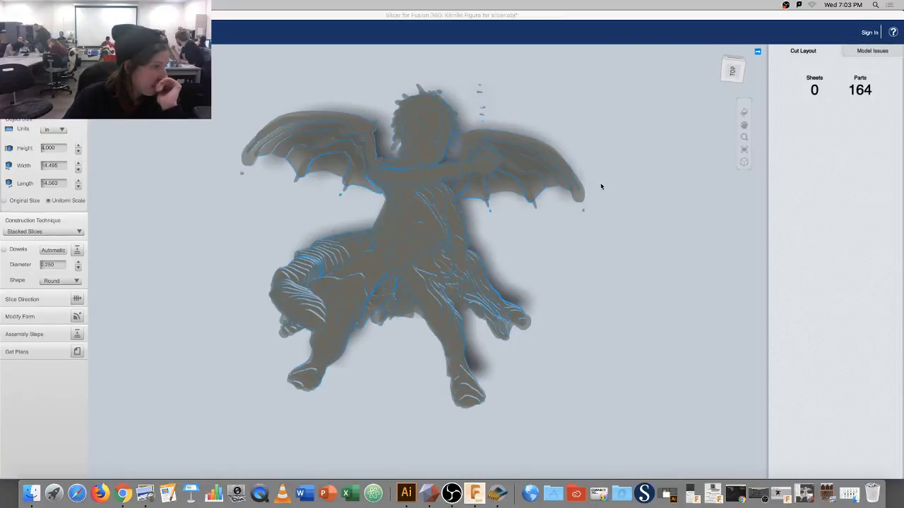
middle_drag(550, 227, 566, 260)
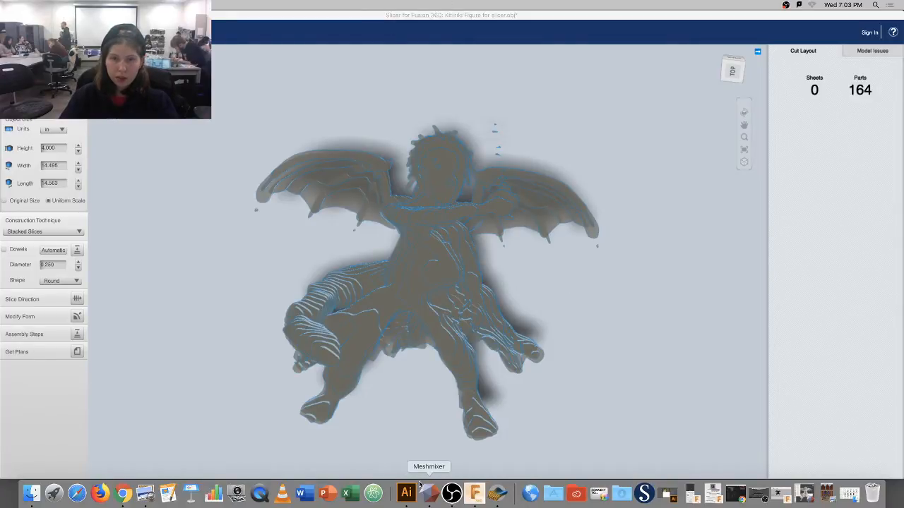
mouse_move(457, 412)
mouse_down()
mouse_move(452, 403)
mouse_move(389, 430)
mouse_move(508, 370)
mouse_move(523, 336)
mouse_move(428, 228)
mouse_move(418, 200)
mouse_move(532, 204)
mouse_move(530, 171)
mouse_move(540, 331)
mouse_up()
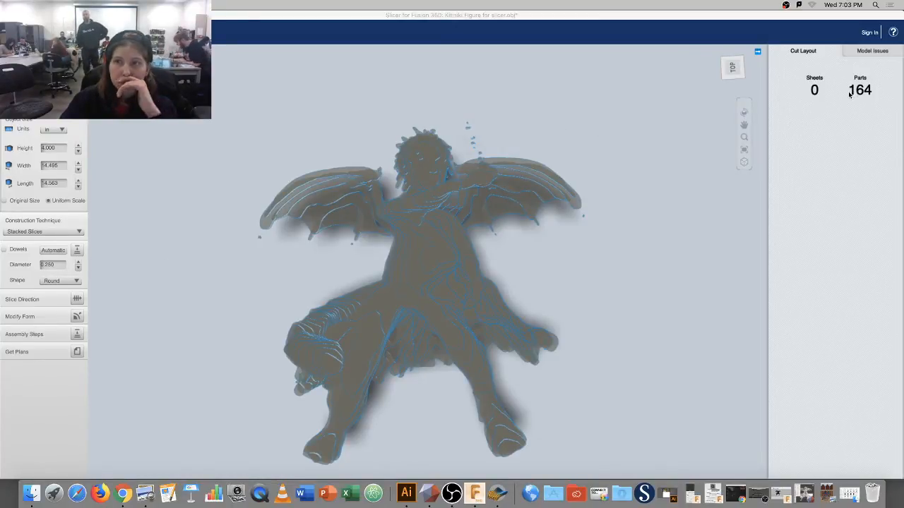
Search in Chrome for illustration board thickness (0.050 in), then minimize Chrome.
click(122, 494)
click(511, 31)
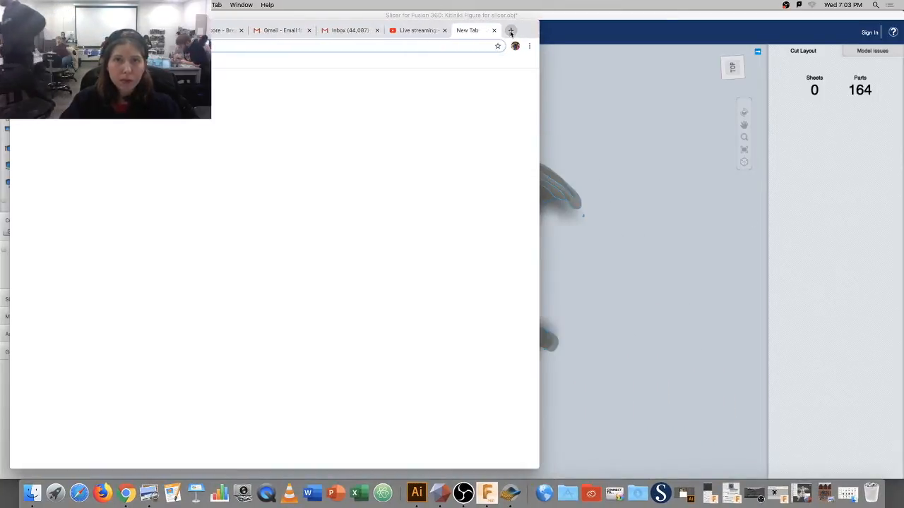
text(how to)
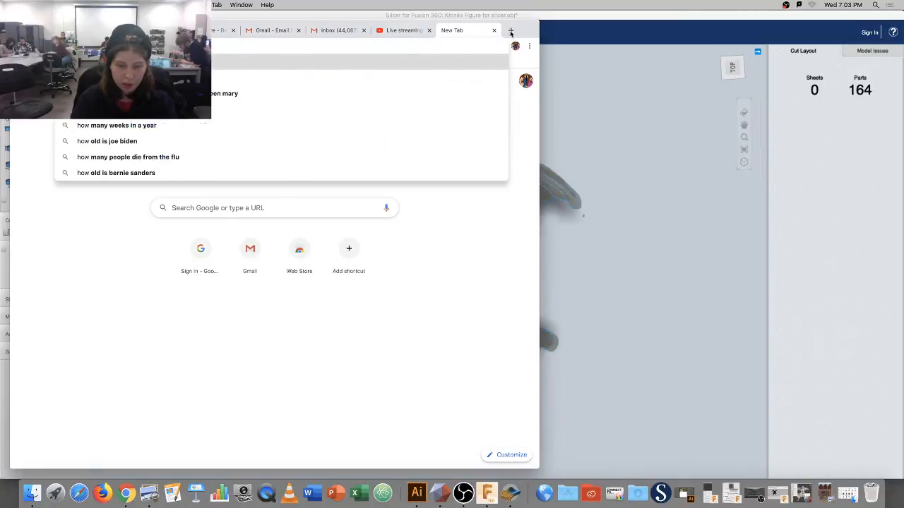
key(BackSpace)
text(hick)
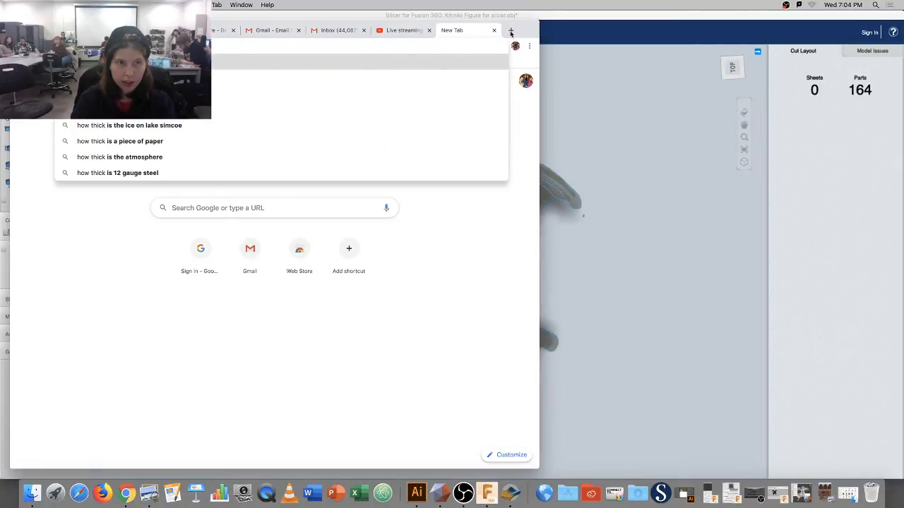
text( is)
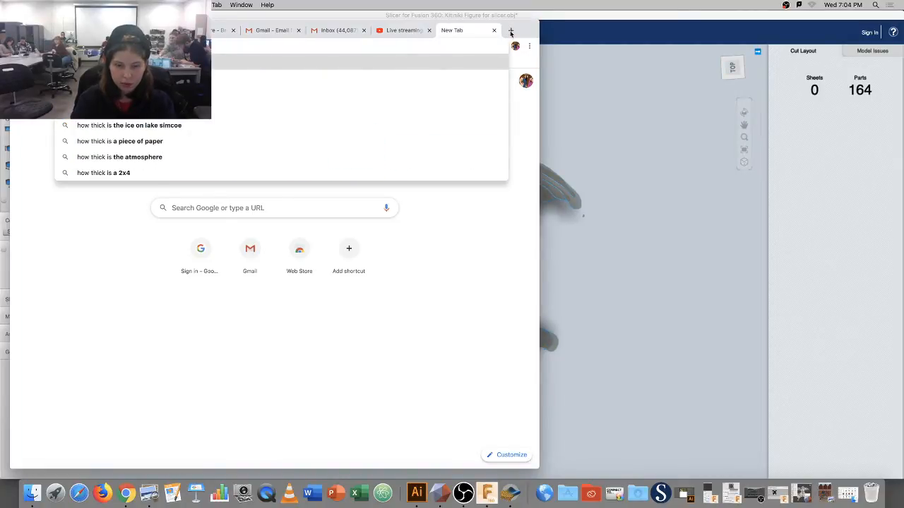
text( ca)
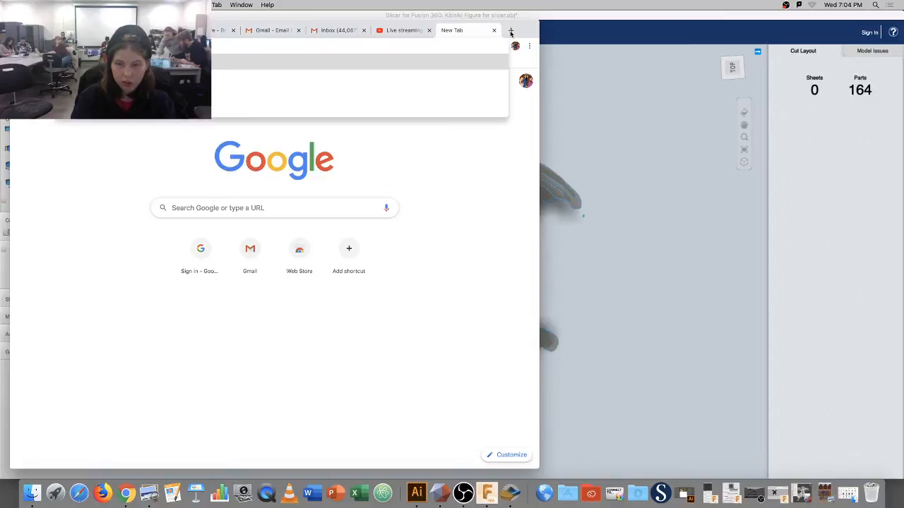
key(Return)
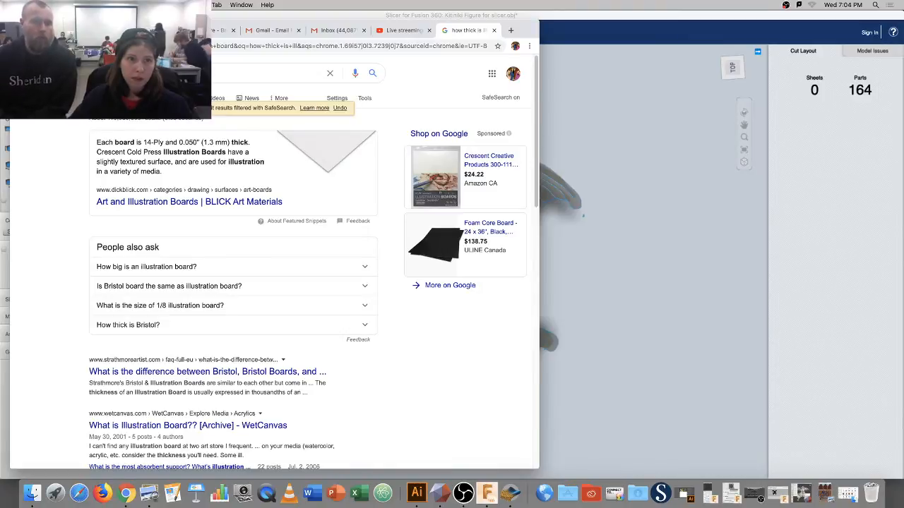
key(super+m)
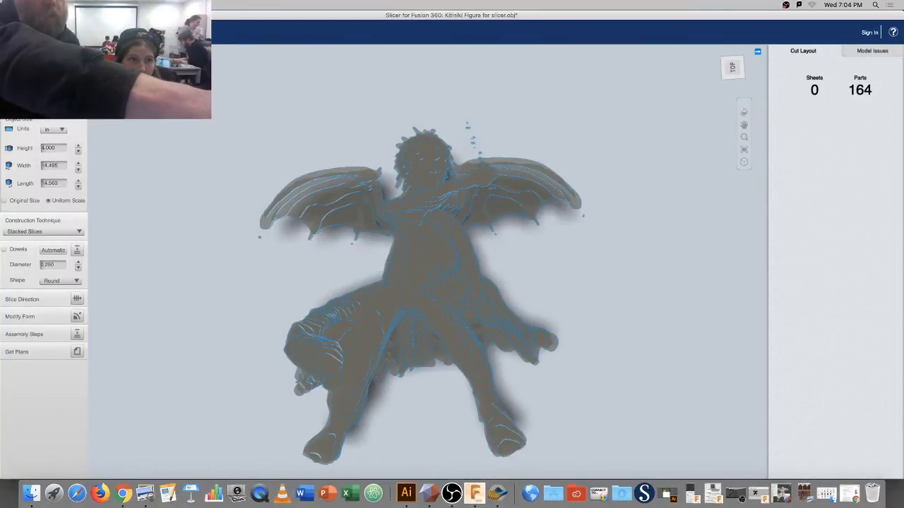
Add a new unnamed_0 material preset and clear its thickness, rechecking the value in the browser.
click(77, 94)
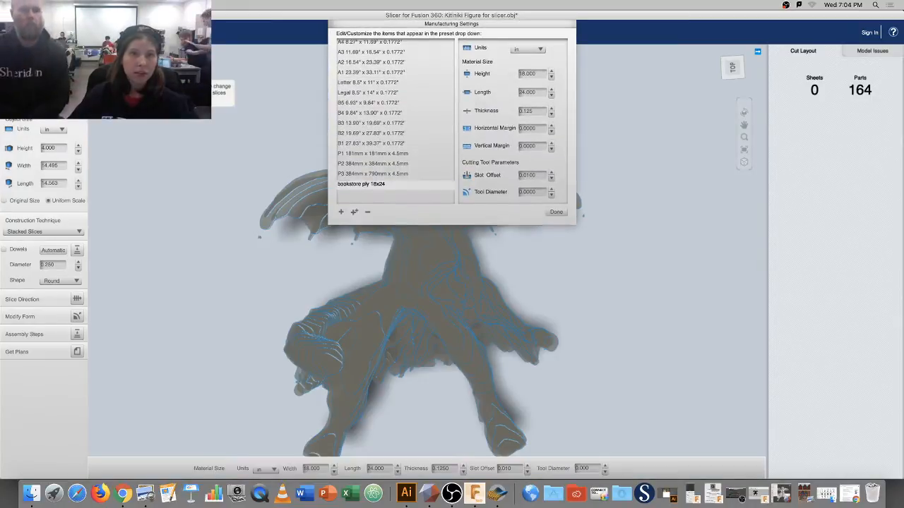
click(340, 212)
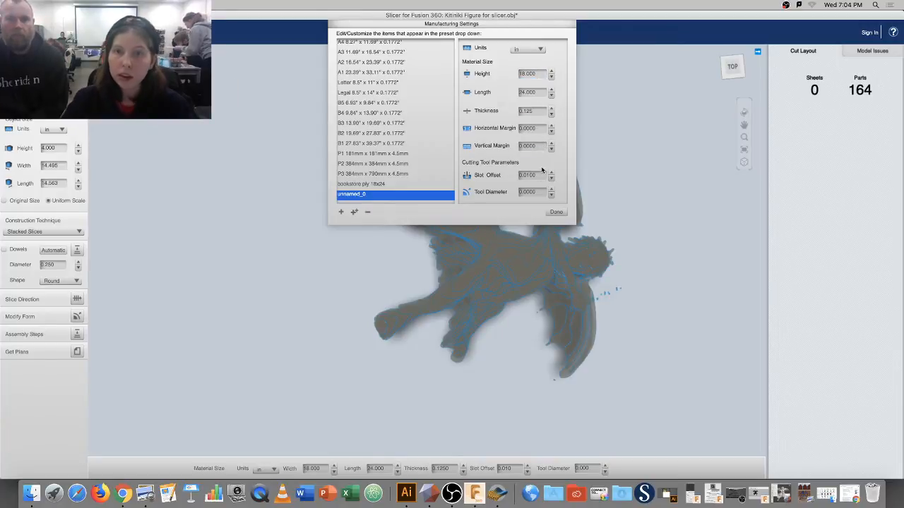
click(537, 112)
key(BackSpace)
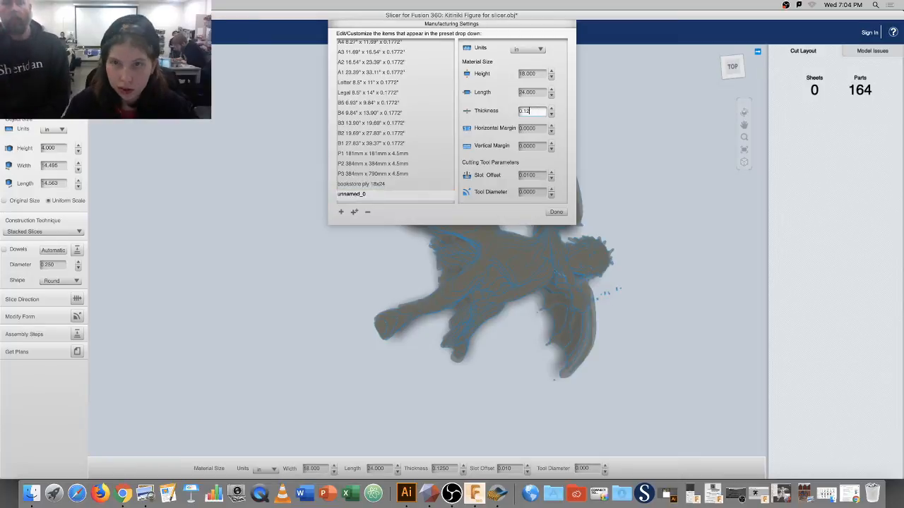
key(BackSpace)
key(BackSpace)
key(BackSpace)
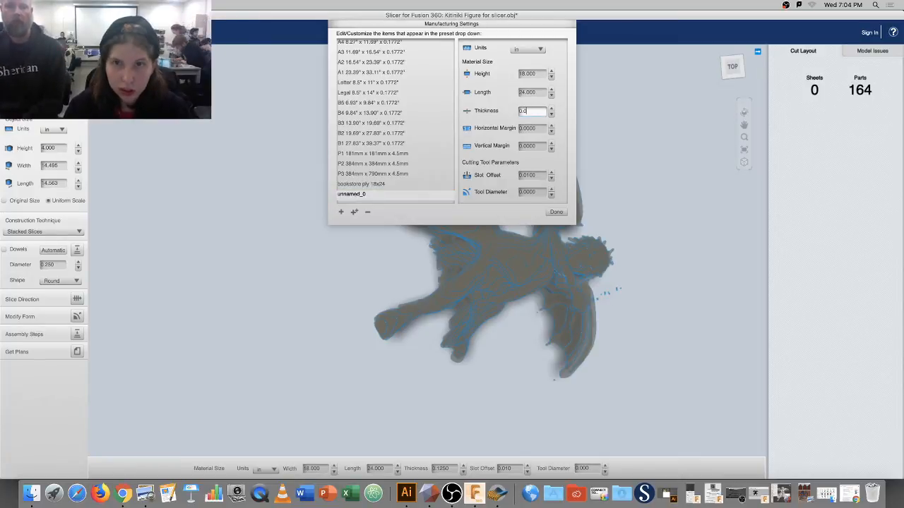
click(123, 494)
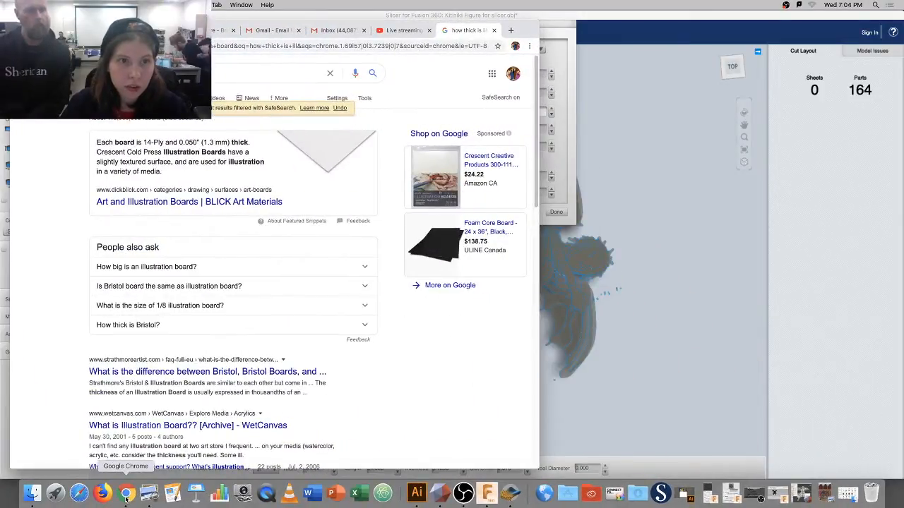
click(520, 494)
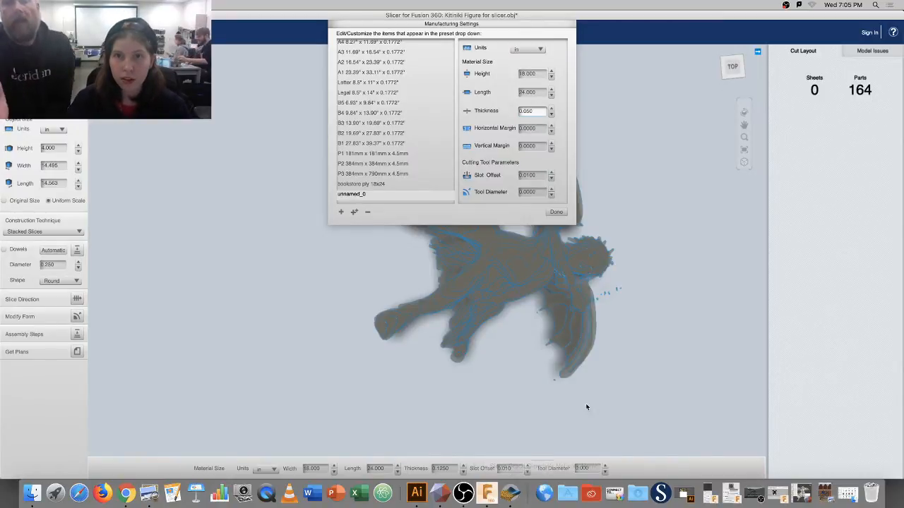
Compare the preset in millimetres against the search, then switch units back to inches.
click(534, 50)
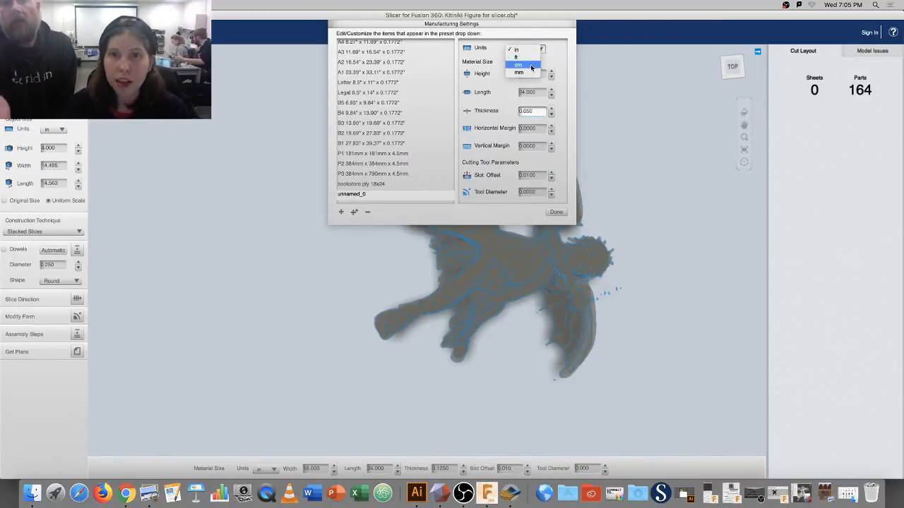
click(532, 75)
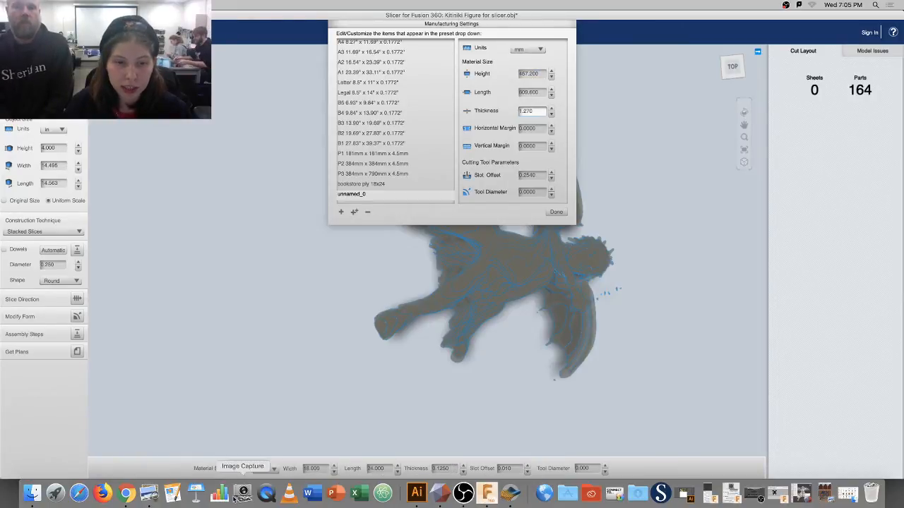
click(126, 493)
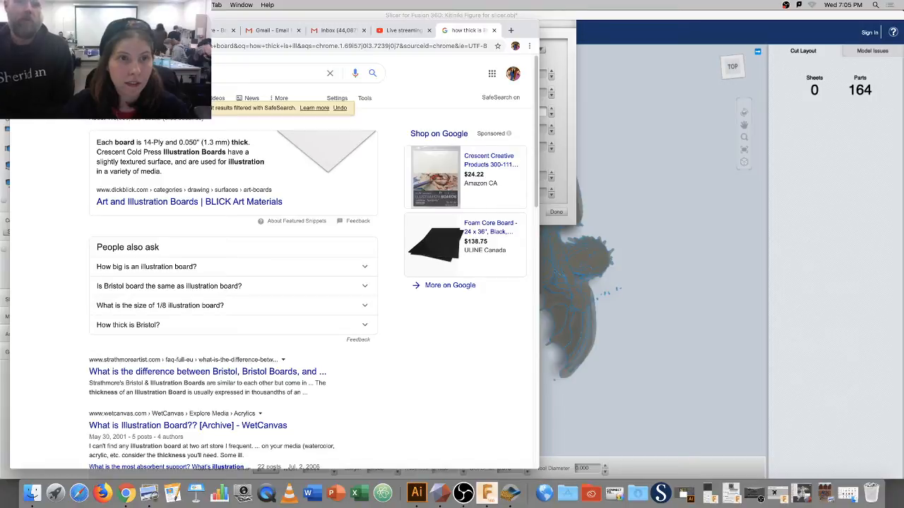
click(29, 30)
click(528, 48)
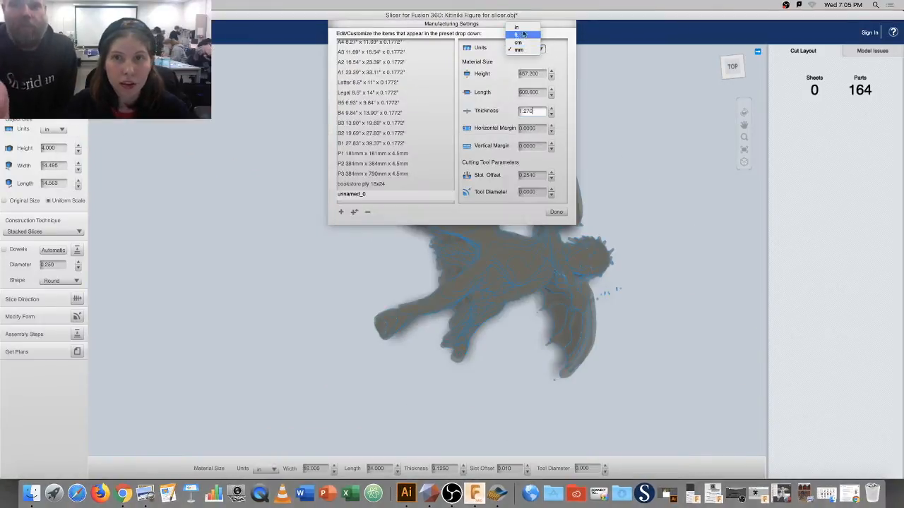
click(523, 34)
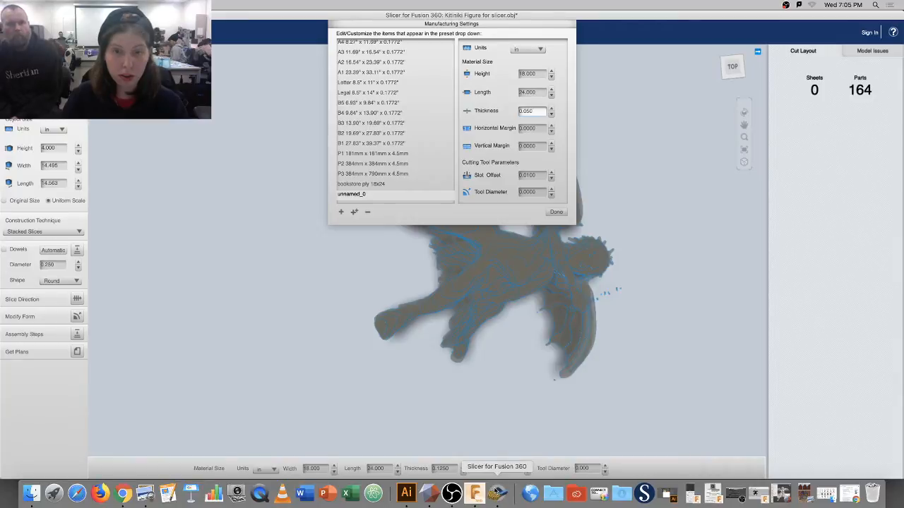
Search Chrome for illustration board sizes.
click(122, 494)
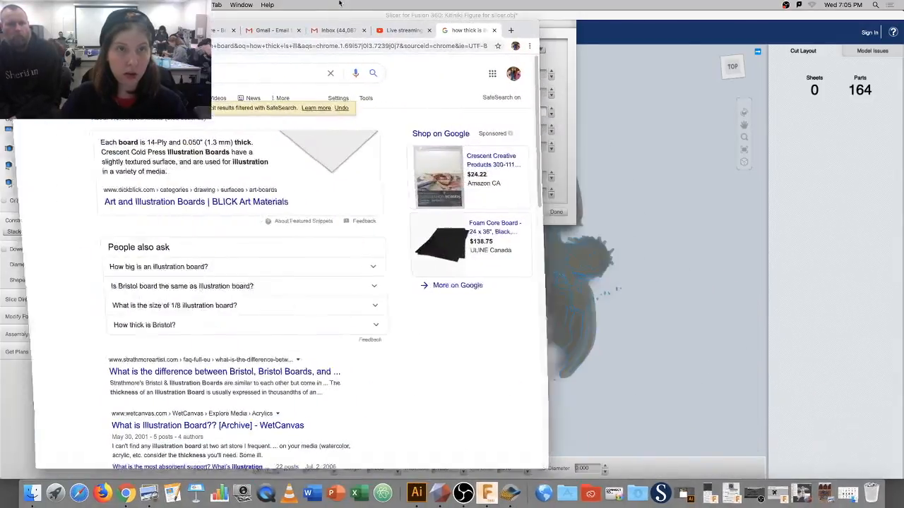
click(240, 69)
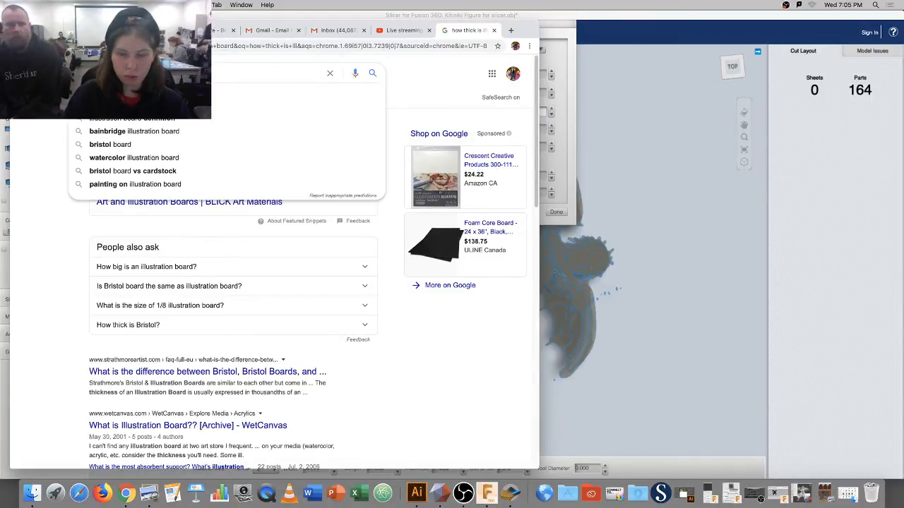
text(1)
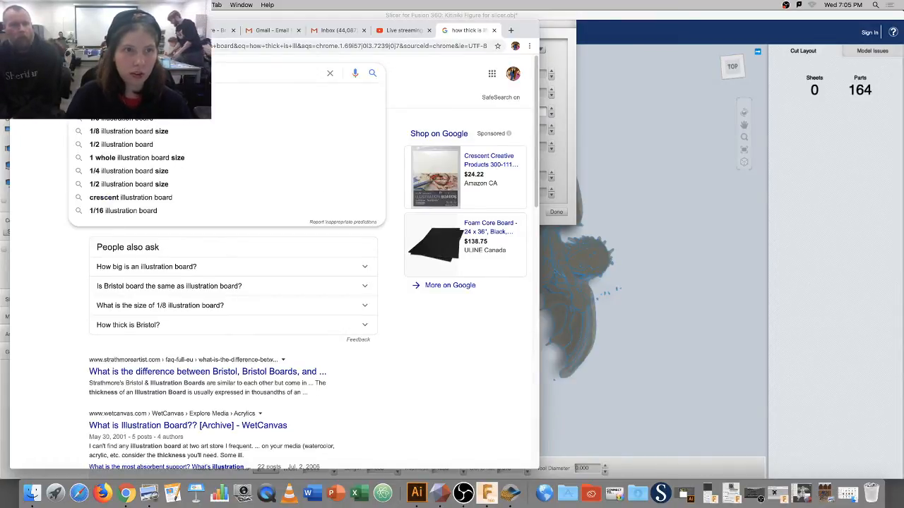
text( si)
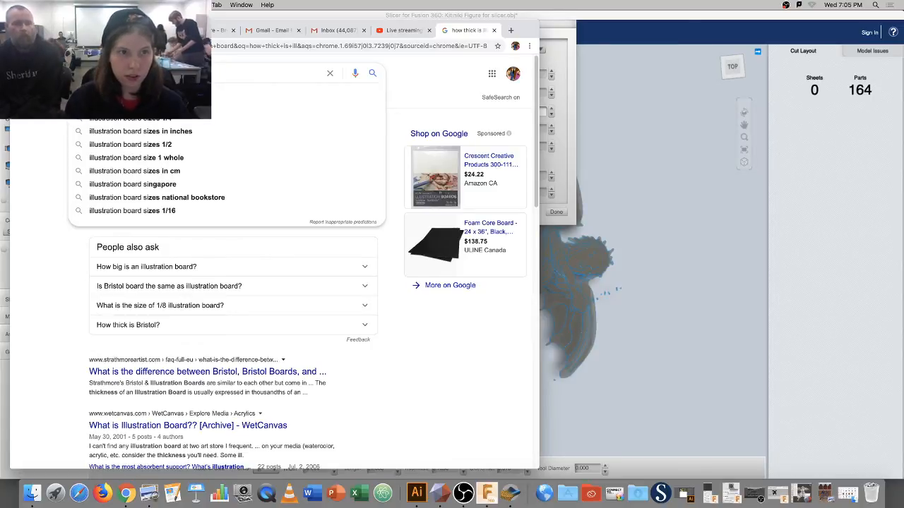
text(zes)
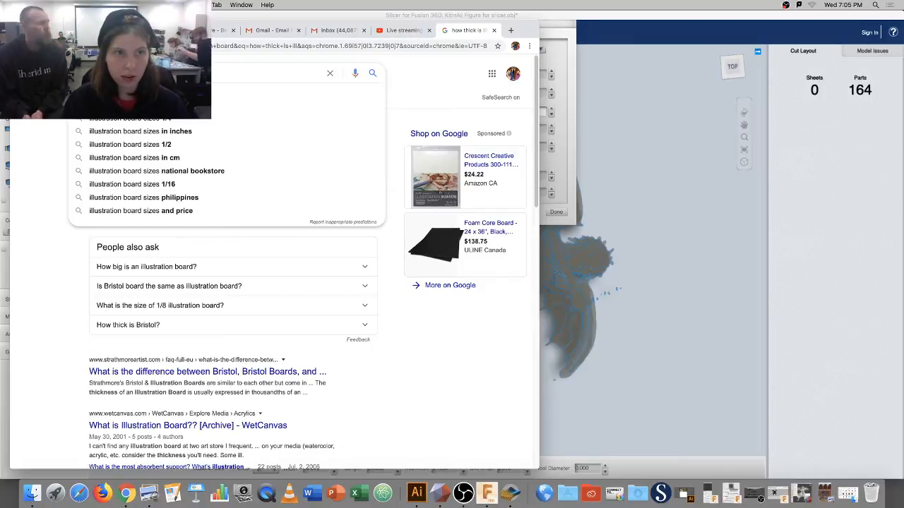
key(BackSpace)
key(BackSpace)
key(BackSpace)
key(BackSpace)
key(BackSpace)
text(14)
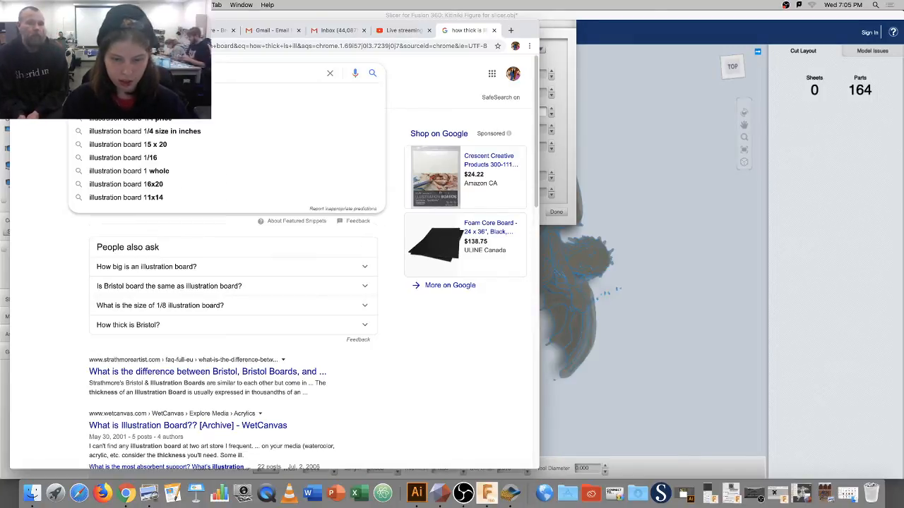
text( x)
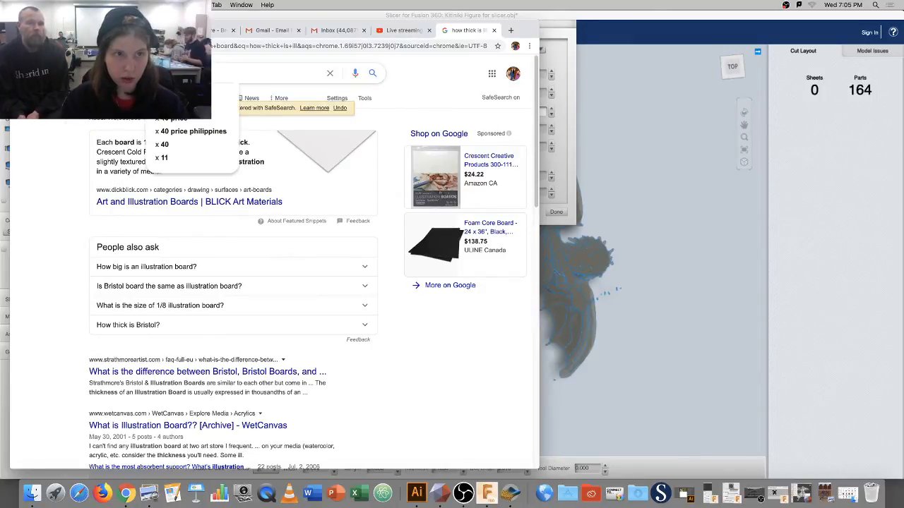
text(1)
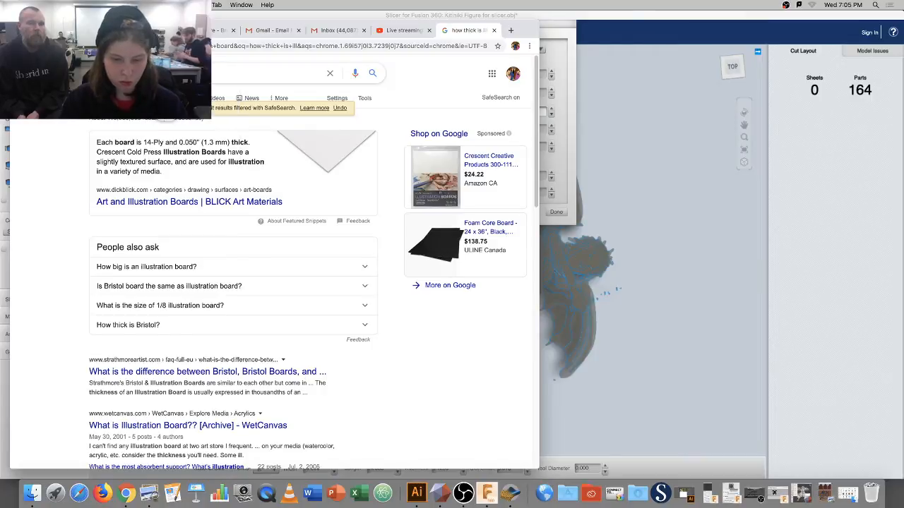
key(Return)
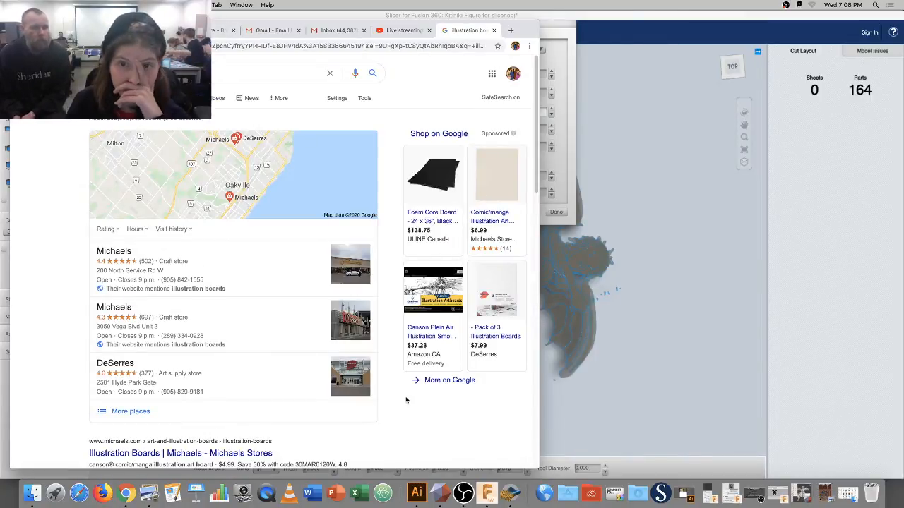
scroll(406, 401, down, 5)
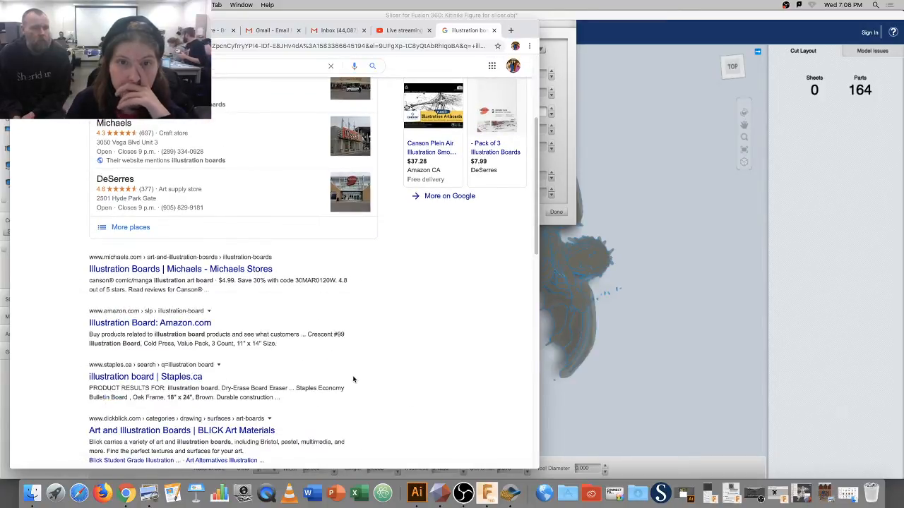
Look at the Michaels illustration boards result, browse further results, then minimize Chrome.
click(224, 269)
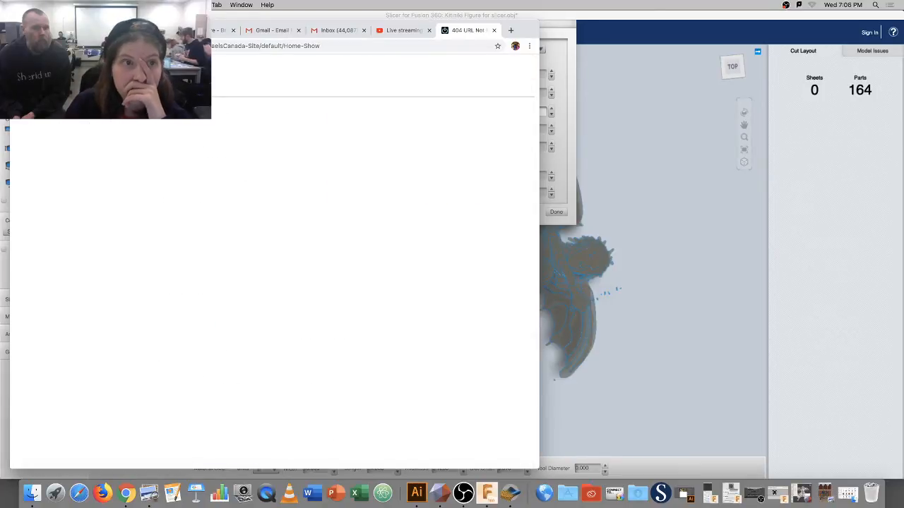
click(20, 46)
scroll(298, 222, down, 1)
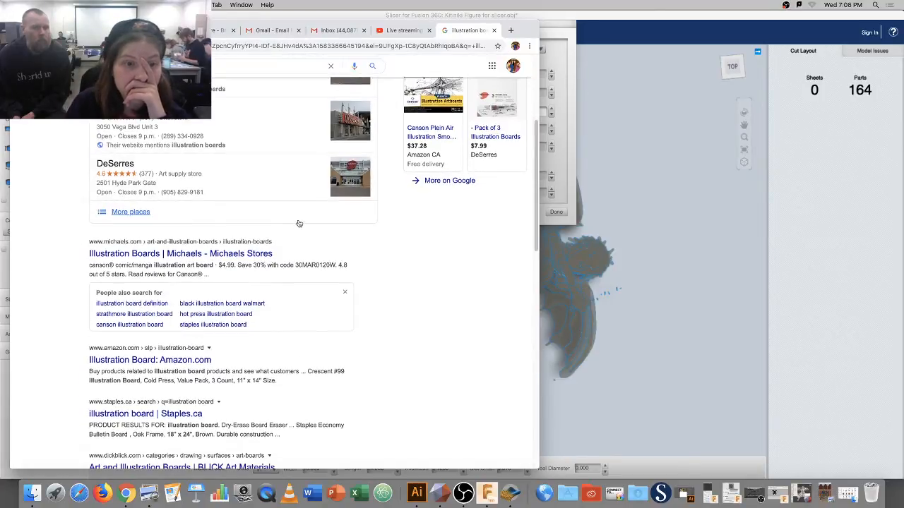
scroll(301, 224, down, 5)
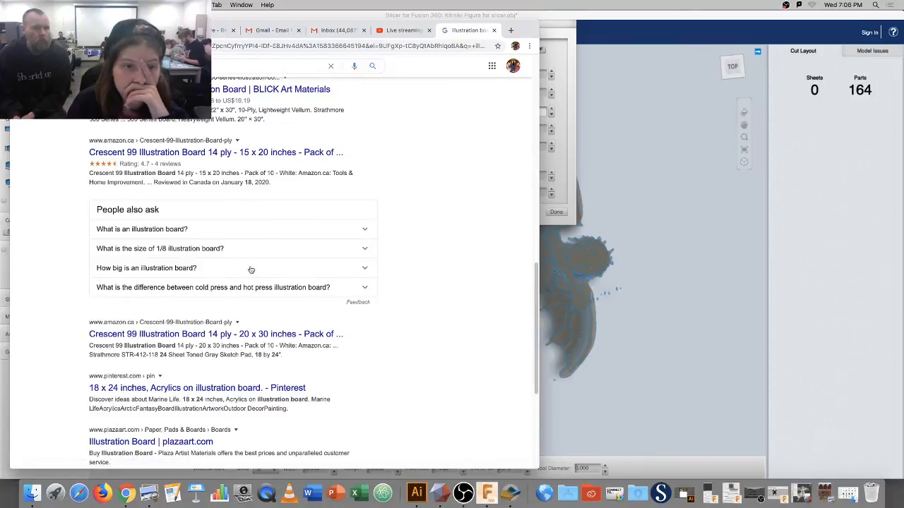
scroll(252, 270, down, 1)
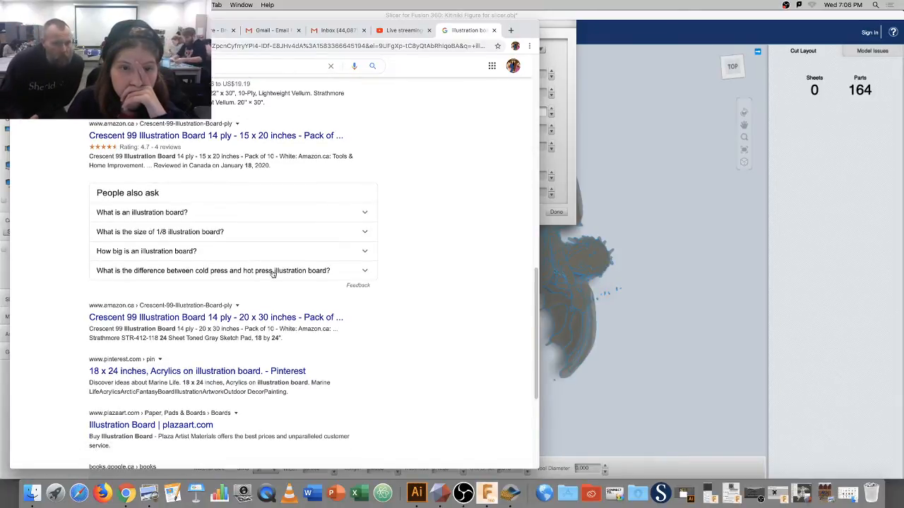
scroll(272, 274, down, 1)
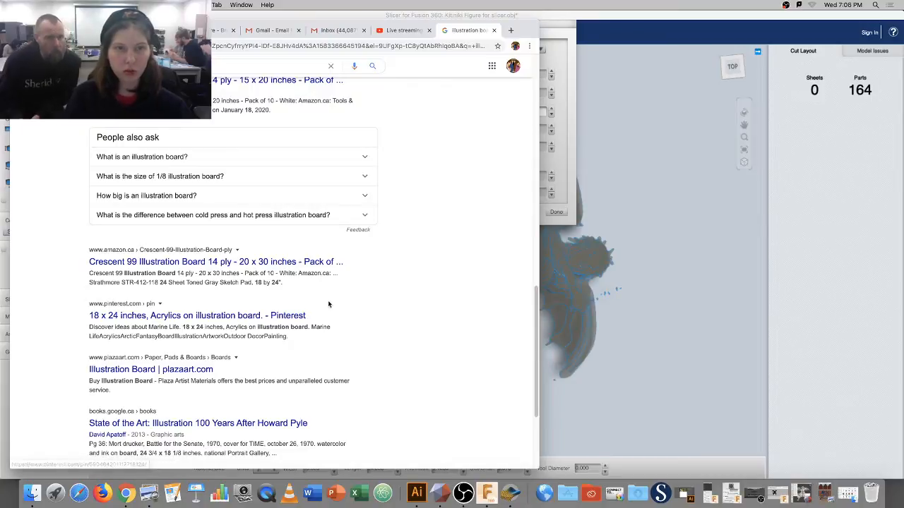
click(29, 31)
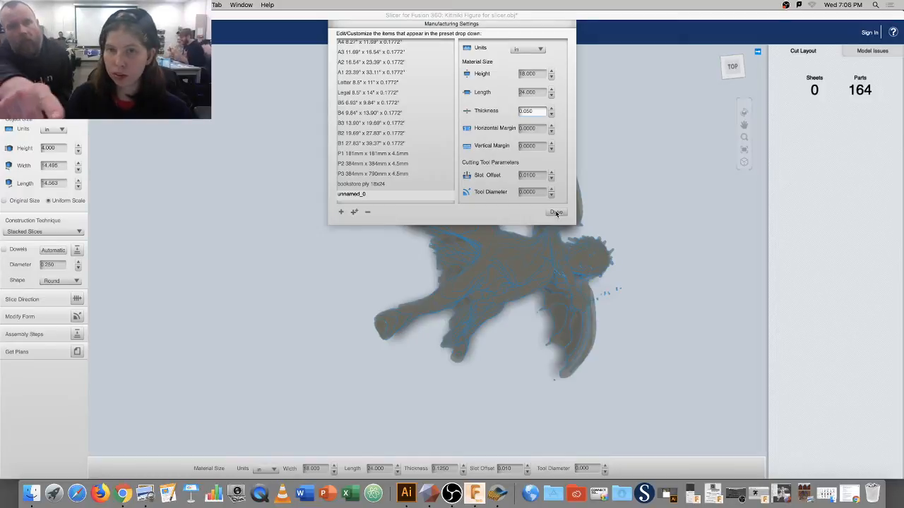
Rename unnamed_0 to 'illistration board' and use it as the 0.0500-thick sheet material.
double_click(364, 195)
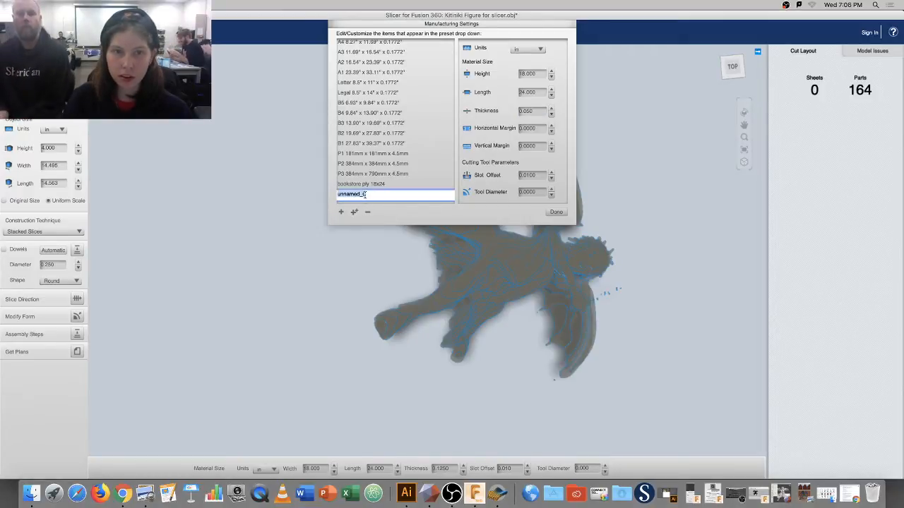
key(BackSpace)
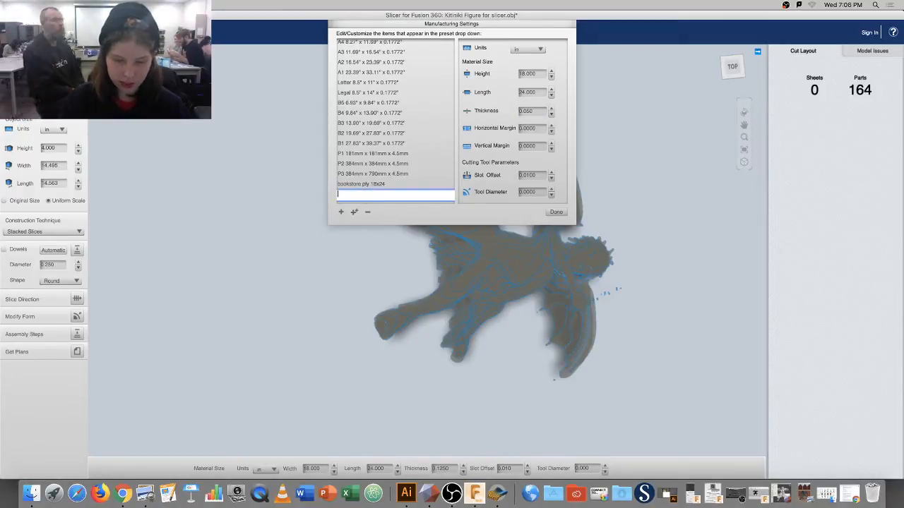
text(il)
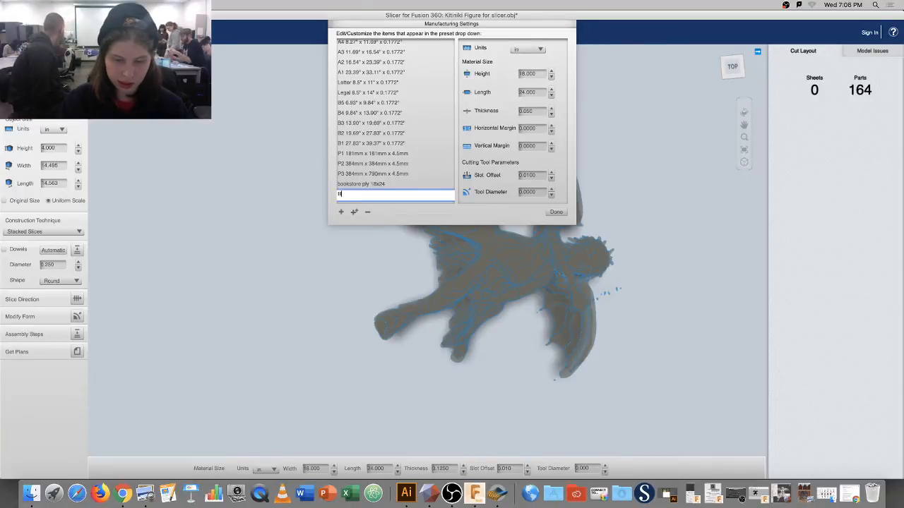
text(listr)
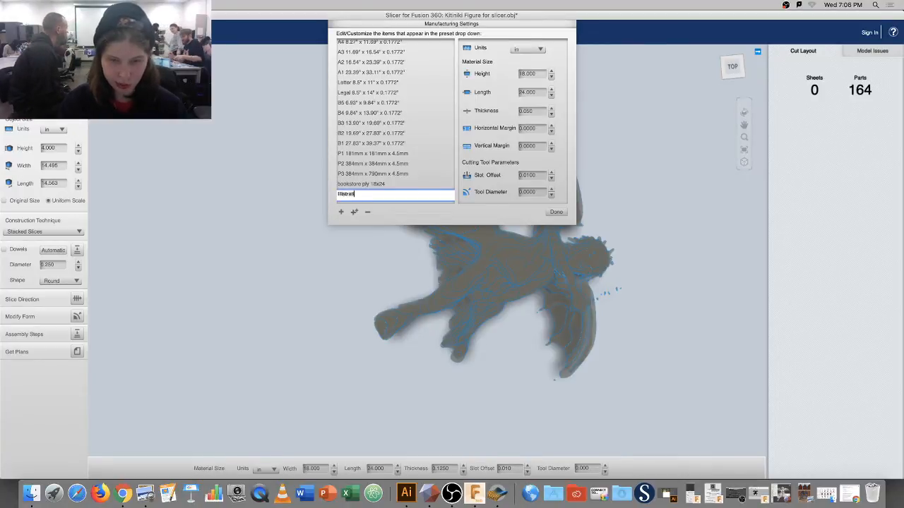
text(ation b)
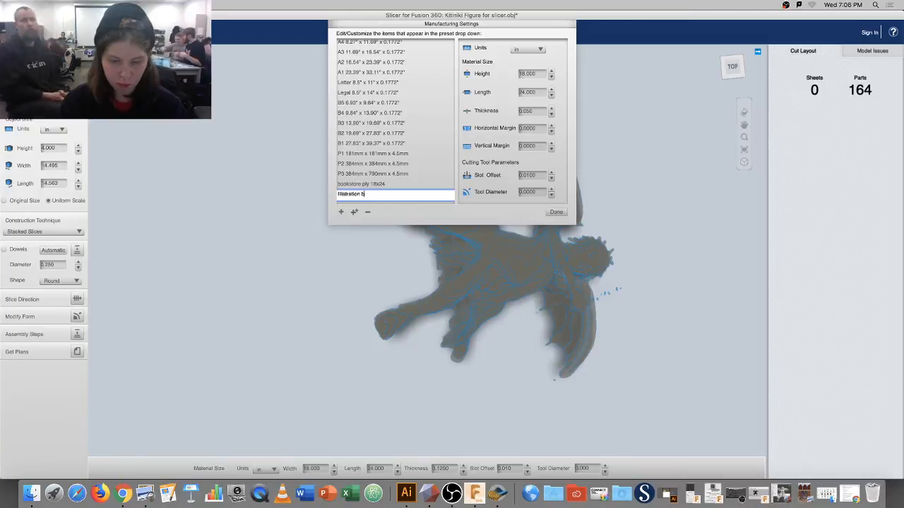
text(oard)
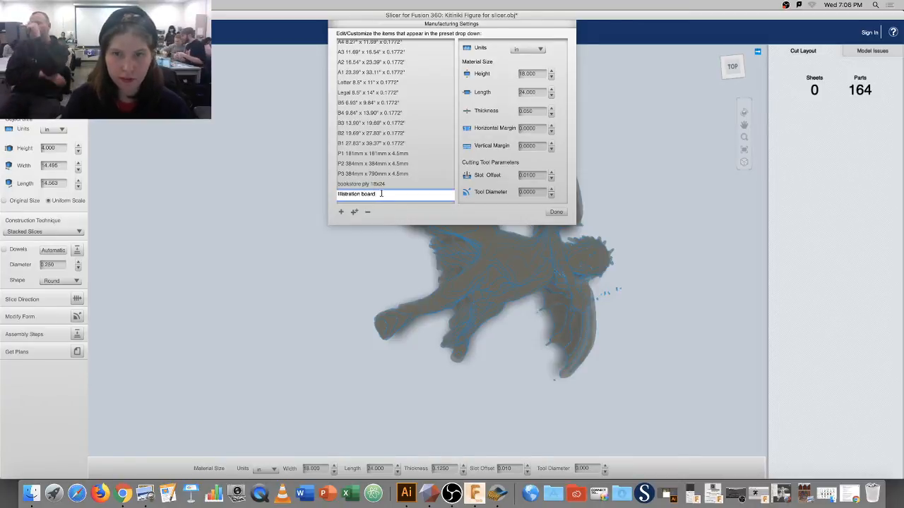
click(555, 212)
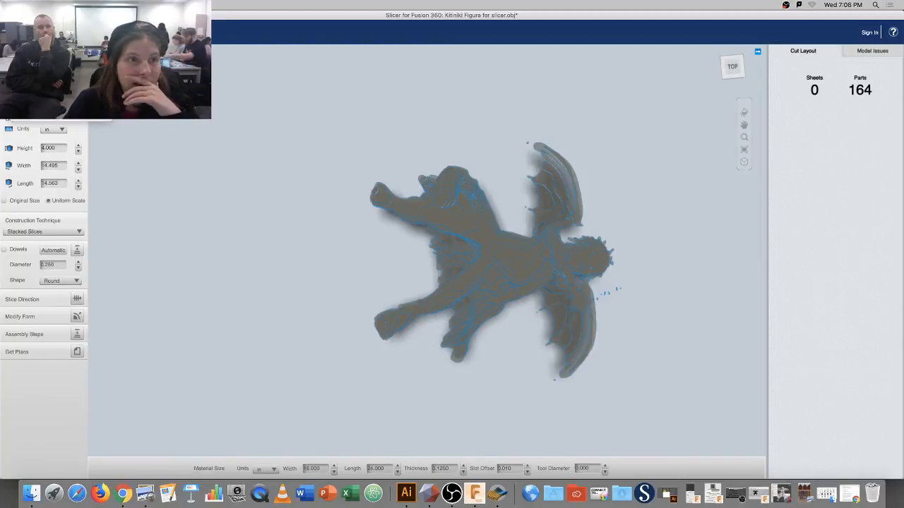
click(60, 93)
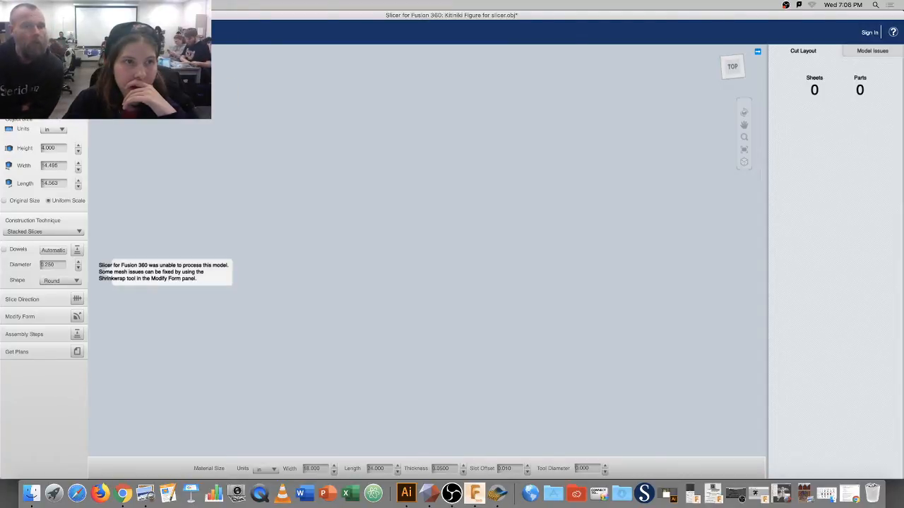
Review the Illustration board preset, close the material settings, and show the Modify Form tools.
click(77, 96)
click(386, 194)
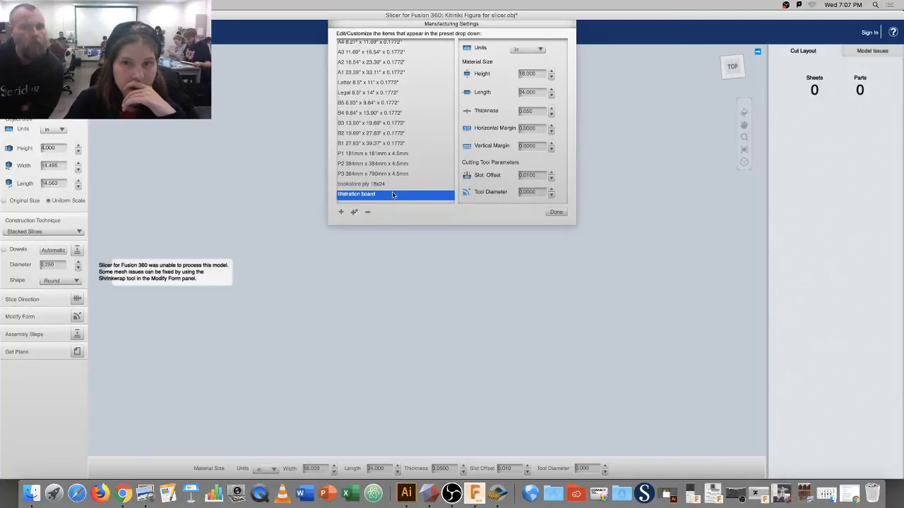
click(557, 212)
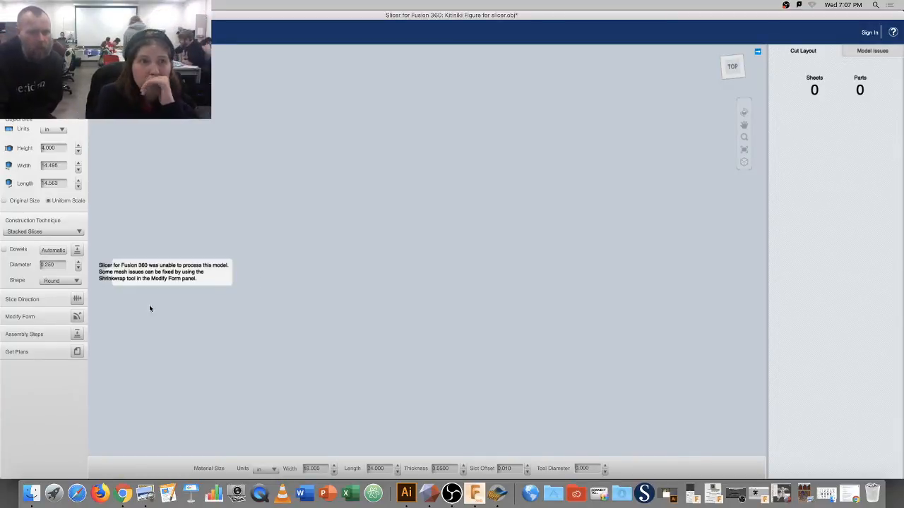
click(75, 318)
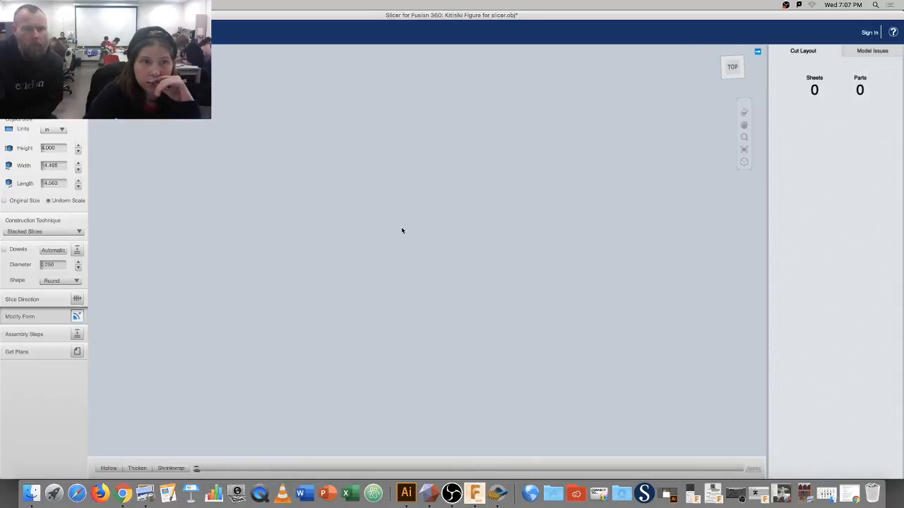
Apply Shrinkwrap at maximum strength to the figurine, then orbit to view its underside.
click(170, 469)
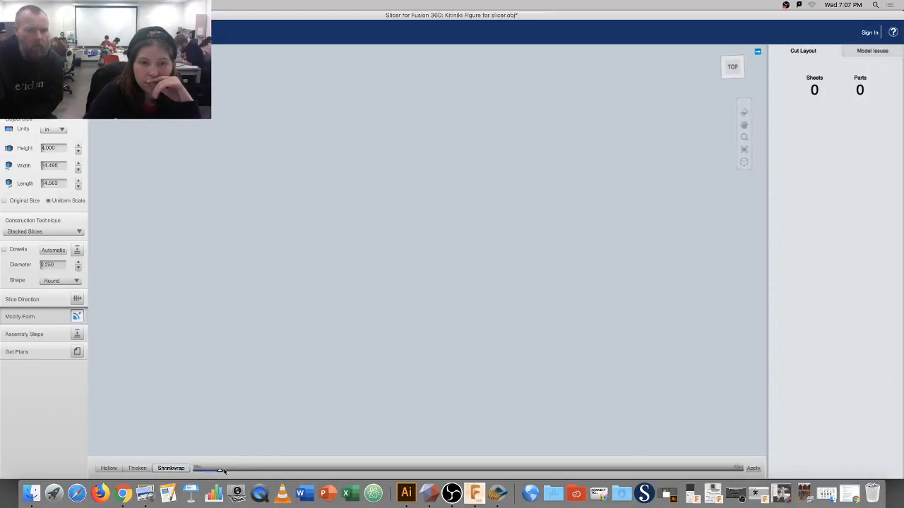
drag(223, 471, 740, 469)
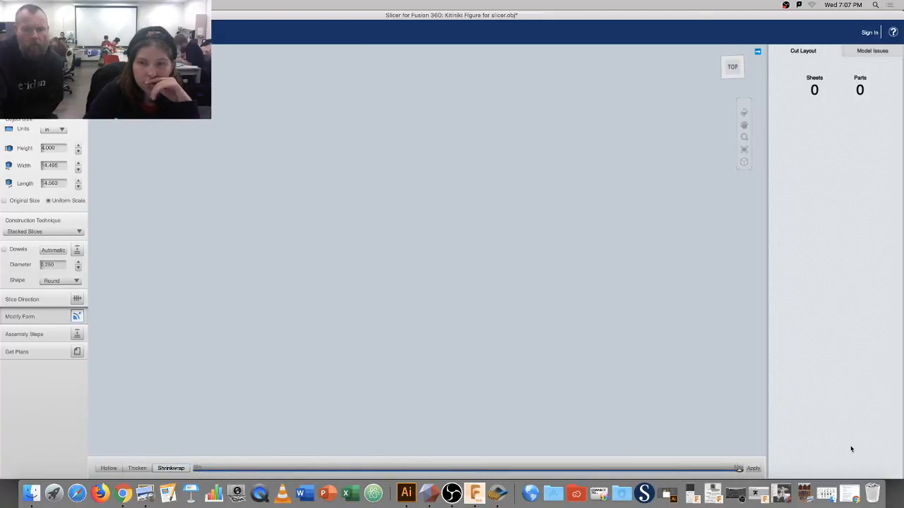
click(753, 469)
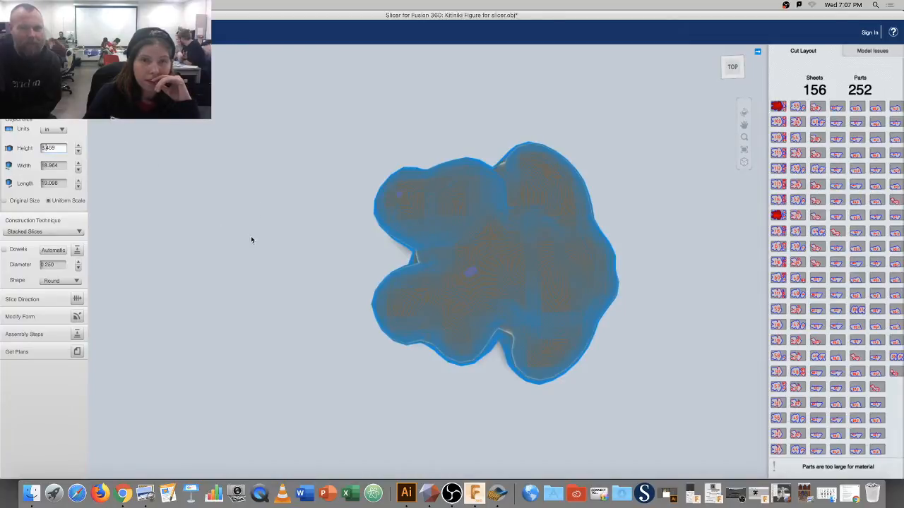
click(255, 229)
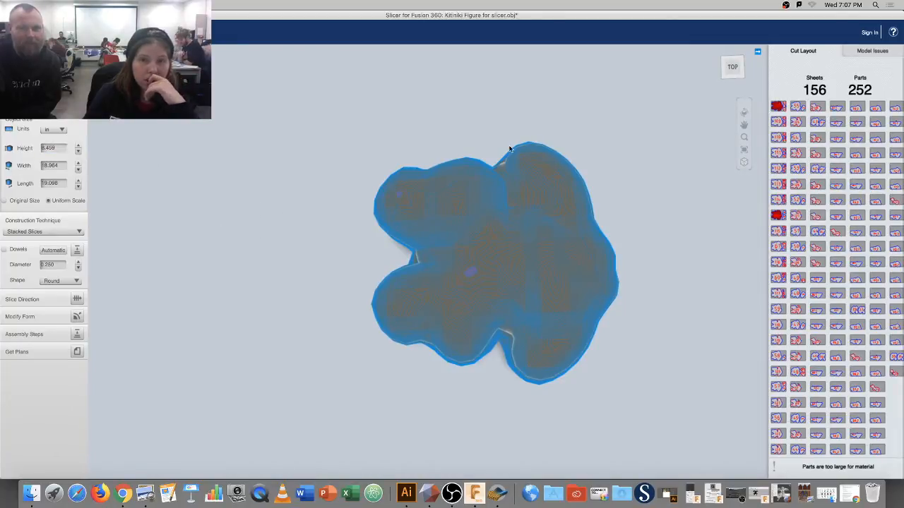
click(743, 114)
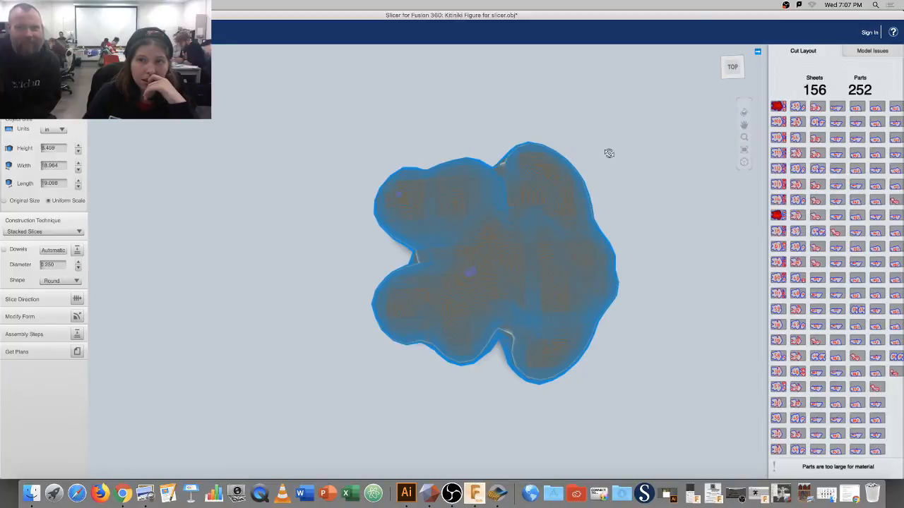
drag(609, 153, 643, 280)
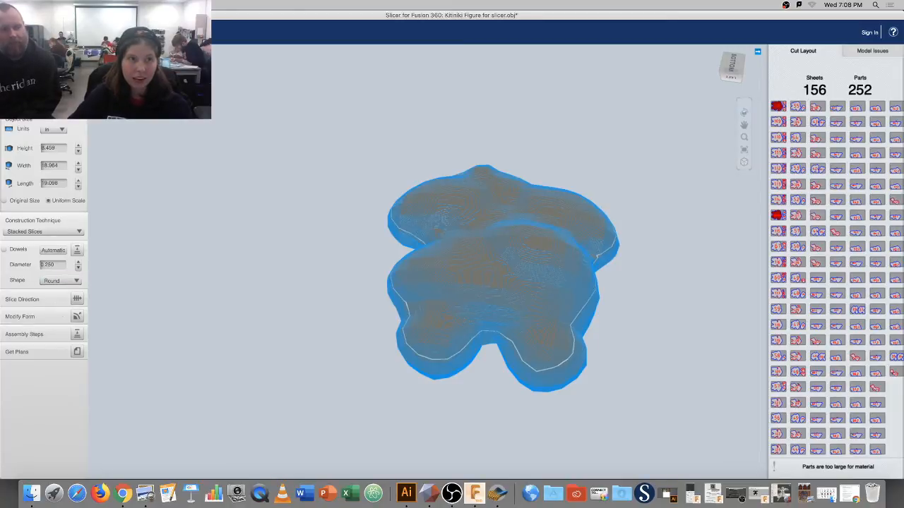
Quit Slicer without saving the shrinkwrapped model, then relaunch it from Applications and accept the notice.
click(44, 59)
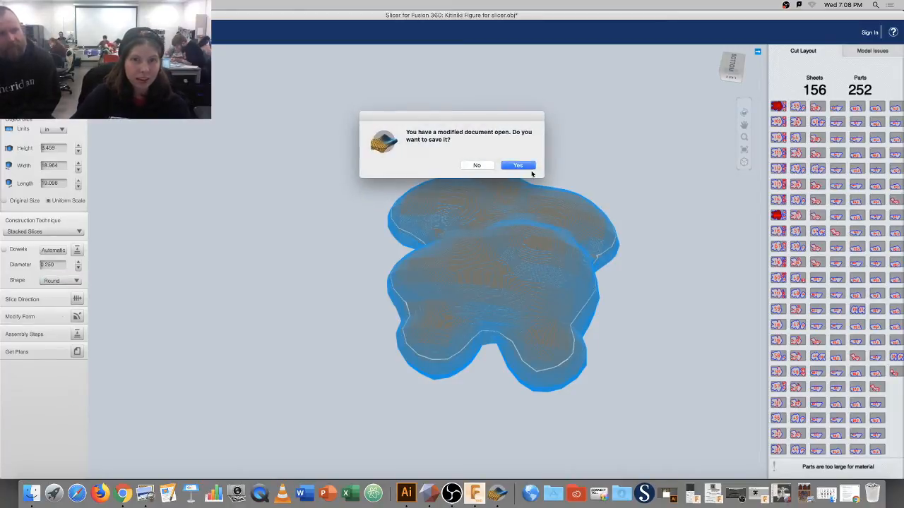
click(475, 166)
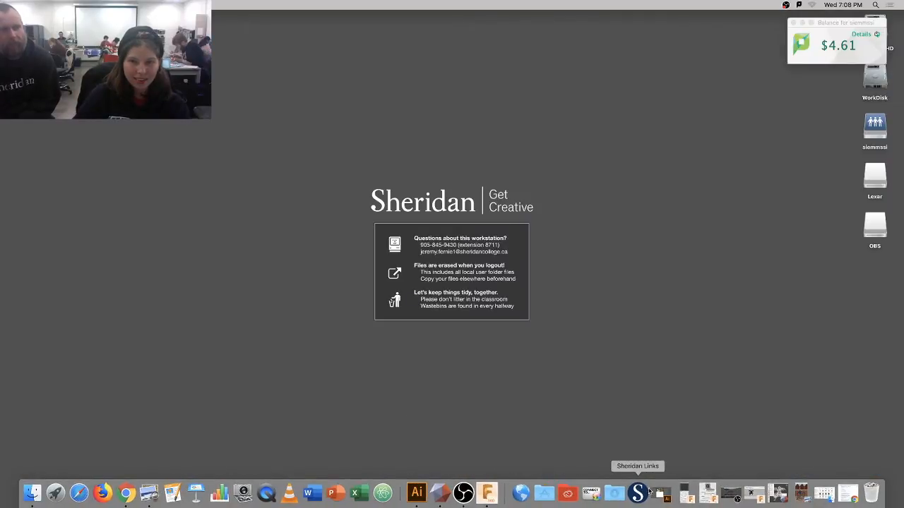
click(544, 493)
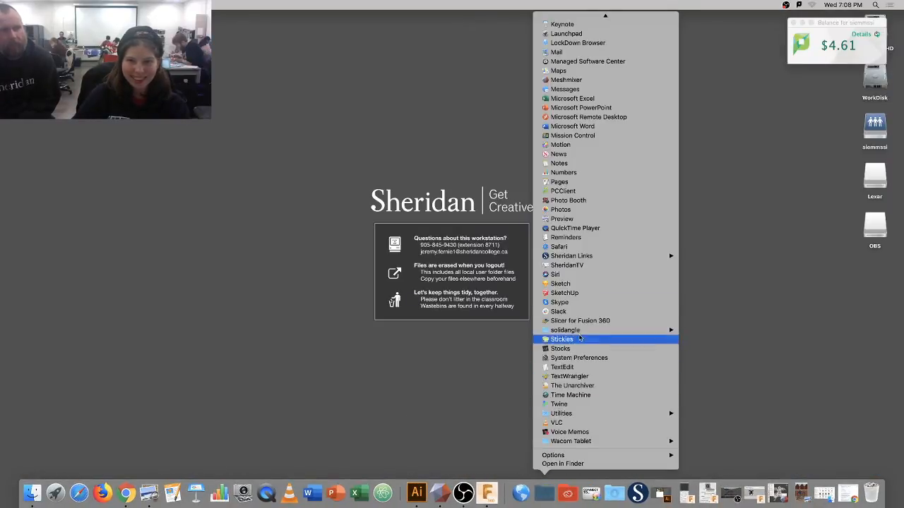
click(581, 320)
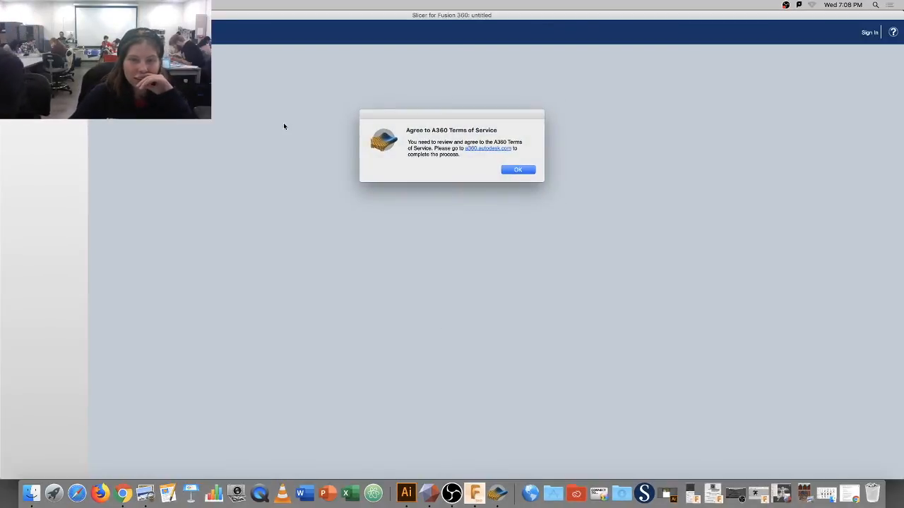
click(529, 173)
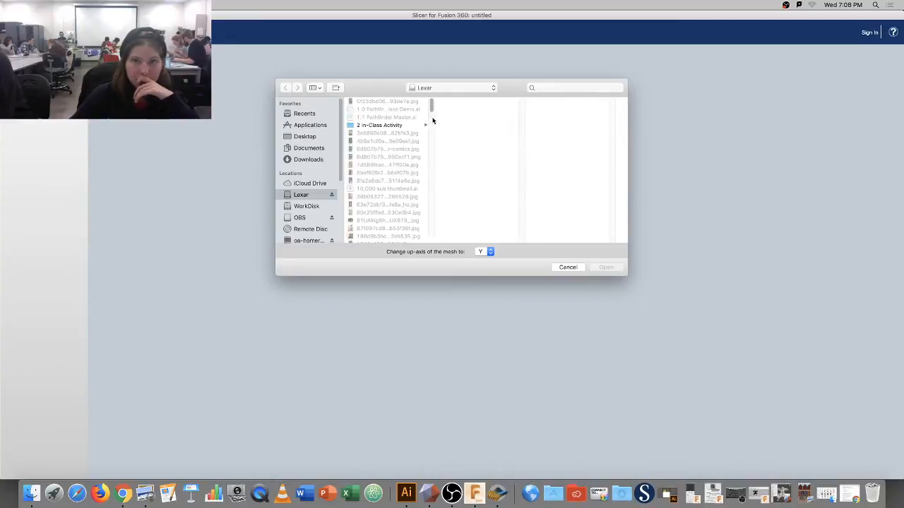
Import Kitiniki Figure for slicer.obj to restore the original 2.197 x 7.963 x 8.000 in figurine.
drag(434, 108, 446, 159)
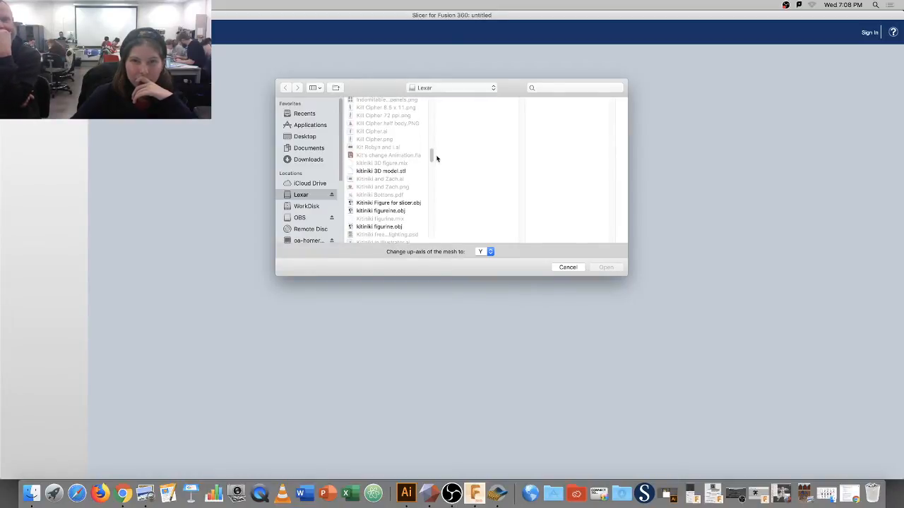
click(420, 202)
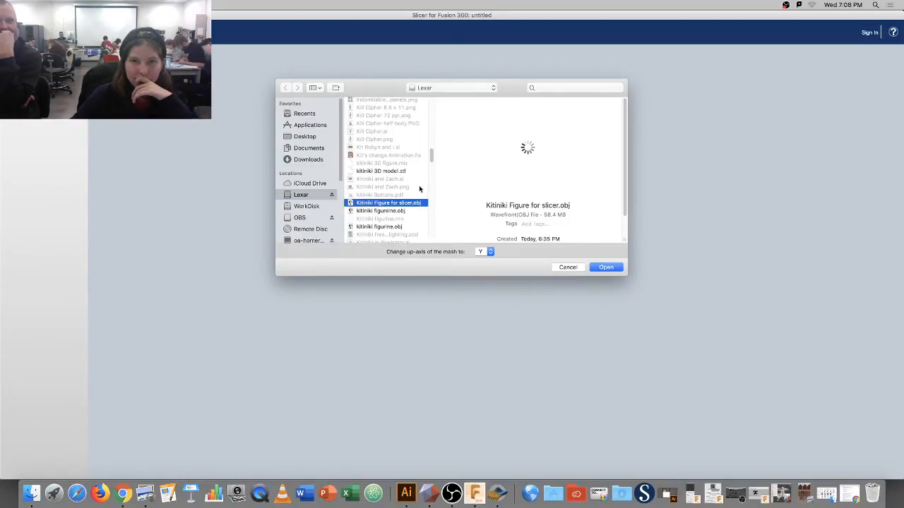
click(608, 269)
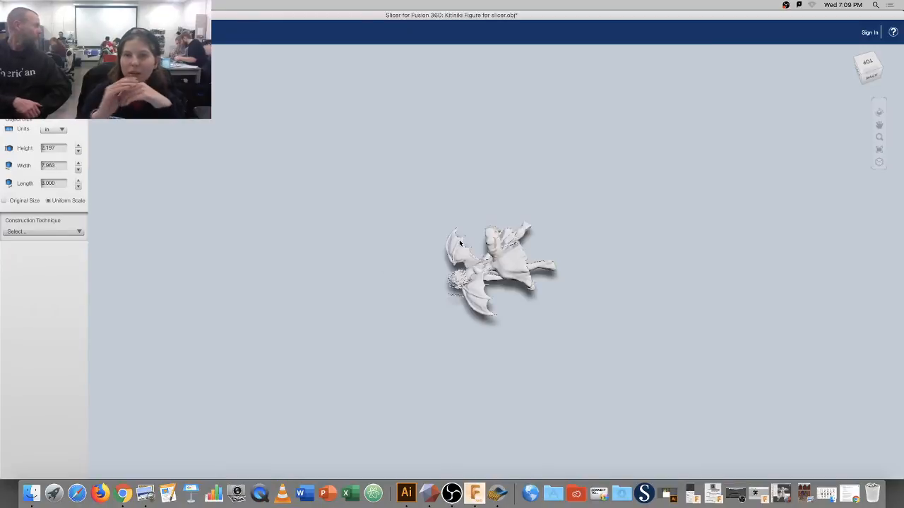
Choose the 18 x 24 material size preset for the figurine.
drag(453, 262, 430, 235)
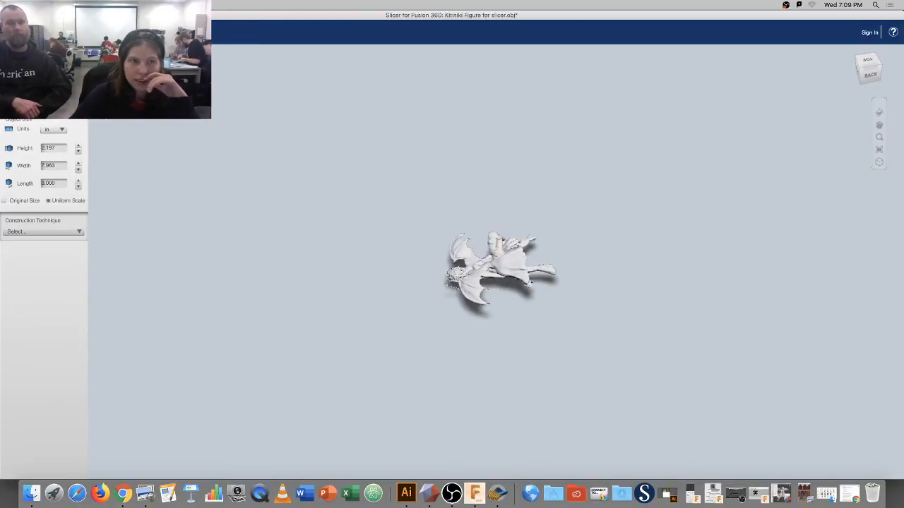
click(46, 93)
click(77, 176)
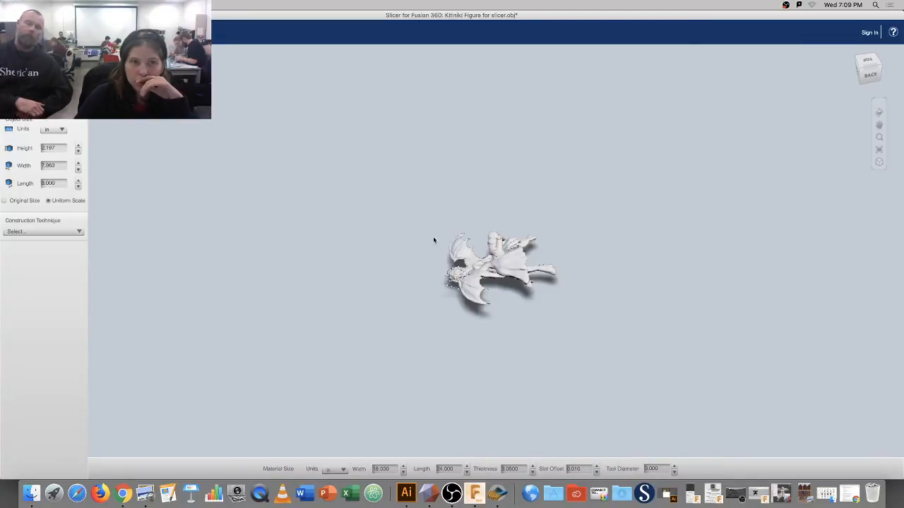
Set Construction Technique to Stacked Slices and orbit to inspect the resulting 228 parts.
click(82, 231)
click(281, 229)
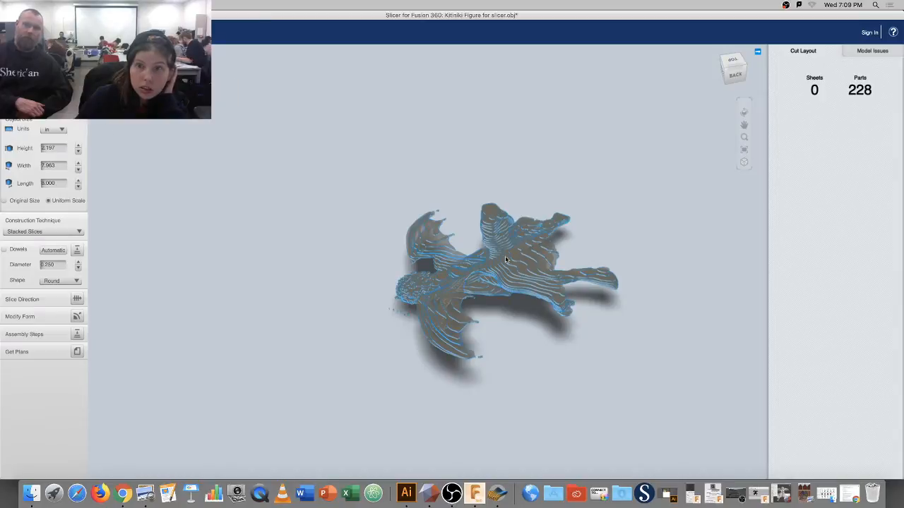
drag(523, 266, 513, 242)
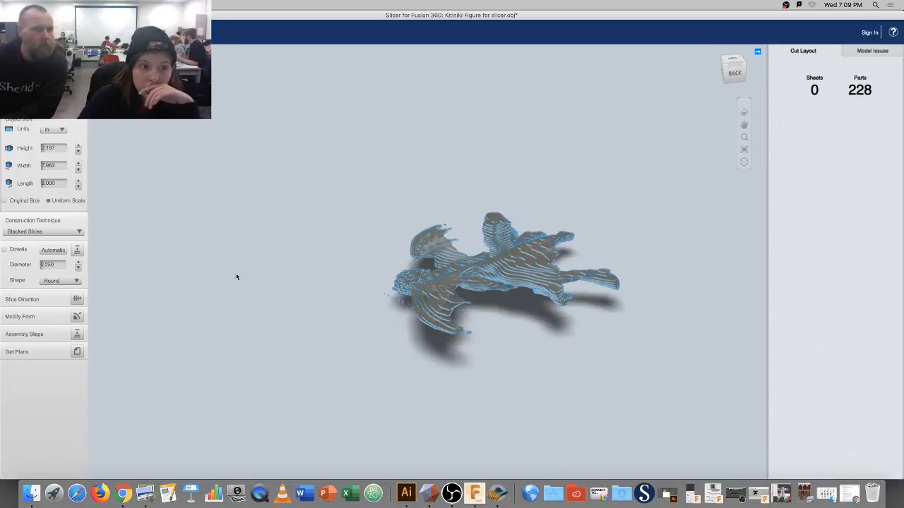
drag(371, 271, 377, 259)
drag(433, 245, 466, 249)
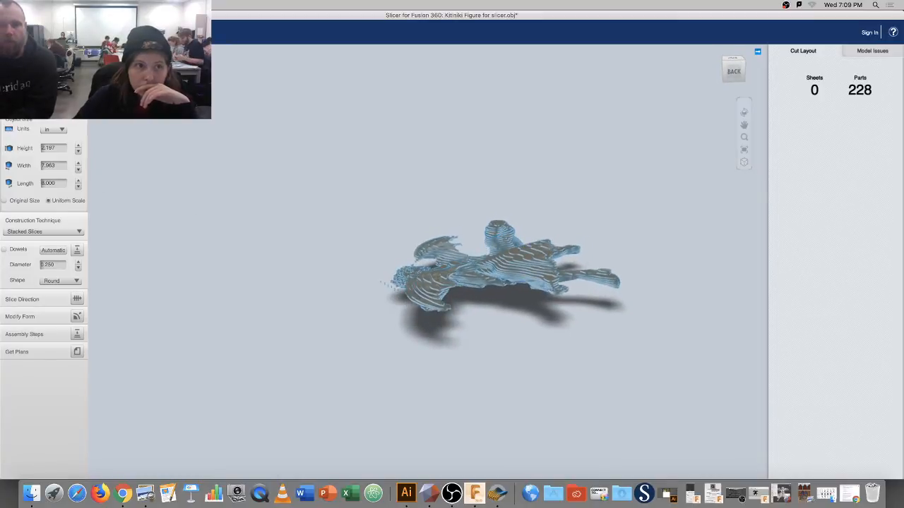
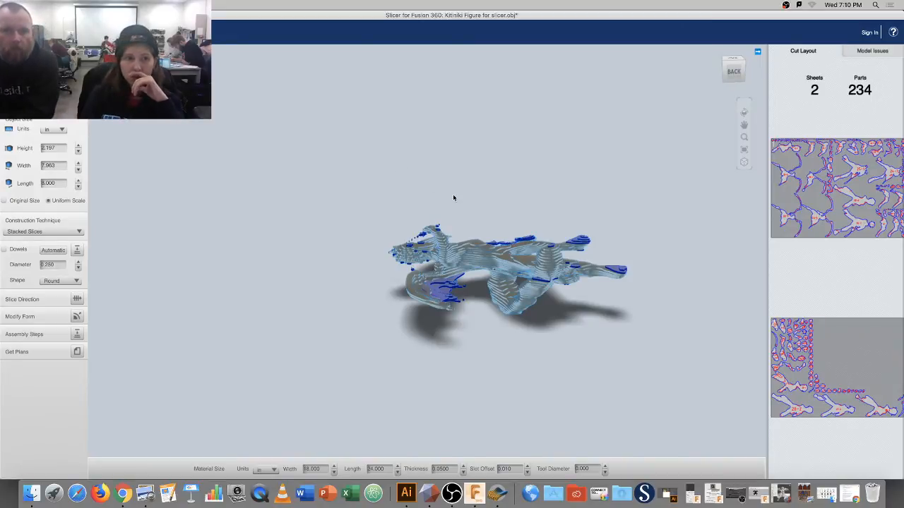
Orbit the sliced figurine until the view cube reads TOP, looking straight down.
click(743, 112)
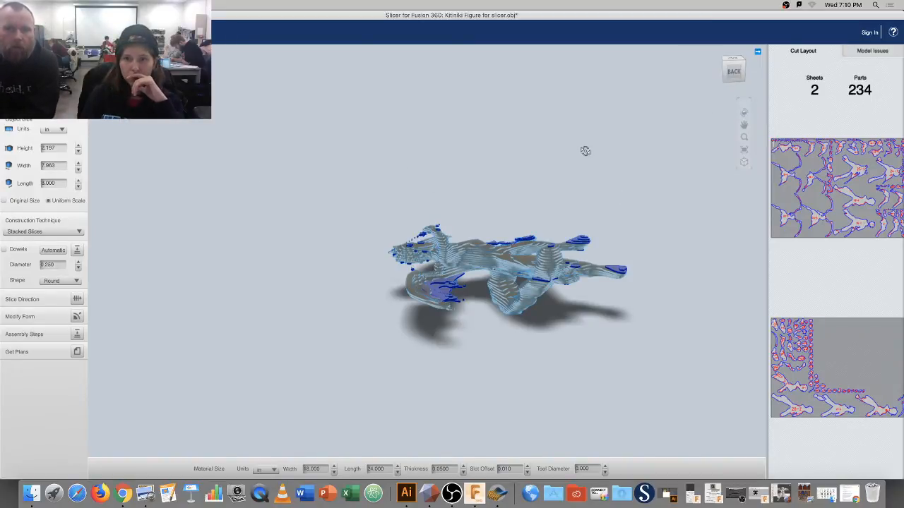
drag(585, 149, 529, 162)
drag(482, 193, 429, 194)
drag(435, 150, 371, 262)
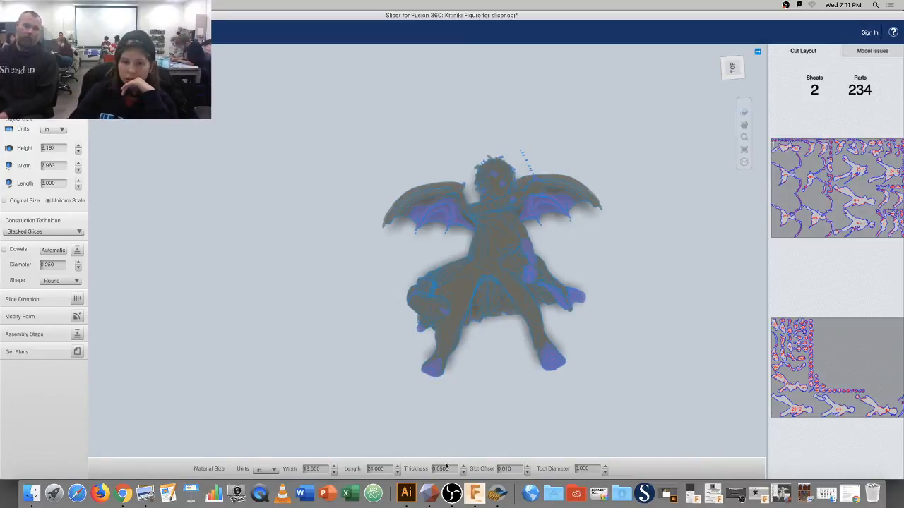
Restore Meshmixer, minimise Illustrator and OBS, and put Meshmixer in full screen.
click(455, 498)
click(439, 499)
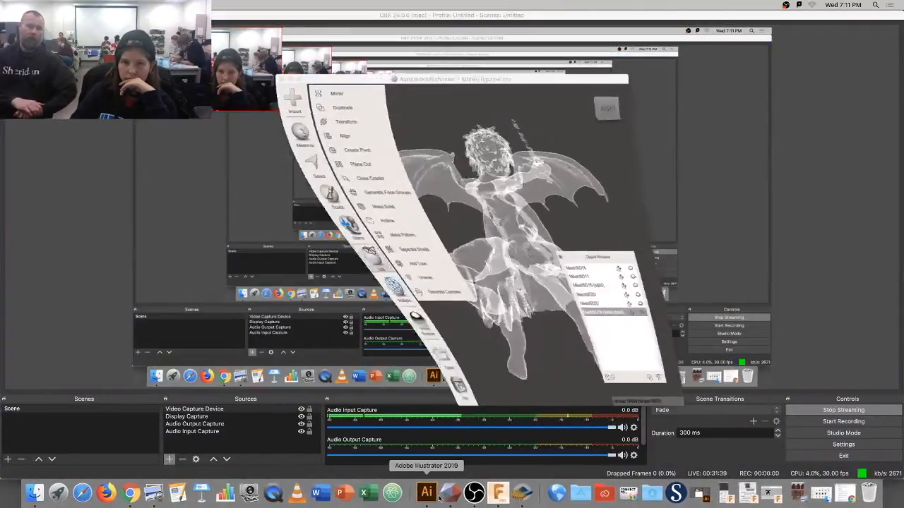
click(439, 499)
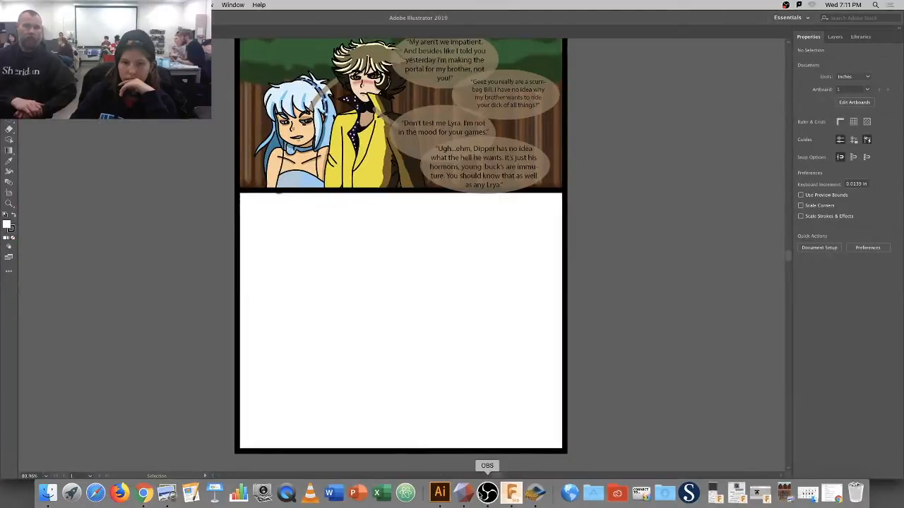
click(15, 18)
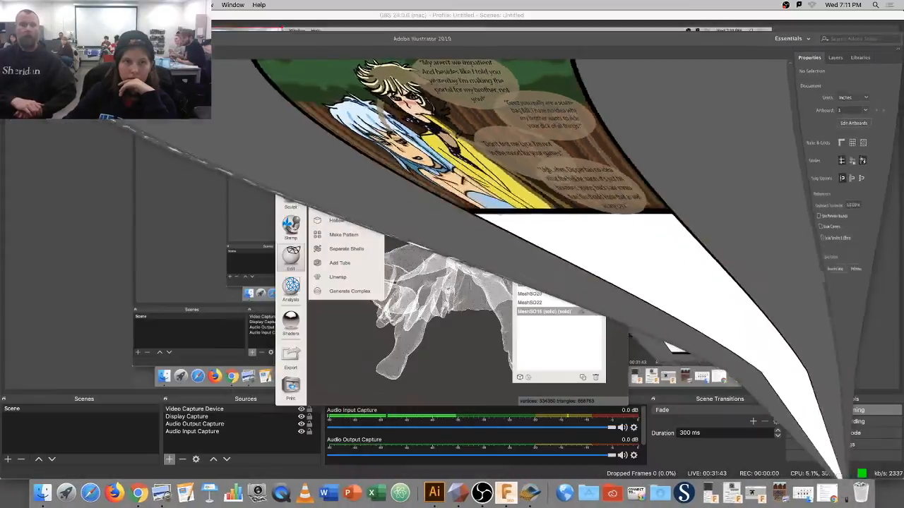
click(17, 18)
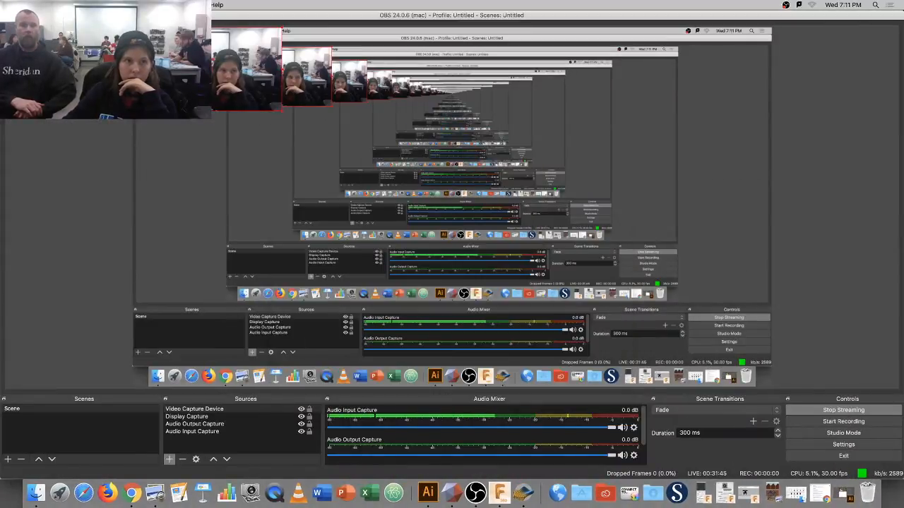
click(15, 15)
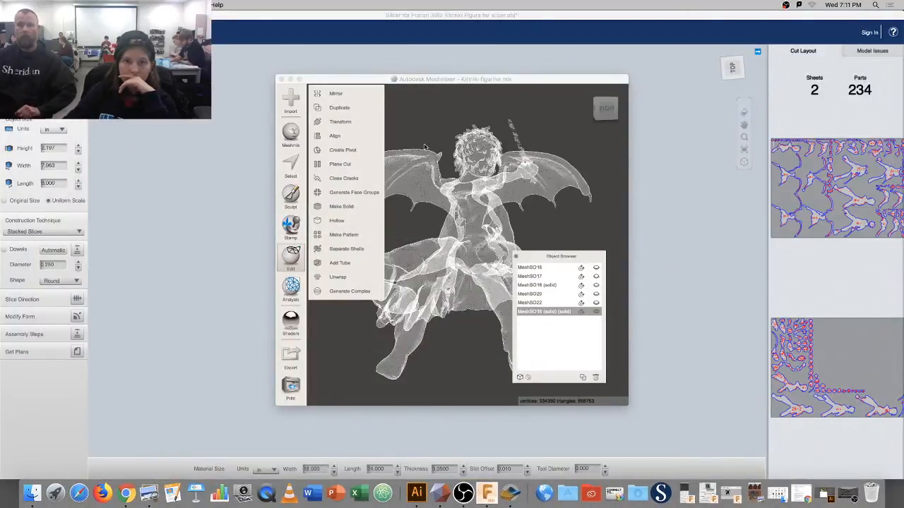
click(299, 81)
click(299, 80)
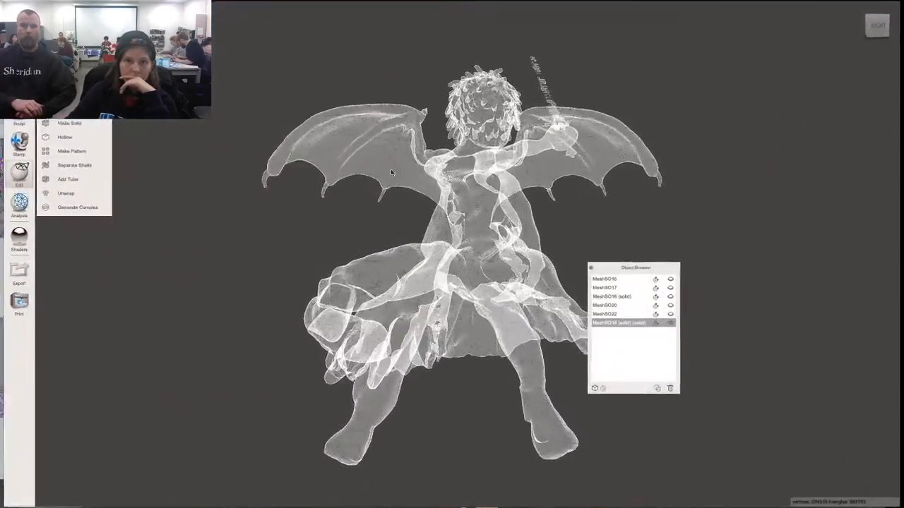
Browse the shaders palette, select the MeshSO16 (solid) objects, and minimise the Slicer window.
click(19, 241)
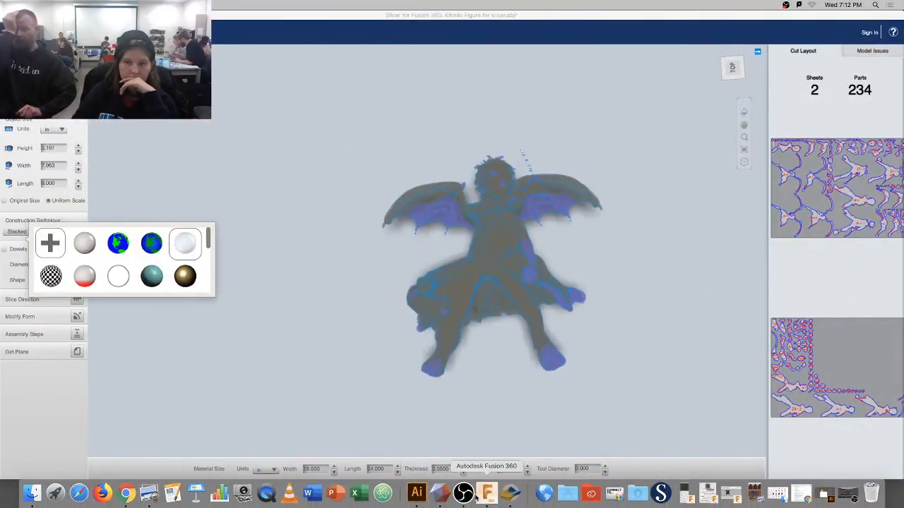
click(442, 492)
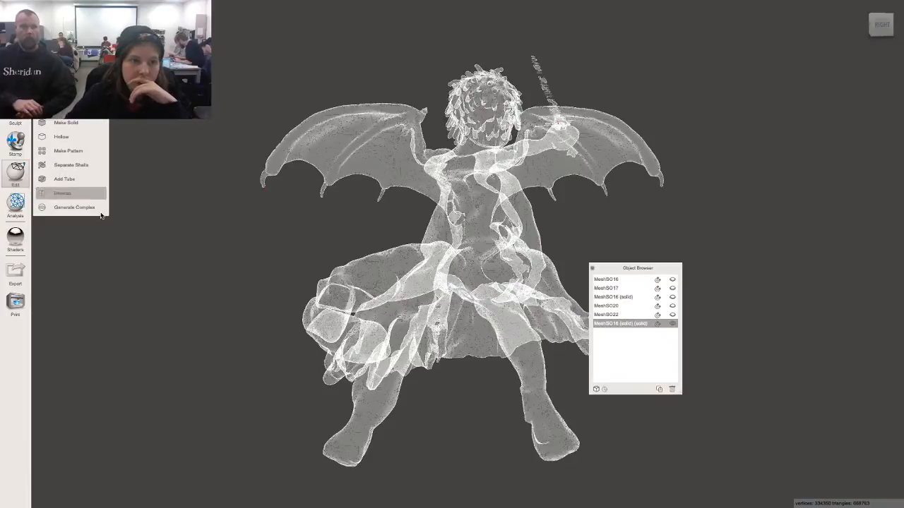
click(15, 235)
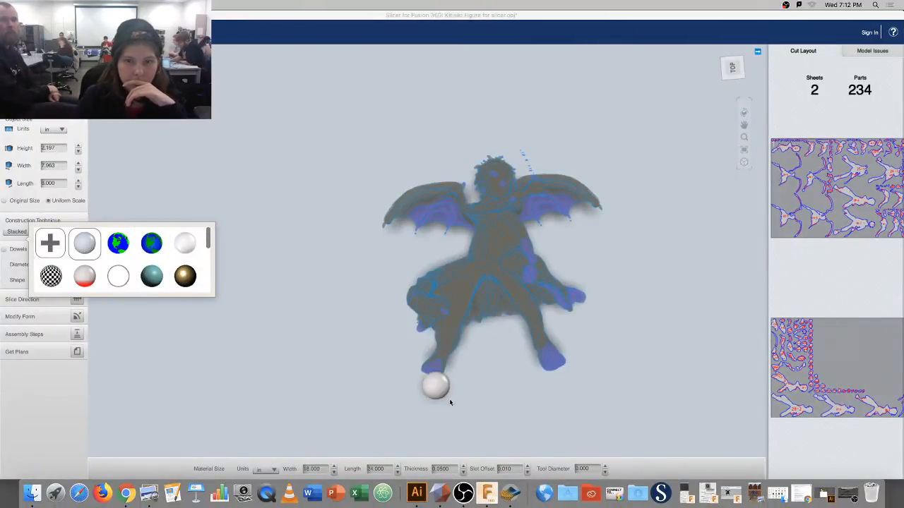
click(439, 492)
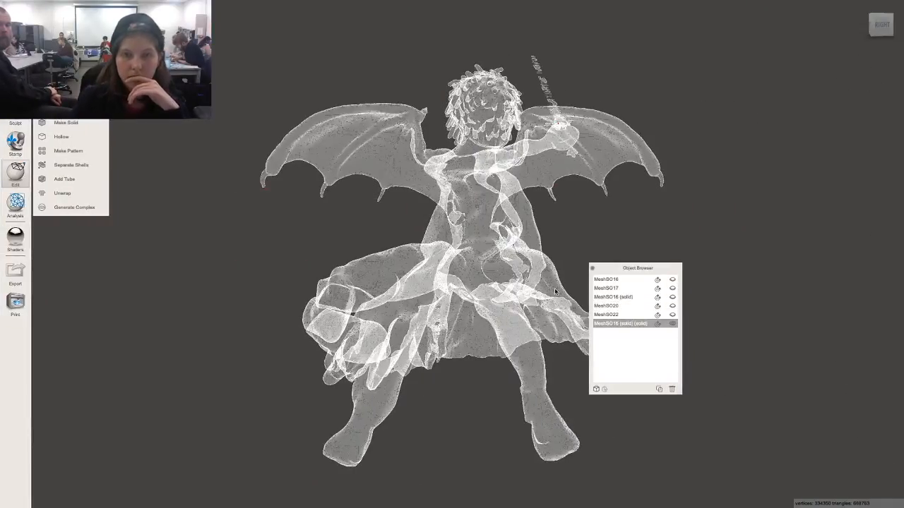
click(629, 297)
click(629, 323)
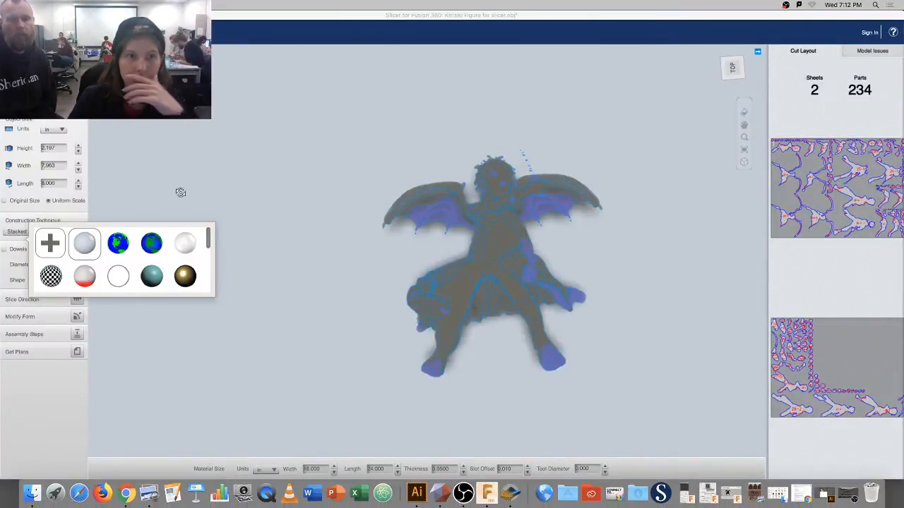
click(14, 15)
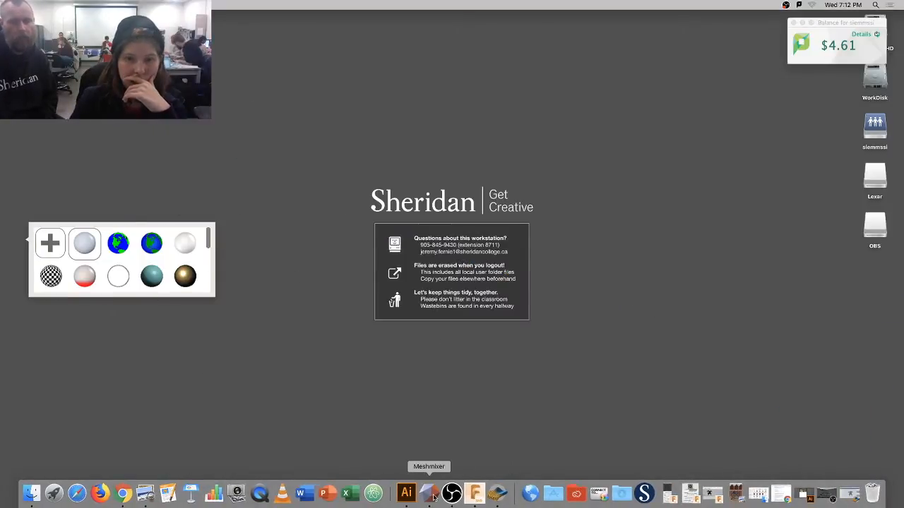
click(373, 493)
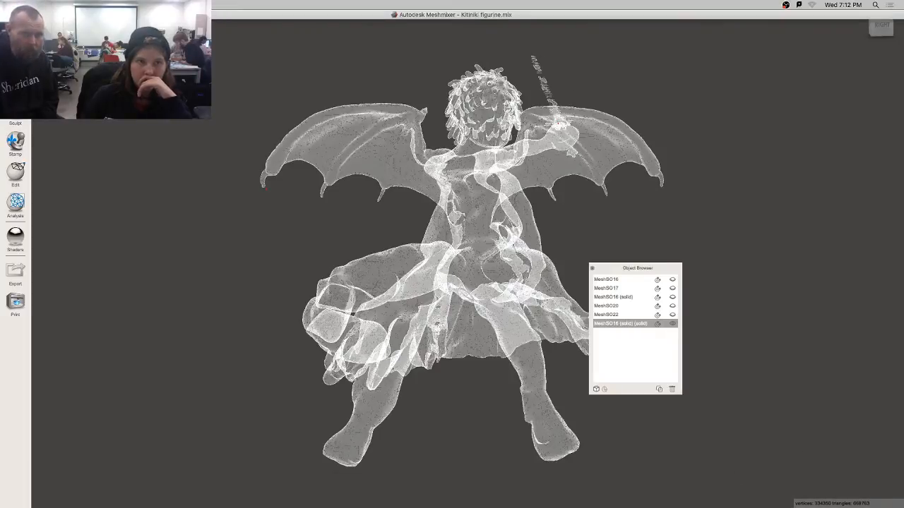
Exit full screen, enlarge the Meshmixer window, and apply the solid grey shader to the figurine.
click(24, 15)
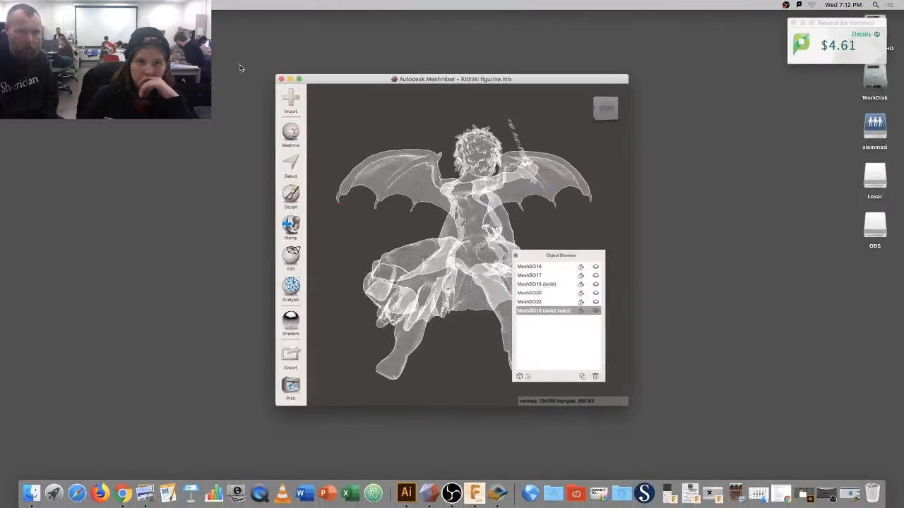
drag(275, 75, 28, 14)
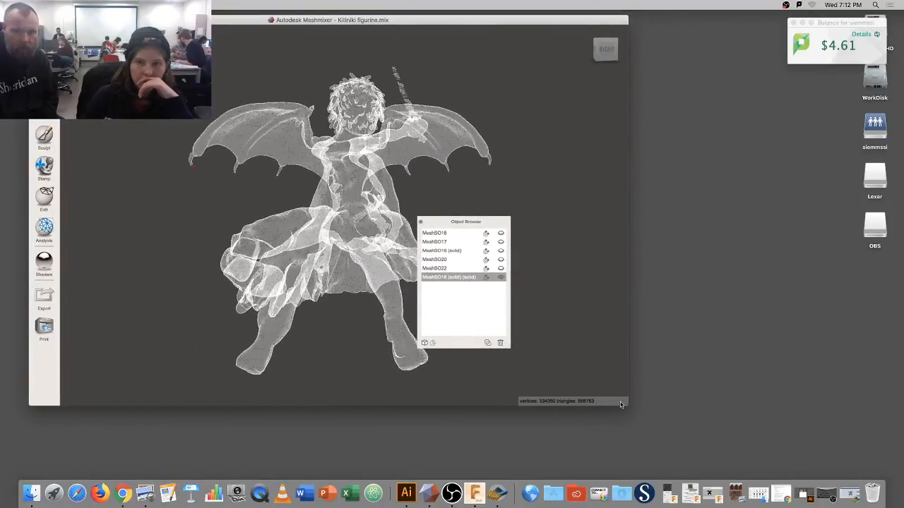
drag(627, 404, 863, 463)
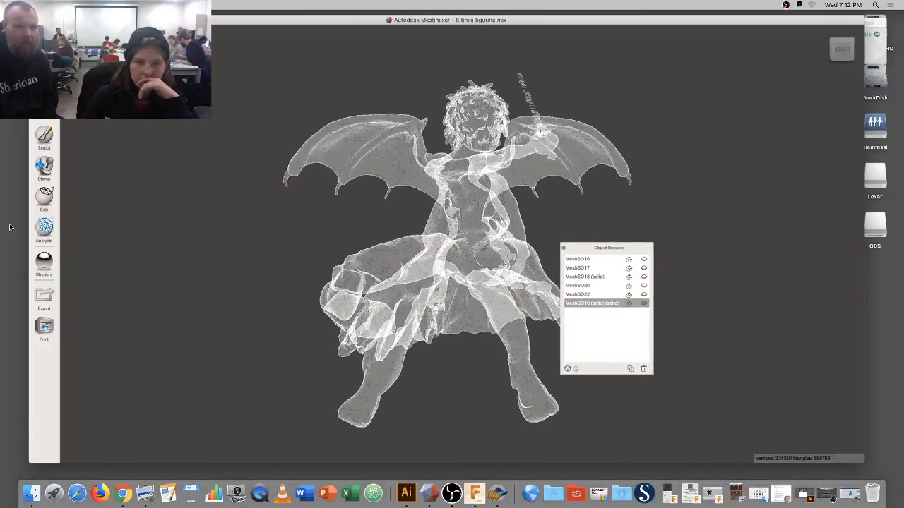
click(44, 263)
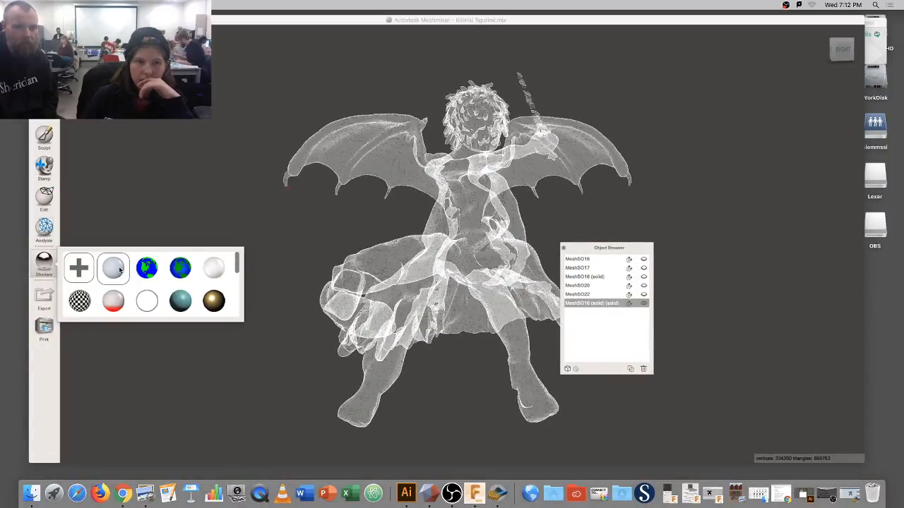
mouse_move(119, 269)
mouse_down()
mouse_move(120, 236)
mouse_move(487, 240)
mouse_up()
mouse_move(327, 240)
right_down()
mouse_move(202, 250)
mouse_move(299, 228)
mouse_move(316, 242)
right_up()
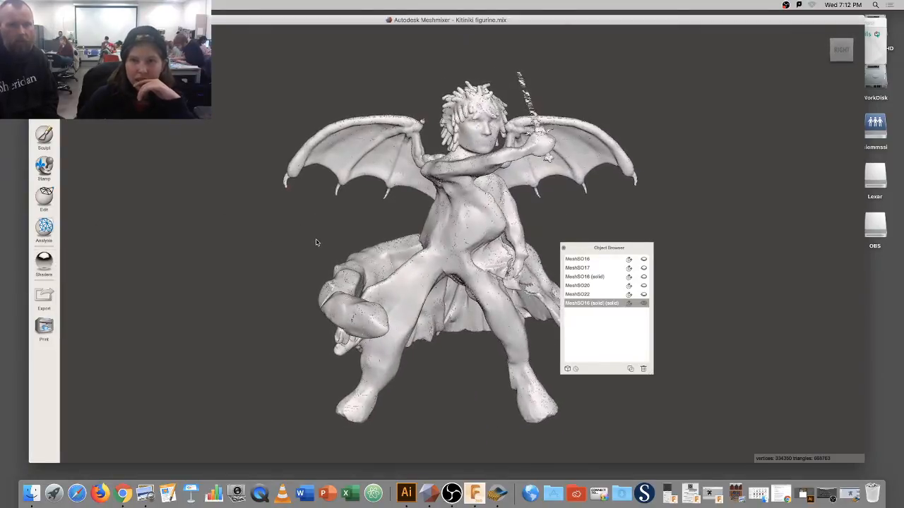
Inspect MeshSO17, MeshSO16, MeshSO20 and MeshSO22 in the Object Browser, orbit, and check the File menu.
click(589, 268)
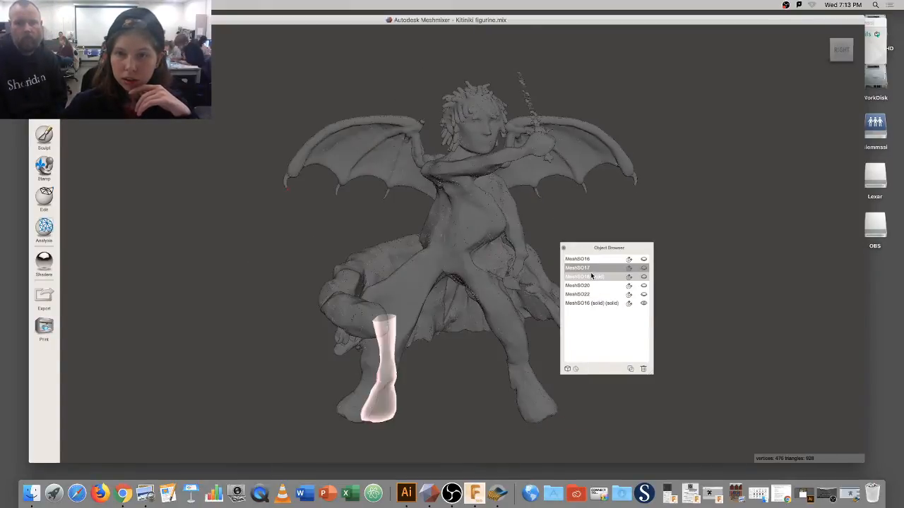
click(590, 276)
click(591, 285)
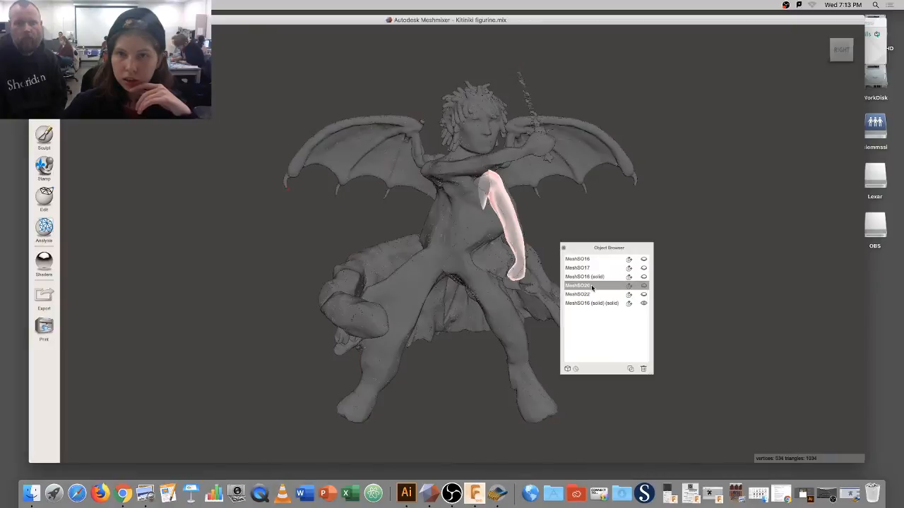
click(590, 293)
click(596, 304)
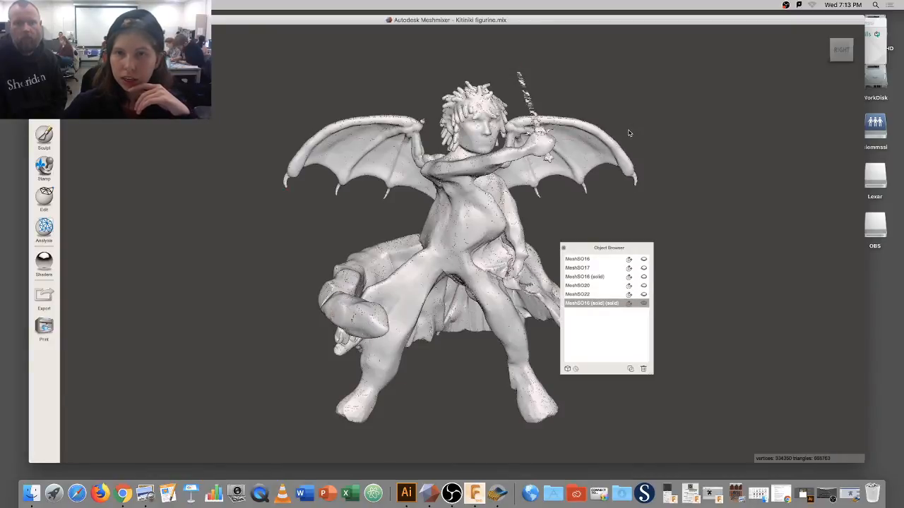
right_drag(638, 132, 490, 160)
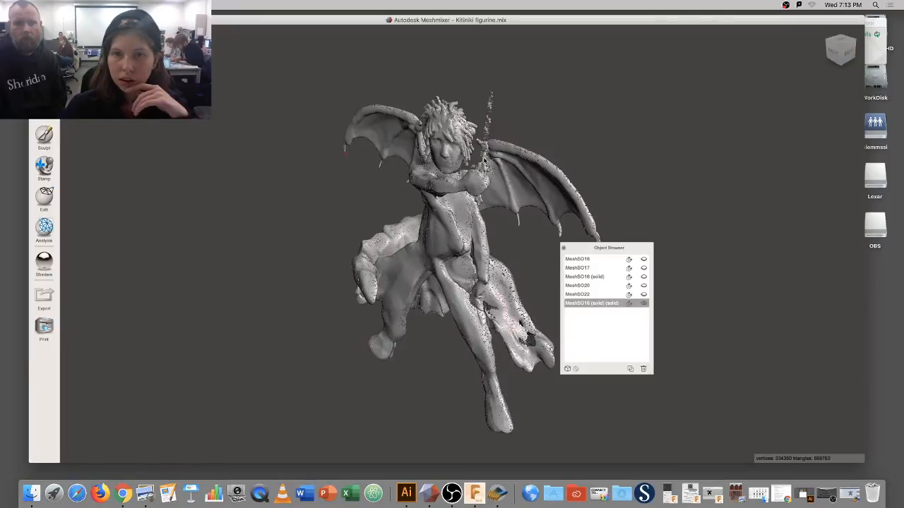
right_drag(596, 164, 616, 170)
click(71, 5)
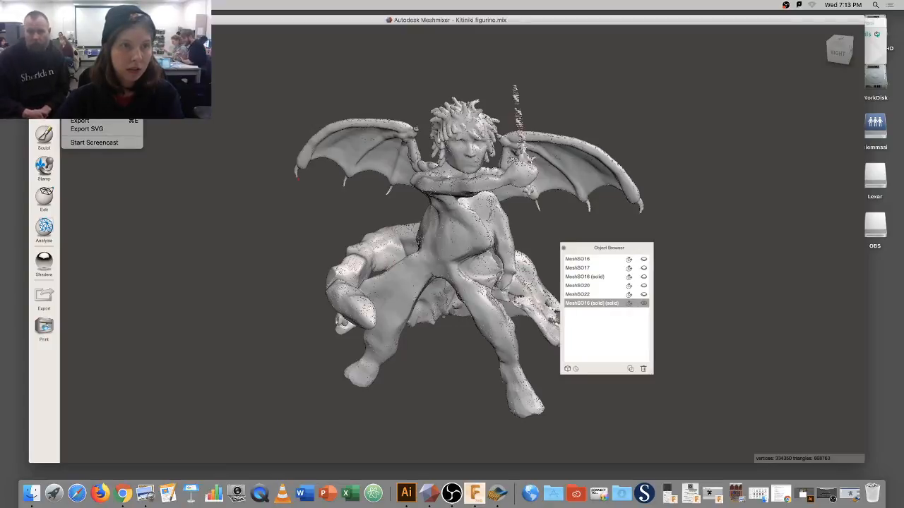
click(80, 106)
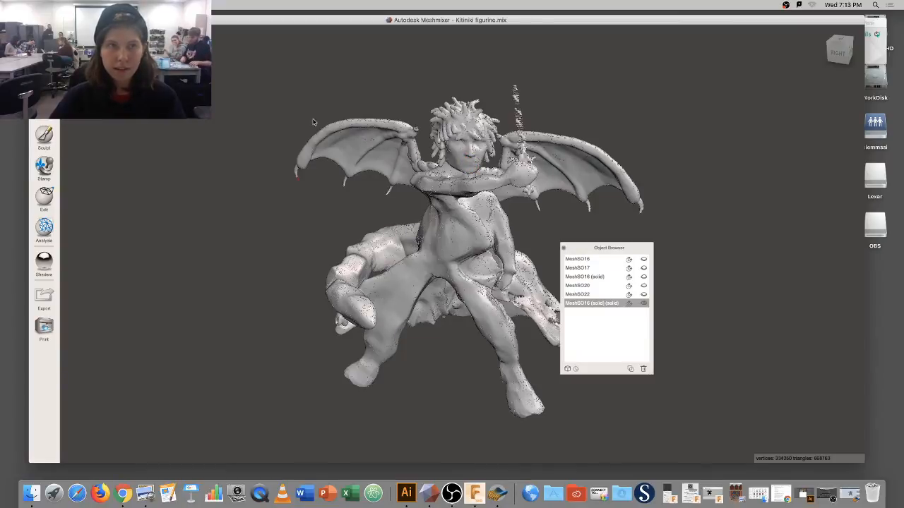
Undo five times, reverting the make-solid, density and transform changes to the original mesh.
key(super+z)
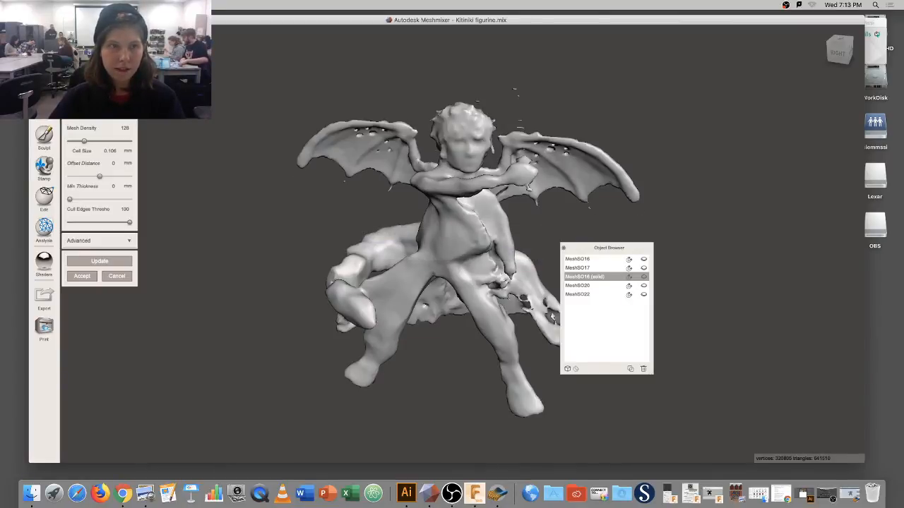
key(super+z)
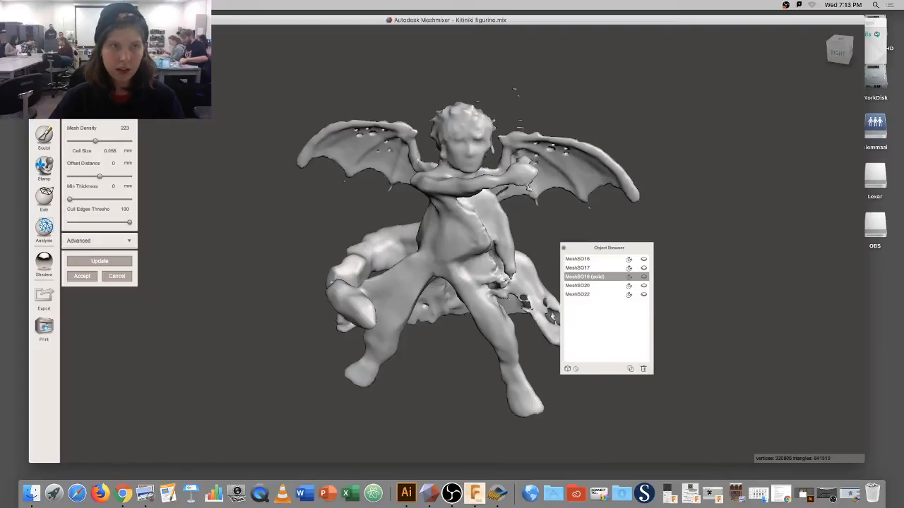
key(super+z)
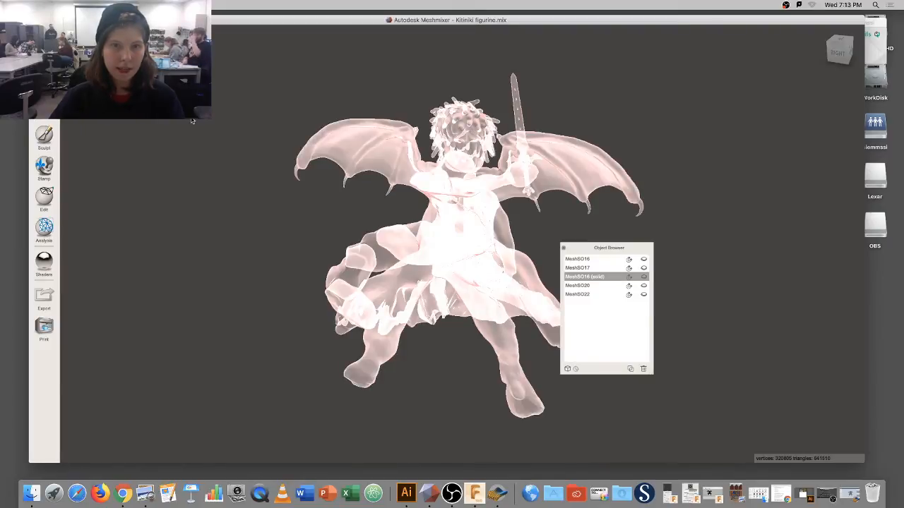
key(super+z)
key(super+z)
key(super+z)
key(super+z)
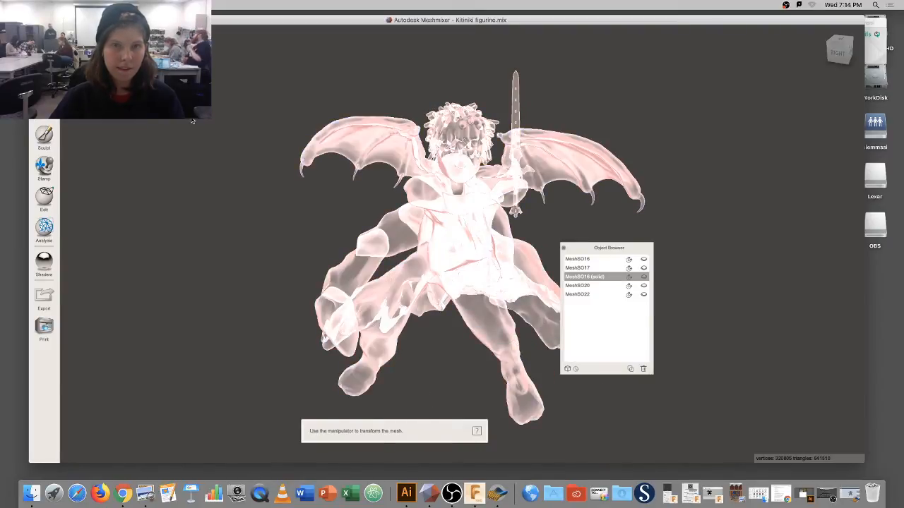
key(super+z)
key(super+z)
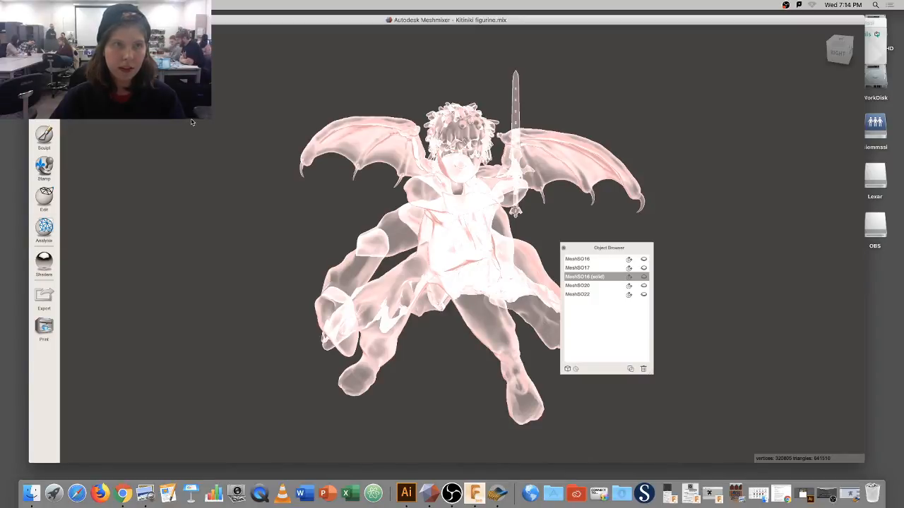
Orbit to the back and try applying material shaders to the figurine.
right_drag(369, 161, 328, 146)
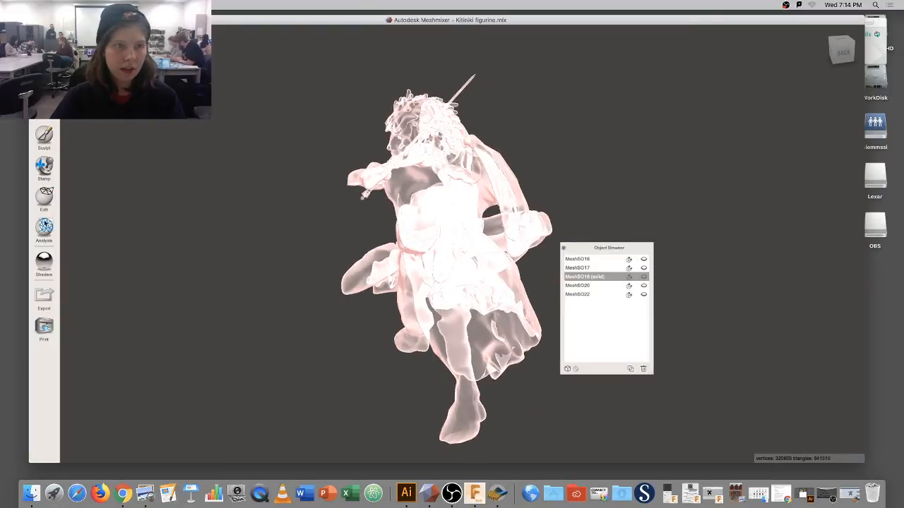
click(44, 263)
drag(117, 261, 458, 237)
drag(111, 269, 421, 227)
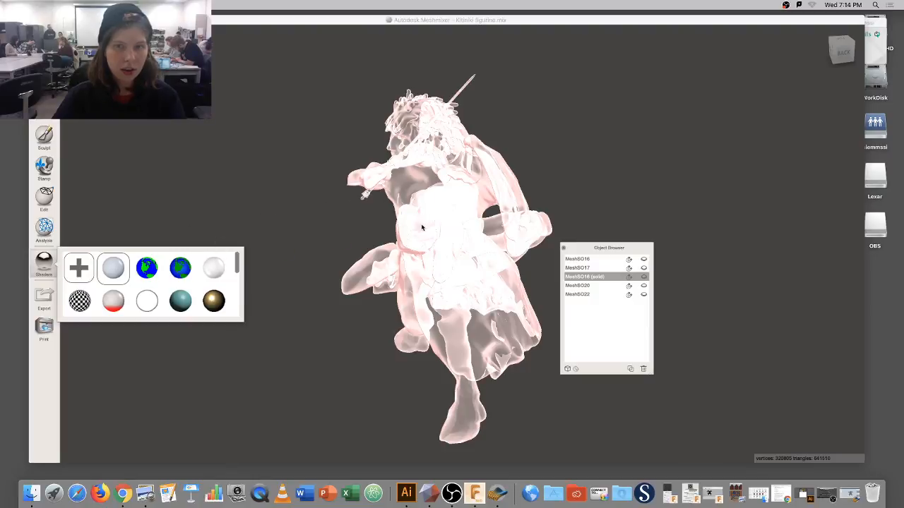
click(276, 227)
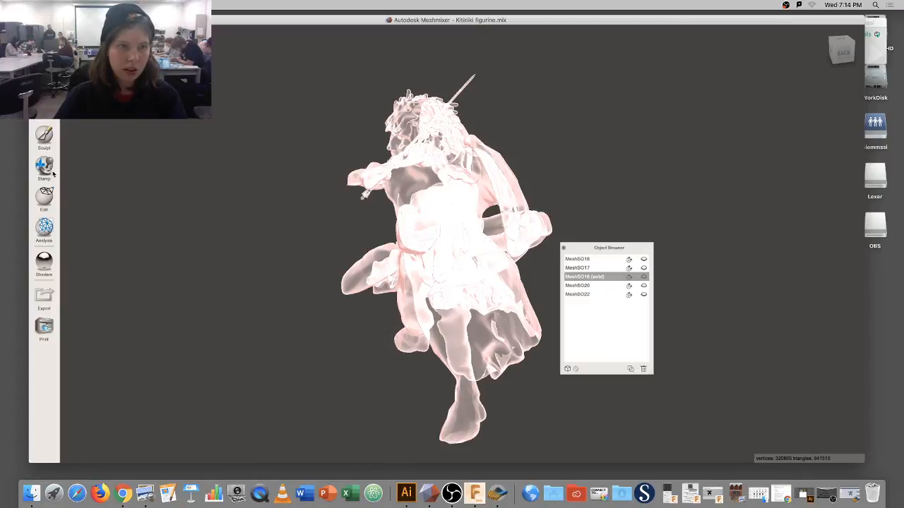
click(44, 263)
drag(113, 267, 439, 227)
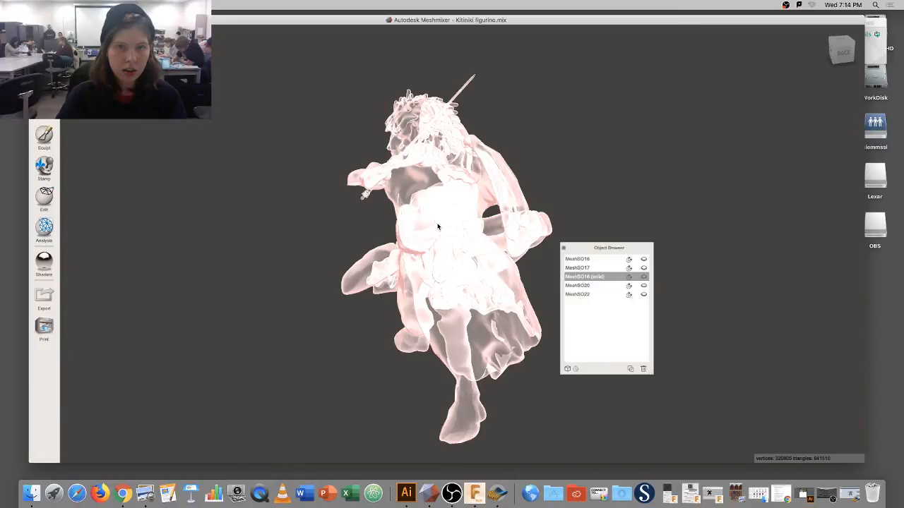
Select MeshSO20 then MeshSO16, close the Object Browser, orbit to front and reapply grey.
click(603, 286)
click(597, 276)
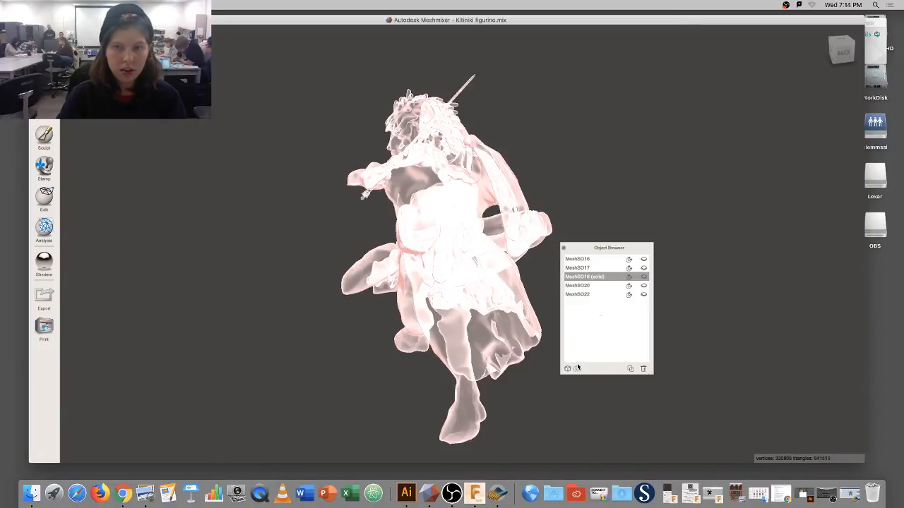
click(563, 247)
right_drag(373, 228, 304, 193)
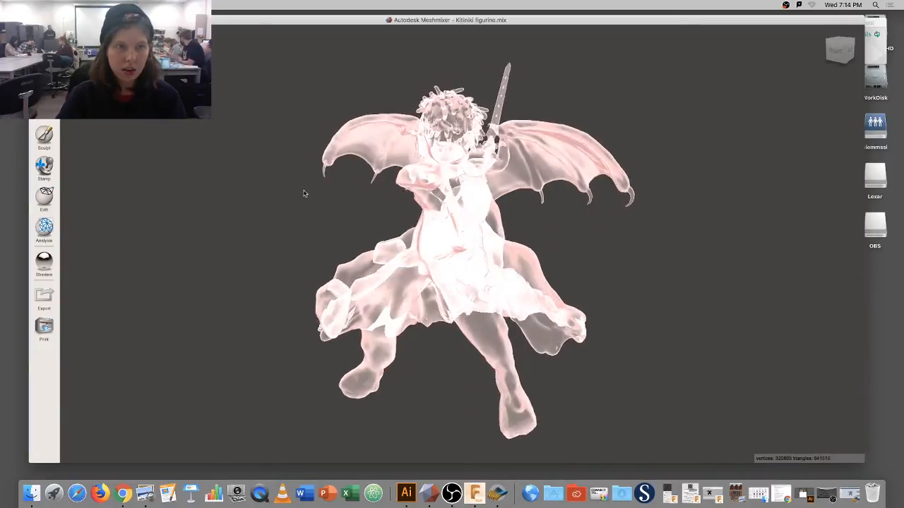
click(43, 262)
drag(113, 266, 452, 204)
drag(107, 275, 466, 205)
click(463, 206)
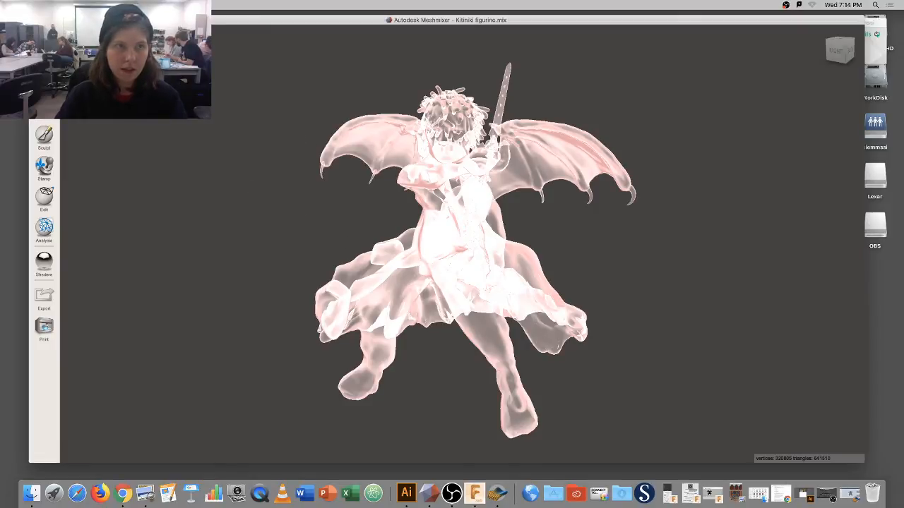
click(72, 5)
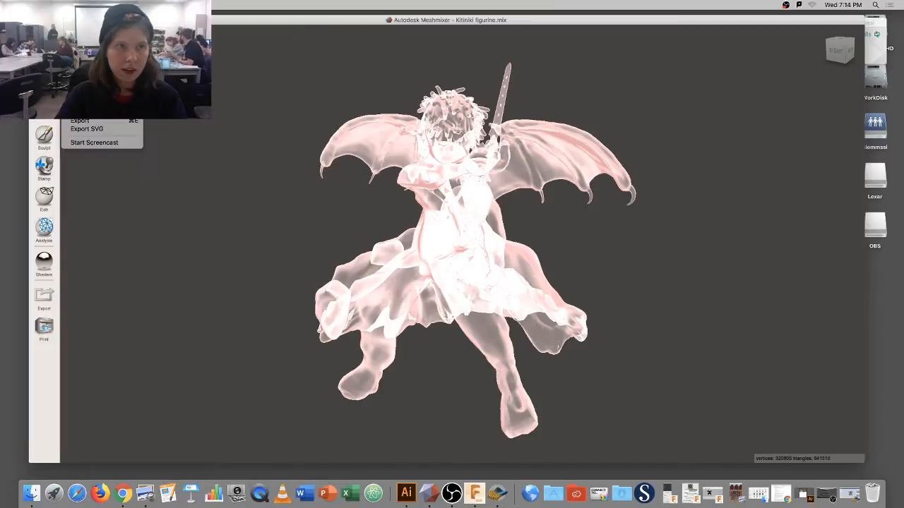
Reapply the grey shader, orbit the model, and drag a shader ball onto the Dock's Meshmixer icon.
click(83, 70)
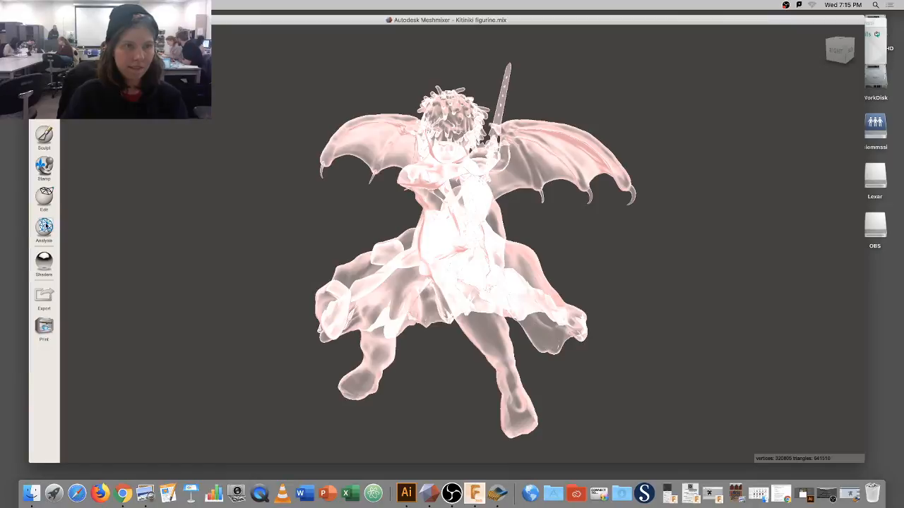
click(44, 263)
drag(113, 267, 508, 212)
click(424, 189)
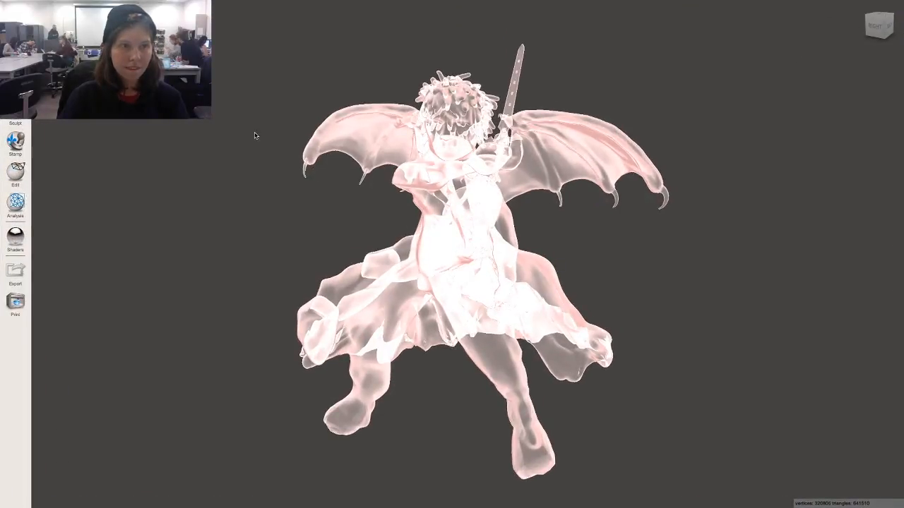
right_drag(385, 157, 445, 159)
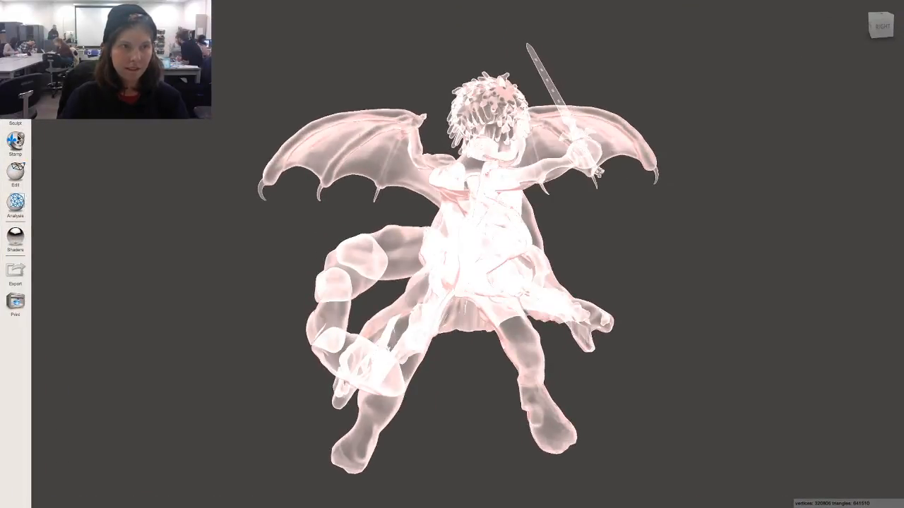
click(16, 237)
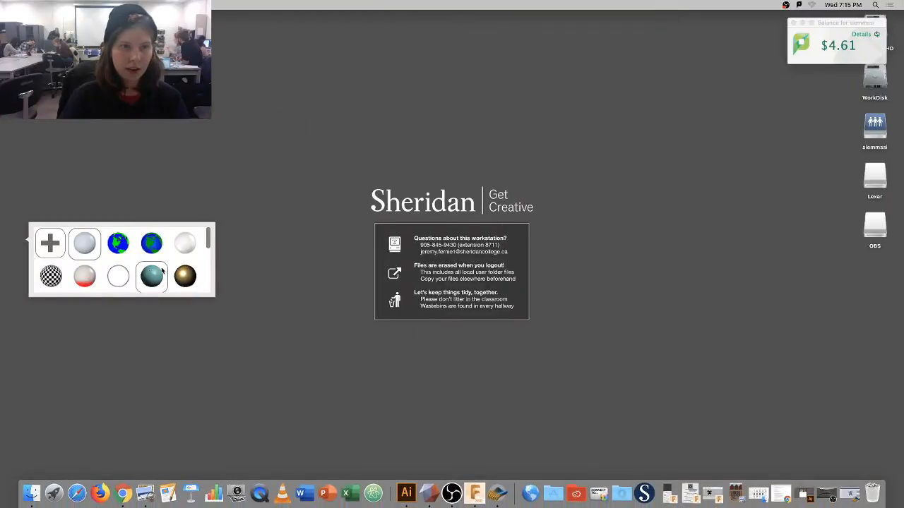
drag(93, 254, 428, 491)
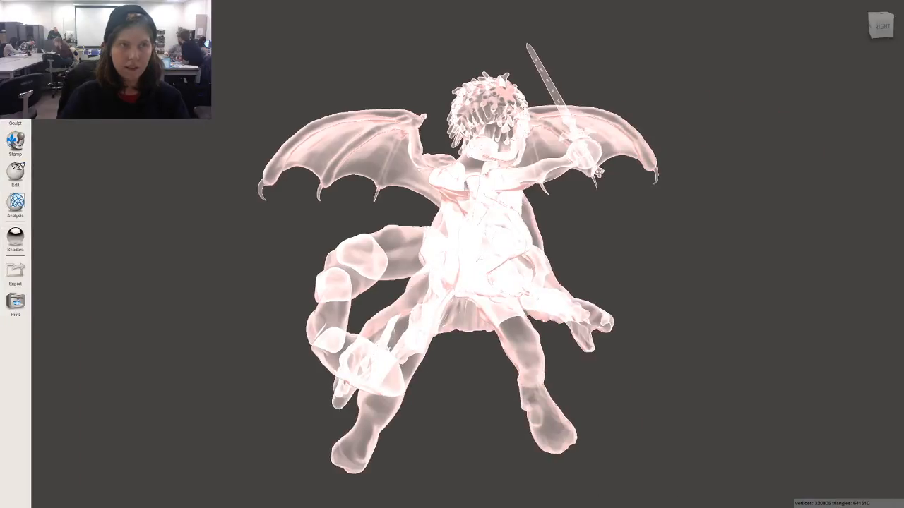
Exit full screen, apply a shader, and try opening the Edit tools, which gives an error.
mouse_move(106, 1)
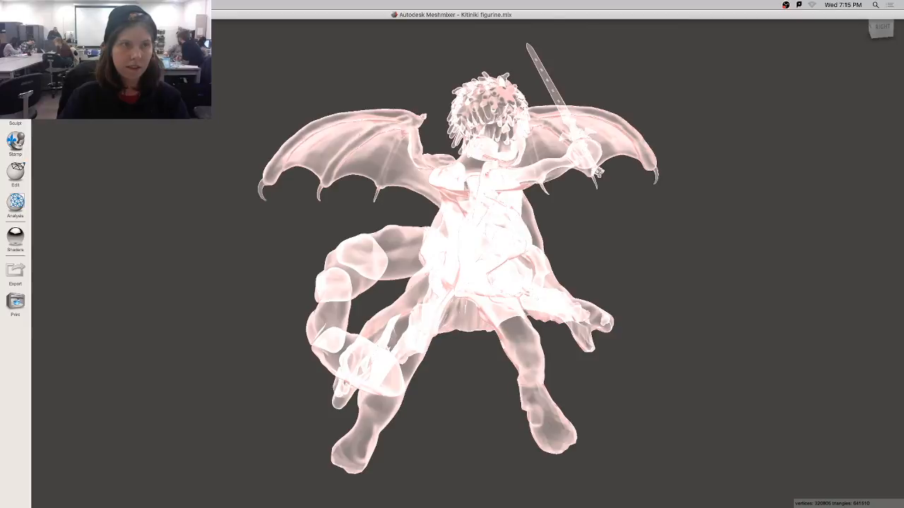
click(26, 15)
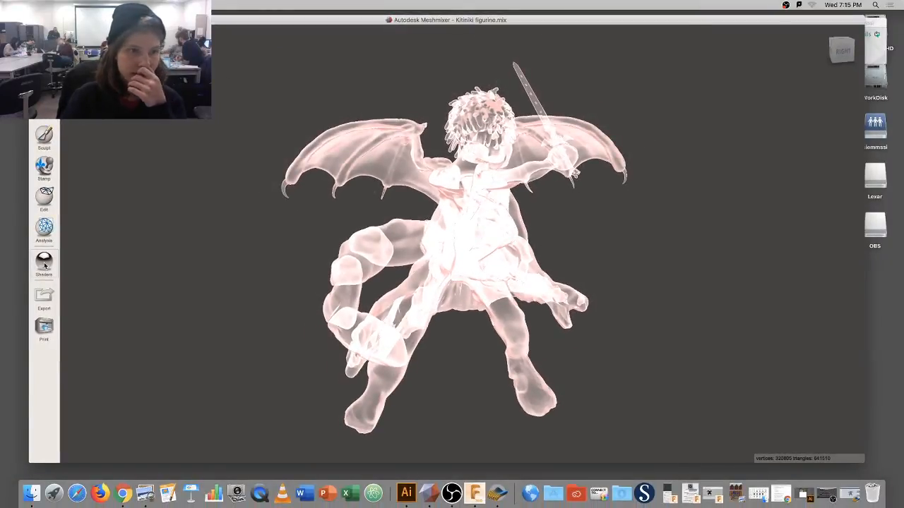
click(45, 265)
drag(115, 264, 470, 213)
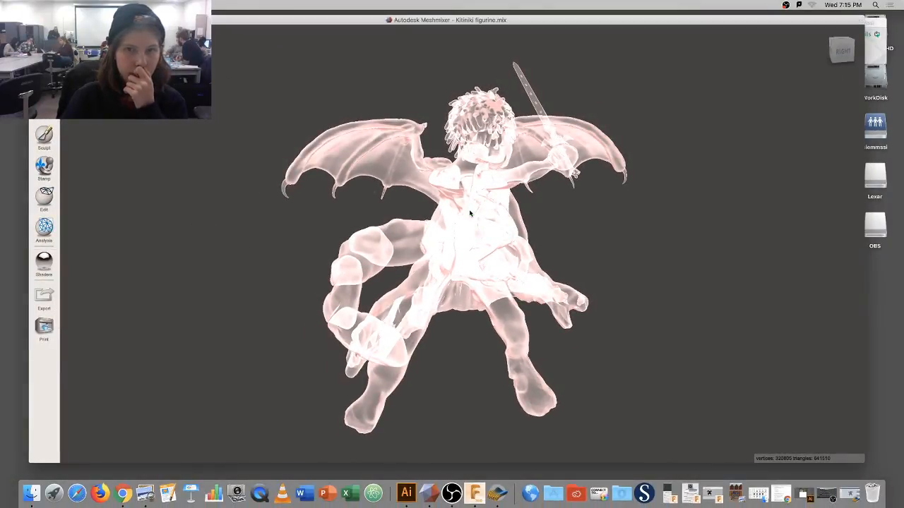
click(53, 196)
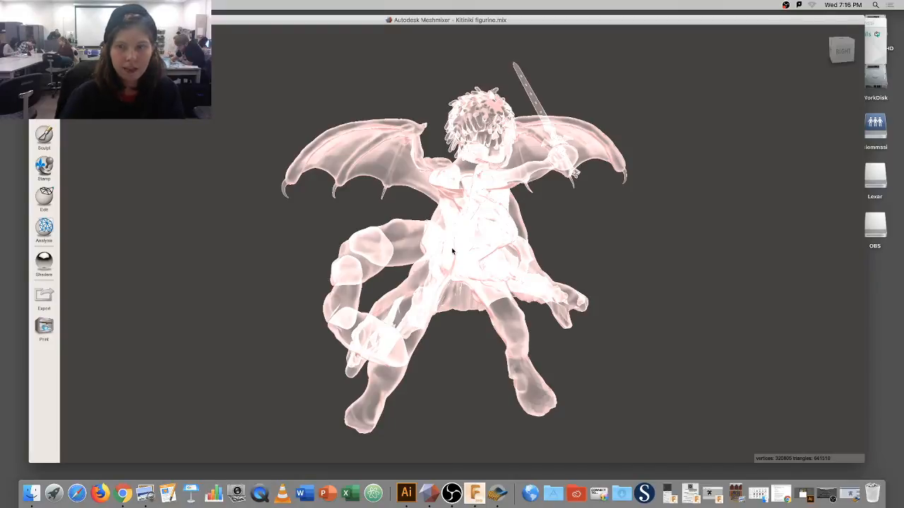
Orbit to the back, retry the Edit tools, then quit Meshmixer with Cmd+Q.
right_drag(452, 250, 357, 240)
right_drag(503, 239, 386, 244)
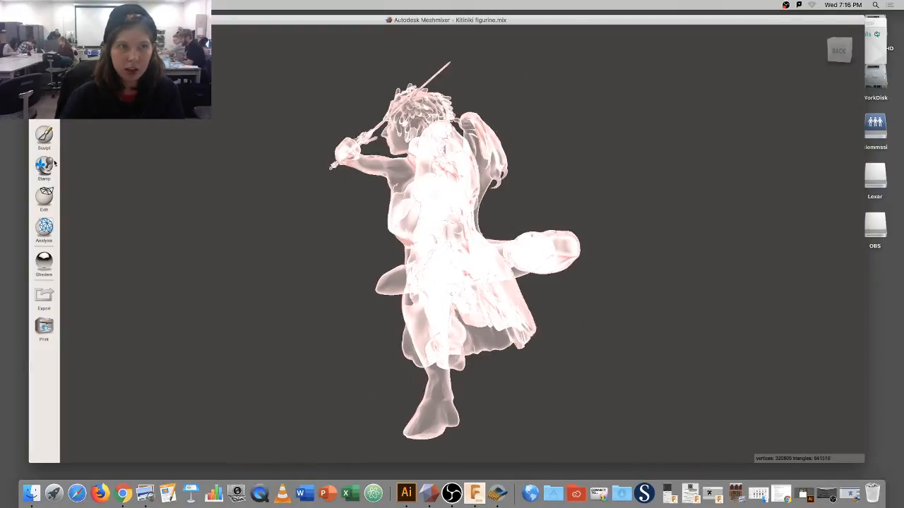
click(51, 204)
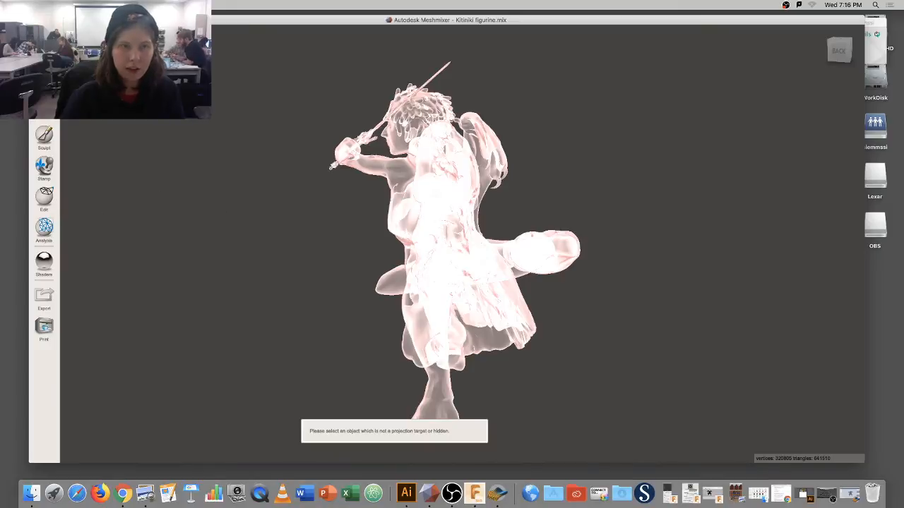
key(super+q)
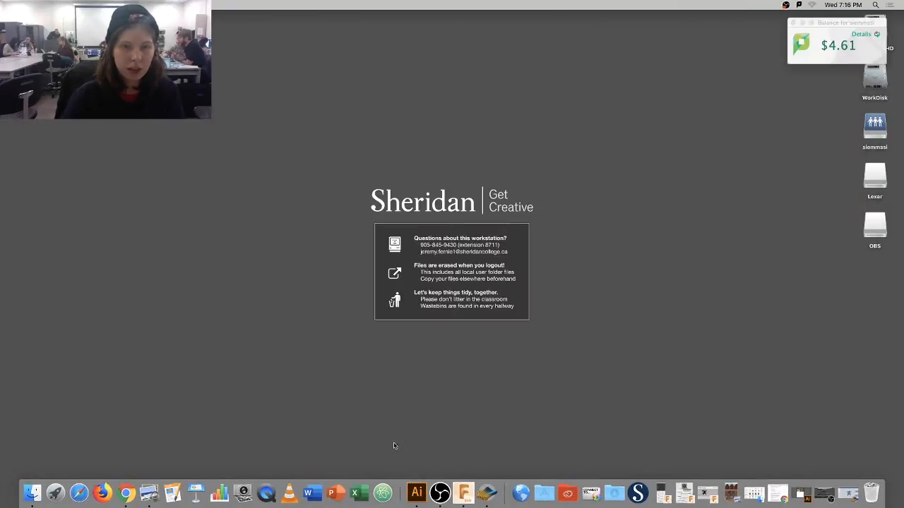
Bring up Fusion 360 and Slicer, glance at Downloads, and relaunch Meshmixer from Applications.
click(466, 493)
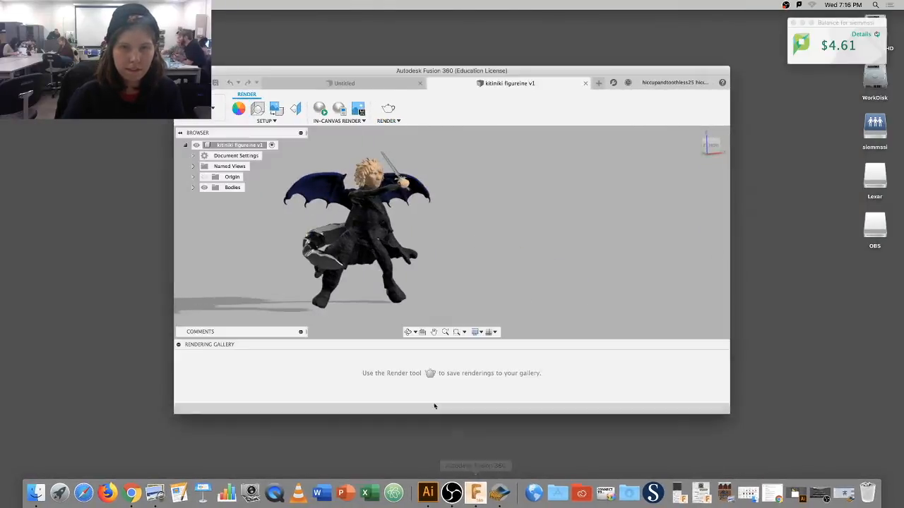
click(493, 494)
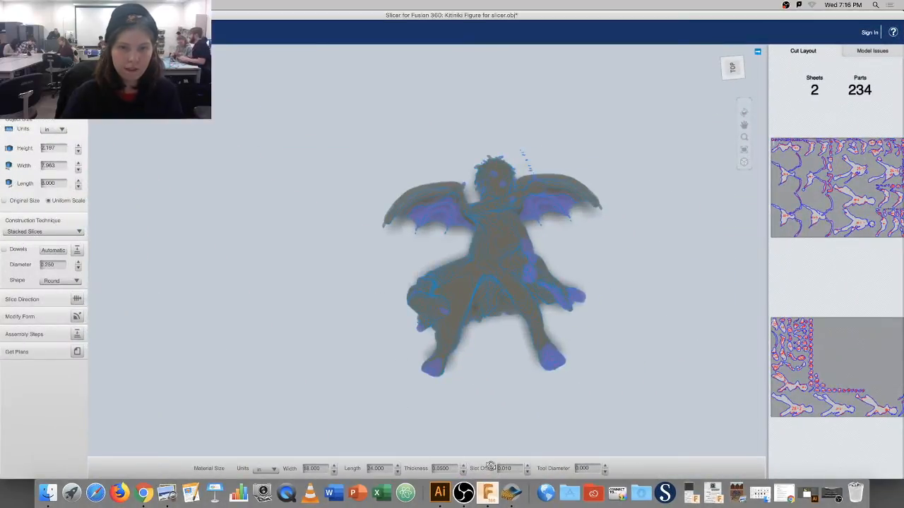
click(637, 490)
click(639, 492)
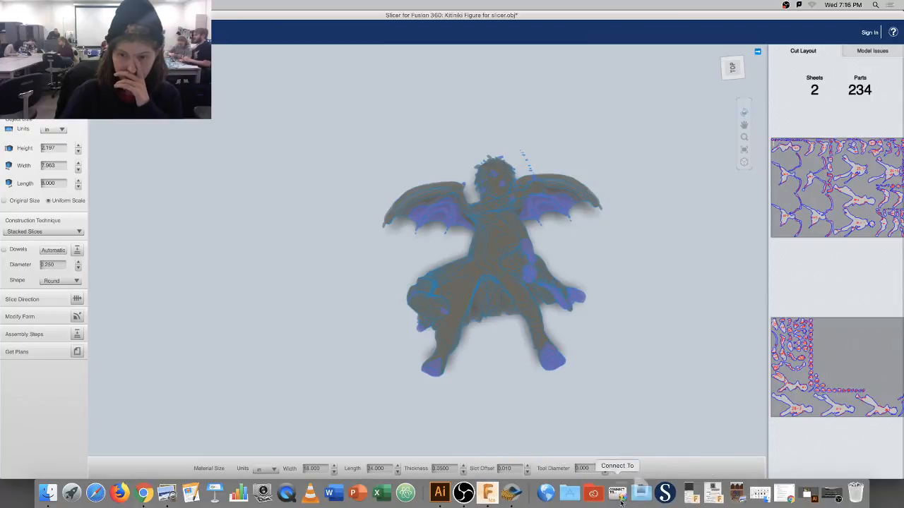
click(570, 492)
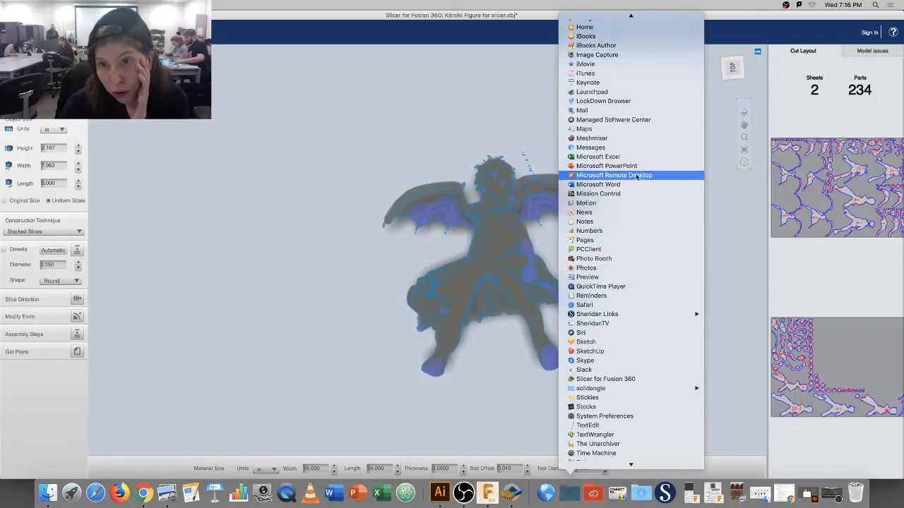
click(628, 142)
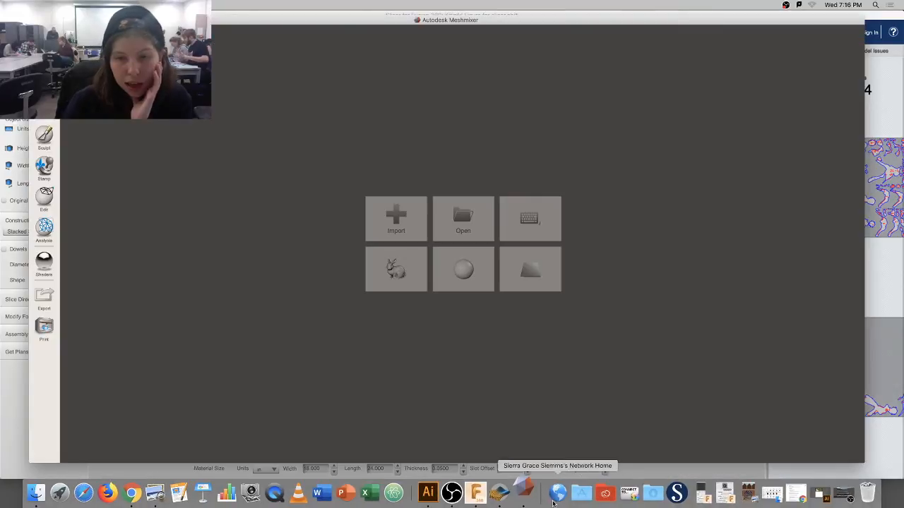
Cancel the import and open Kitiniki figurine.mix from the Lexar drive instead.
click(410, 221)
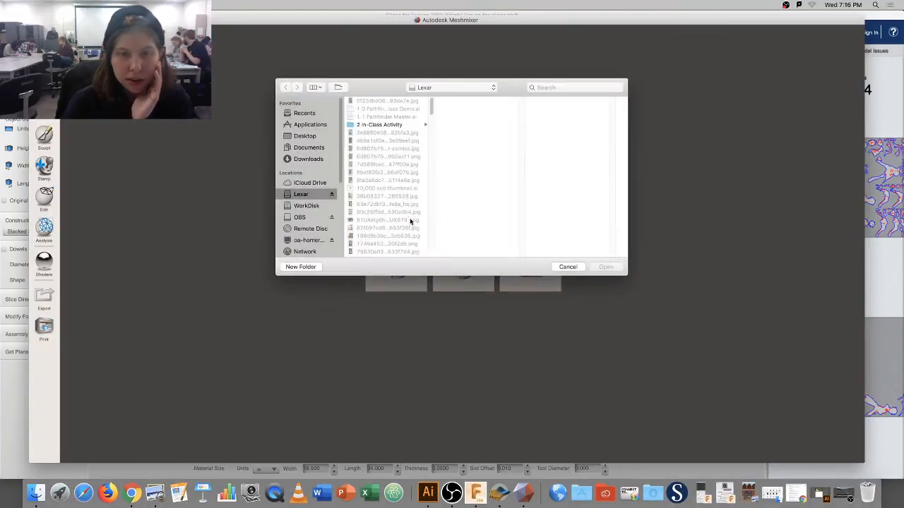
drag(434, 111, 432, 125)
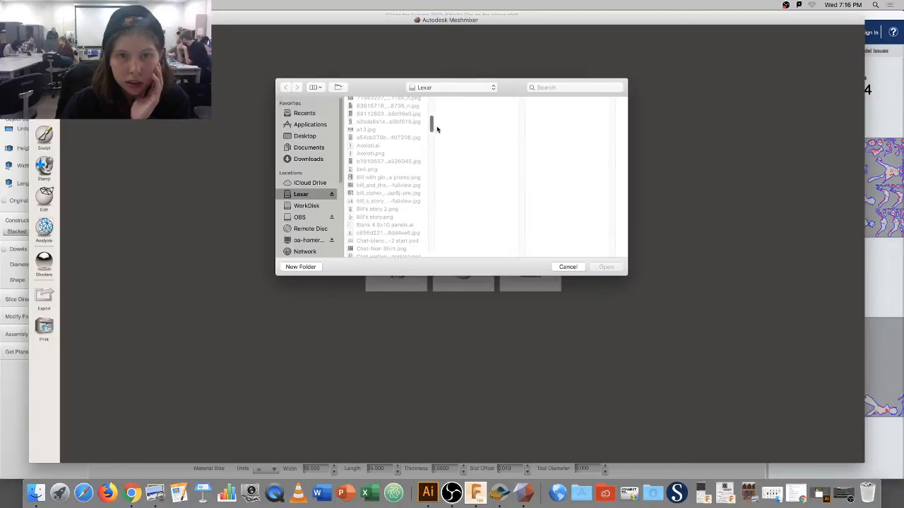
click(567, 267)
click(485, 214)
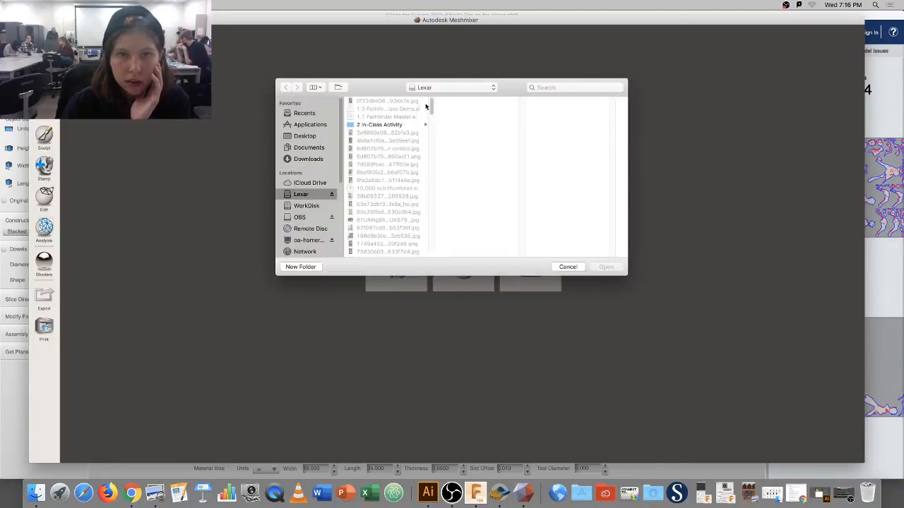
drag(432, 106, 432, 163)
click(395, 194)
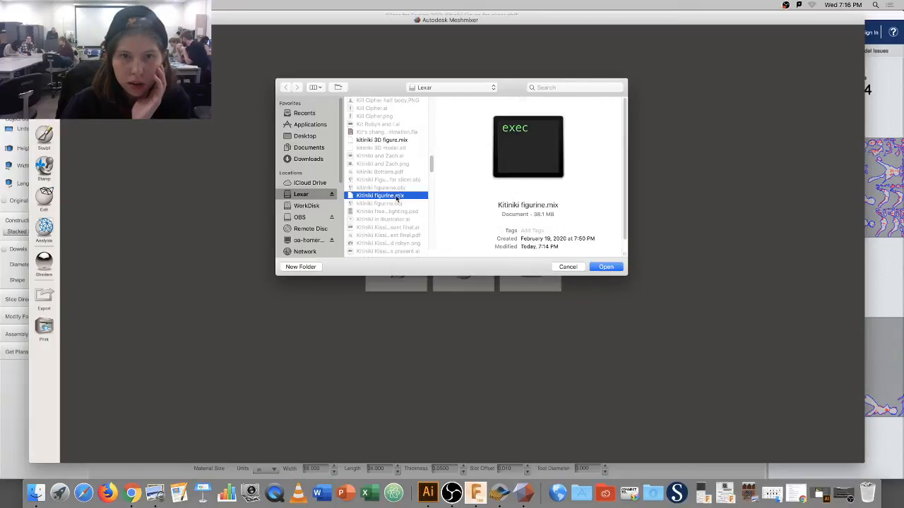
click(605, 268)
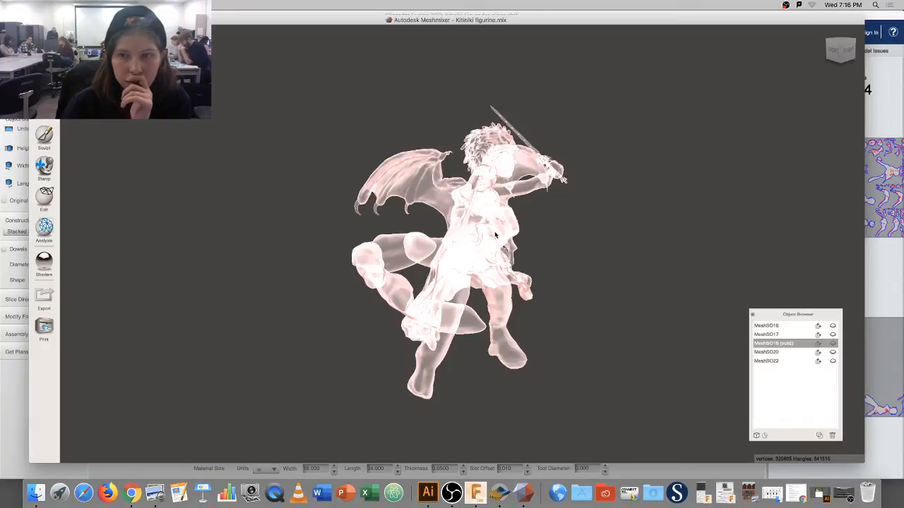
Apply a grey shader, orbit toward the right side, and try the Edit tools.
mouse_move(44, 262)
drag(112, 267, 466, 240)
right_drag(464, 241, 454, 236)
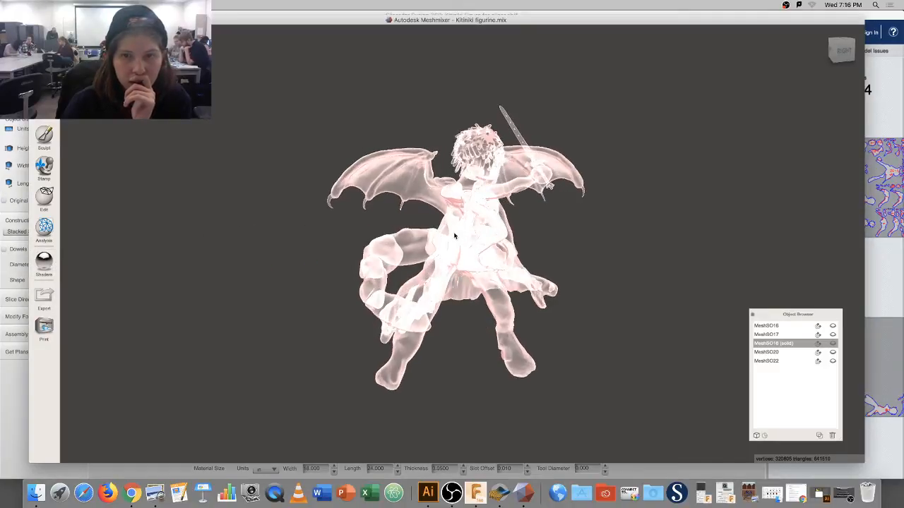
click(45, 200)
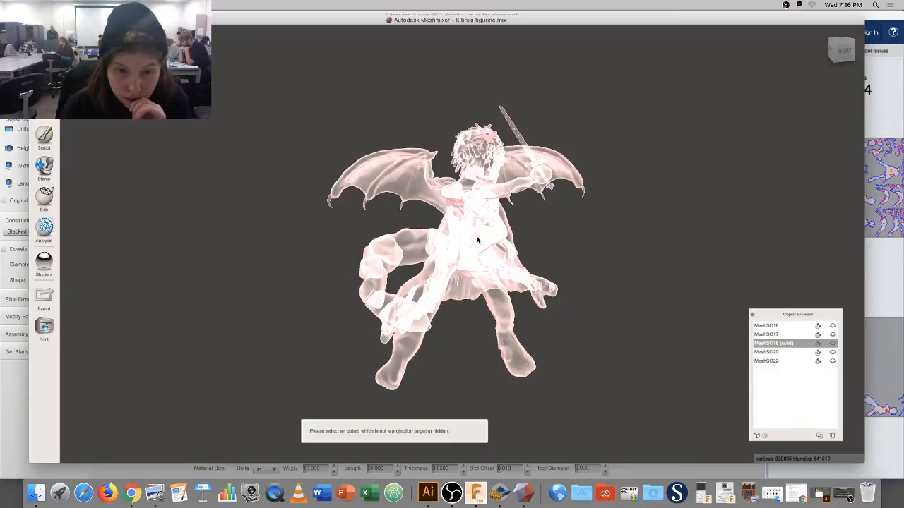
right_drag(480, 240, 463, 241)
Select the meshes in the Object Browser, then delete the MeshSO16 leg mesh.
click(776, 360)
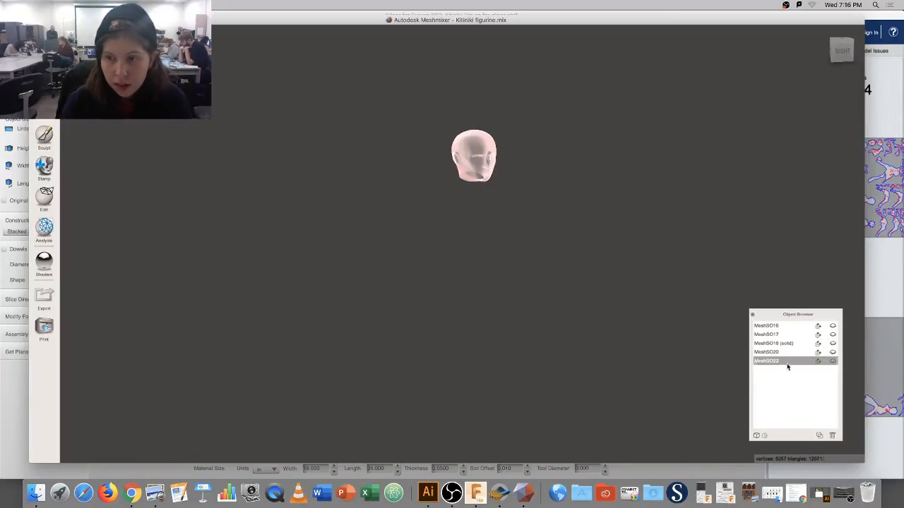
shift+click(773, 352)
shift+click(774, 343)
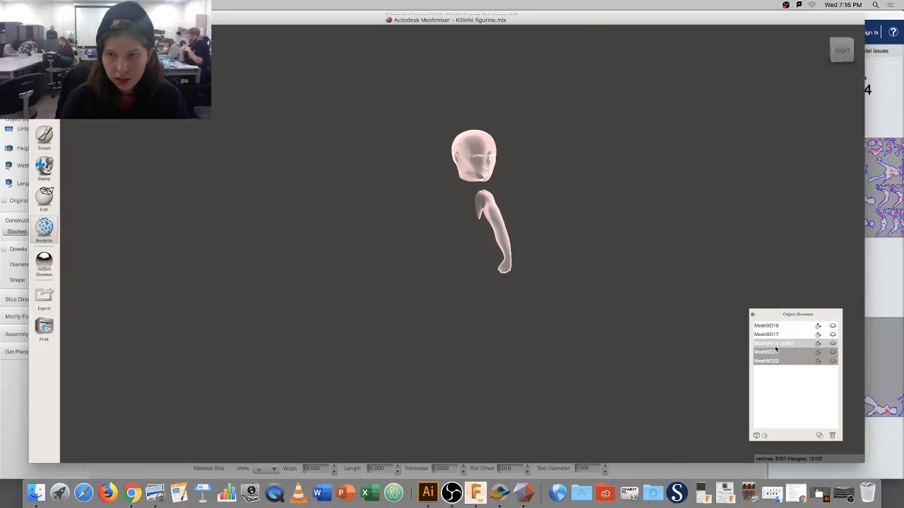
shift+click(774, 335)
shift+click(773, 326)
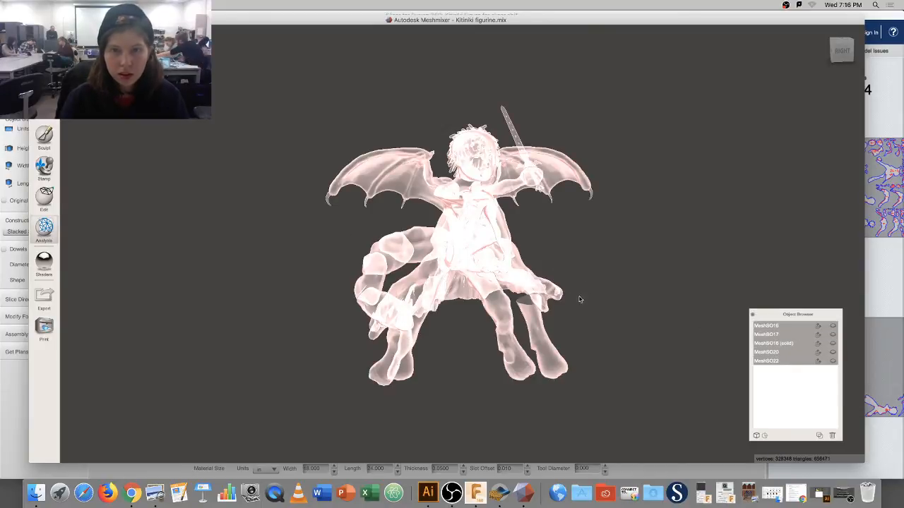
click(779, 327)
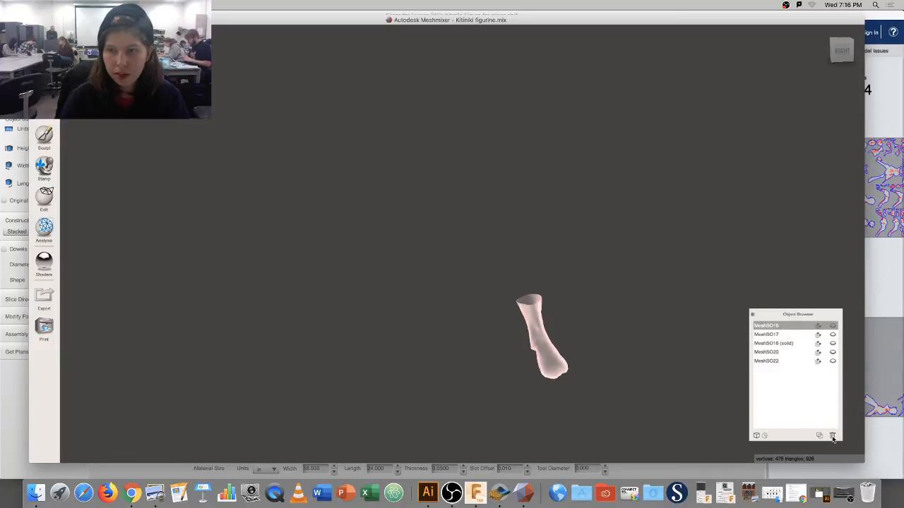
click(833, 438)
Select the remaining MeshSO17, MeshSO18, MeshSO20 and MeshSO22 meshes and apply a shader to them.
click(779, 326)
shift+click(780, 343)
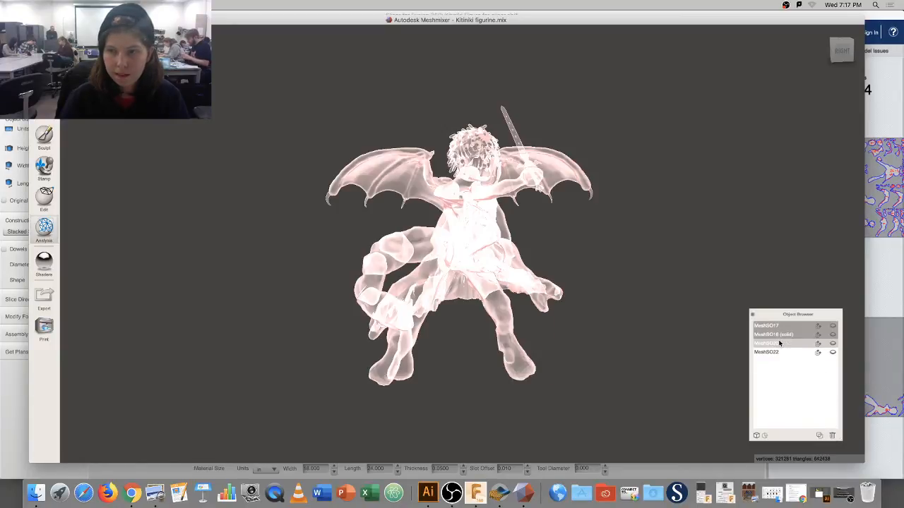
shift+click(779, 352)
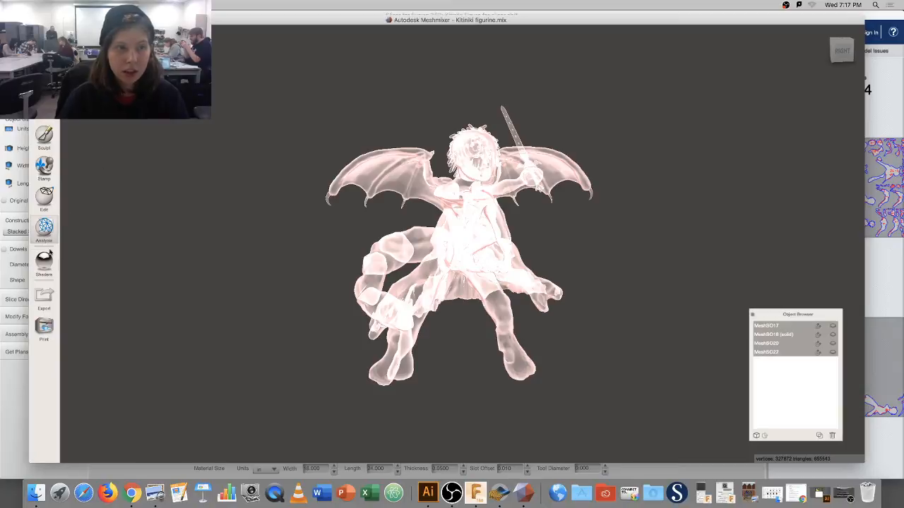
click(45, 260)
drag(110, 269, 465, 228)
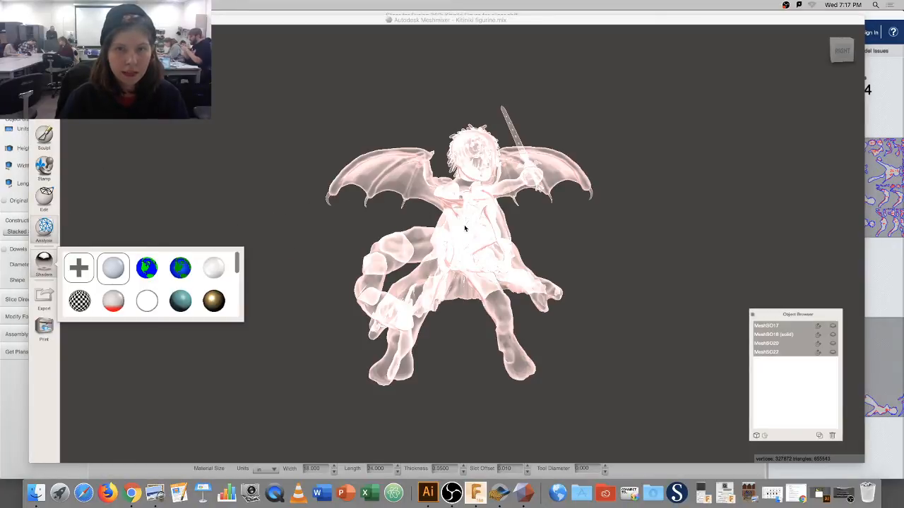
Apply grey to the selection and to the MeshSO22 head, trying the Edit tools each time.
drag(122, 269, 467, 251)
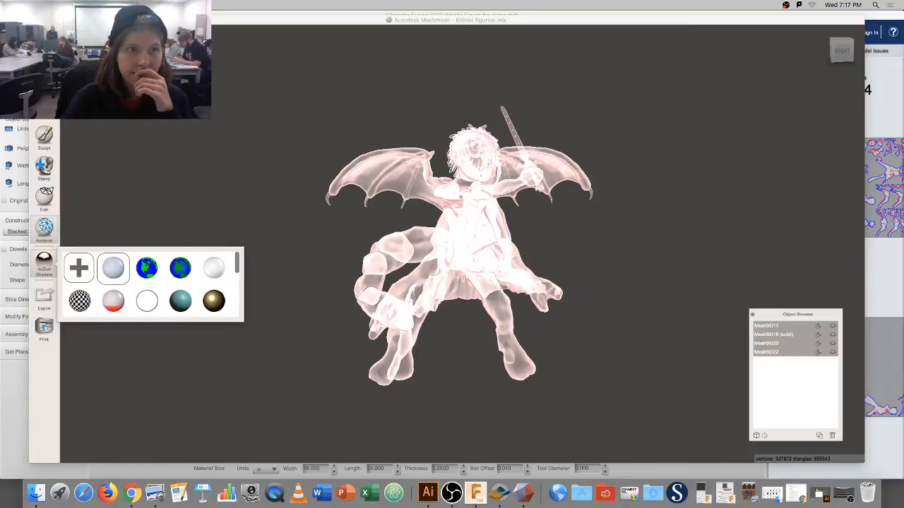
click(44, 196)
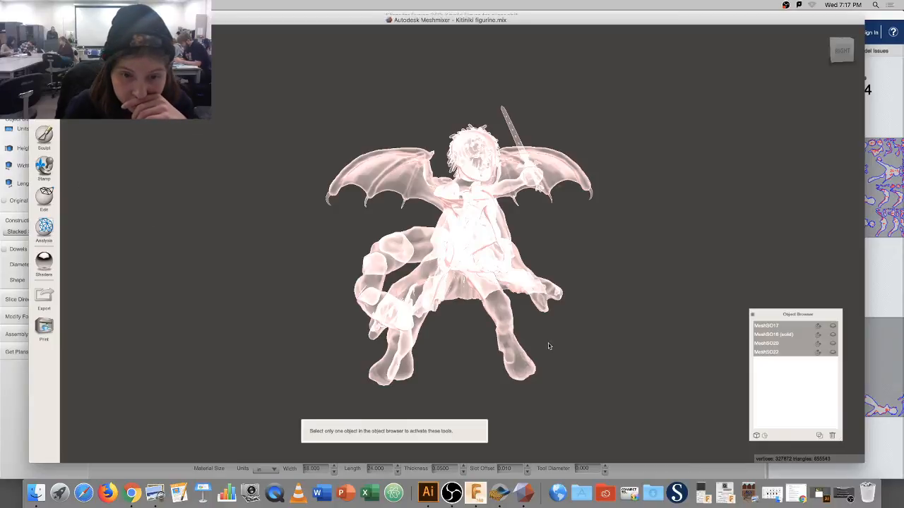
click(813, 351)
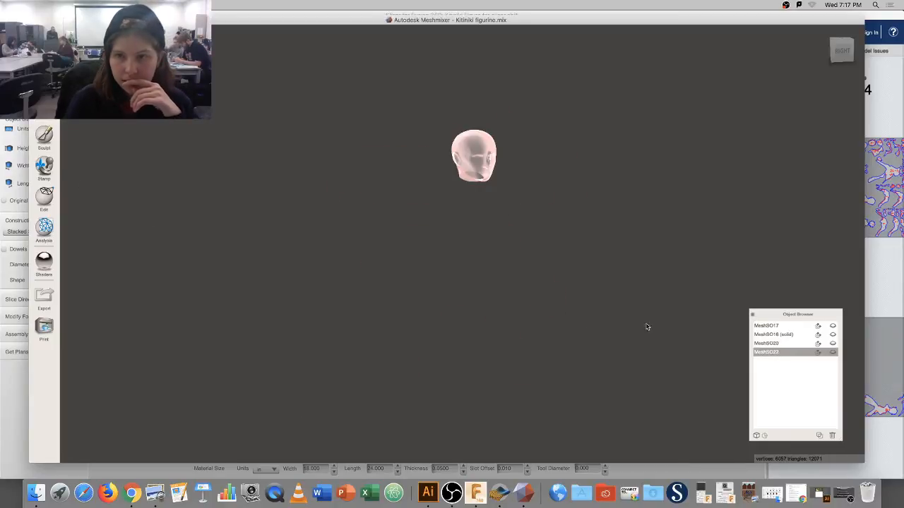
click(43, 263)
drag(112, 267, 484, 177)
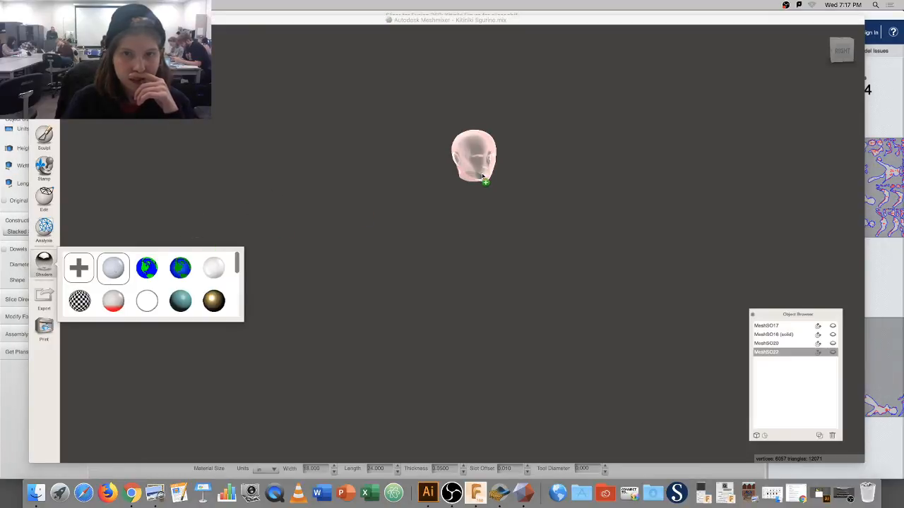
click(42, 202)
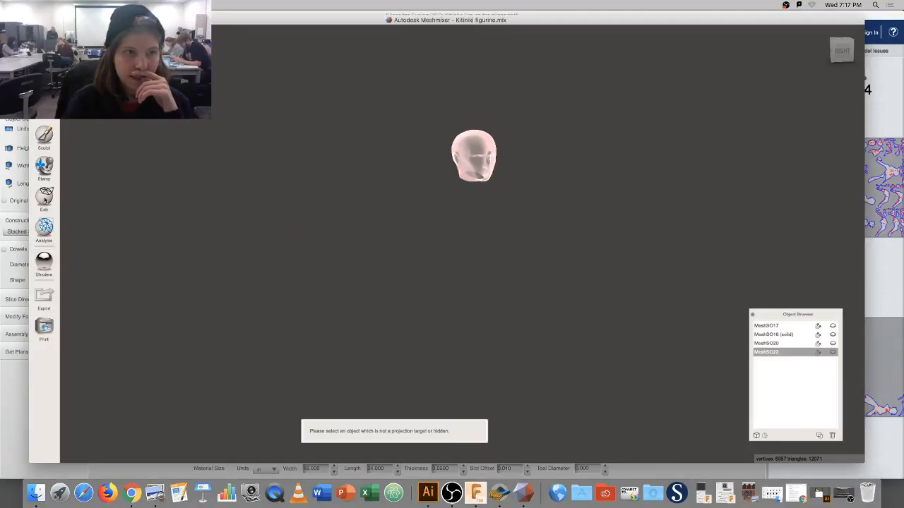
Make MeshSO20 and MeshSO18 (solid) visible and apply an opaque colour shader to the whole figure.
click(832, 346)
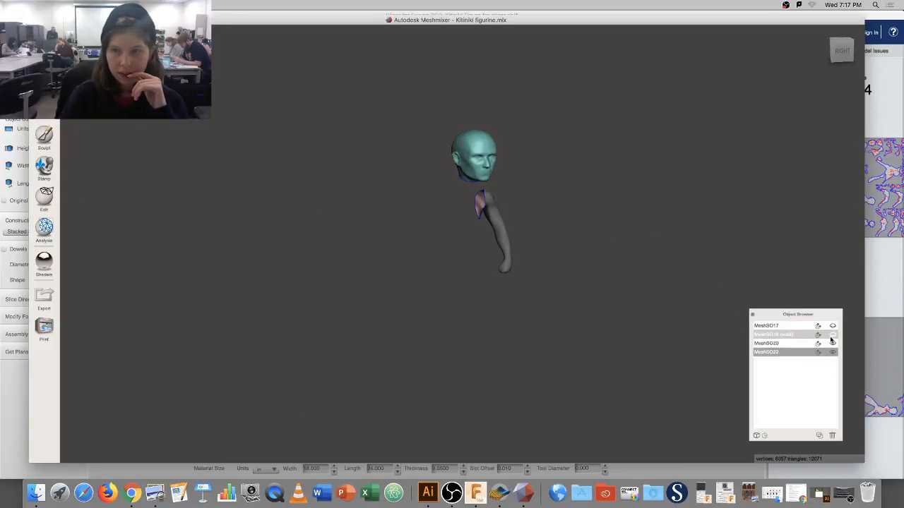
click(832, 345)
click(833, 344)
click(832, 335)
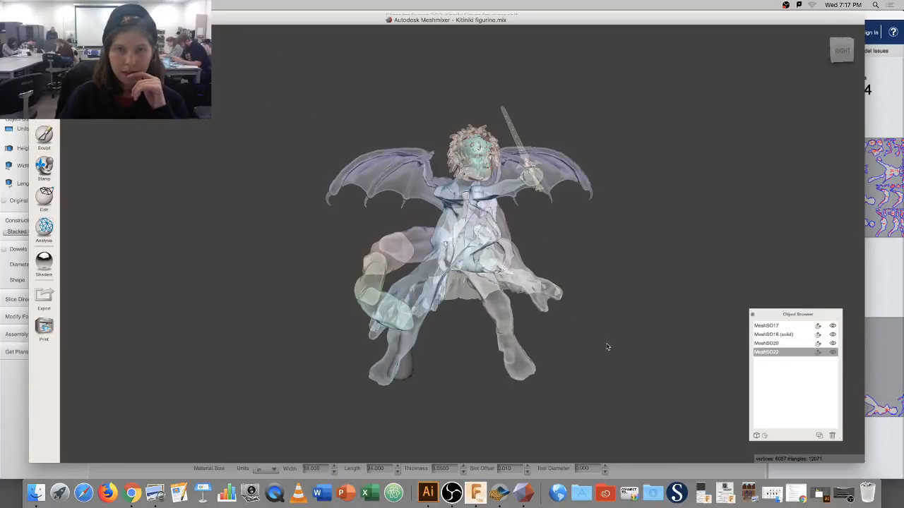
click(43, 261)
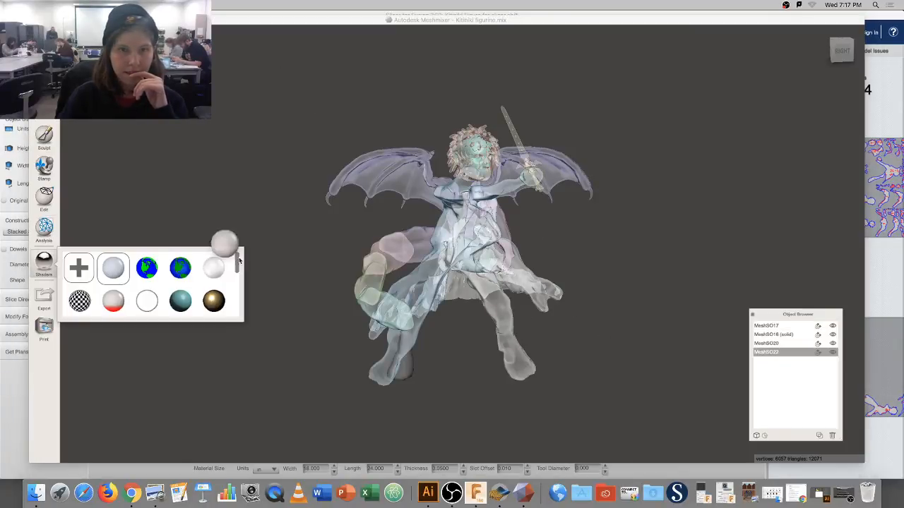
drag(216, 261, 467, 237)
click(411, 146)
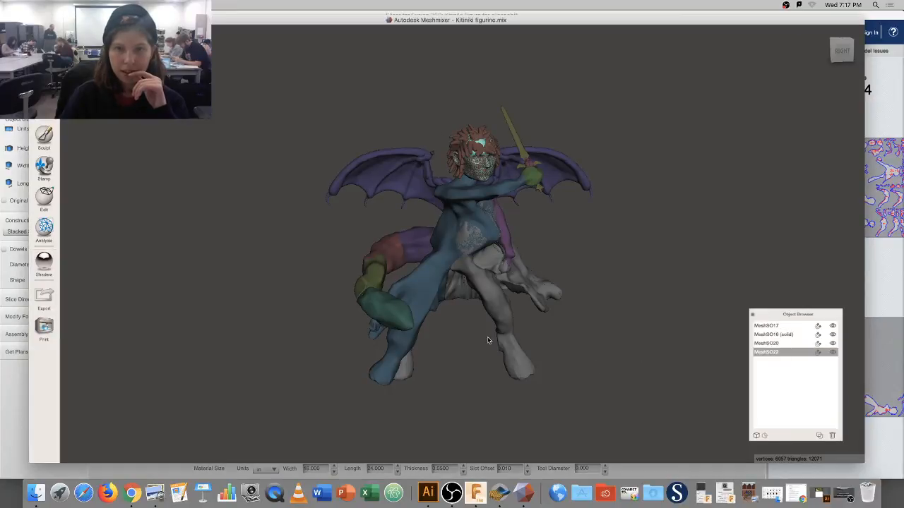
Select the MeshSO18 (solid) body, check the File menu, and minimise Meshmixer.
click(490, 295)
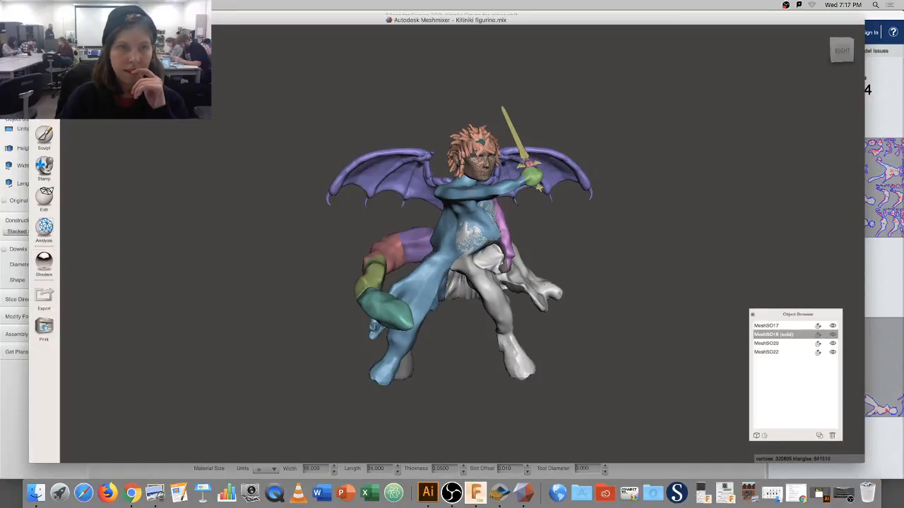
click(69, 5)
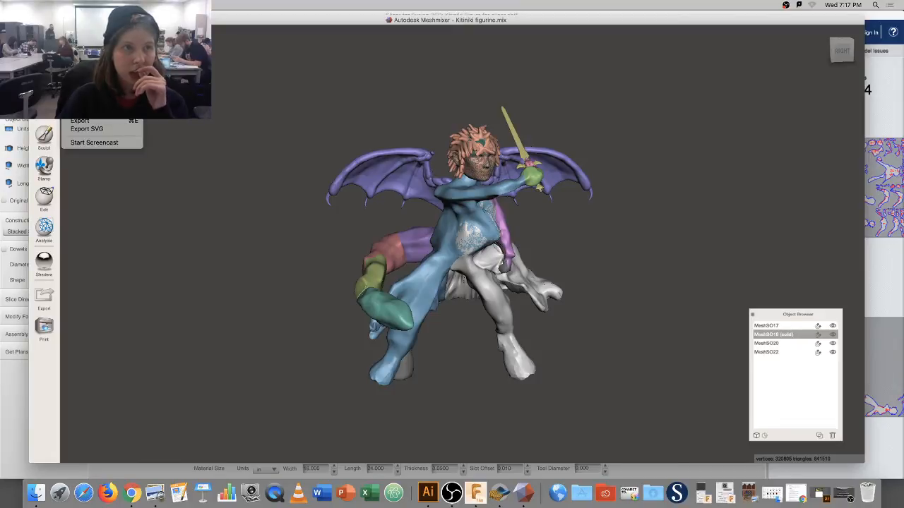
click(80, 107)
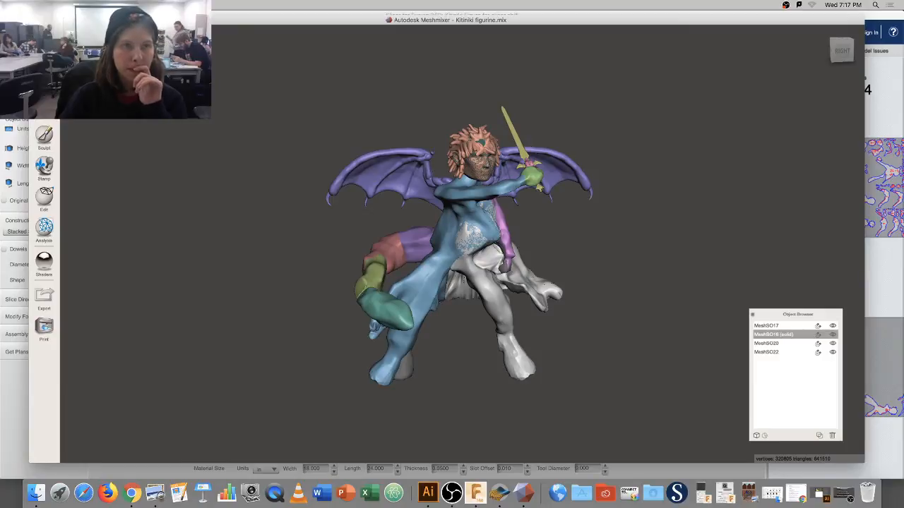
click(45, 20)
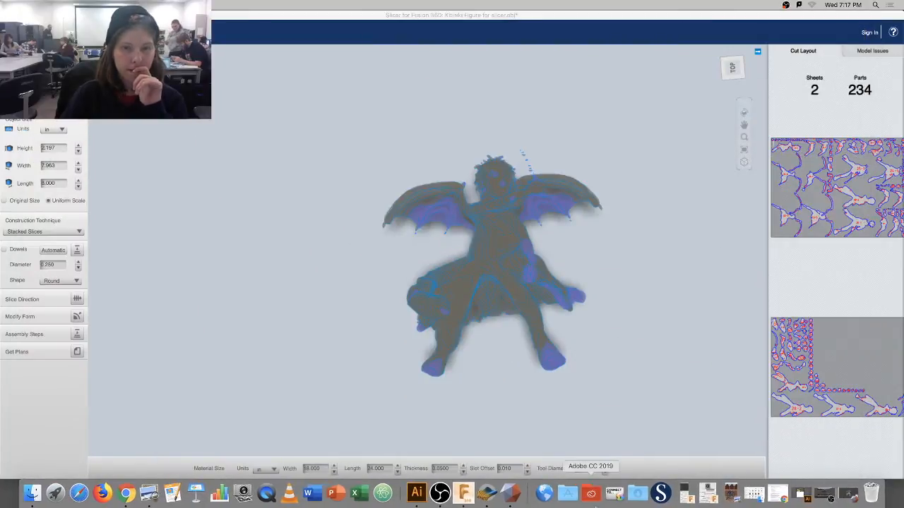
Quit Meshmixer, then relaunch it from the Applications folder in the Dock.
click(521, 497)
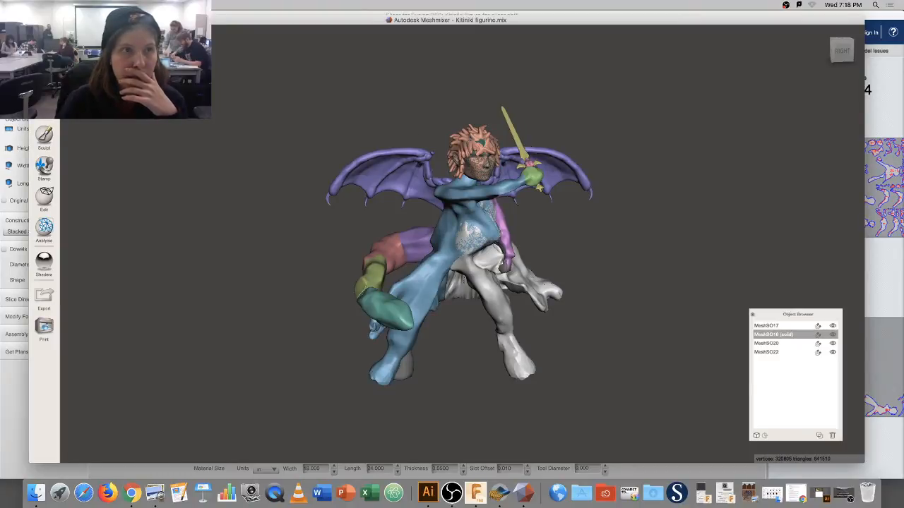
click(36, 20)
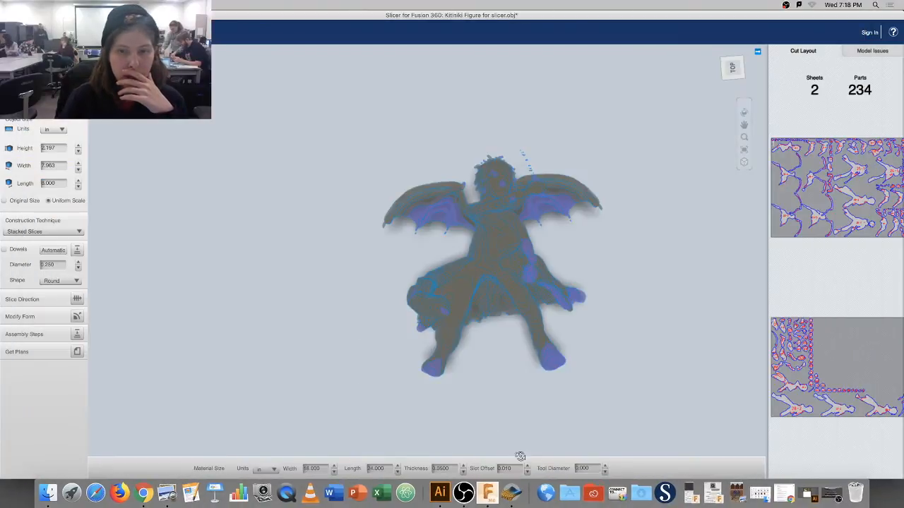
click(571, 493)
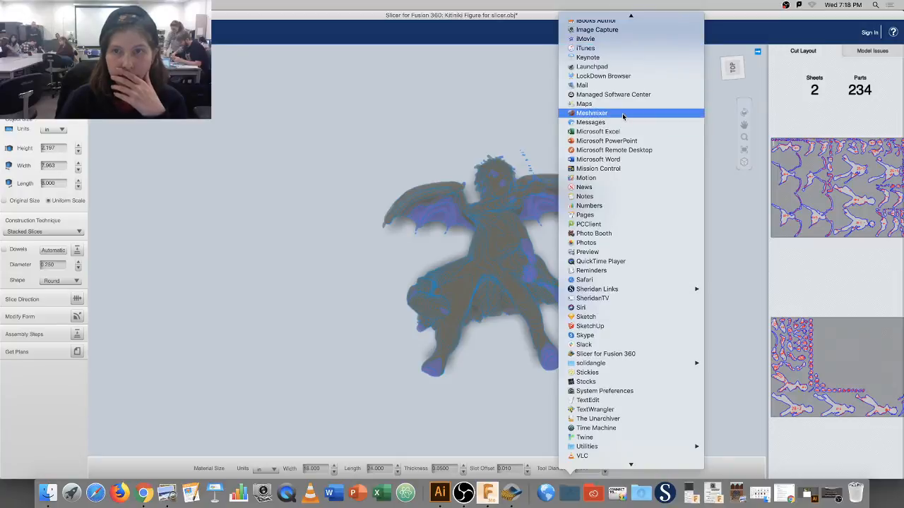
click(618, 113)
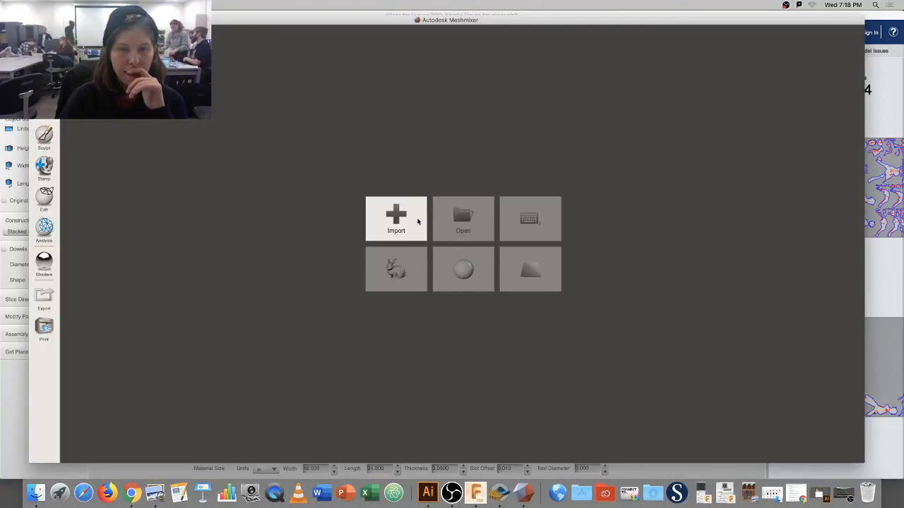
Point Meshmixer's import dialog at the Downloads folder, then bring Chrome to the front.
click(418, 222)
mouse_move(432, 107)
mouse_down()
mouse_move(440, 245)
mouse_move(426, 92)
mouse_up()
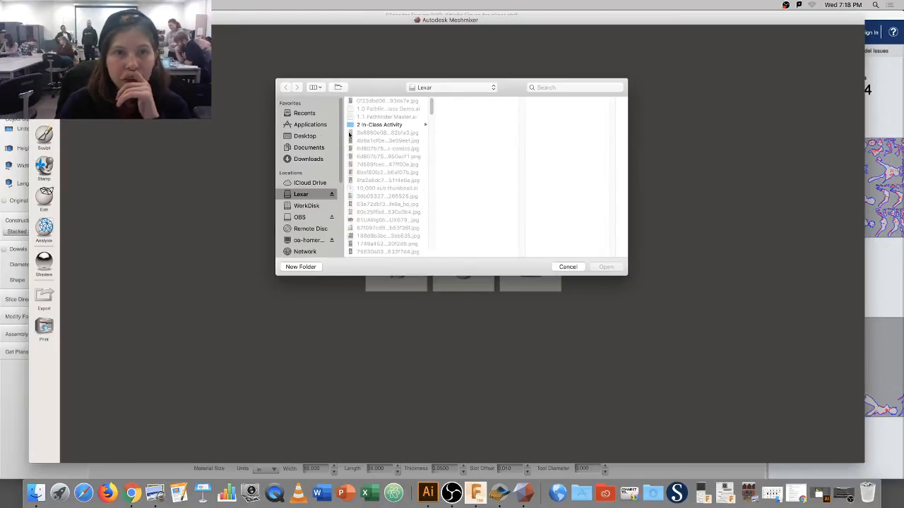
click(311, 148)
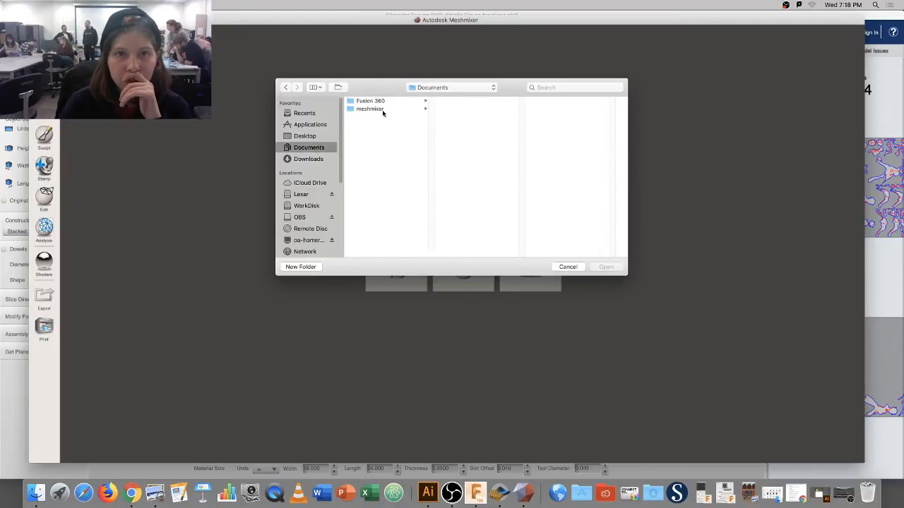
click(318, 160)
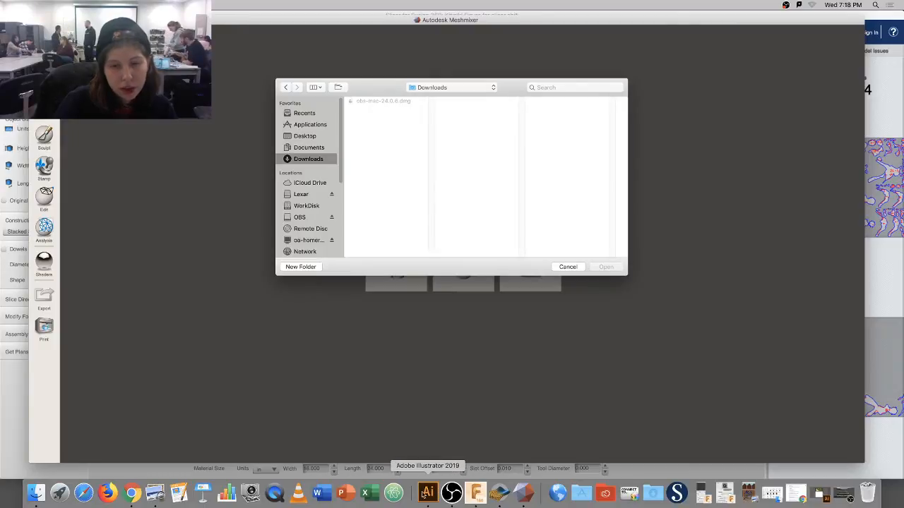
click(126, 493)
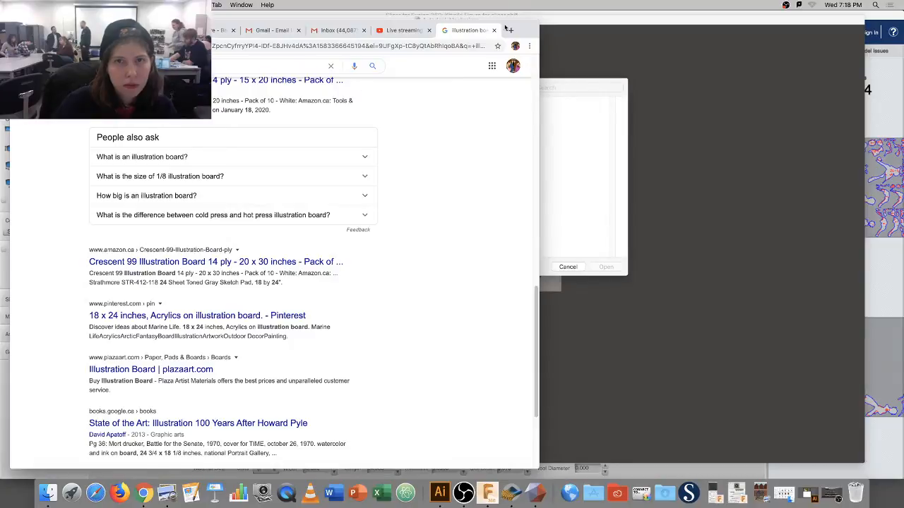
Search Google for Thingiverse in a new tab and open the Thingiverse site.
click(508, 30)
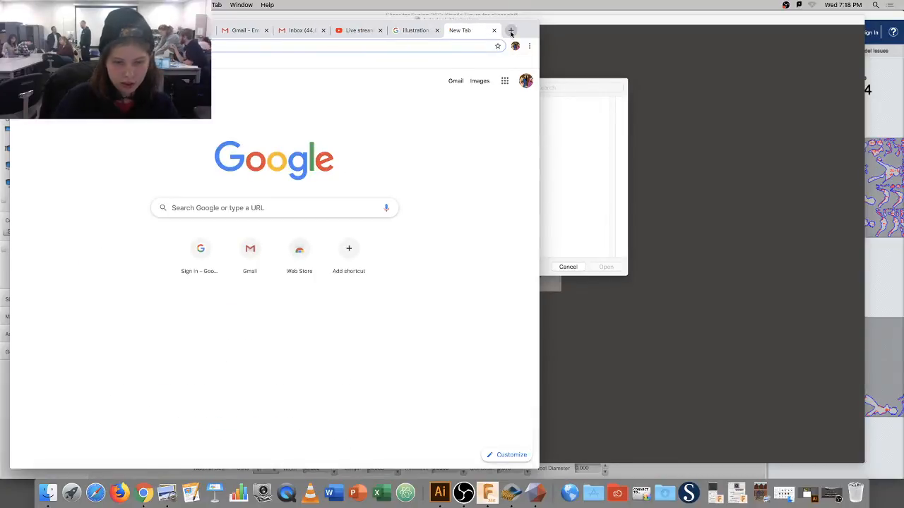
text(thingi)
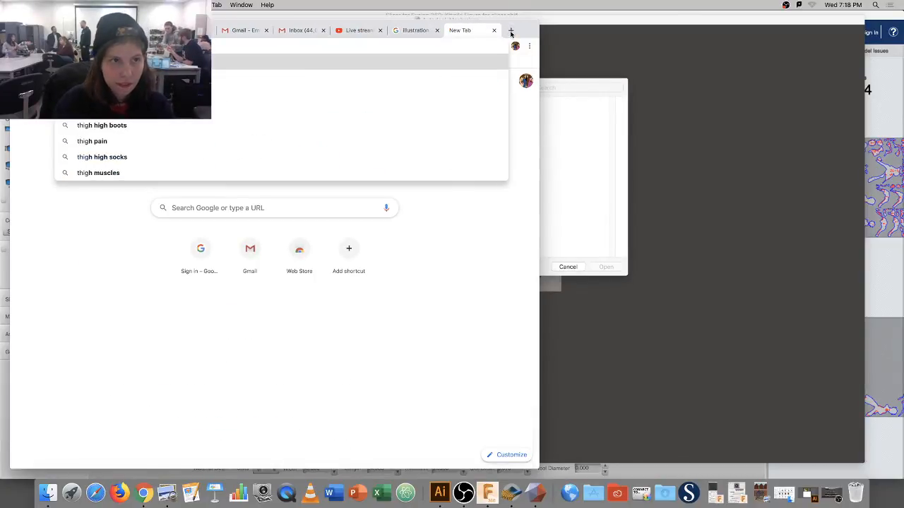
key(Down)
key(Return)
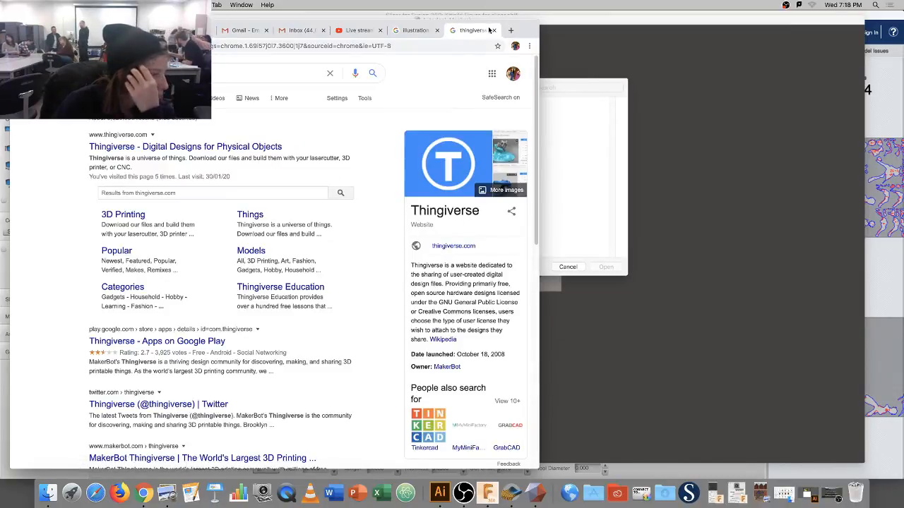
click(232, 150)
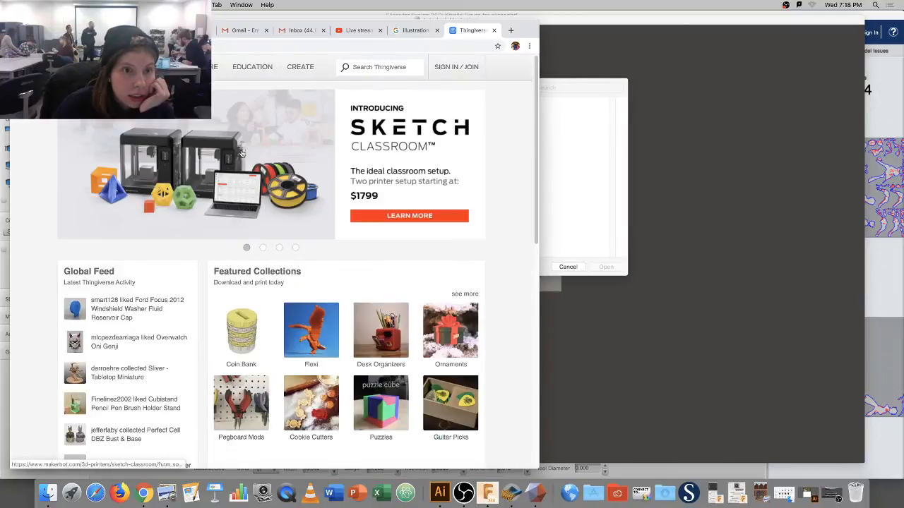
Search Thingiverse for 'dragon head' and download dragonhead.stl from the Dragon Head page.
click(385, 71)
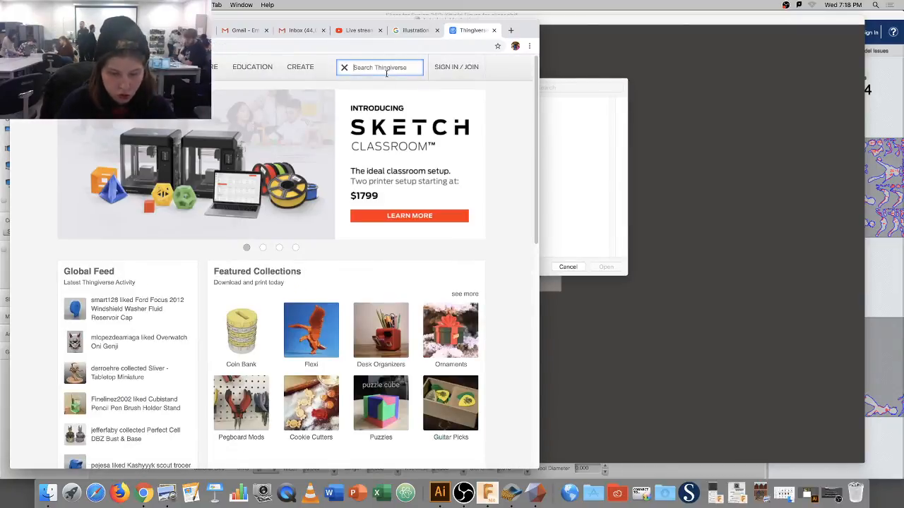
text(dragon head)
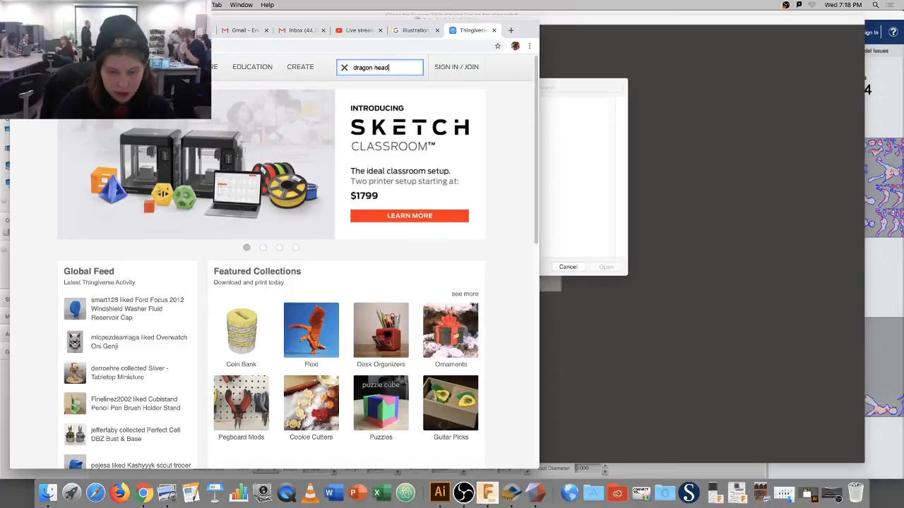
key(Return)
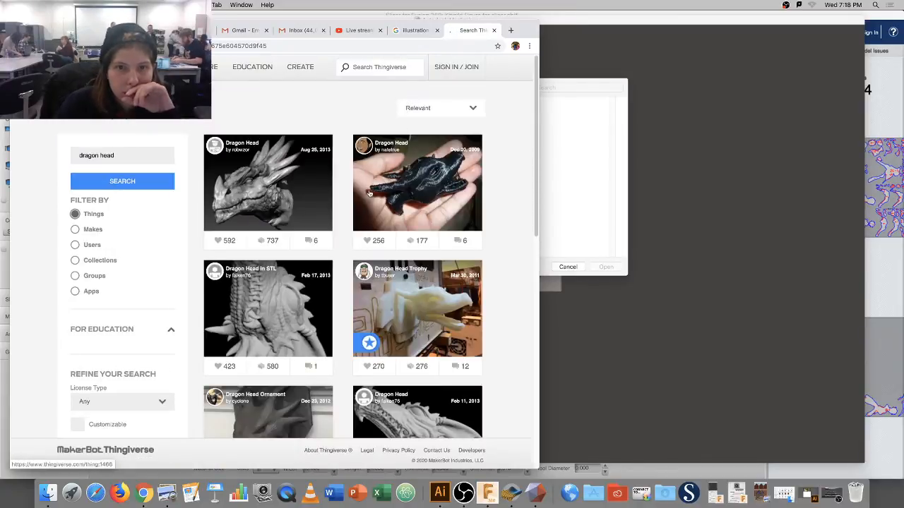
click(420, 182)
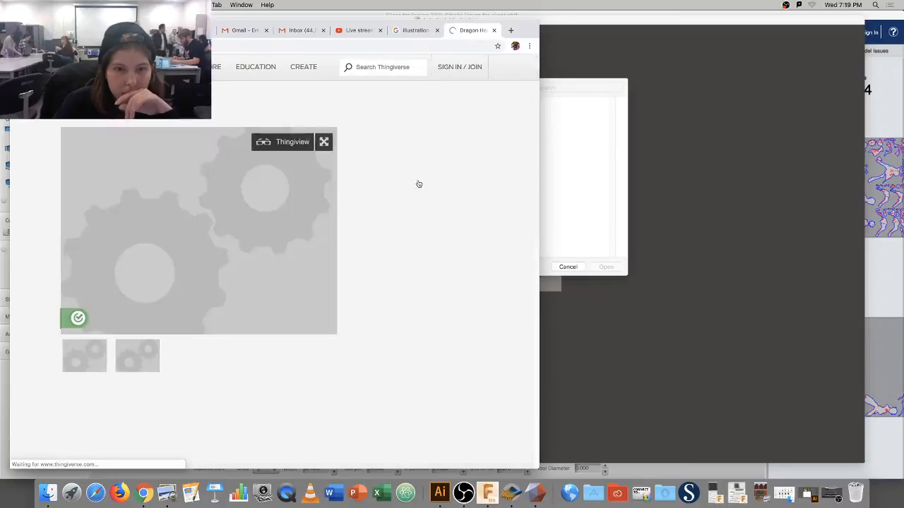
scroll(265, 318, down, 5)
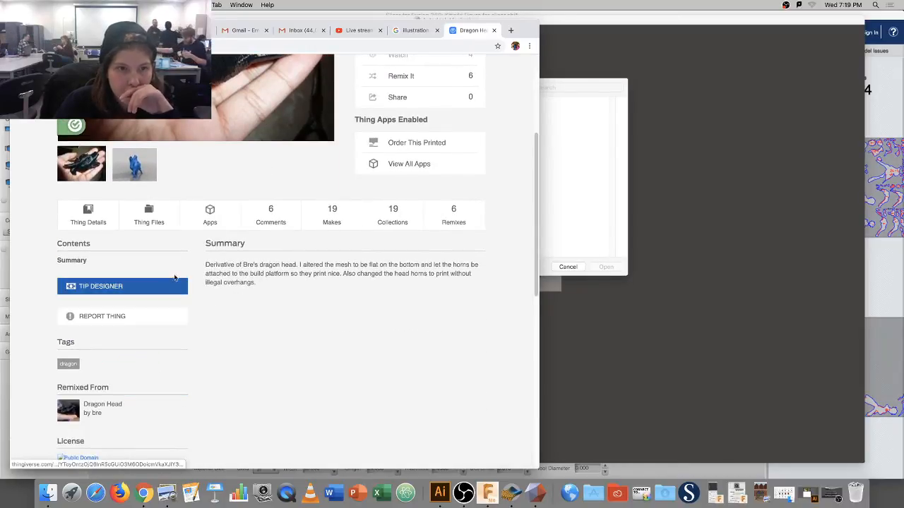
click(153, 230)
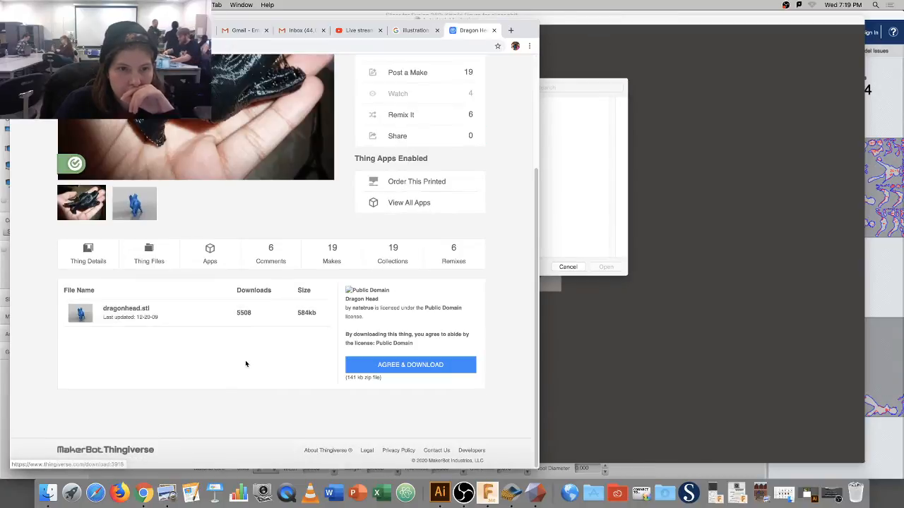
click(265, 322)
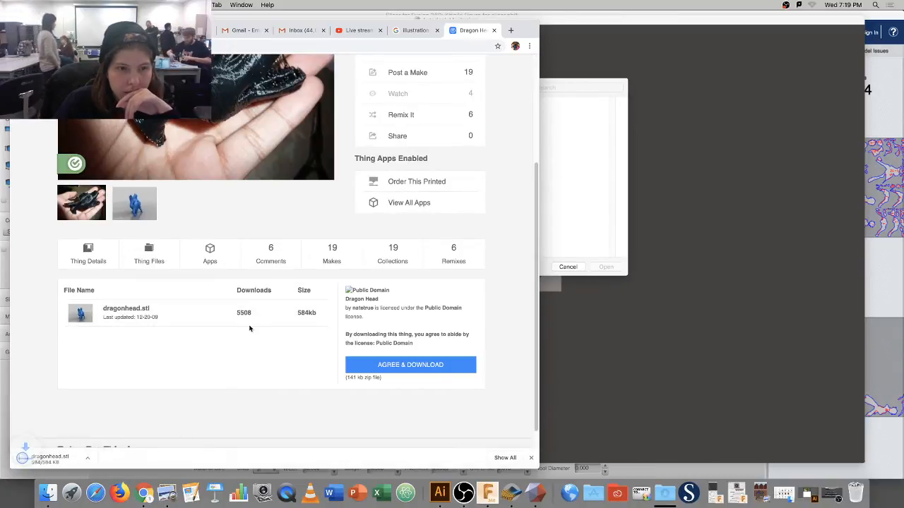
scroll(259, 154, up, 4)
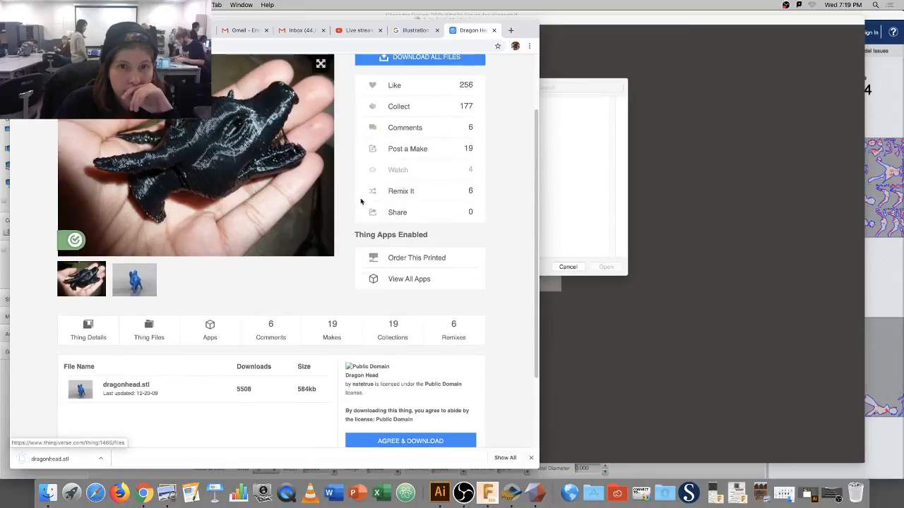
Search Thingiverse for 'sword art online' and open the Excalibur model page.
click(391, 68)
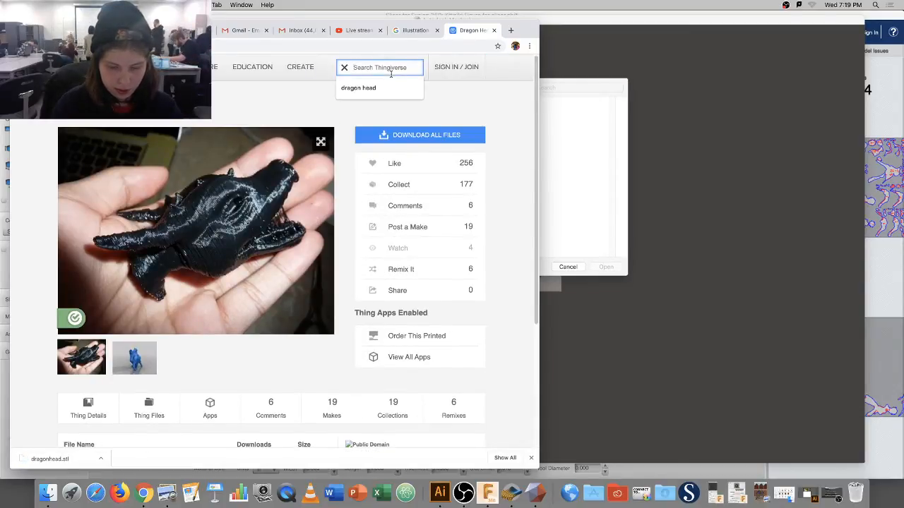
text(sword art o)
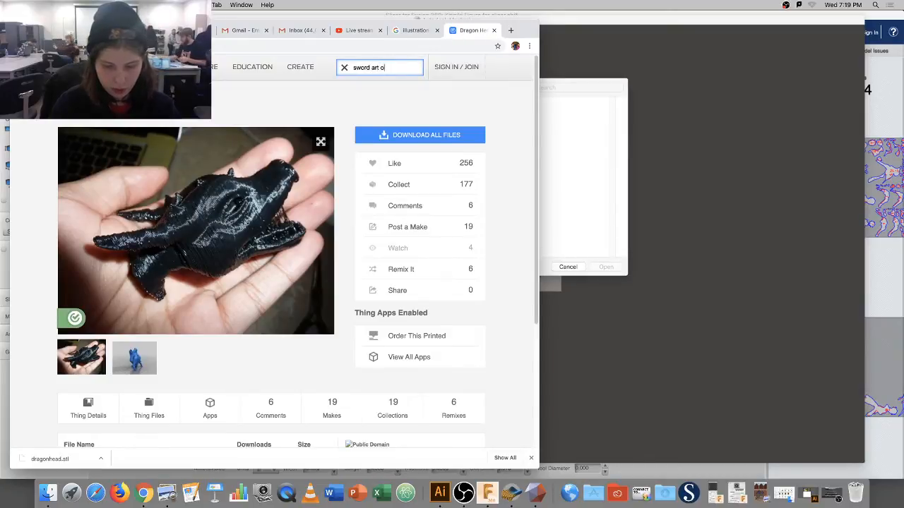
text(nline)
key(Return)
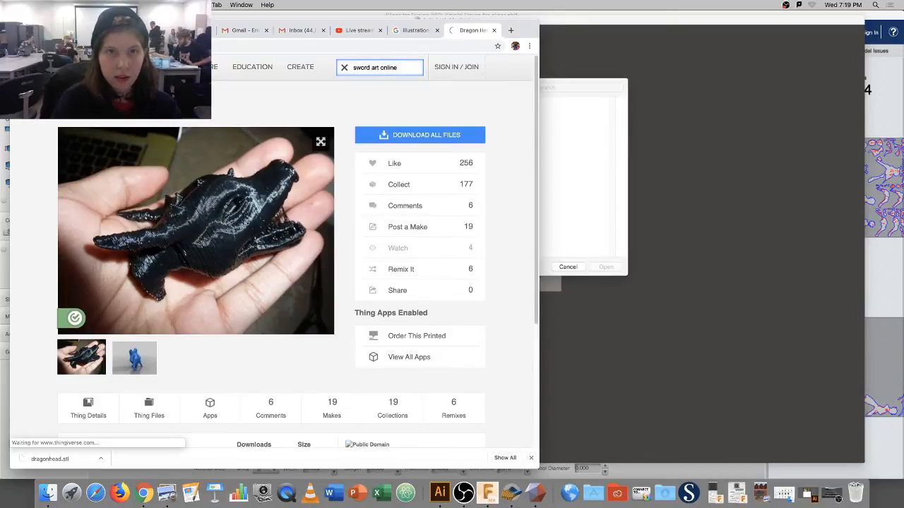
scroll(435, 278, down, 1)
scroll(435, 277, down, 5)
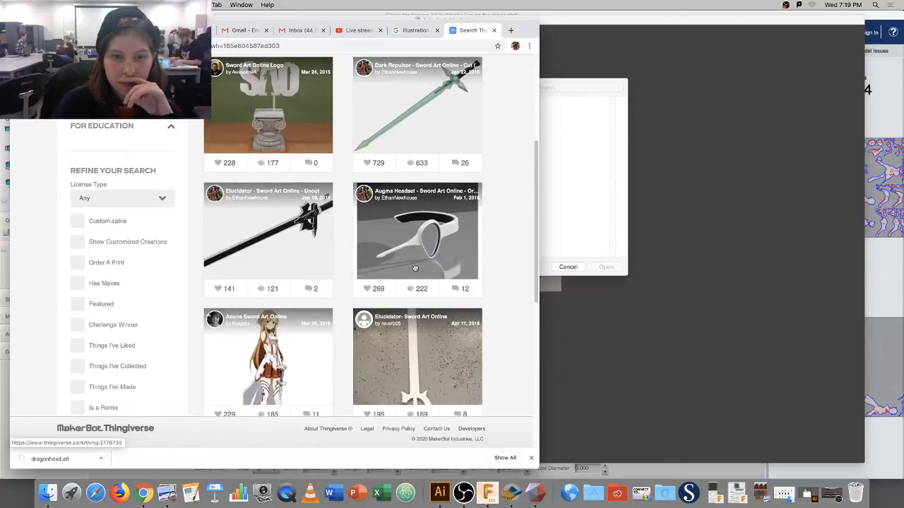
scroll(395, 240, down, 3)
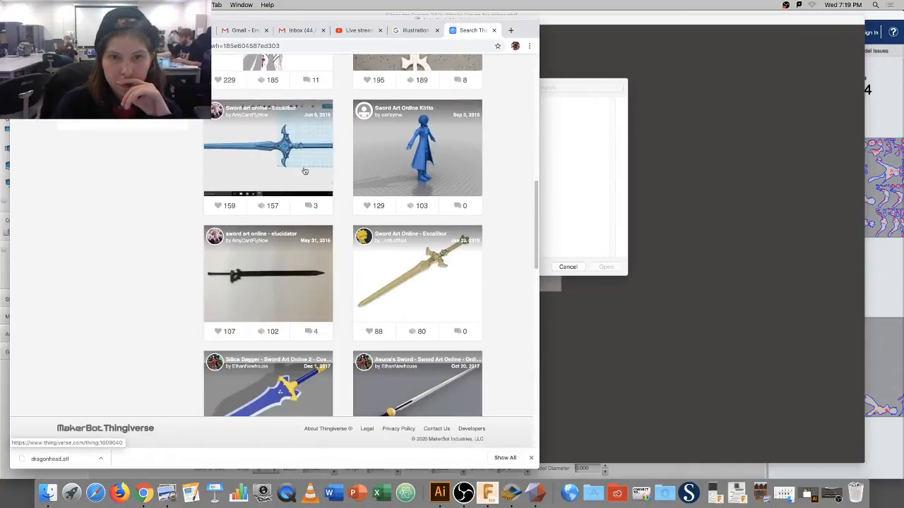
click(305, 170)
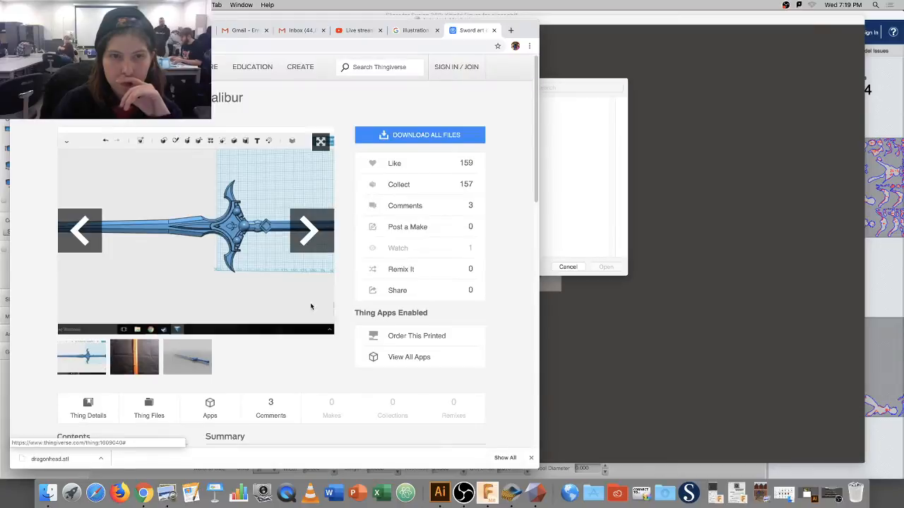
Download the newer 38 MB excalibur.stl from Thing Files and minimize Chrome.
scroll(209, 307, down, 1)
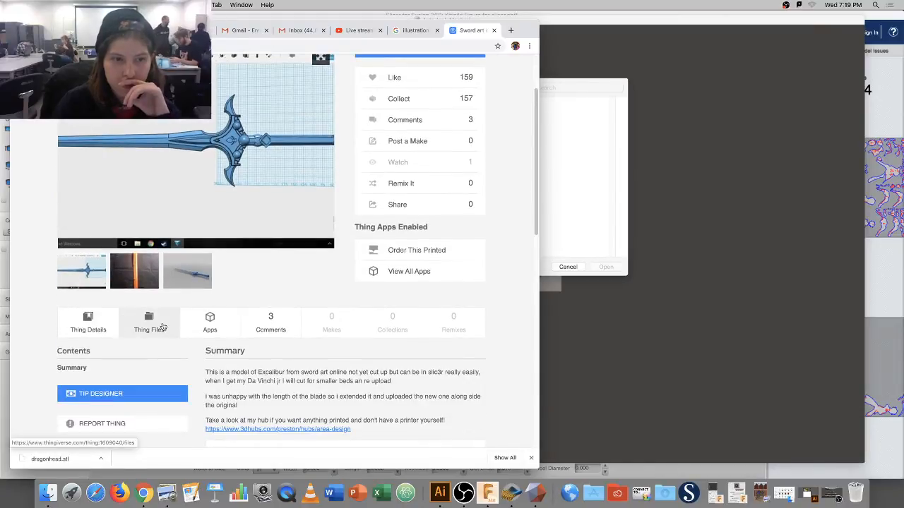
click(161, 326)
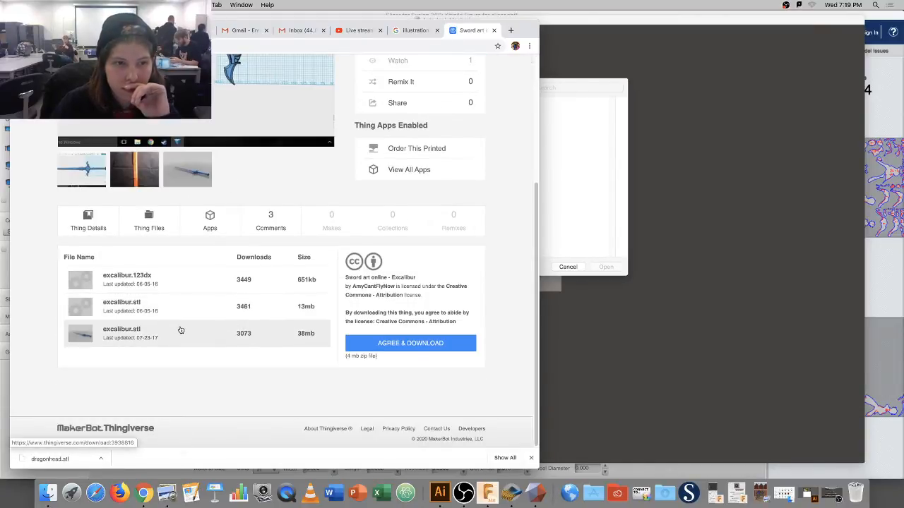
click(180, 330)
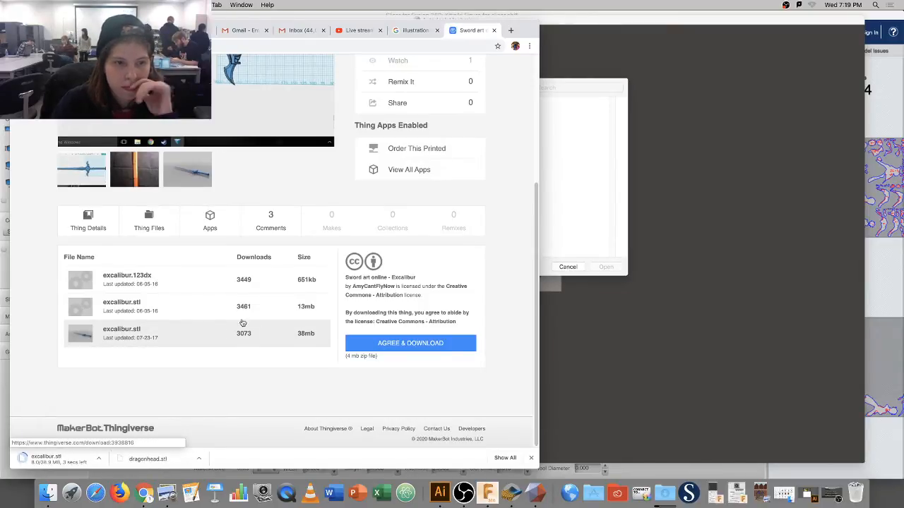
click(28, 30)
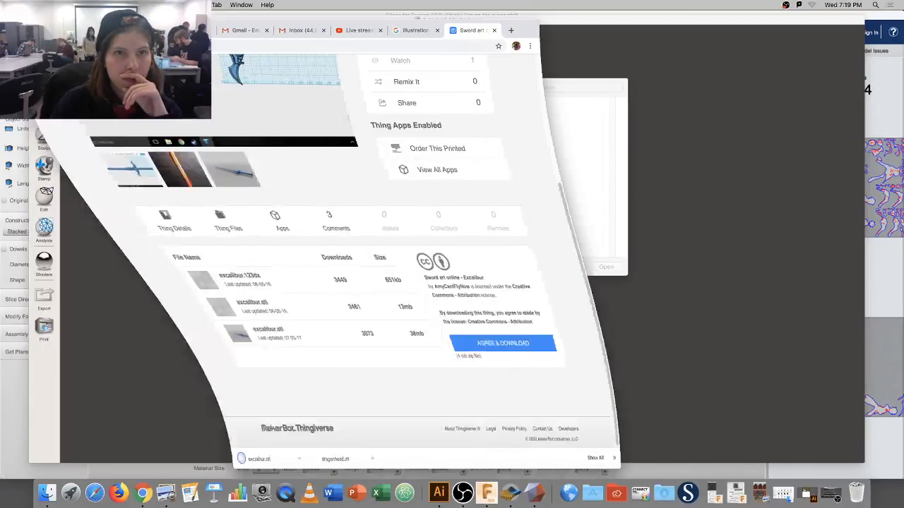
Import excalibur.stl and dragonhead.stl together from Downloads and orbit to see both.
click(384, 107)
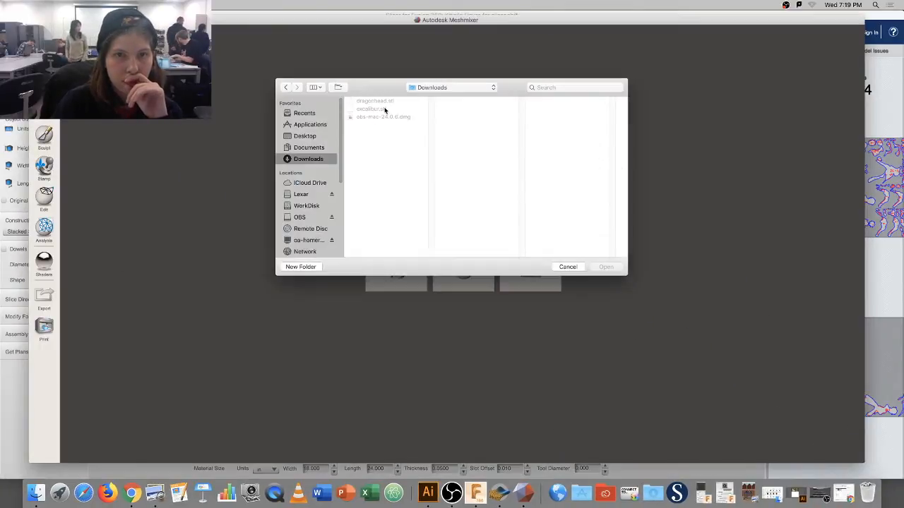
click(382, 110)
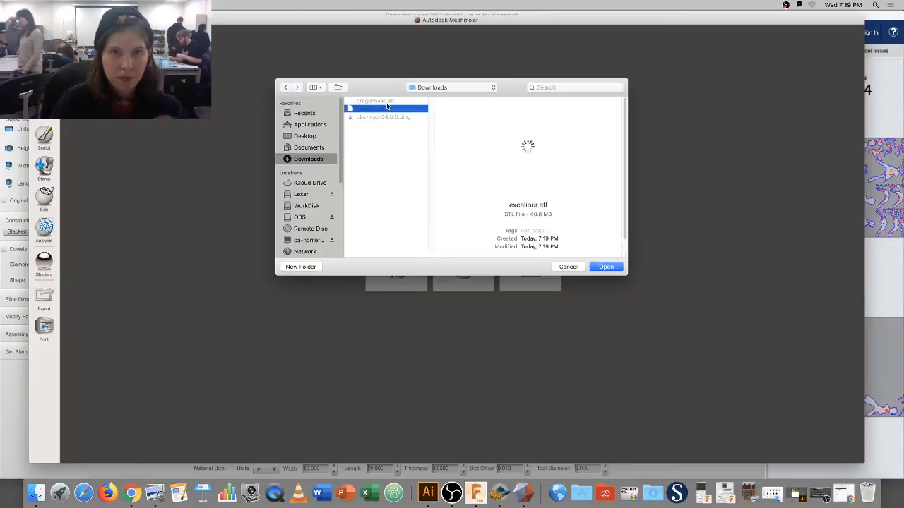
shift+click(387, 104)
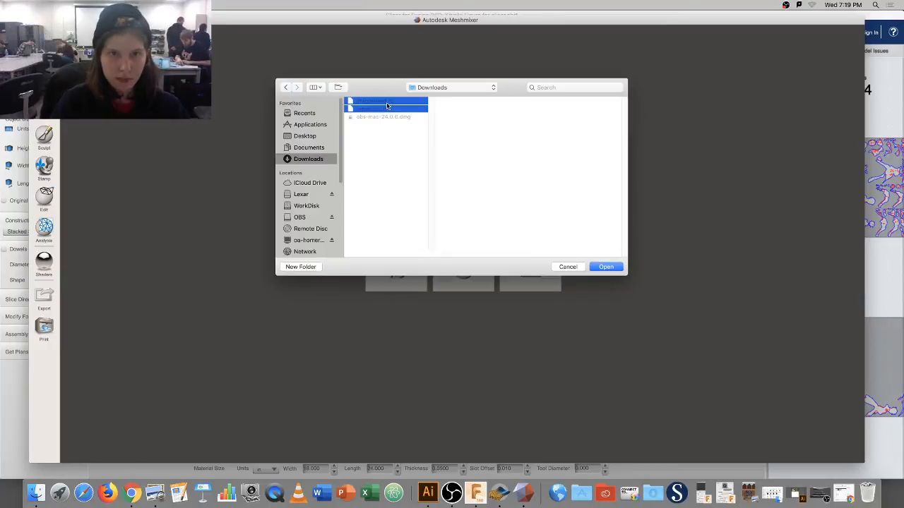
click(607, 268)
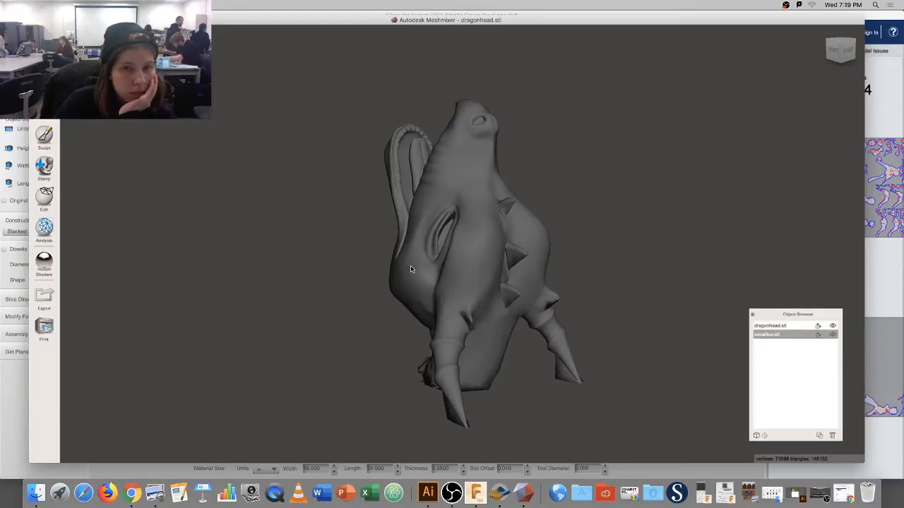
scroll(354, 293, down, 5)
scroll(354, 293, down, 3)
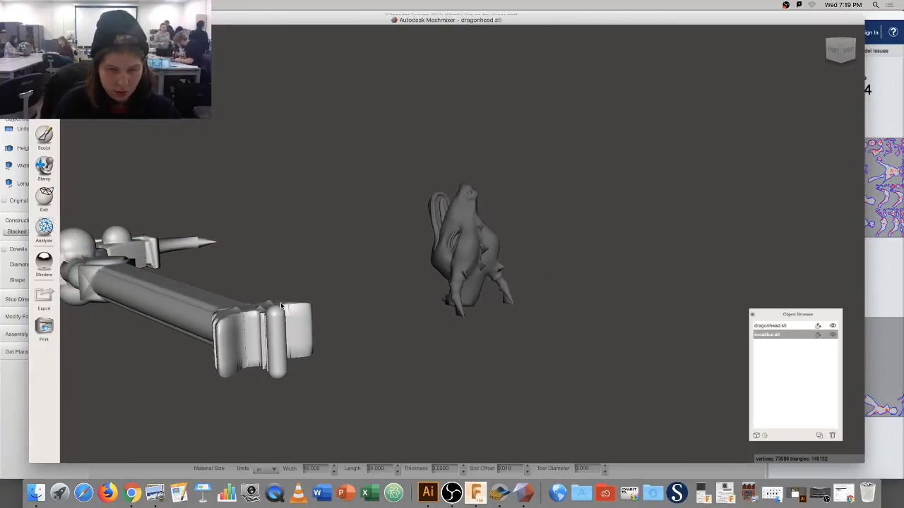
right_drag(285, 302, 329, 173)
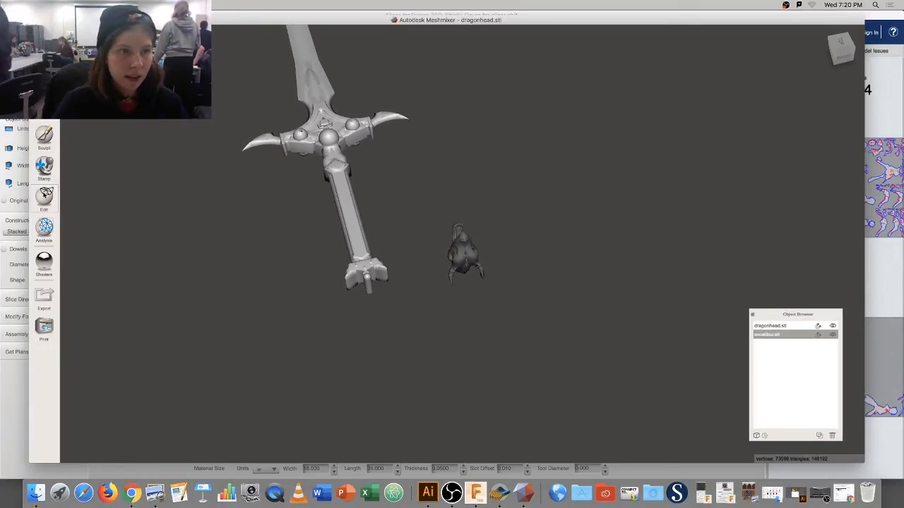
Scale excalibur.stl down to about 0.22 and place it beside the dragon head.
mouse_move(44, 197)
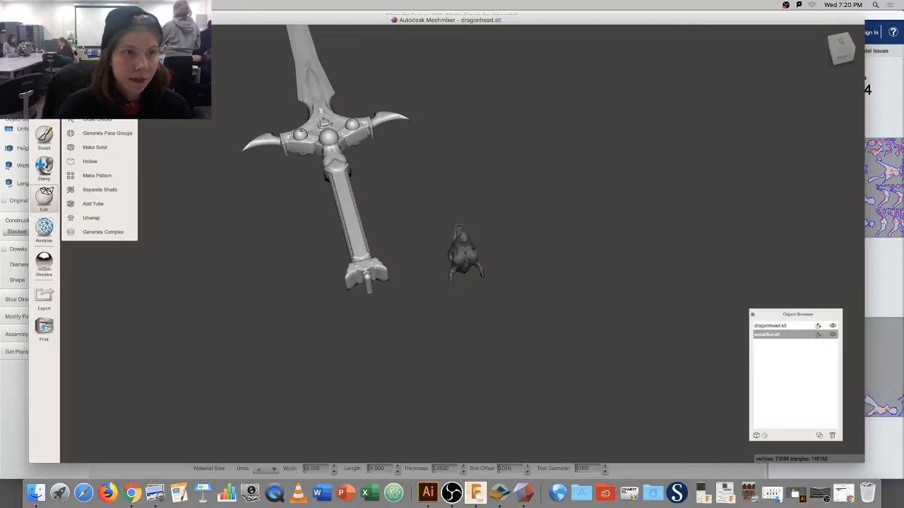
click(95, 63)
drag(300, 34, 344, 243)
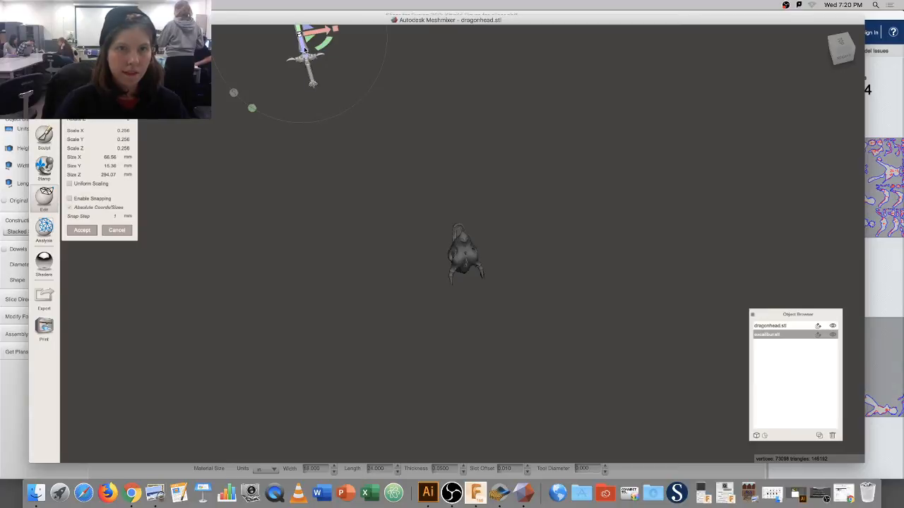
drag(305, 49, 359, 272)
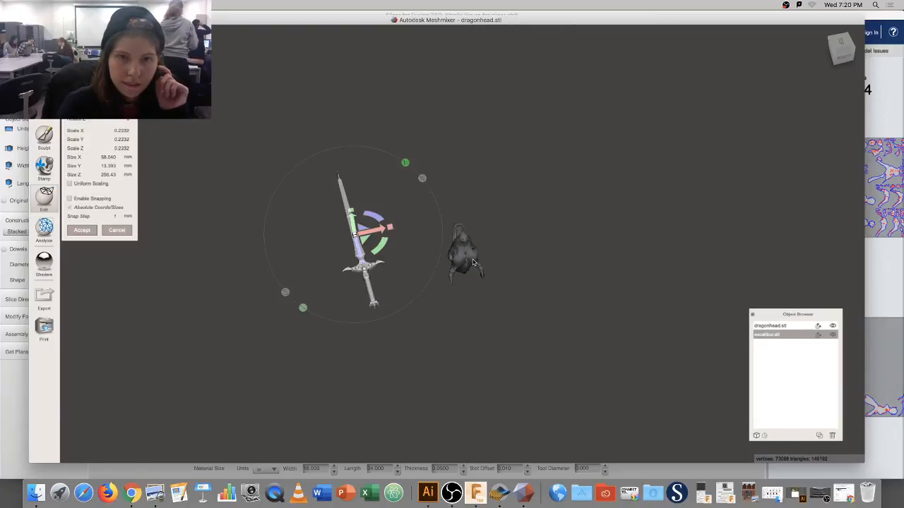
click(88, 230)
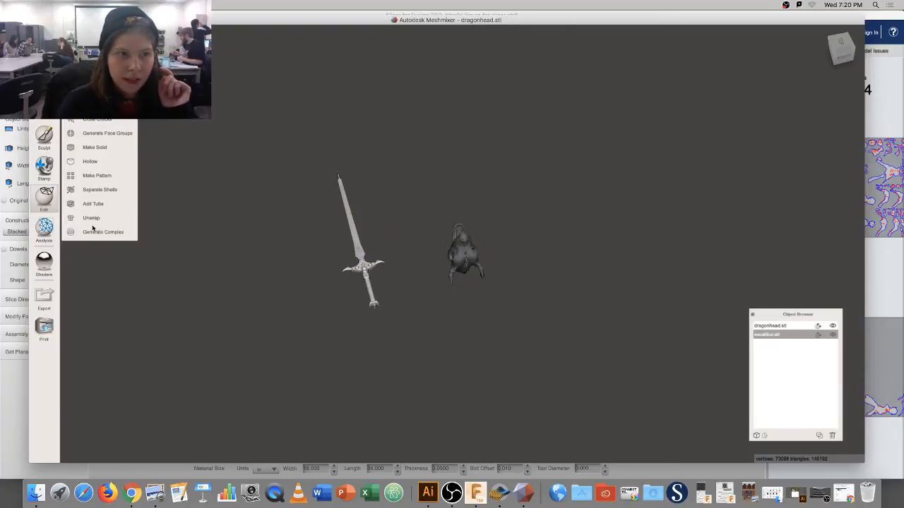
click(468, 258)
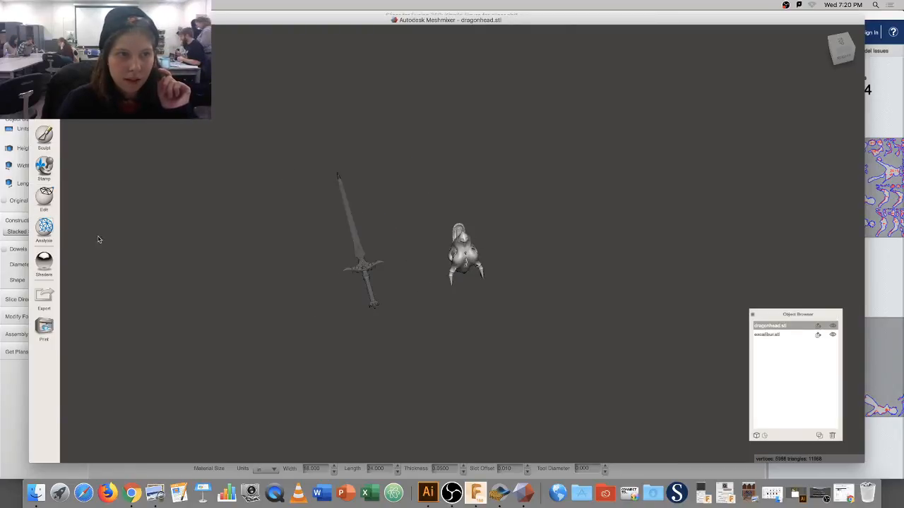
Transform the dragon head, rotating it about 16 degrees and moving it toward the sword.
click(44, 196)
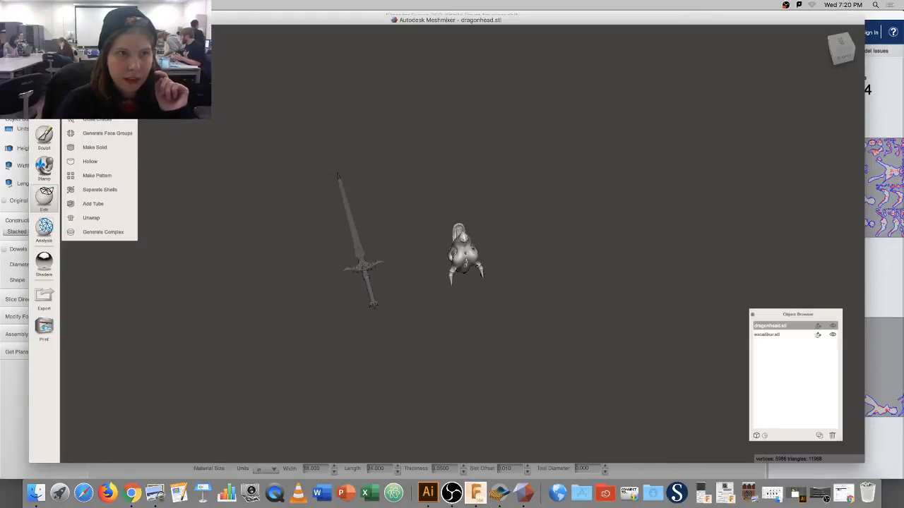
key(t)
right_drag(478, 243, 432, 248)
drag(433, 249, 497, 210)
drag(466, 256, 433, 200)
right_drag(451, 203, 606, 269)
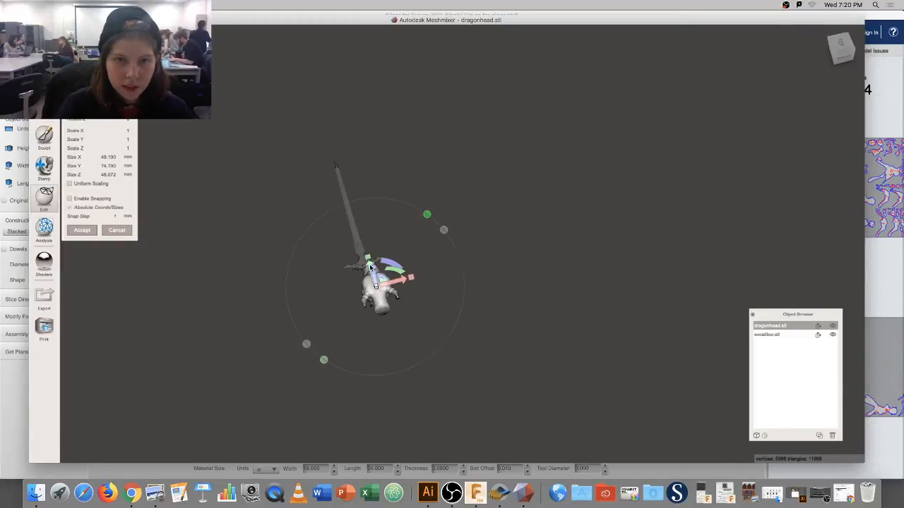
Slide the dragon head up along the sword, undoing an accidental vertical stretch.
drag(369, 264, 358, 244)
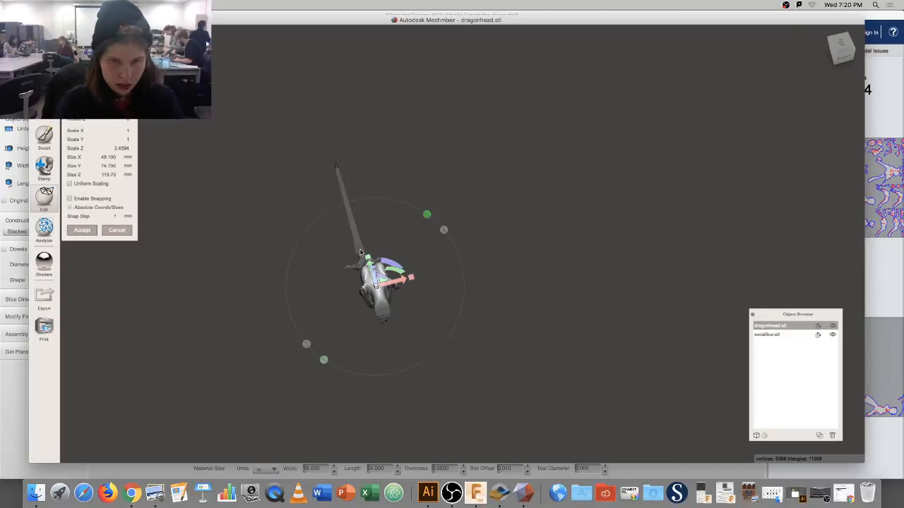
key(super+z)
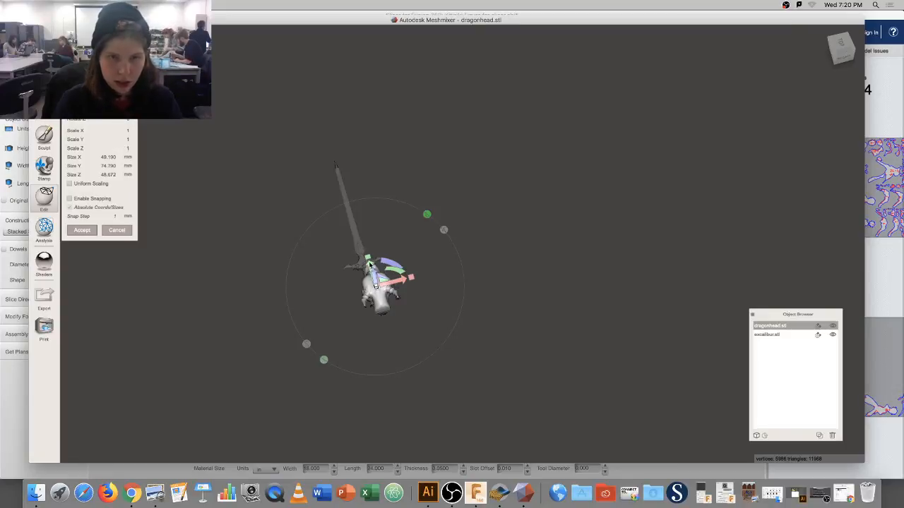
drag(369, 265, 360, 233)
right_drag(362, 233, 482, 265)
drag(433, 330, 432, 385)
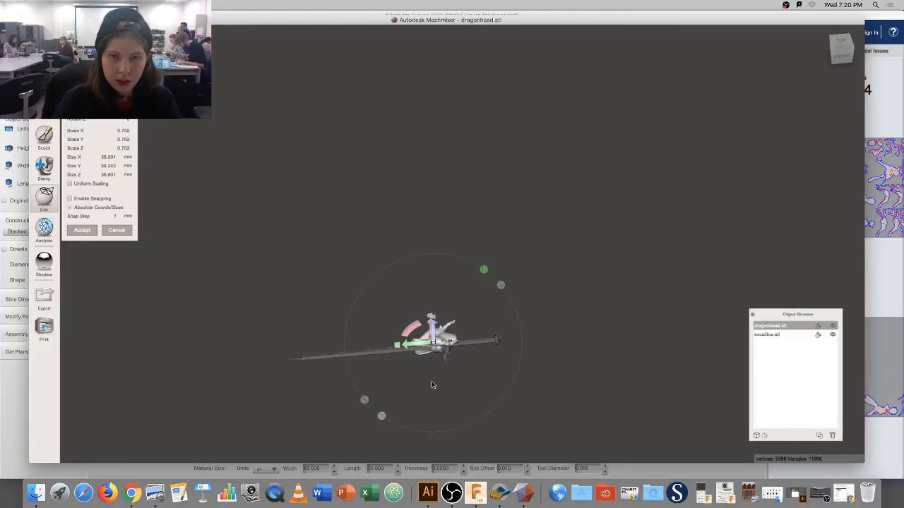
drag(434, 343, 440, 378)
right_drag(440, 379, 383, 280)
mouse_move(390, 256)
mouse_down()
mouse_move(360, 264)
mouse_move(380, 265)
mouse_up()
right_drag(380, 265, 502, 285)
From a front view, nudge the dragon head into place on the sword's hilt.
right_drag(470, 357, 459, 324)
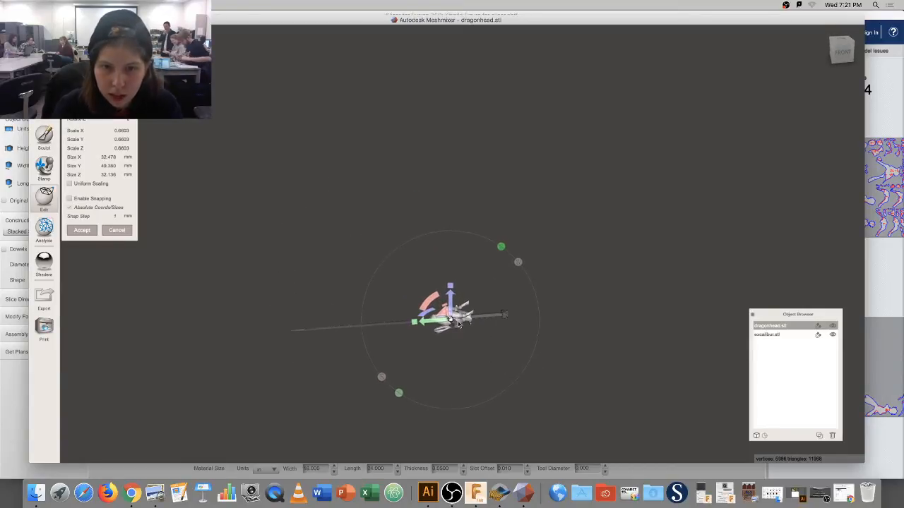
scroll(459, 324, up, 10)
right_drag(454, 388, 449, 359)
drag(430, 308, 430, 298)
right_drag(448, 330, 447, 345)
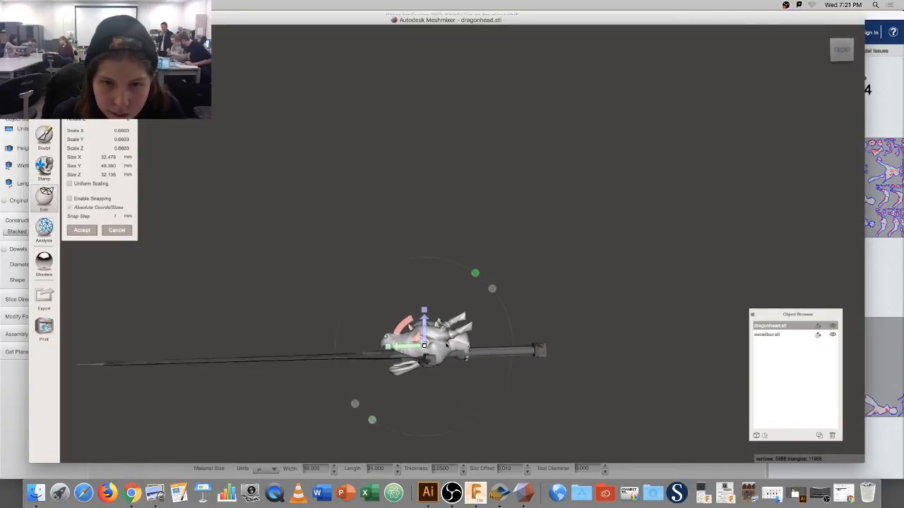
middle_drag(446, 347, 444, 369)
drag(409, 368, 408, 368)
right_drag(408, 367, 357, 389)
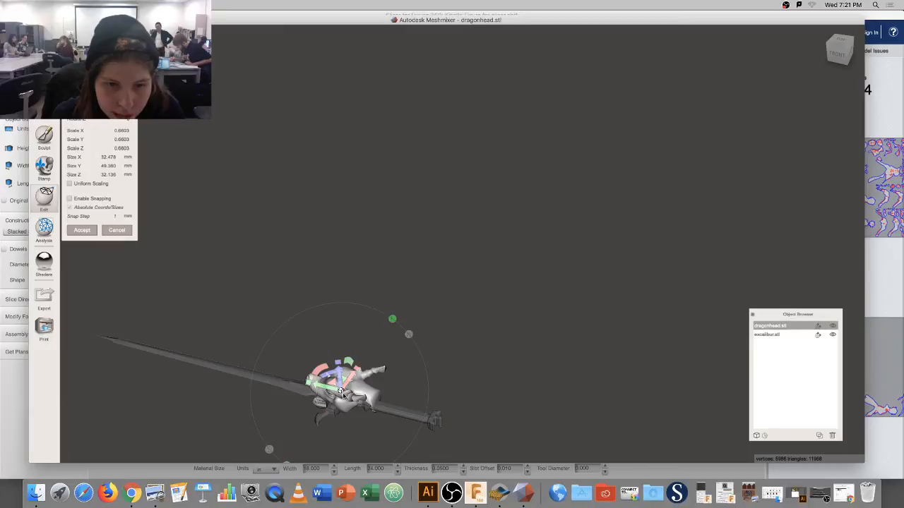
Shrink the dragon head to about 0.5 scale and accept the transform.
drag(341, 392, 340, 420)
right_drag(340, 419, 306, 412)
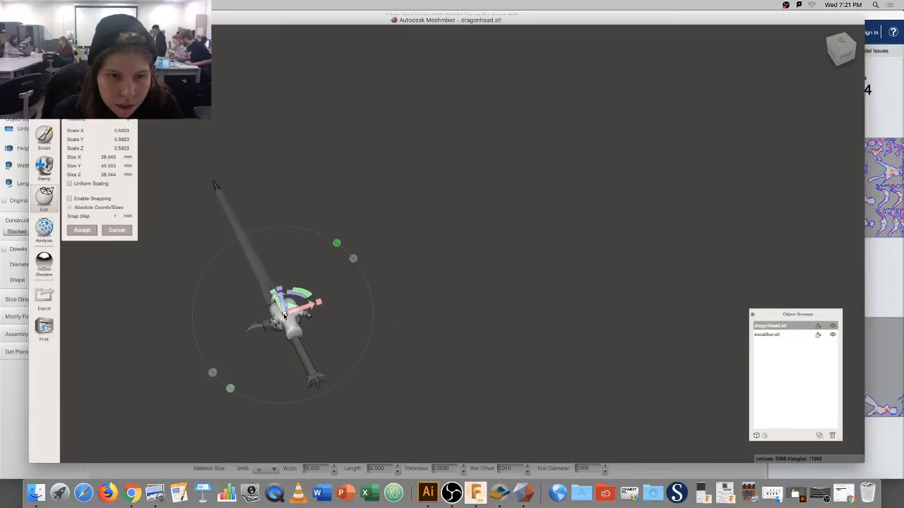
drag(286, 315, 293, 343)
right_drag(294, 342, 401, 280)
right_drag(412, 331, 406, 329)
middle_drag(405, 329, 406, 338)
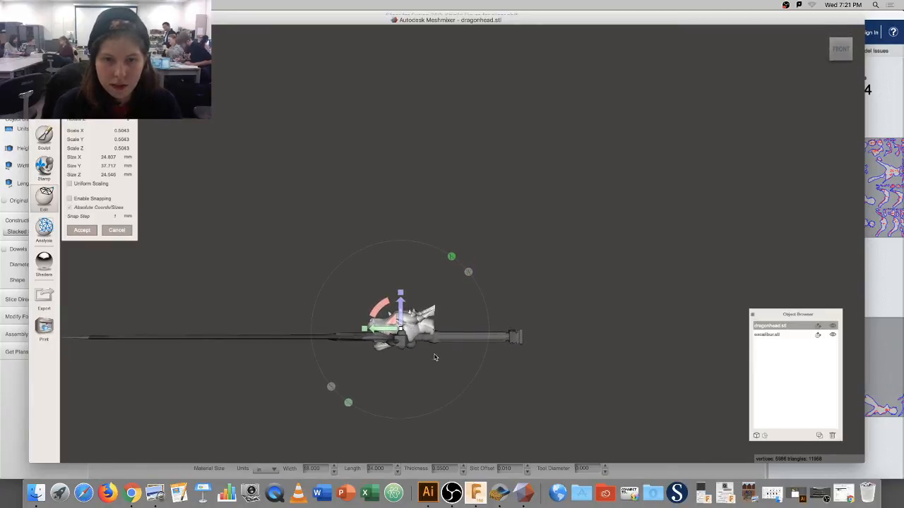
click(90, 233)
right_drag(392, 318, 296, 300)
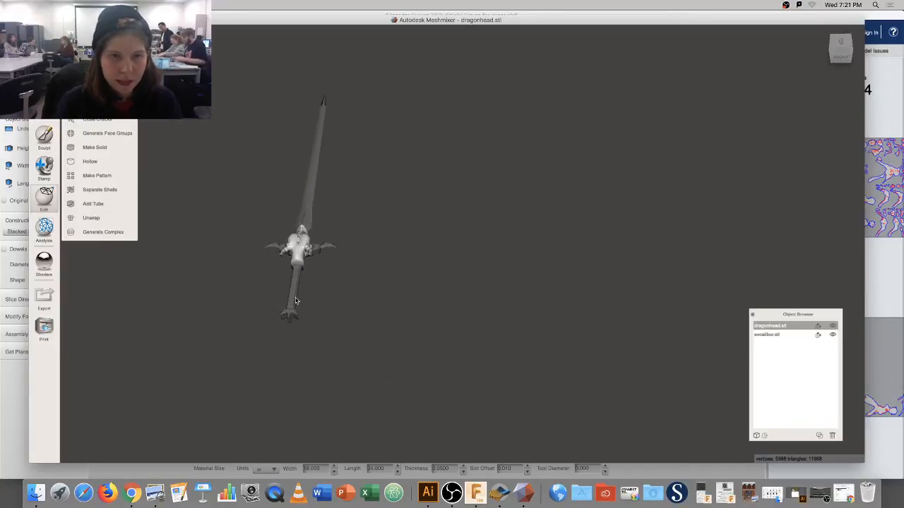
Select the sword and dragon head together and scale both as one to 0.55.
shift+click(298, 286)
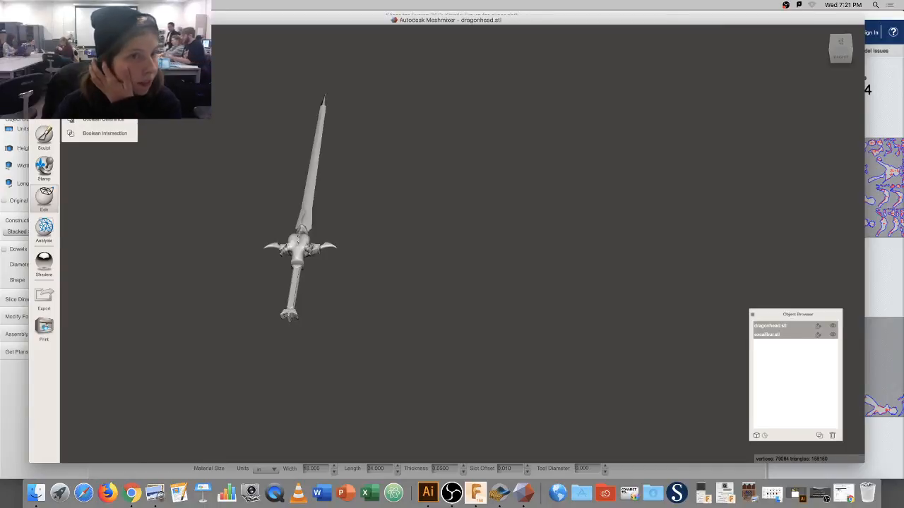
key(t)
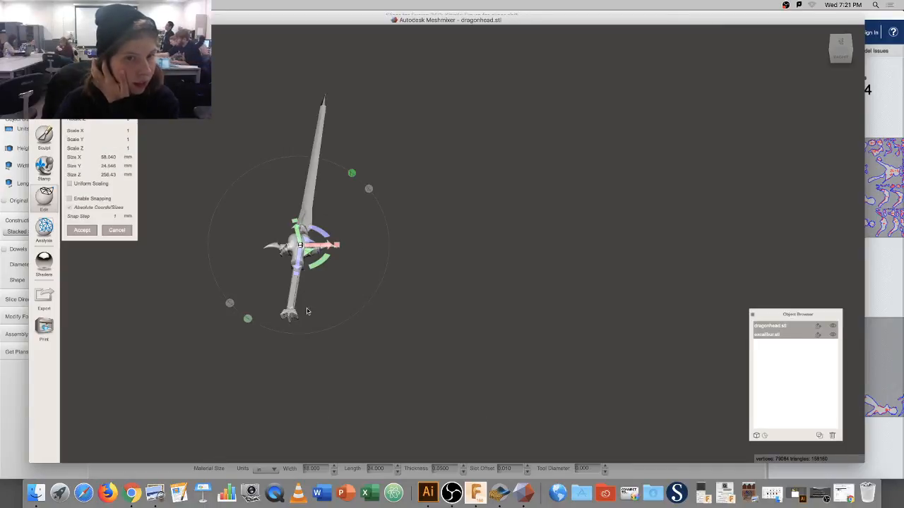
drag(300, 245, 367, 414)
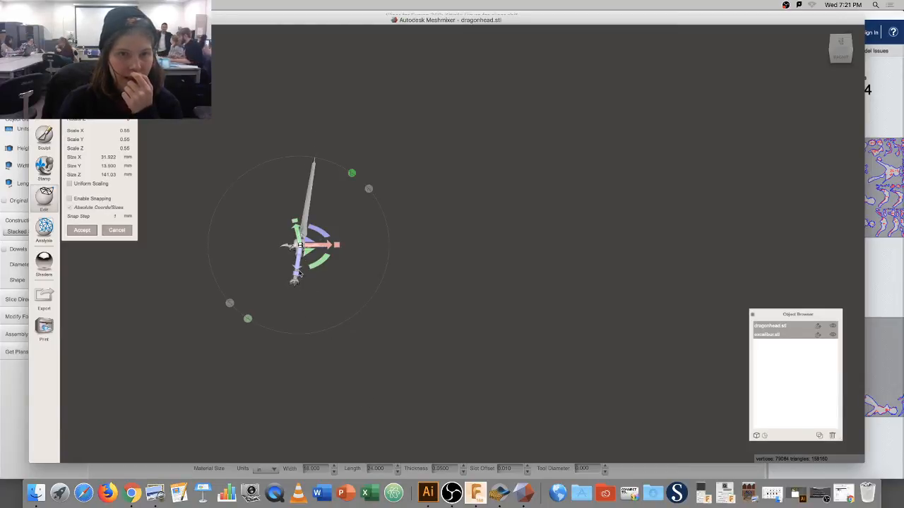
drag(300, 274, 337, 346)
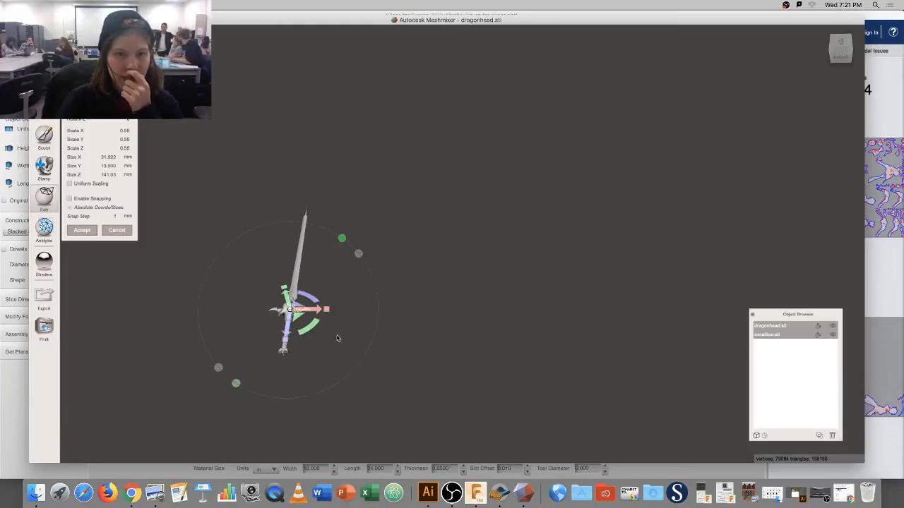
right_drag(337, 339, 438, 286)
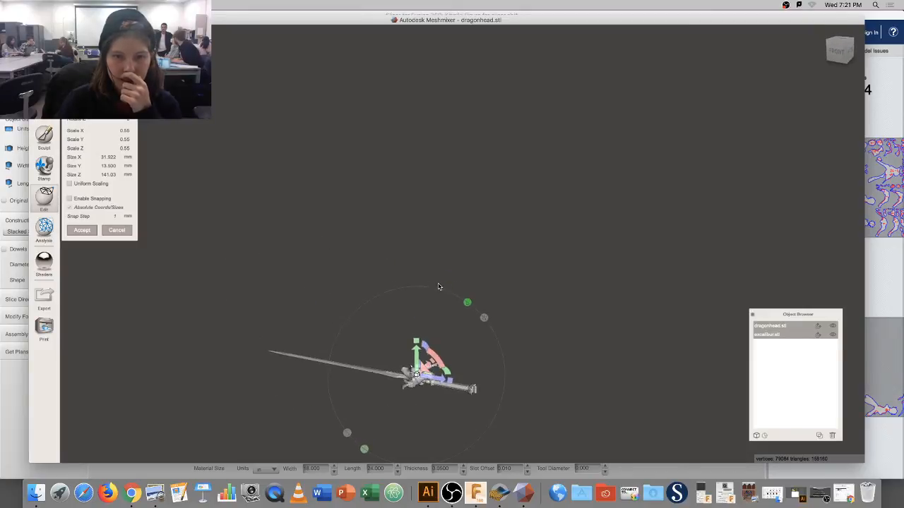
click(93, 233)
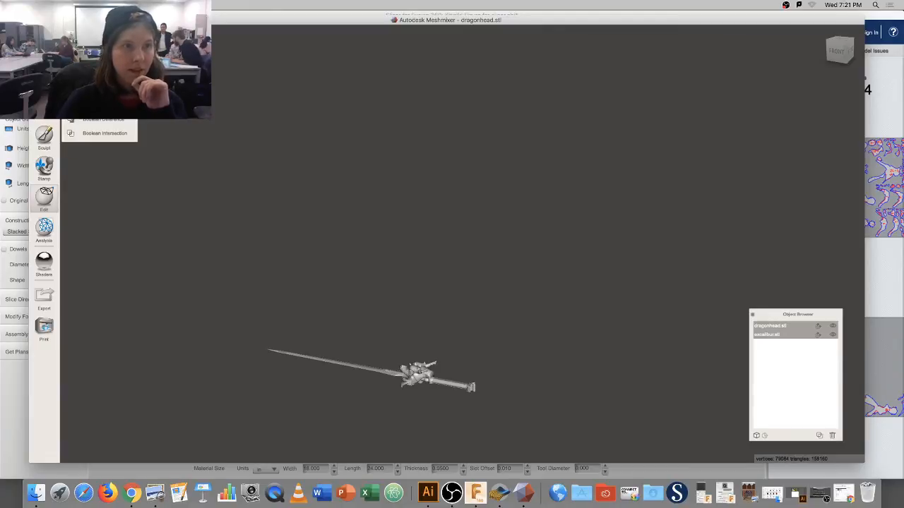
Export the models as OBJ named 'Kitiniki's sword' to Lexar, despite the non-manifold warning.
click(68, 5)
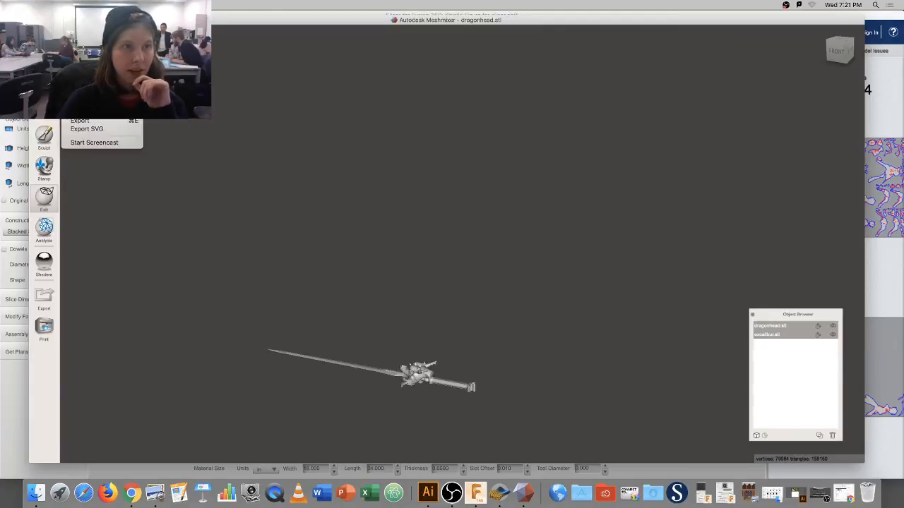
click(102, 120)
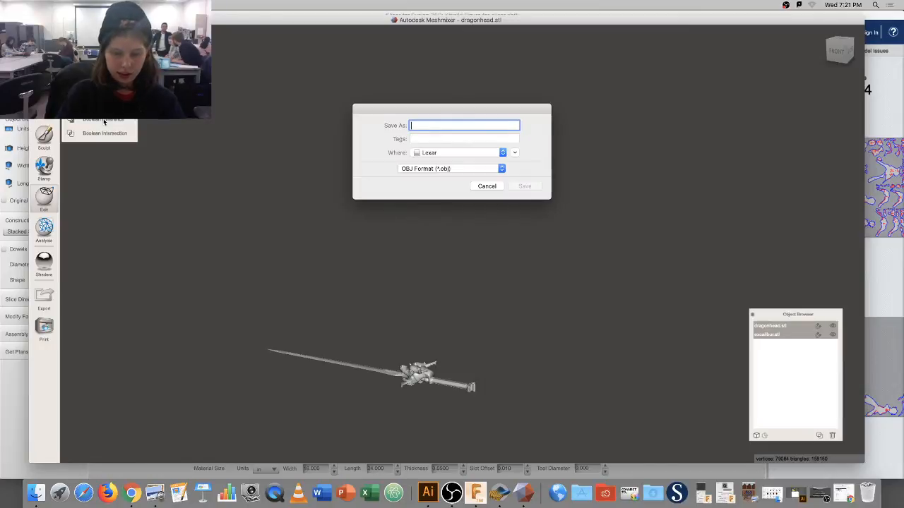
text(Kitnik)
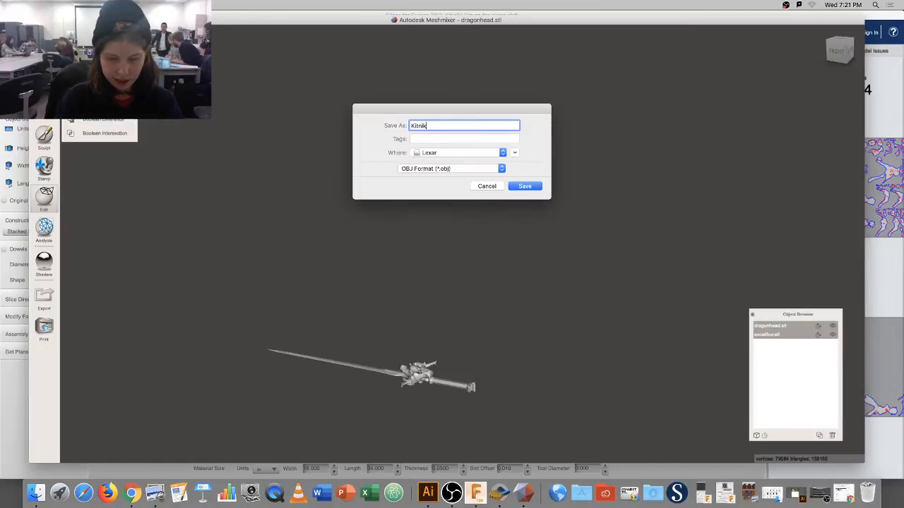
key(BackSpace)
key(BackSpace)
key(BackSpace)
key(BackSpace)
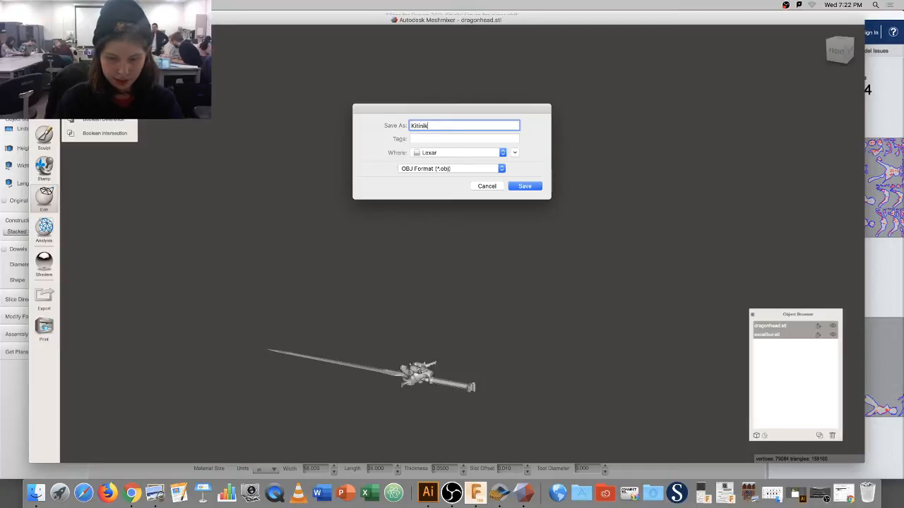
text(iniki's swo)
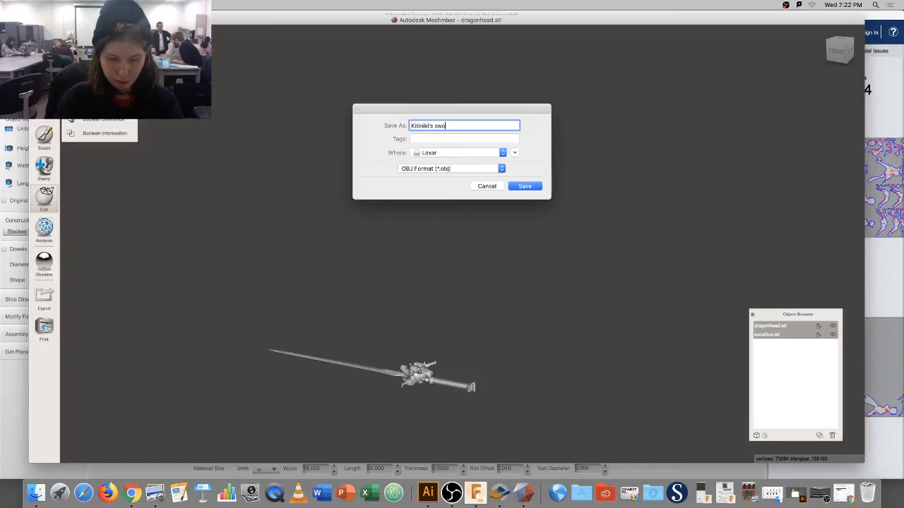
text(rd)
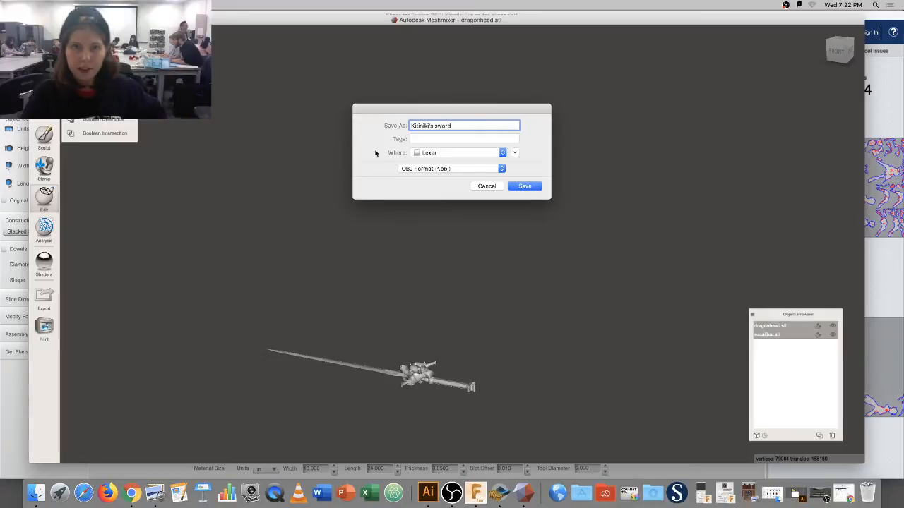
click(524, 185)
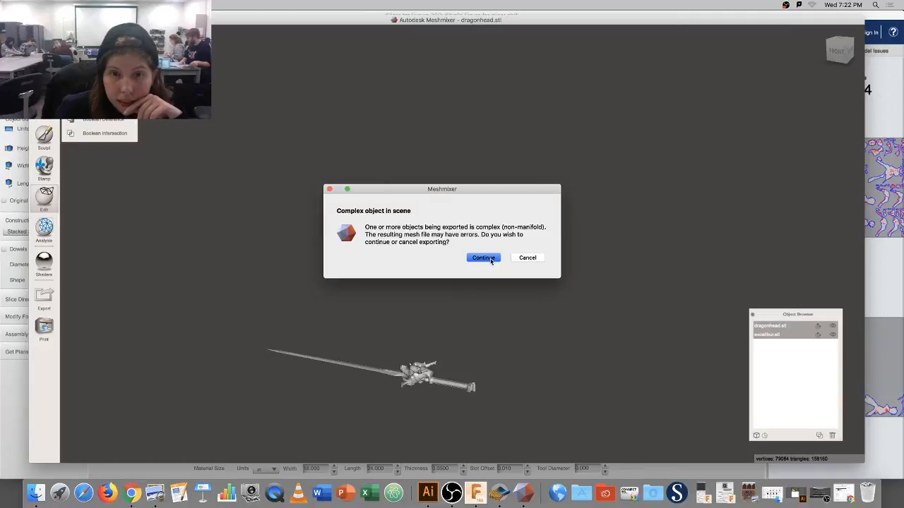
click(483, 257)
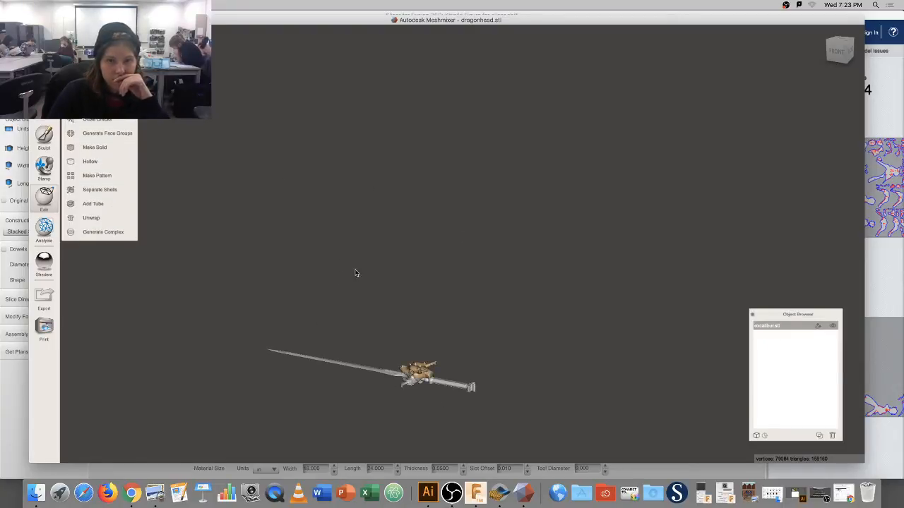
Re-export Kitiniki's sword.obj to Lexar, replacing the earlier copy, then return to Slicer.
click(70, 5)
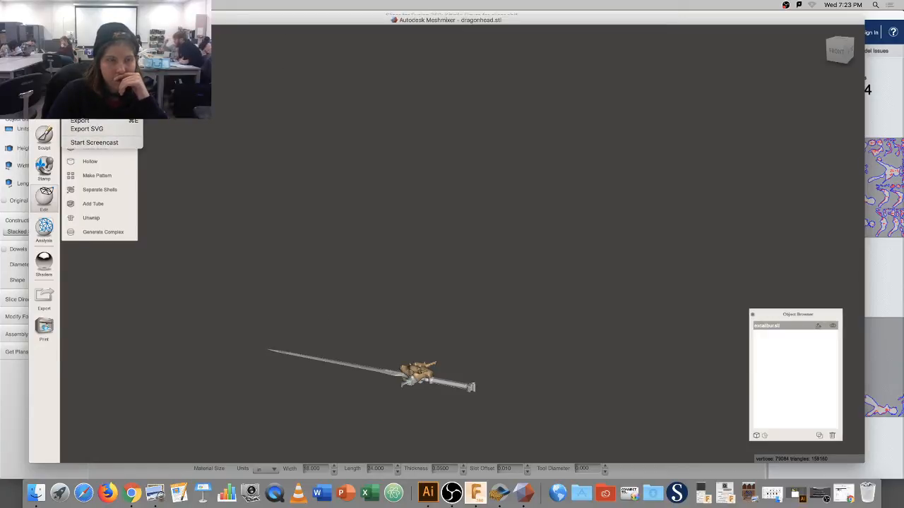
click(80, 121)
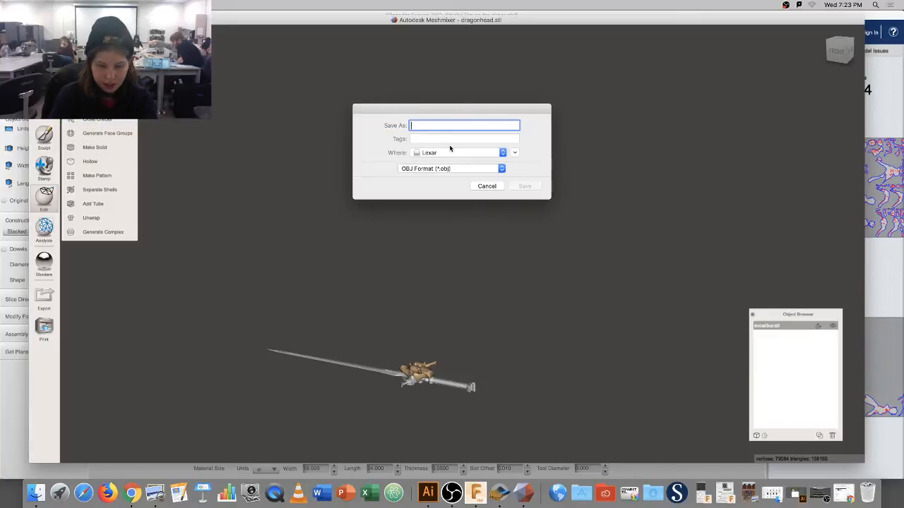
text(Kitinik)
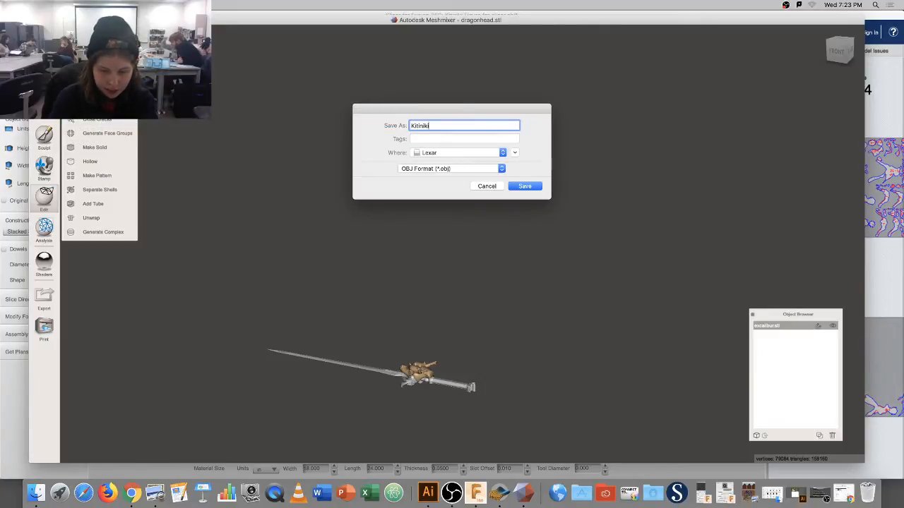
text(i)
text('s sword)
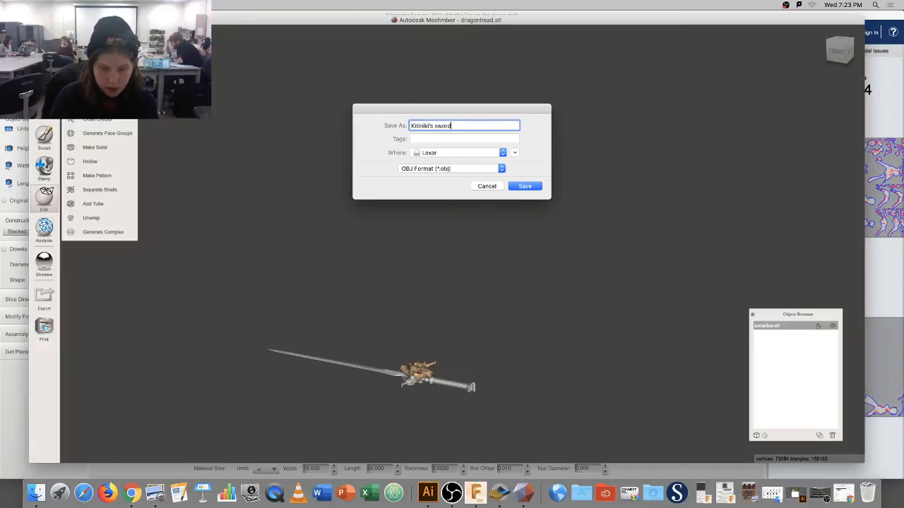
key(Return)
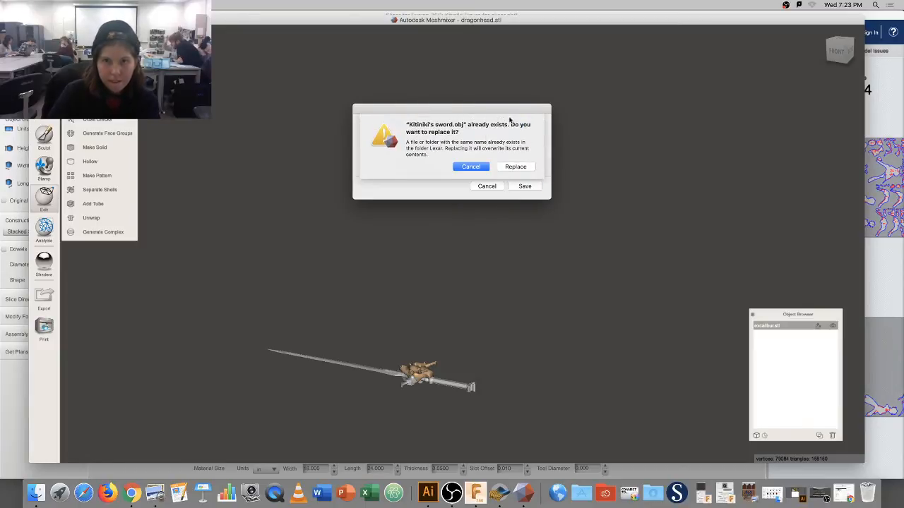
click(524, 168)
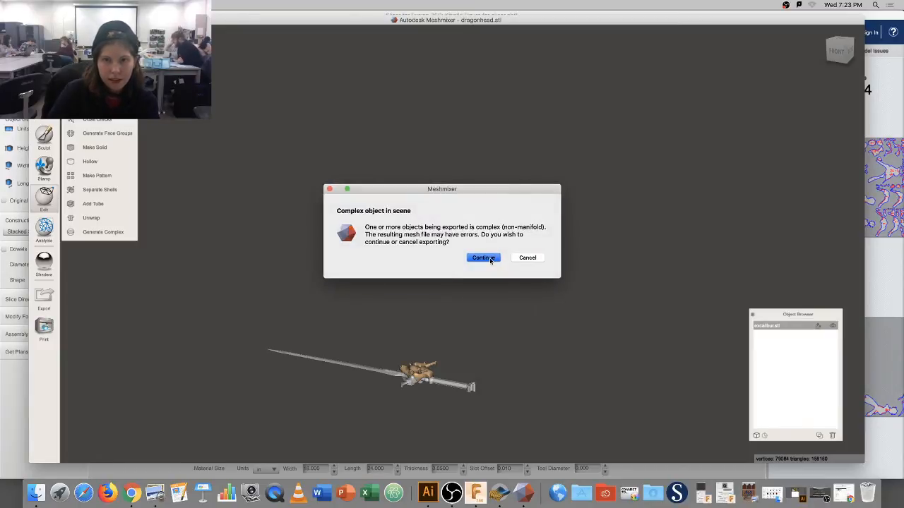
click(490, 259)
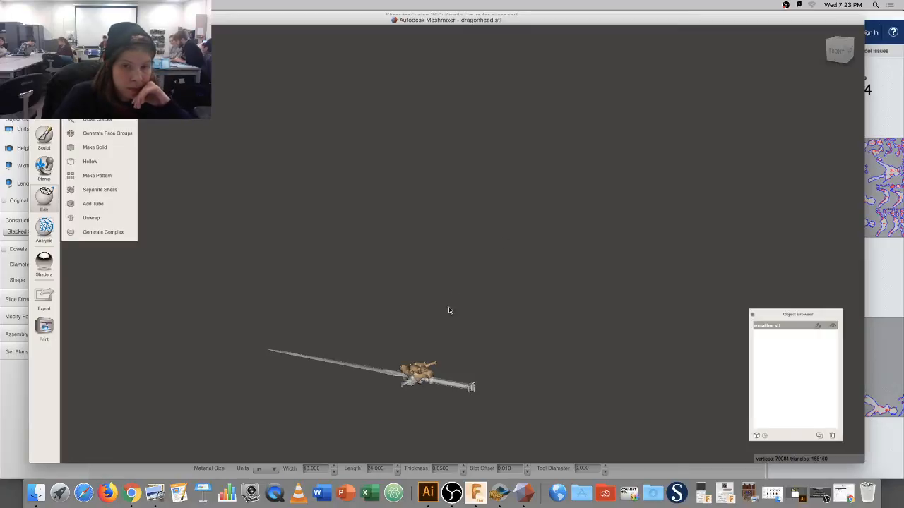
click(501, 492)
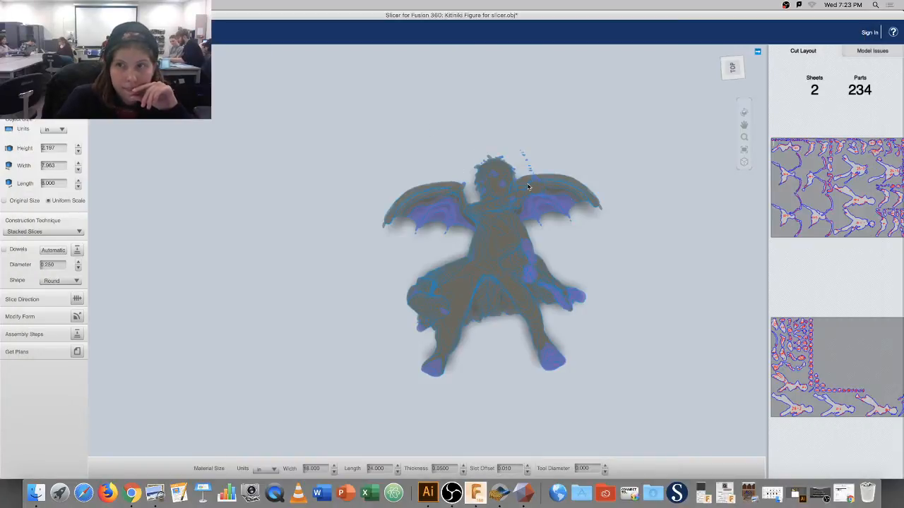
Replace the Untitled name with 'Kitiniki Laser Cut Illustration Board' and save the figurine project to Lexar.
middle_drag(549, 167, 511, 135)
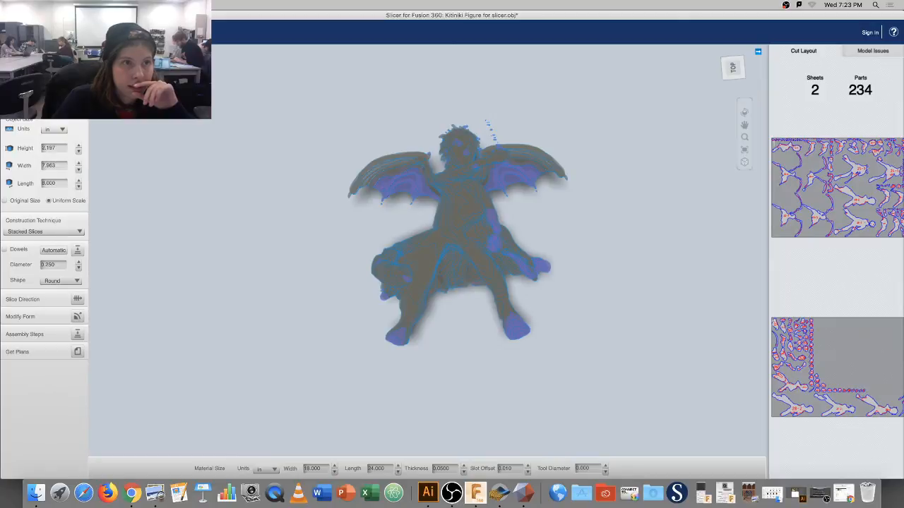
click(25, 15)
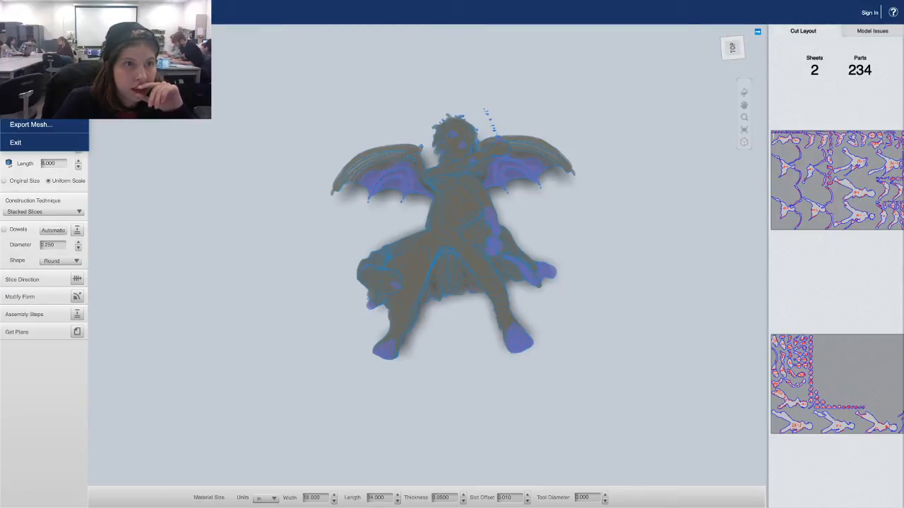
click(27, 107)
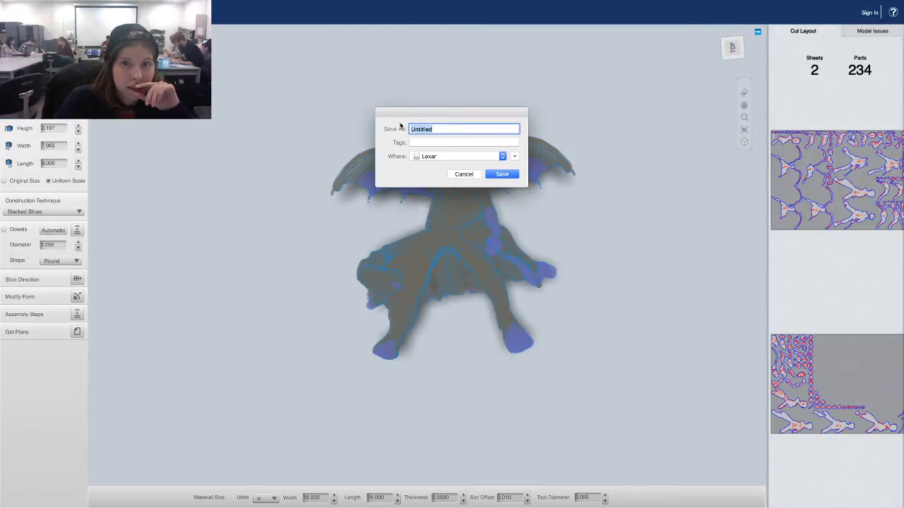
key(BackSpace)
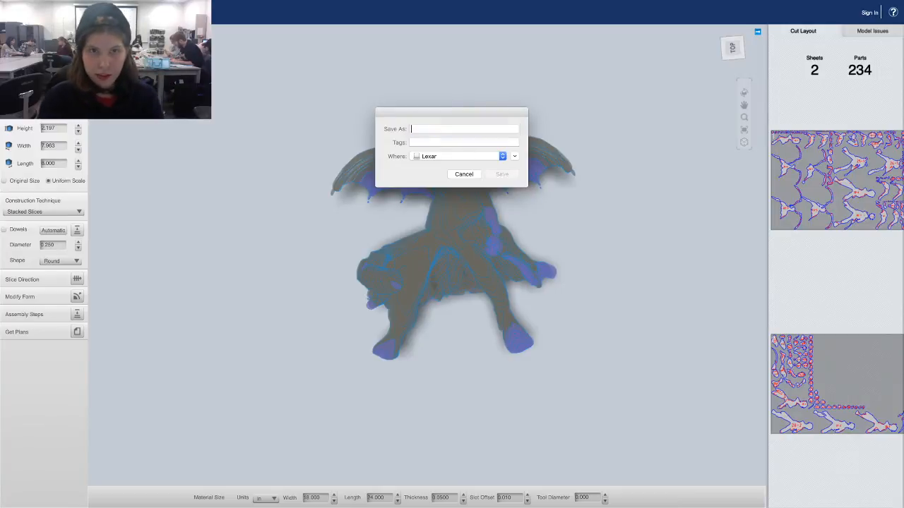
text(ki)
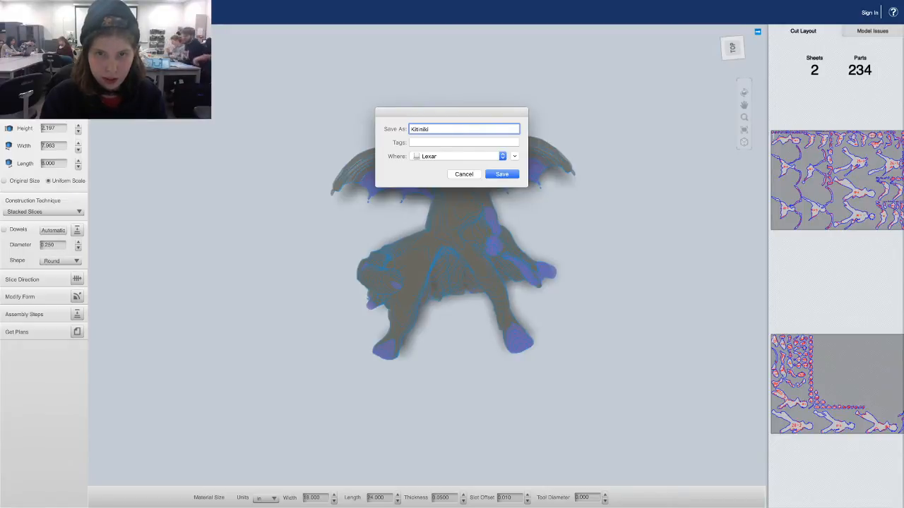
text(Laser)
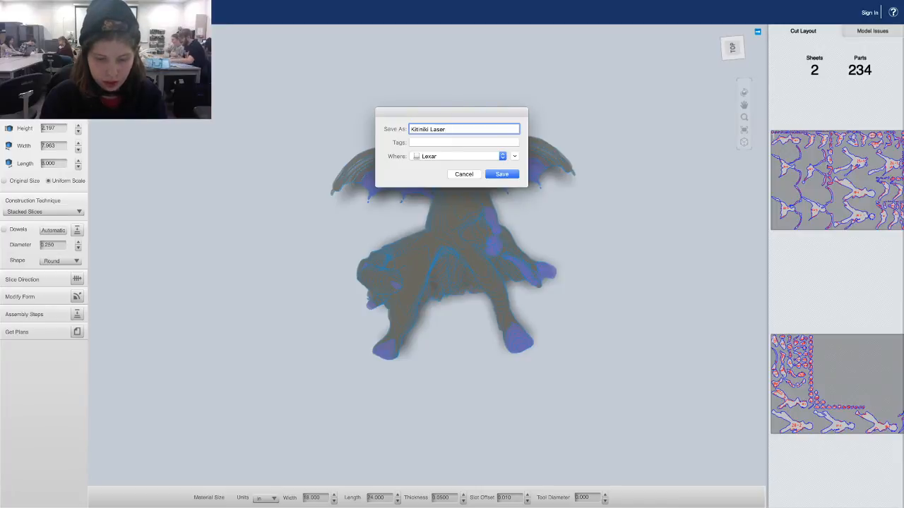
text( Cut)
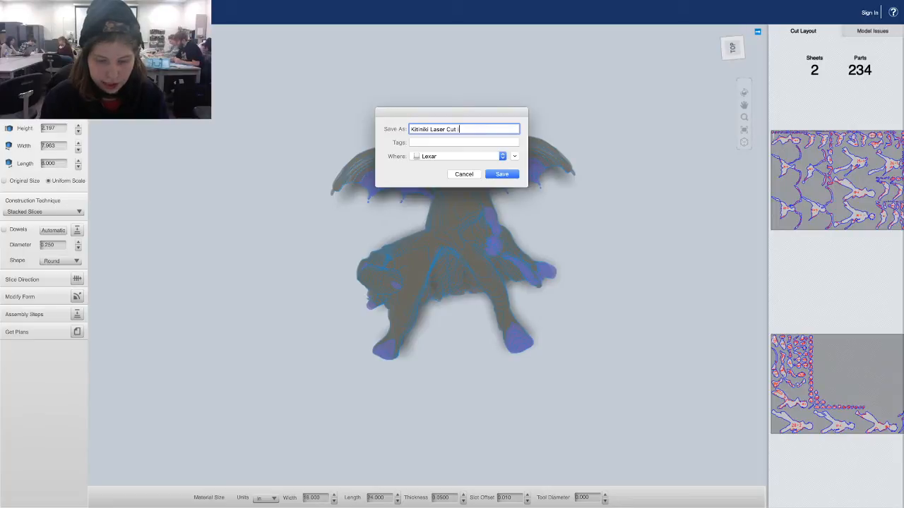
text( Illustra)
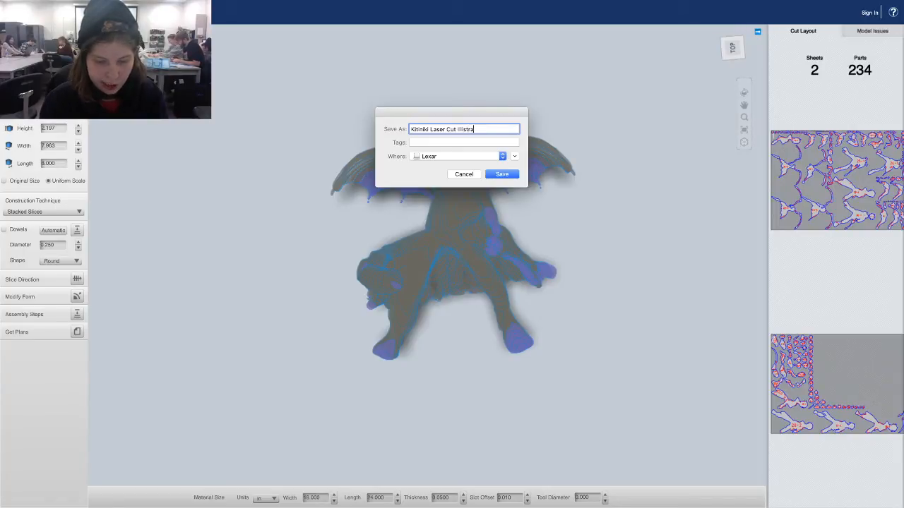
text(tion)
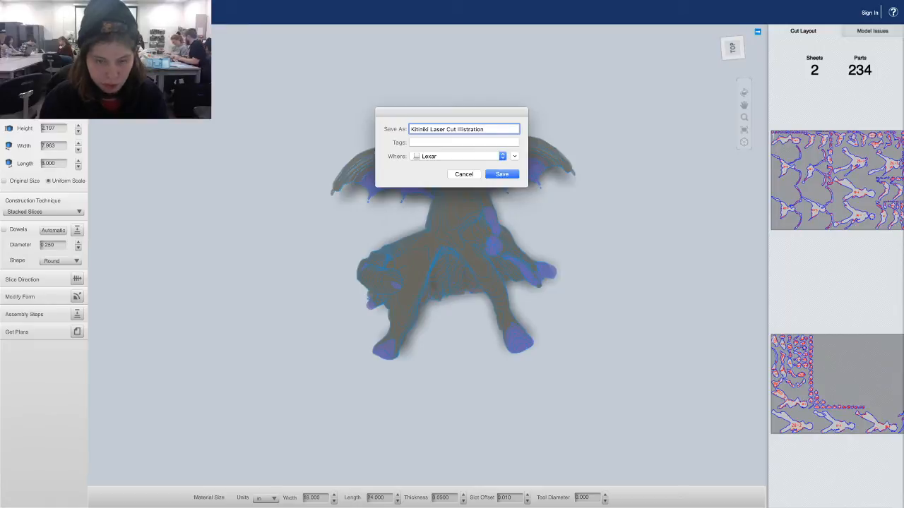
text( Board)
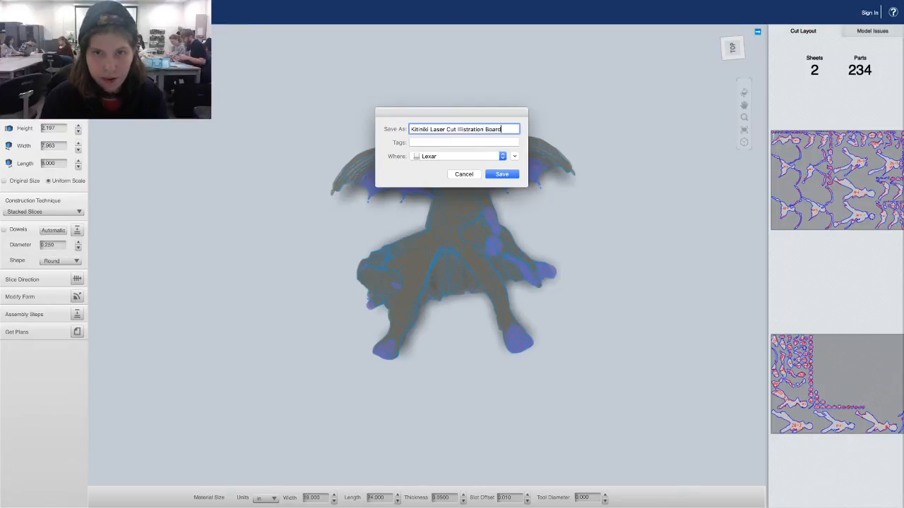
click(507, 179)
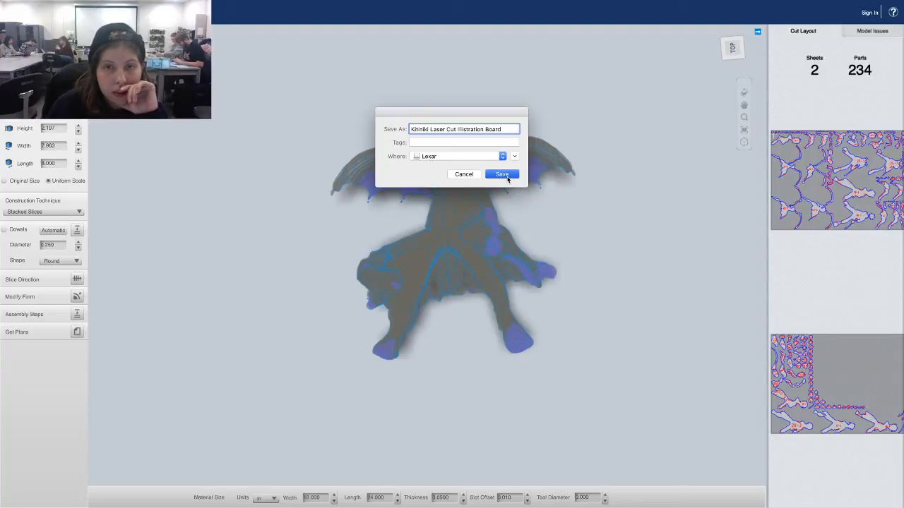
click(507, 179)
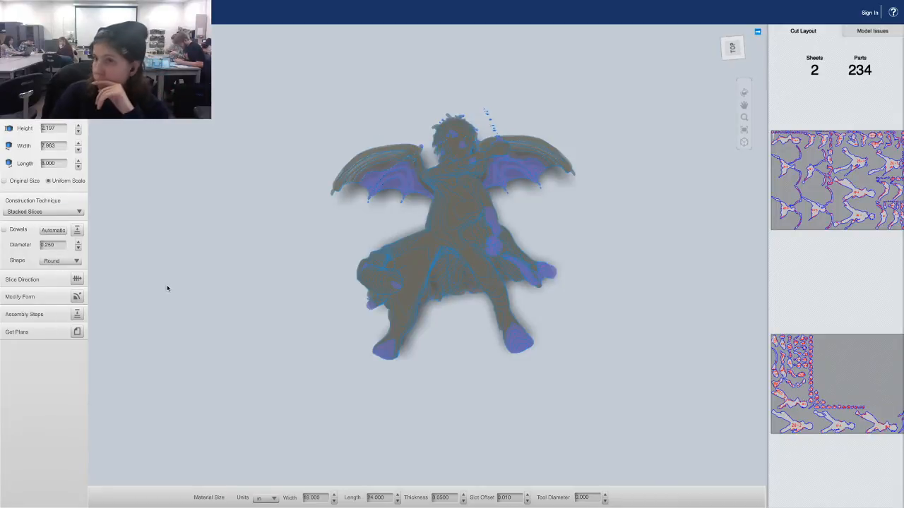
mouse_move(106, 2)
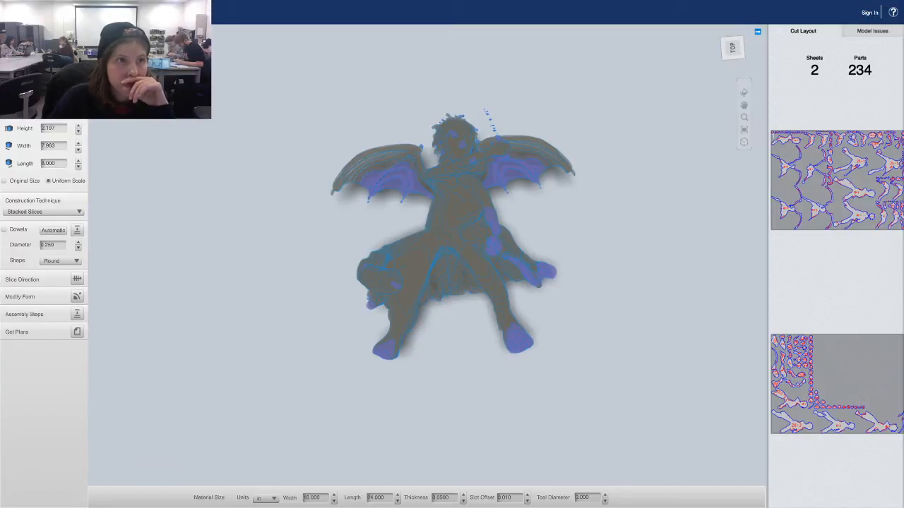
Import Kitiniki's sword.obj from the Lexar drive, giving 51 parts at 8.000 in high.
click(44, 12)
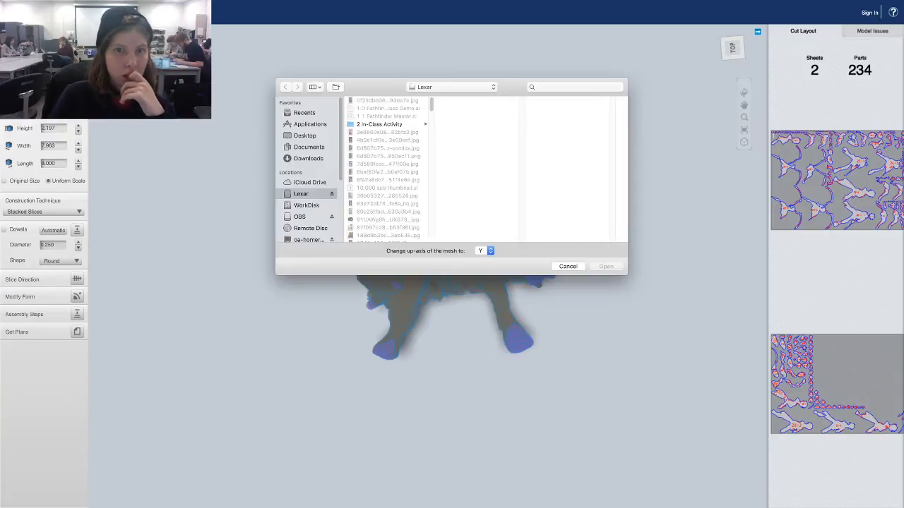
drag(432, 103, 430, 170)
click(406, 181)
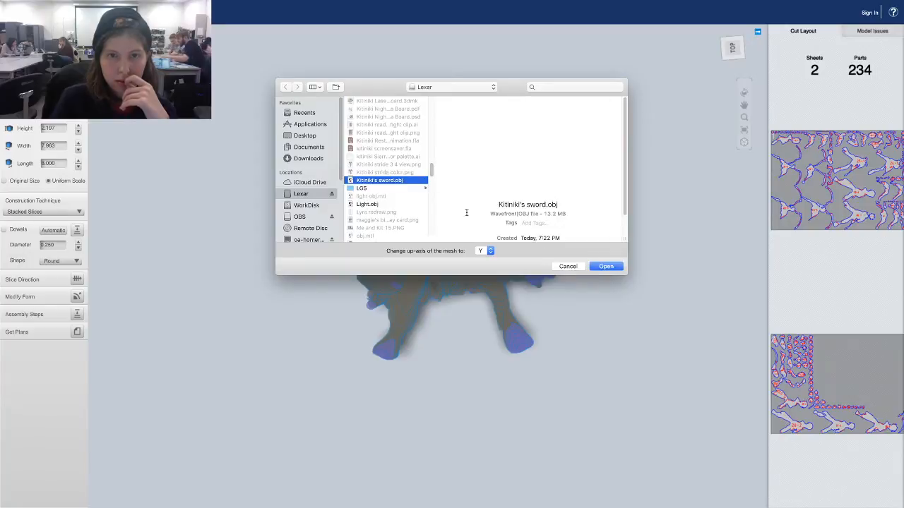
click(603, 267)
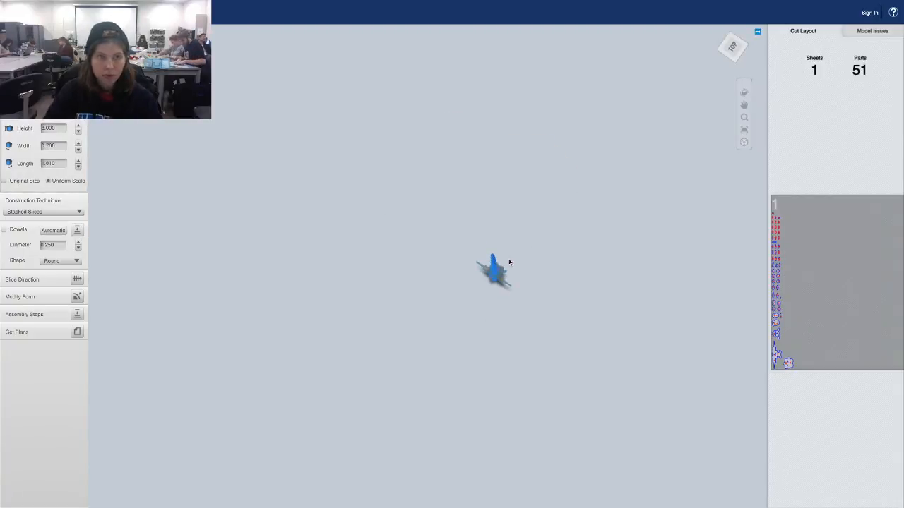
Orbit the sliced sword to inspect it from above, the side, the front and behind.
drag(519, 262, 437, 180)
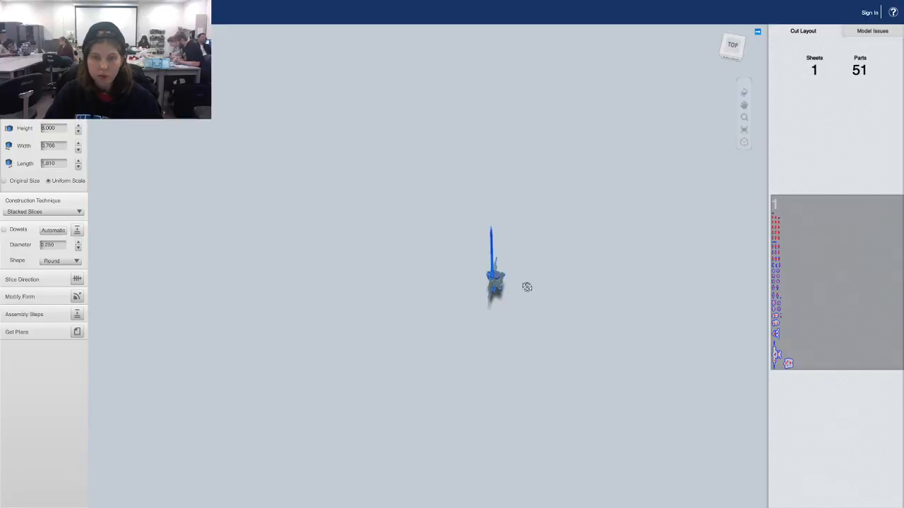
drag(532, 274, 427, 198)
drag(486, 249, 502, 270)
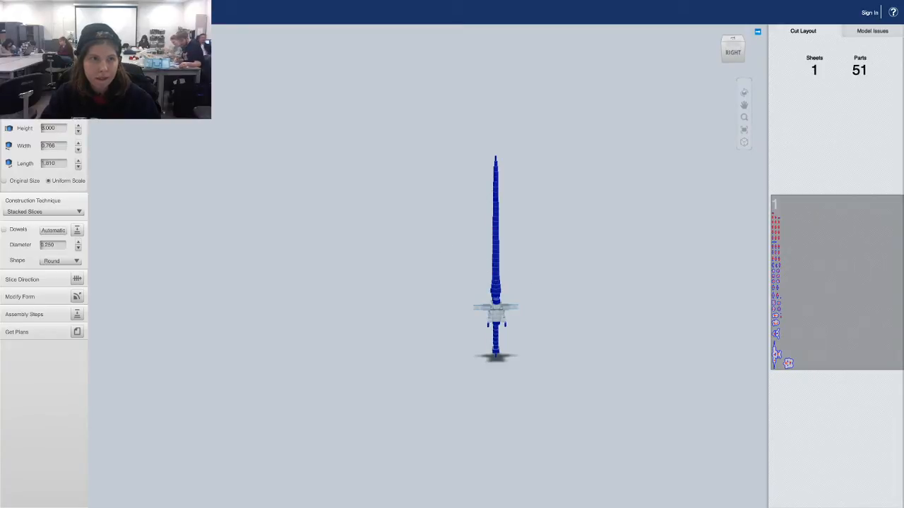
drag(548, 256, 381, 219)
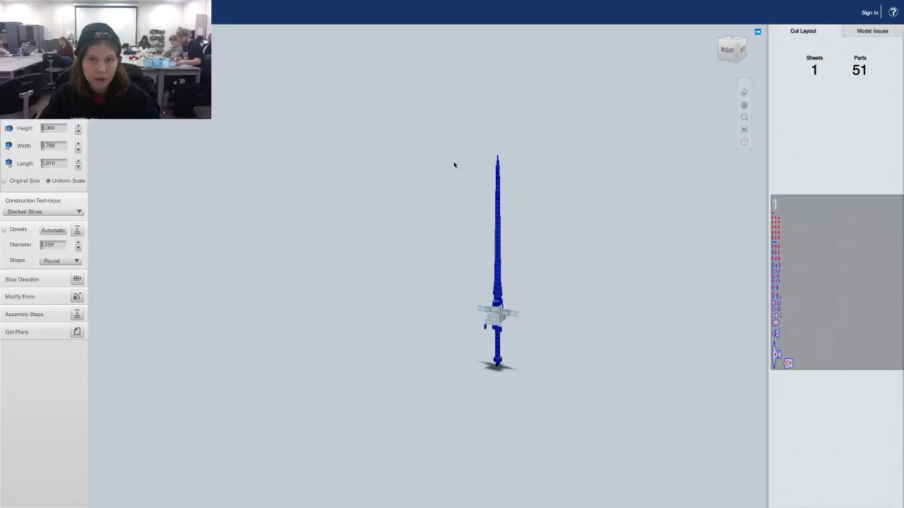
drag(497, 222, 425, 220)
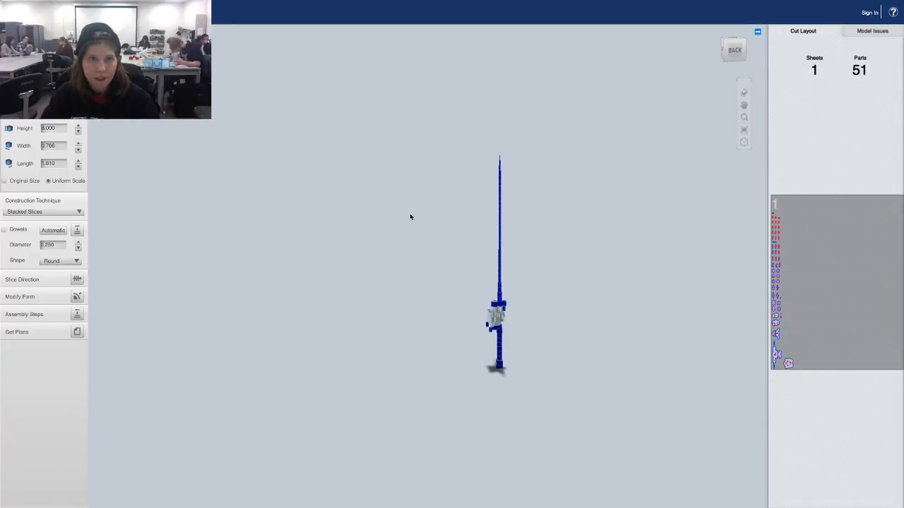
click(286, 135)
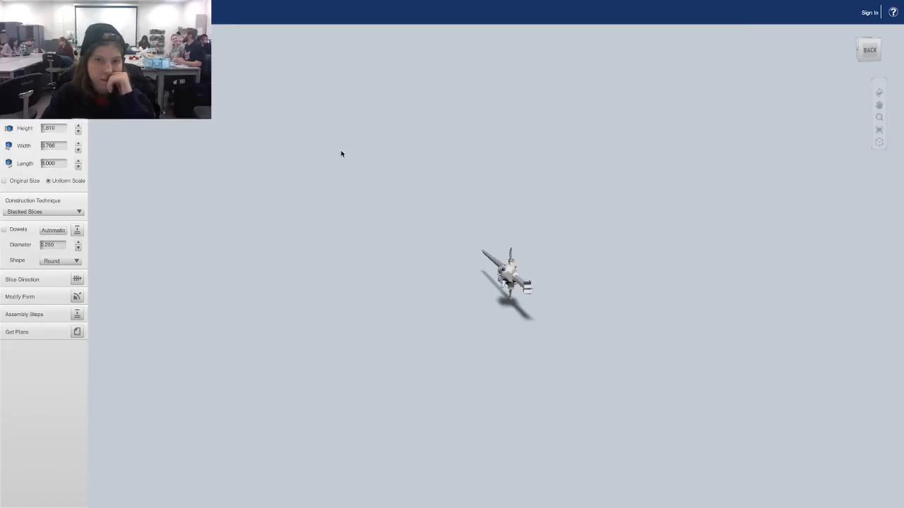
drag(519, 265, 467, 262)
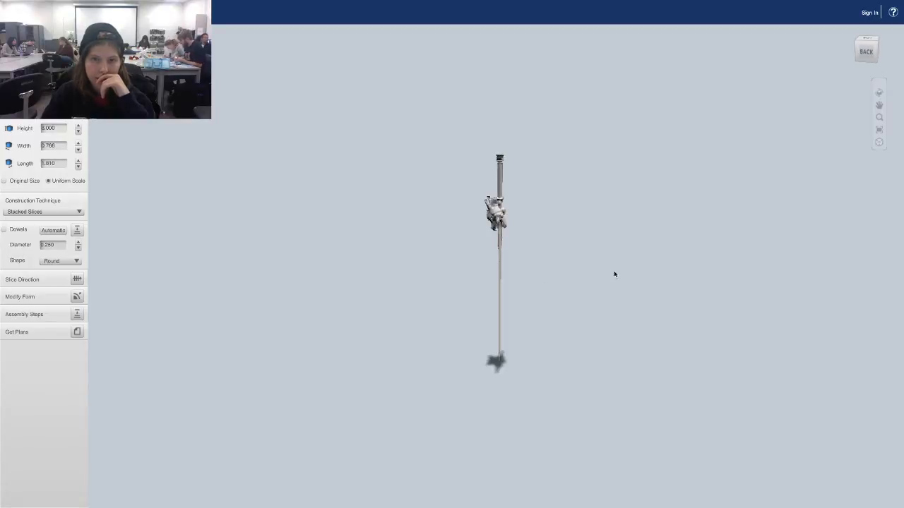
drag(614, 272, 511, 204)
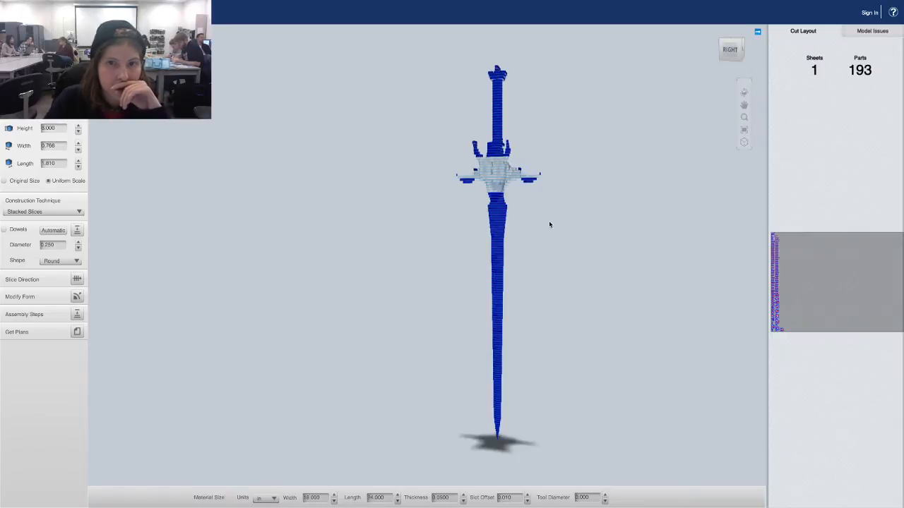
drag(547, 226, 308, 233)
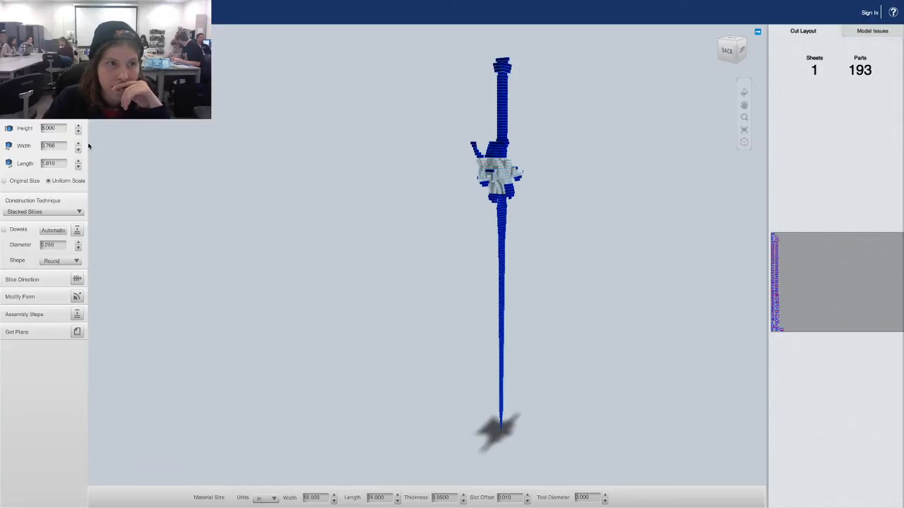
Select the Height value, orbit the sword once more, and bring up the app menu.
click(54, 127)
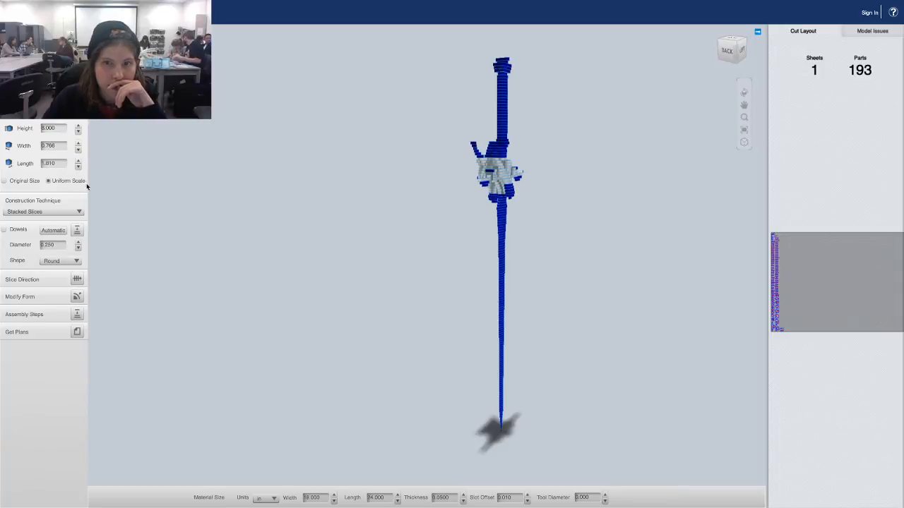
drag(471, 270, 571, 231)
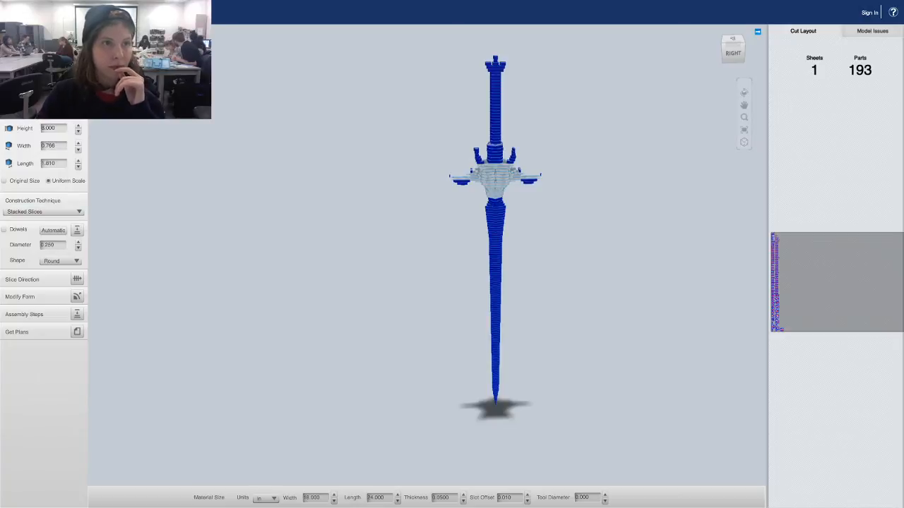
click(43, 12)
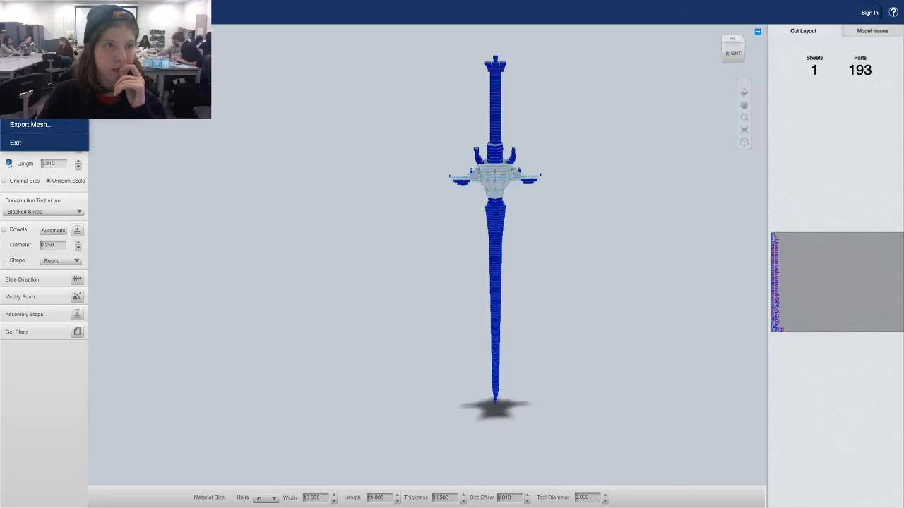
Save the sword project on Lexar under the name 'Kitiniki's Sword Laser Cut'.
click(28, 106)
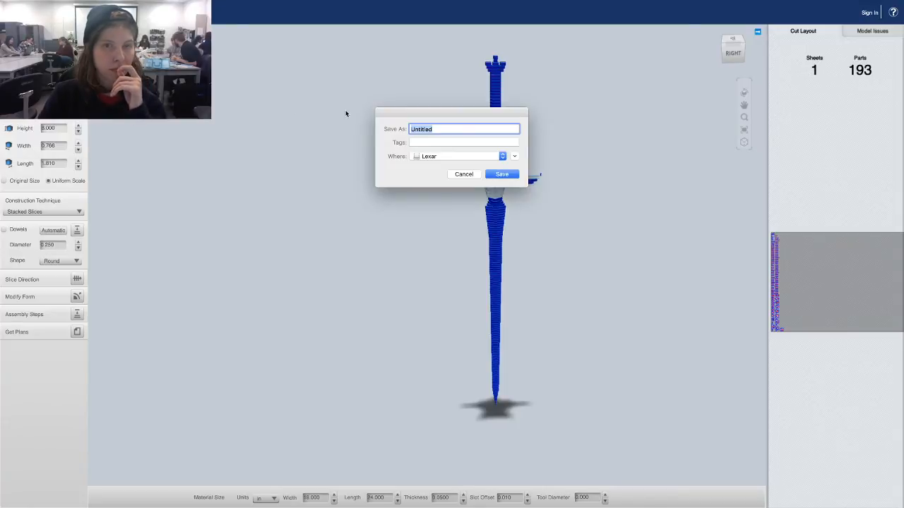
key(BackSpace)
text(c)
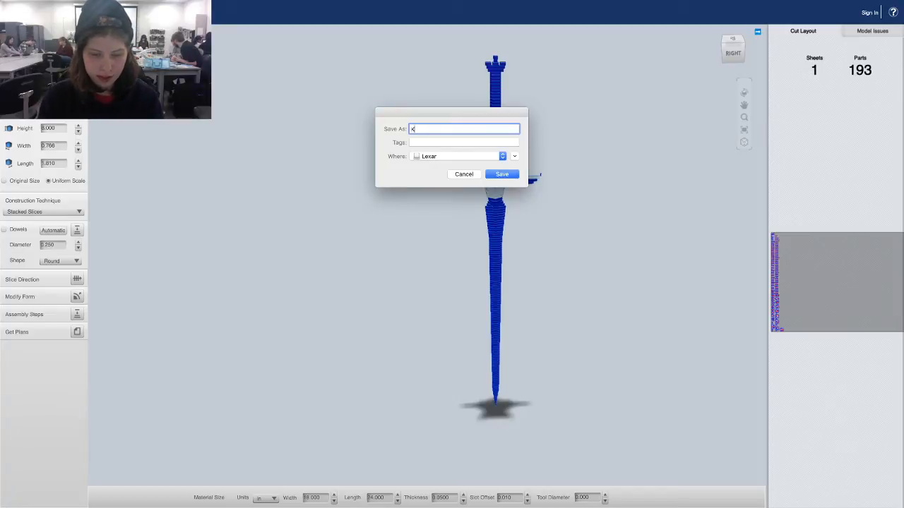
text(itiniki)
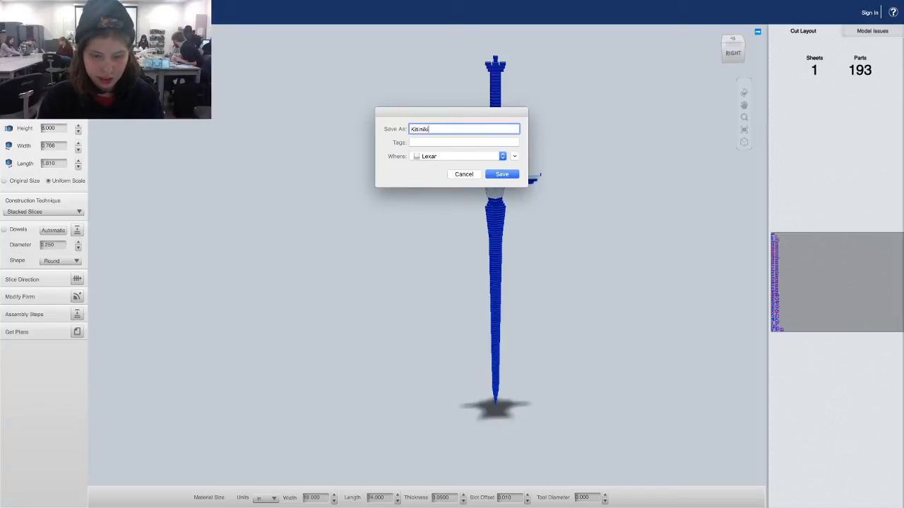
text('s Sword)
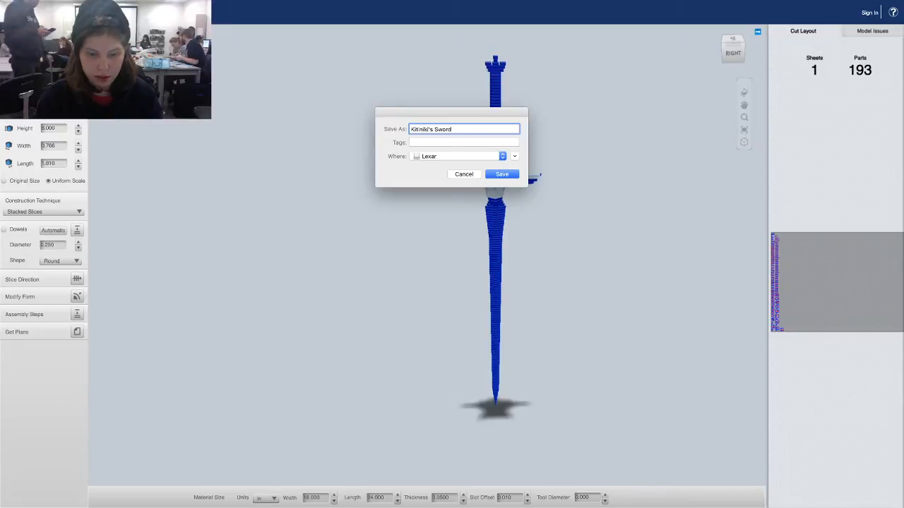
text(er Cut)
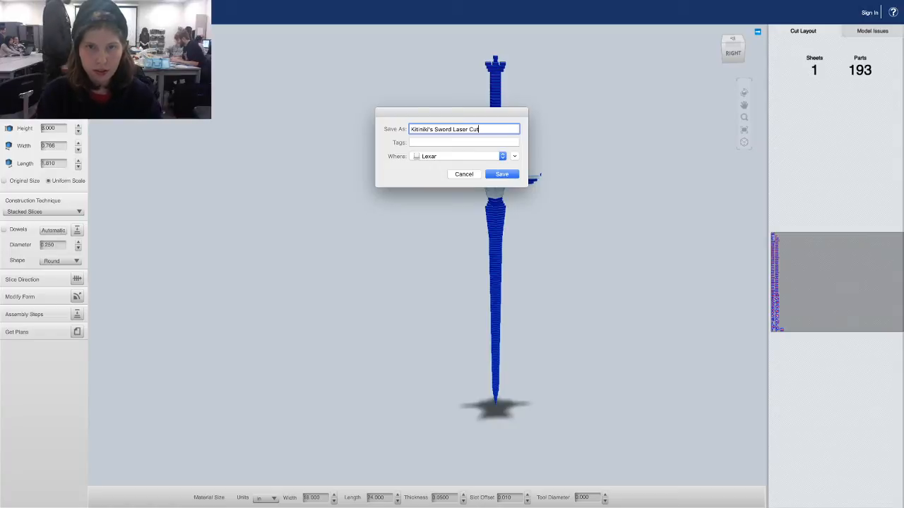
key(Return)
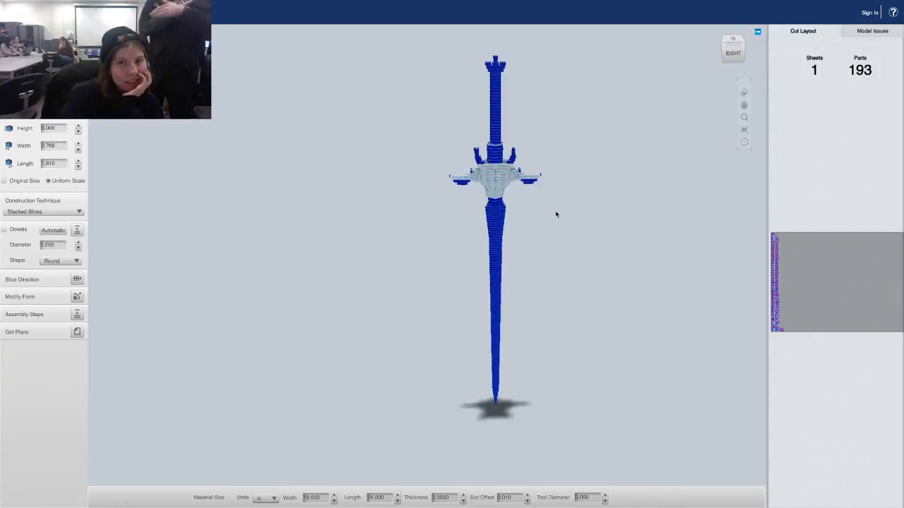
Leave the dowel shape set to Round and bring up the Slice Direction rotation ring.
drag(551, 182, 533, 182)
click(69, 261)
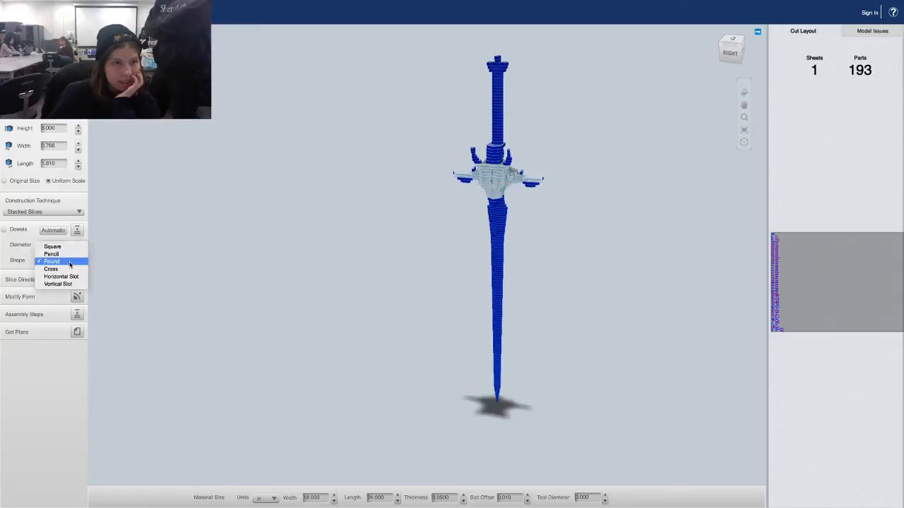
click(69, 262)
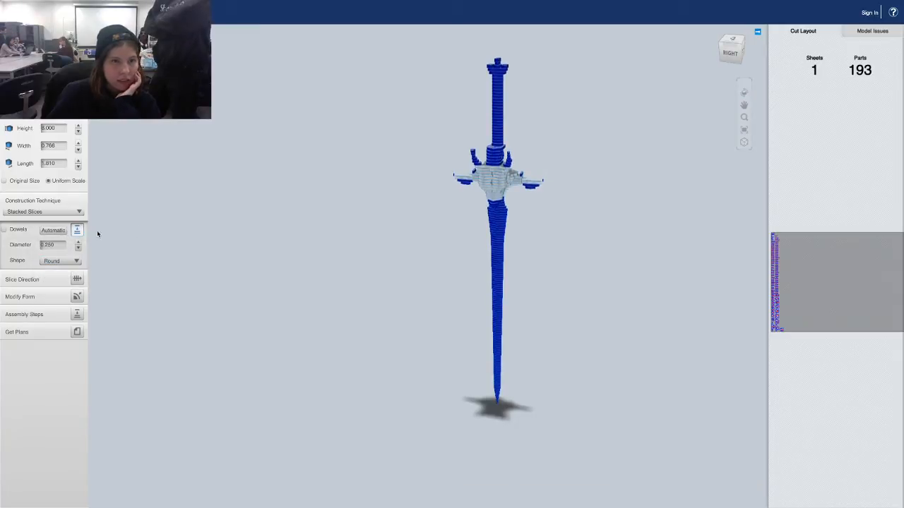
click(69, 261)
click(69, 261)
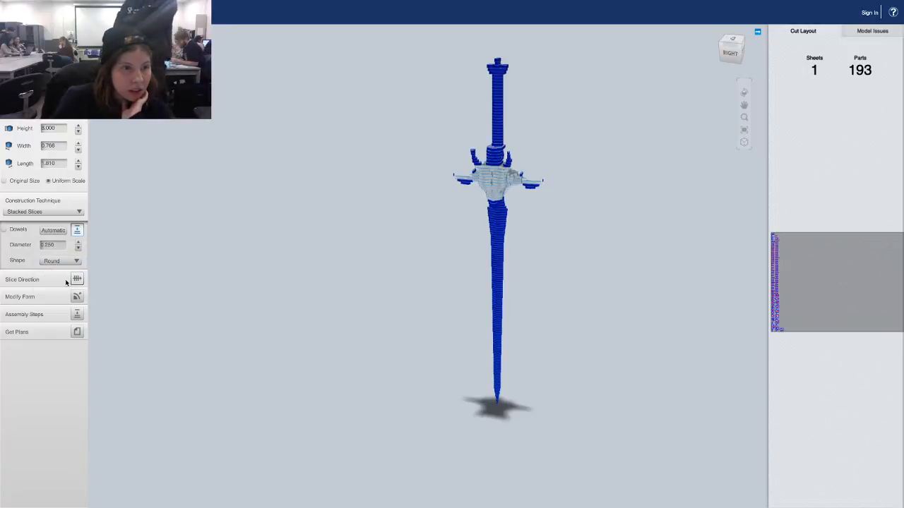
click(79, 280)
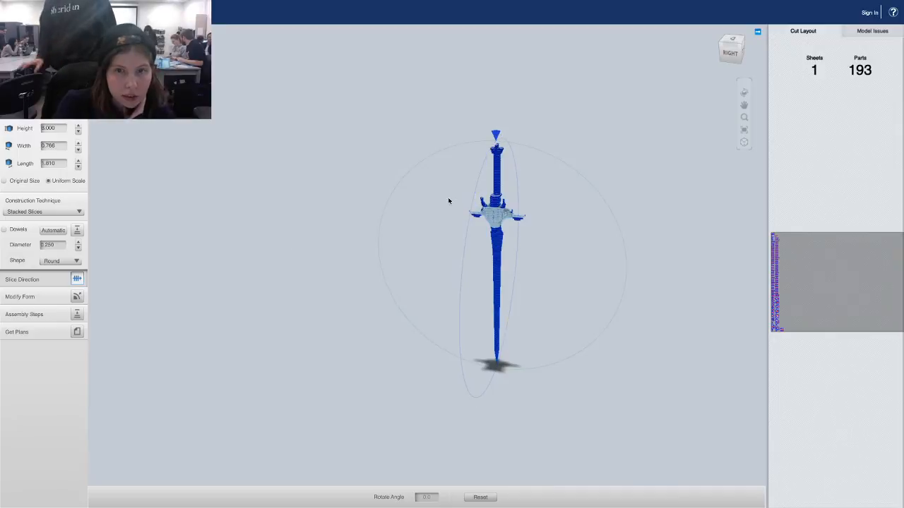
Tilt the slice direction to -70°, cutting the sword into 48 parts.
click(475, 202)
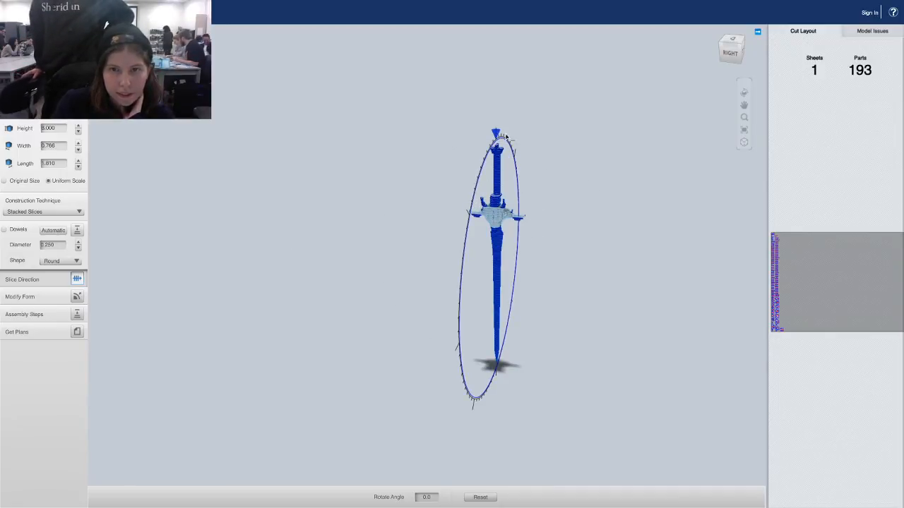
drag(498, 134, 529, 202)
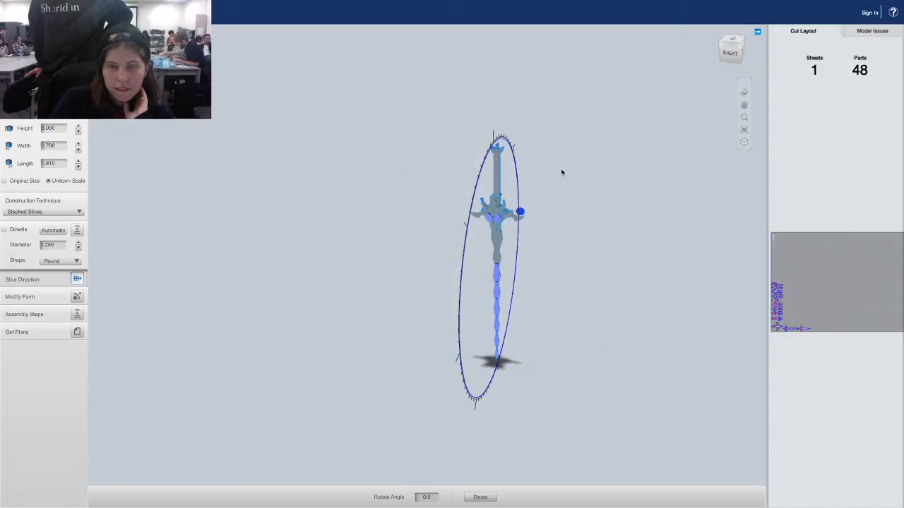
drag(561, 176, 520, 174)
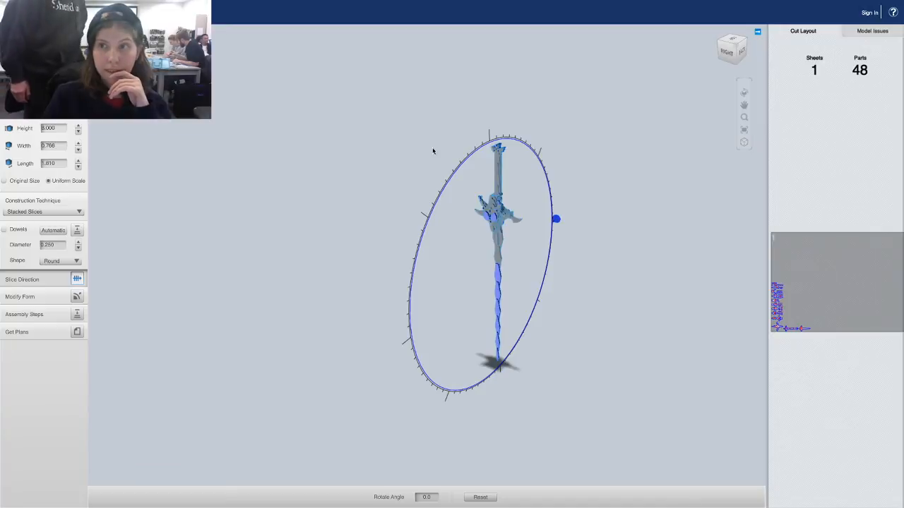
click(44, 12)
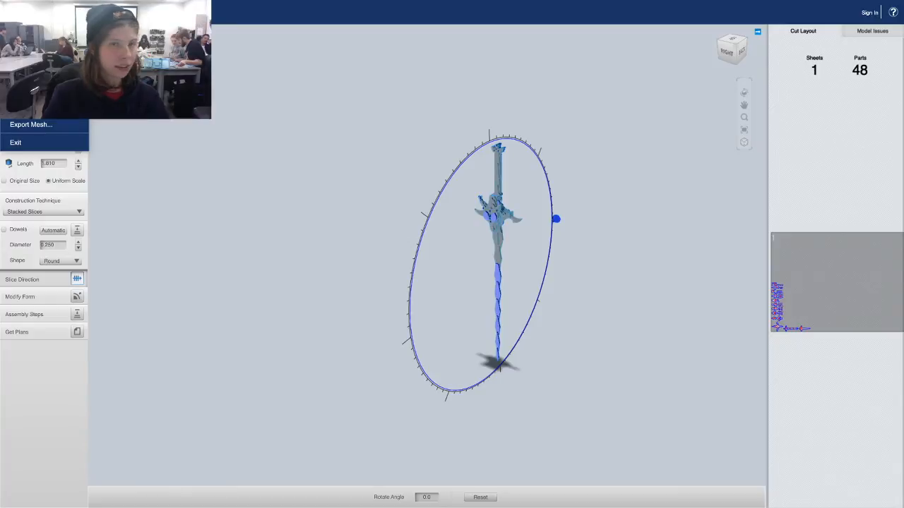
Dismiss the app menu and exit full-screen mode with the green window button.
key(Escape)
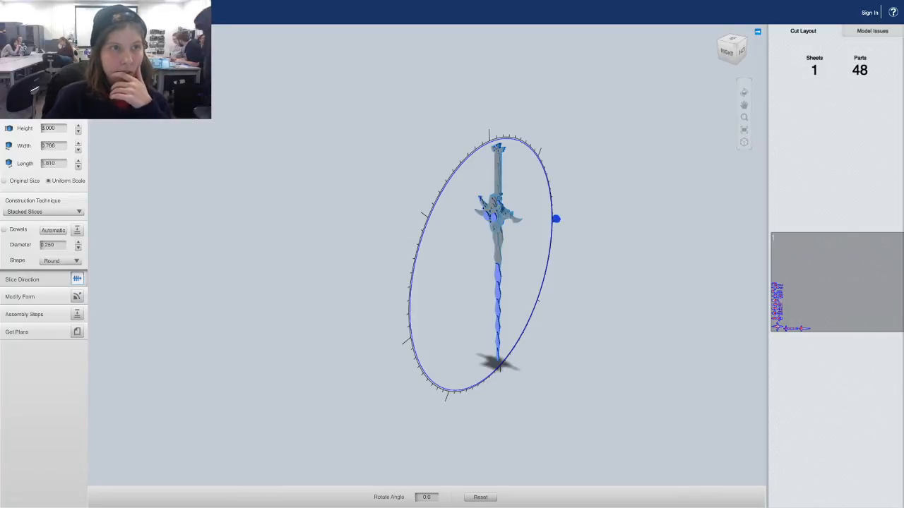
click(44, 12)
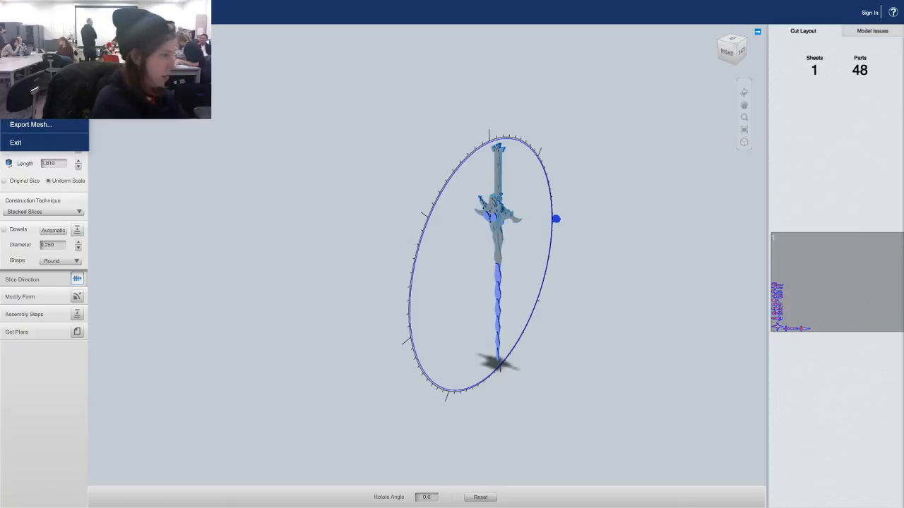
key(Escape)
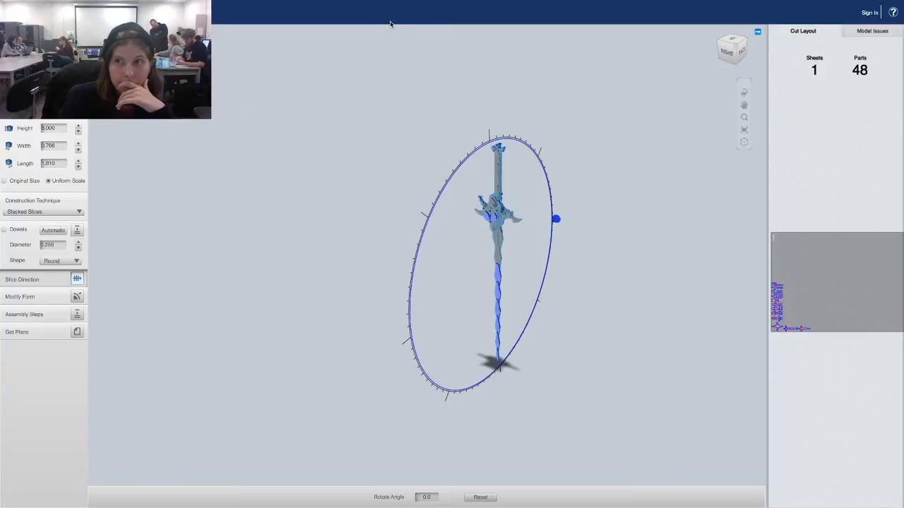
mouse_move(392, 1)
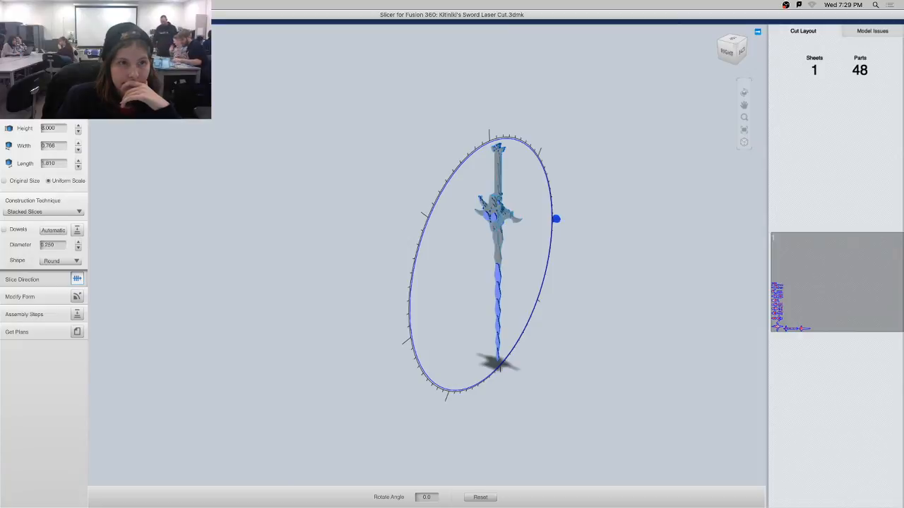
click(26, 15)
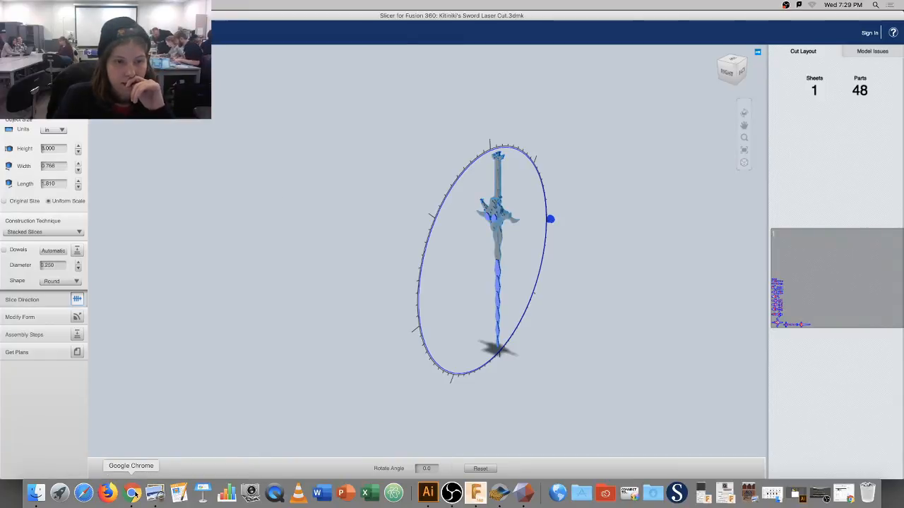
Search Lexar for 'kitini' in Finder and open the Kitiniki Laser Cut Illustration Board model.
click(42, 494)
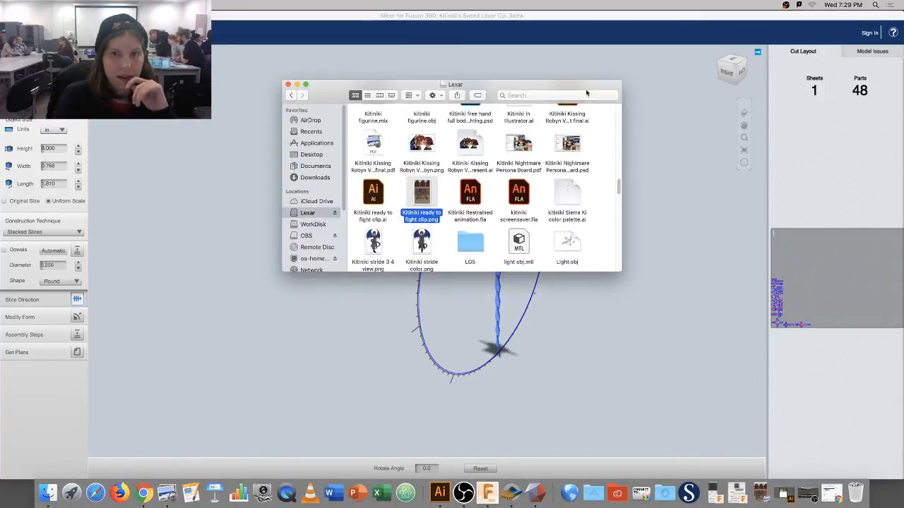
click(587, 94)
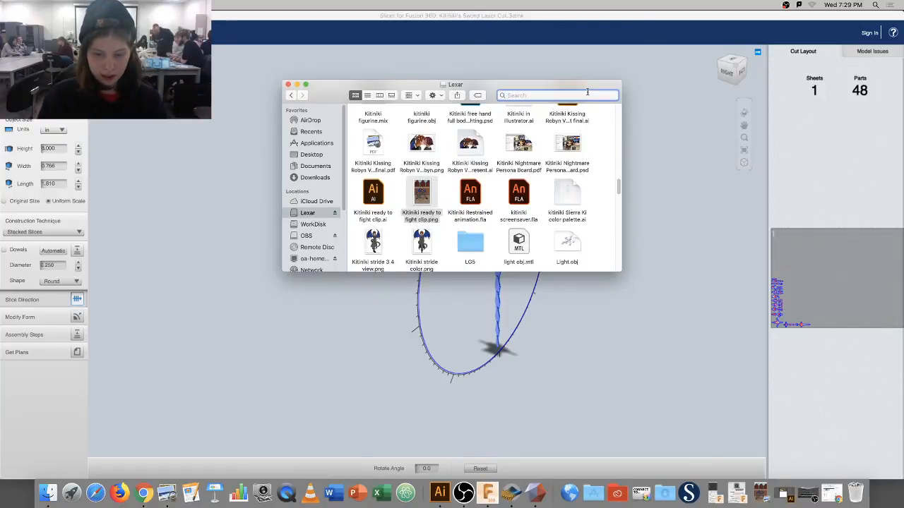
text(kitiniki)
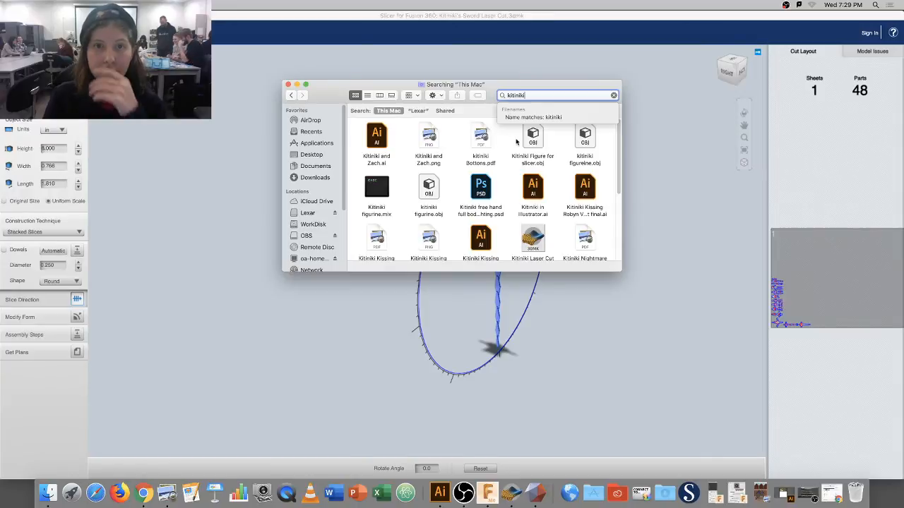
click(421, 112)
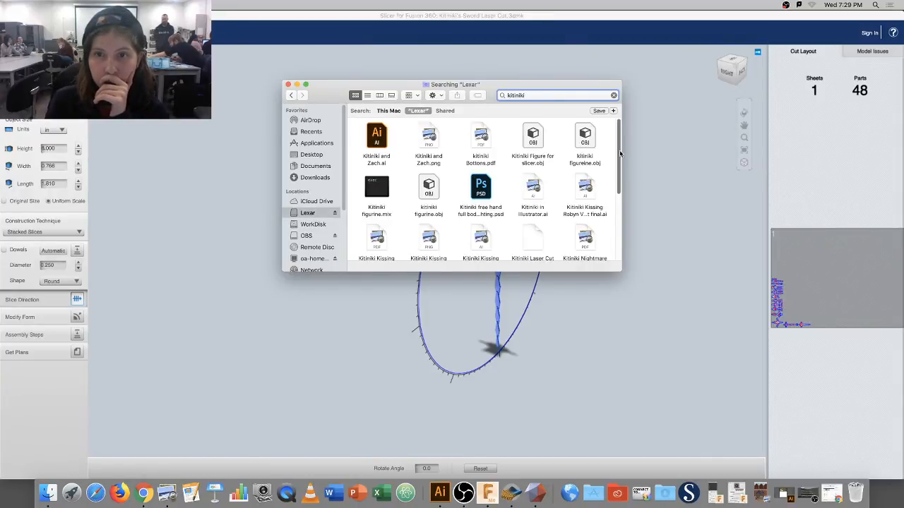
scroll(619, 152, down, 1)
scroll(620, 157, down, 3)
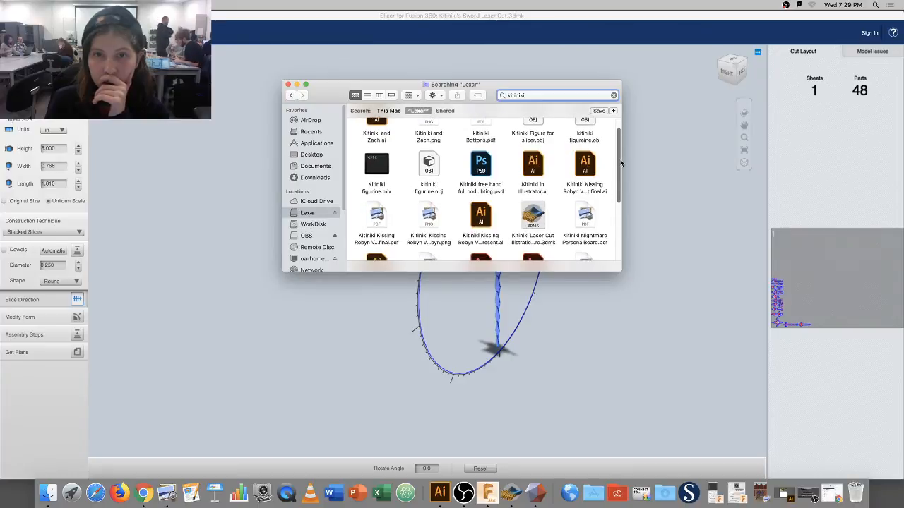
scroll(621, 173, down, 5)
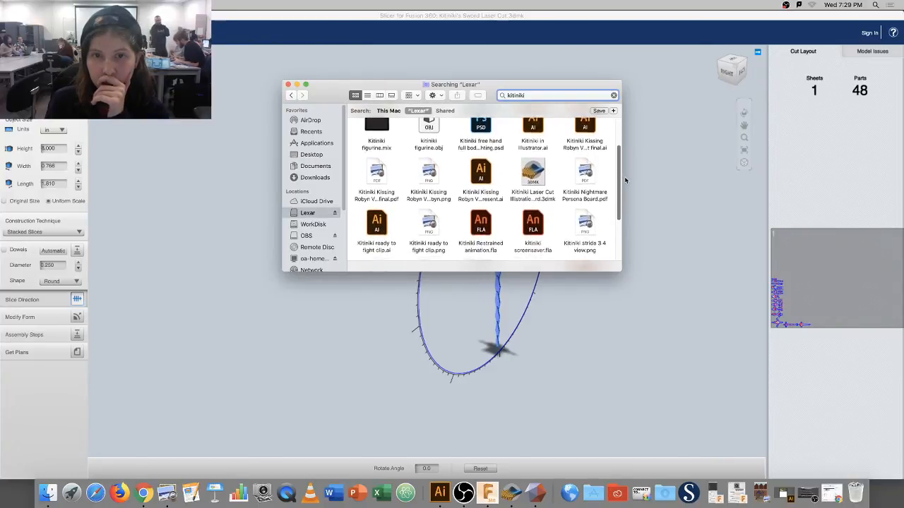
scroll(619, 183, down, 1)
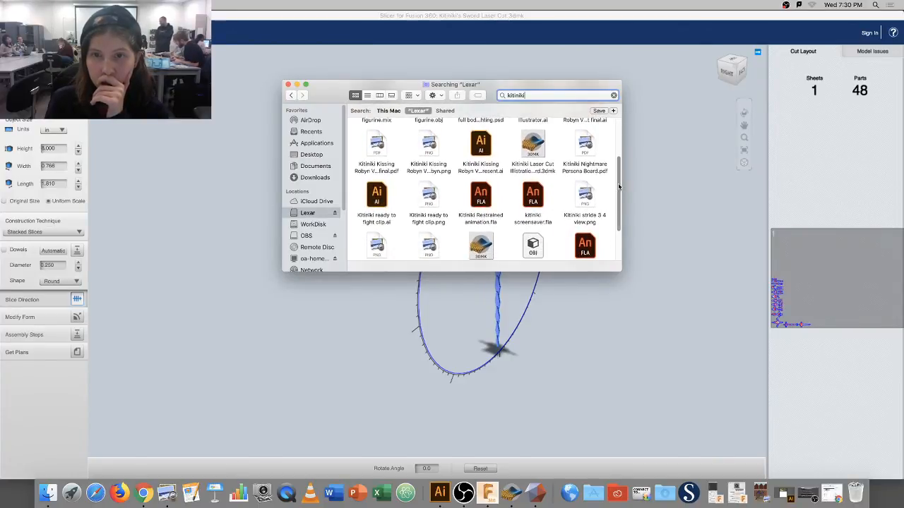
scroll(615, 170, down, 1)
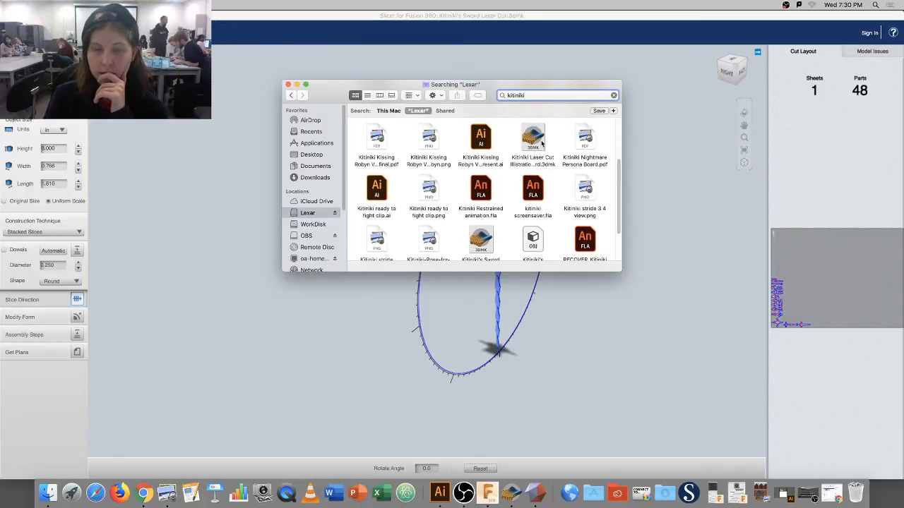
double_click(542, 141)
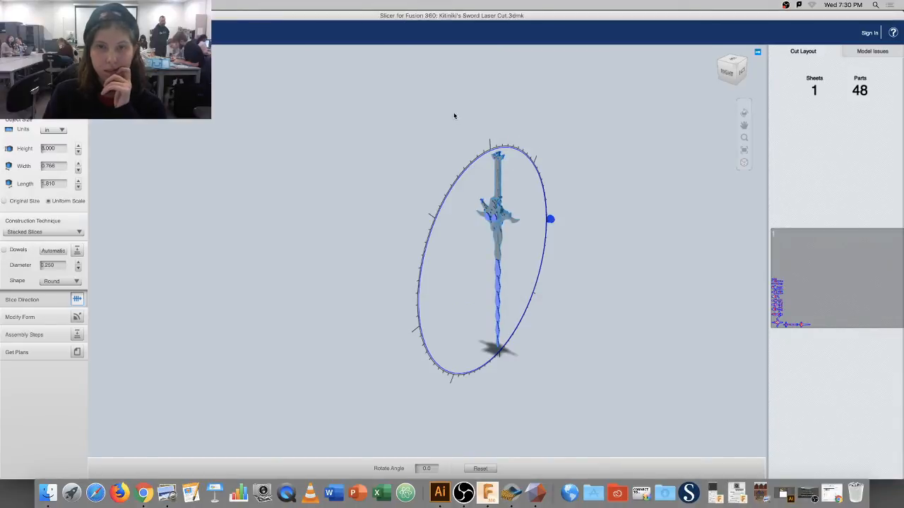
Rename the sword file to 'Kitiniki's Sword Laser Cut Illustration board.3dmk' and minimize Finder.
click(48, 493)
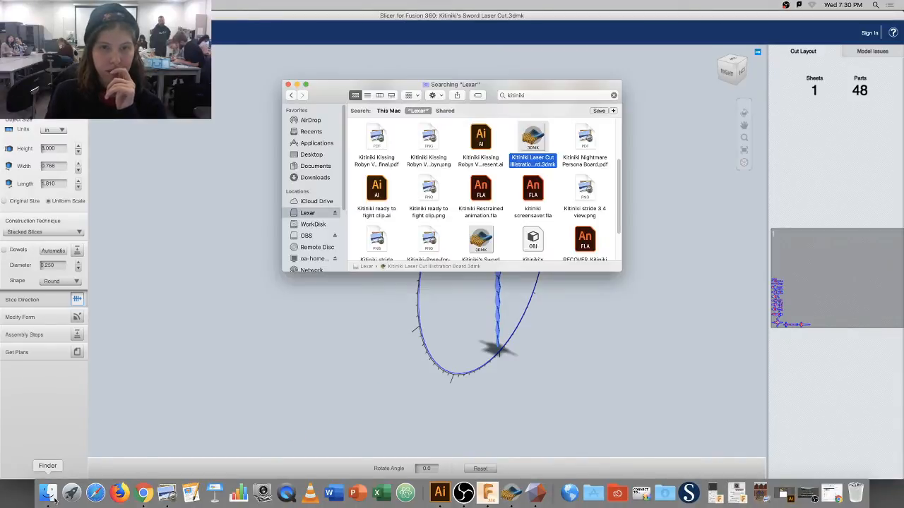
click(481, 244)
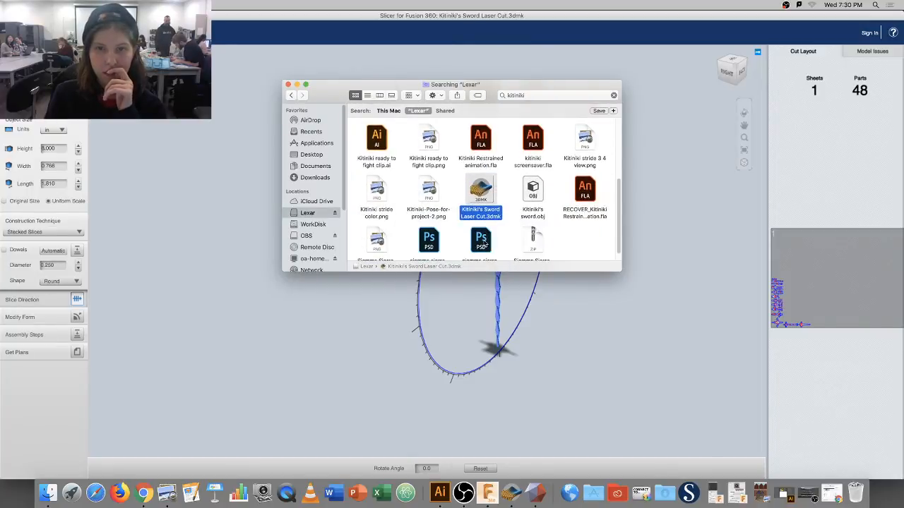
right_click(485, 215)
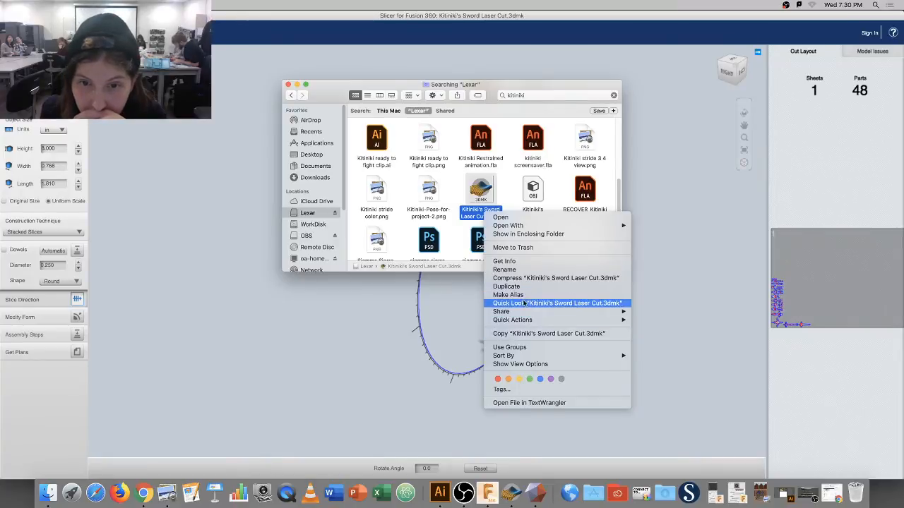
click(503, 270)
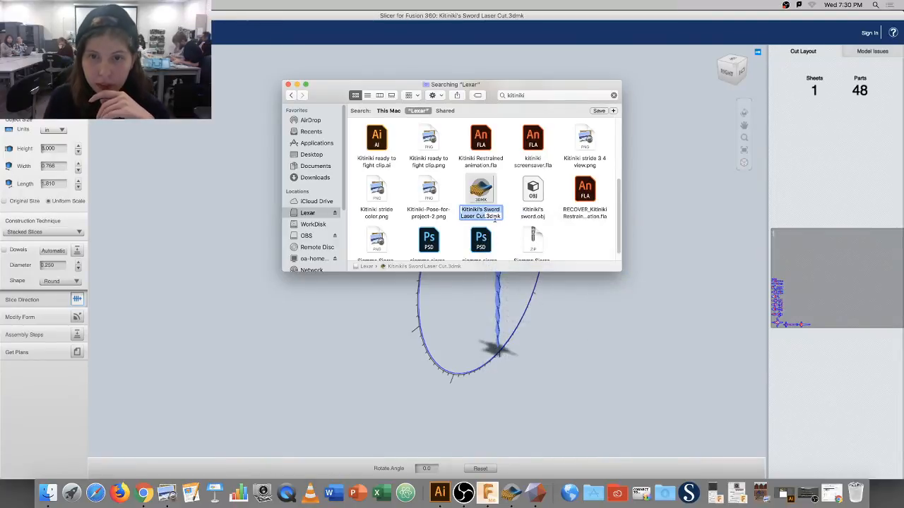
click(492, 216)
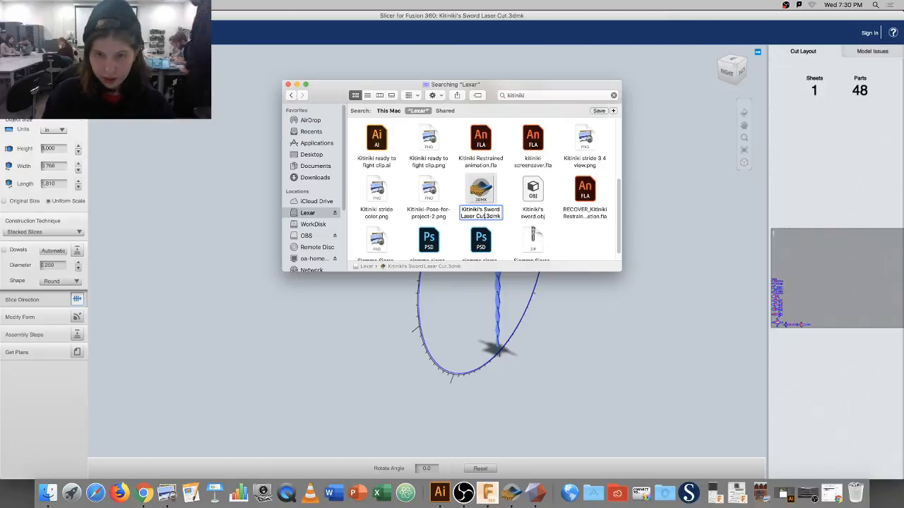
text(I)
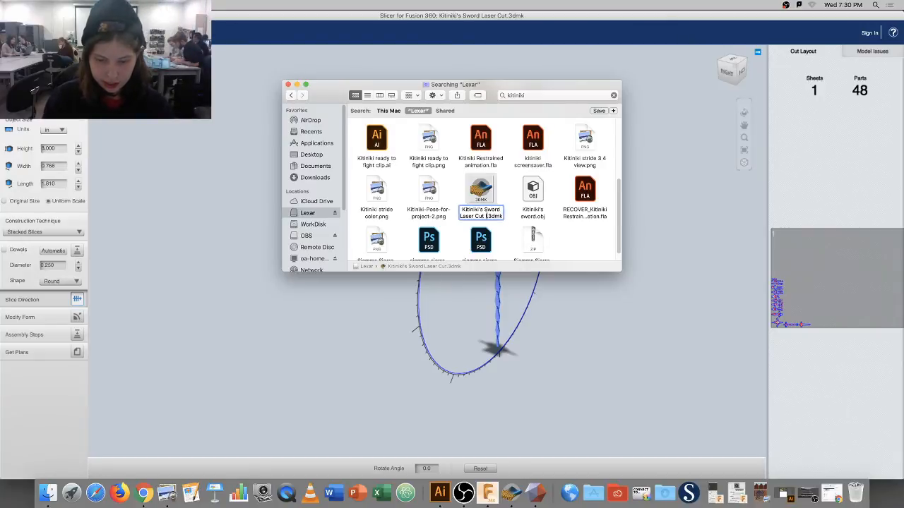
text(llustrat)
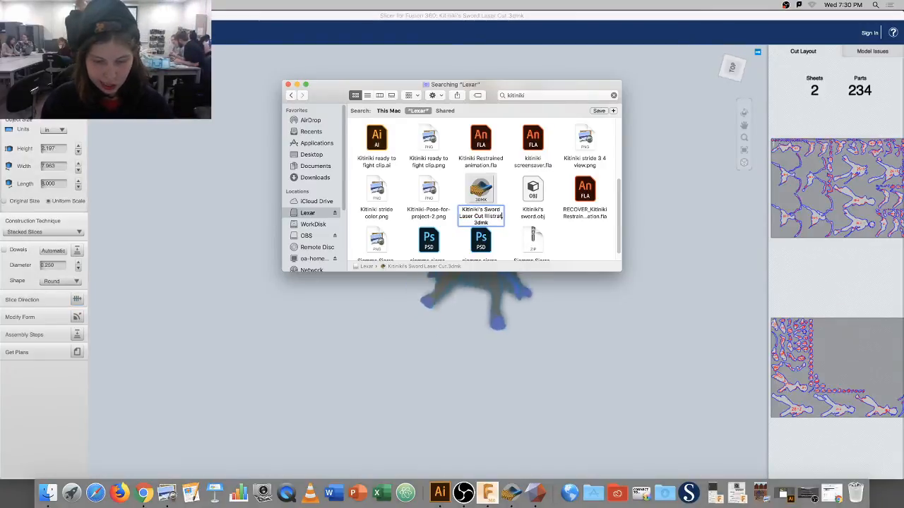
text(ion)
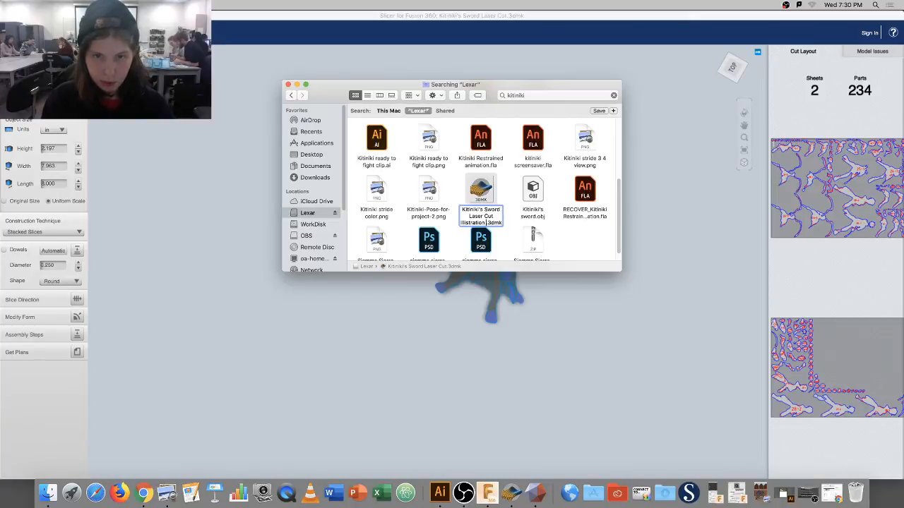
text( boa)
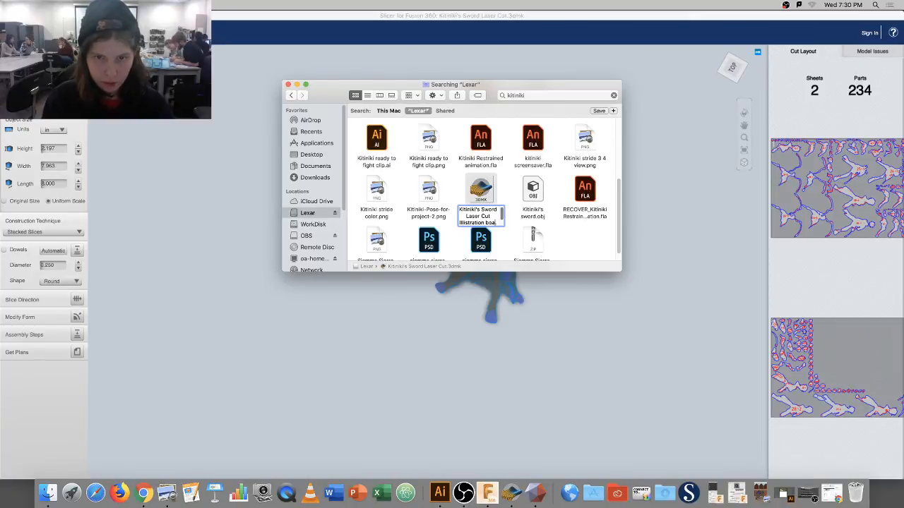
text(rd)
key(Return)
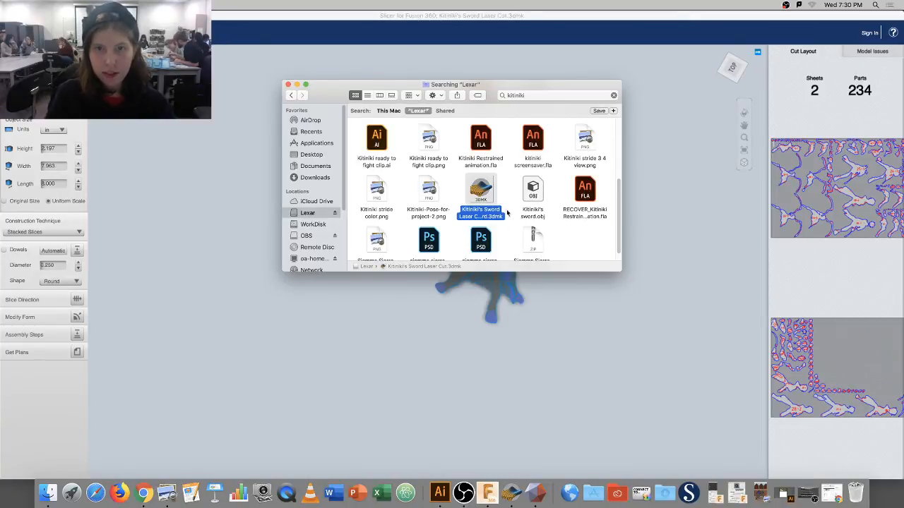
click(296, 84)
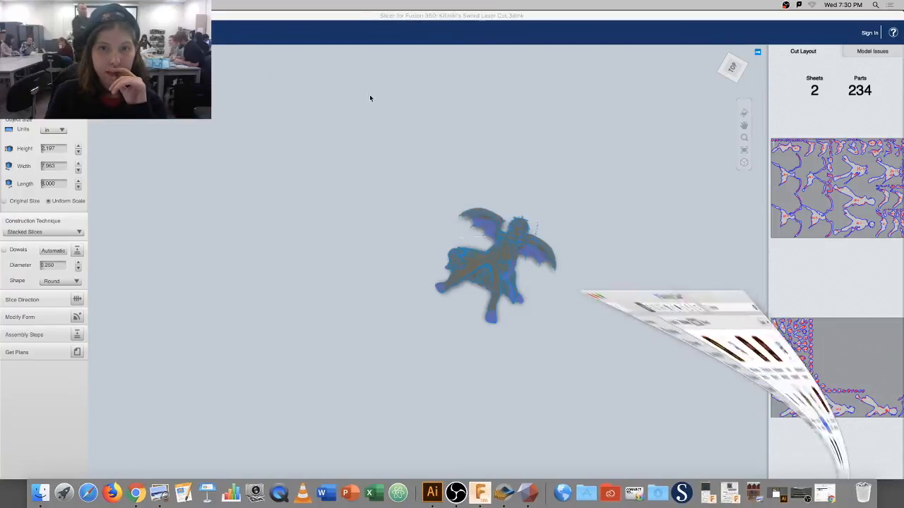
drag(444, 229, 533, 263)
scroll(541, 277, up, 3)
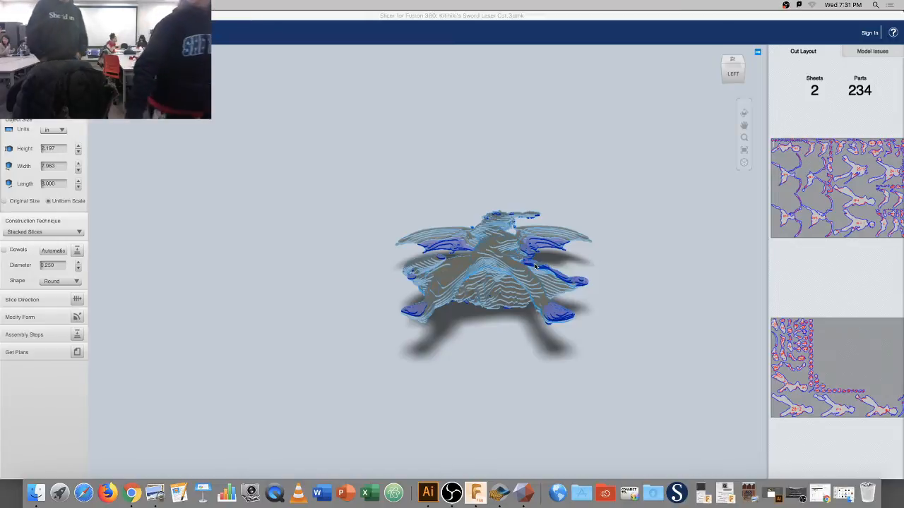
Open the figurine's two-sheet cut plans, preview the first sheet, and switch export type from EPS to PDF.
click(14, 356)
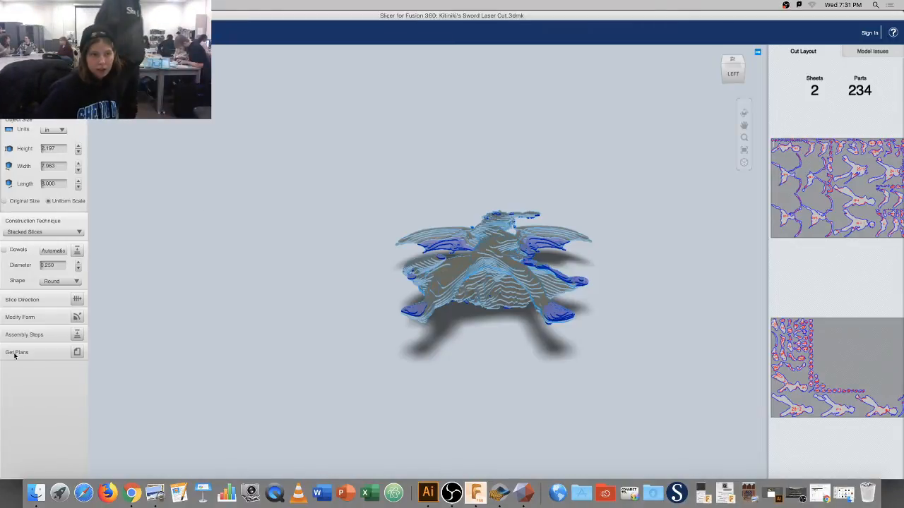
click(78, 353)
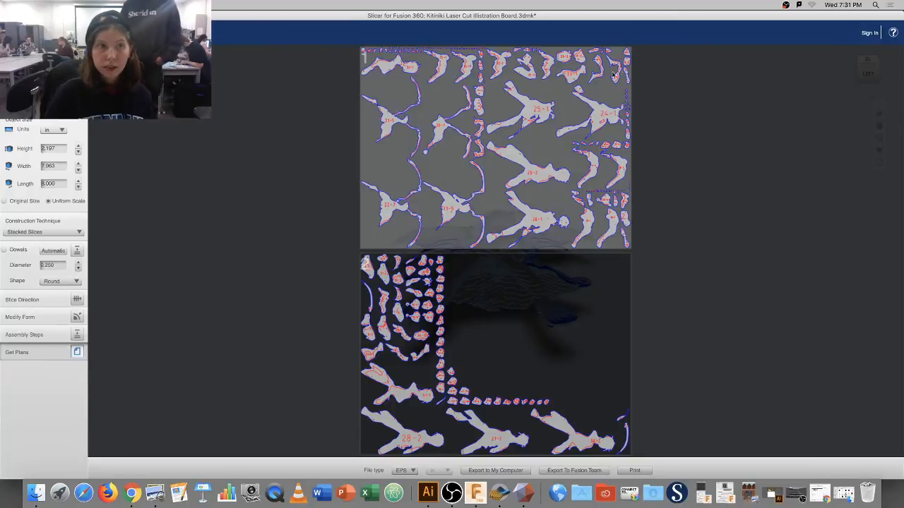
click(581, 126)
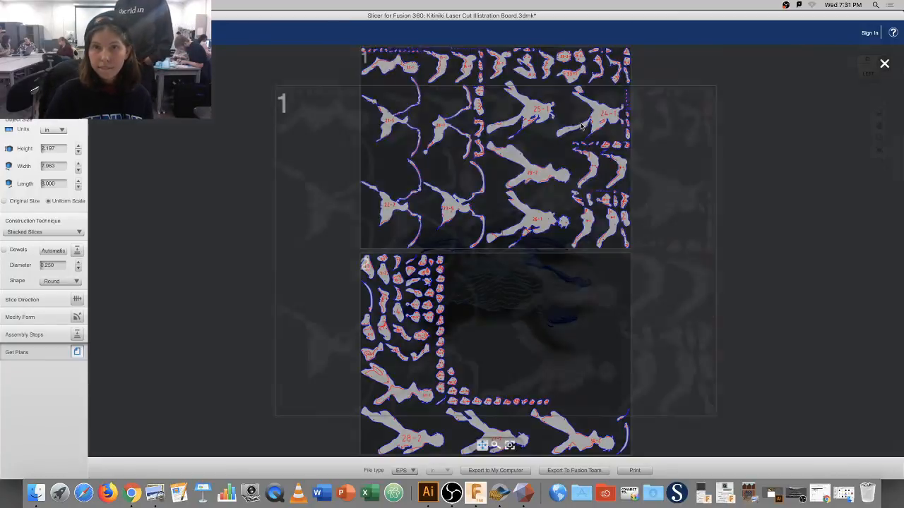
click(749, 207)
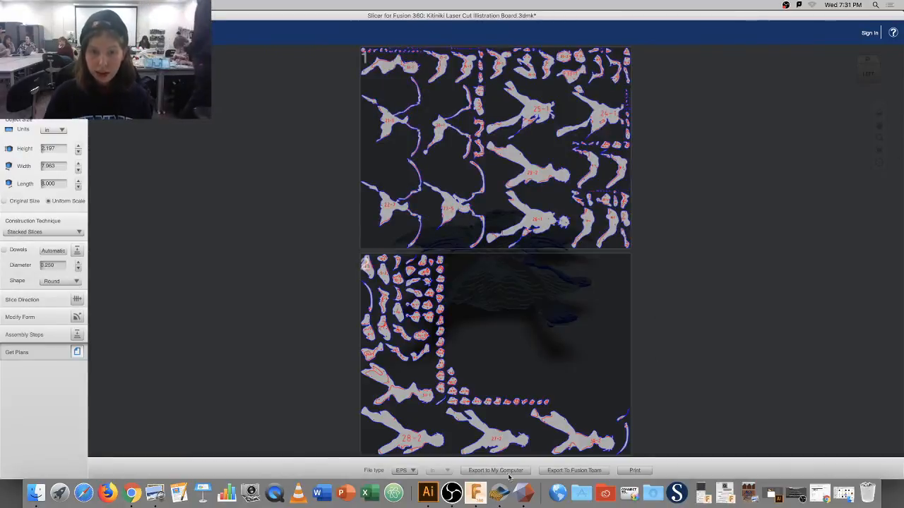
click(413, 471)
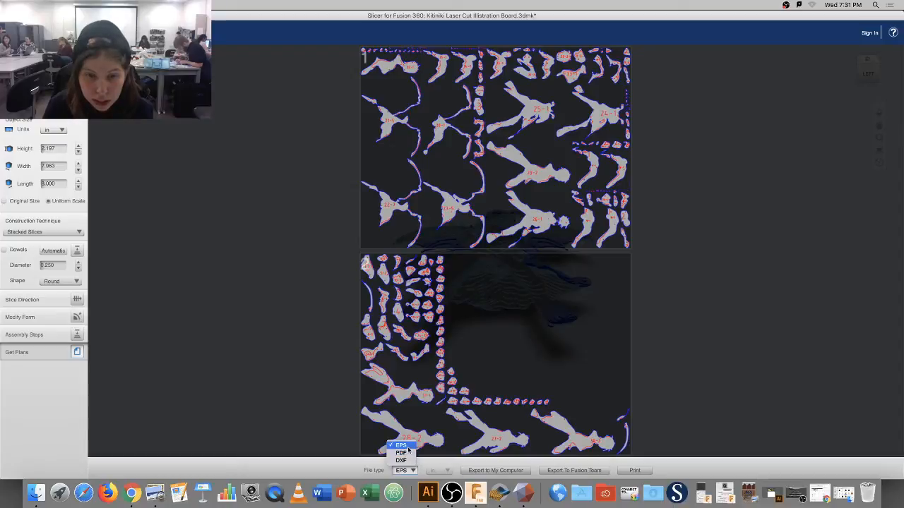
click(400, 453)
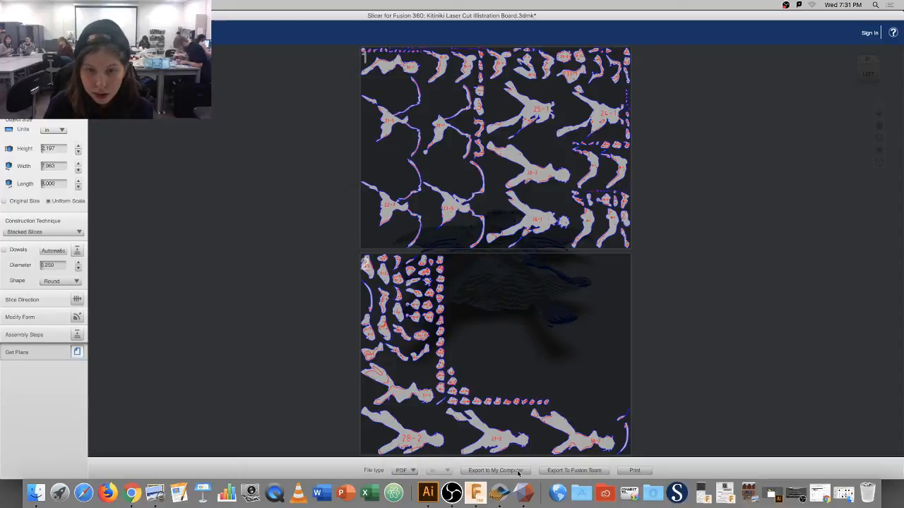
Name the PDF 'Kitiniki Figure Laser Cut Illustration Board', fixing a typo, and save it to Lexar.
click(495, 470)
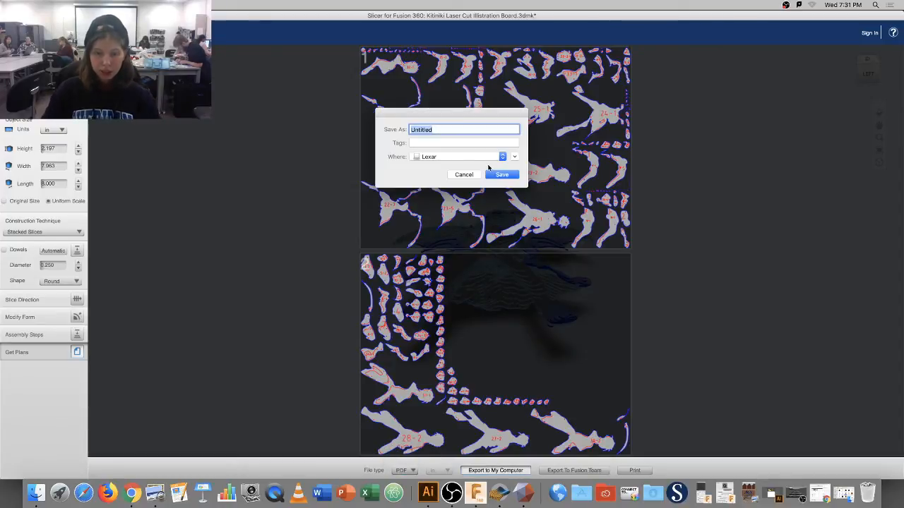
text(Ki)
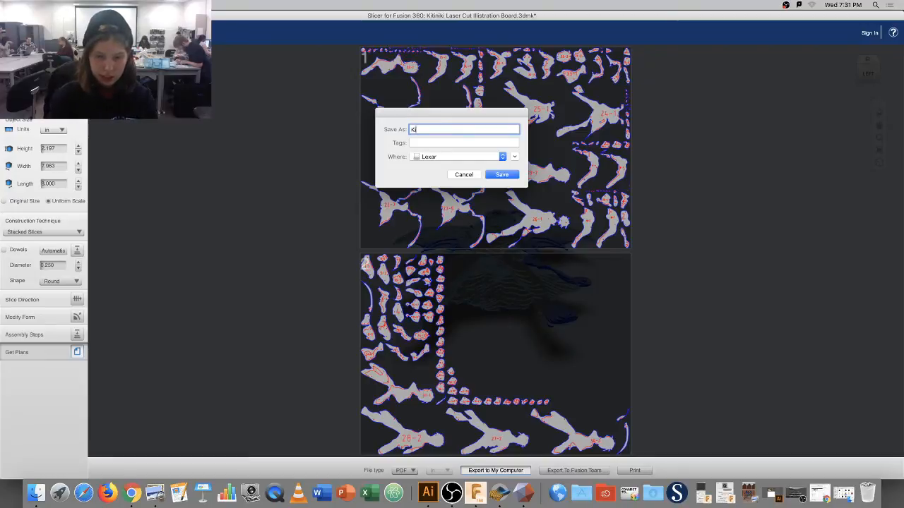
text(tniki)
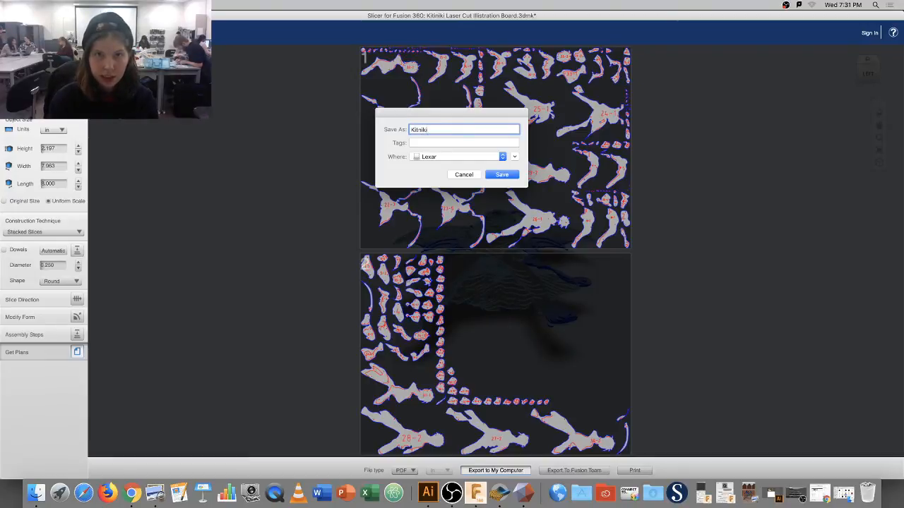
key(BackSpace)
key(BackSpace)
key(BackSpace)
text(in)
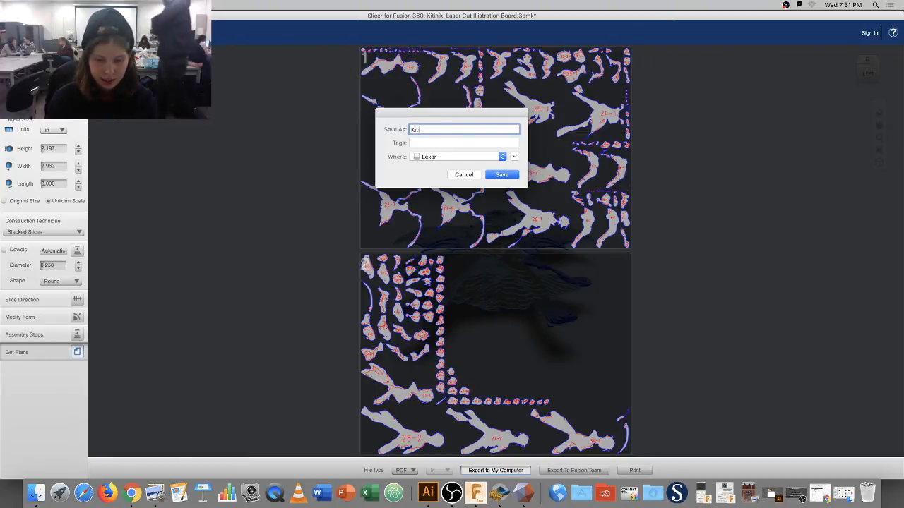
text(iki )
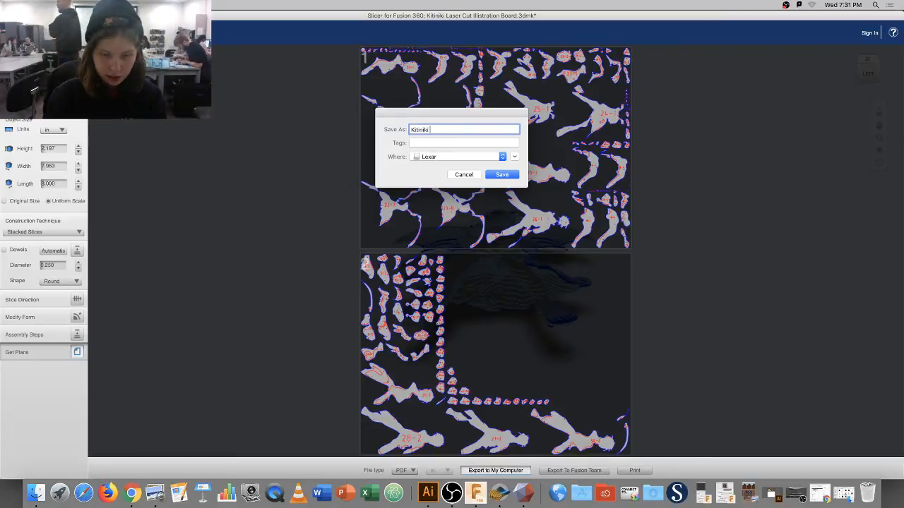
text(F)
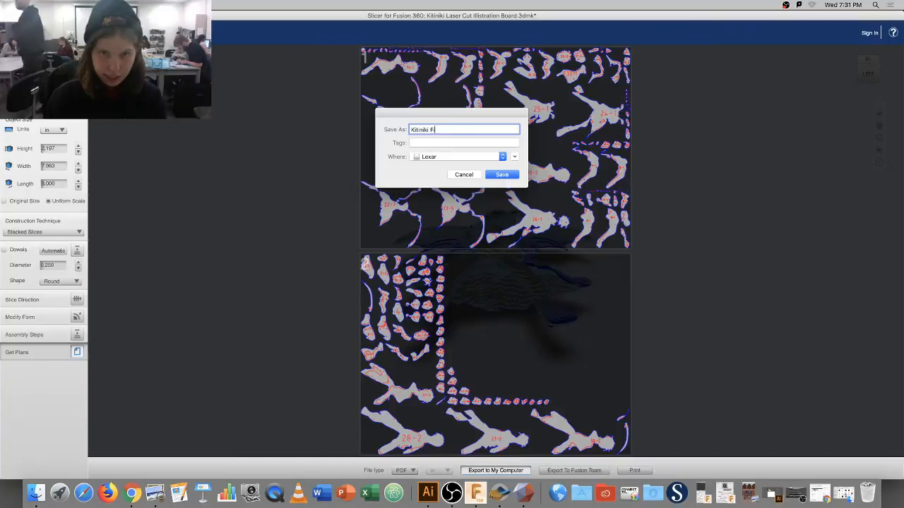
text(igure )
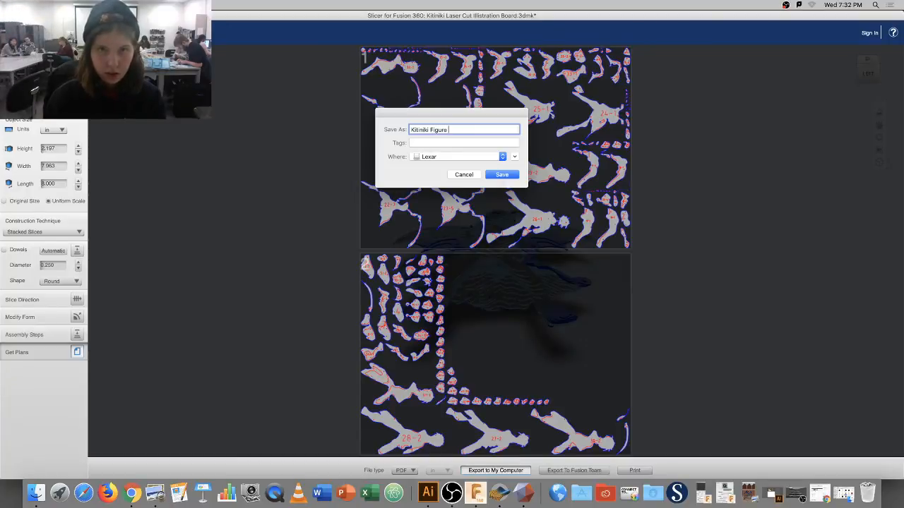
text(L)
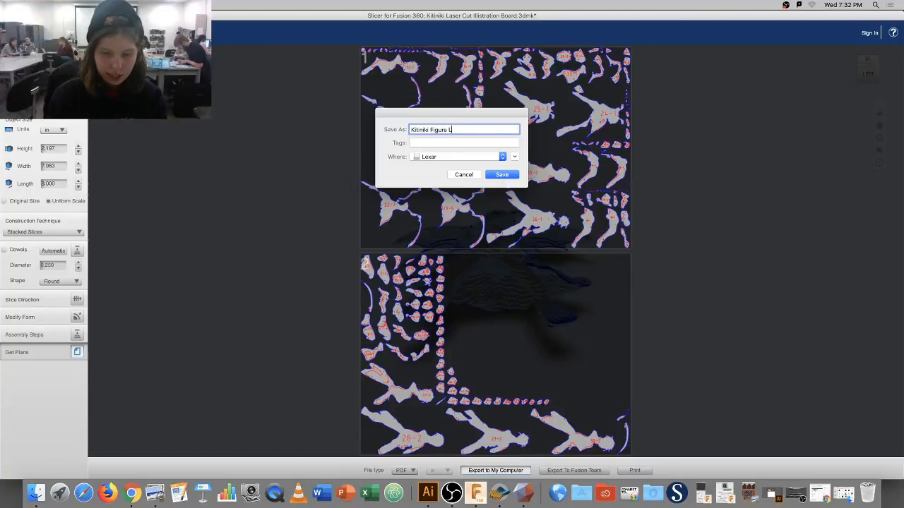
text(aser)
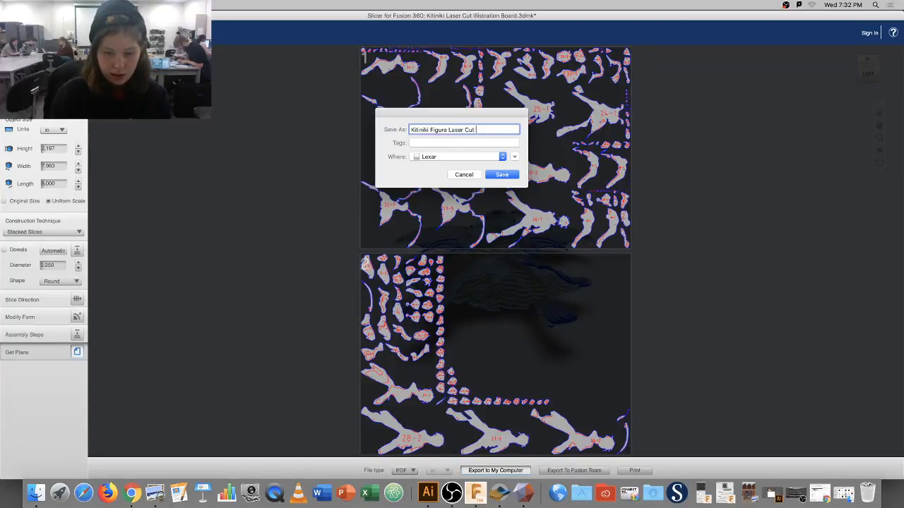
text(Cut Illustr)
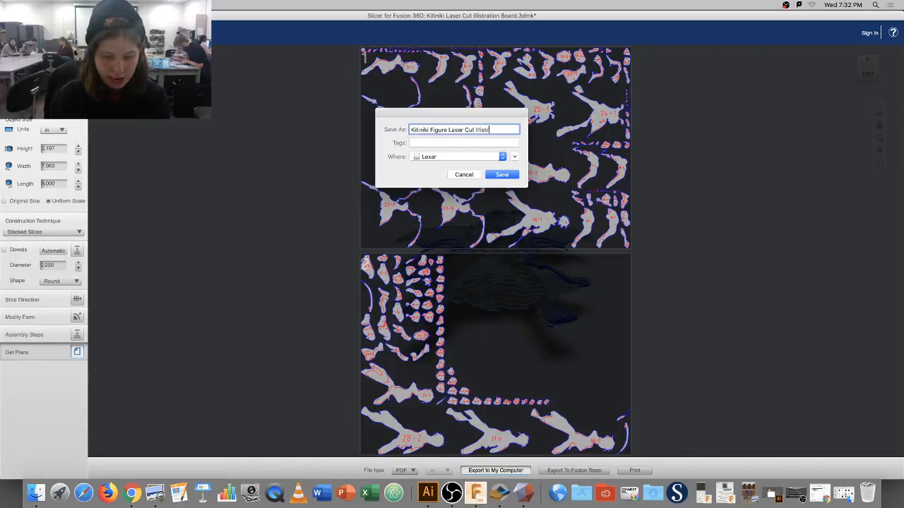
text(ation )
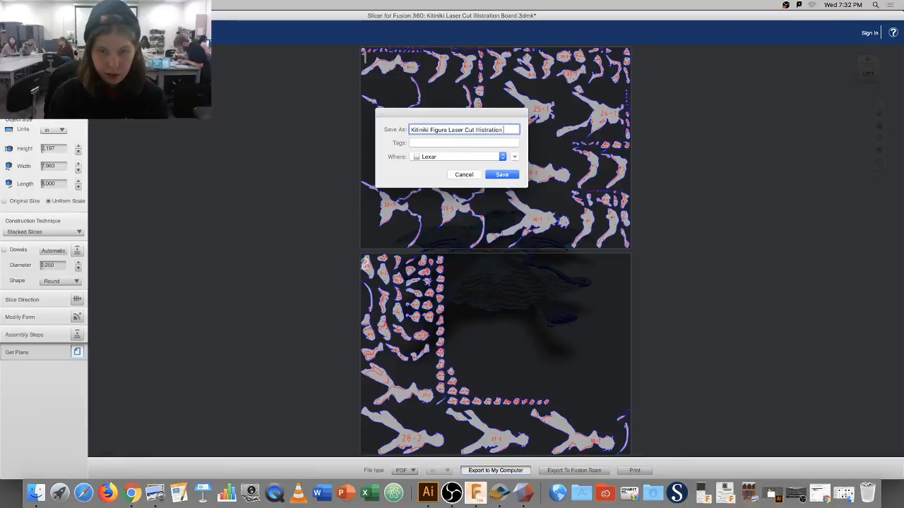
text(Board)
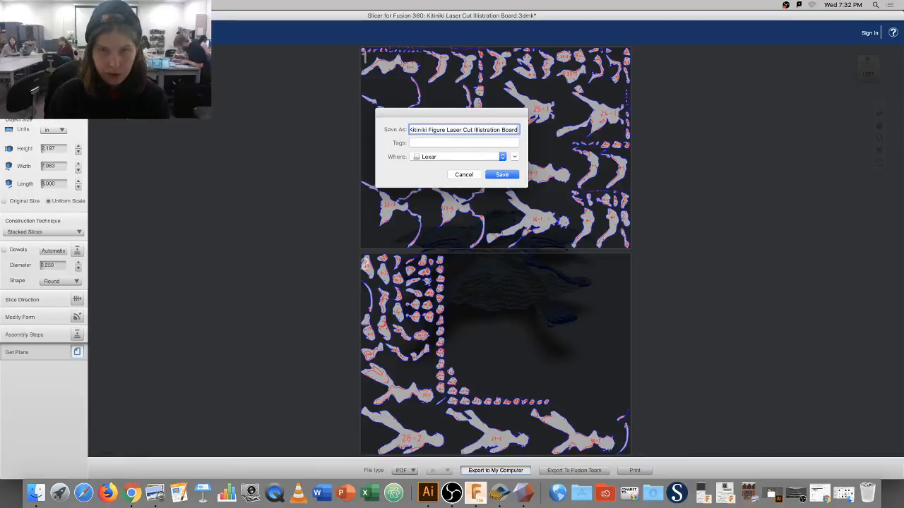
key(Return)
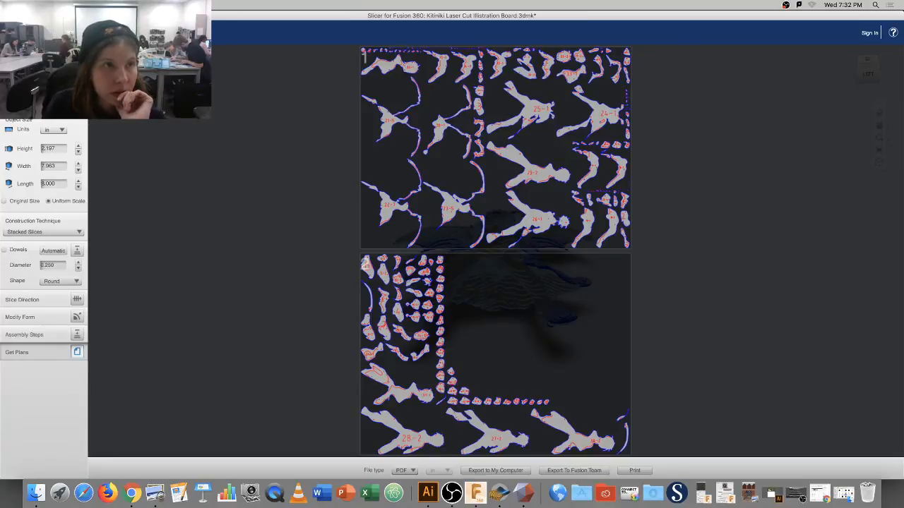
Bring up Finder's kitiniki search on the Lexar drive and select the search word kitiniki.
click(36, 492)
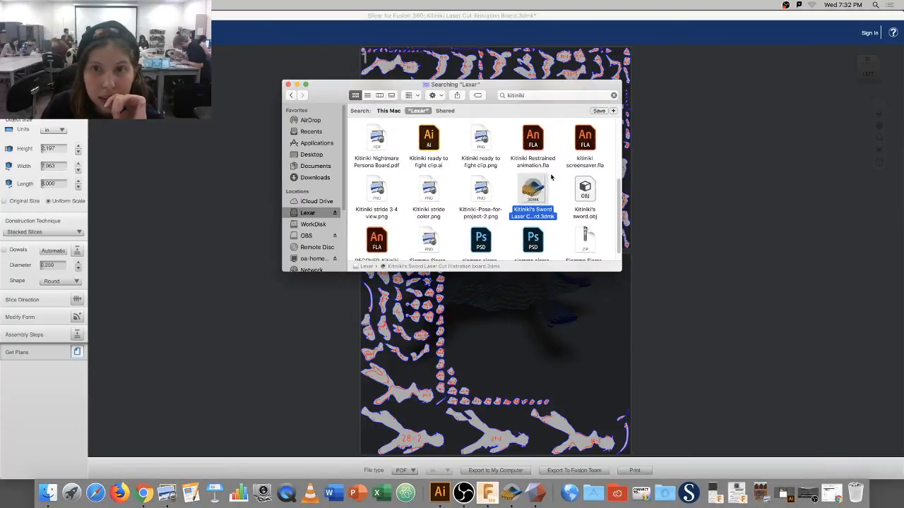
scroll(552, 182, down, 1)
scroll(553, 182, up, 5)
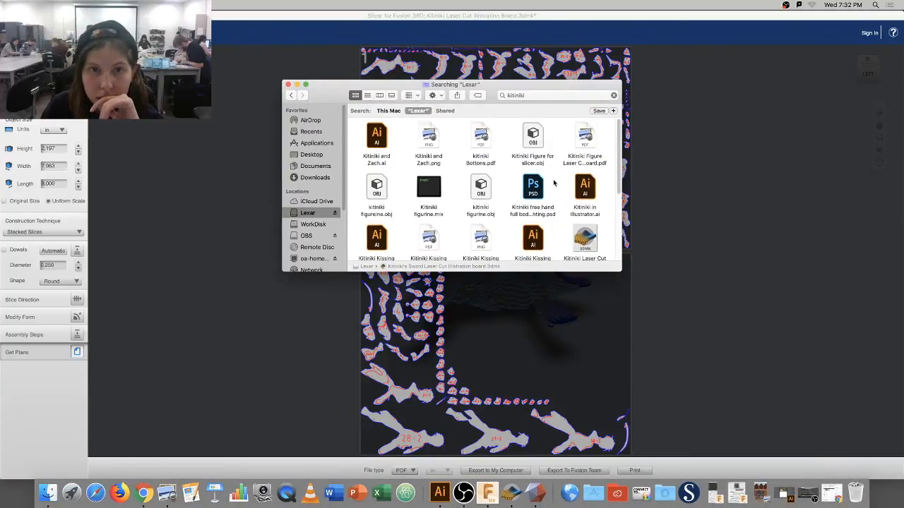
click(555, 96)
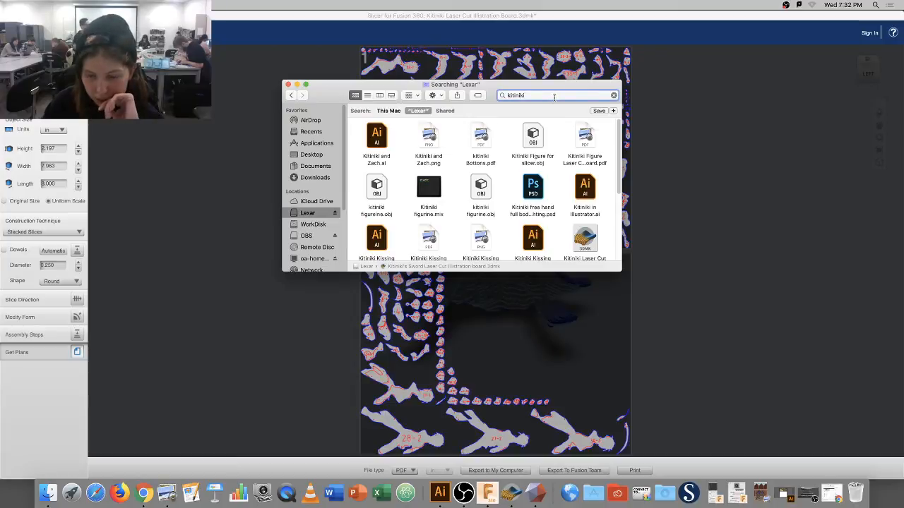
double_click(554, 96)
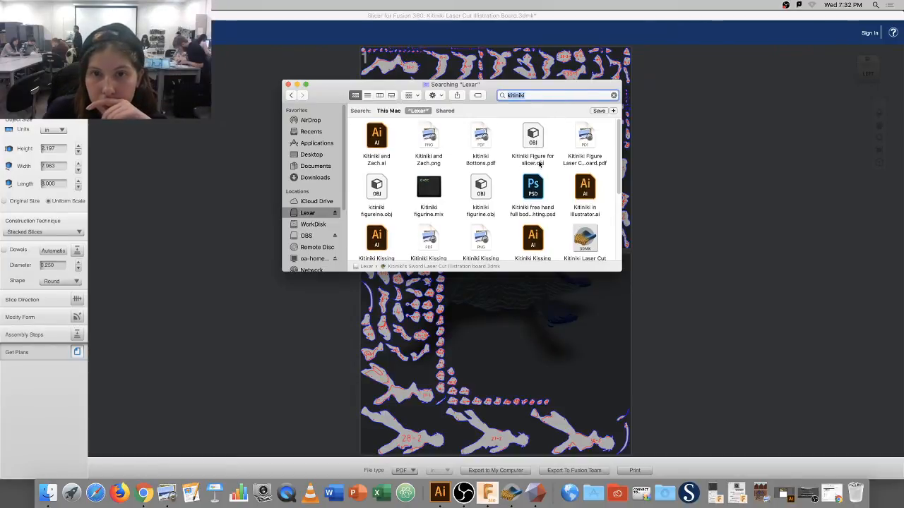
mouse_move(620, 165)
mouse_down()
mouse_move(624, 244)
mouse_move(625, 177)
mouse_up()
click(563, 96)
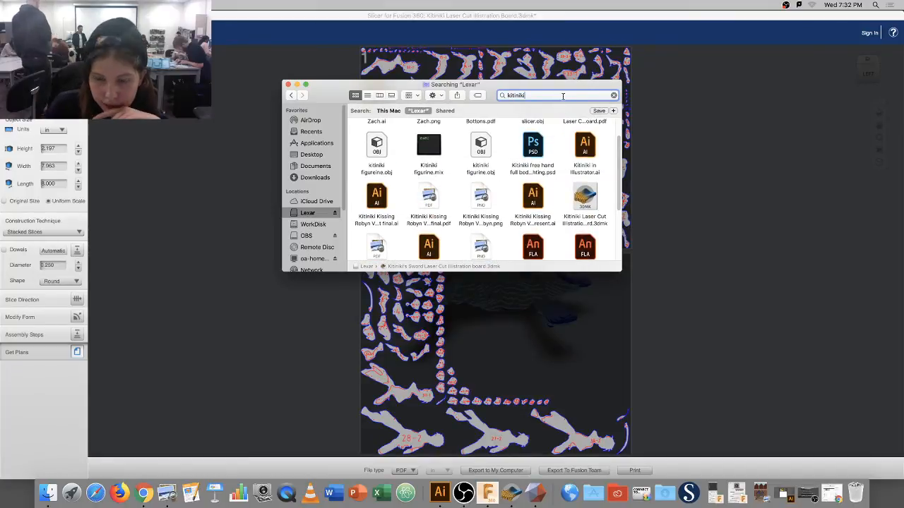
double_click(558, 95)
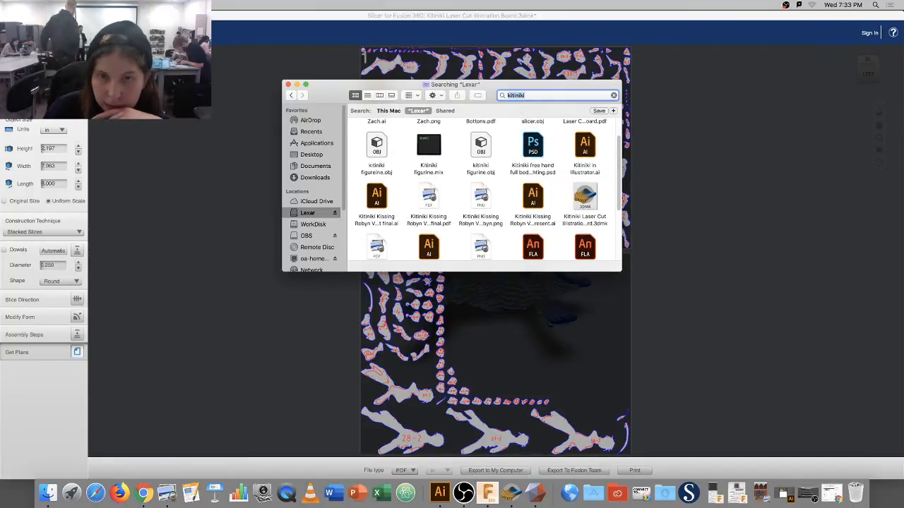
Scroll through the Lexar results listing the project's PDF, OBJ, 3DMK and Illustrator files.
scroll(533, 175, down, 3)
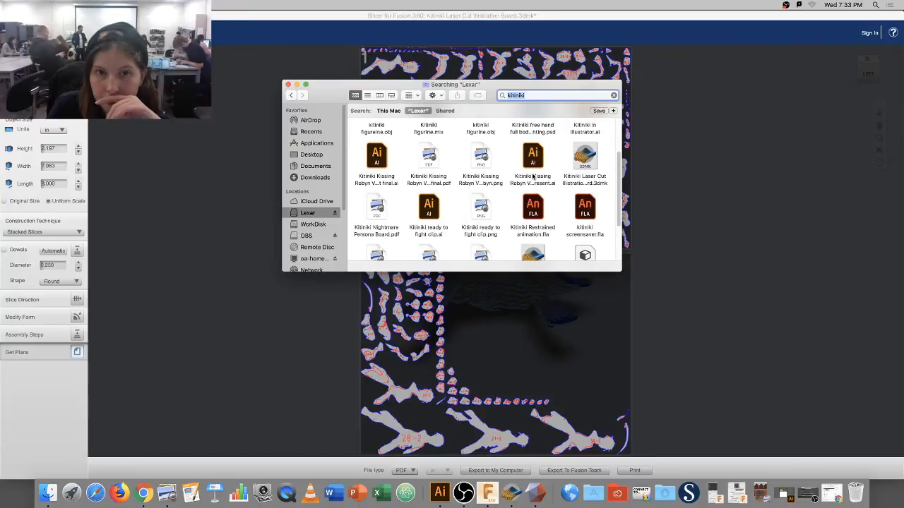
scroll(532, 177, up, 6)
scroll(581, 159, down, 1)
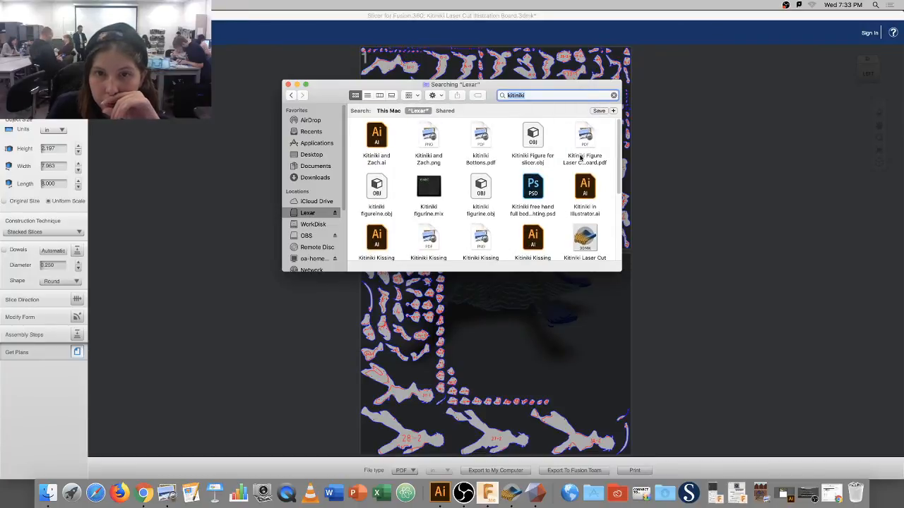
scroll(581, 159, down, 3)
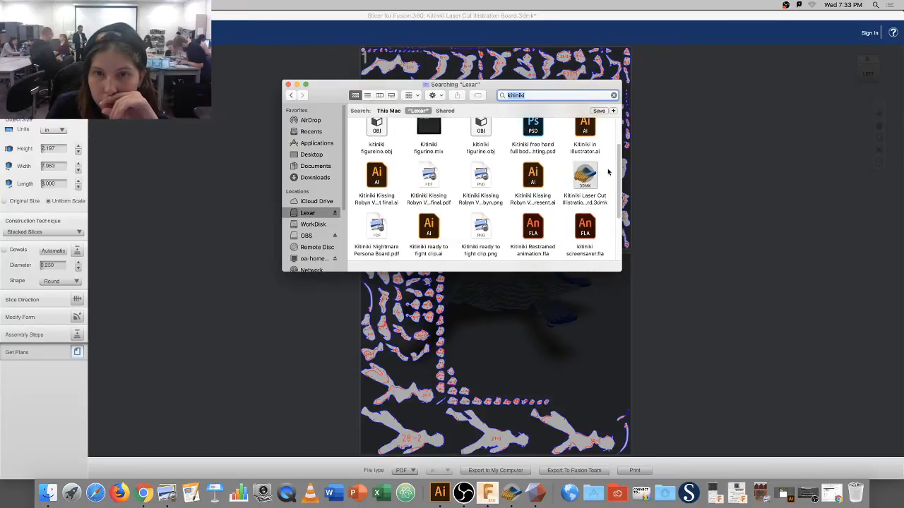
scroll(601, 177, down, 3)
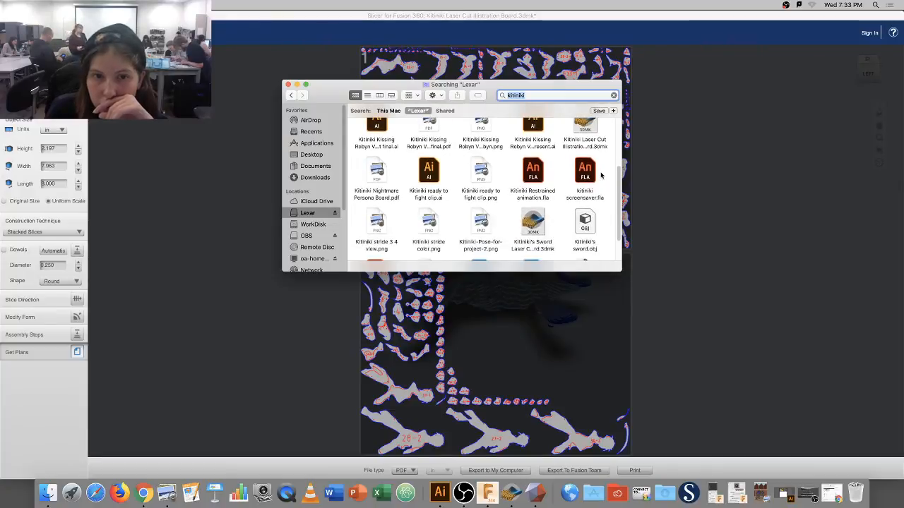
scroll(517, 175, down, 3)
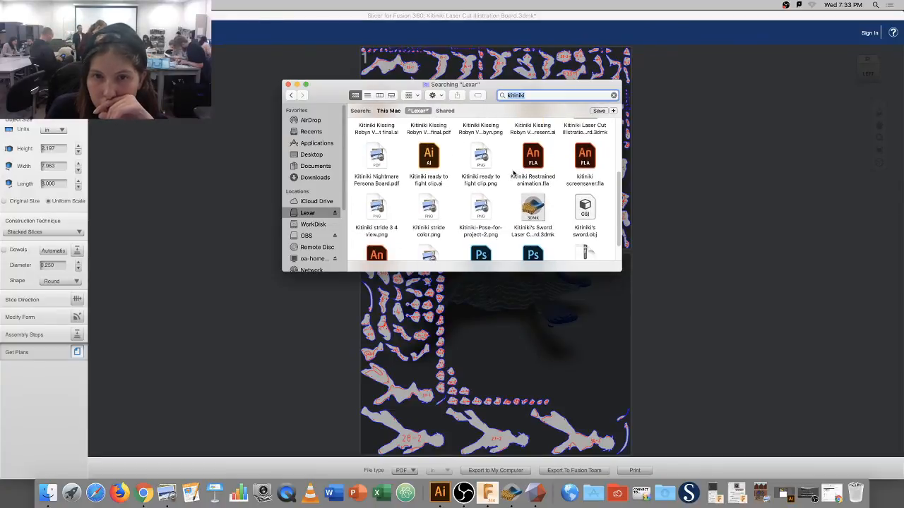
scroll(513, 173, down, 1)
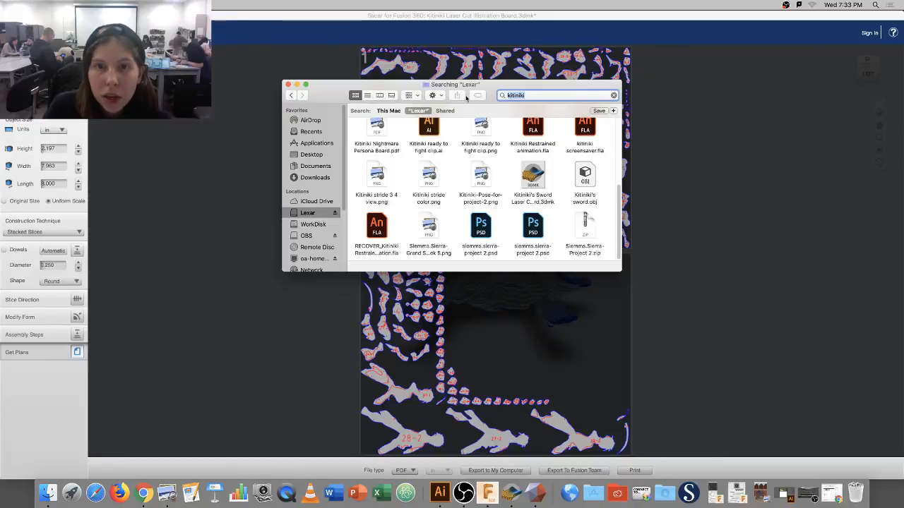
Close Finder and export the plans to Lexar as PDF 'kitiniki Figure Lazer Cut Illustration Board'.
click(288, 84)
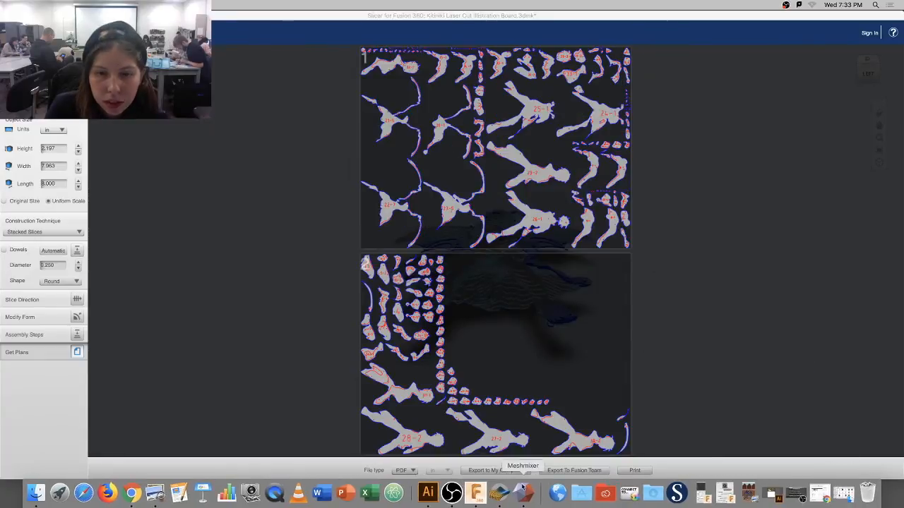
click(517, 470)
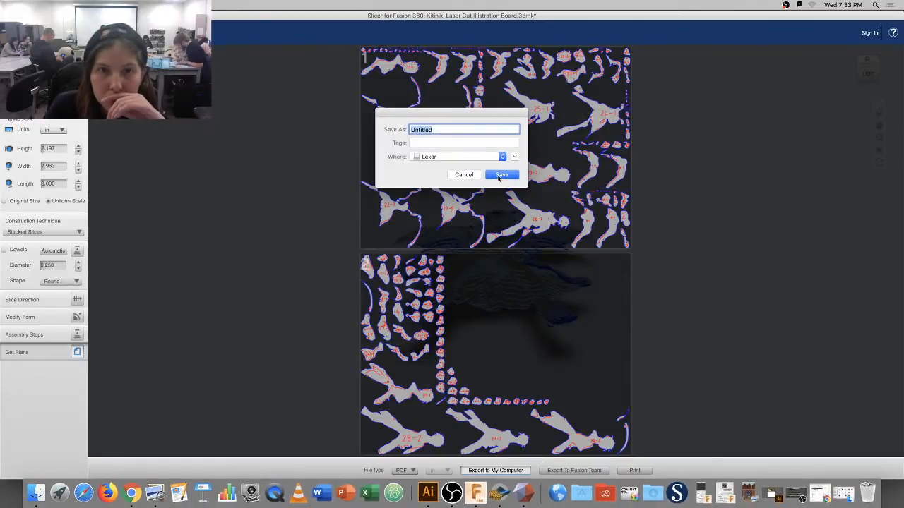
key(BackSpace)
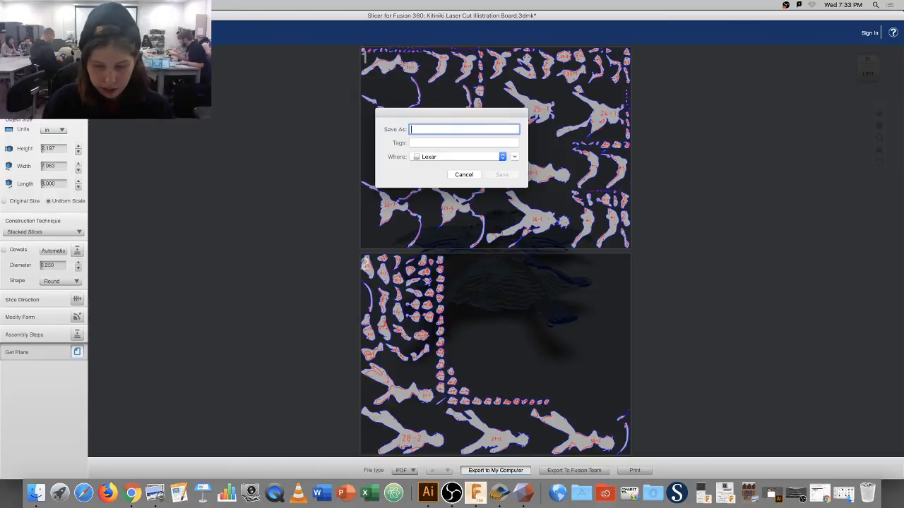
text(kitini)
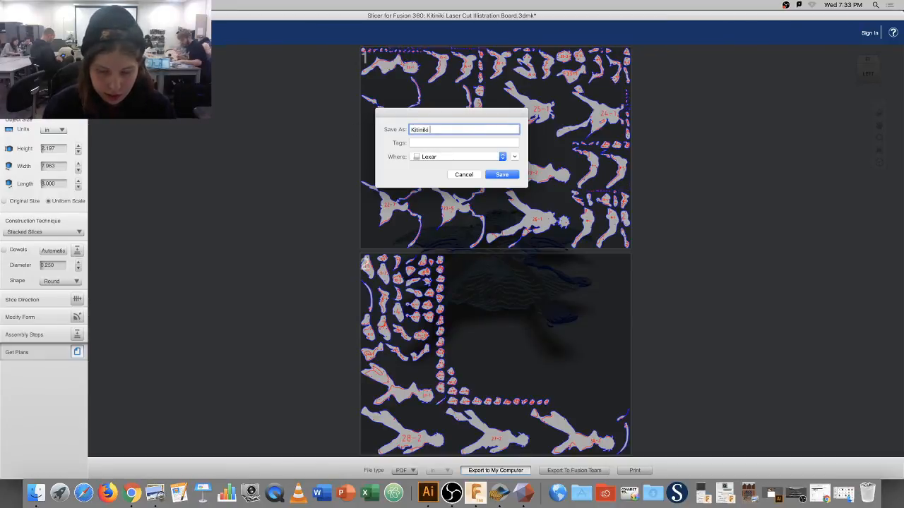
text(ki F)
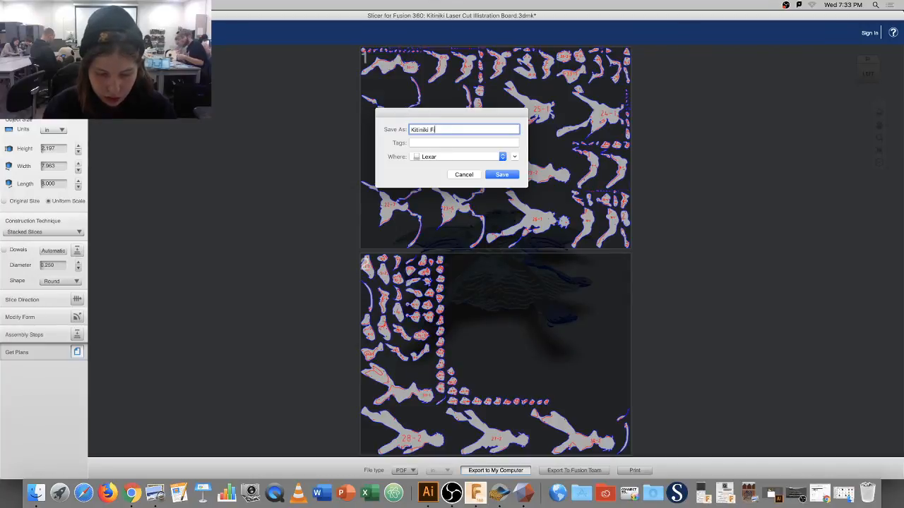
text(igure )
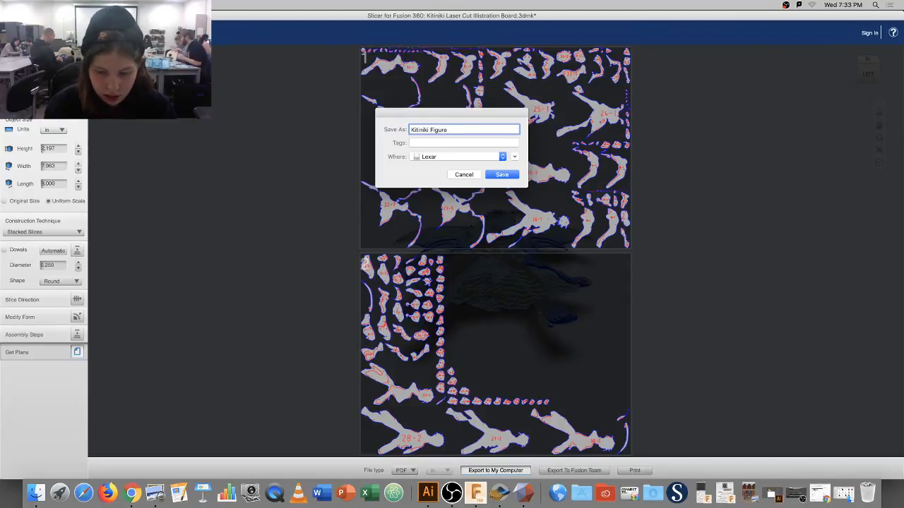
text(Lazer Cut)
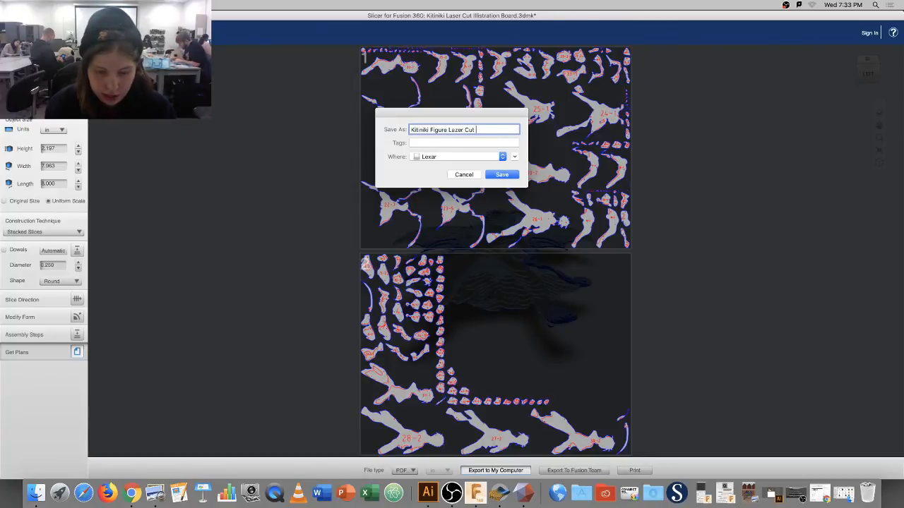
text( Illustrat)
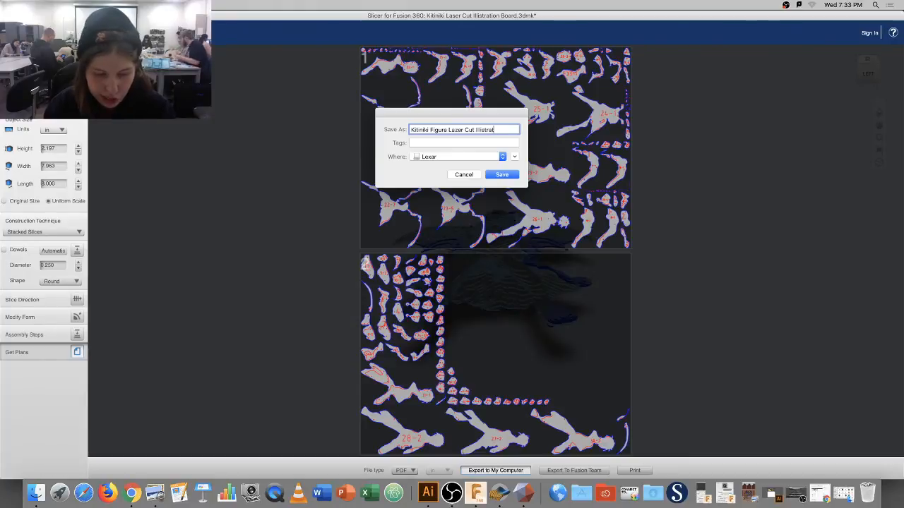
text(ion B)
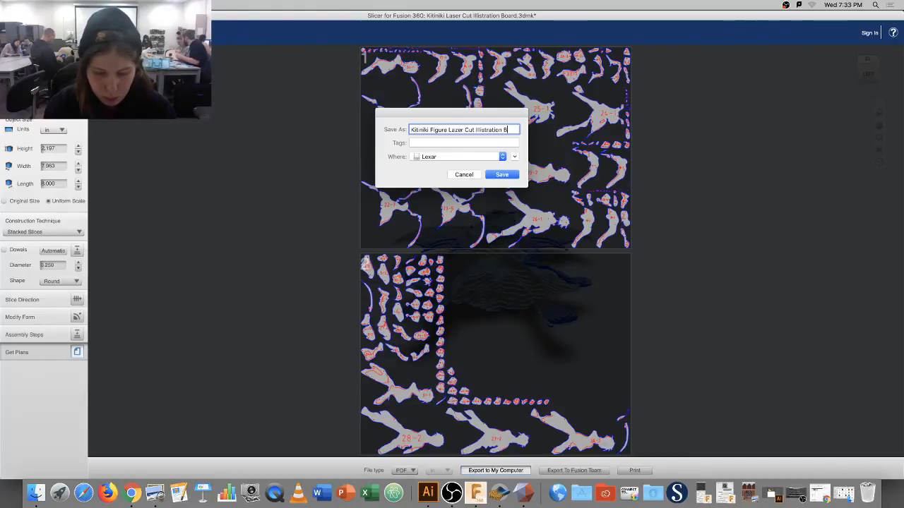
text(oard)
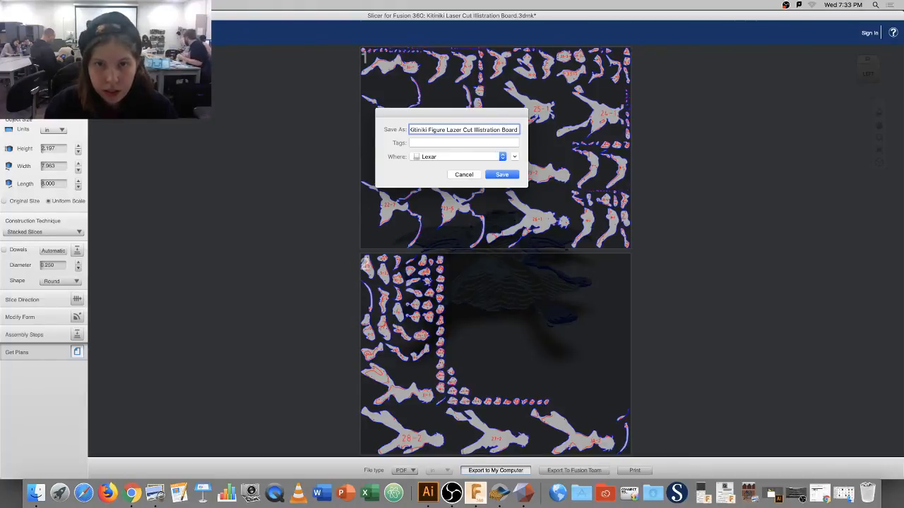
key(Return)
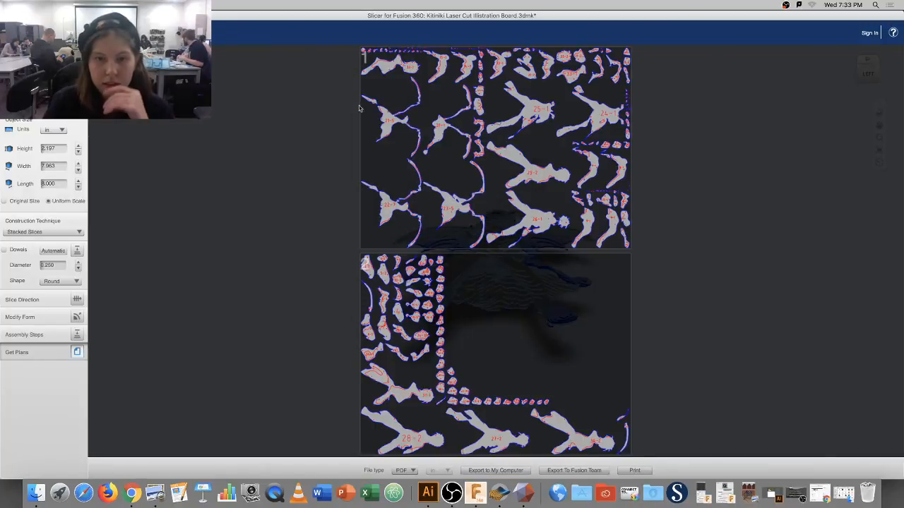
click(496, 468)
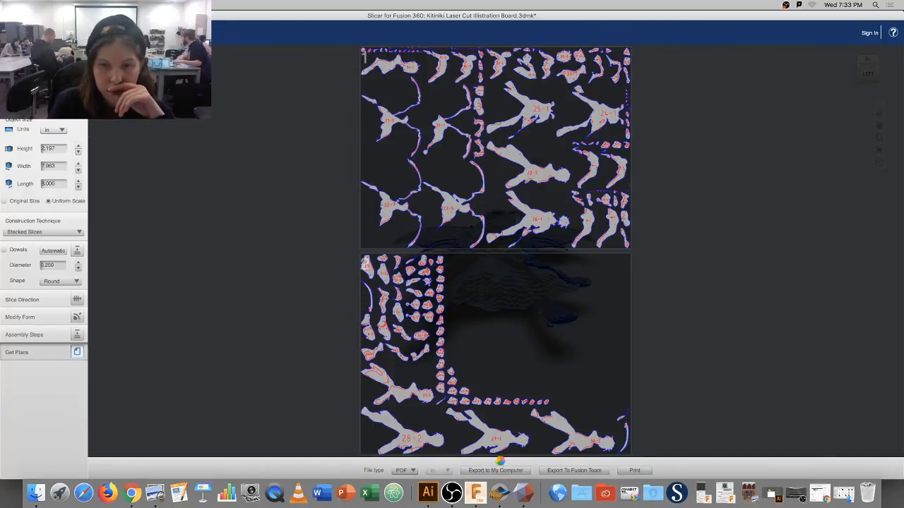
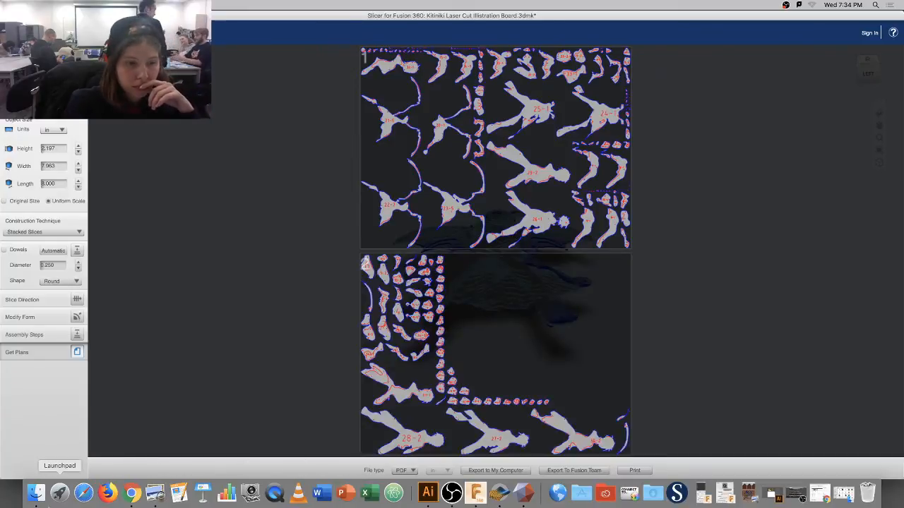
Bring up the kitiniki Finder search on Lexar and select the Kitiniki Figure laser board PDF.
click(35, 493)
scroll(543, 212, down, 3)
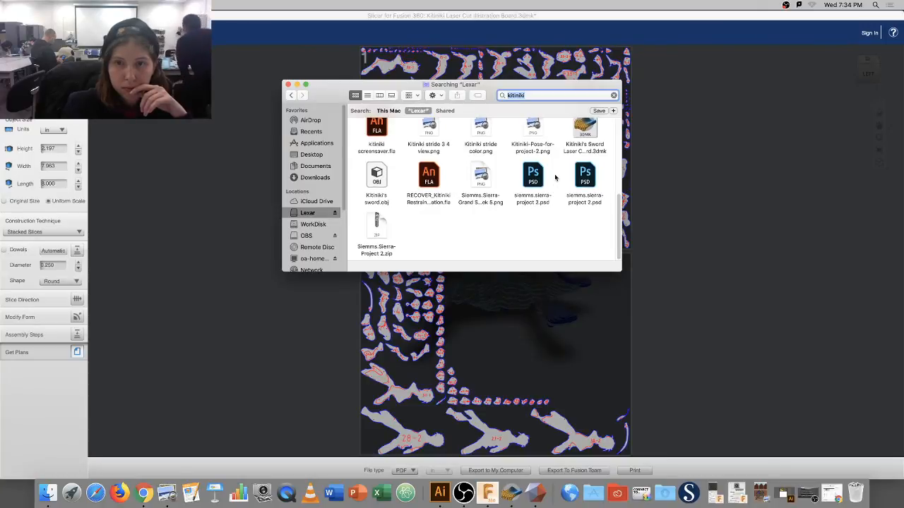
click(555, 96)
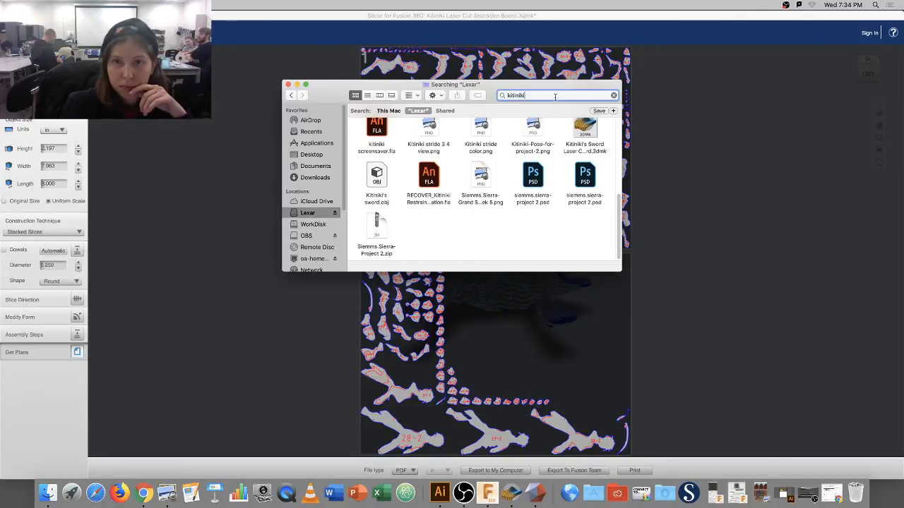
key(Return)
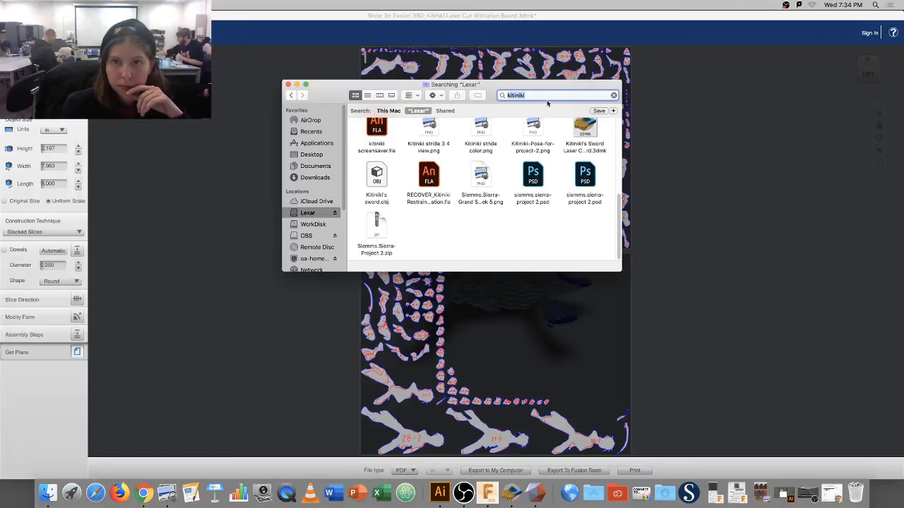
scroll(495, 121, up, 5)
scroll(440, 119, up, 2)
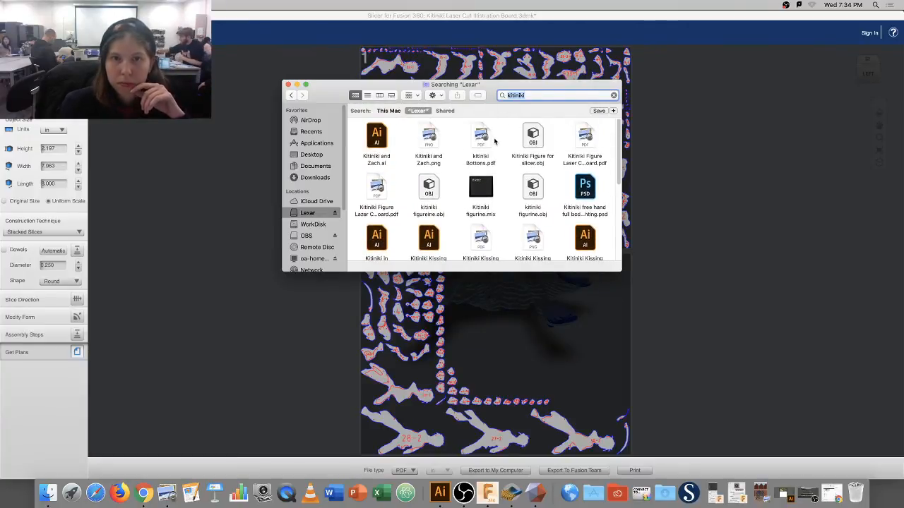
click(379, 196)
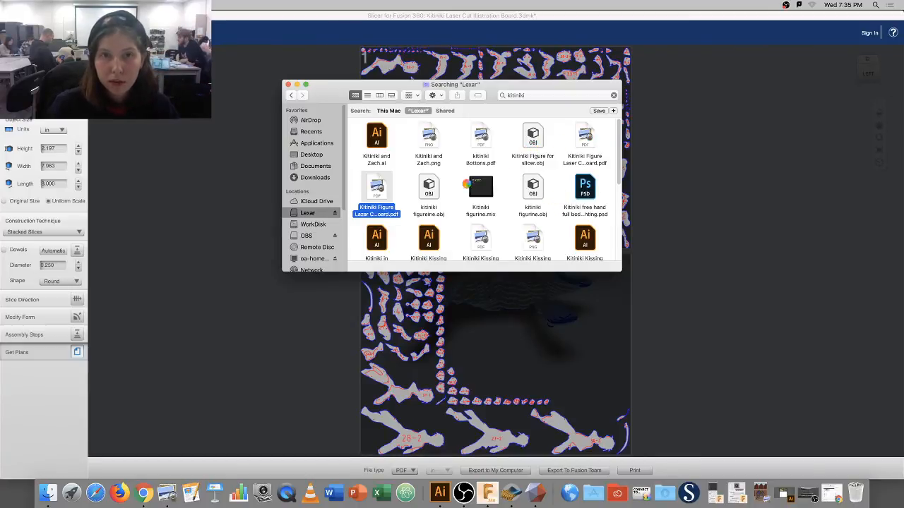
Find and open the Kitiniki's Sword Laser Cut .3dmk project from the results.
scroll(508, 172, down, 3)
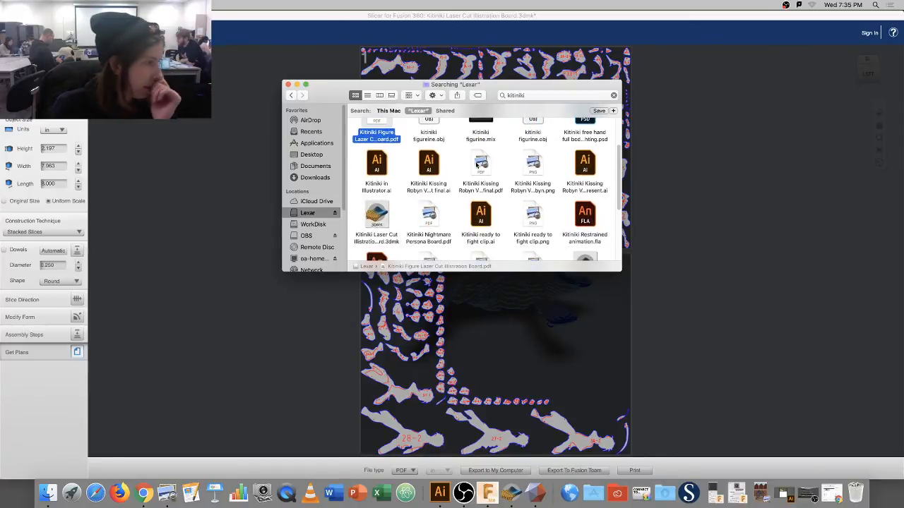
scroll(498, 168, down, 5)
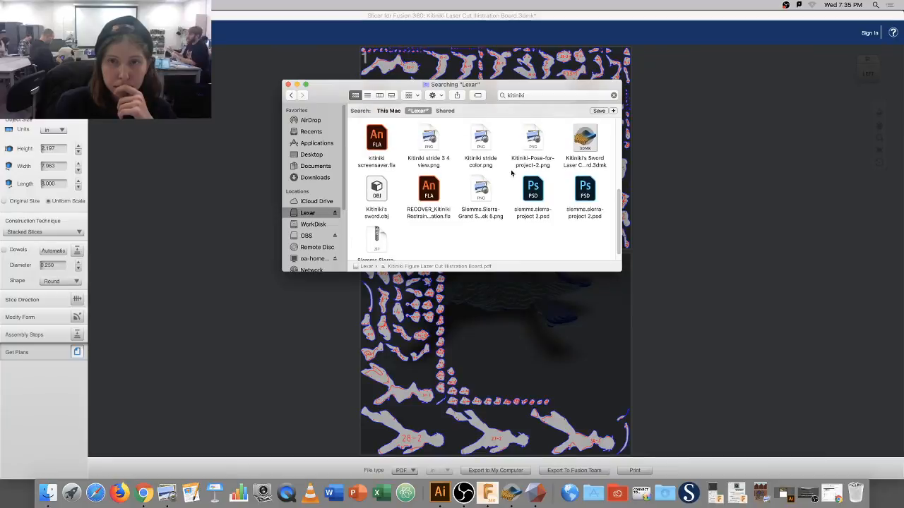
scroll(529, 171, up, 2)
click(589, 167)
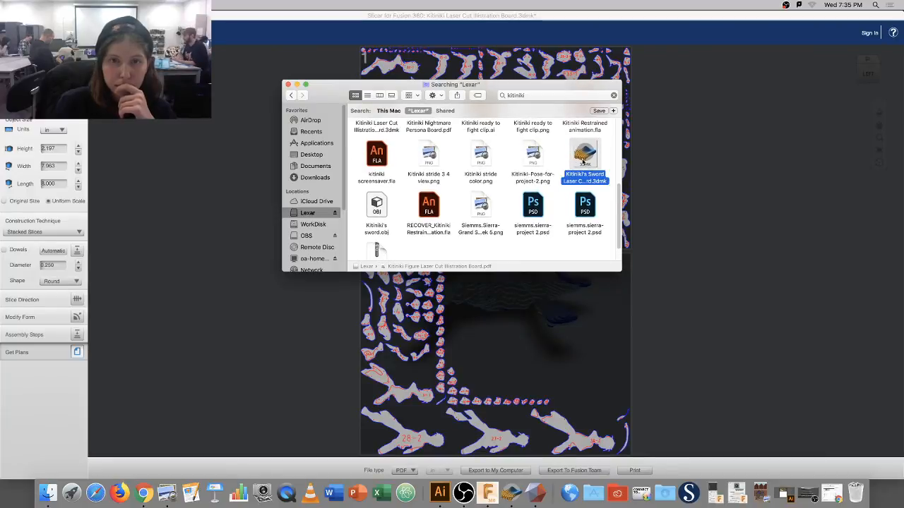
double_click(585, 161)
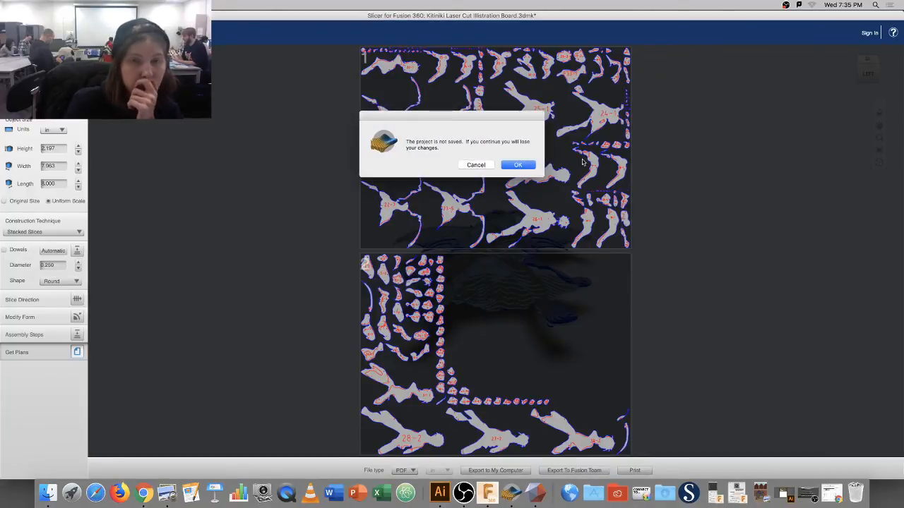
Discard the unsaved figure board and generate the sword's 48-part cut plan with Get Plans.
click(516, 165)
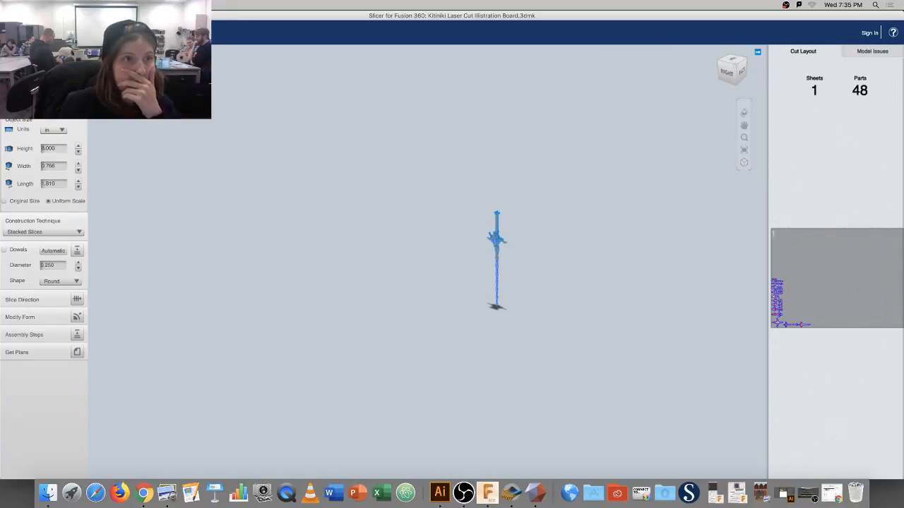
click(77, 351)
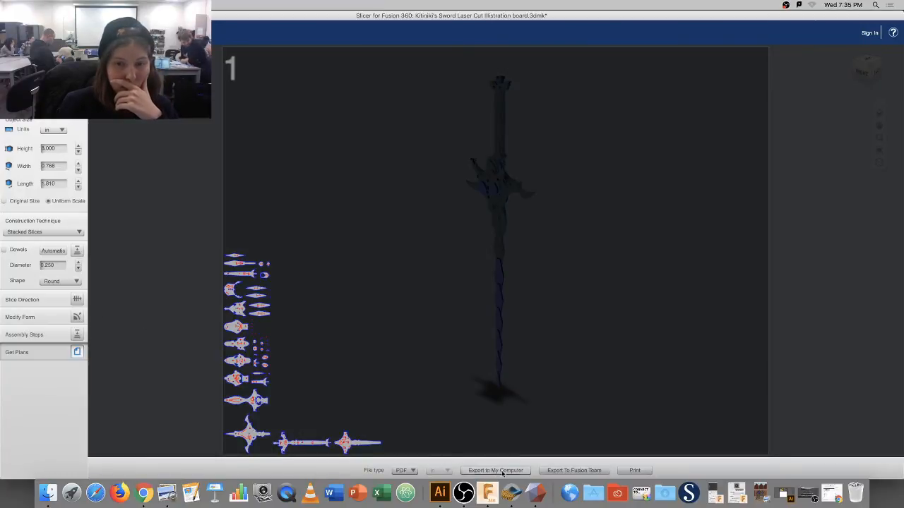
Export the sword cut plans to Lexar as the Kitiniki Sword Illustration Board PDF.
click(502, 470)
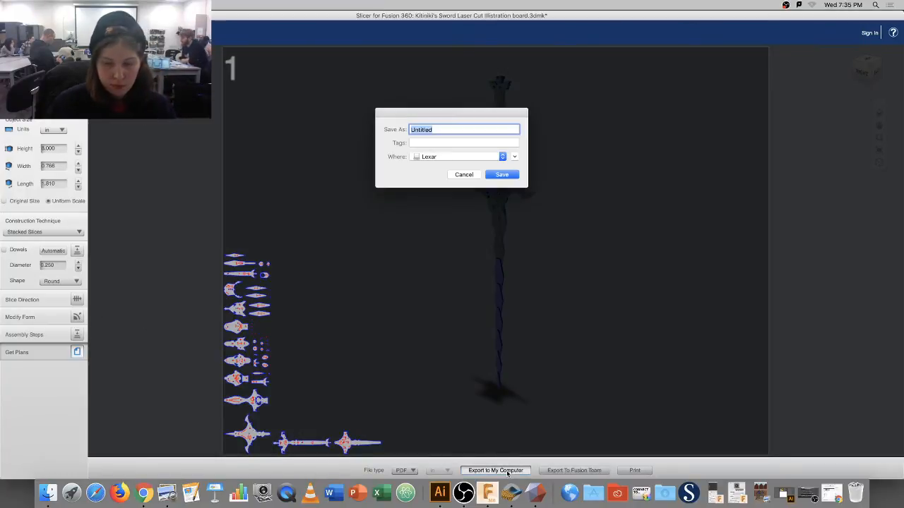
text(Kitiniki)
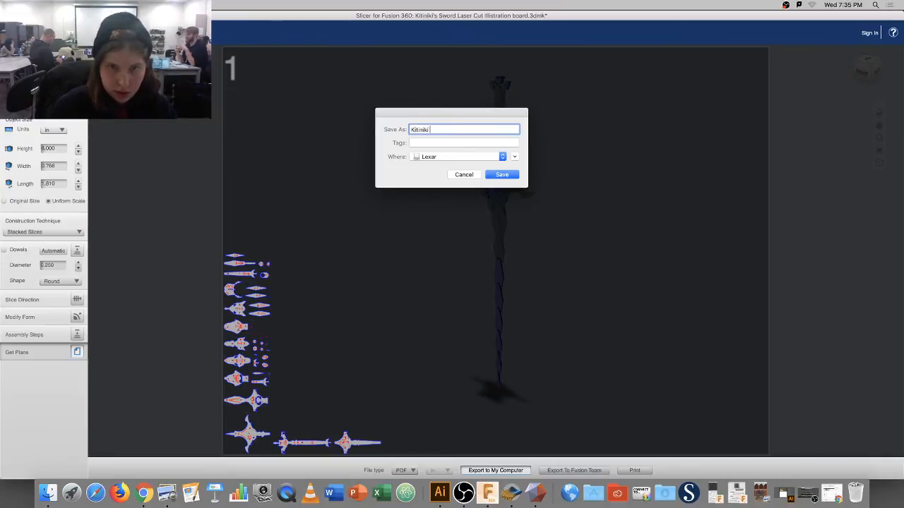
text( Swo)
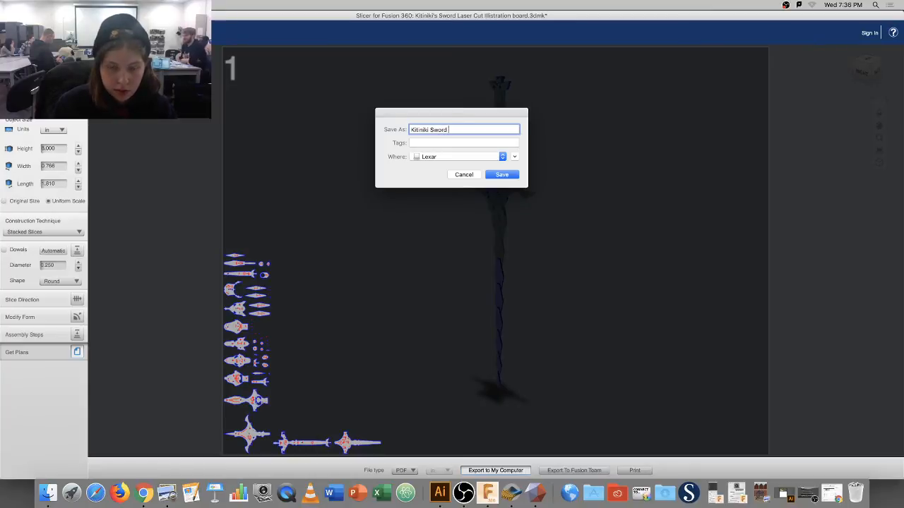
text(rd Lase)
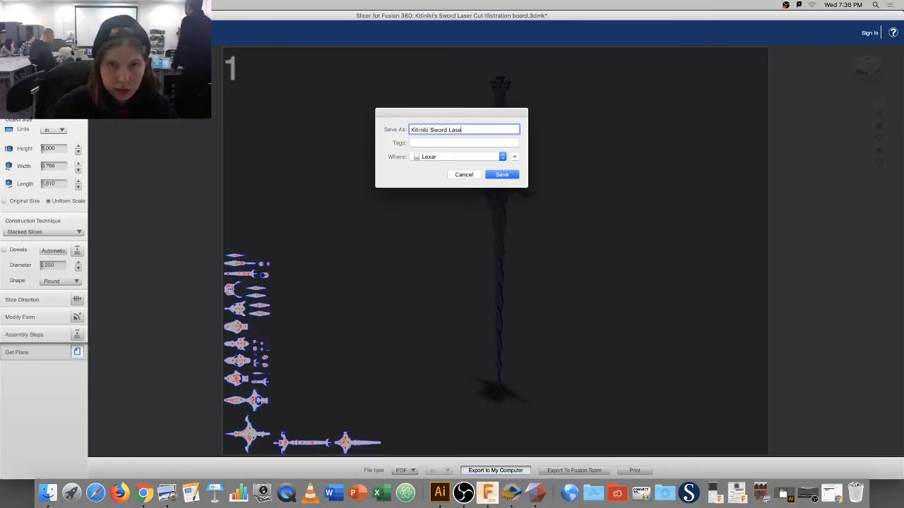
text(r)
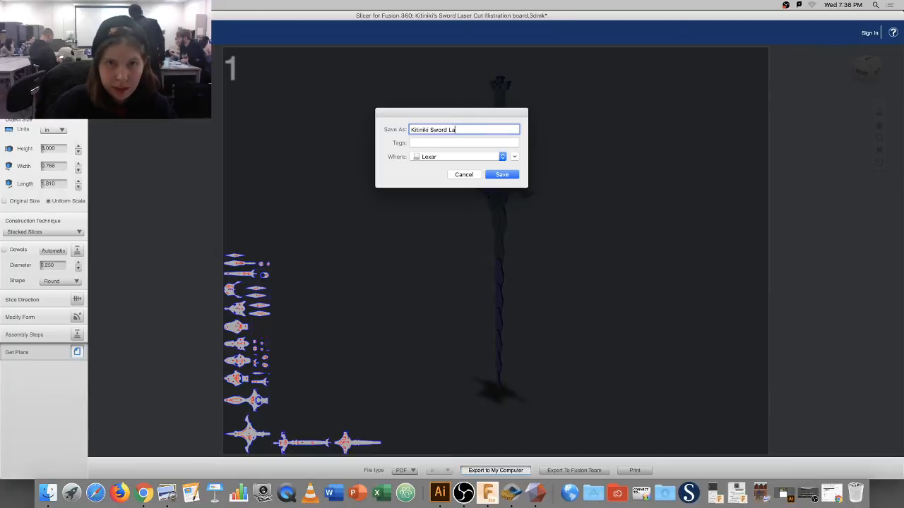
text(r Cut)
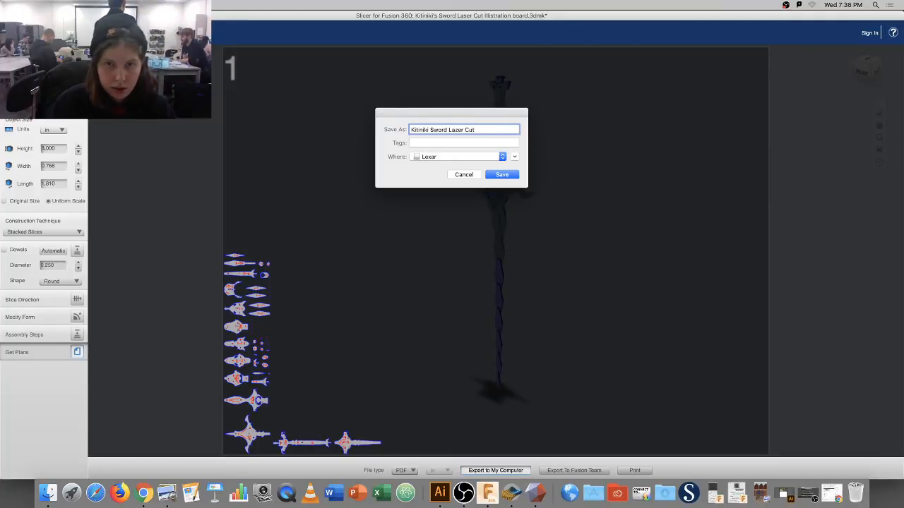
text(Illust)
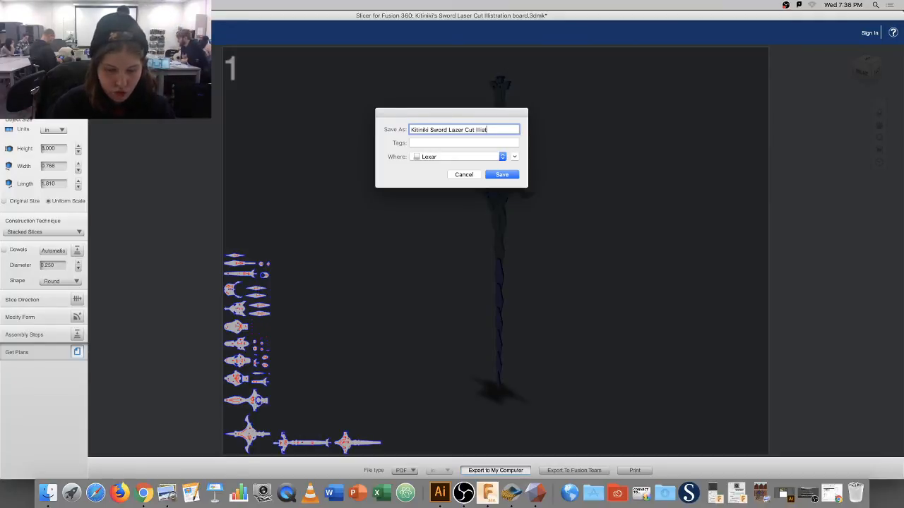
text(ration )
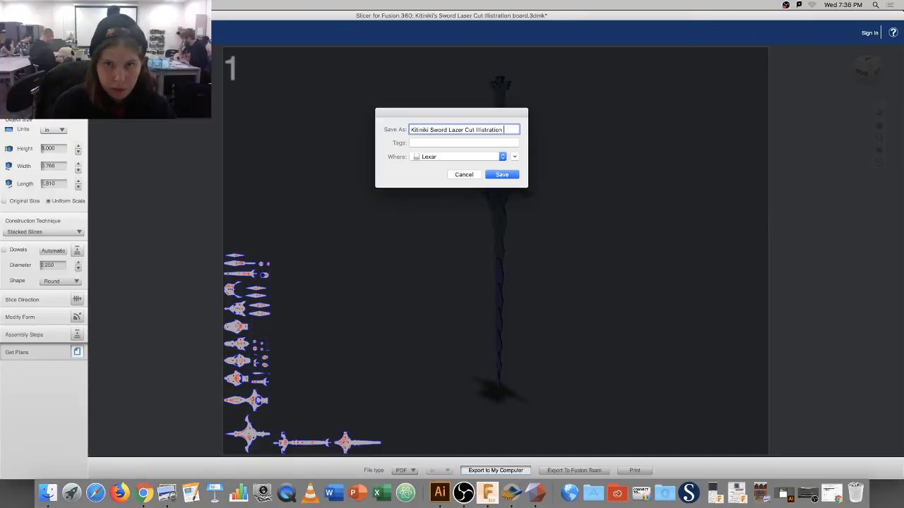
text(Board)
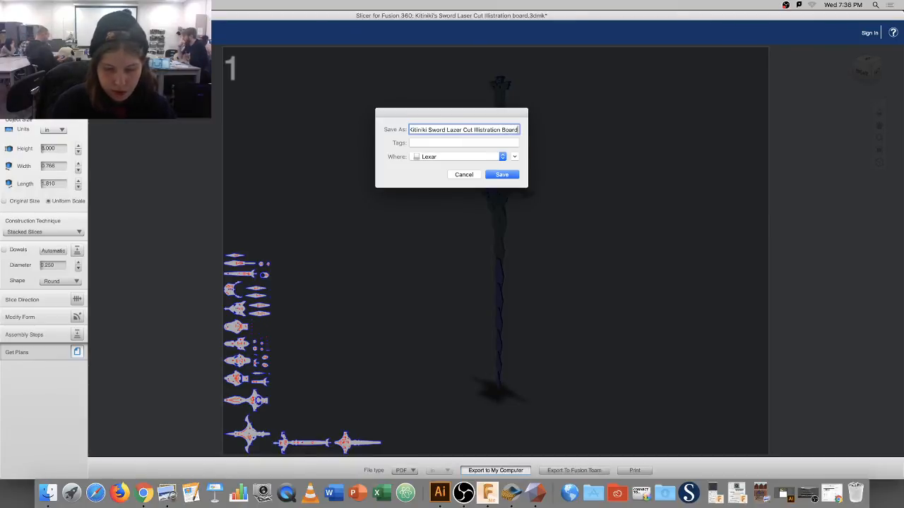
key(Return)
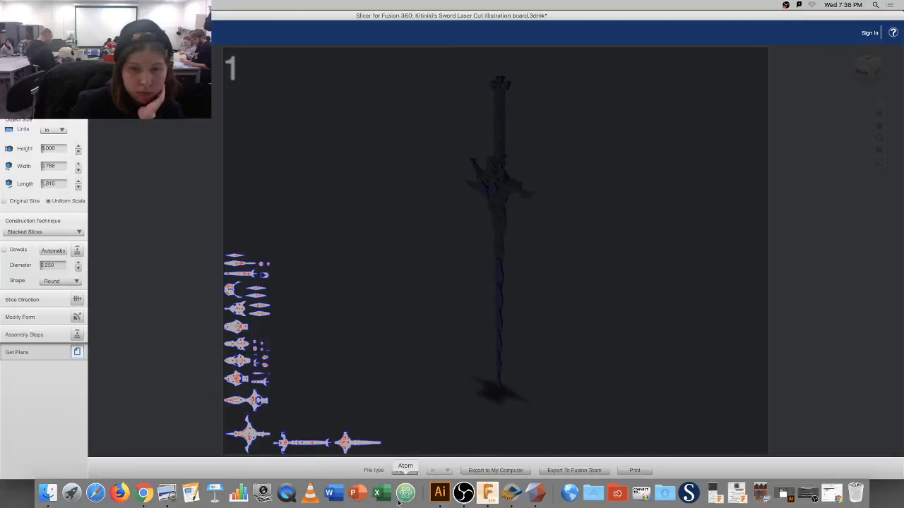
In Illustrator, start File > Open and search for kitiniki on the Lexar drive.
click(439, 492)
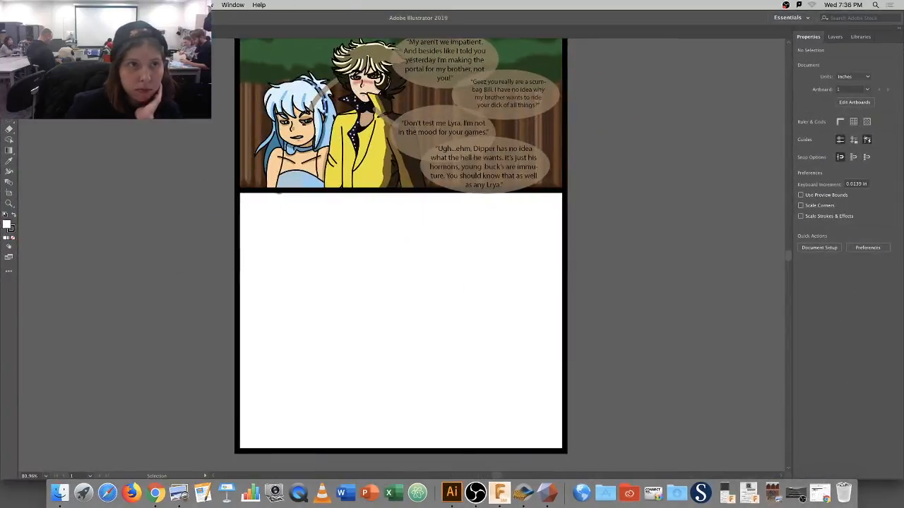
click(69, 5)
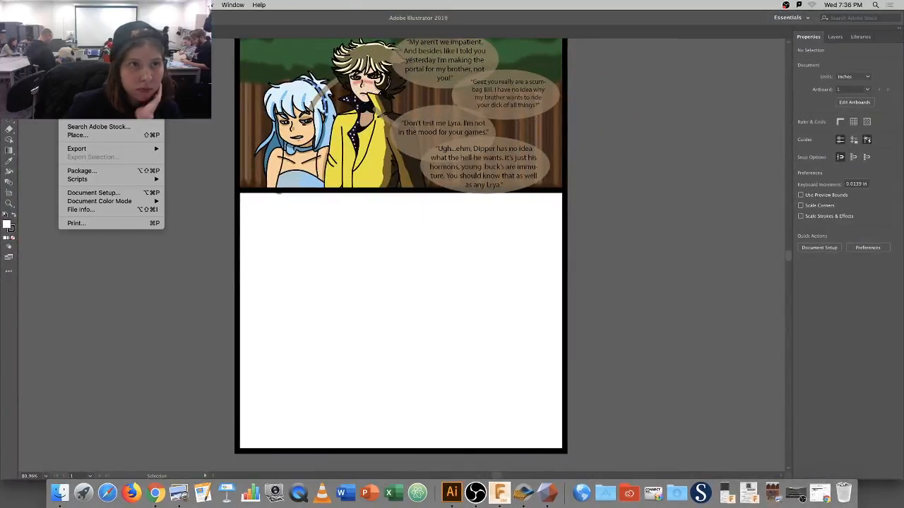
click(78, 33)
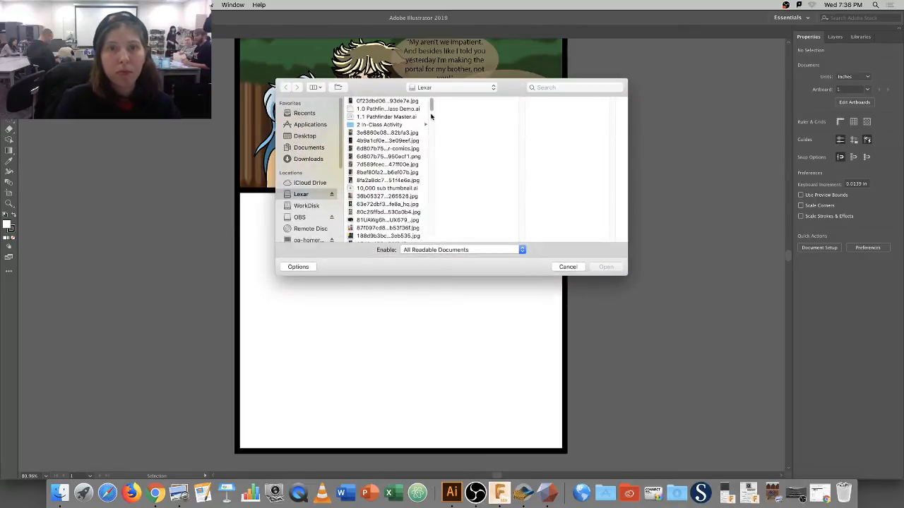
click(558, 87)
text(kitiniki)
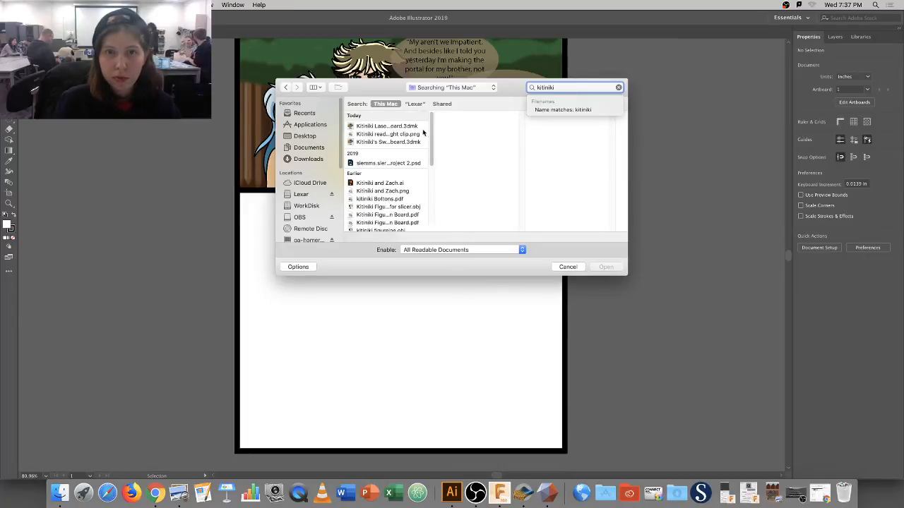
click(414, 104)
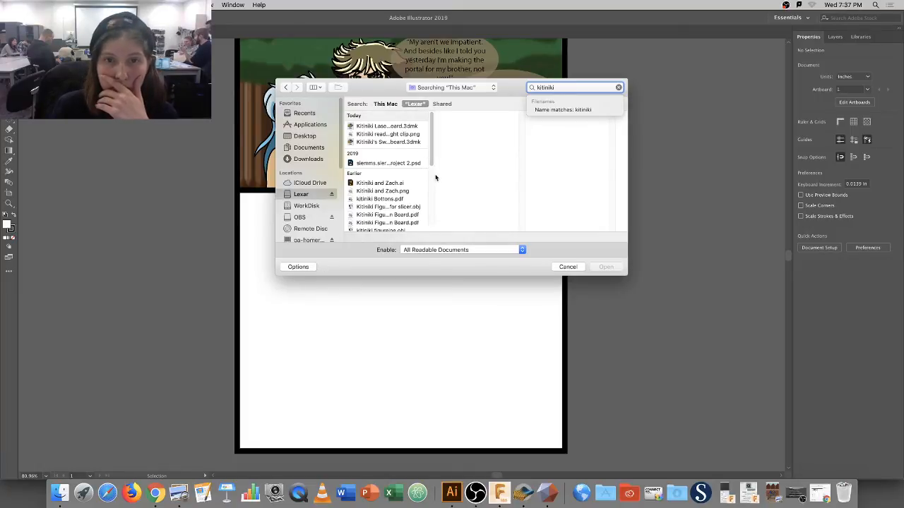
Compare the board PDFs and open Kitiniki Figure Laser Cut Illustration Board.pdf.
scroll(427, 178, down, 5)
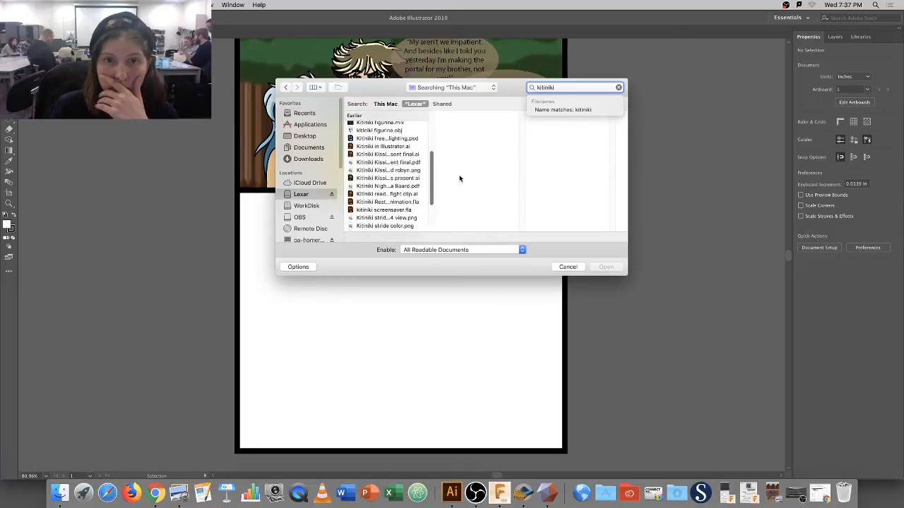
click(400, 187)
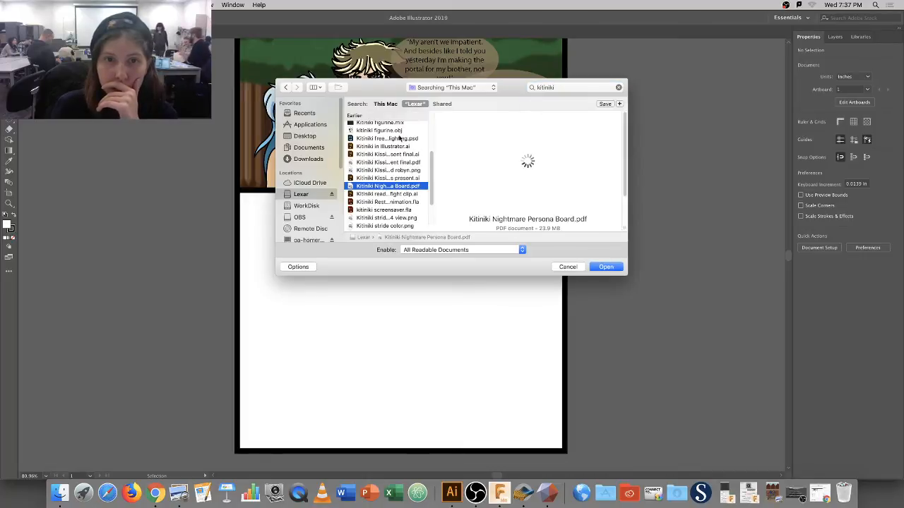
scroll(431, 140, up, 5)
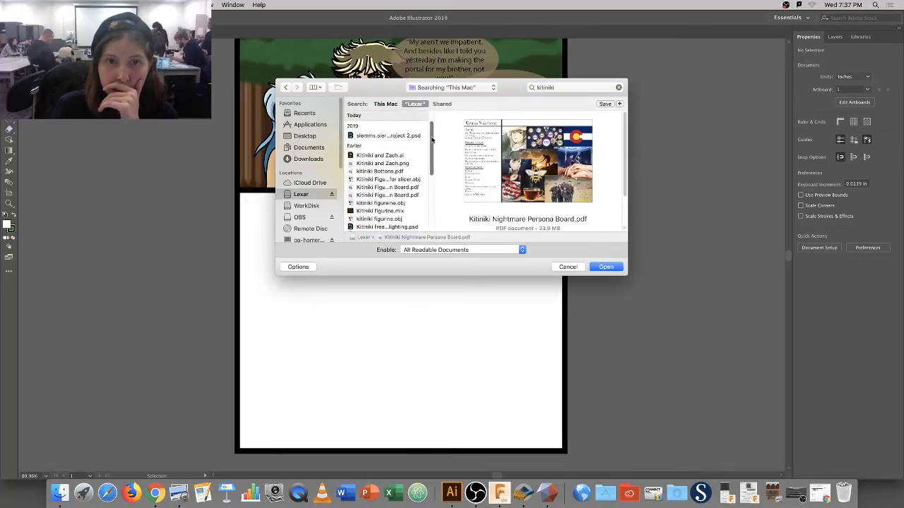
click(405, 180)
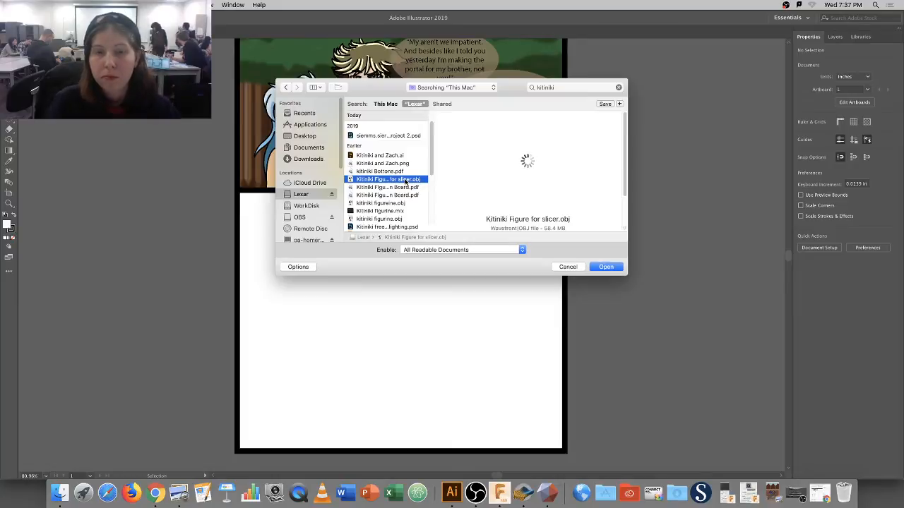
click(410, 188)
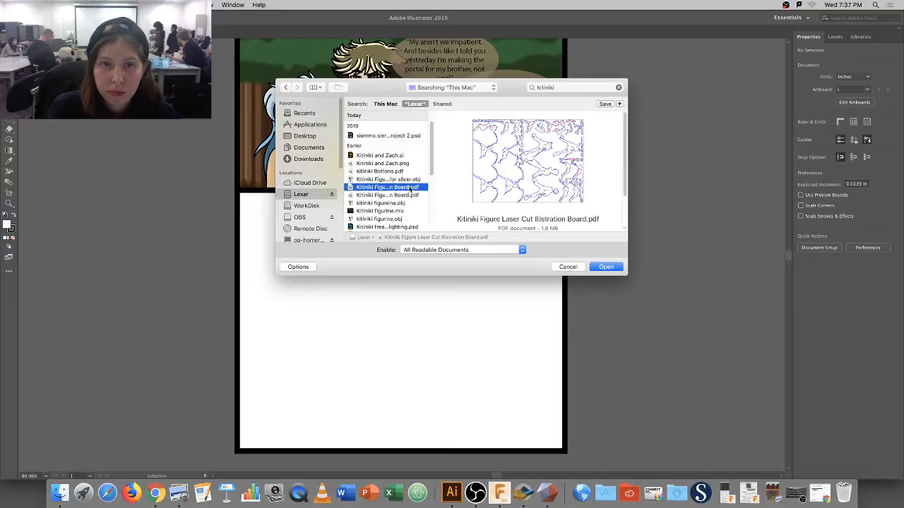
right_click(411, 200)
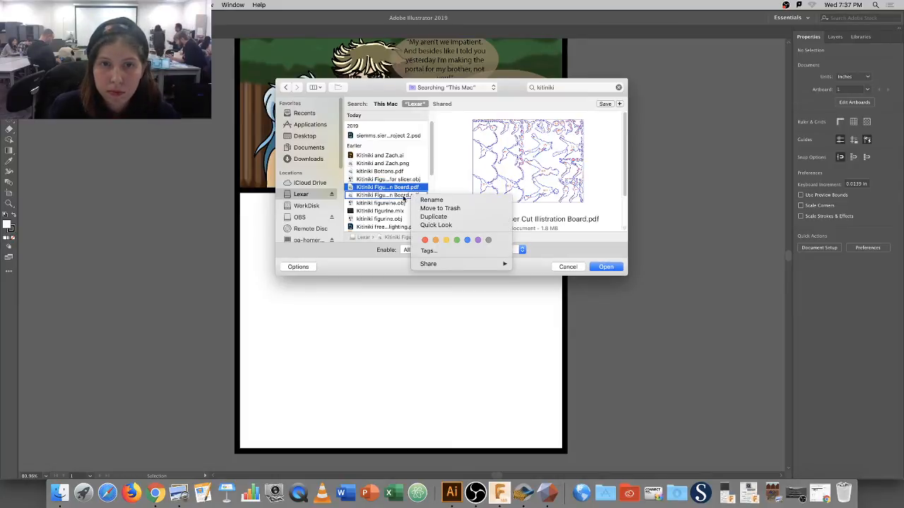
click(403, 199)
click(407, 196)
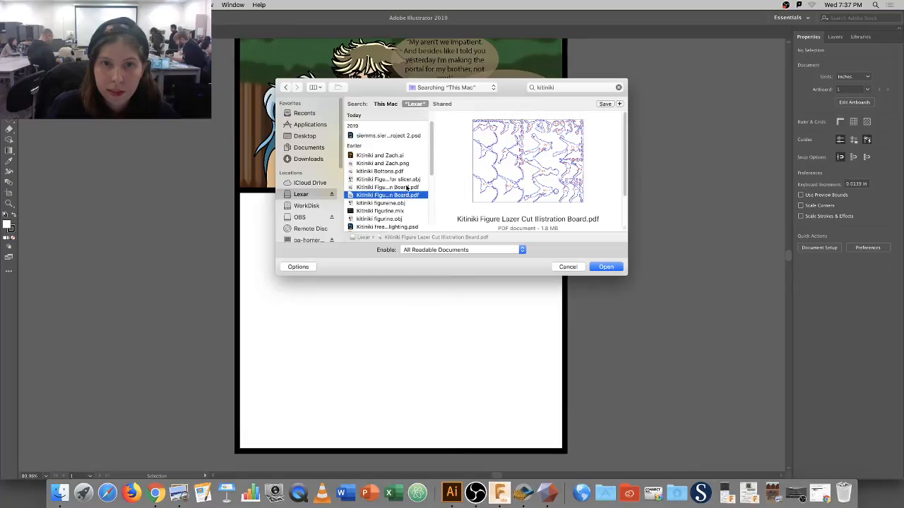
click(408, 188)
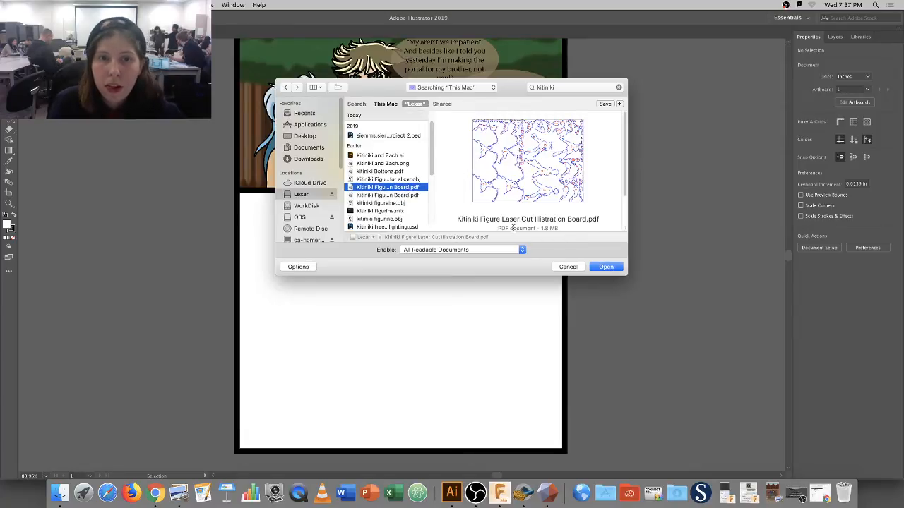
click(597, 266)
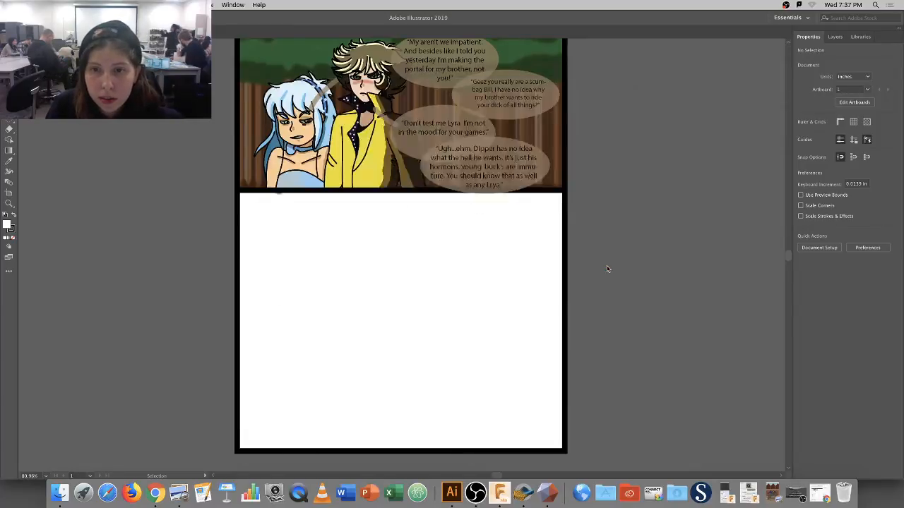
Accept the PDF import, zoom out to the full sheet, and browse Lexar files without opening any.
click(507, 337)
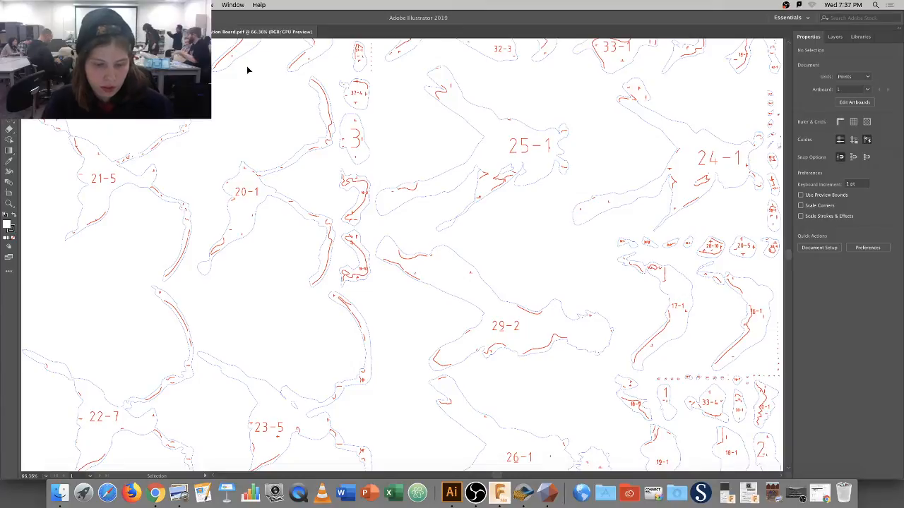
key(super+minus)
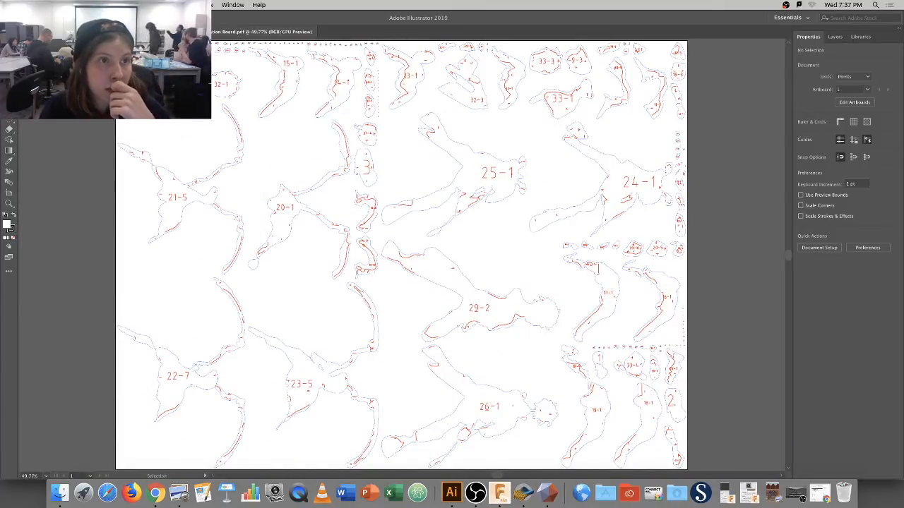
click(68, 5)
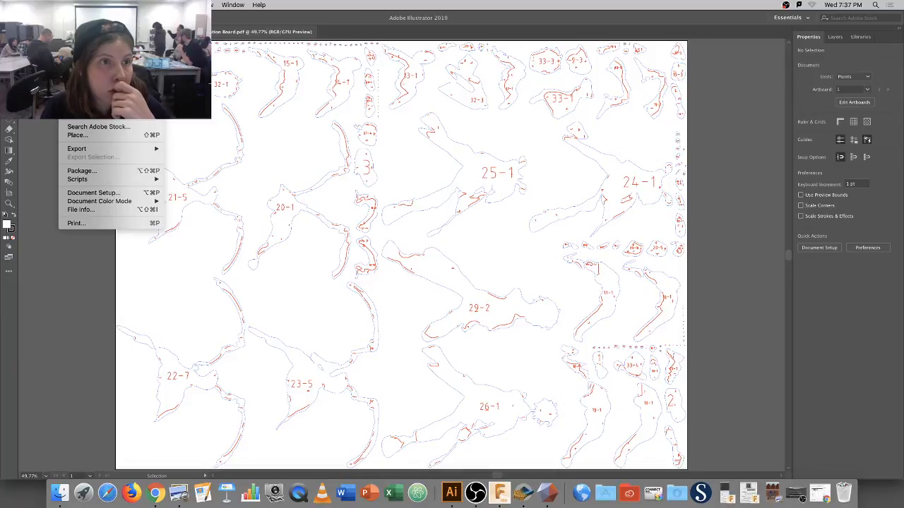
click(79, 32)
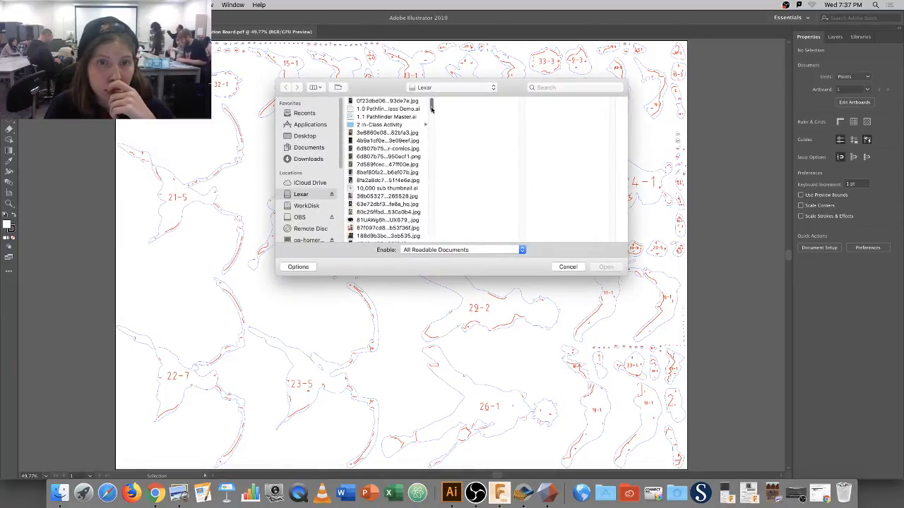
drag(431, 106, 435, 151)
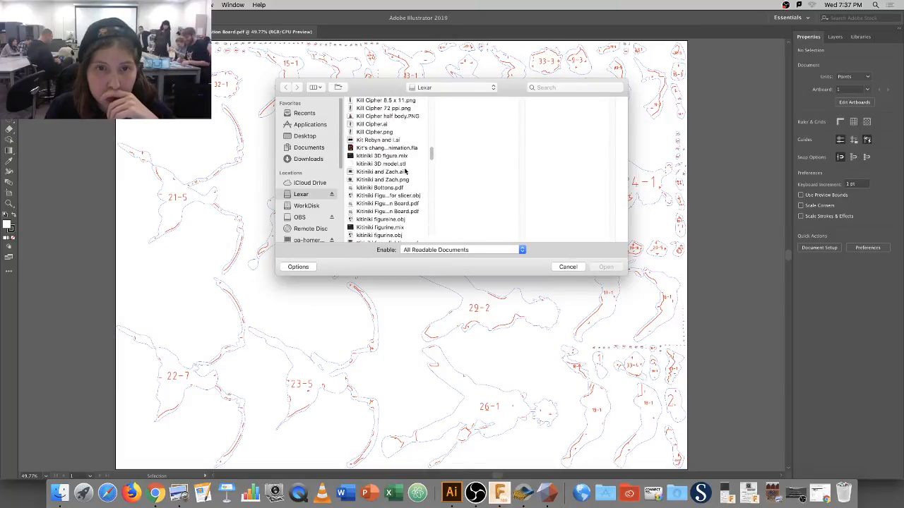
click(409, 205)
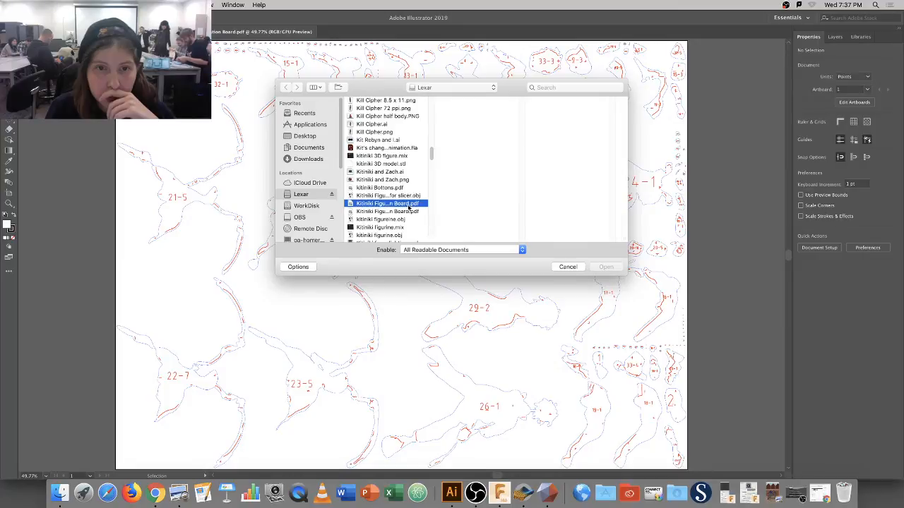
key(Down)
key(Down)
key(Down)
key(Down)
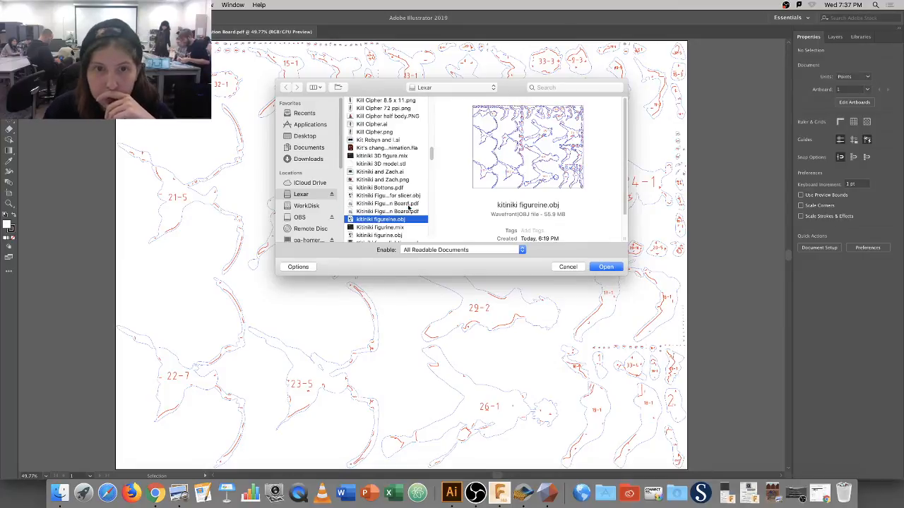
key(Down)
key(Down)
key(Down)
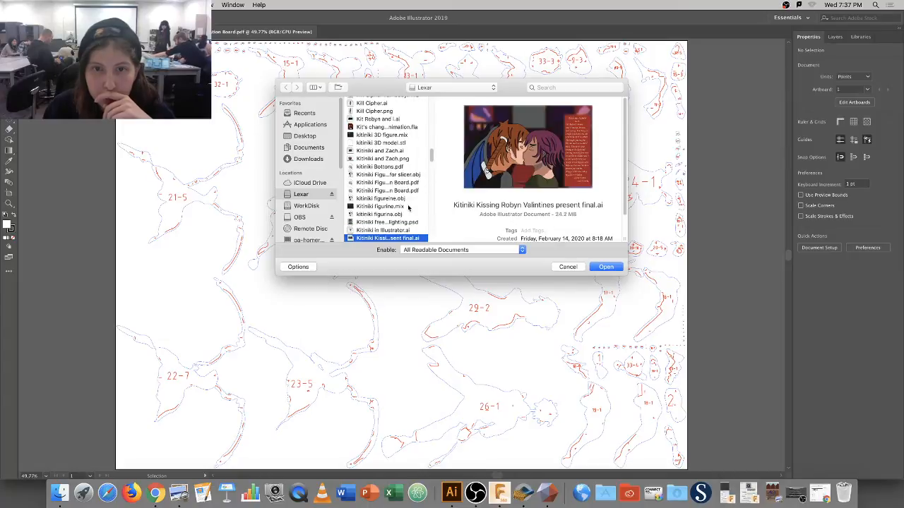
key(Down)
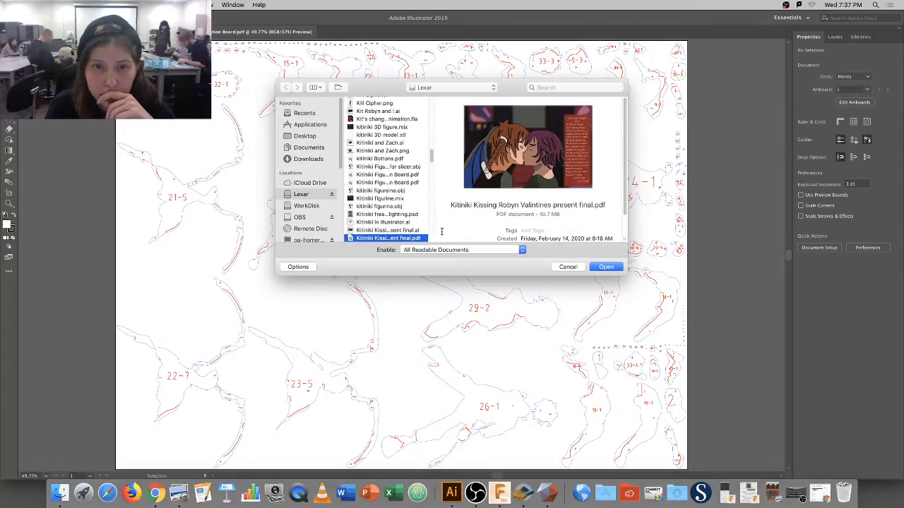
click(568, 267)
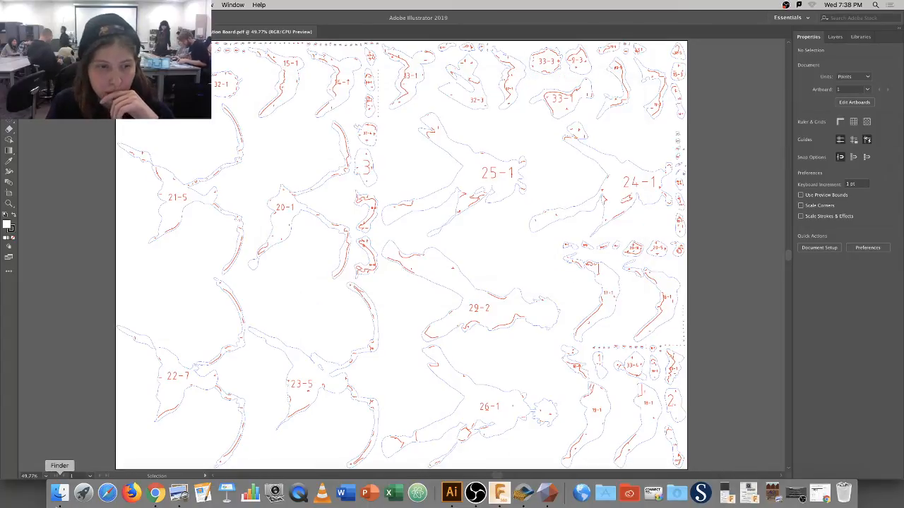
Open a Finder search of the Lexar drive and scroll the kitiniki results.
click(60, 495)
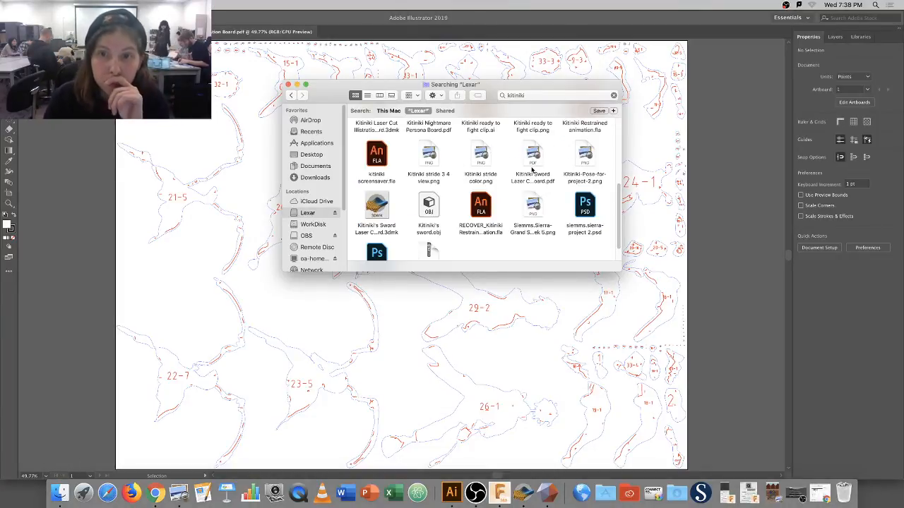
scroll(462, 200, down, 1)
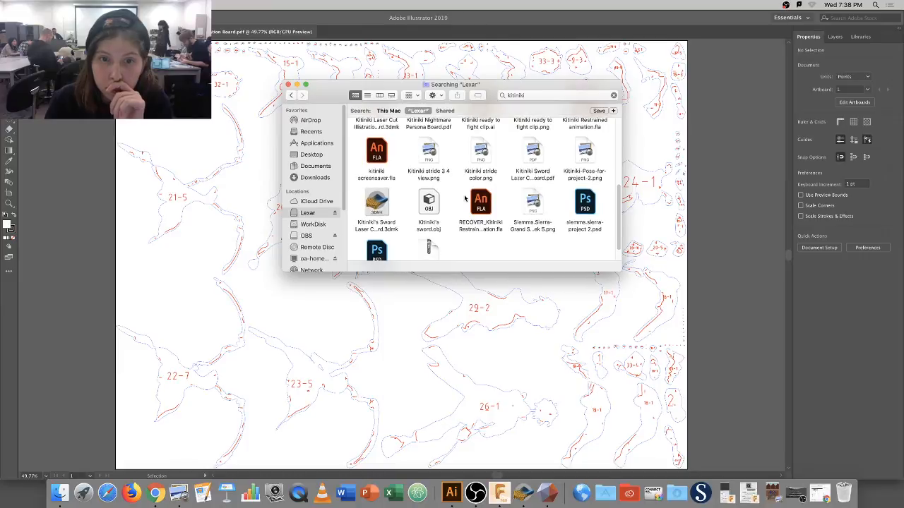
scroll(442, 209, down, 3)
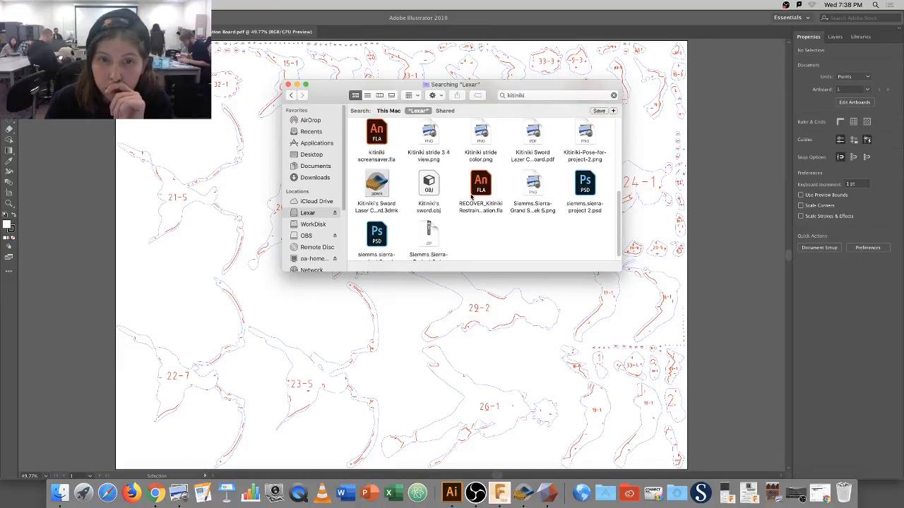
scroll(535, 187, up, 5)
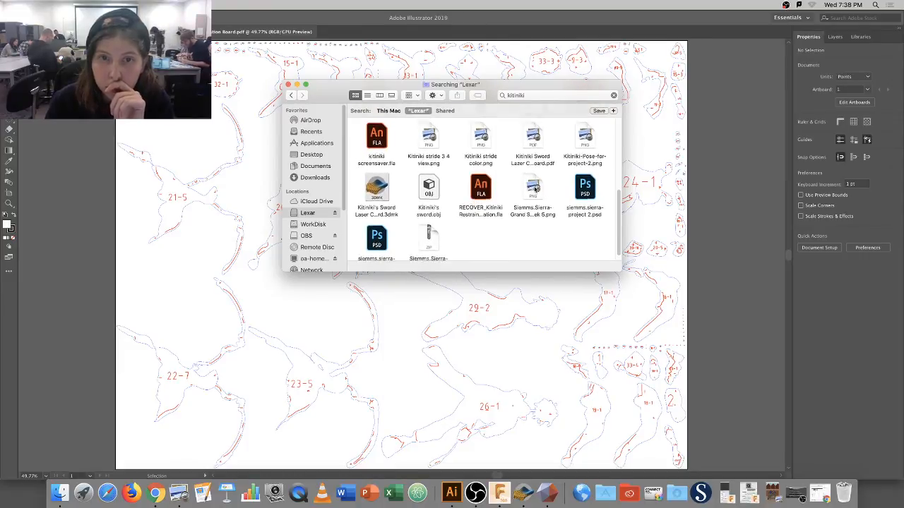
From Slicer, save the sword plans to Lexar as 'Kitiniki's Sword Lazer Cut Illustration Board' PDF.
click(523, 492)
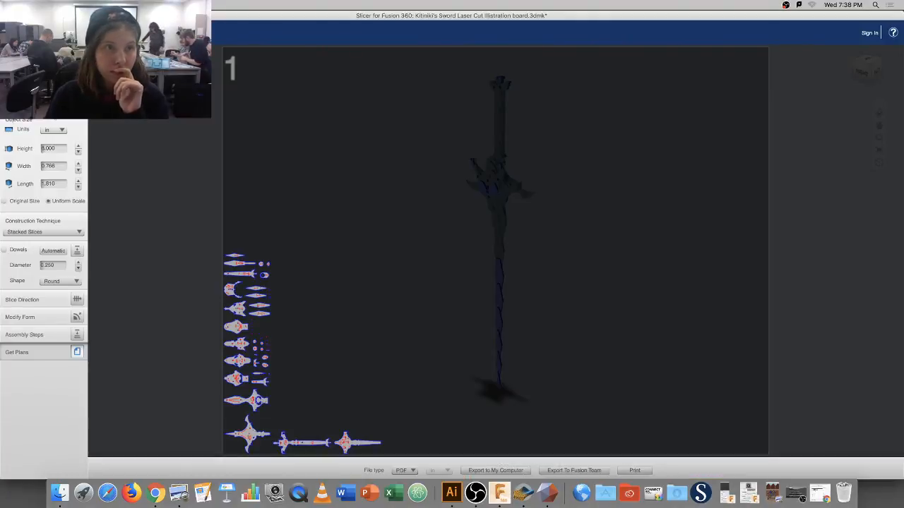
click(496, 470)
key(BackSpace)
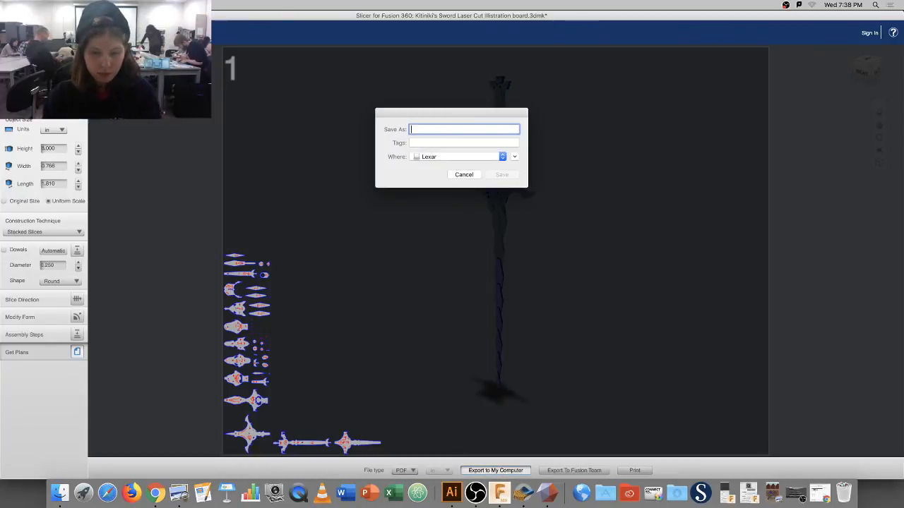
text(Kitiniki's Sw)
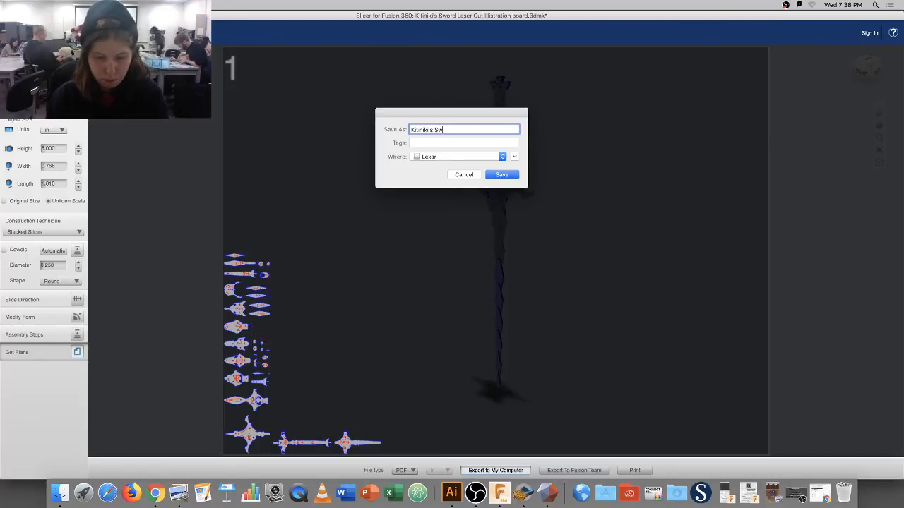
text(ord)
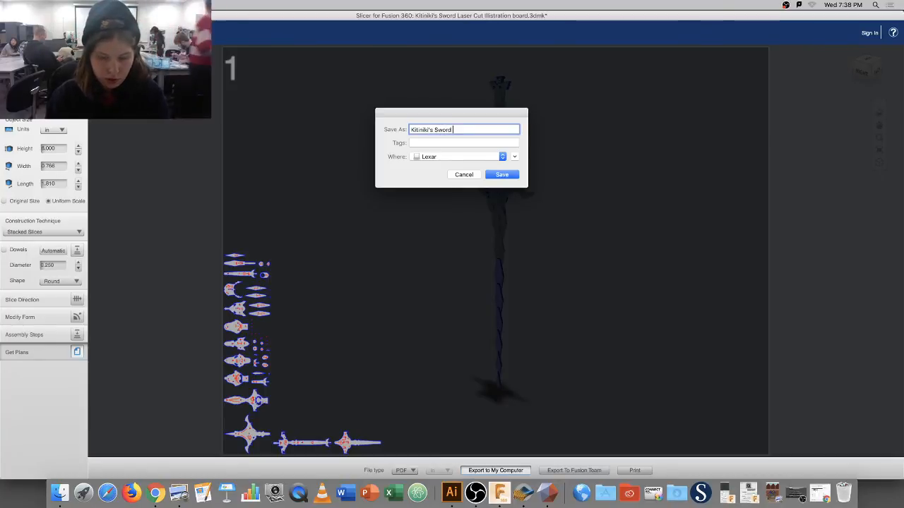
text( Lazer Cut)
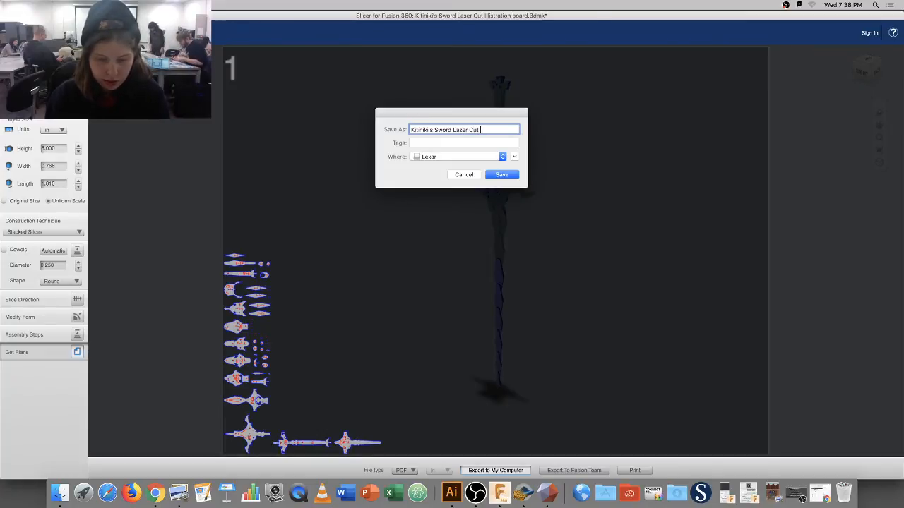
text( Illustr)
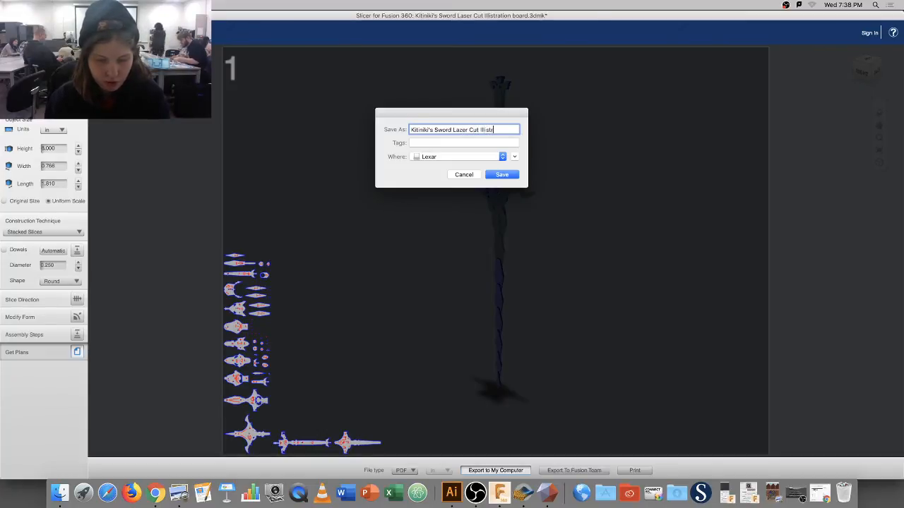
text(at)
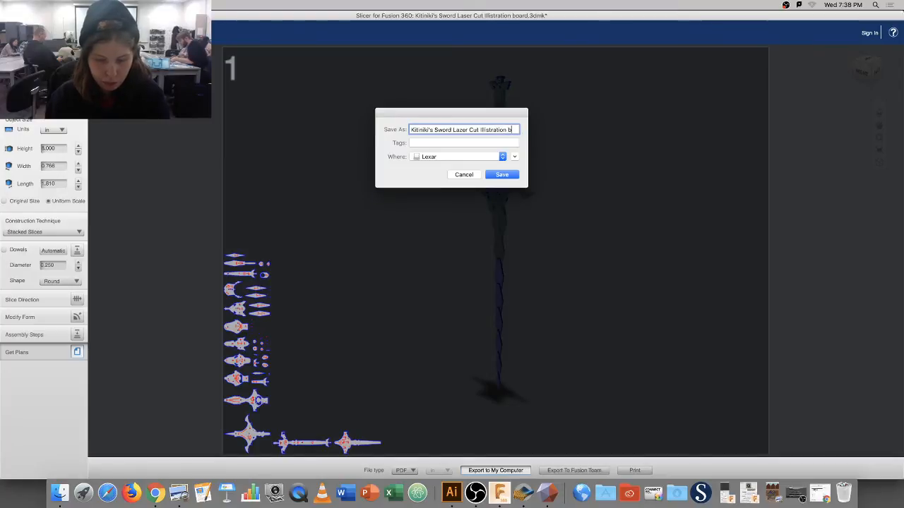
text(ion Boa)
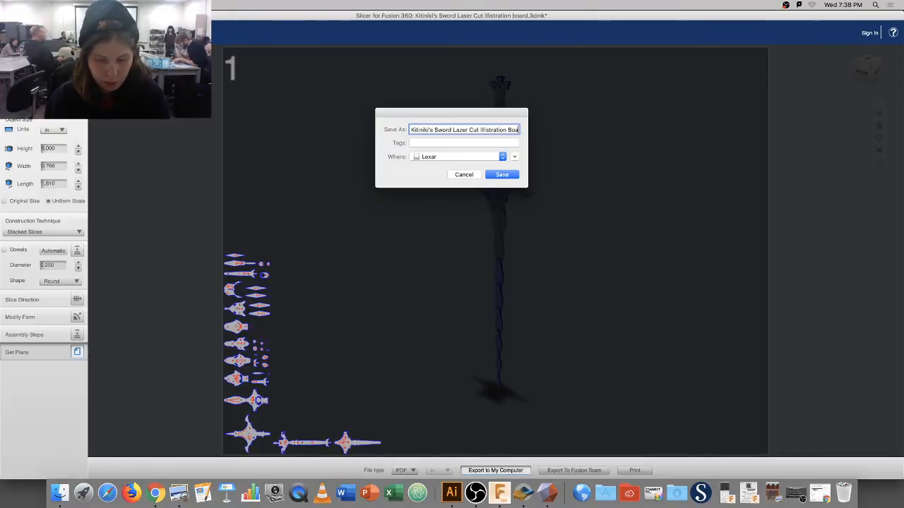
text(rd)
key(Return)
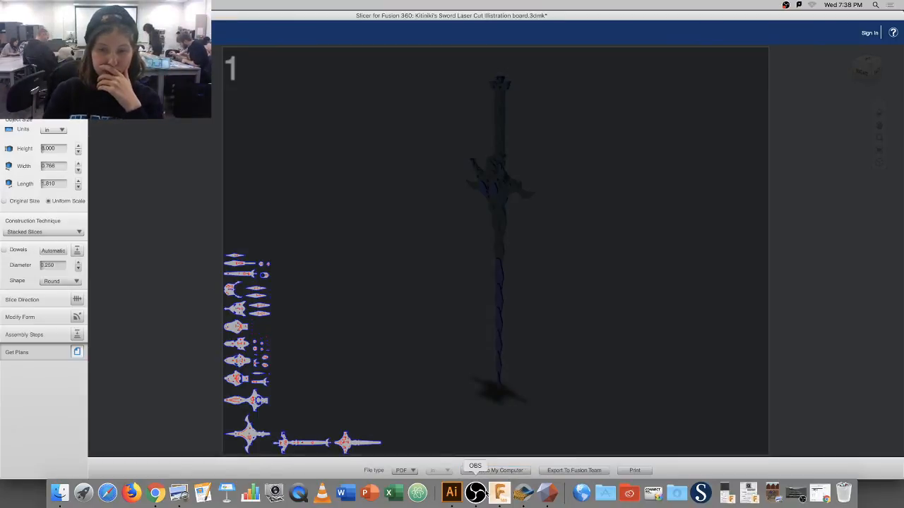
Back in Illustrator, open Kitiniki's Sword Lazer Cut Illustration Board.pdf from Lexar.
click(451, 492)
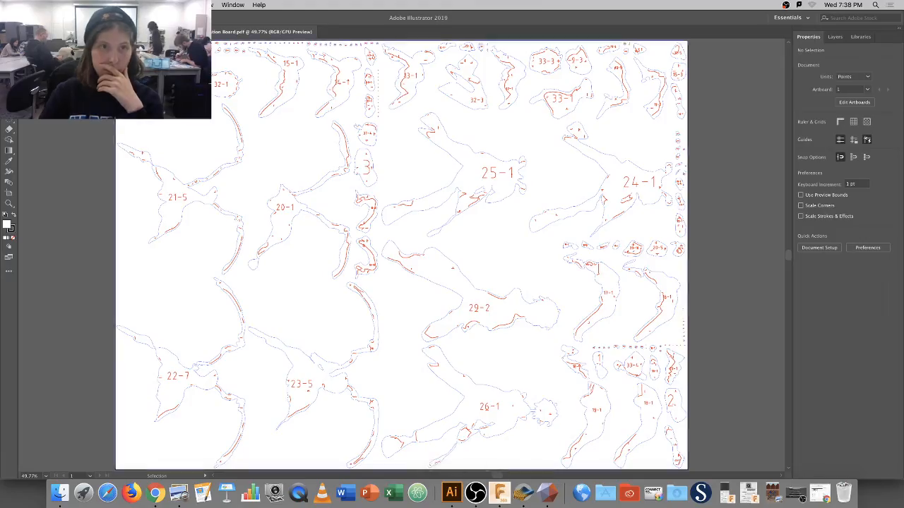
click(66, 5)
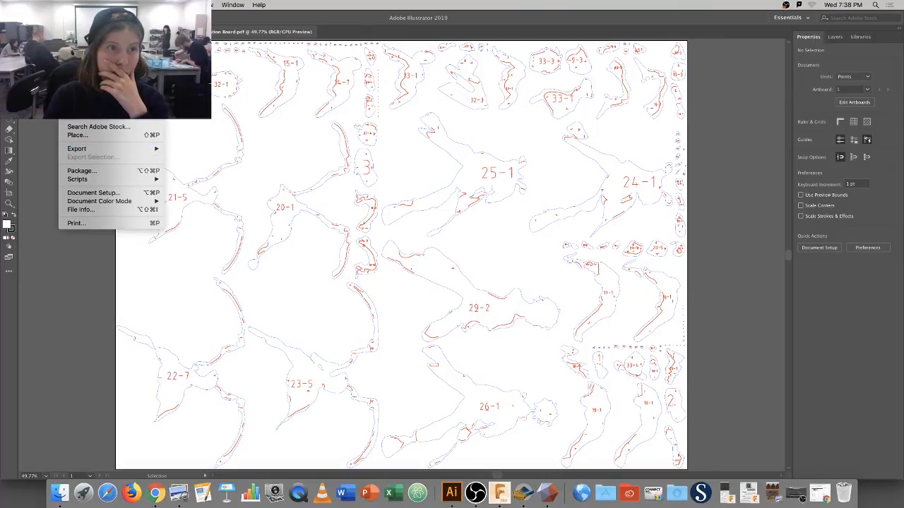
click(78, 31)
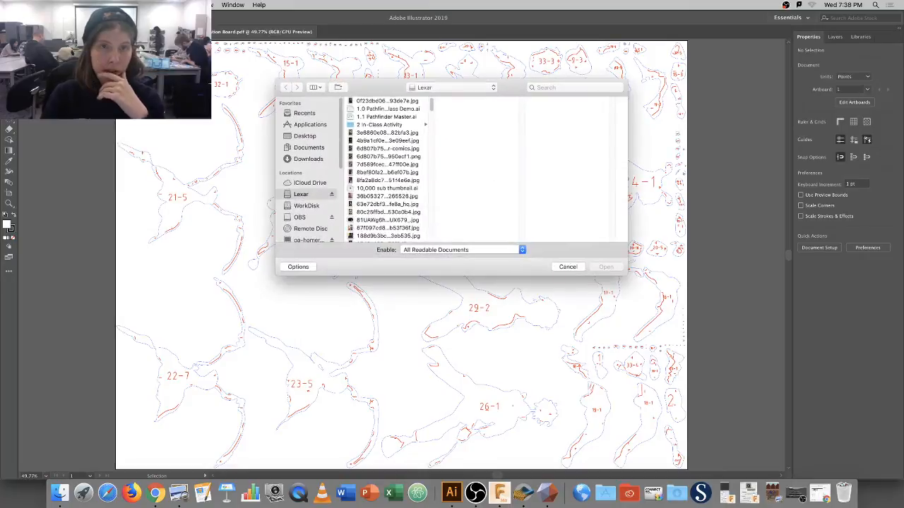
drag(432, 109, 433, 153)
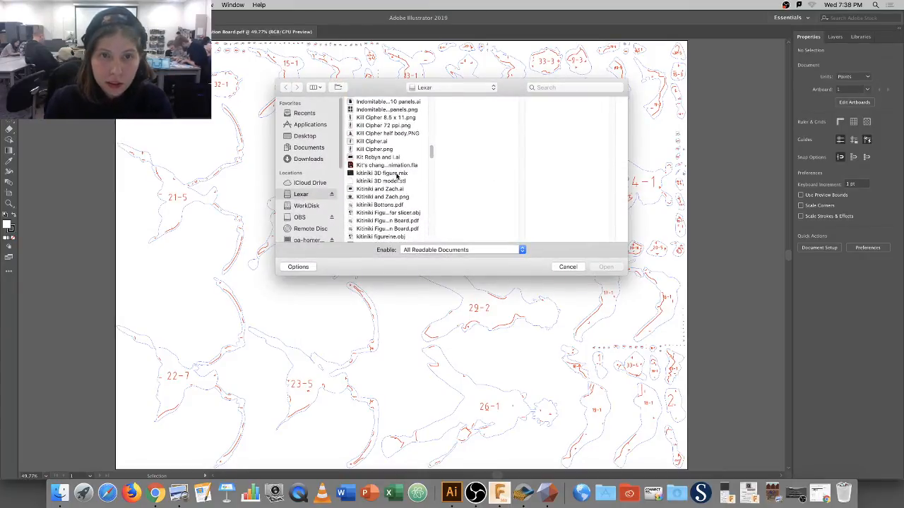
click(397, 215)
click(403, 223)
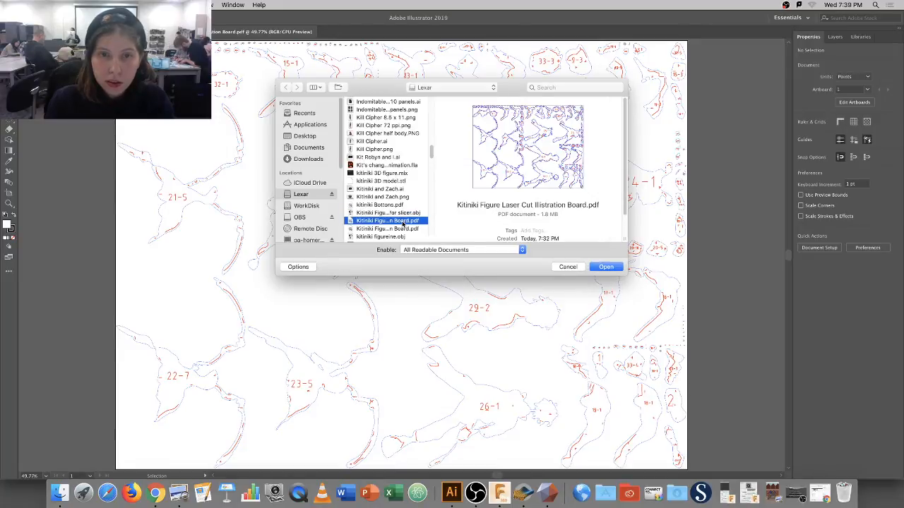
click(406, 229)
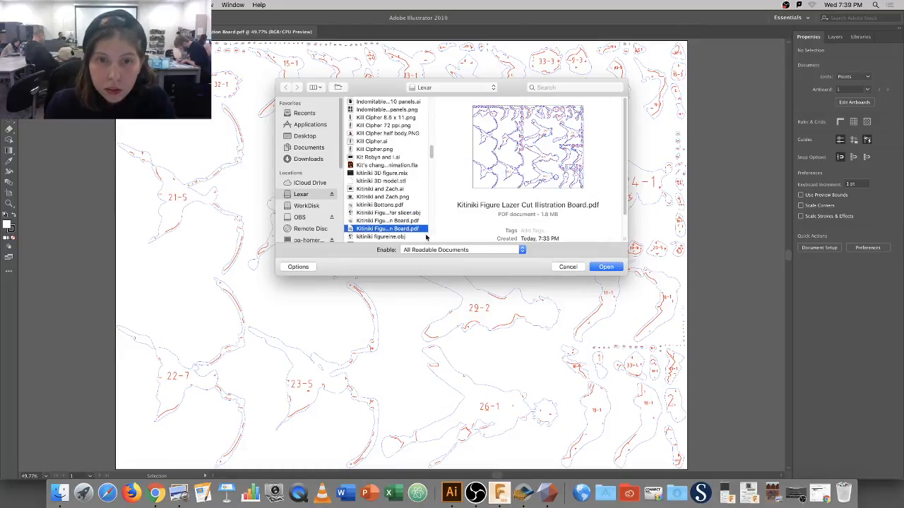
scroll(432, 166, down, 5)
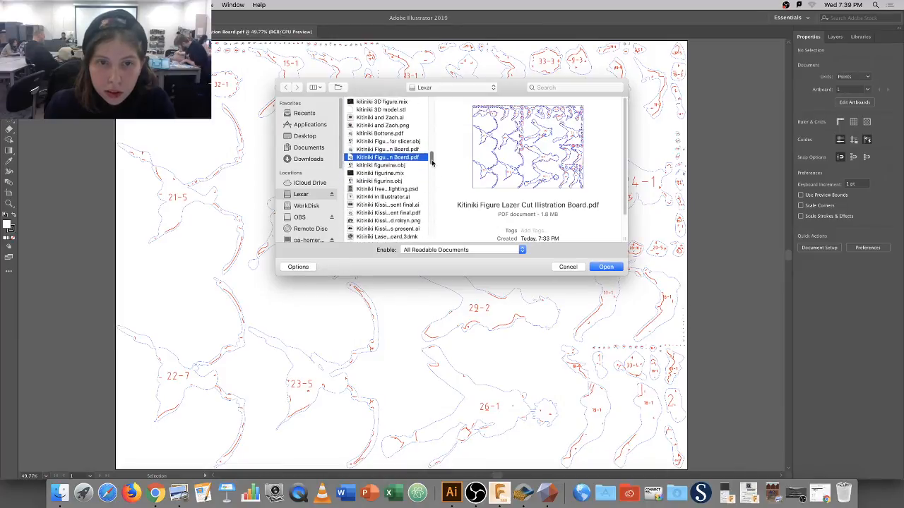
scroll(432, 166, down, 4)
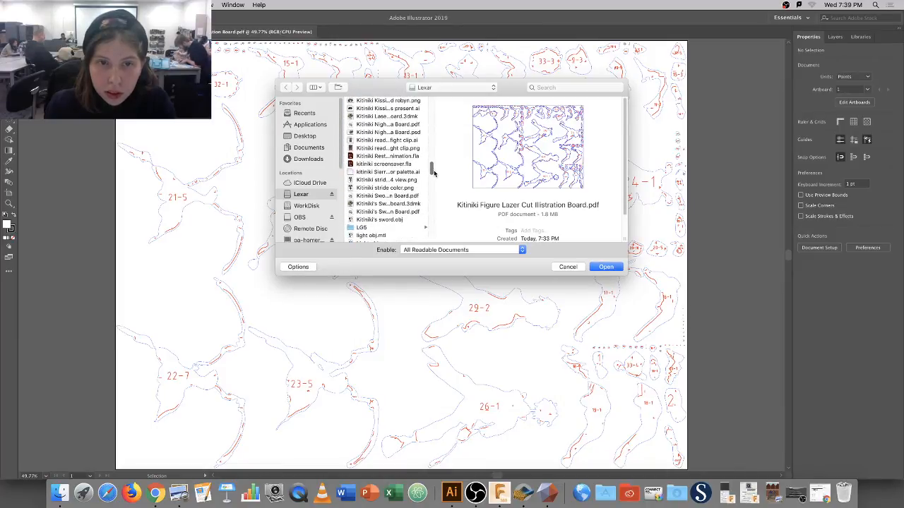
click(407, 204)
click(404, 212)
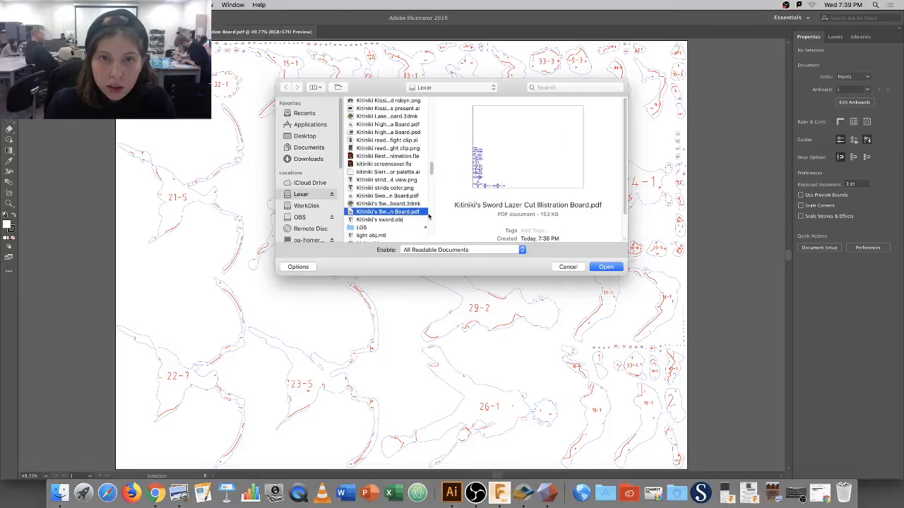
click(606, 267)
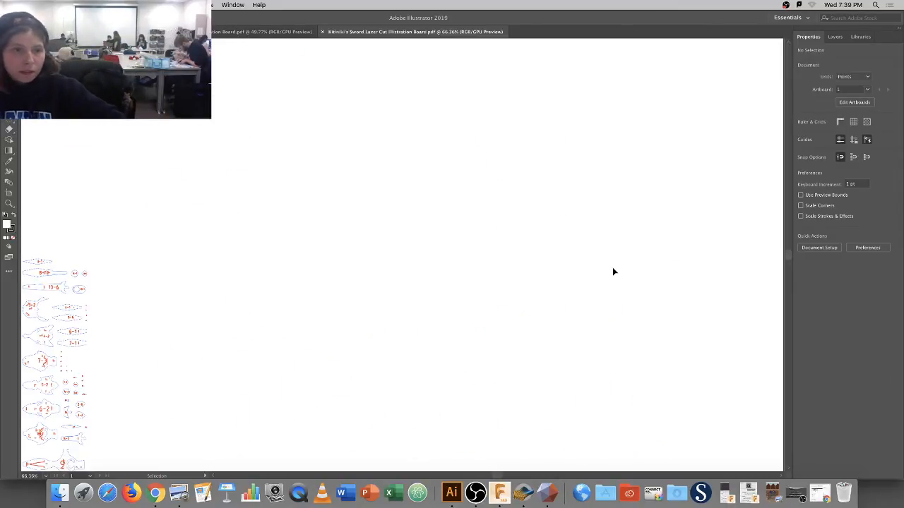
scroll(240, 305, down, 3)
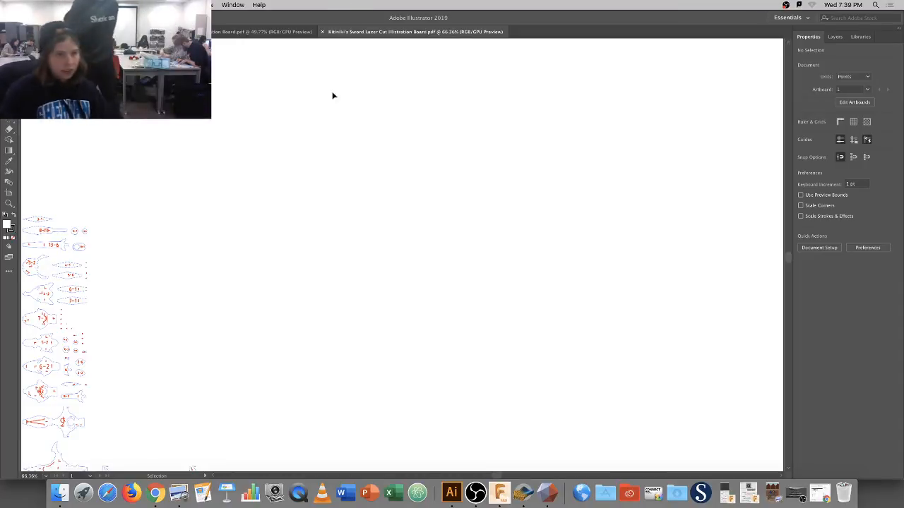
scroll(240, 216, down, 2)
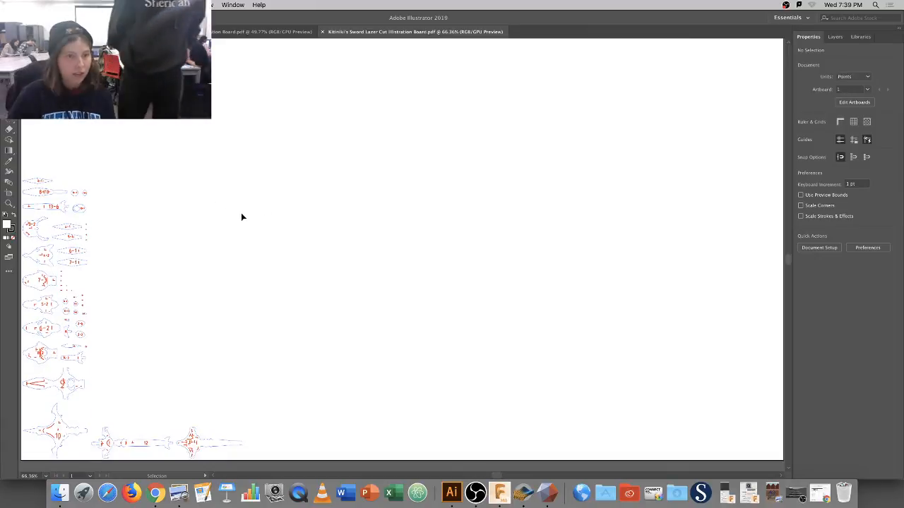
scroll(241, 217, down, 1)
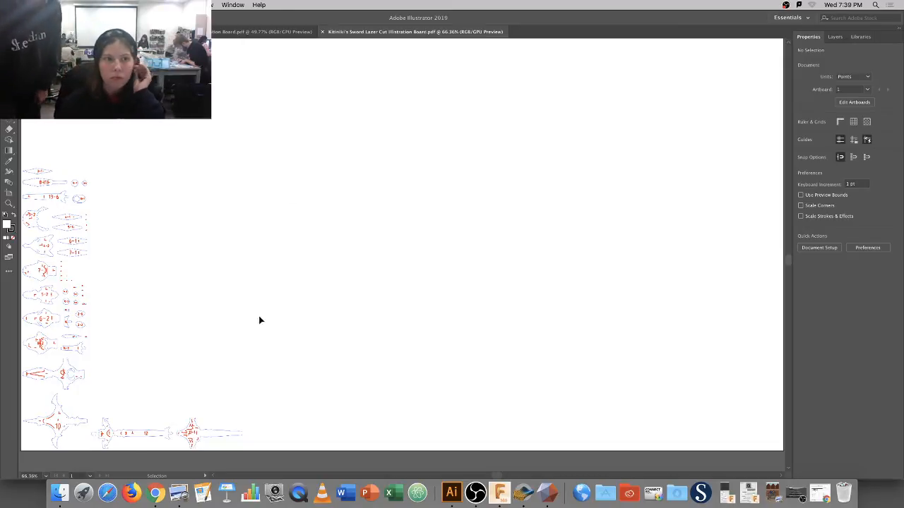
scroll(220, 240, up, 1)
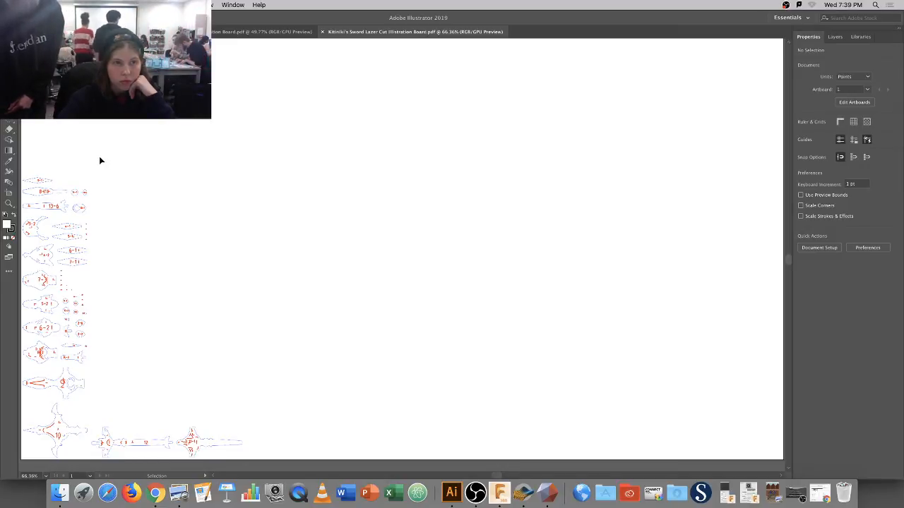
Select the top blue outline plus every outline sharing its stroke colour via Select > Same > Stroke Color.
click(60, 192)
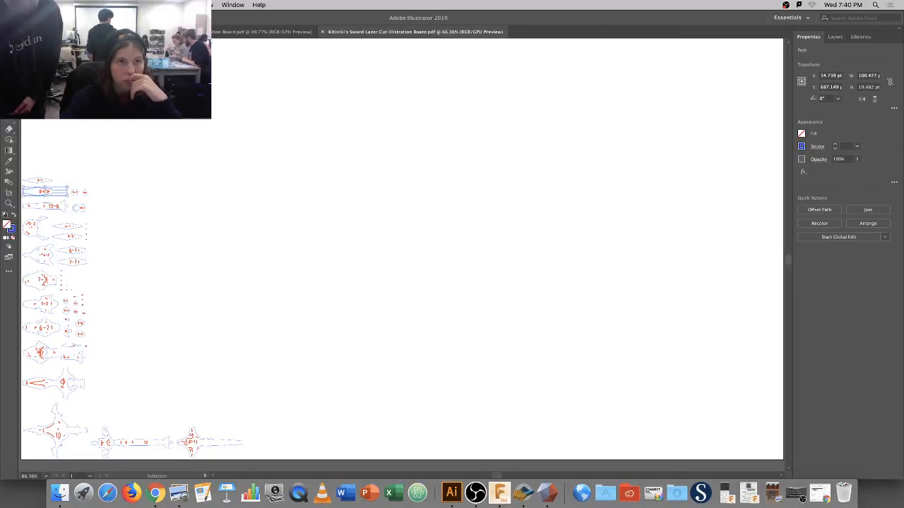
click(159, 5)
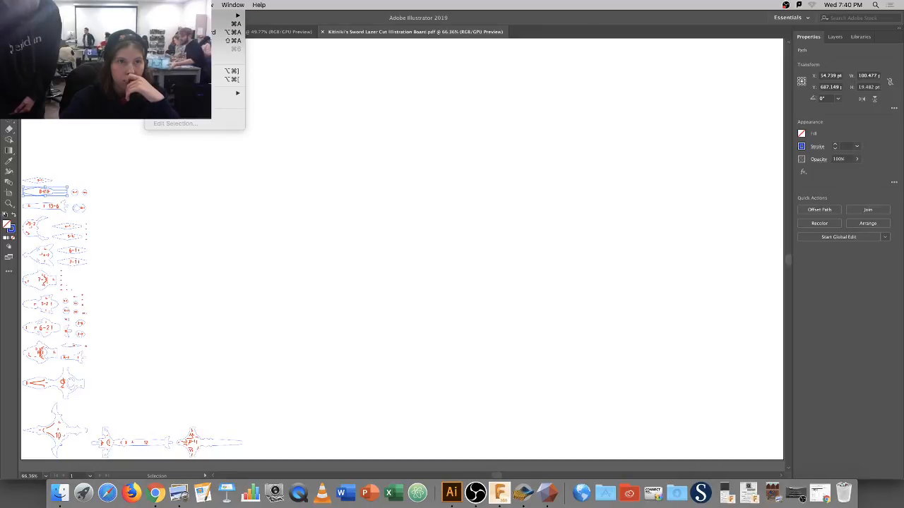
mouse_move(226, 93)
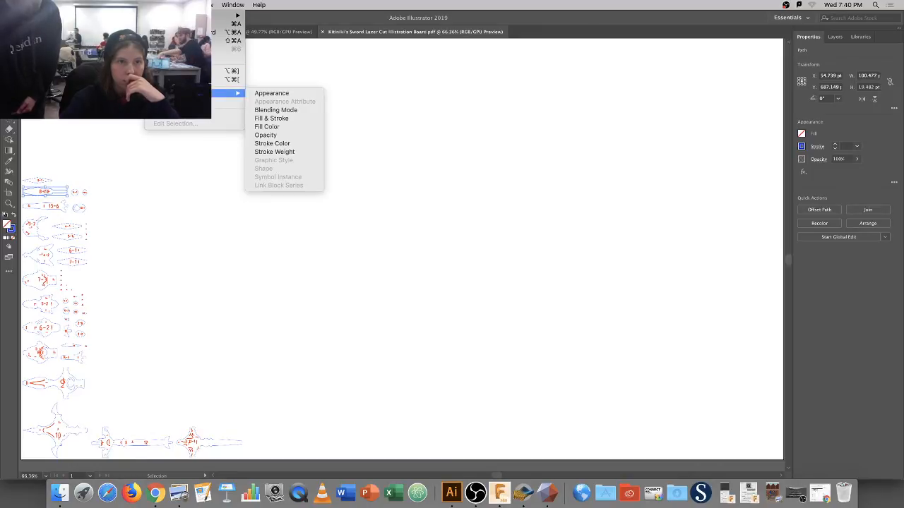
click(275, 143)
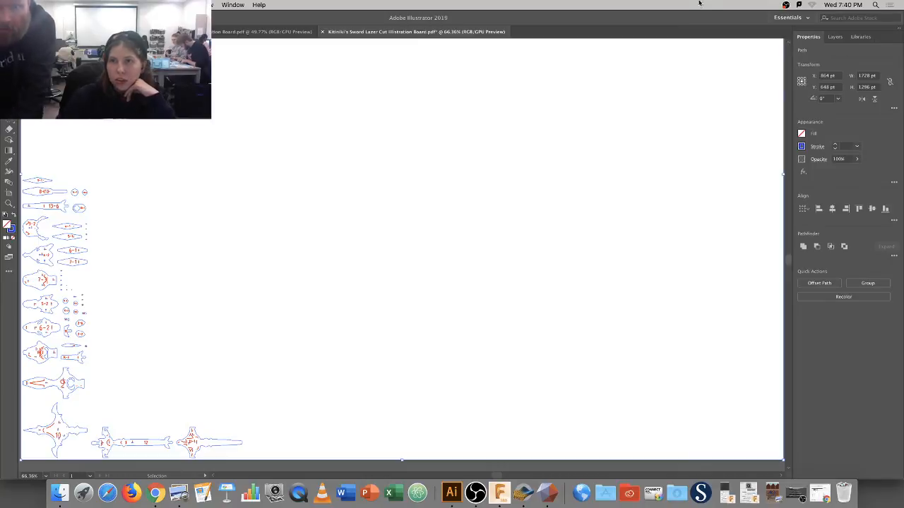
Switch to the Essentials Classic workspace and recolour the selected blue outlines green.
click(789, 17)
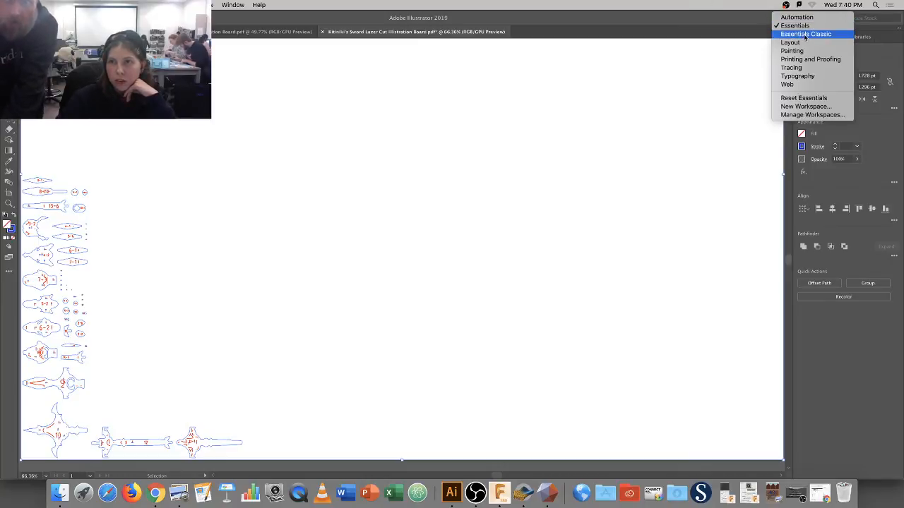
click(802, 35)
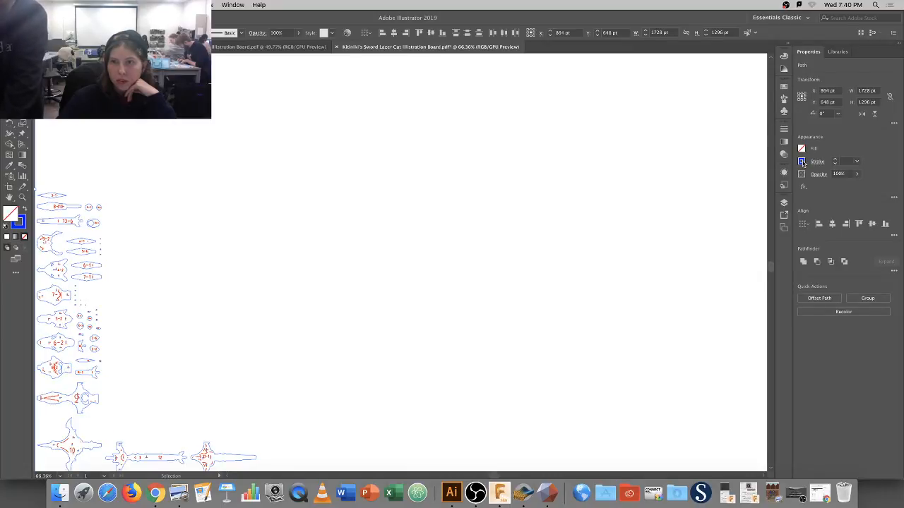
click(802, 163)
click(802, 163)
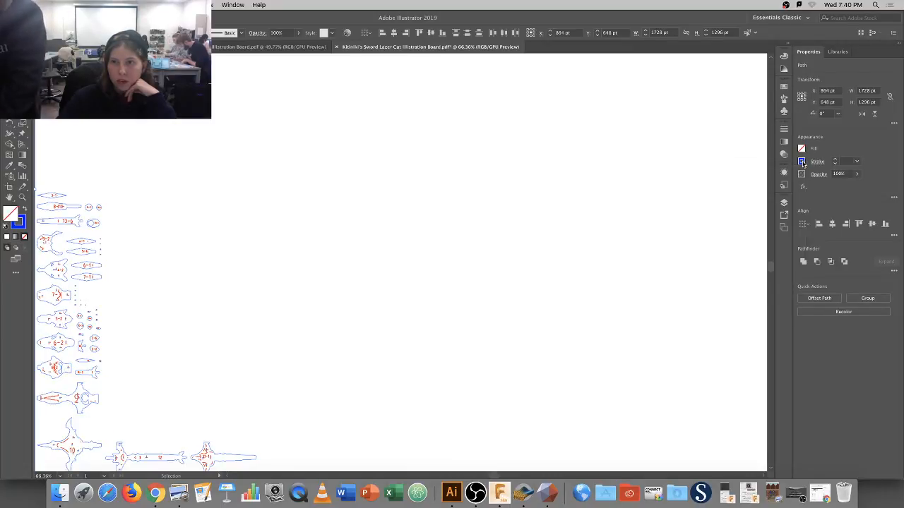
double_click(23, 224)
click(459, 257)
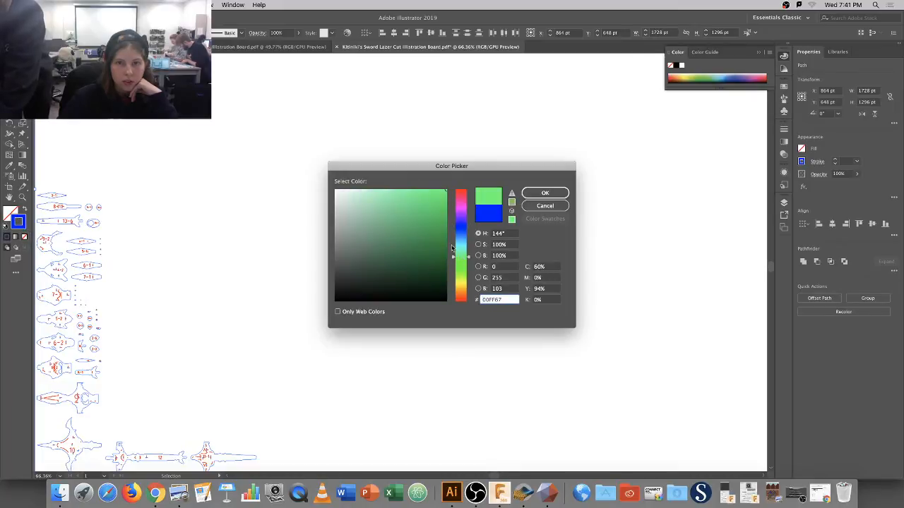
click(437, 233)
click(545, 193)
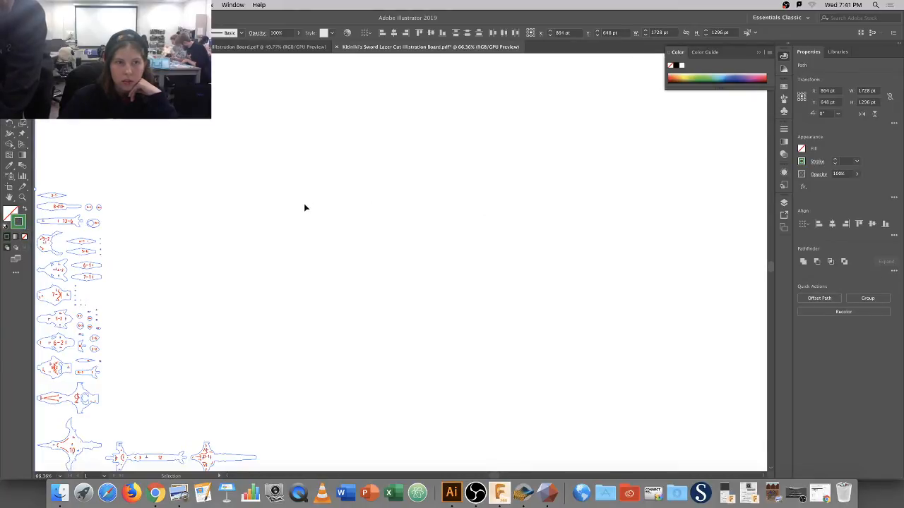
Select all paths matching the top piece's red stroke and recolour them blue (R 0, B 255).
click(57, 195)
click(89, 195)
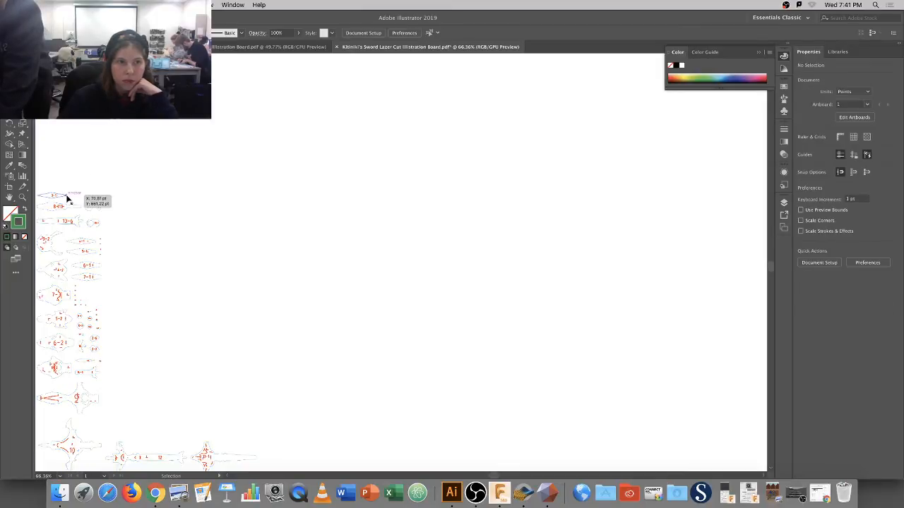
click(55, 195)
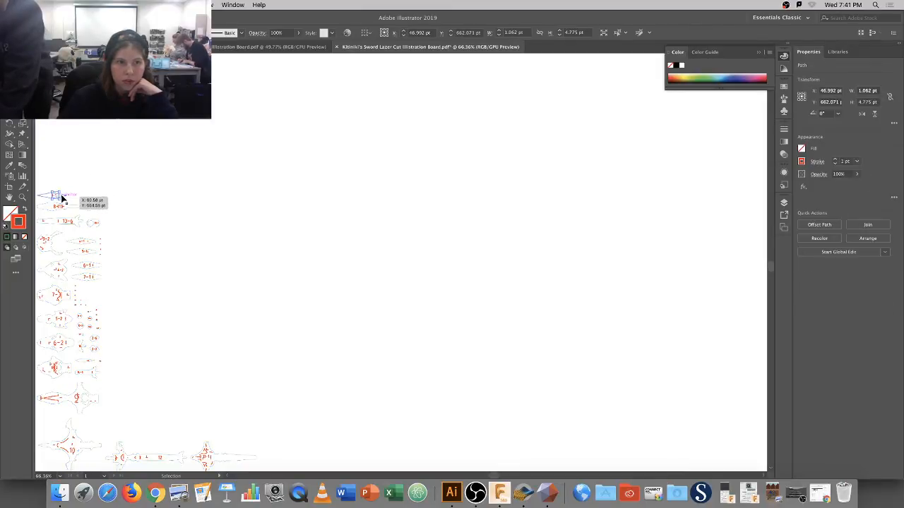
click(158, 5)
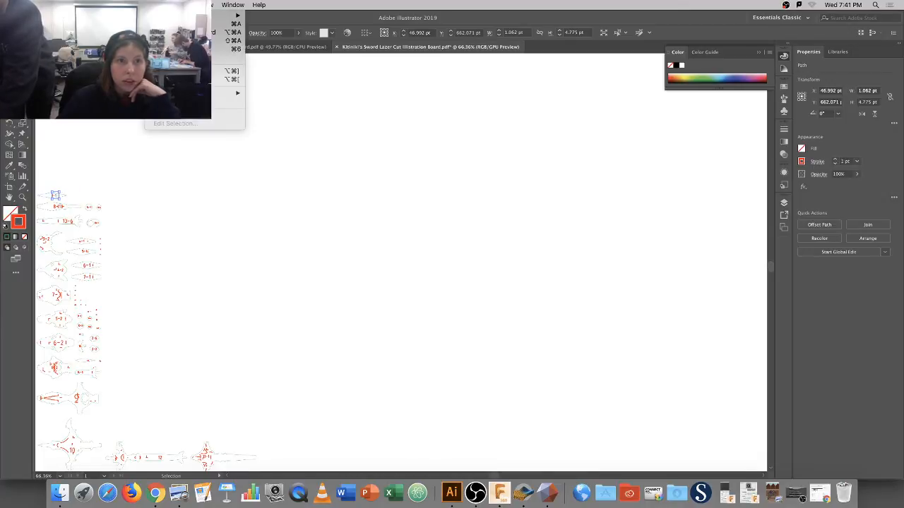
mouse_move(226, 92)
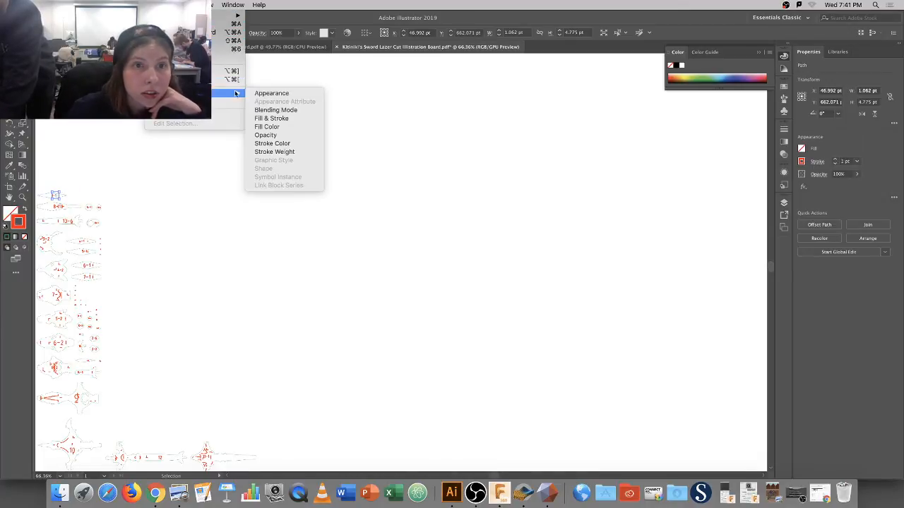
click(284, 144)
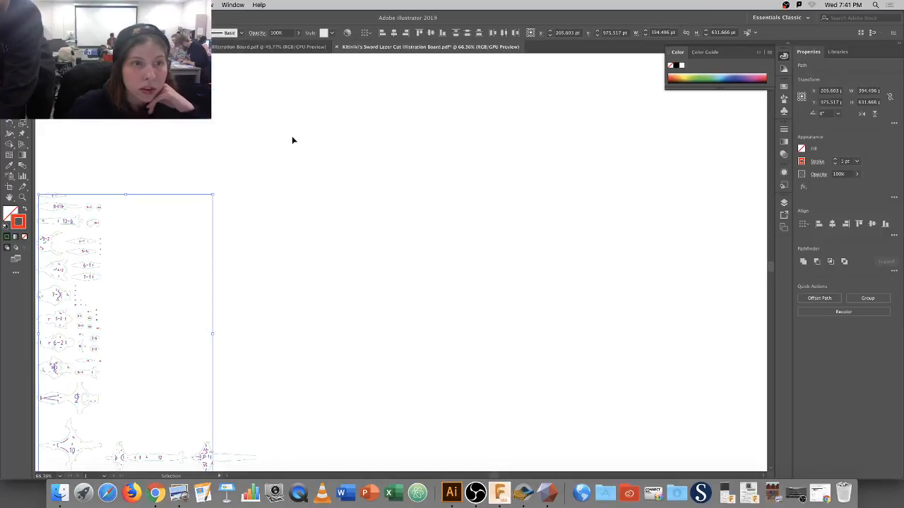
double_click(16, 225)
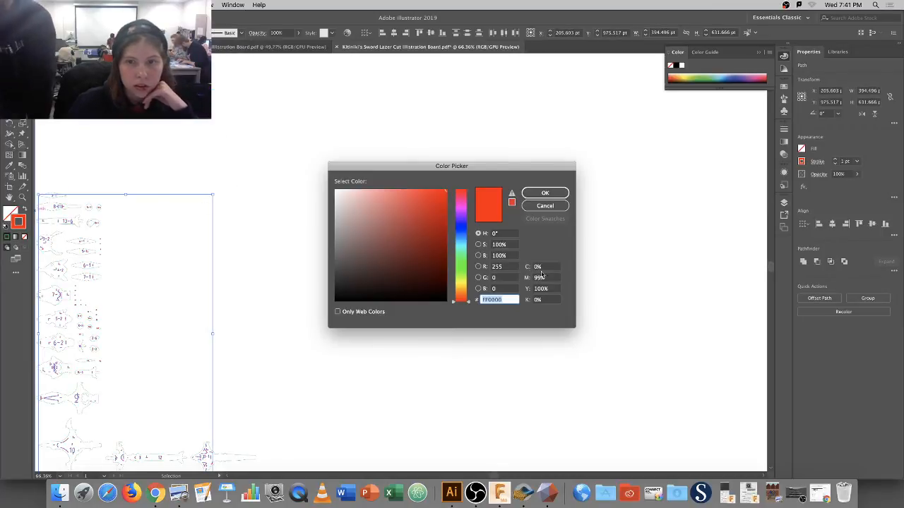
double_click(498, 267)
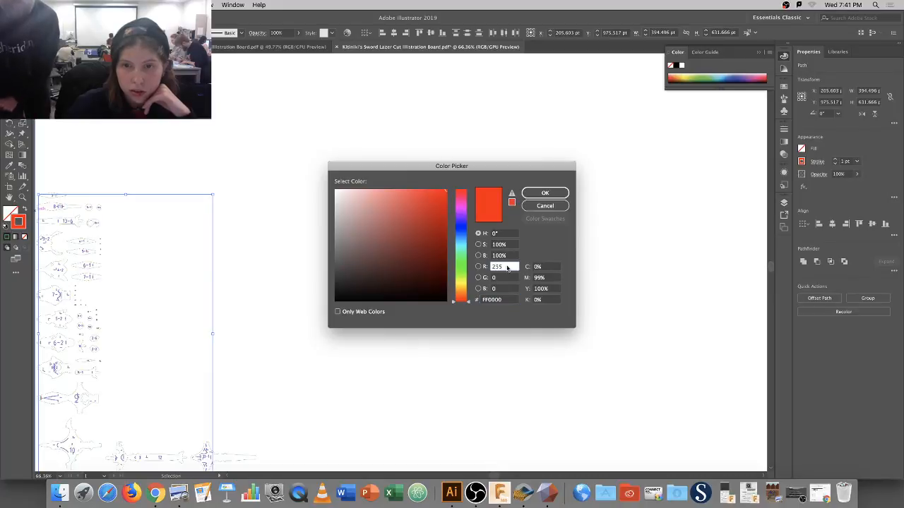
text(0)
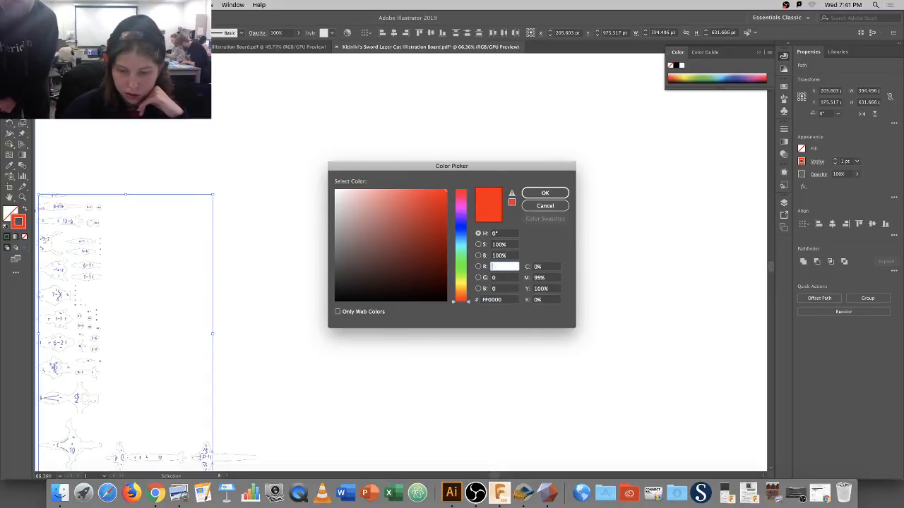
double_click(492, 288)
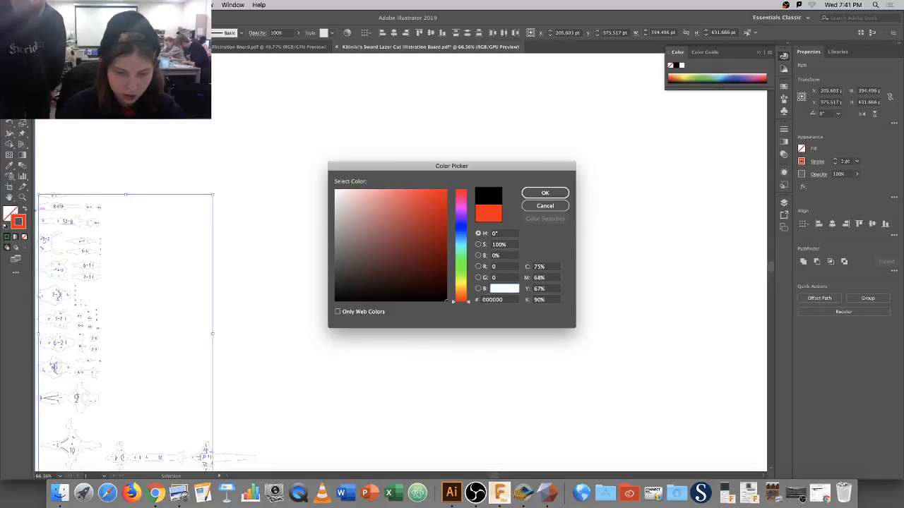
text(255)
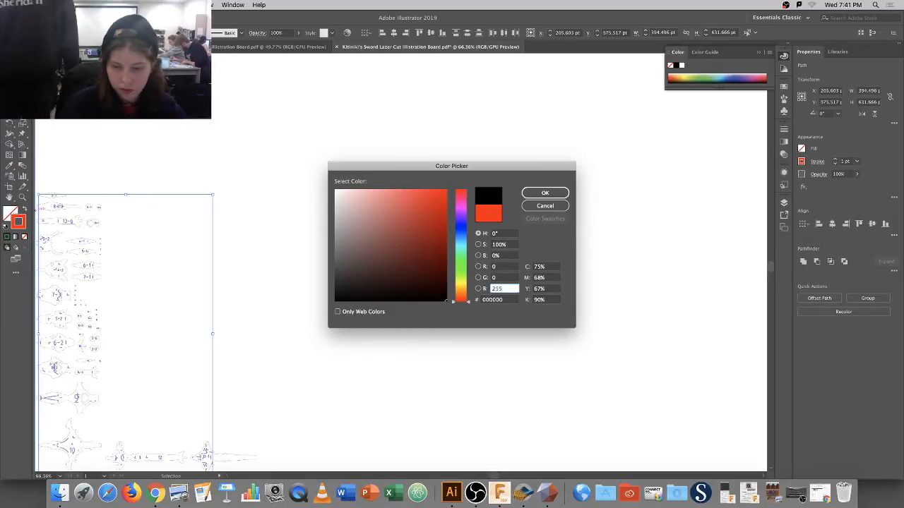
key(Return)
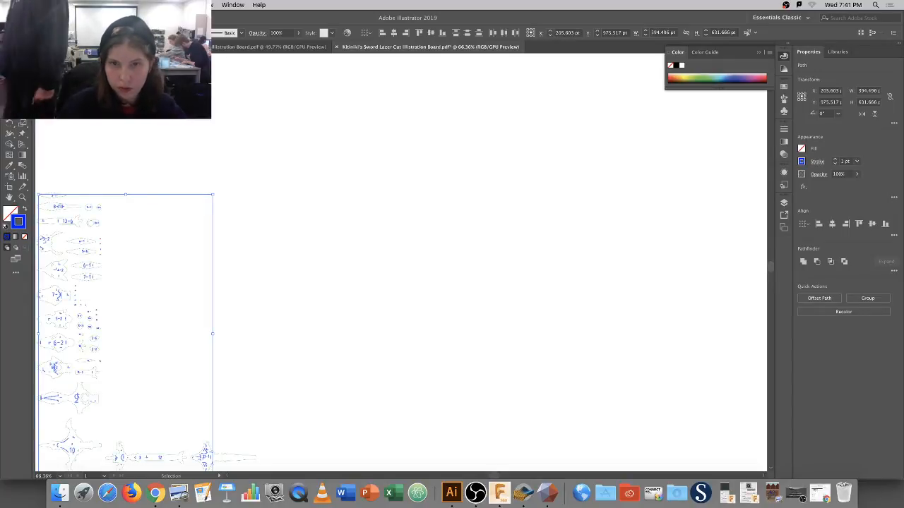
Deselect, then pick the small top piece and select everything with its stroke weight.
click(273, 226)
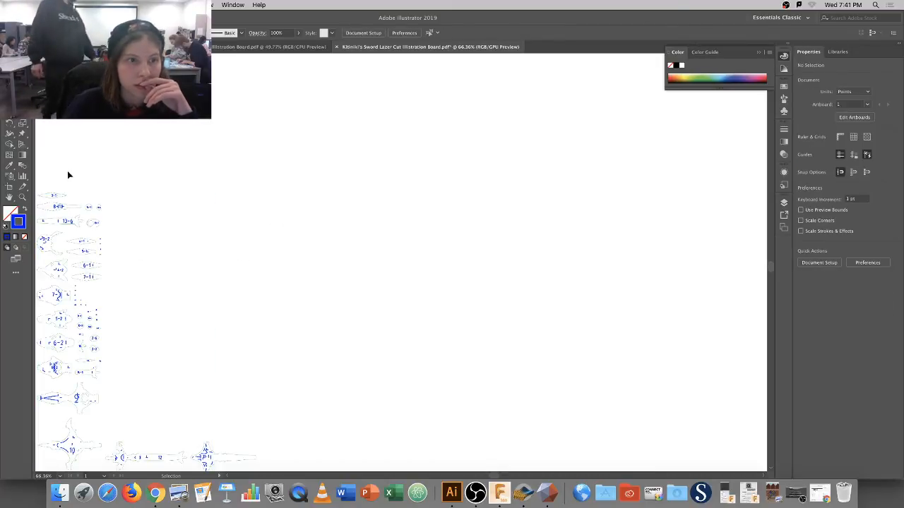
click(64, 198)
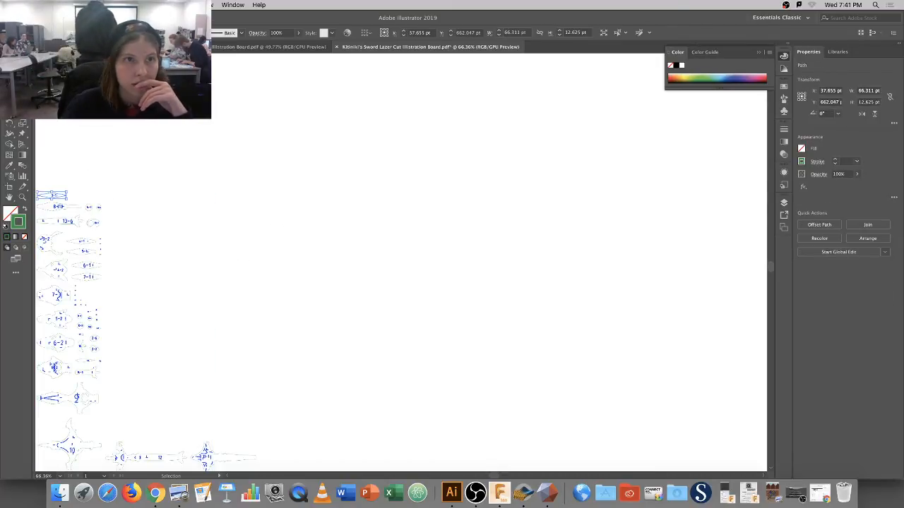
click(156, 4)
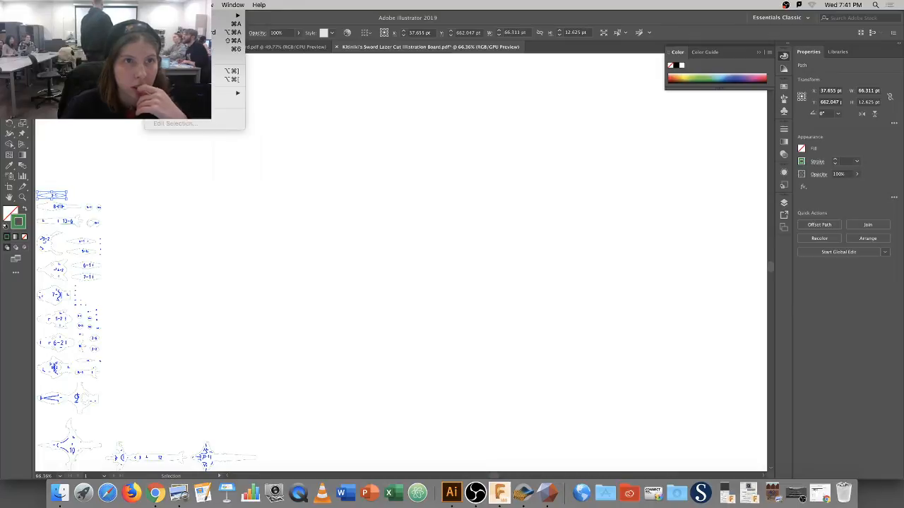
mouse_move(182, 5)
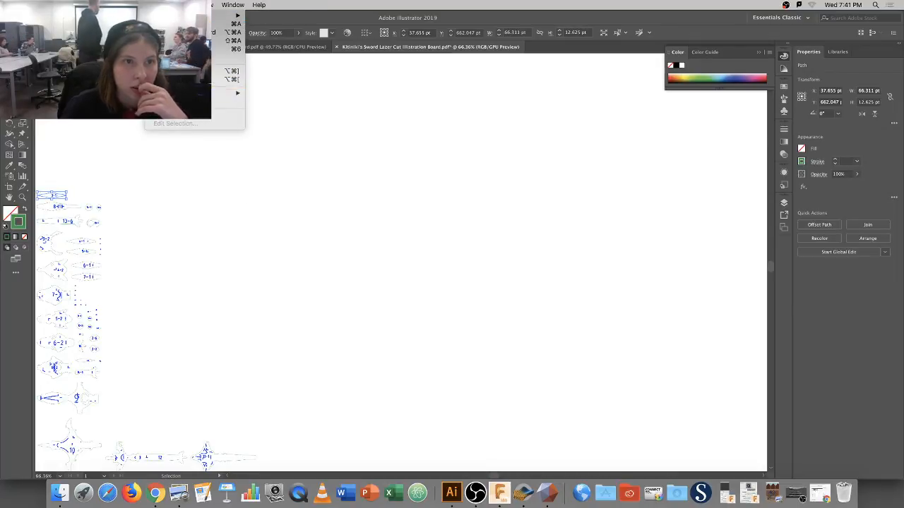
mouse_move(230, 92)
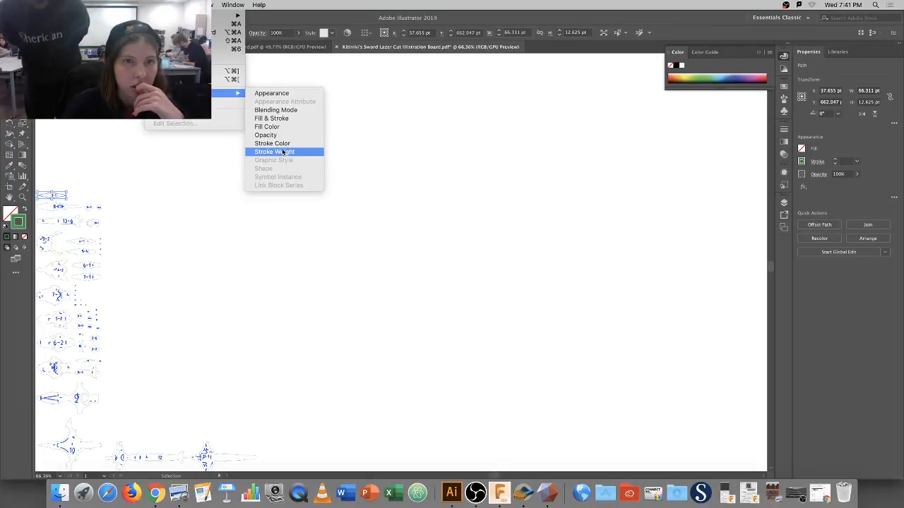
click(282, 153)
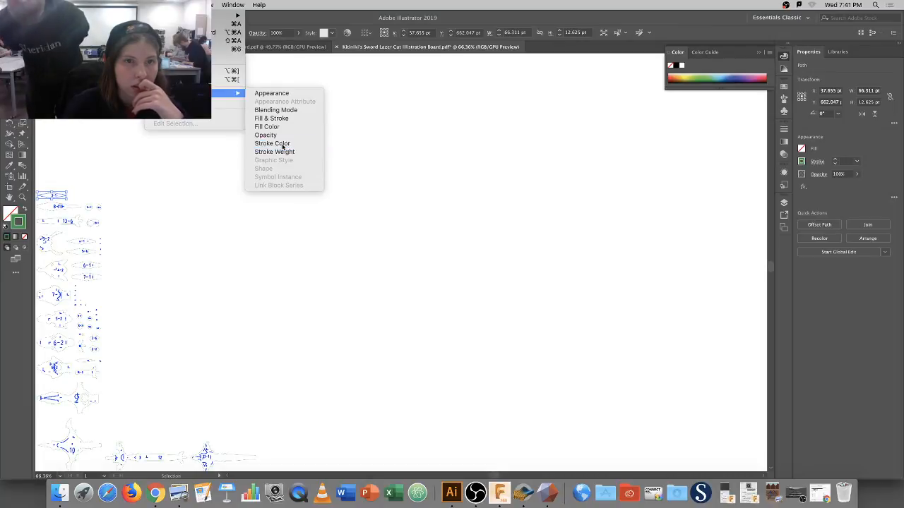
Set the selected paths' stroke to pure red (R 255, G 0, B 0) and deselect.
double_click(23, 224)
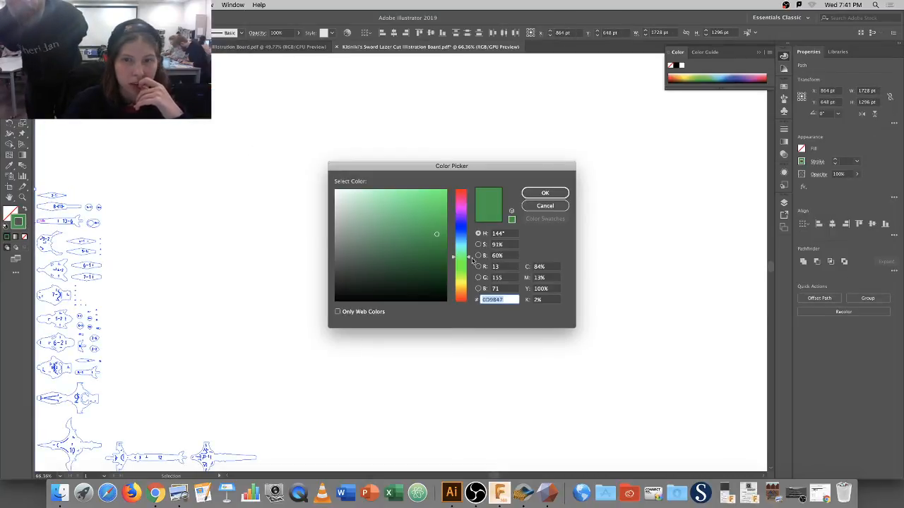
drag(461, 295, 461, 302)
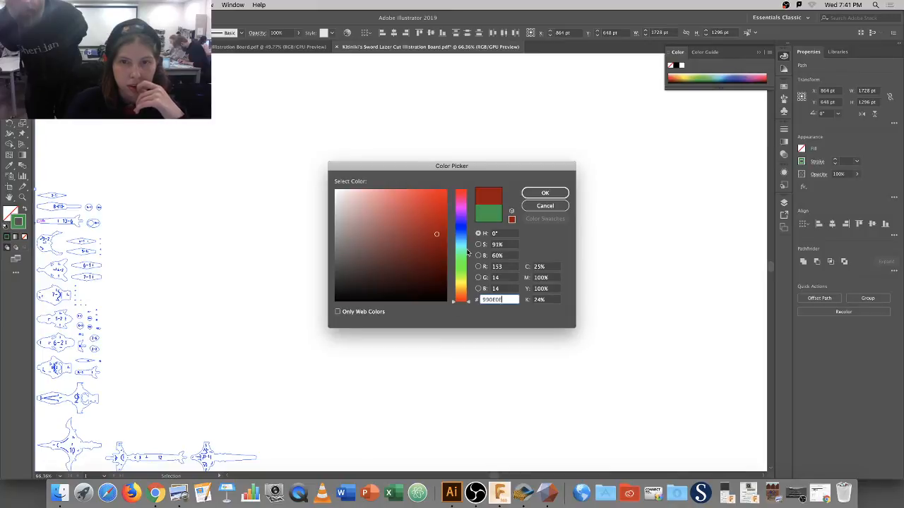
click(509, 289)
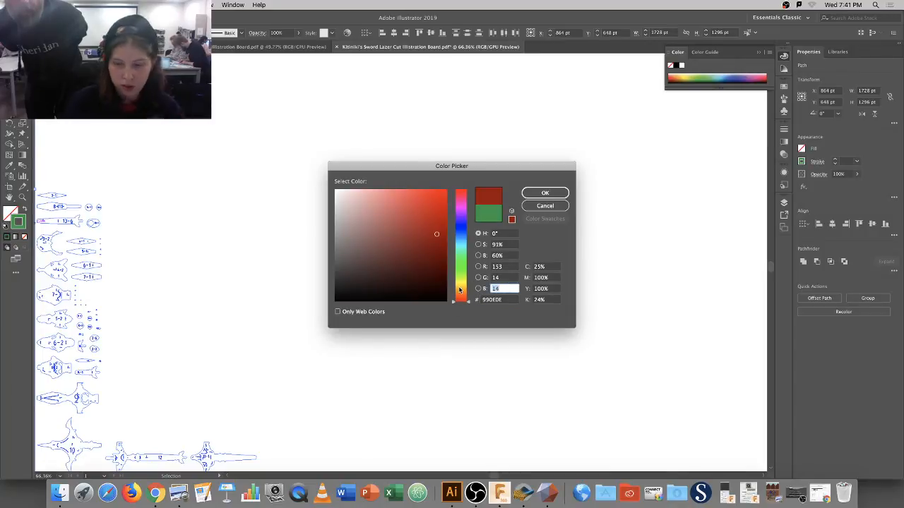
text(0)
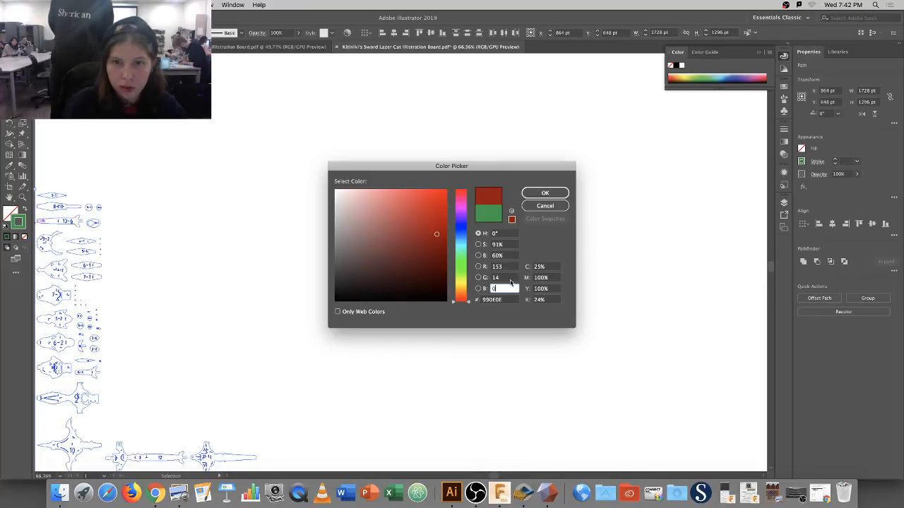
click(487, 279)
key(BackSpace)
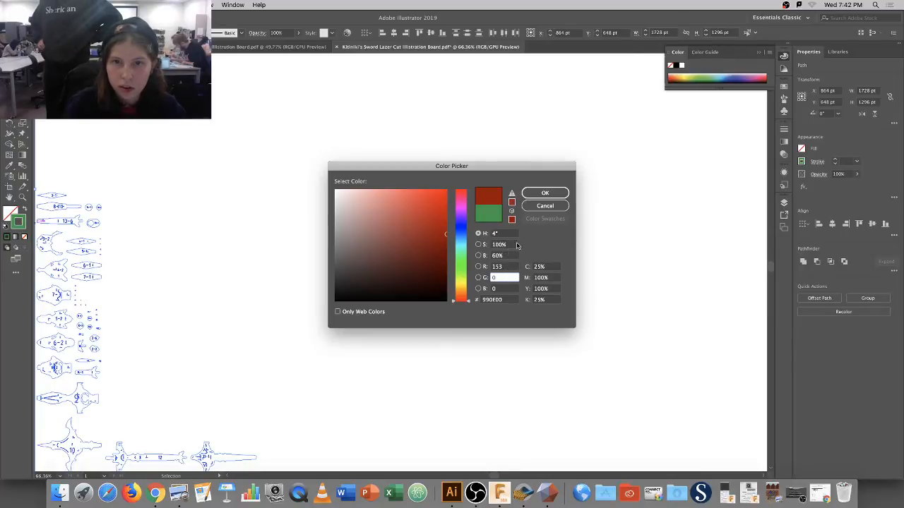
drag(442, 223, 448, 191)
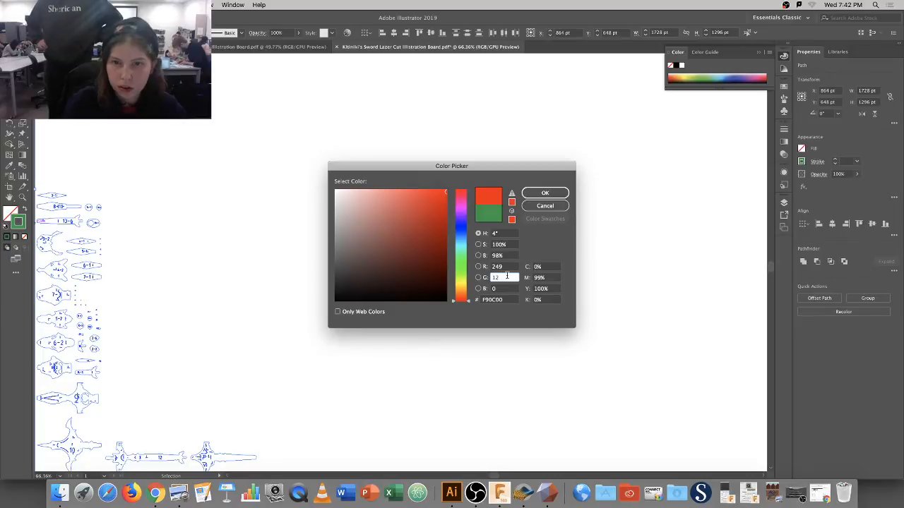
key(BackSpace)
key(BackSpace)
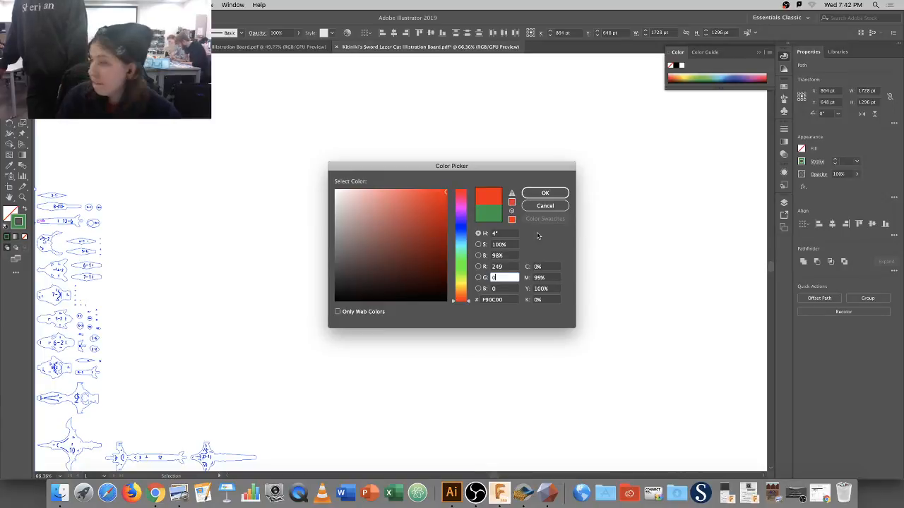
click(506, 267)
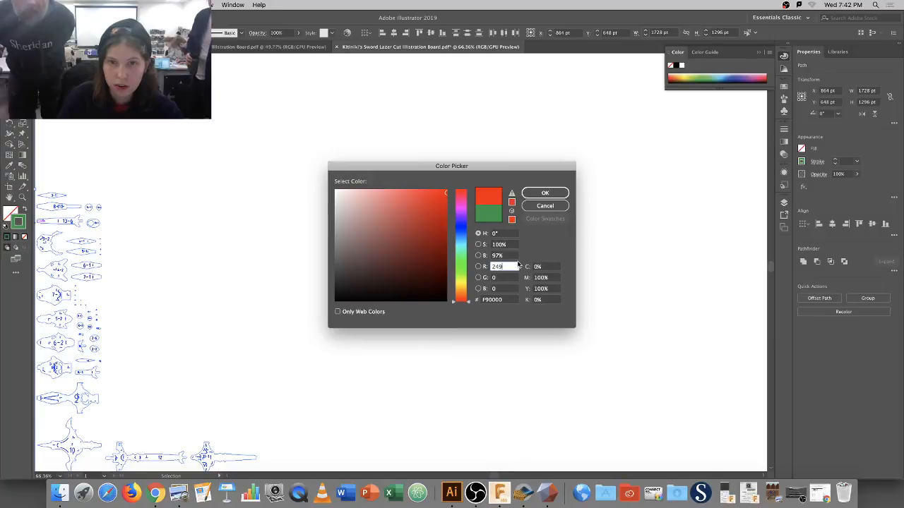
text(255)
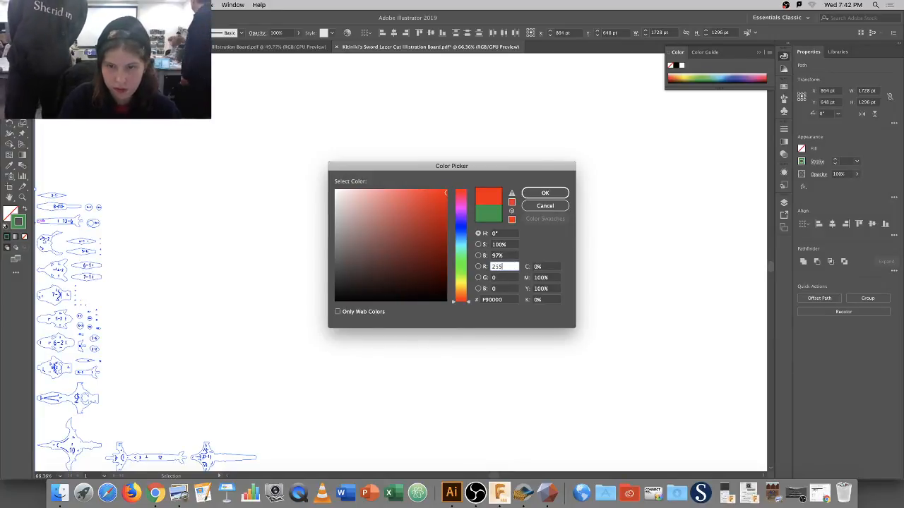
key(Tab)
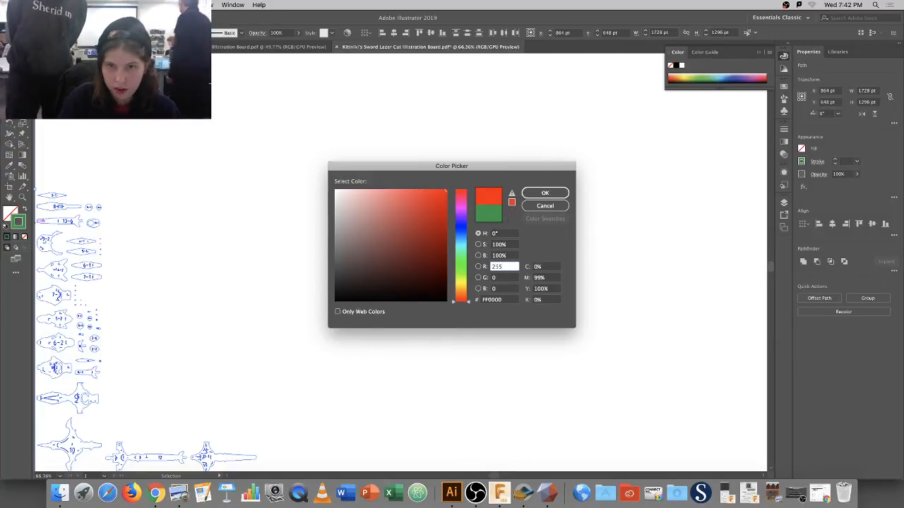
key(Return)
click(133, 192)
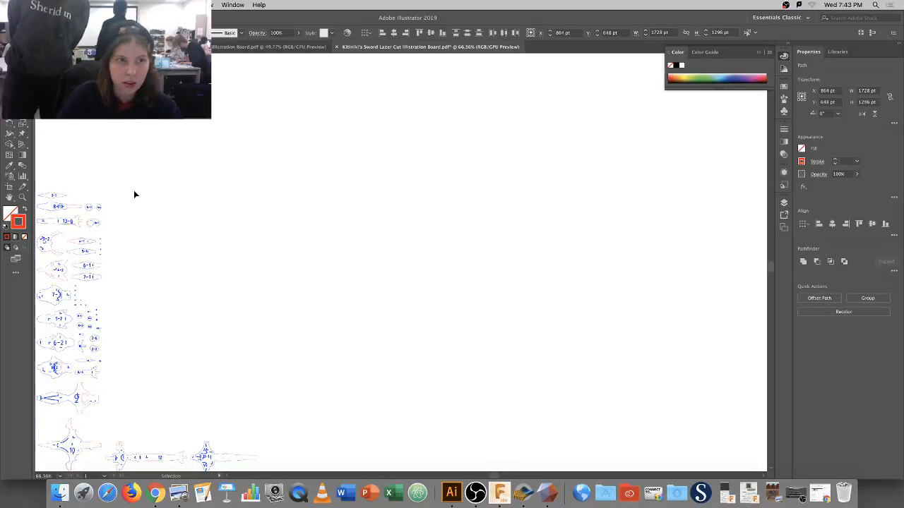
click(63, 196)
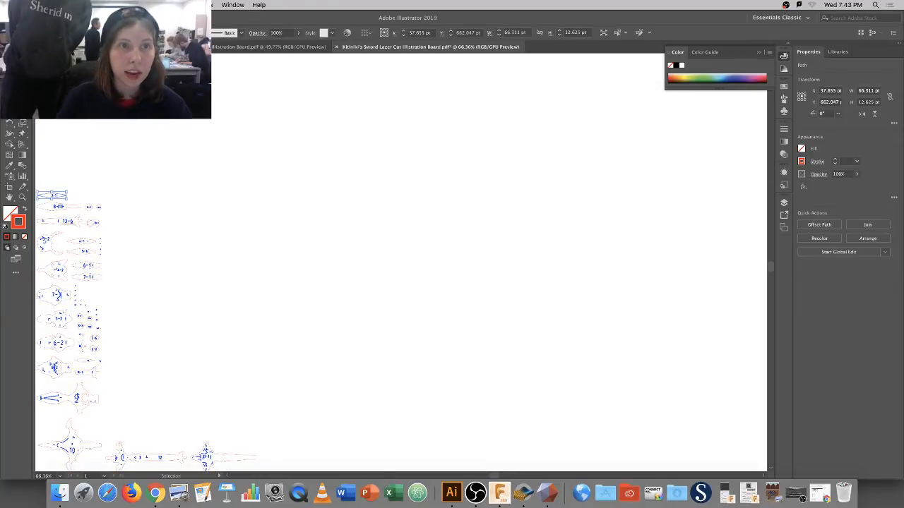
click(181, 5)
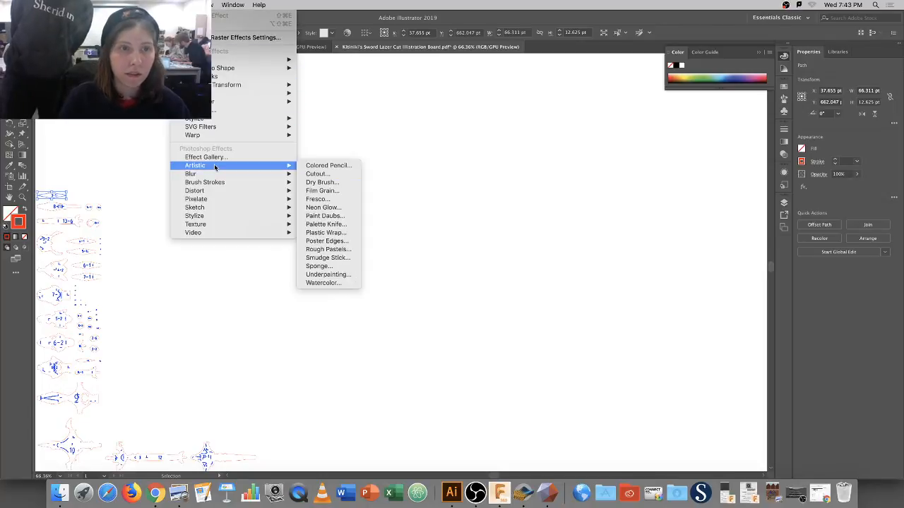
mouse_move(159, 5)
mouse_move(226, 92)
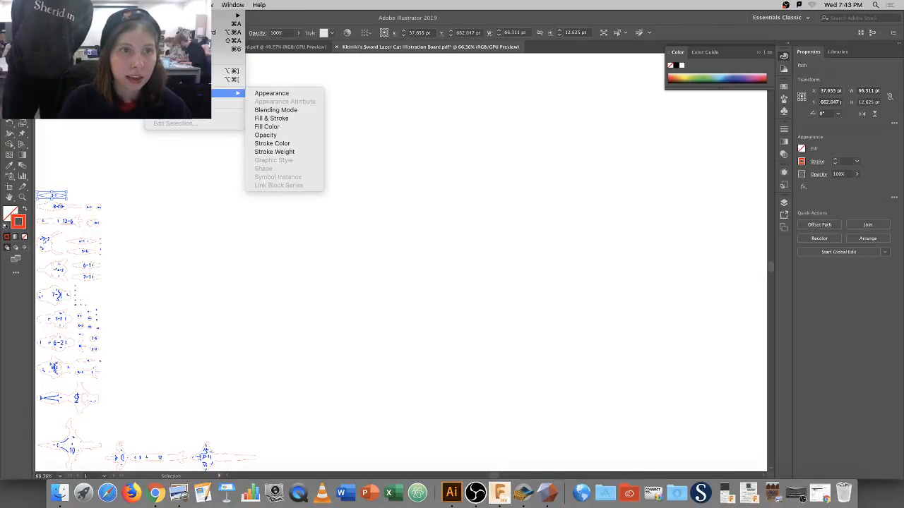
click(272, 151)
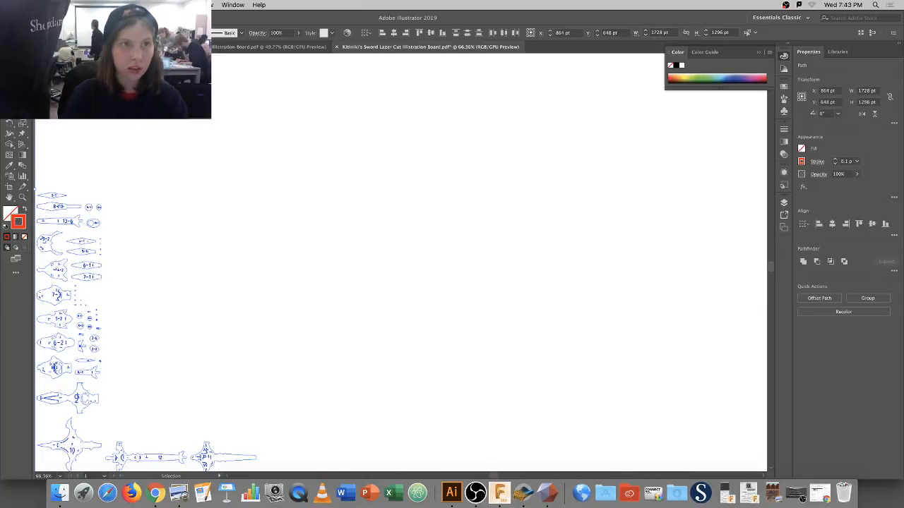
click(206, 175)
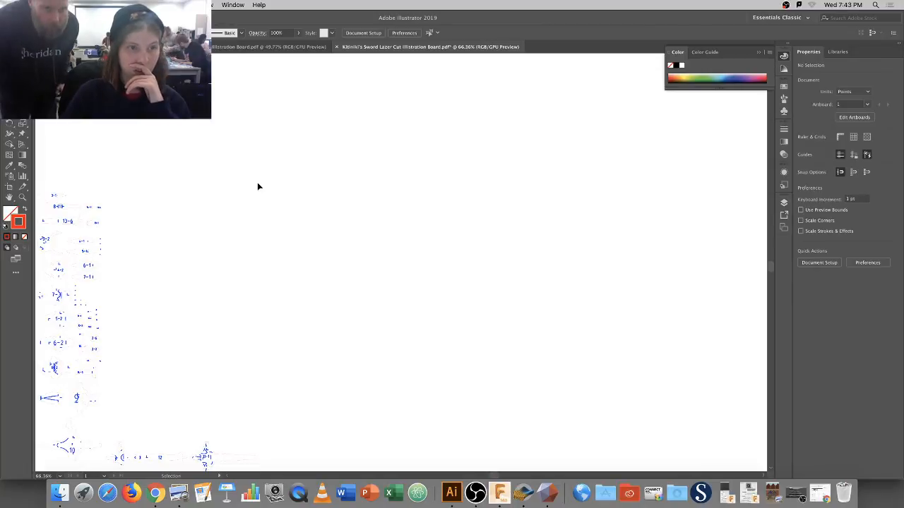
Zoom in on the 3-1 piece and select its tiny blue label path.
key(super+minus)
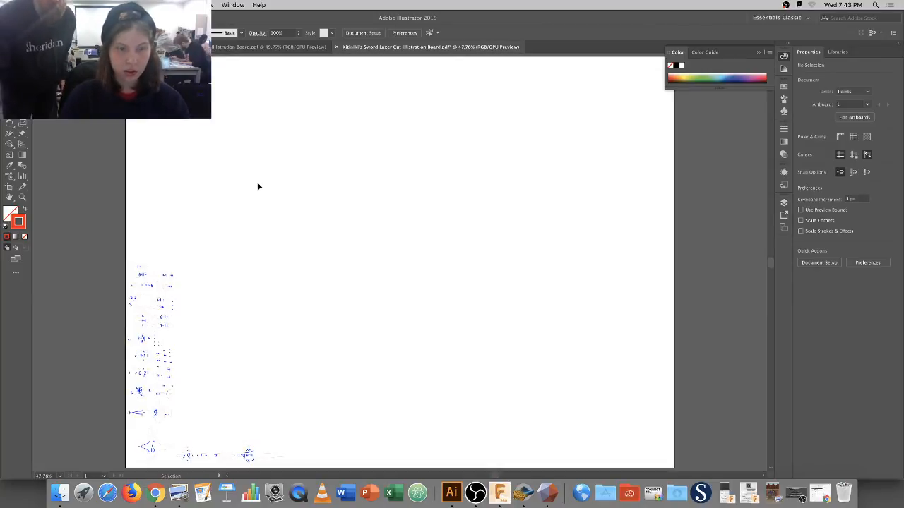
key(z)
click(168, 334)
click(427, 187)
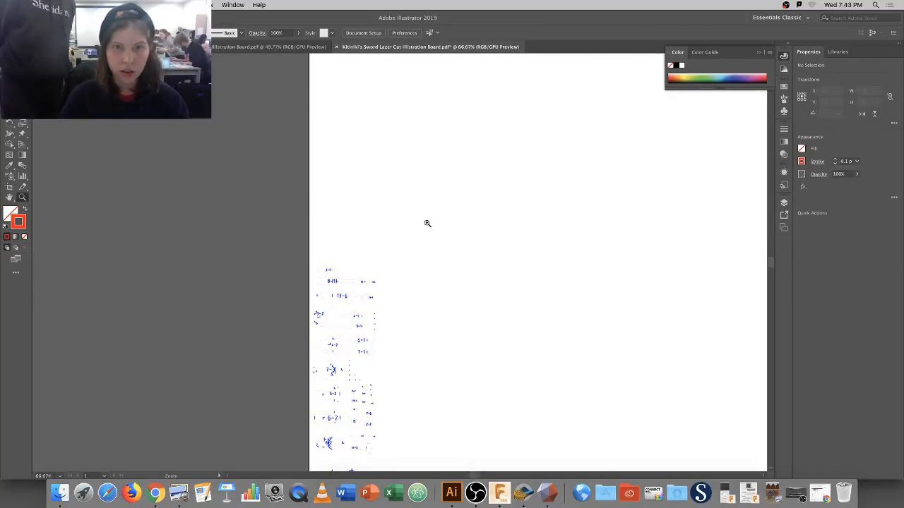
click(389, 245)
key(v)
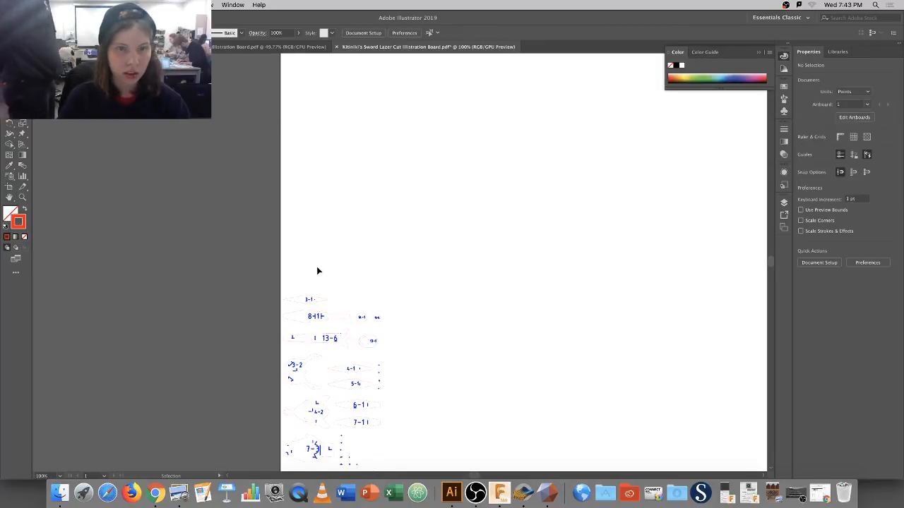
click(310, 299)
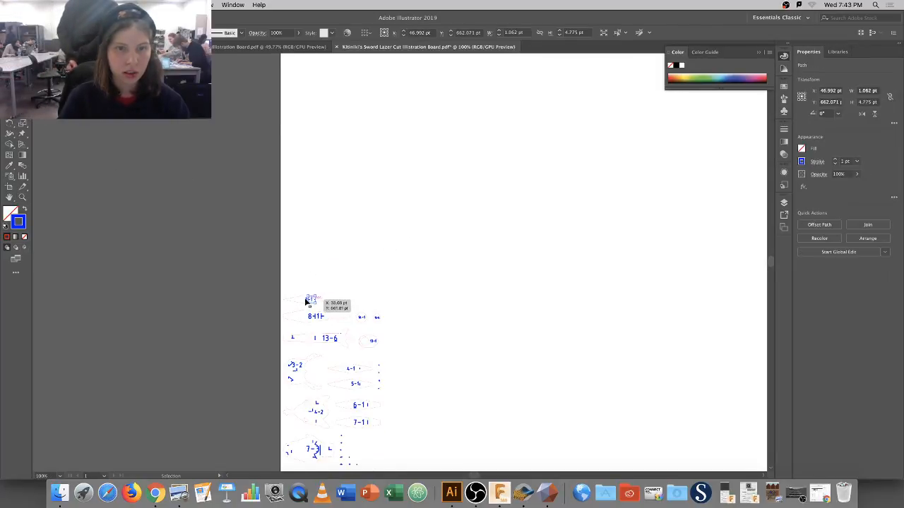
drag(300, 290, 311, 302)
click(309, 300)
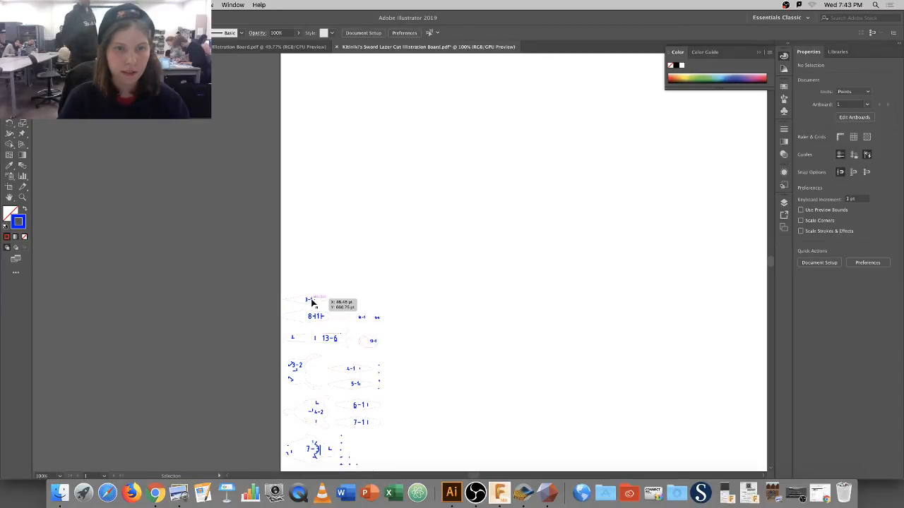
click(311, 299)
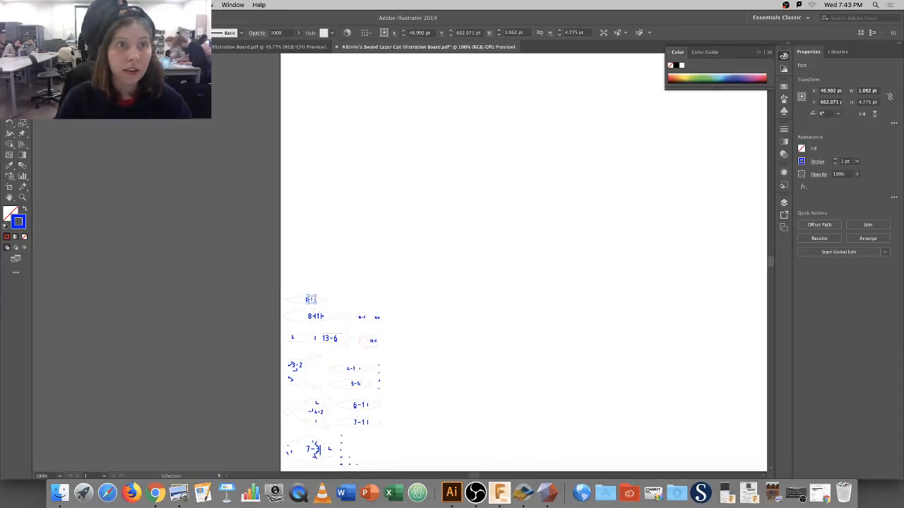
Select all paths with the same blue stroke colour, set them to 0.1 pt, and deselect.
click(156, 5)
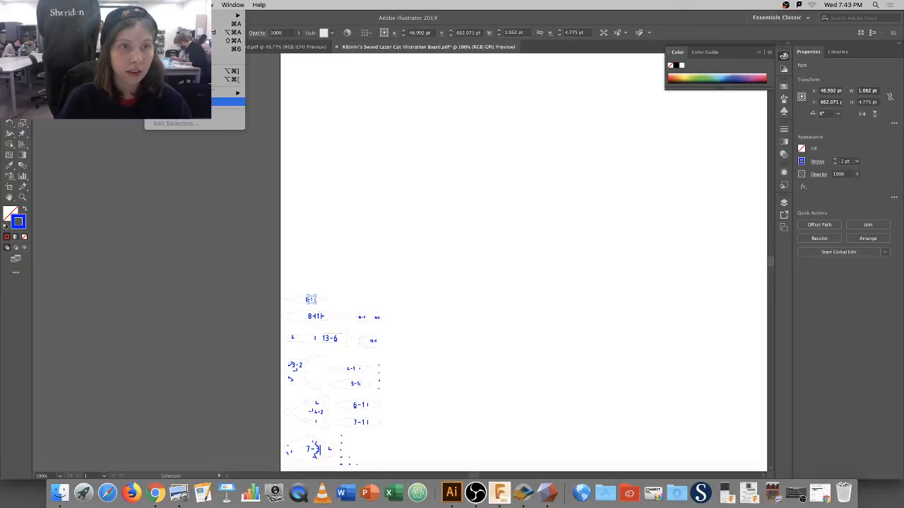
click(156, 5)
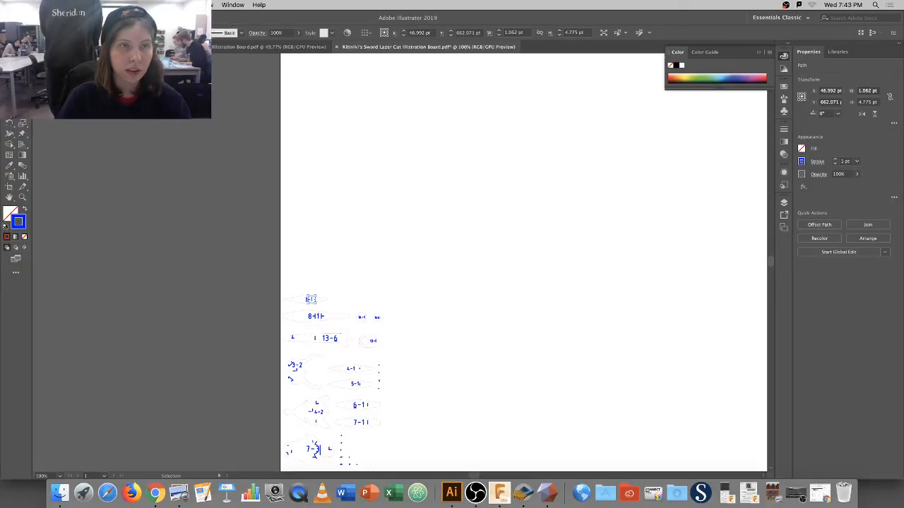
click(185, 5)
click(393, 183)
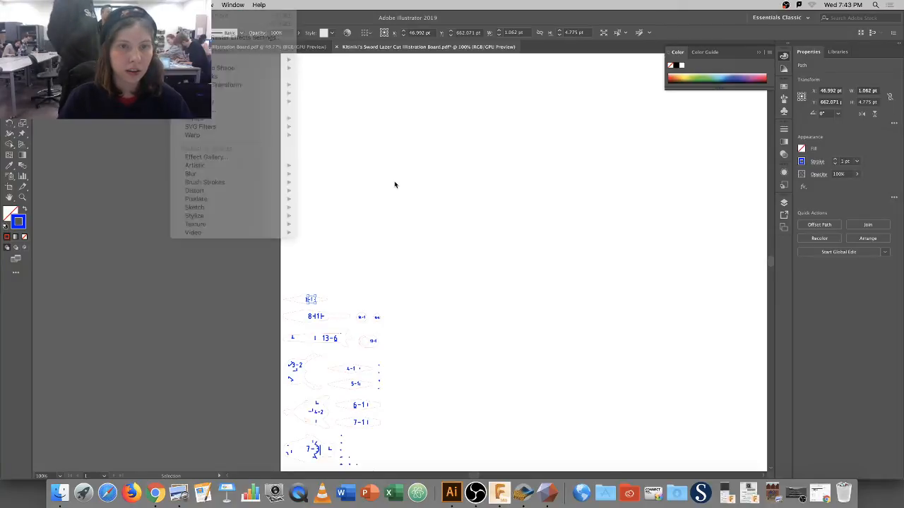
click(156, 5)
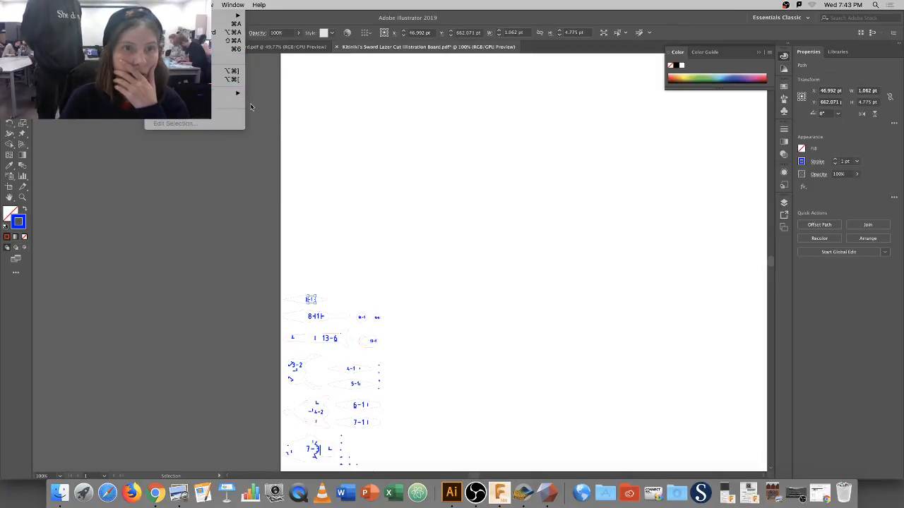
mouse_move(233, 92)
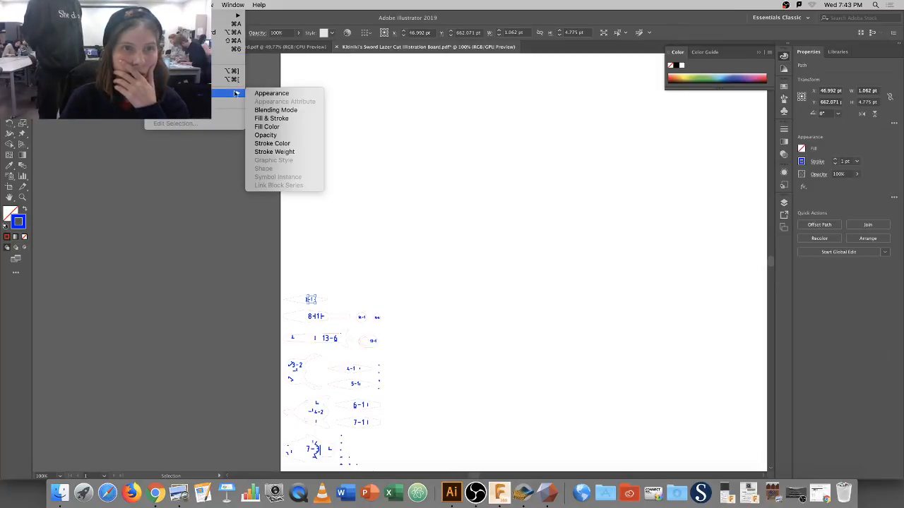
click(286, 152)
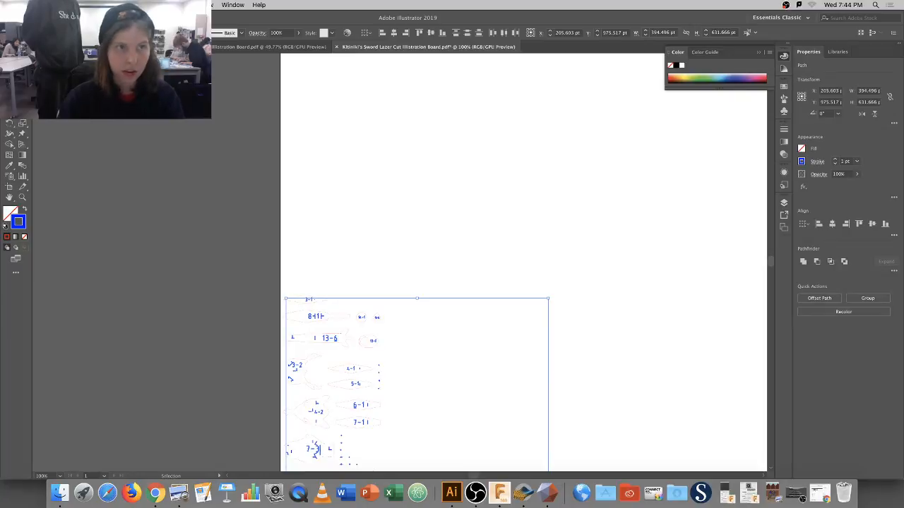
key(Return)
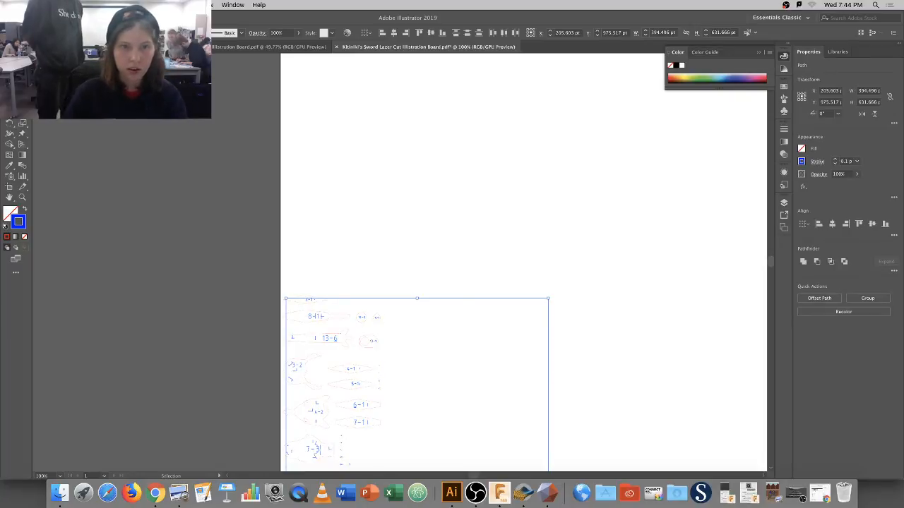
click(234, 158)
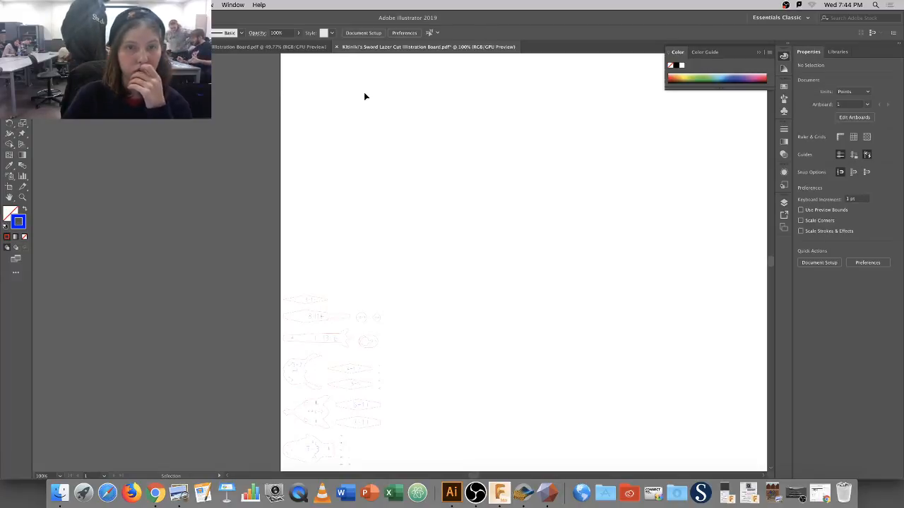
Start saving the sword board as a High Quality Print PDF, then abandon it.
key(super+0)
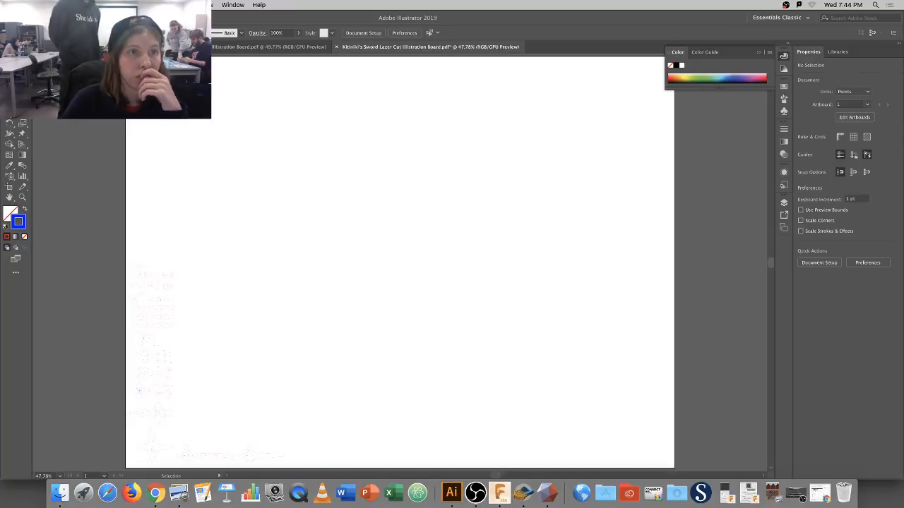
click(67, 5)
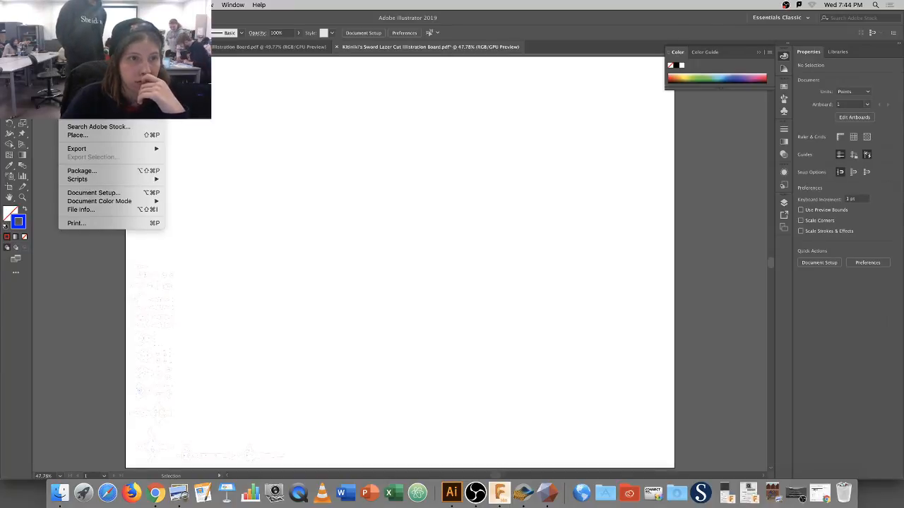
click(83, 79)
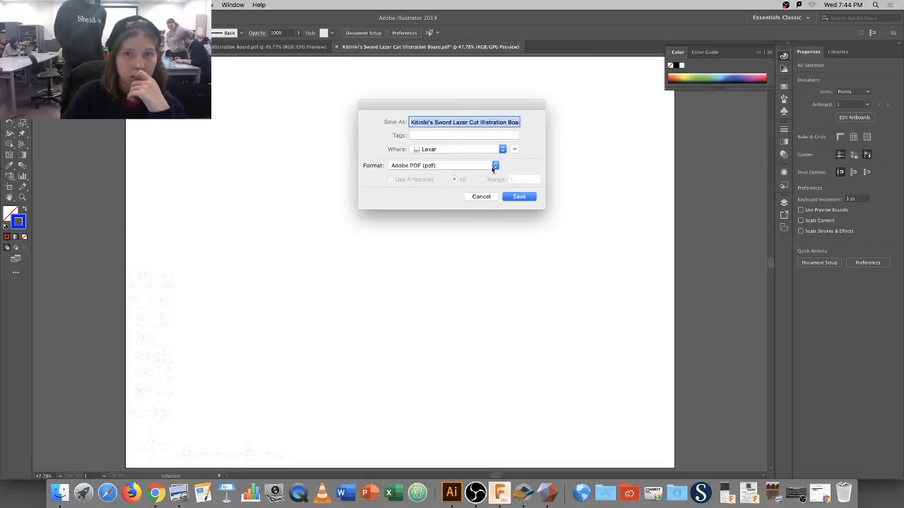
click(526, 198)
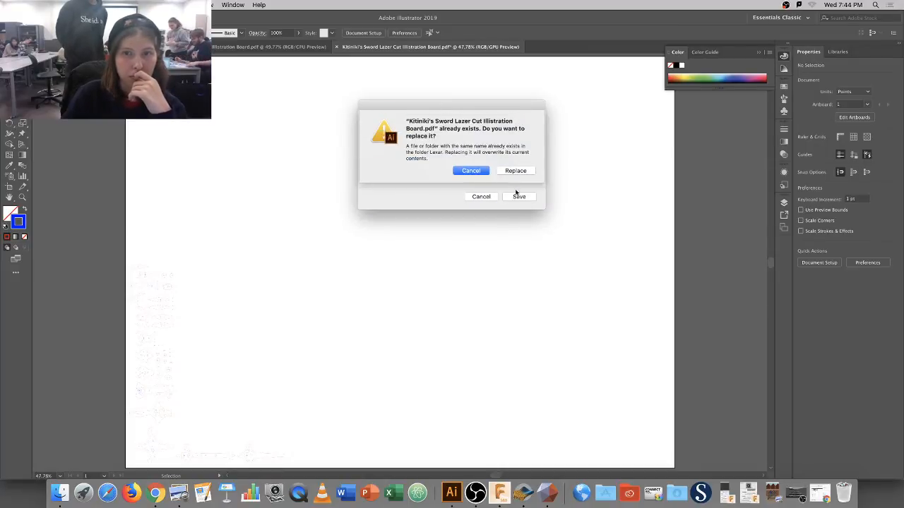
click(513, 173)
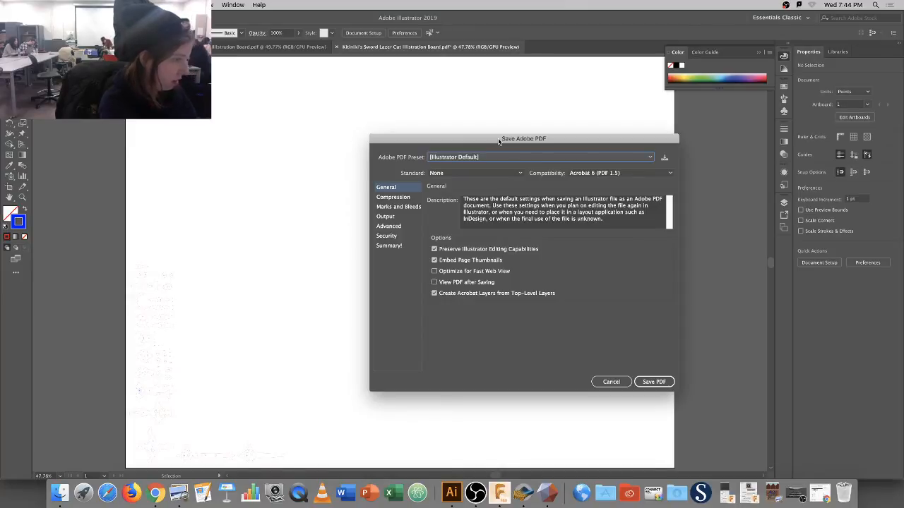
click(578, 157)
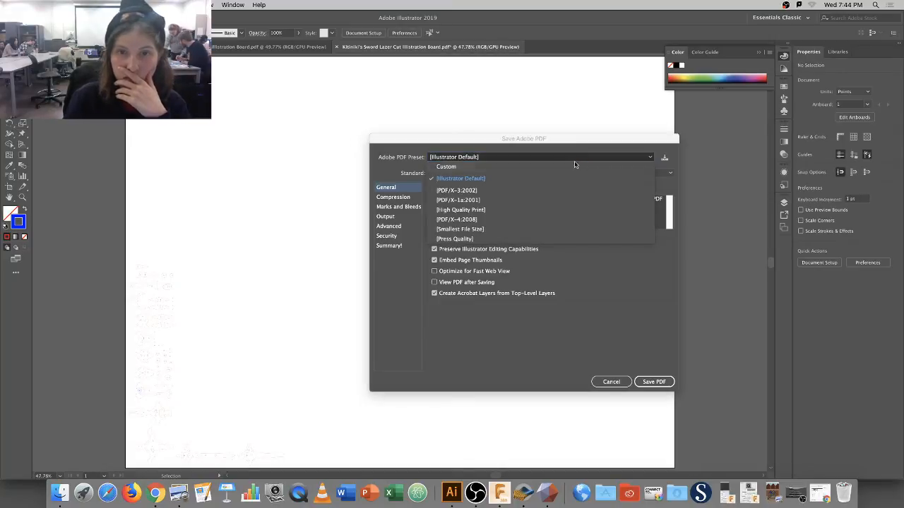
click(519, 209)
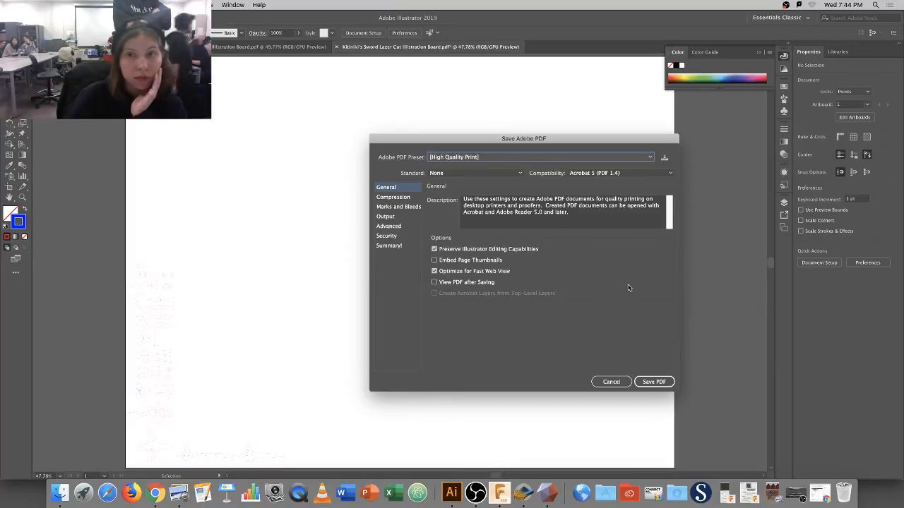
click(551, 157)
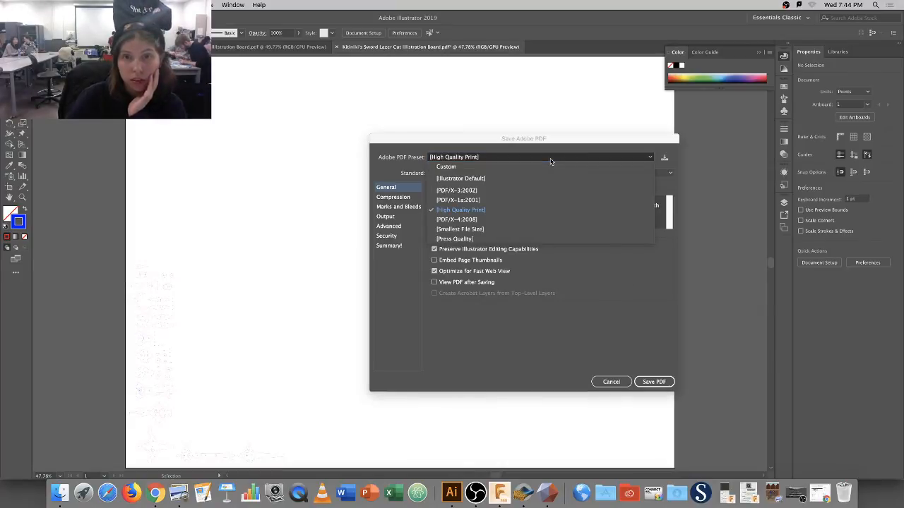
click(551, 161)
click(619, 384)
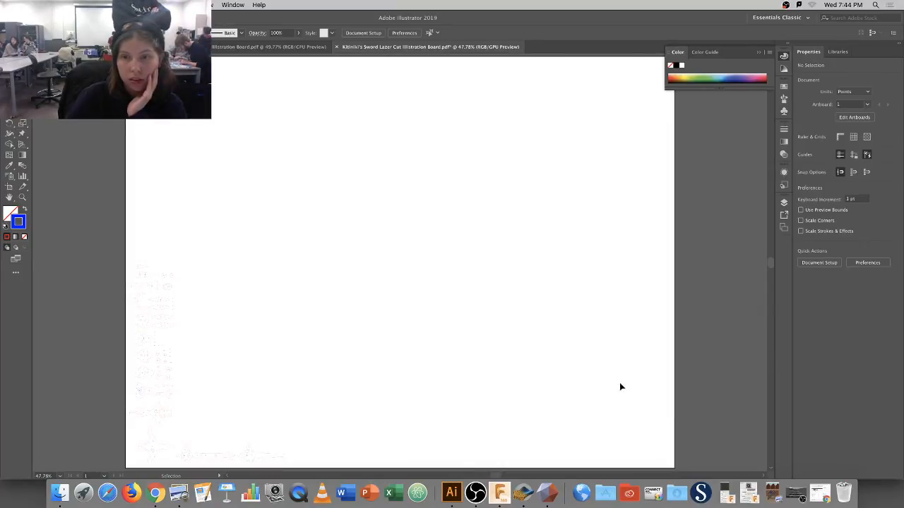
Save Kitiniki's Sword Lazer Cut Illustration Board as an .ai file, then switch to the figure board.
click(67, 5)
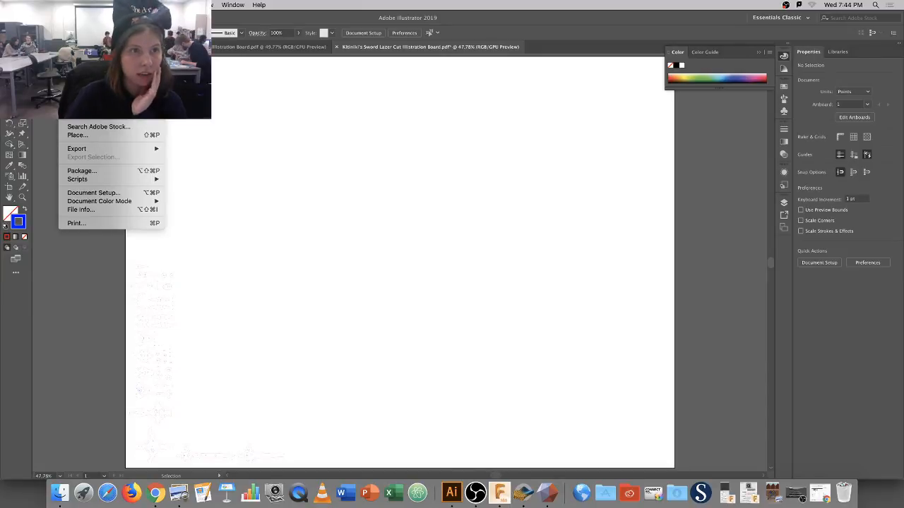
click(81, 79)
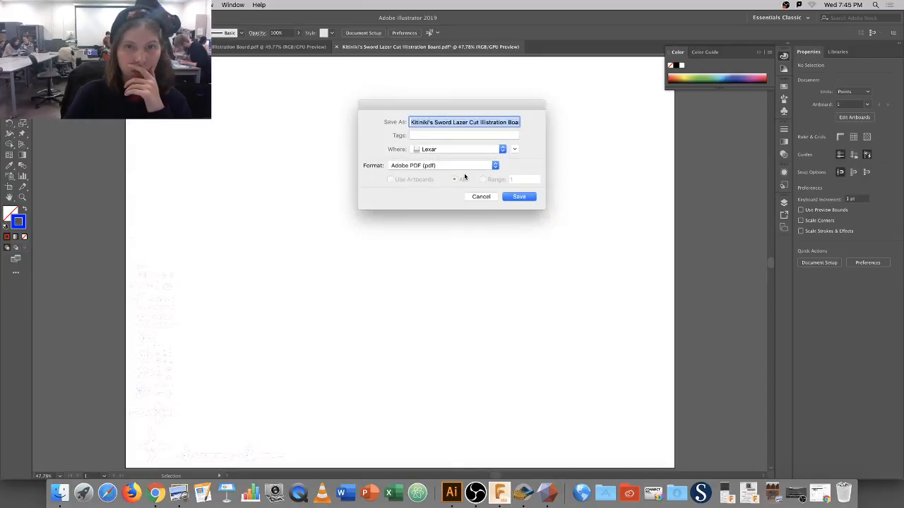
click(459, 166)
click(478, 149)
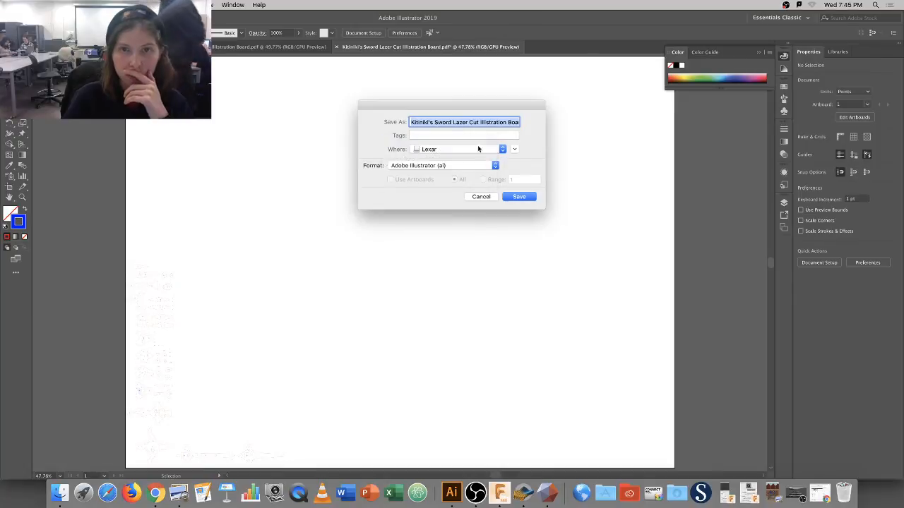
click(518, 197)
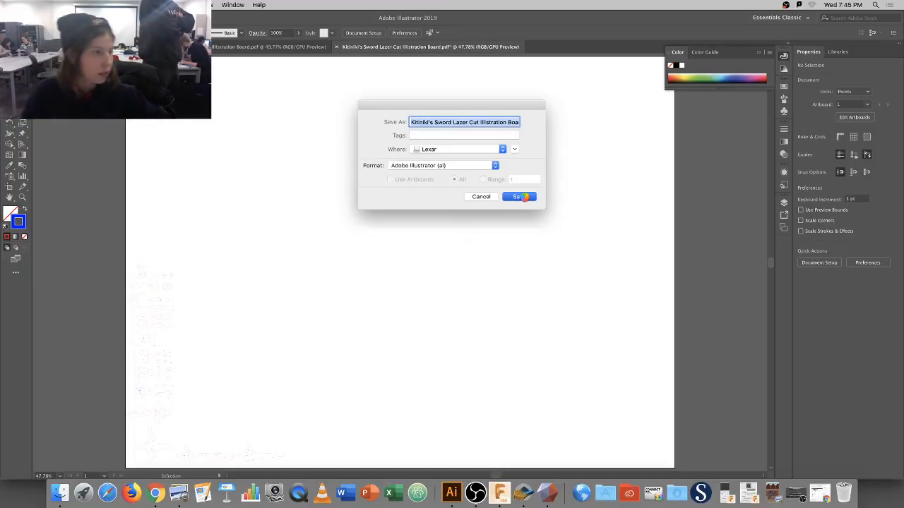
click(555, 370)
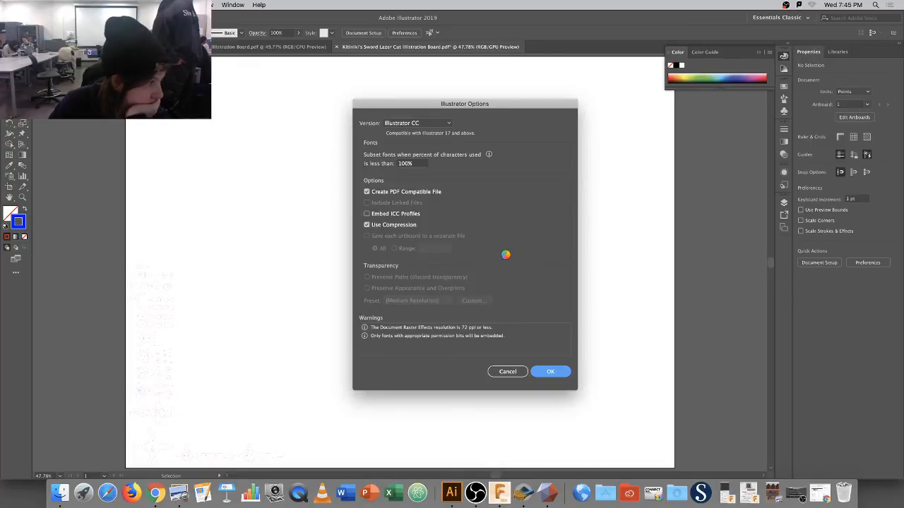
click(275, 47)
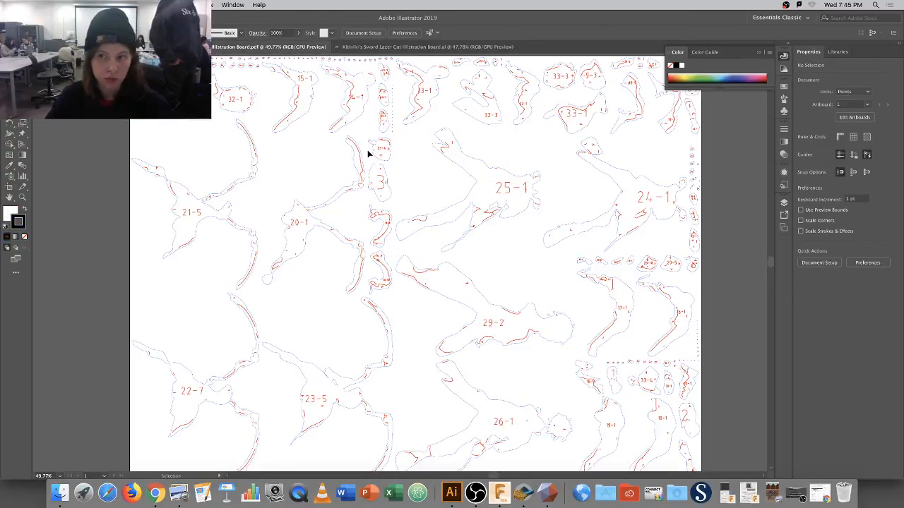
Look through the figure board's Layers and Artboards panels.
alt+scroll(367, 153, down, 1)
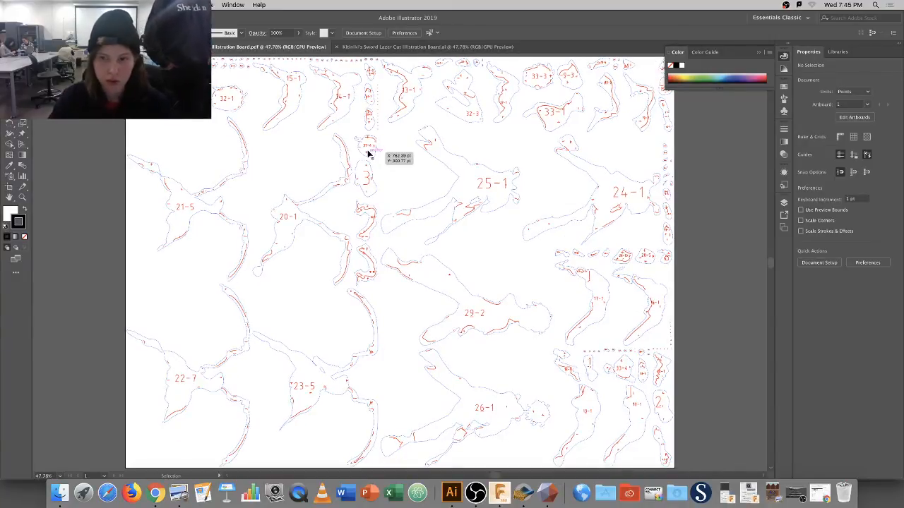
click(784, 202)
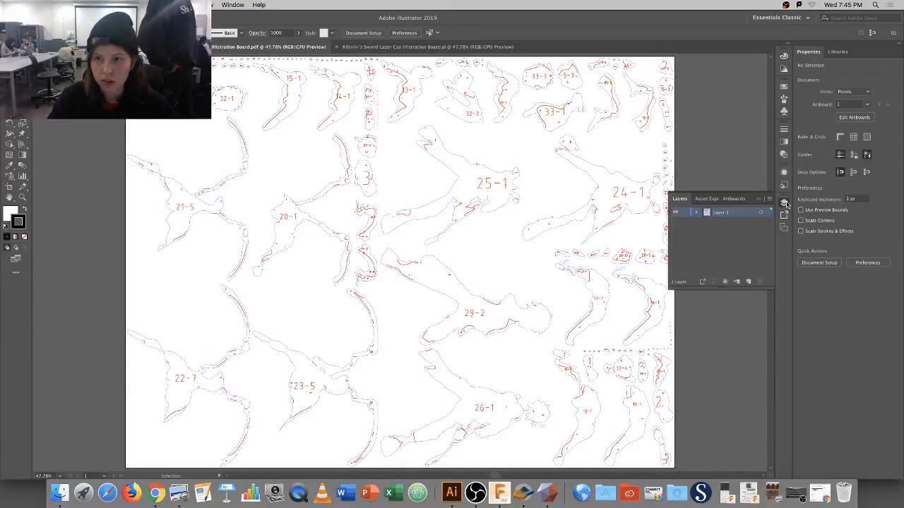
scroll(626, 207, up, 10)
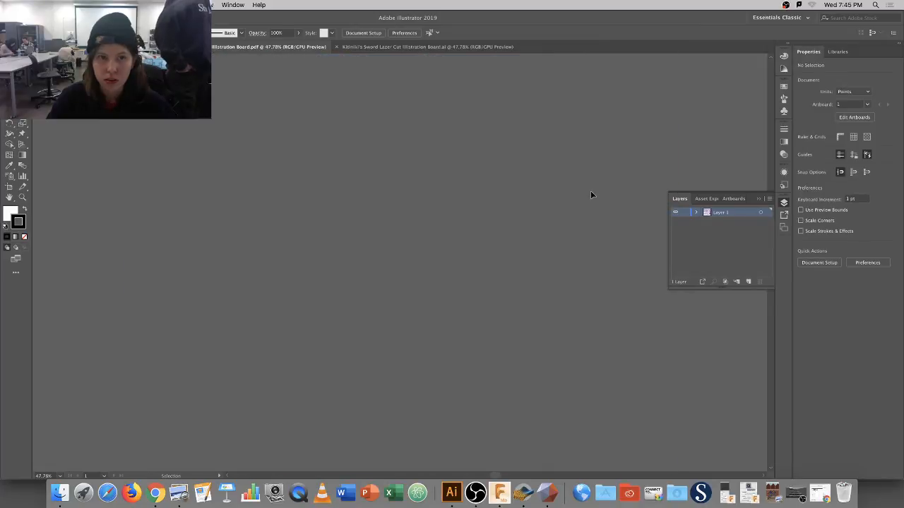
scroll(591, 202, down, 10)
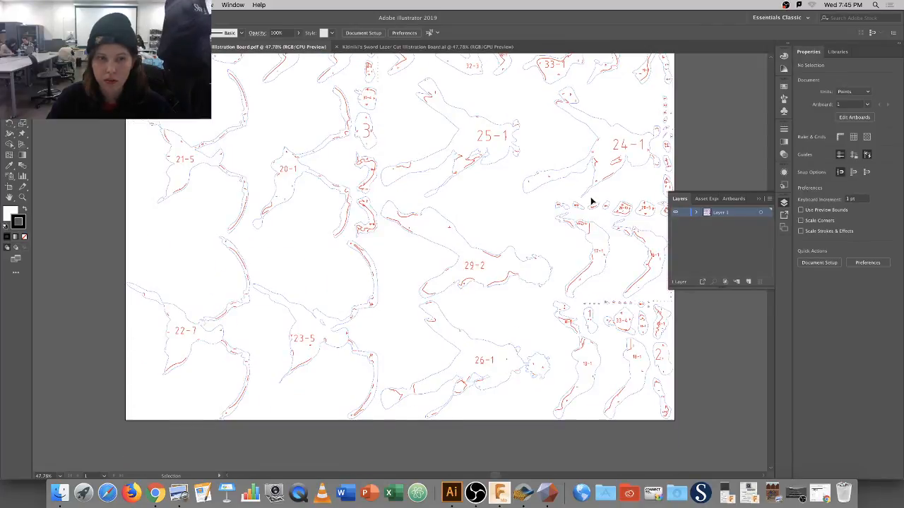
click(733, 198)
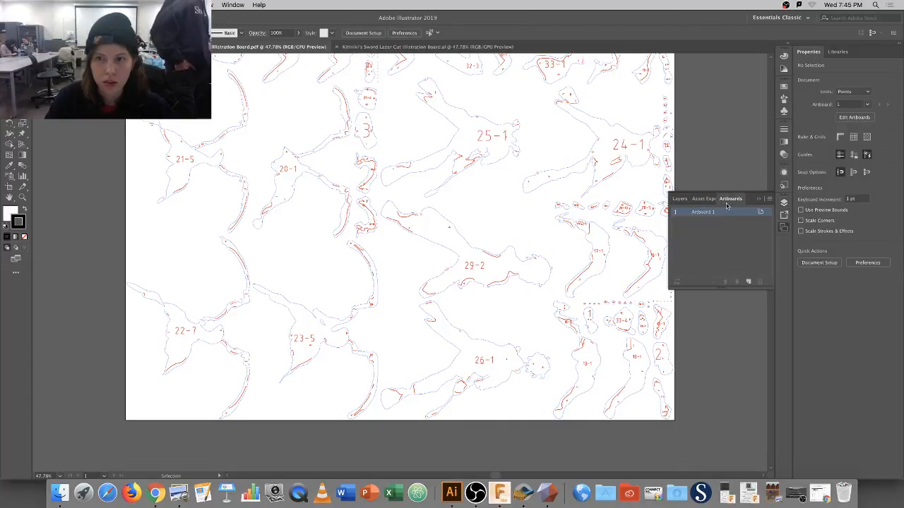
click(680, 199)
Reopen the Kitiniki Figure Laser Cut Illustration Board PDF in another window.
click(66, 5)
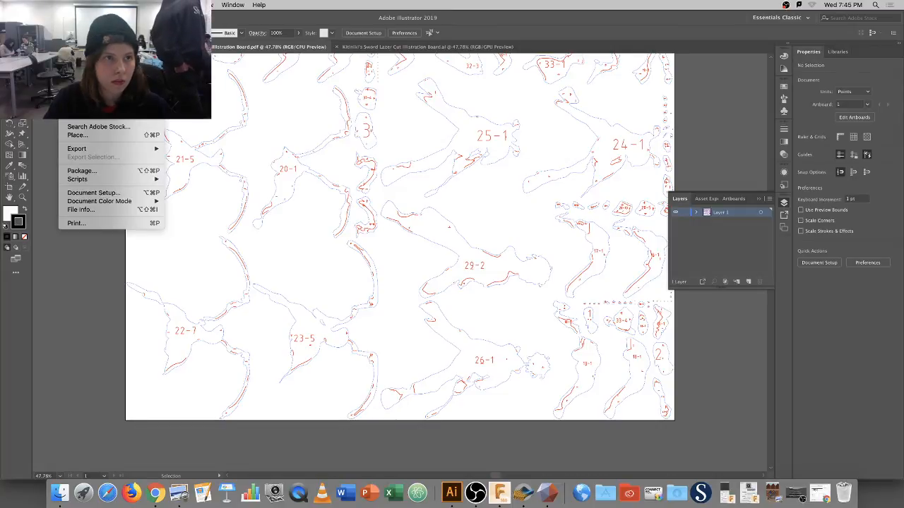
click(76, 79)
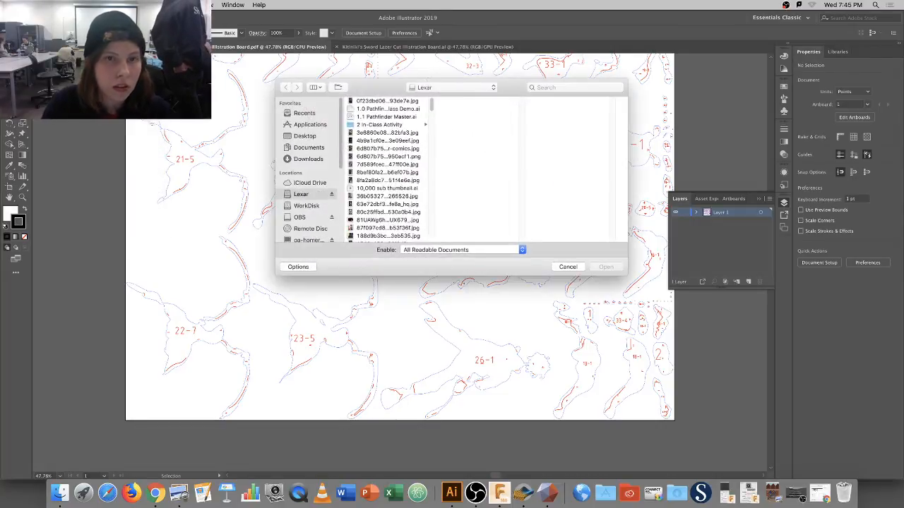
drag(430, 110, 437, 149)
scroll(431, 147, down, 5)
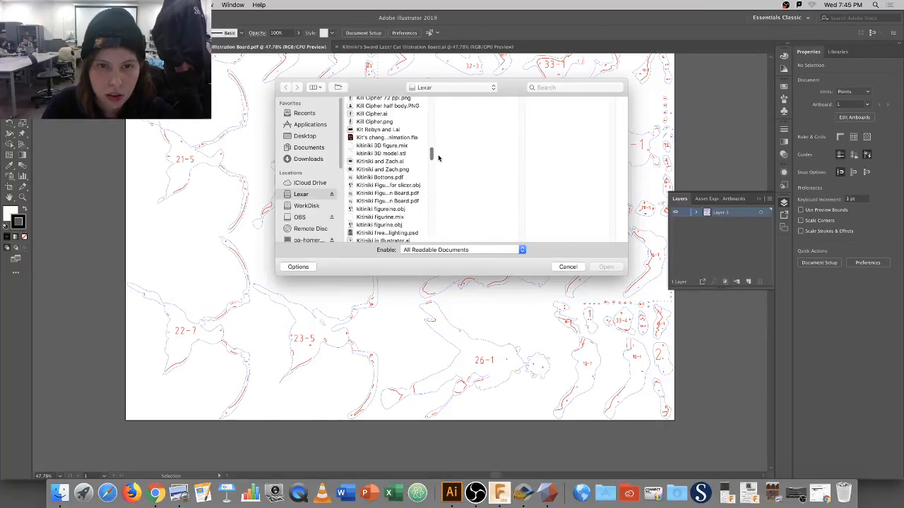
click(414, 186)
click(415, 194)
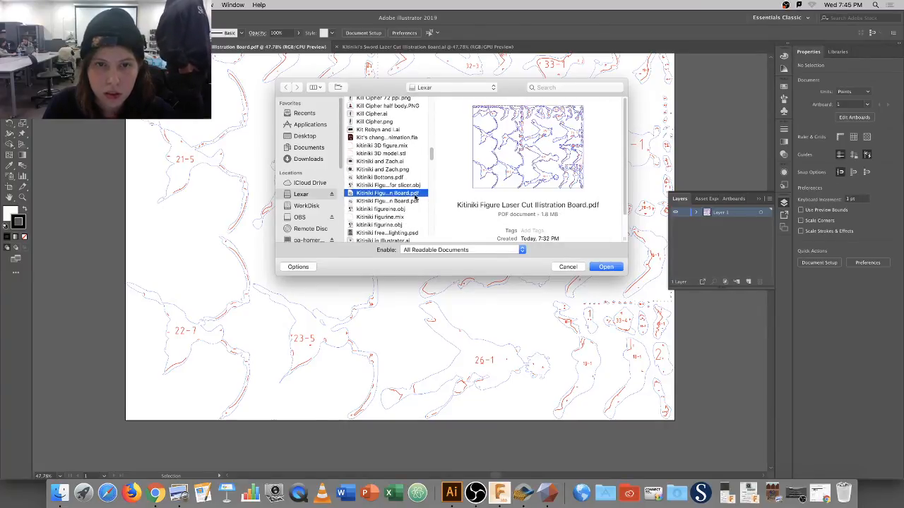
click(416, 201)
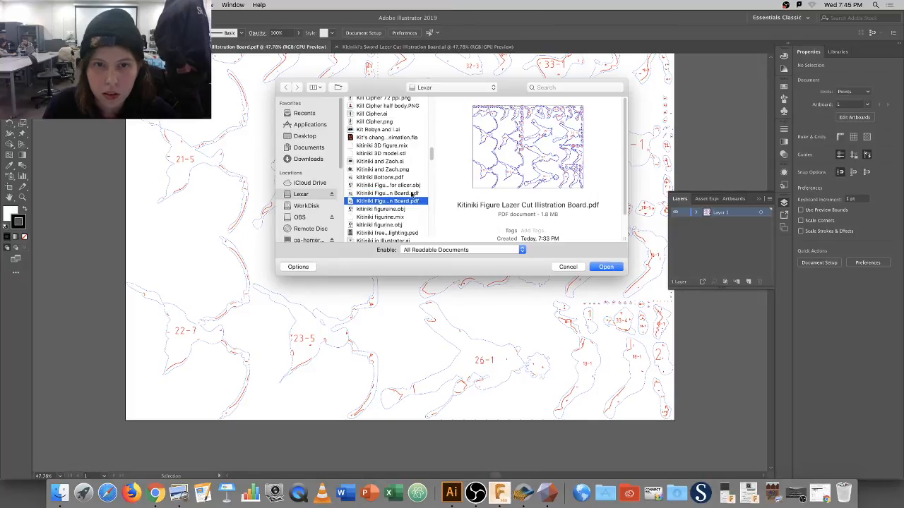
click(411, 194)
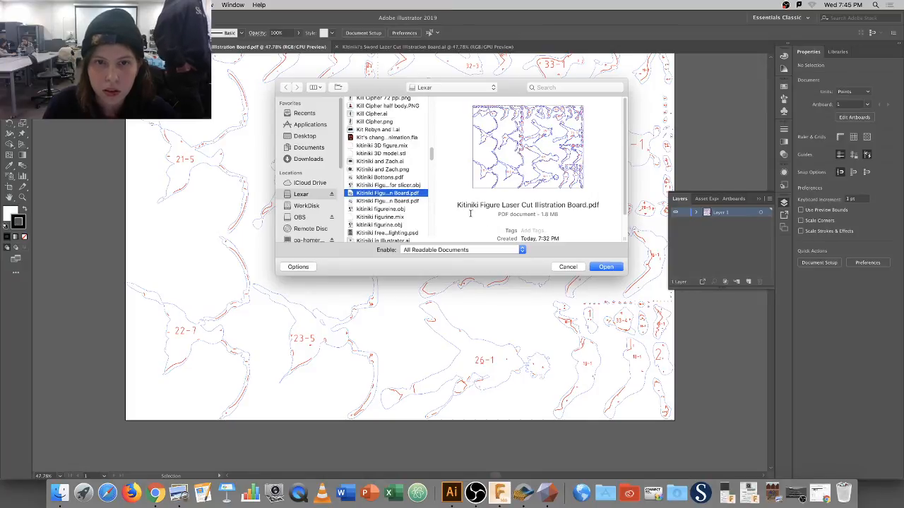
click(606, 267)
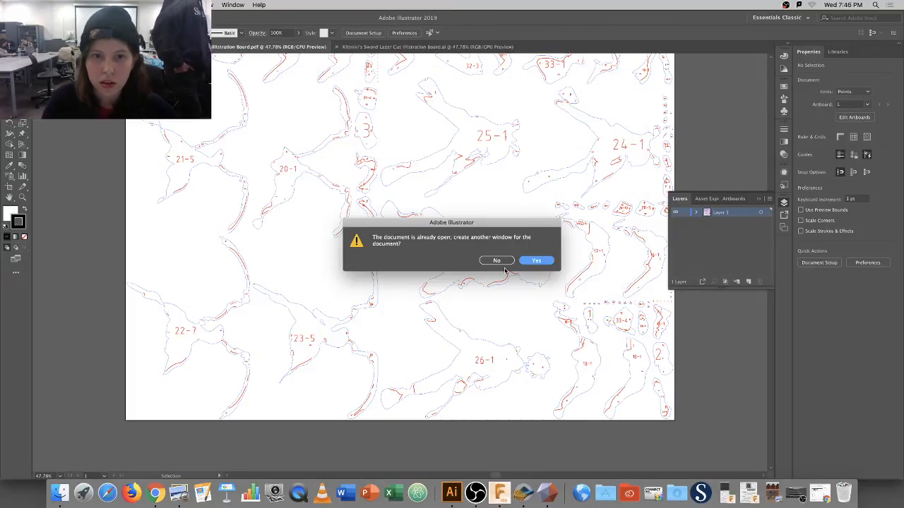
click(535, 260)
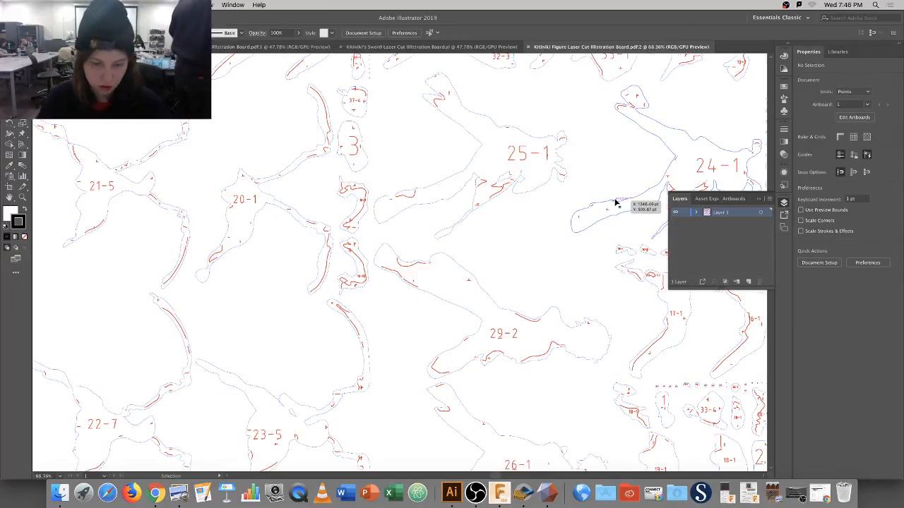
Zoom out to the whole board, list its artboards, then bring Slicer for Fusion 360 forward.
key(a)
key(super+minus)
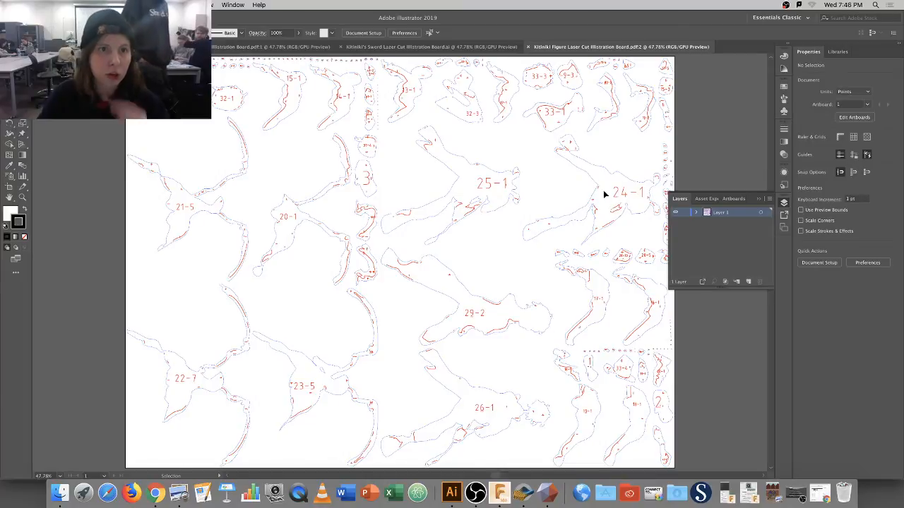
scroll(593, 187, up, 5)
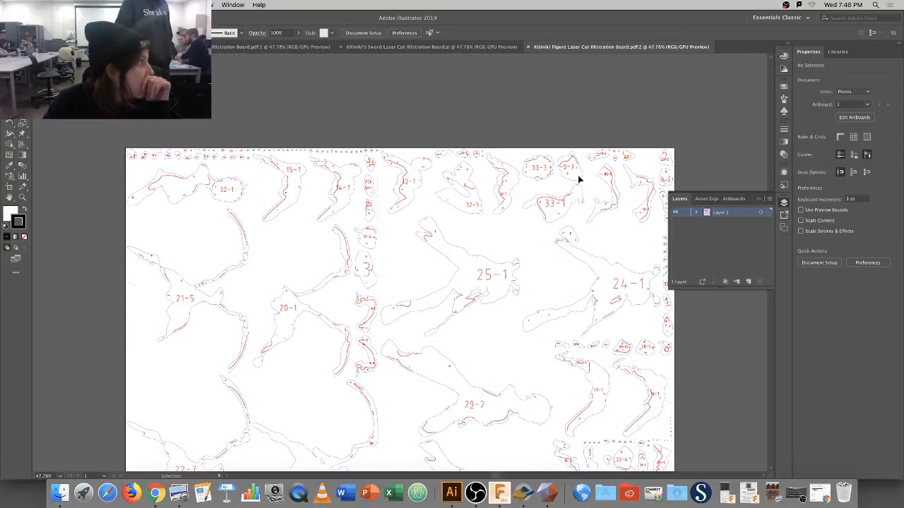
scroll(577, 175, down, 1)
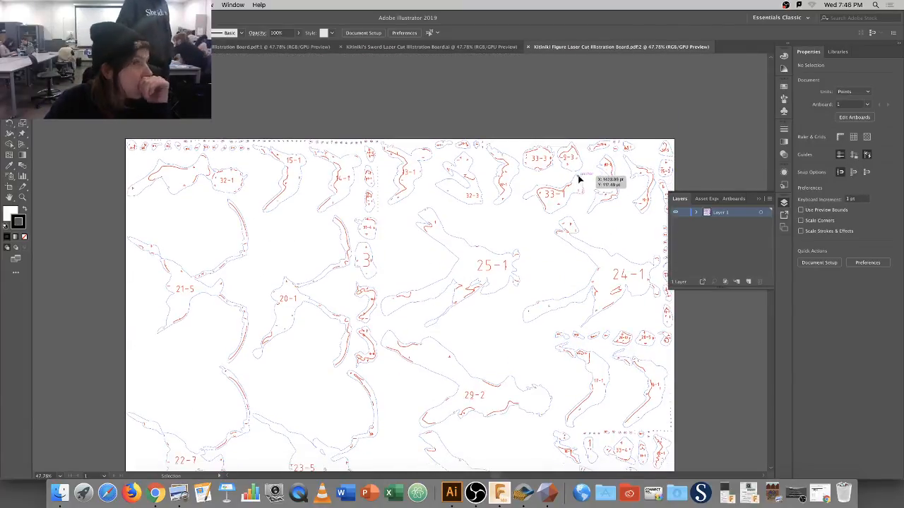
click(732, 199)
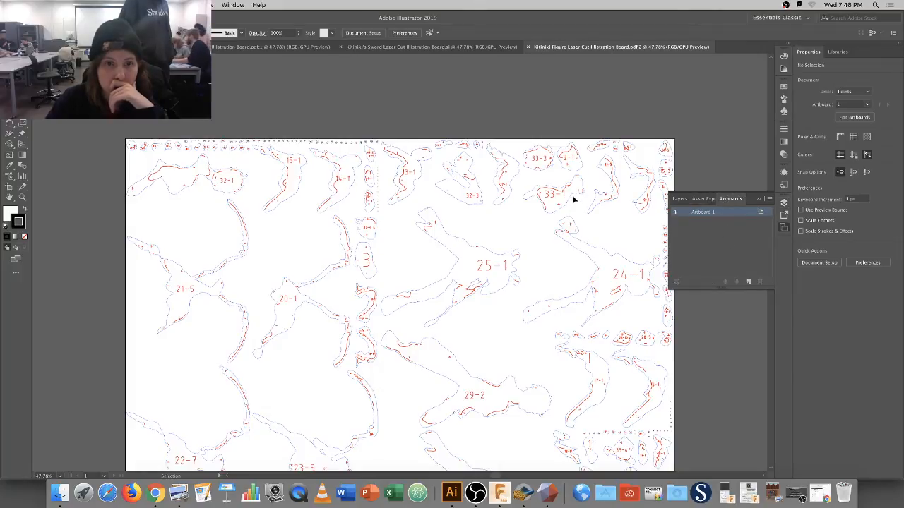
scroll(574, 205, down, 5)
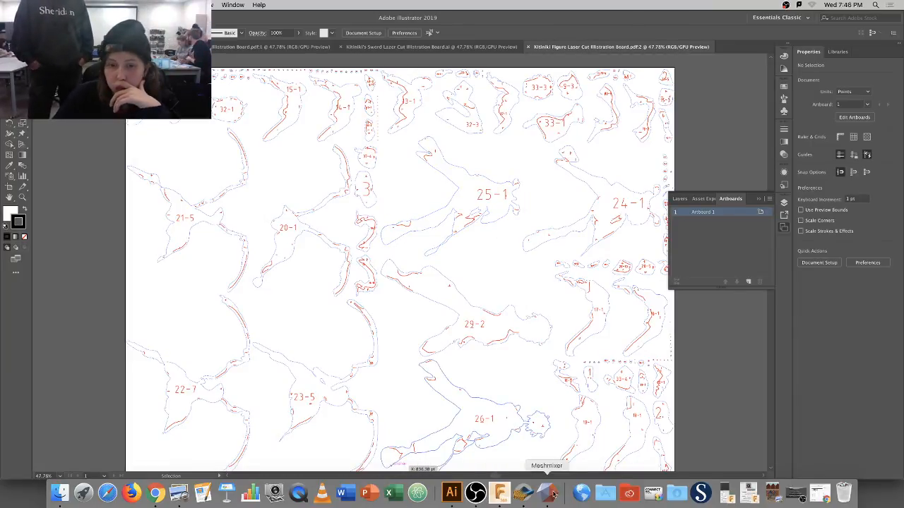
click(526, 492)
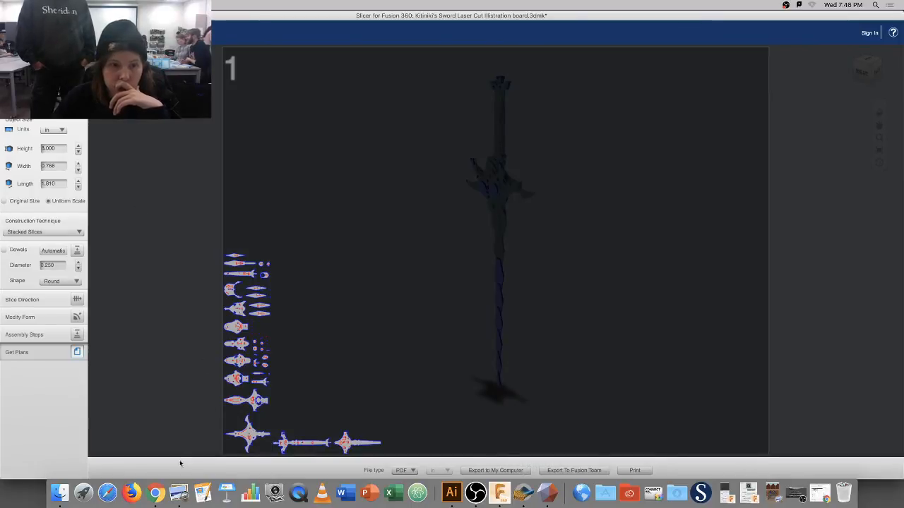
Open Kitiniki Laser Cut Illustration Board.3dmk in Slicer, discarding the unsaved sword project.
click(60, 492)
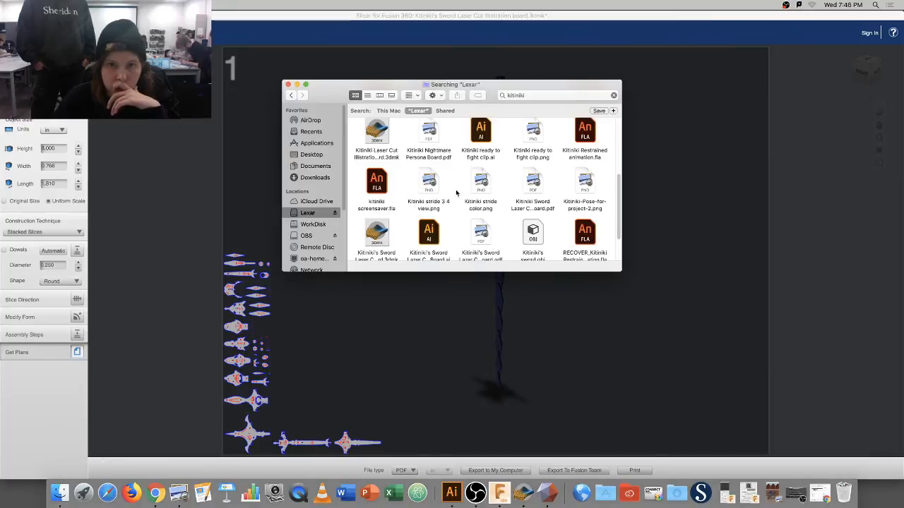
click(378, 138)
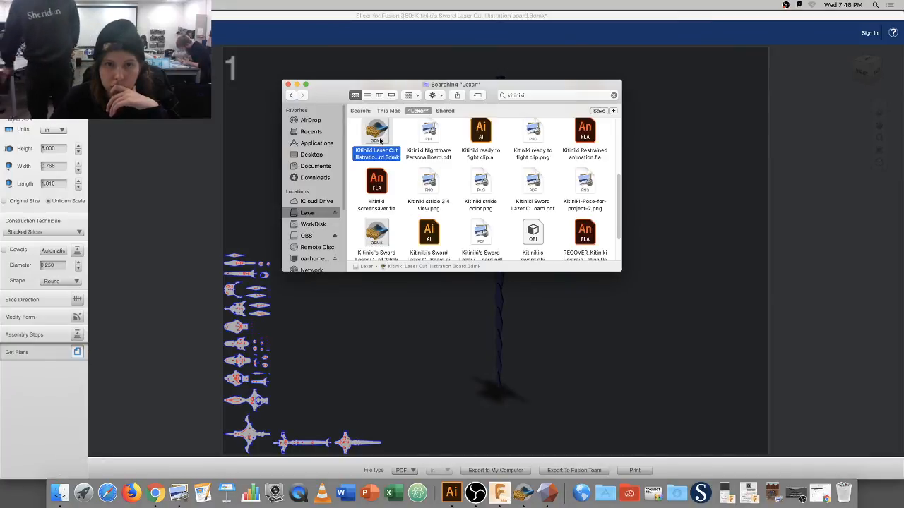
double_click(380, 140)
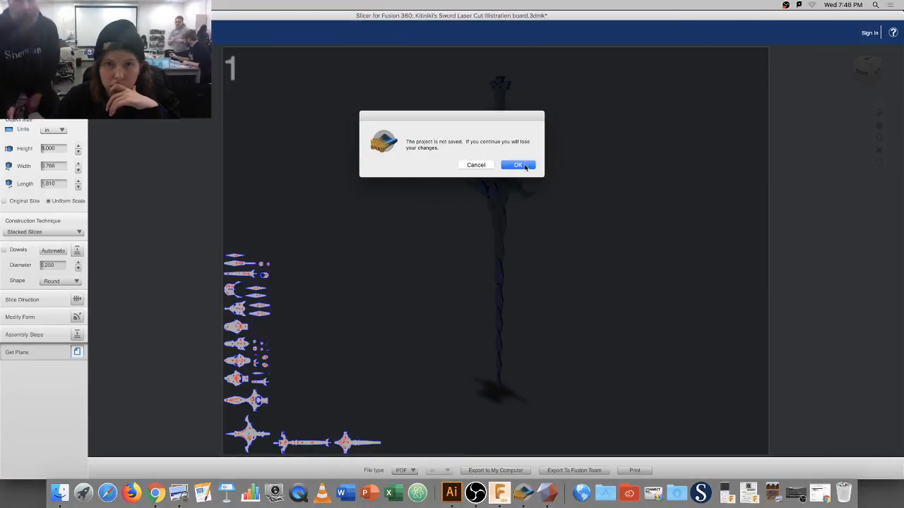
click(518, 165)
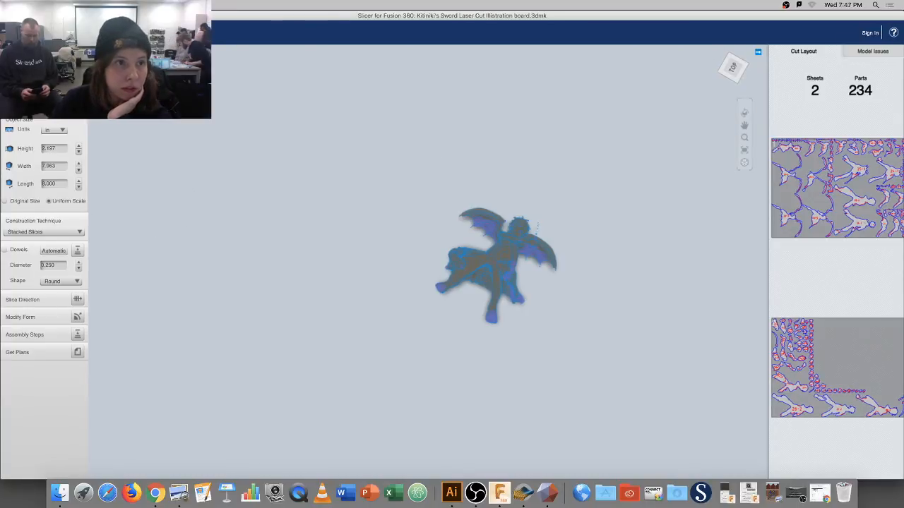
Open Get Plans for the figure and preview the first sheet enlarged.
click(78, 352)
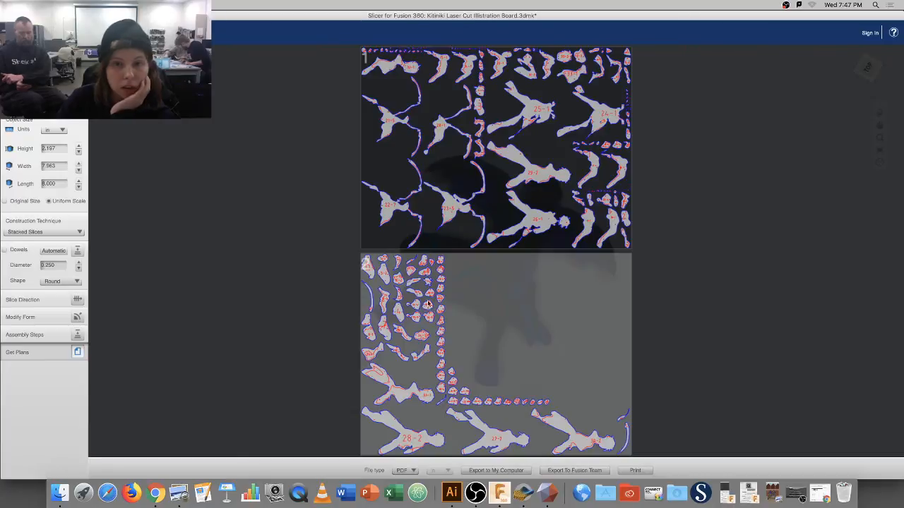
click(555, 222)
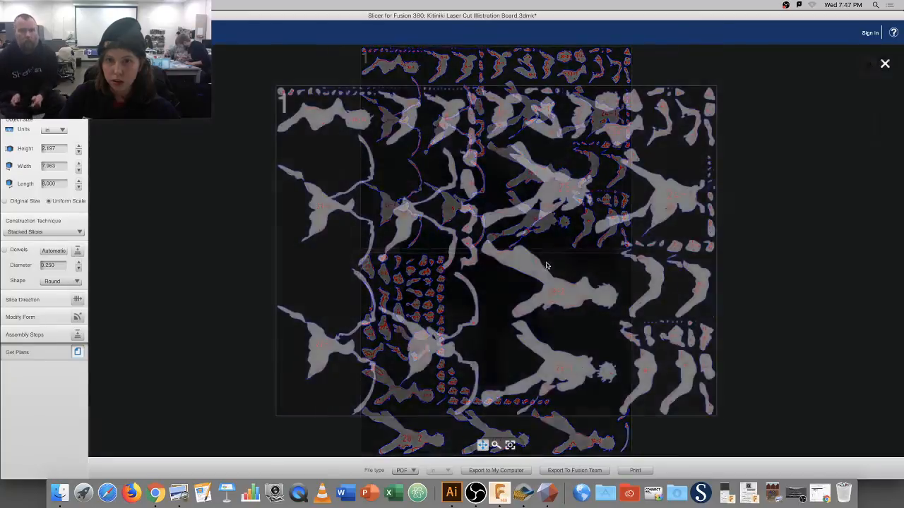
click(731, 255)
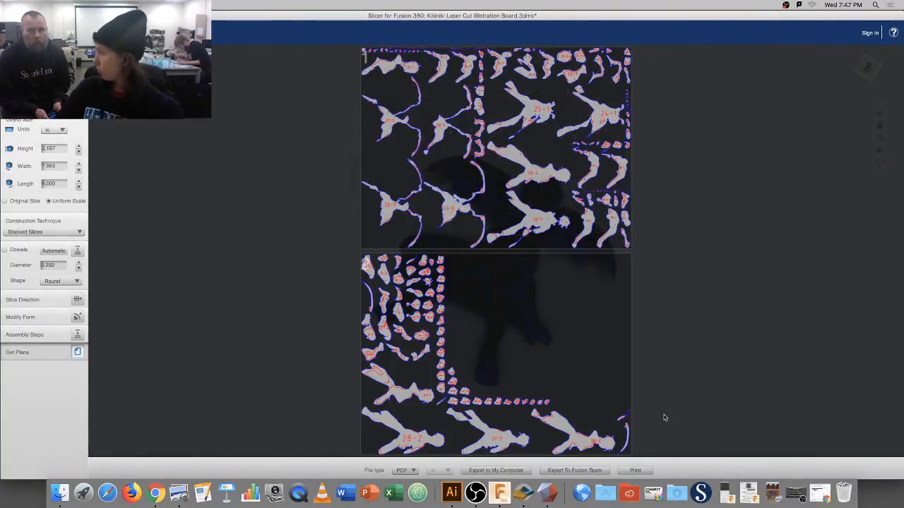
Start exporting the plans to the computer, then cancel the Save As dialog.
click(512, 476)
key(BackSpace)
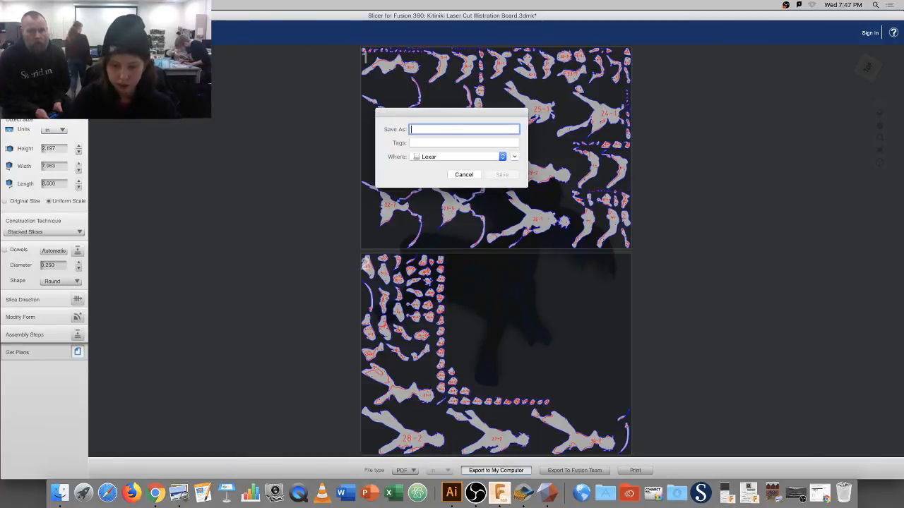
text(Kitiniki)
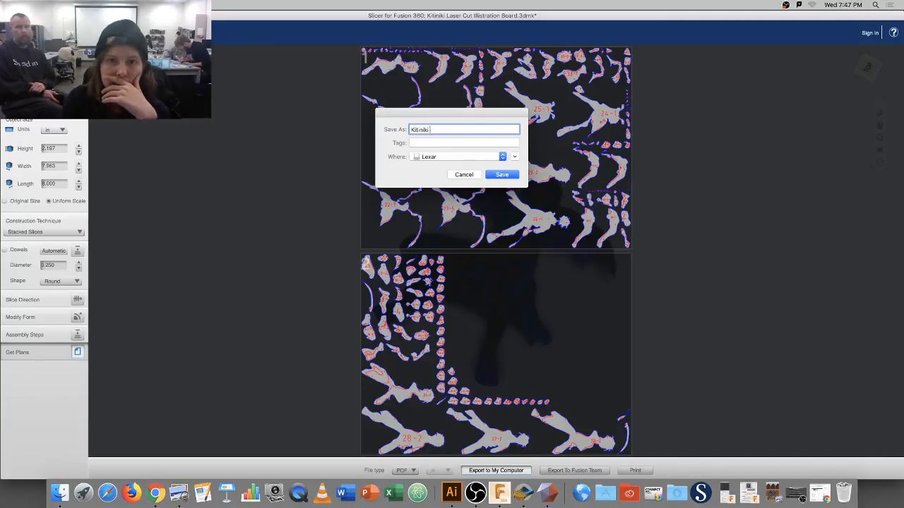
key(BackSpace)
key(BackSpace)
key(BackSpace)
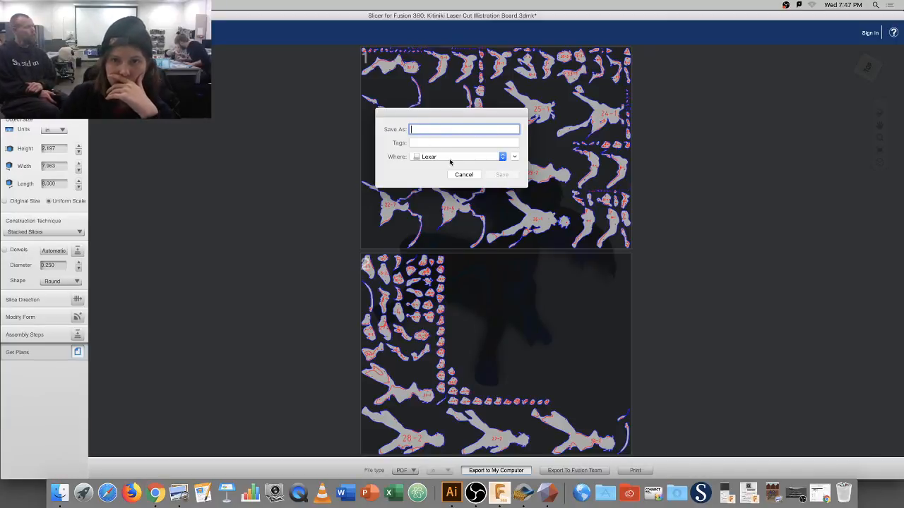
click(463, 175)
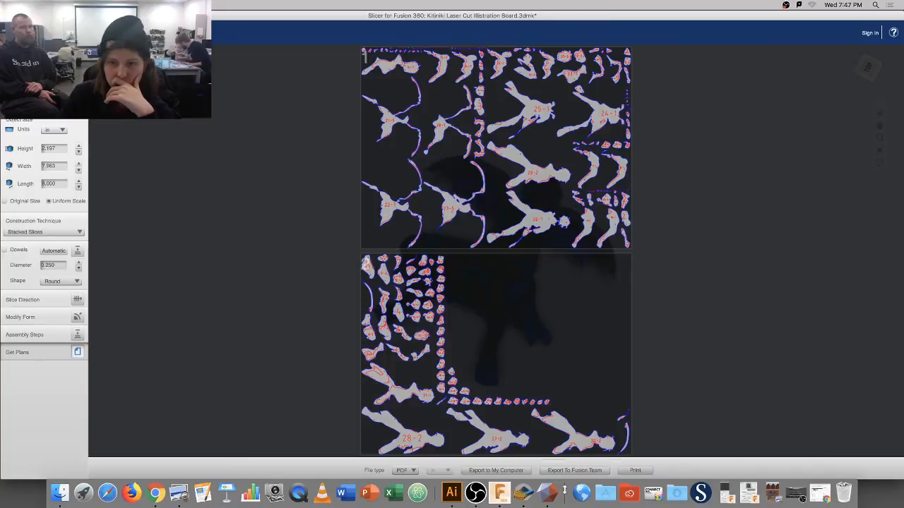
In Illustrator, open the figure board PDF with all pages imported into a new document.
click(451, 492)
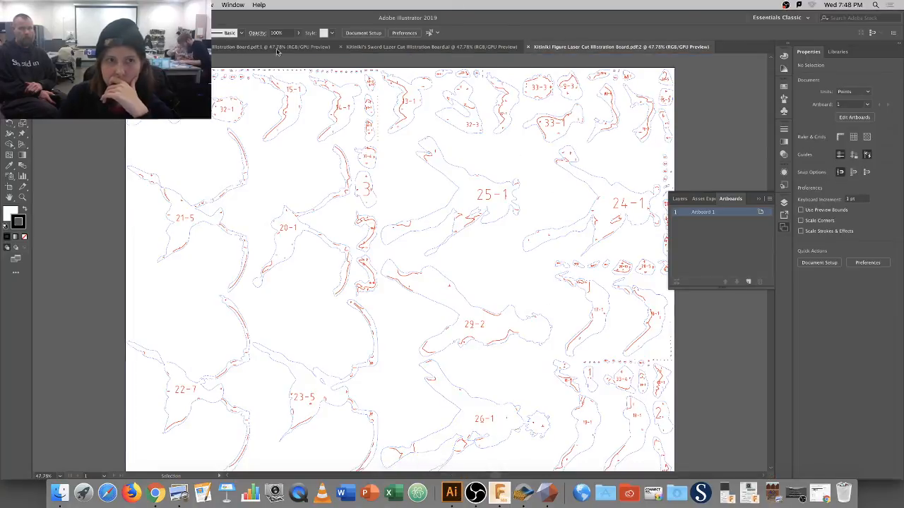
click(71, 5)
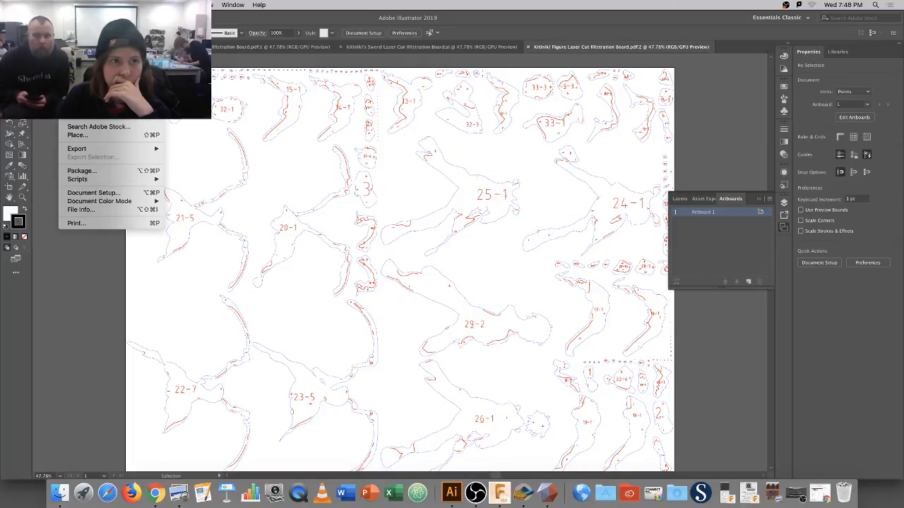
click(79, 31)
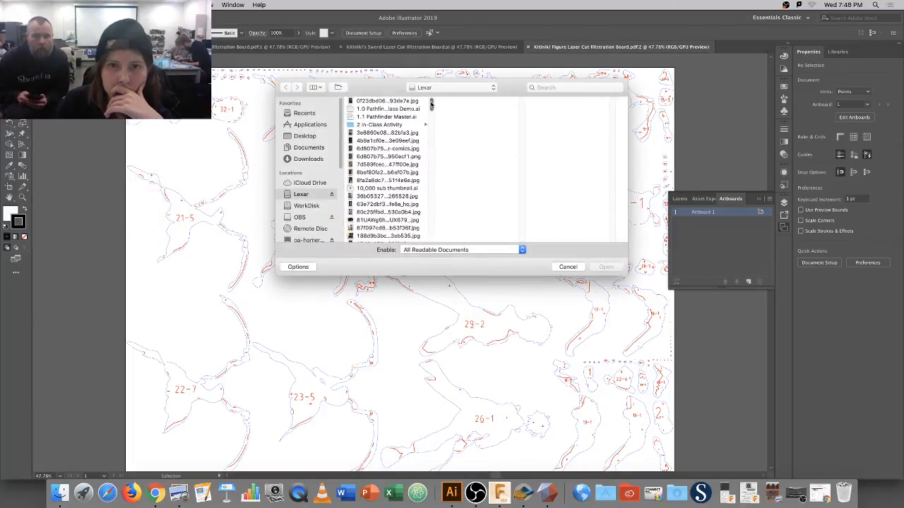
drag(431, 105, 431, 157)
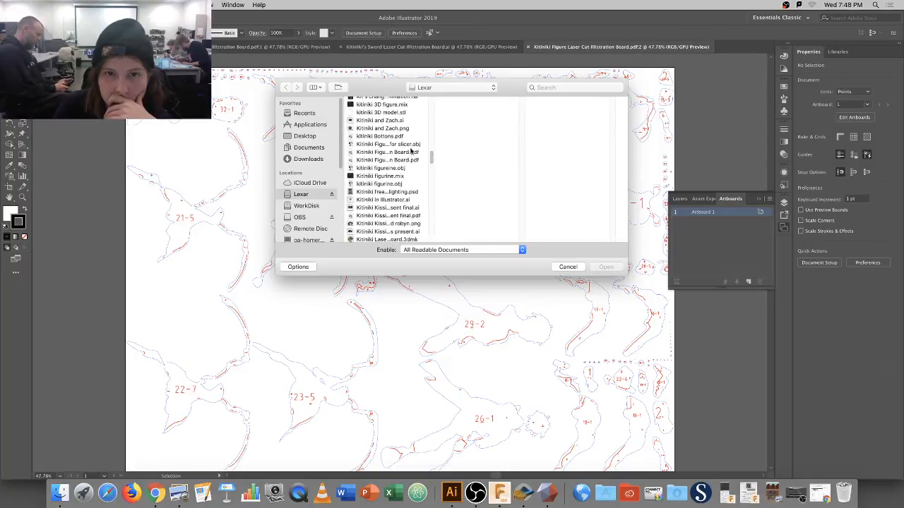
click(412, 145)
click(412, 152)
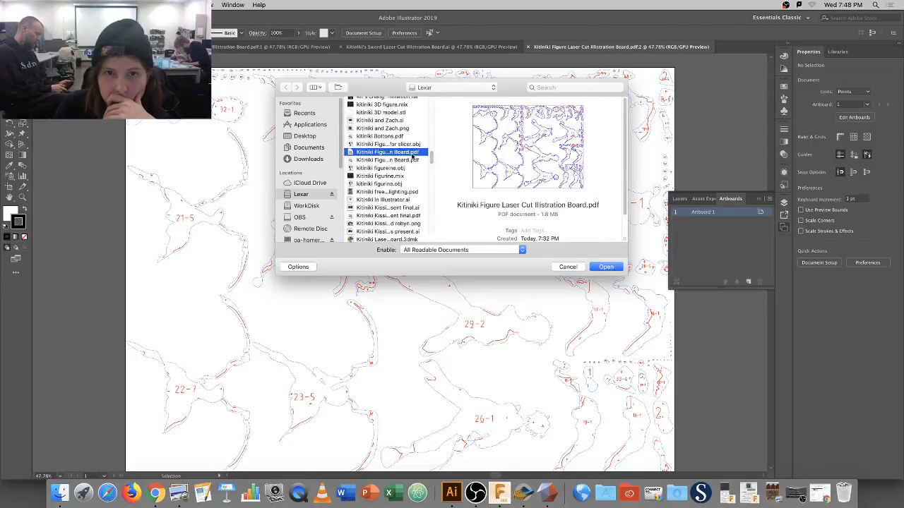
click(415, 160)
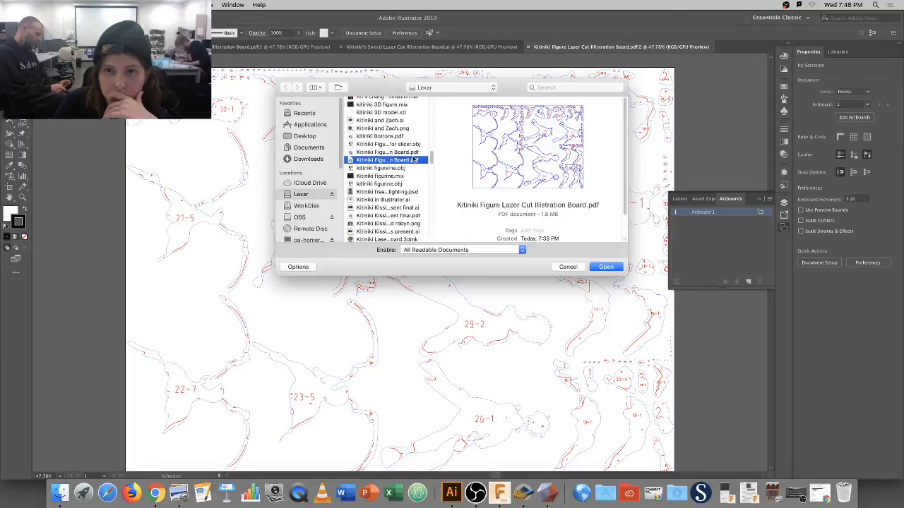
click(613, 268)
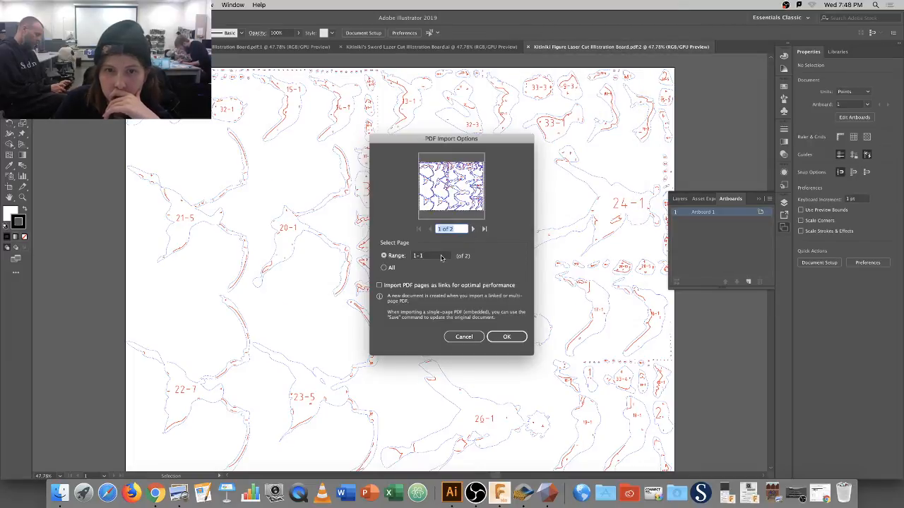
click(390, 269)
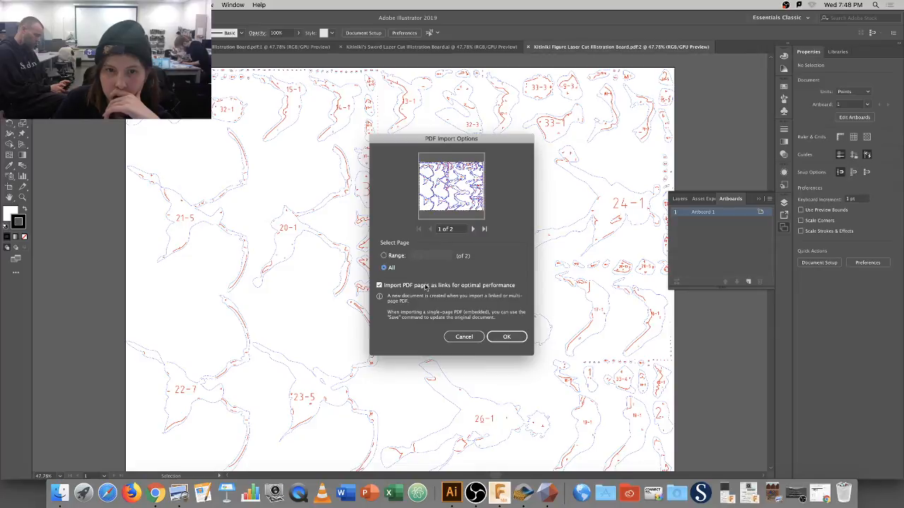
click(506, 336)
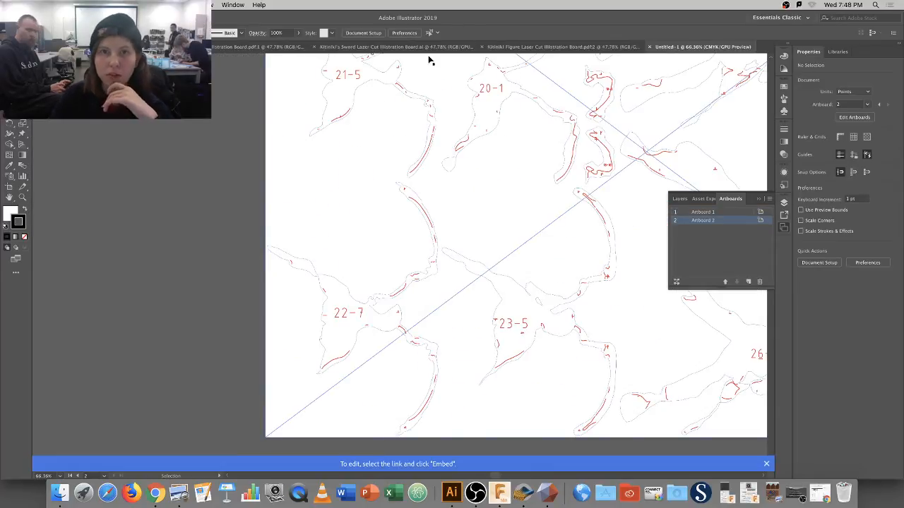
Close the extra figure board window, zoom out on both boards, and make Artboard 1 active.
click(611, 47)
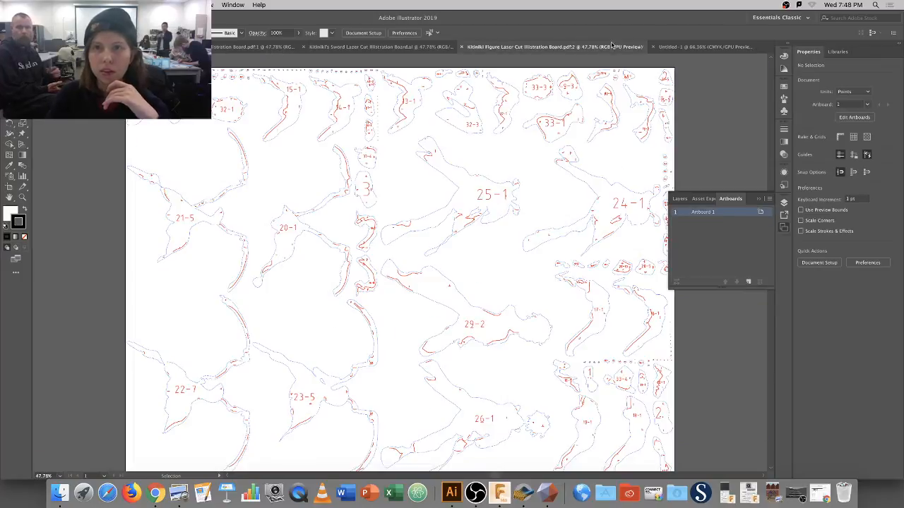
click(462, 47)
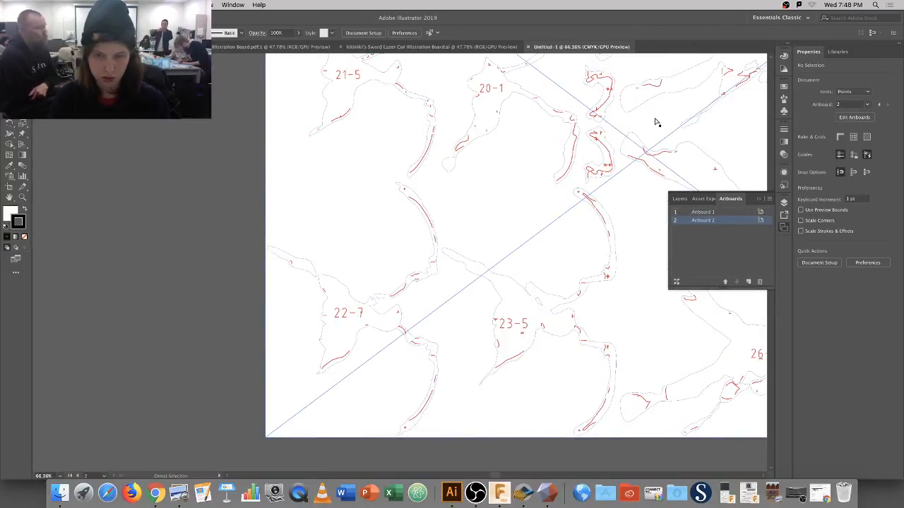
key(super+0)
key(z)
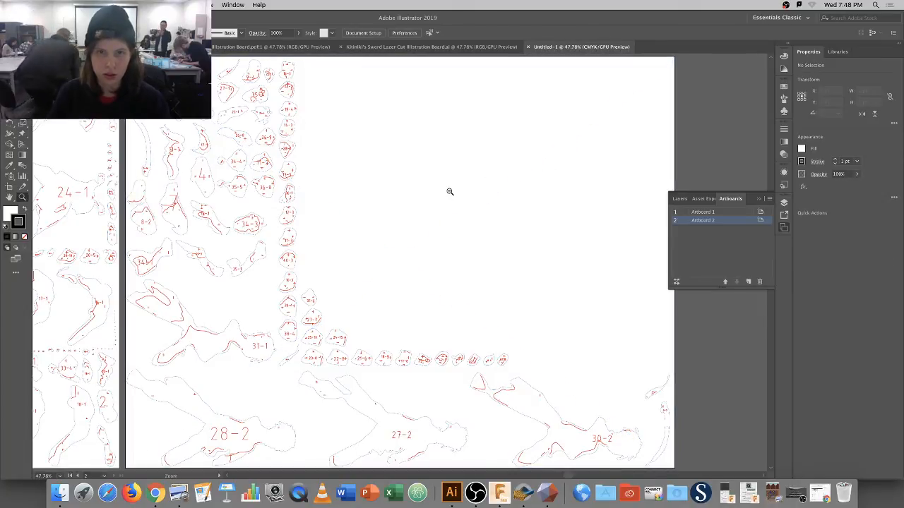
key(super+minus)
drag(430, 234, 555, 226)
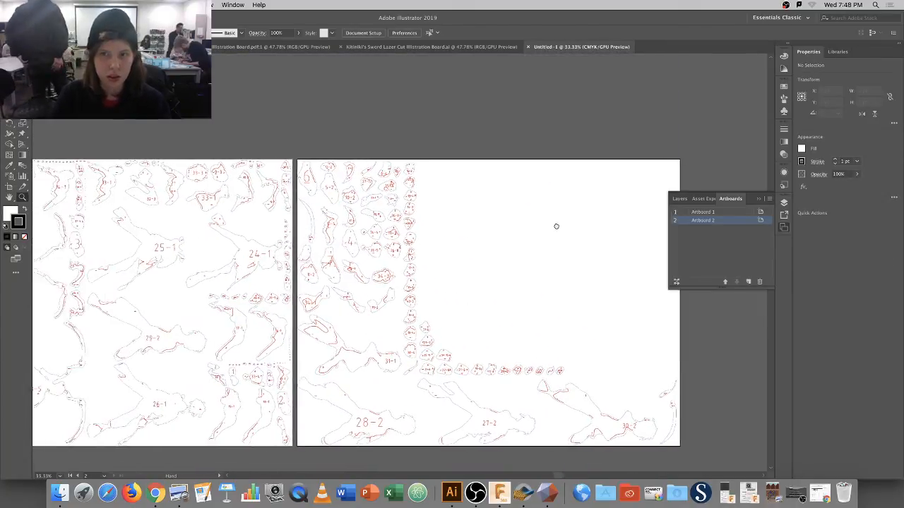
click(679, 199)
click(732, 199)
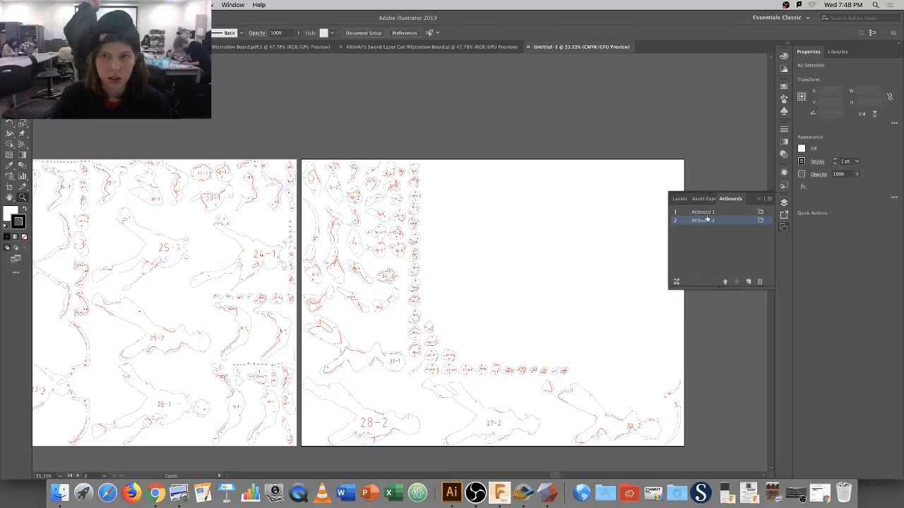
click(701, 214)
click(680, 199)
scroll(507, 249, left, 5)
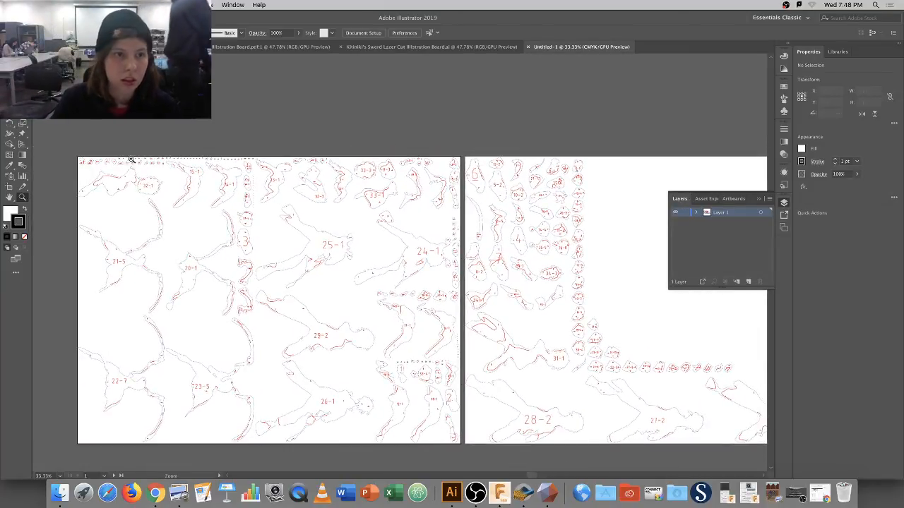
Zoom in on the first board and select it, revealing a single linked file.
click(177, 209)
click(323, 223)
click(346, 237)
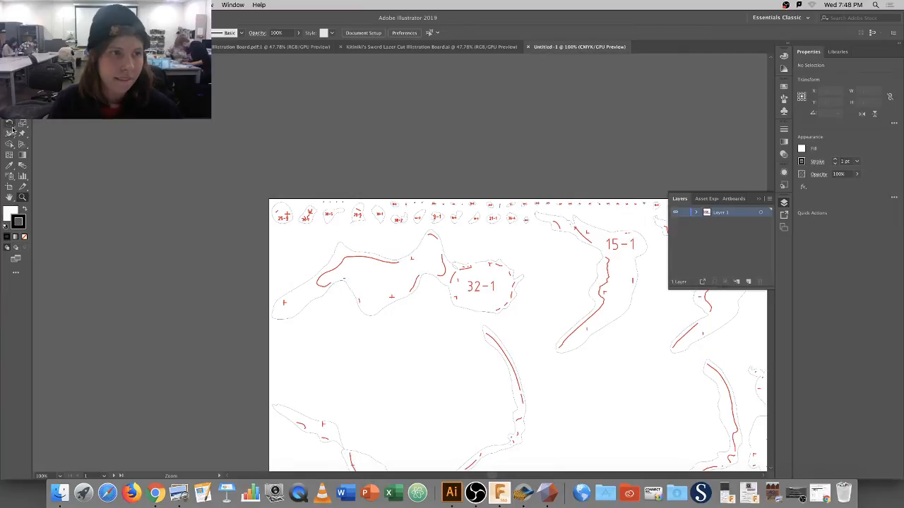
key(v)
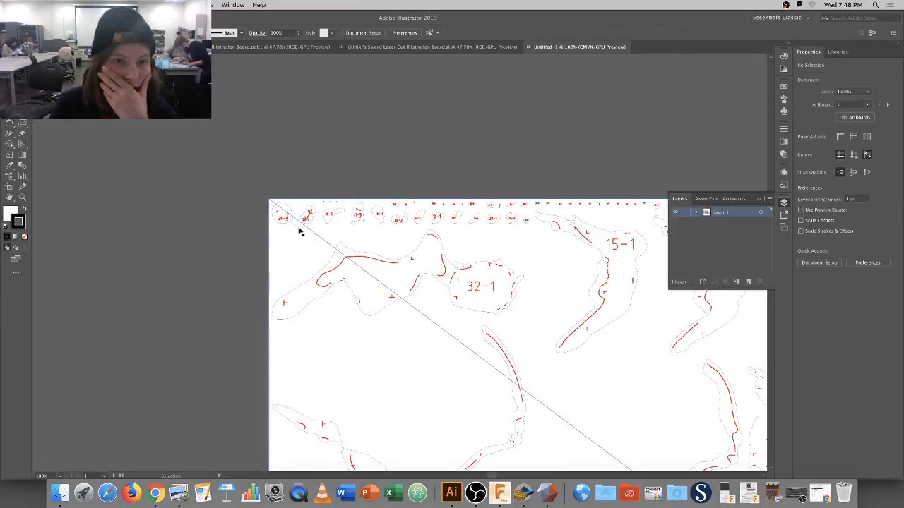
click(331, 263)
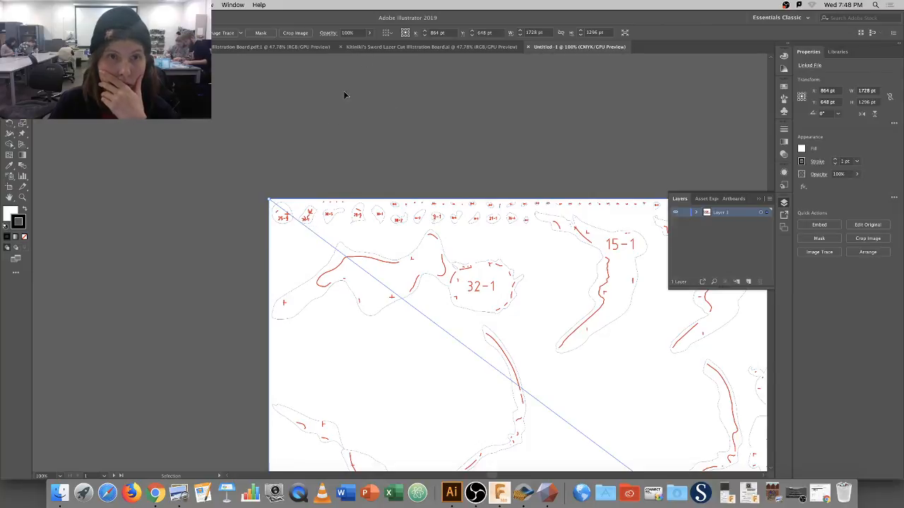
click(358, 179)
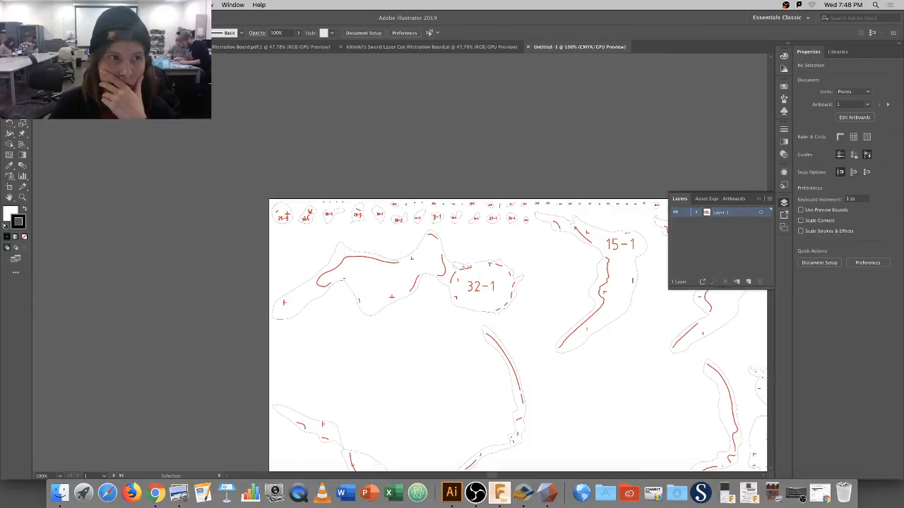
click(335, 261)
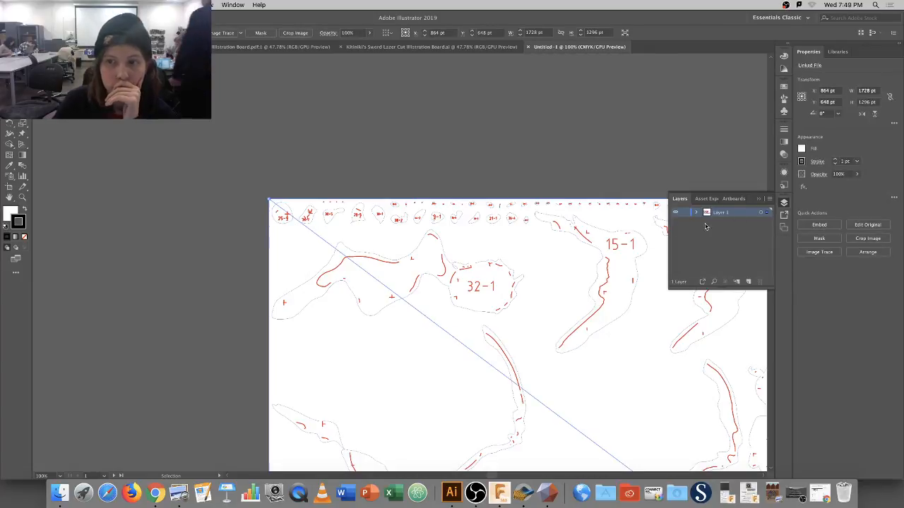
Isolate the linked image, try moving it and deleting its layer, undoing each change.
double_click(359, 257)
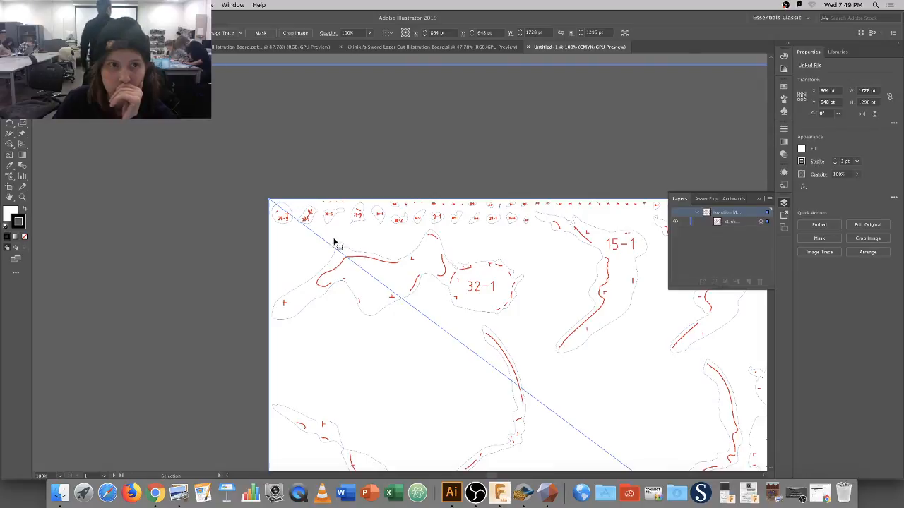
click(199, 245)
drag(309, 211, 361, 254)
key(super+z)
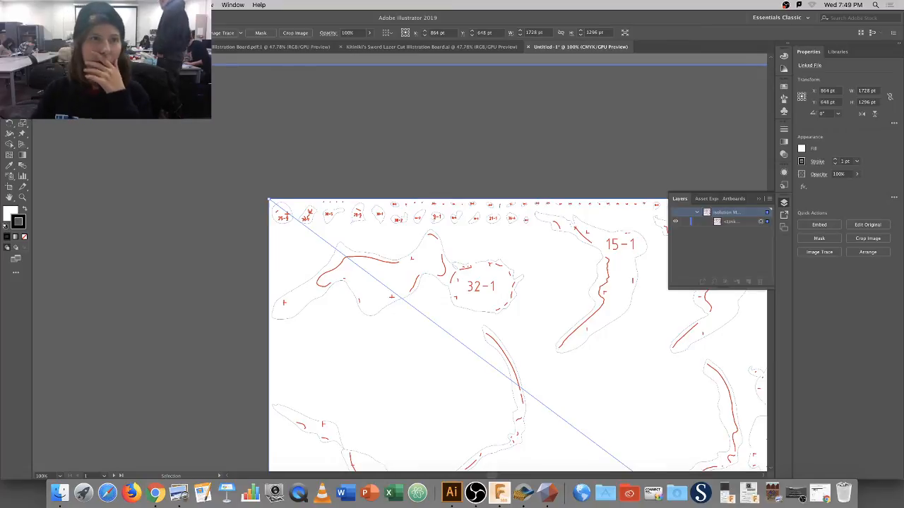
key(super+shift+a)
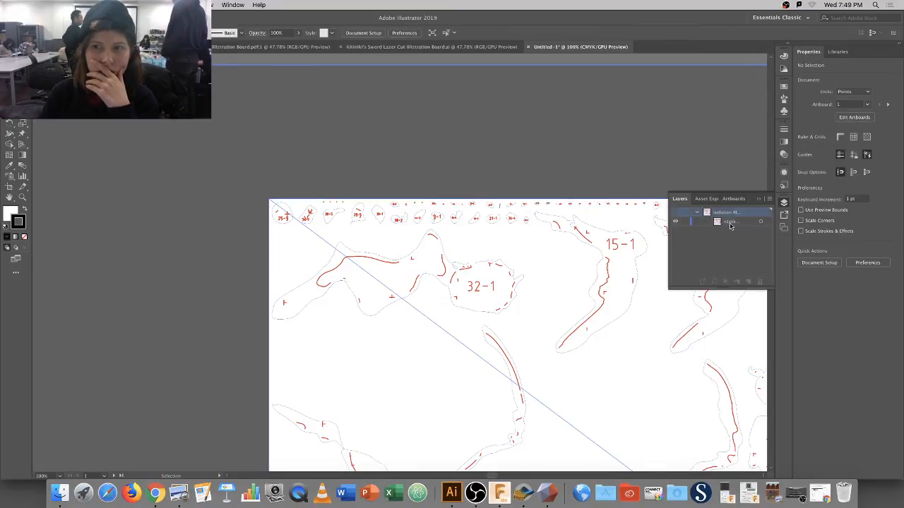
click(731, 224)
click(760, 281)
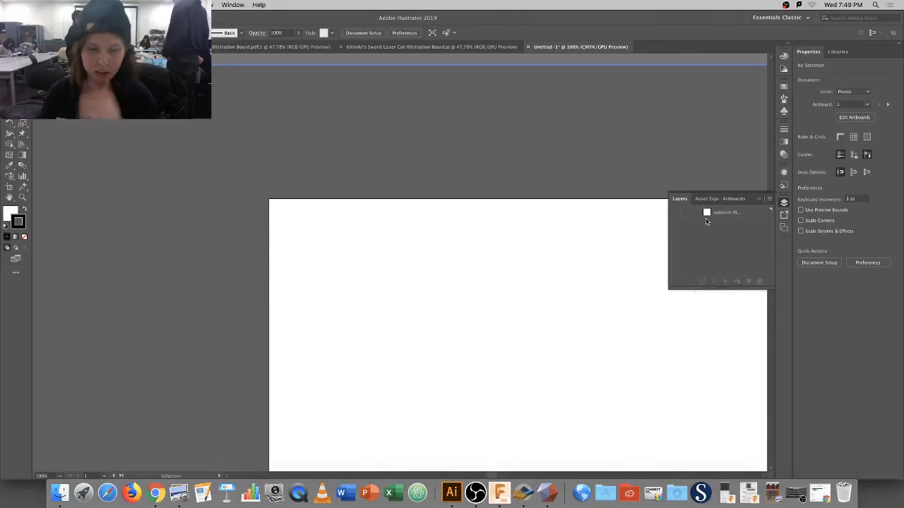
key(super+z)
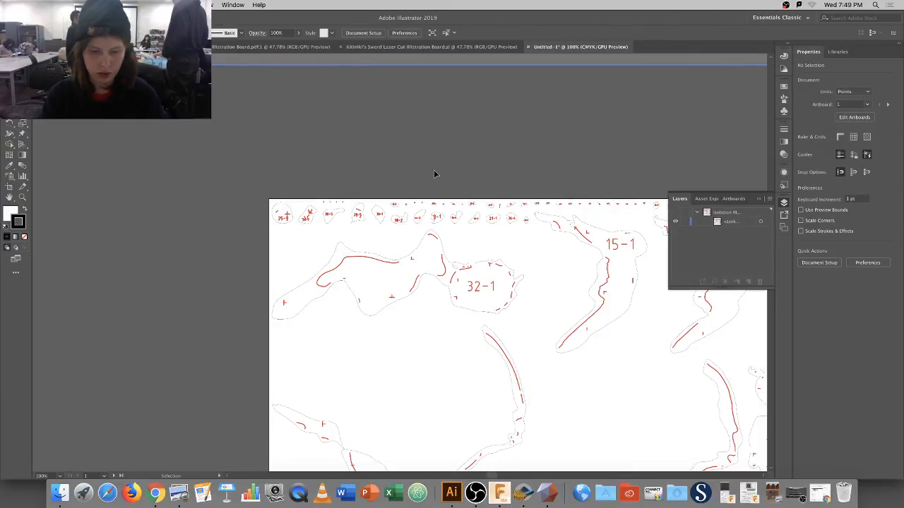
Fit the artboard in view, select the linked slice-board image and delete it.
key(super+0)
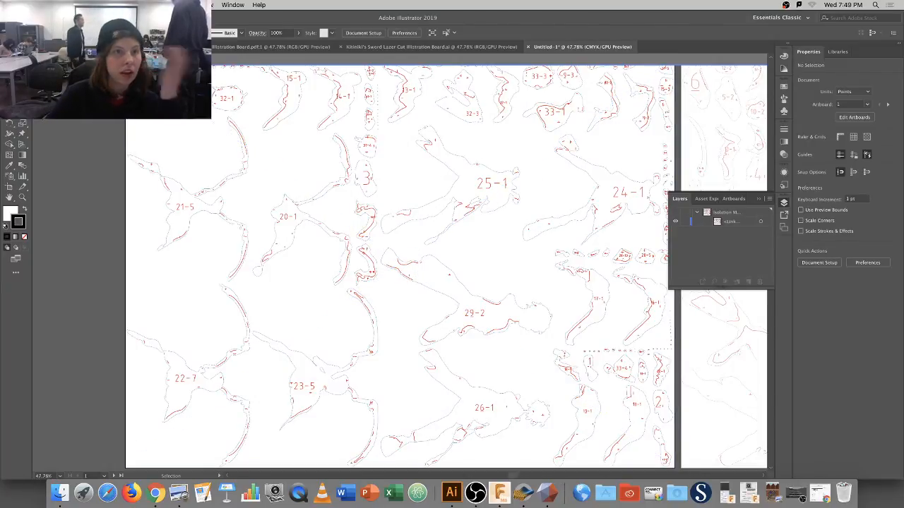
click(747, 222)
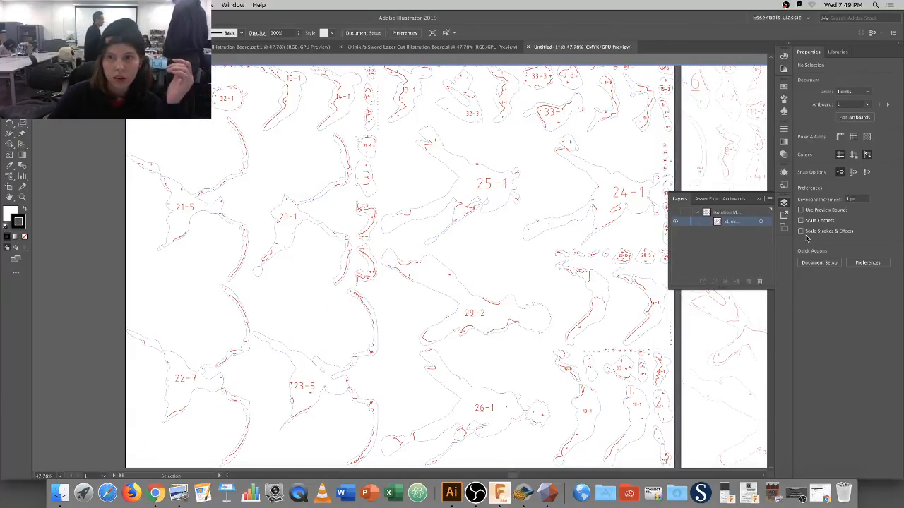
click(274, 172)
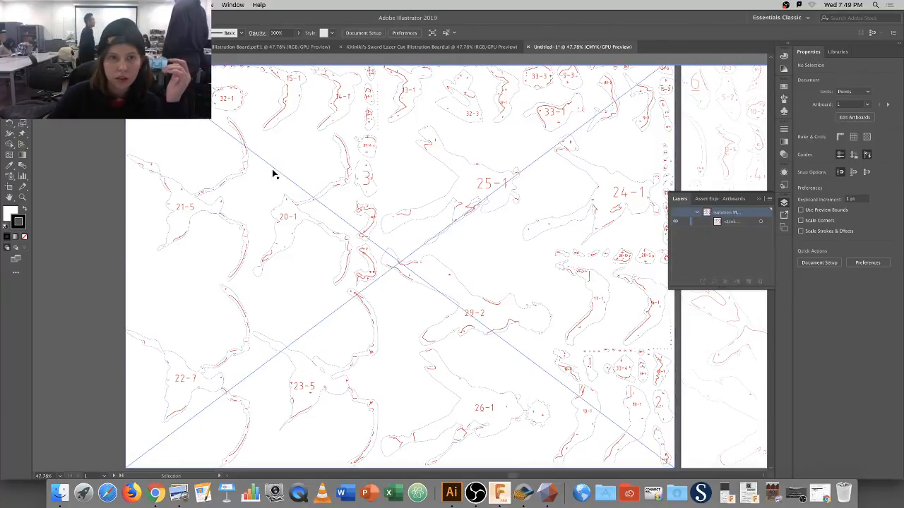
click(92, 191)
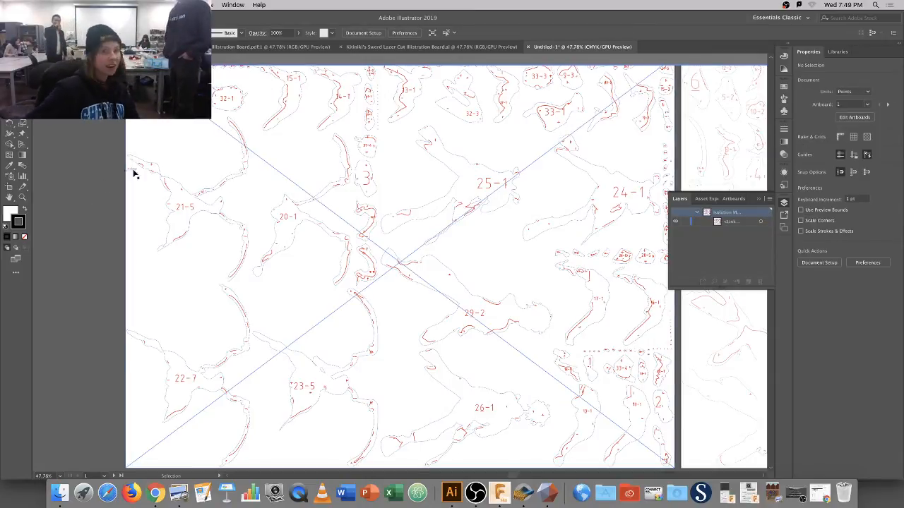
click(319, 124)
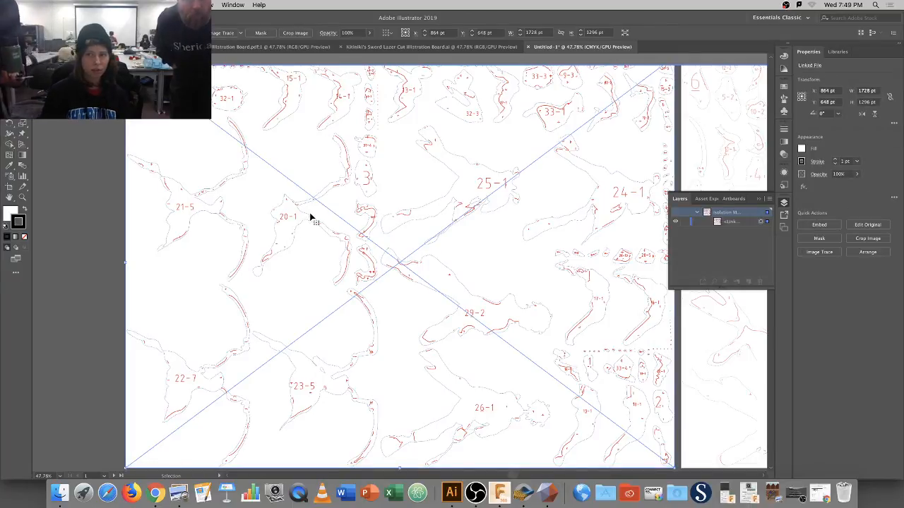
key(Delete)
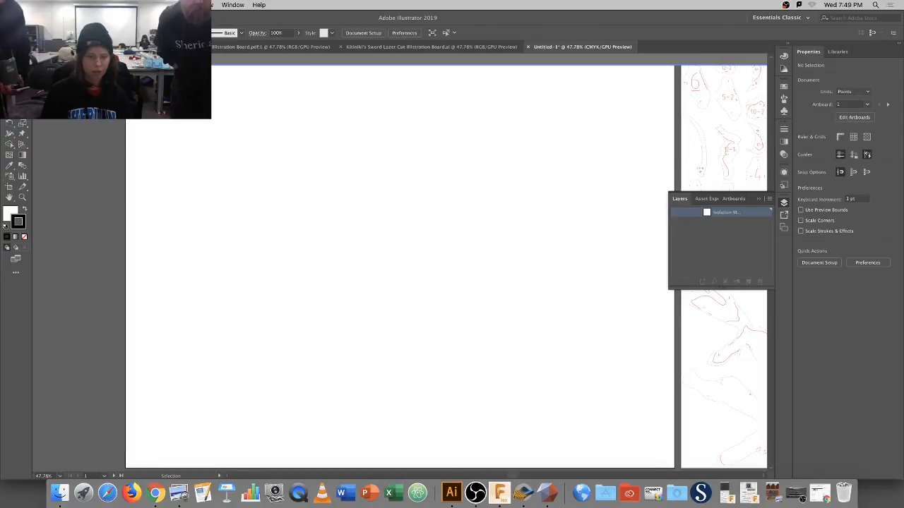
click(89, 5)
click(332, 239)
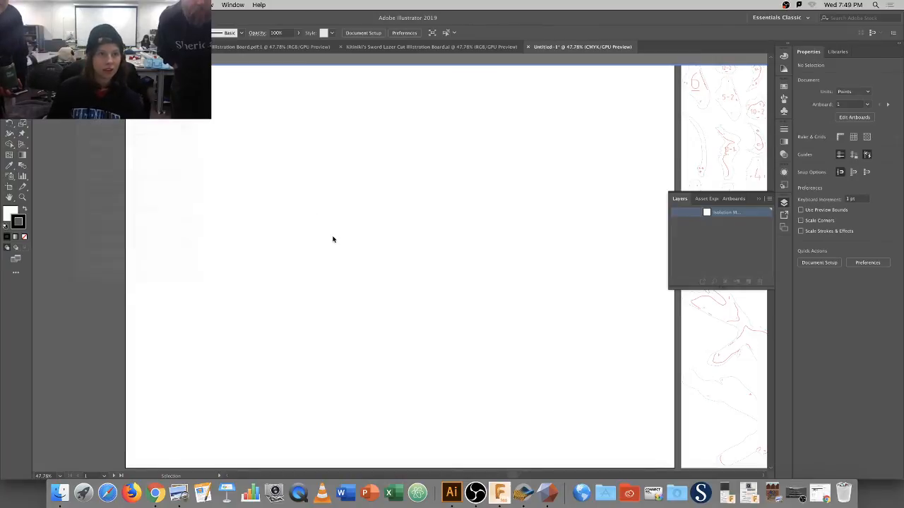
Undo to restore the linked slice-board image, then close the Untitled-1 document.
key(super+z)
right_click(364, 240)
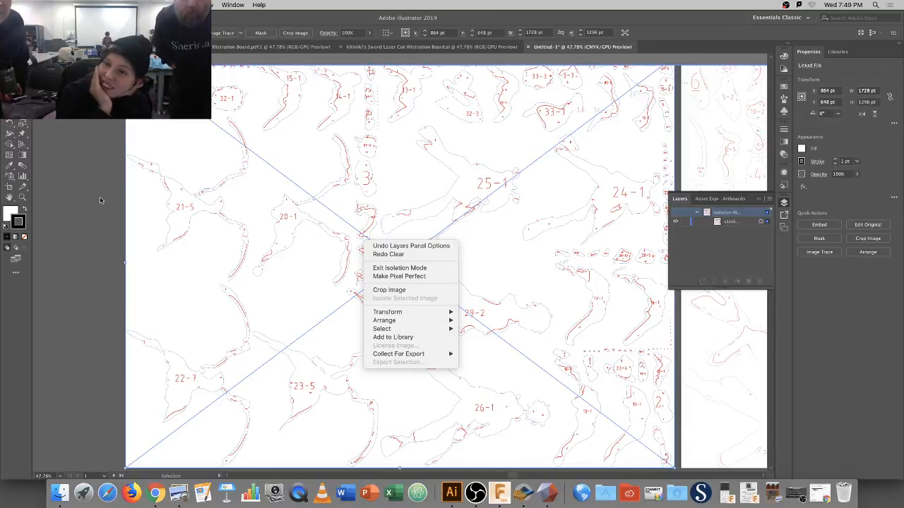
click(66, 204)
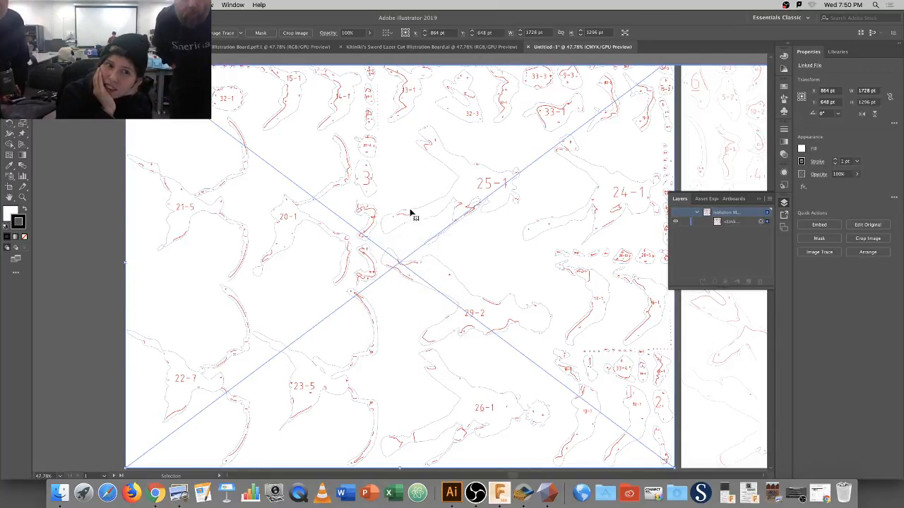
scroll(510, 106, down, 6)
scroll(513, 115, up, 8)
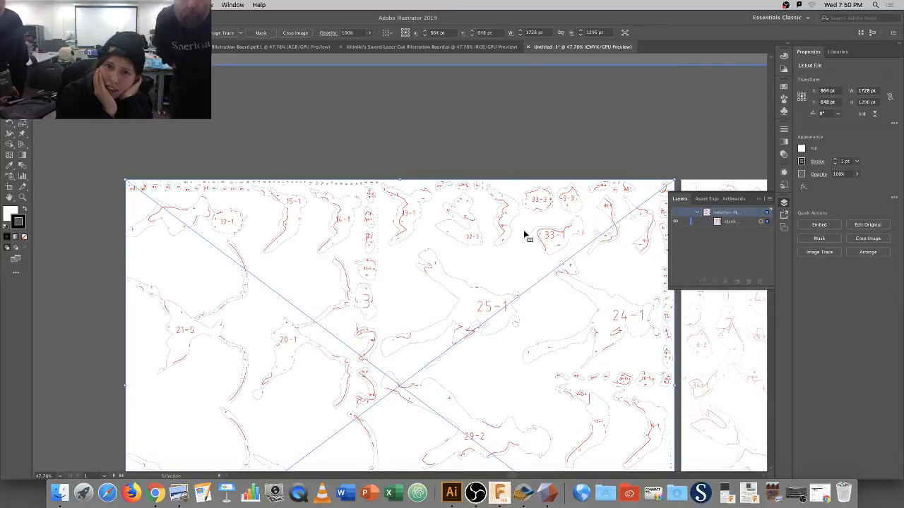
click(560, 123)
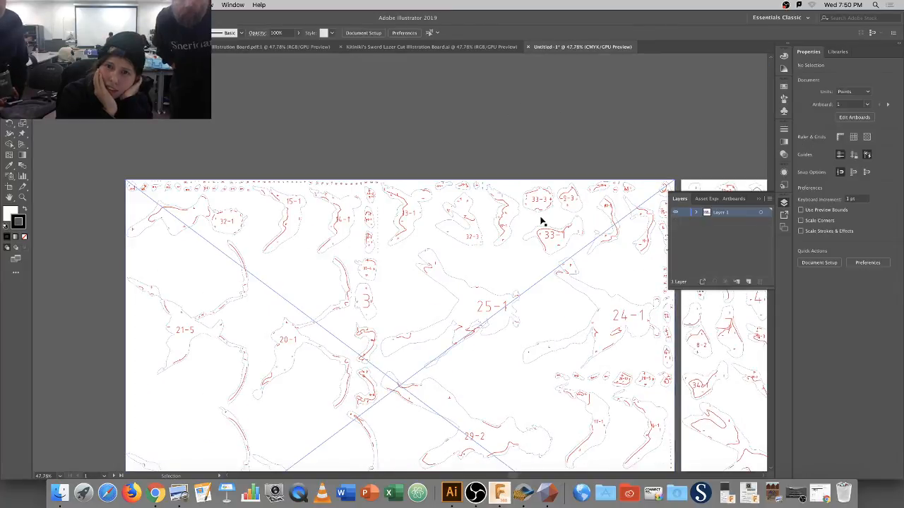
click(518, 219)
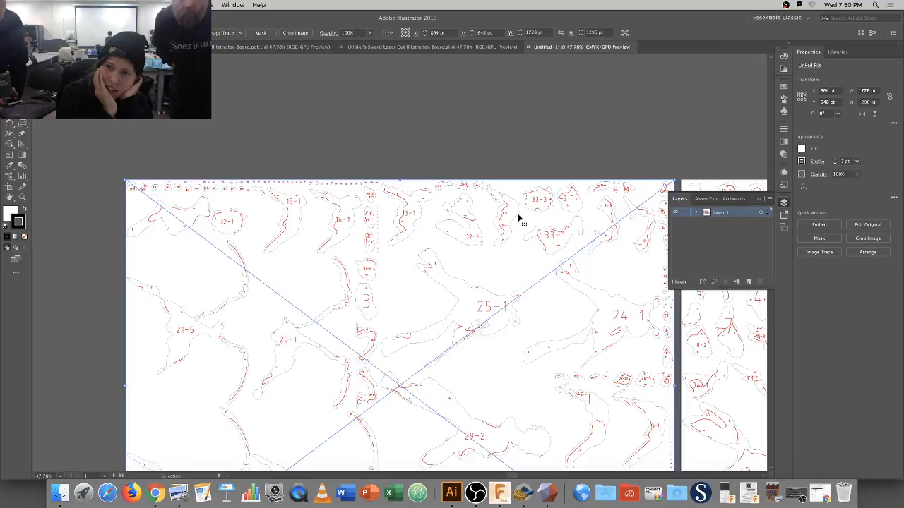
click(582, 146)
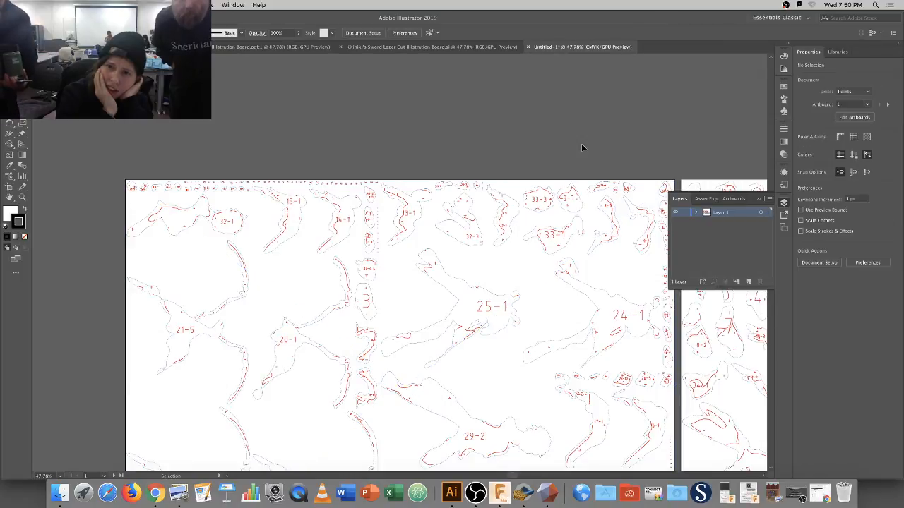
click(528, 47)
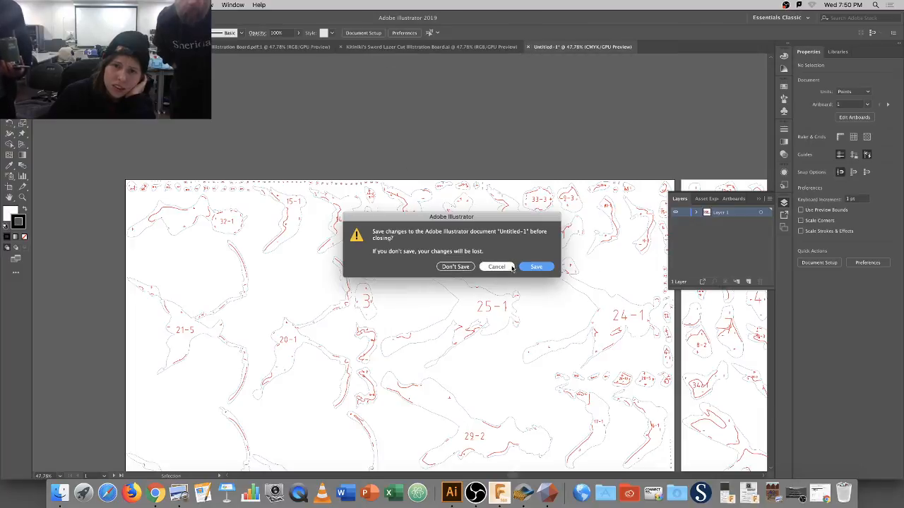
Close Untitled-1 without saving its changes.
click(456, 266)
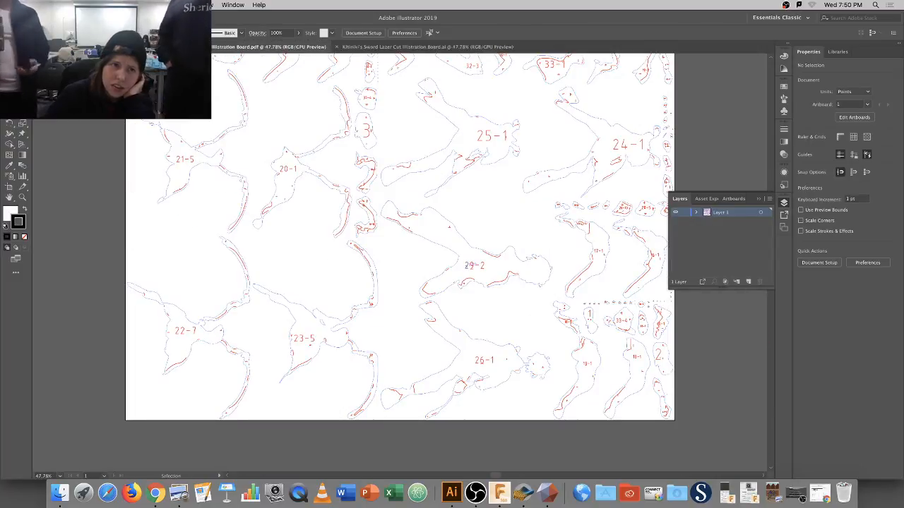
scroll(346, 116, down, 1)
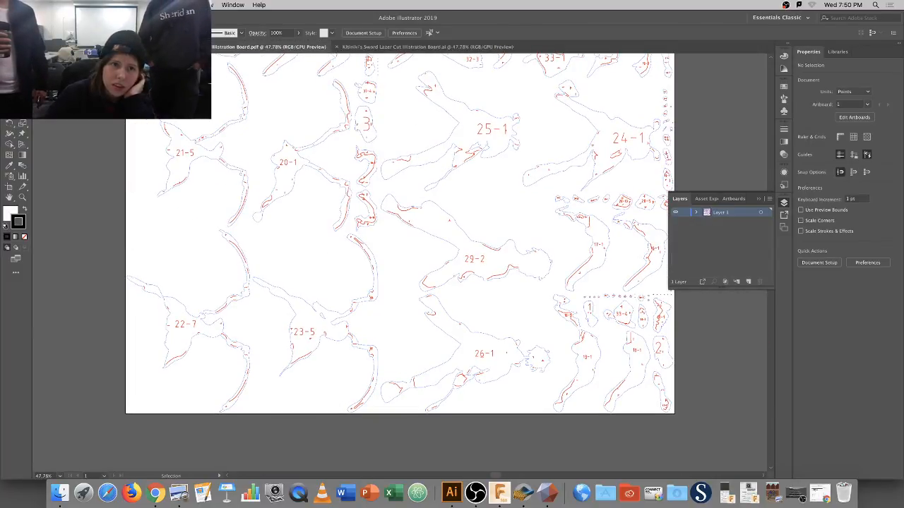
scroll(329, 210, up, 5)
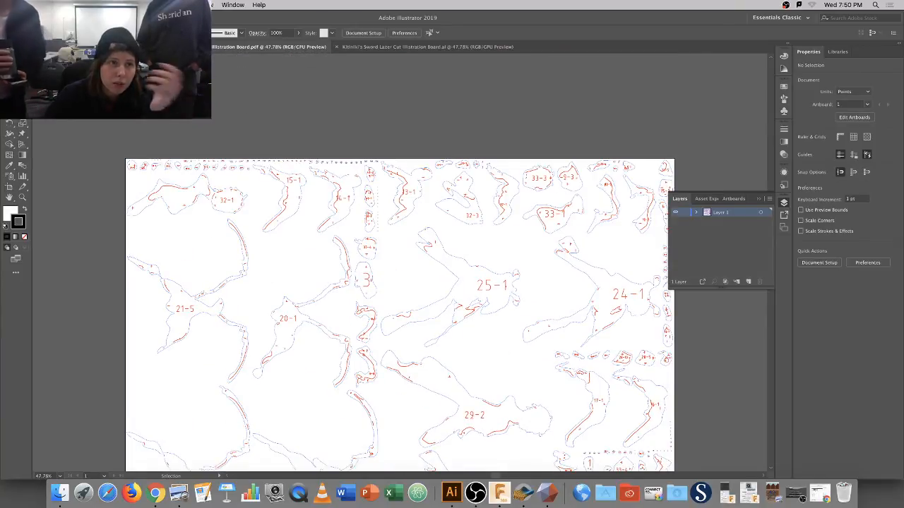
Open page 2 of the Kitiniki Figure Lazer Cut Illustration Board PDF and reorder its tab.
click(69, 5)
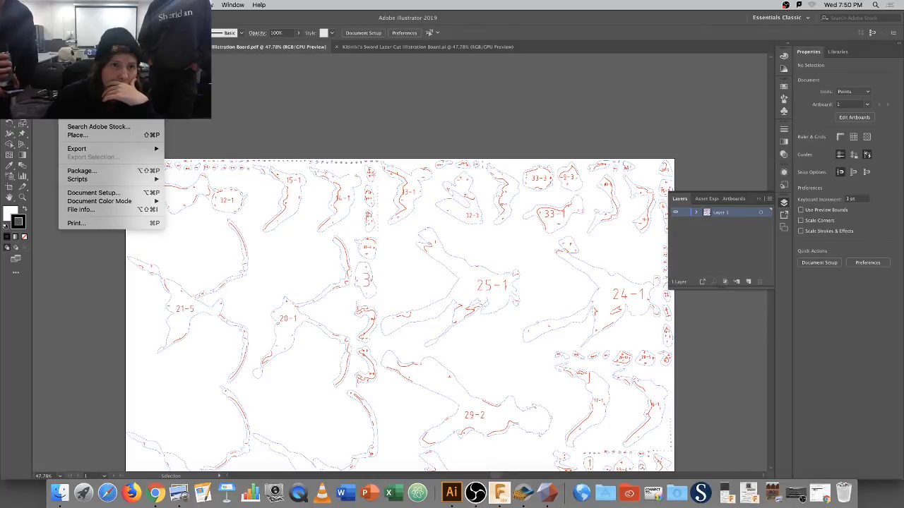
click(79, 31)
drag(431, 104, 437, 160)
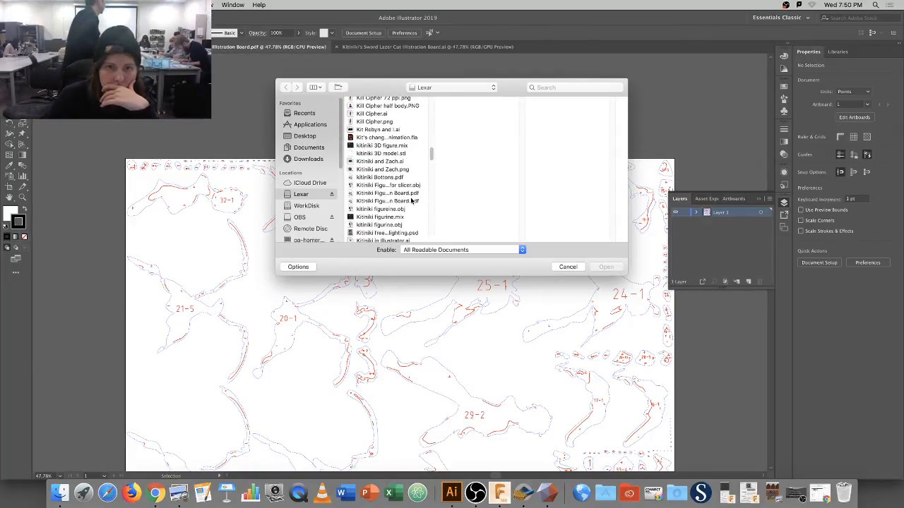
click(413, 201)
click(606, 267)
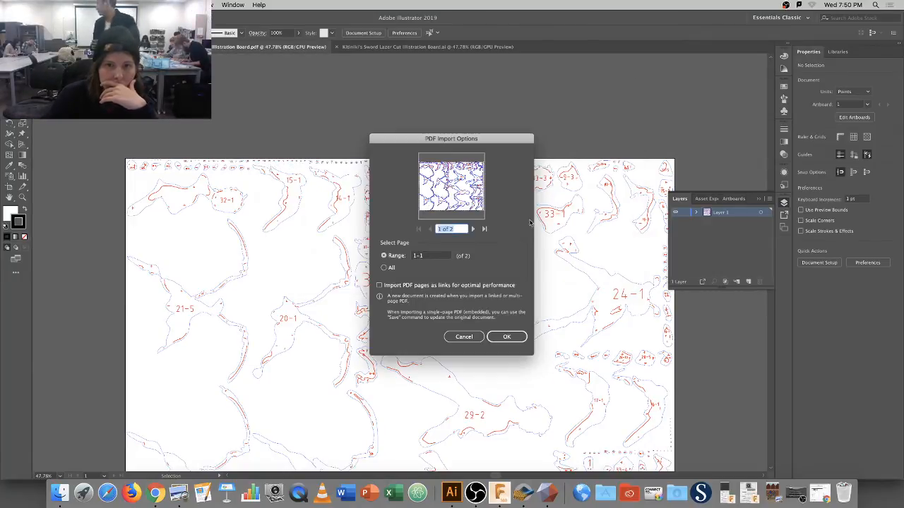
click(424, 256)
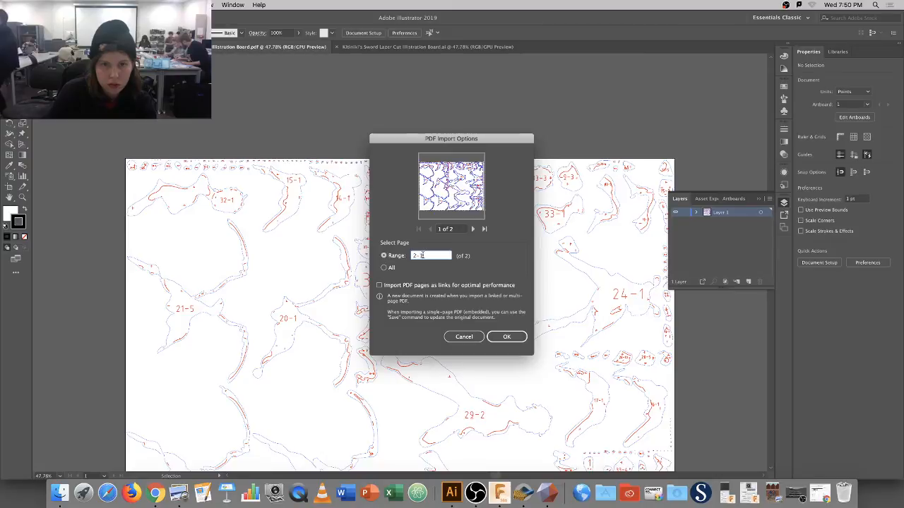
key(Return)
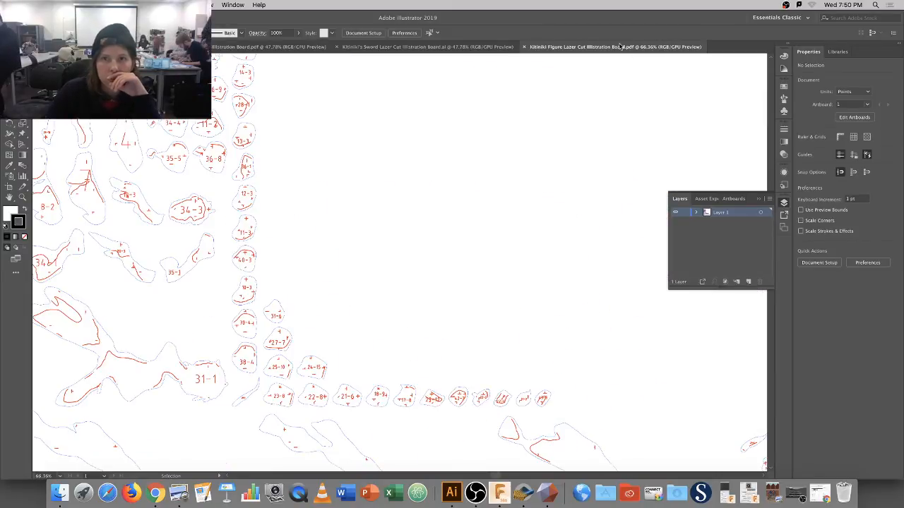
drag(620, 46, 423, 55)
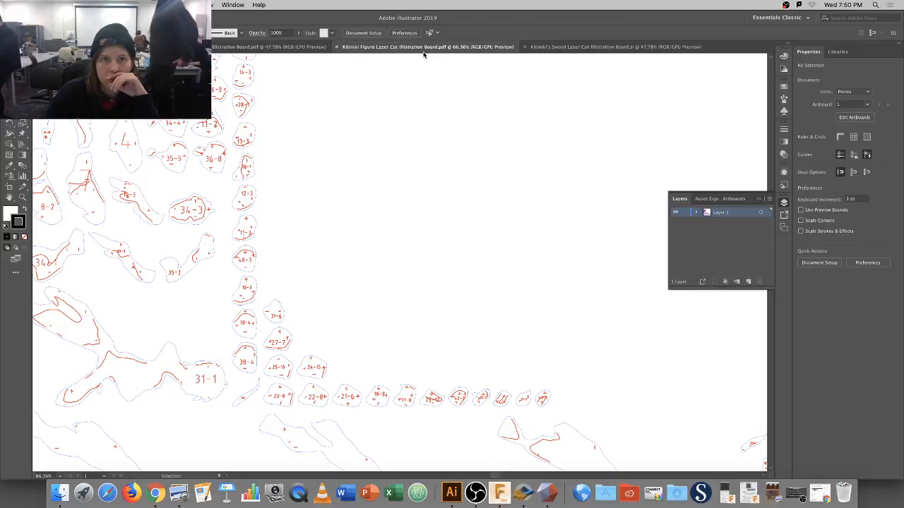
On the first board, select every path sharing piece 32-1's blue outline stroke colour.
click(288, 47)
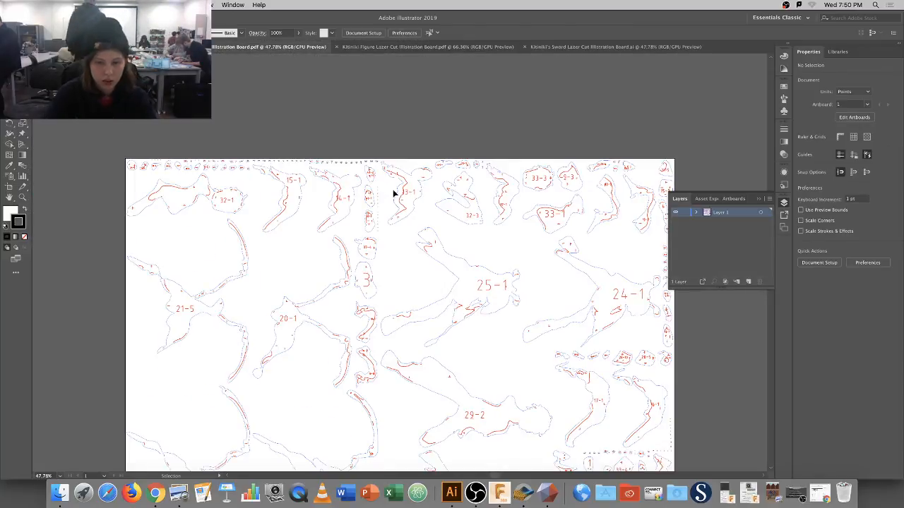
key(super+minus)
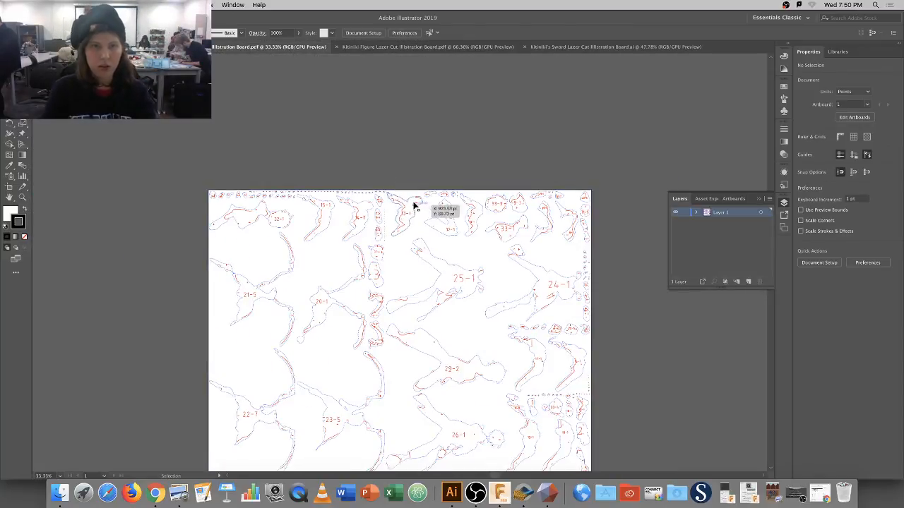
scroll(409, 199, down, 3)
key(z)
click(294, 192)
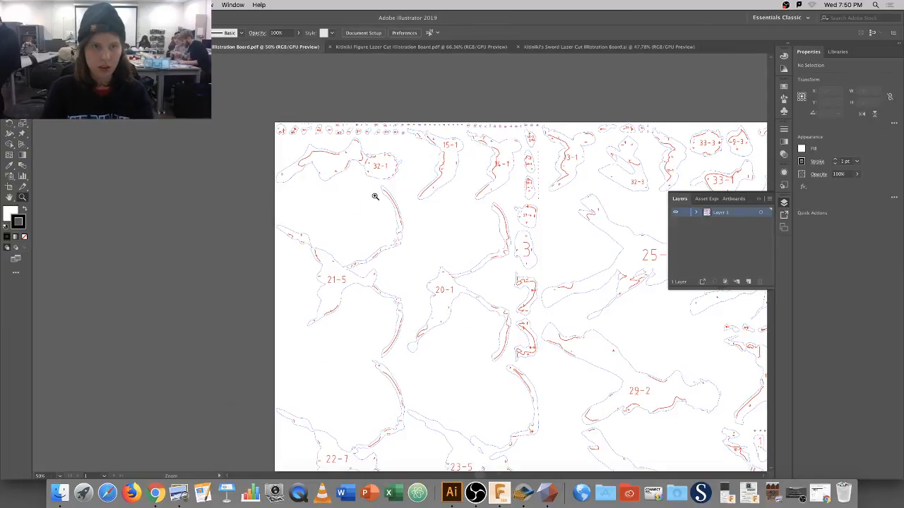
click(377, 198)
click(378, 212)
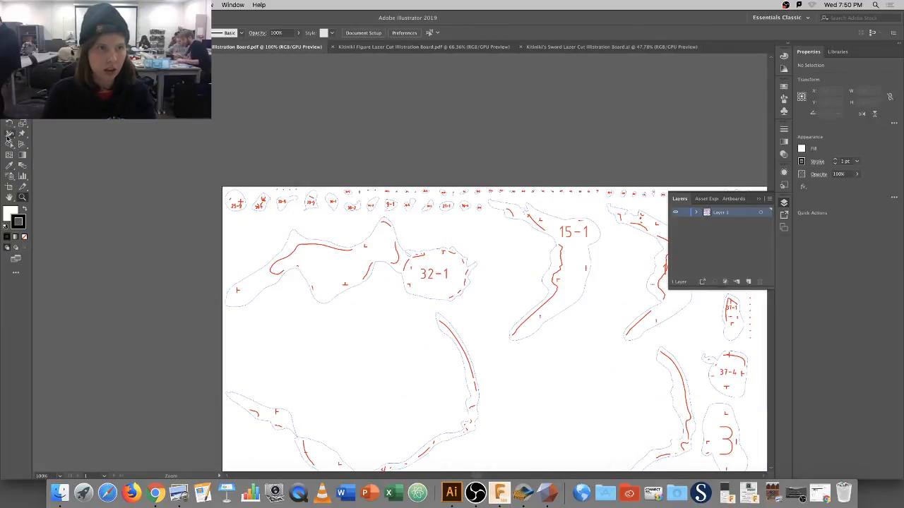
key(v)
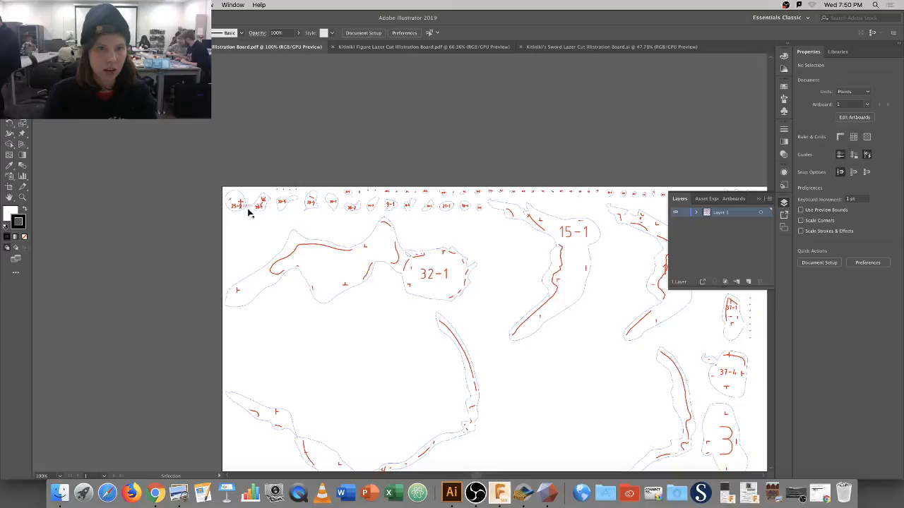
click(310, 241)
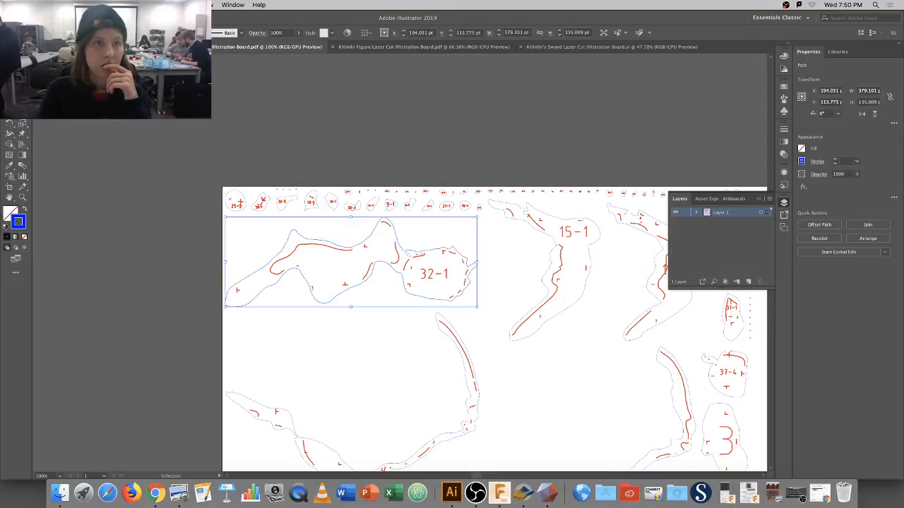
click(157, 5)
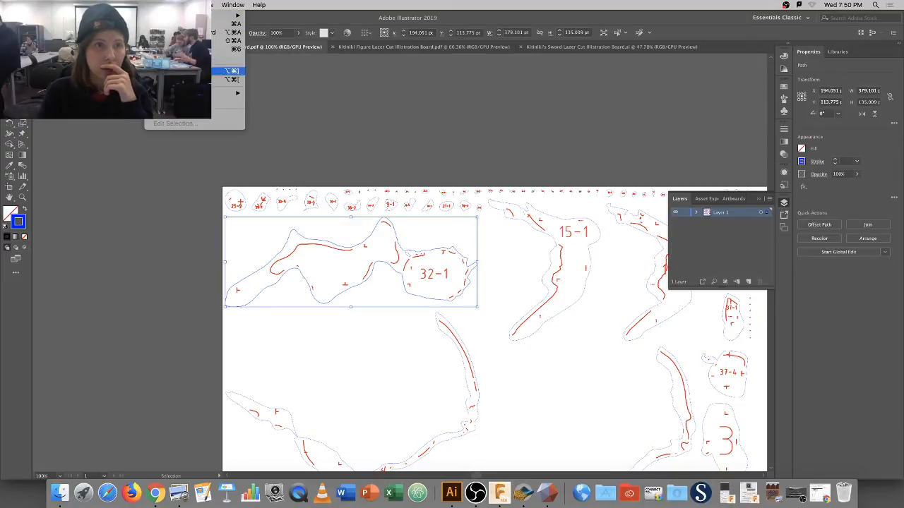
mouse_move(227, 92)
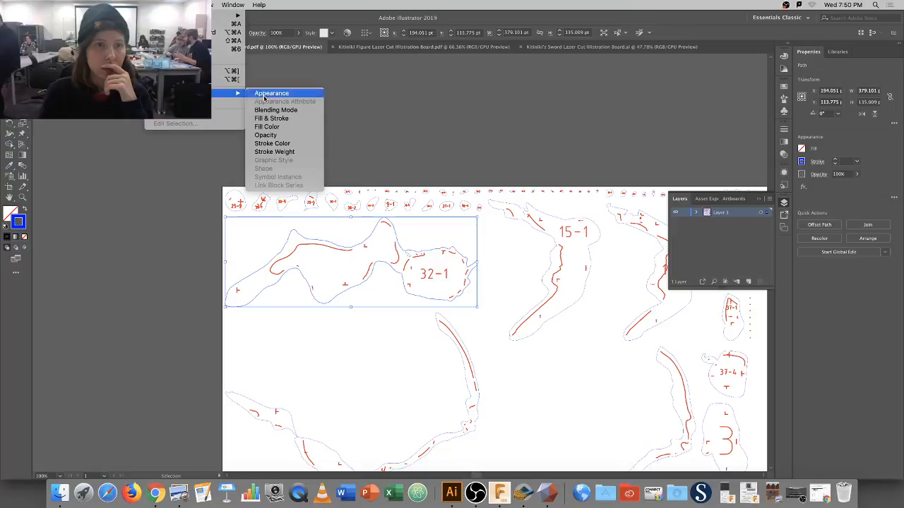
click(295, 143)
Change the selected blue strokes to a dark green, then deselect.
double_click(18, 222)
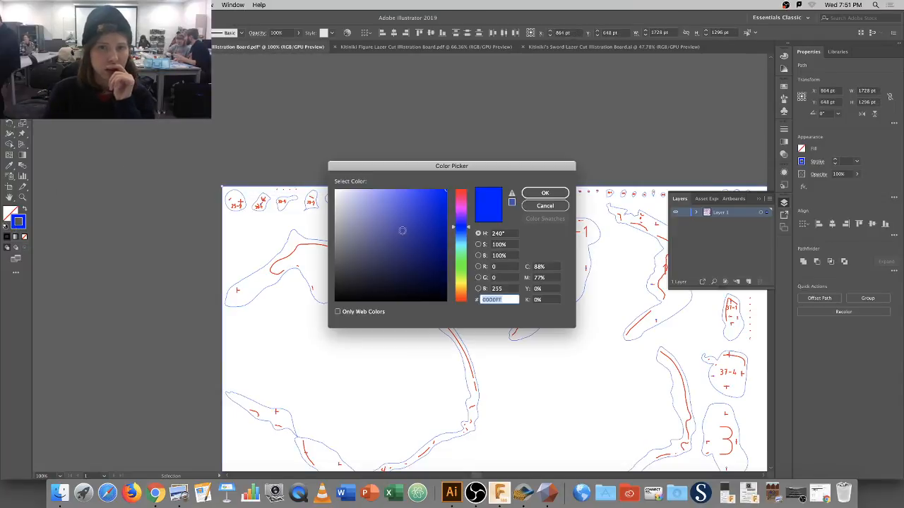
click(460, 262)
click(440, 235)
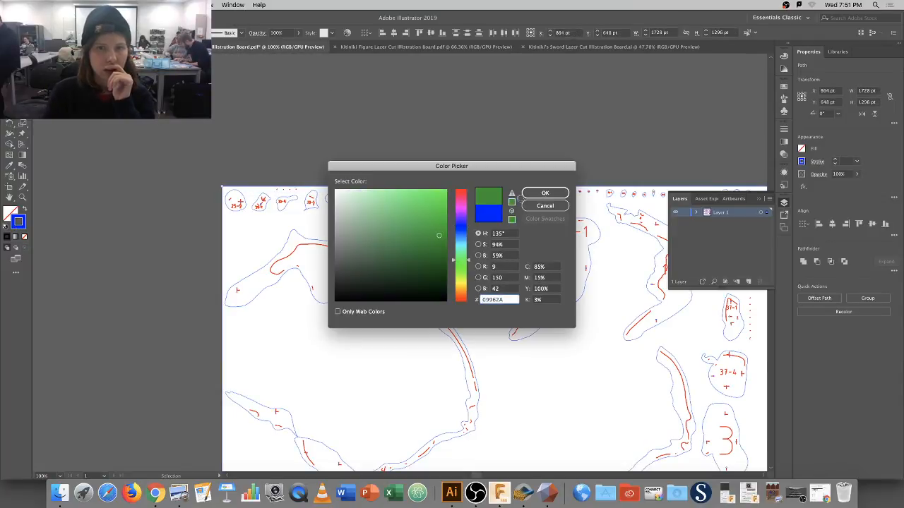
click(557, 193)
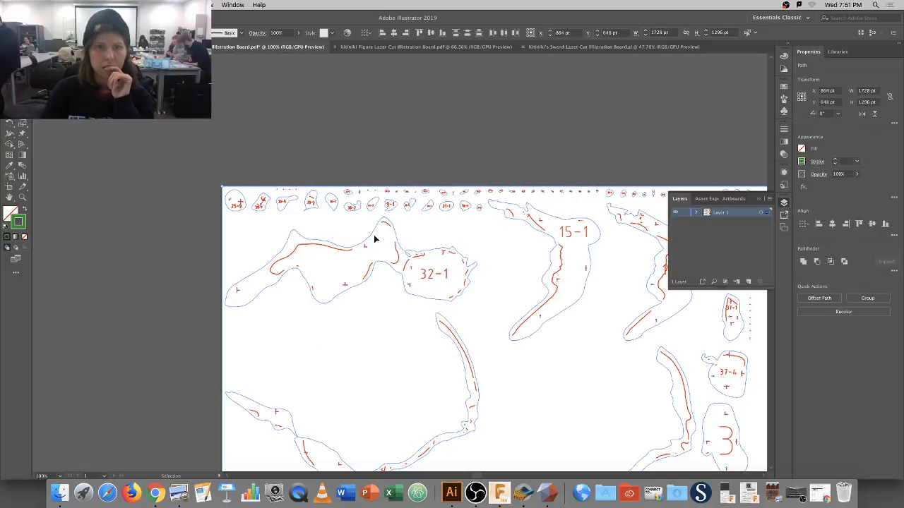
click(339, 172)
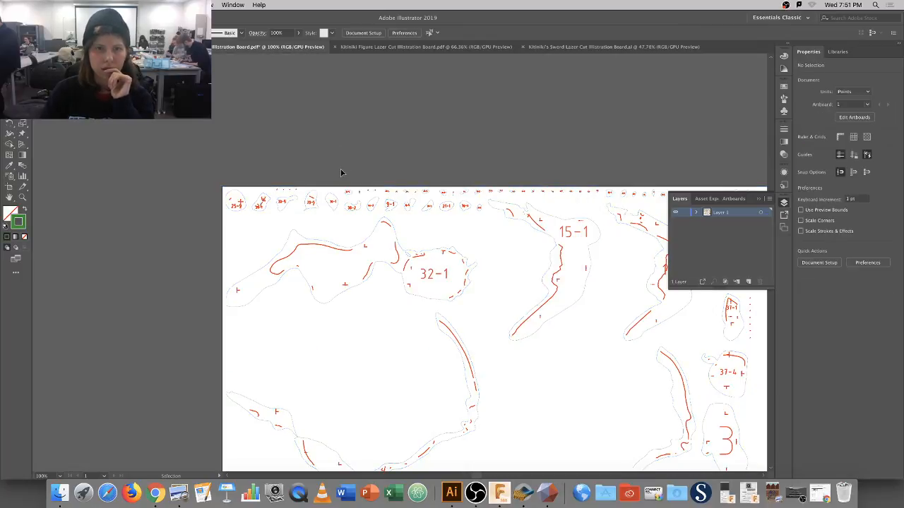
Select every path sharing the red stroke colour inside piece 32-1.
click(327, 248)
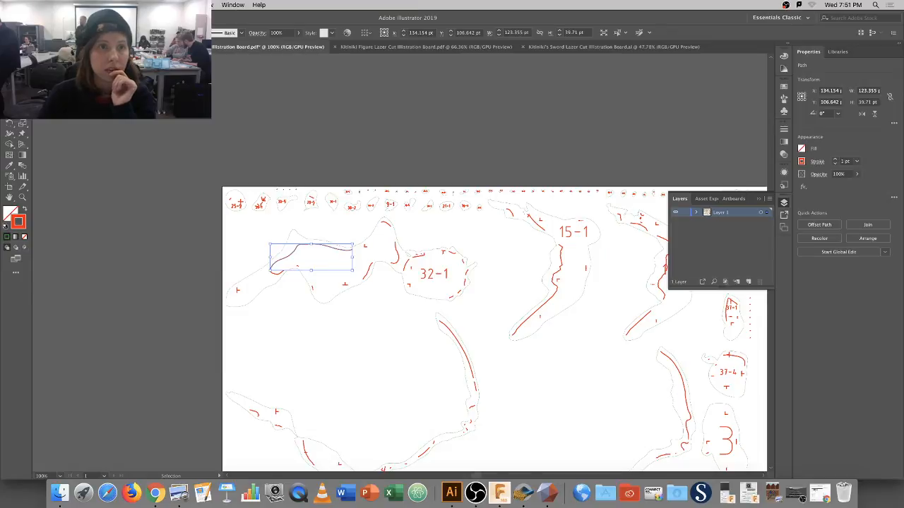
click(160, 5)
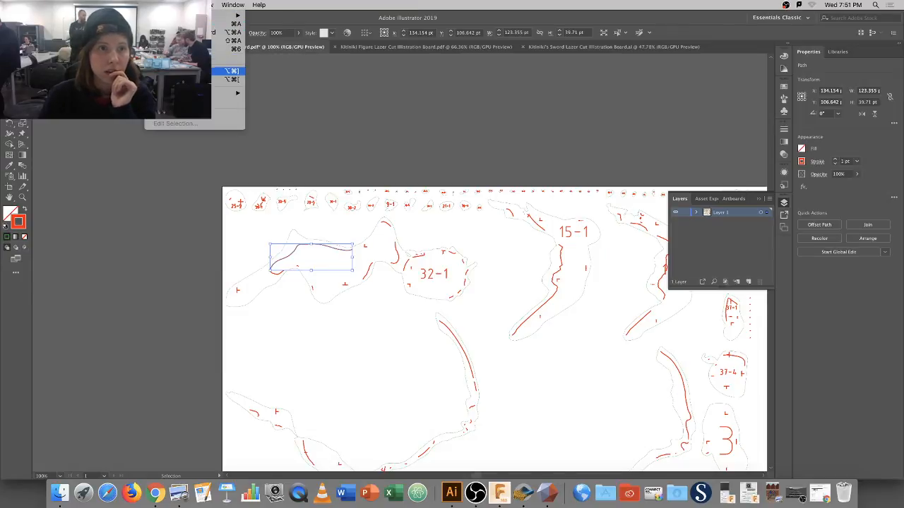
mouse_move(177, 92)
key(Escape)
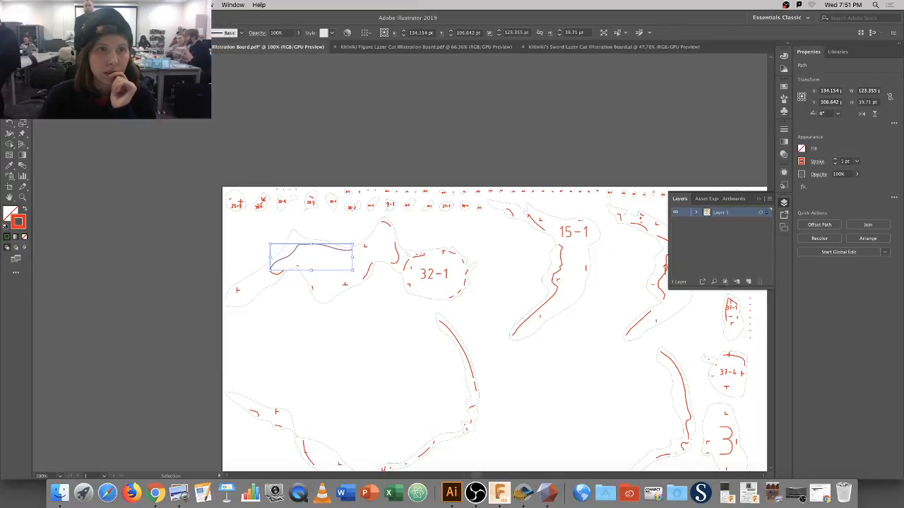
click(160, 5)
mouse_move(233, 93)
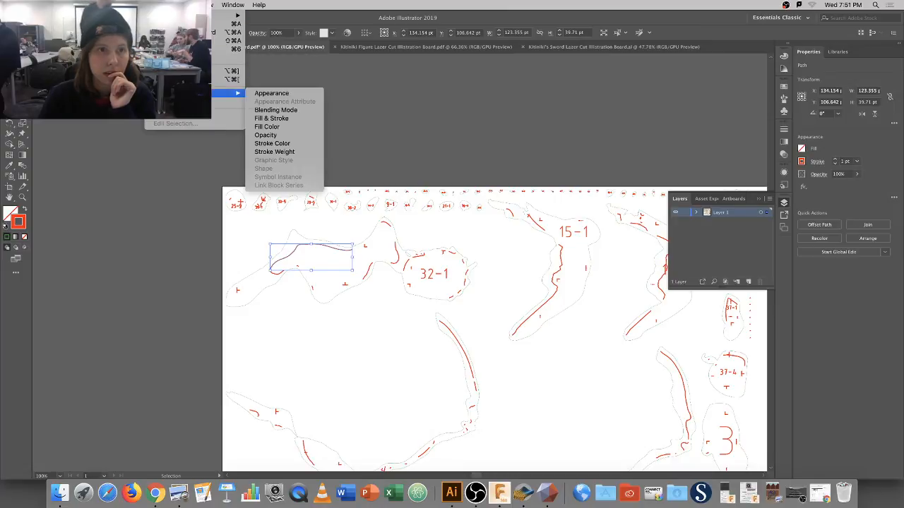
click(288, 145)
Set the red paths' stroke colour to pure blue (R 0, G 0, B 255).
double_click(19, 223)
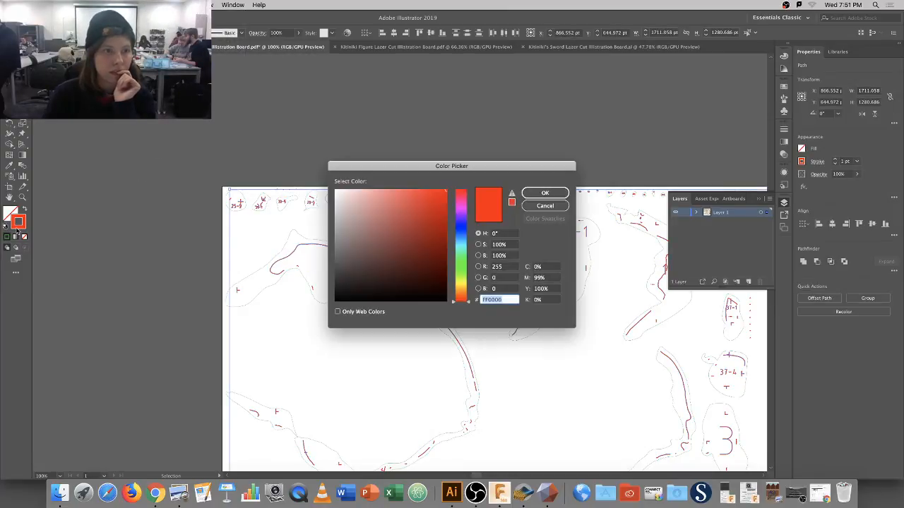
click(501, 288)
key(BackSpace)
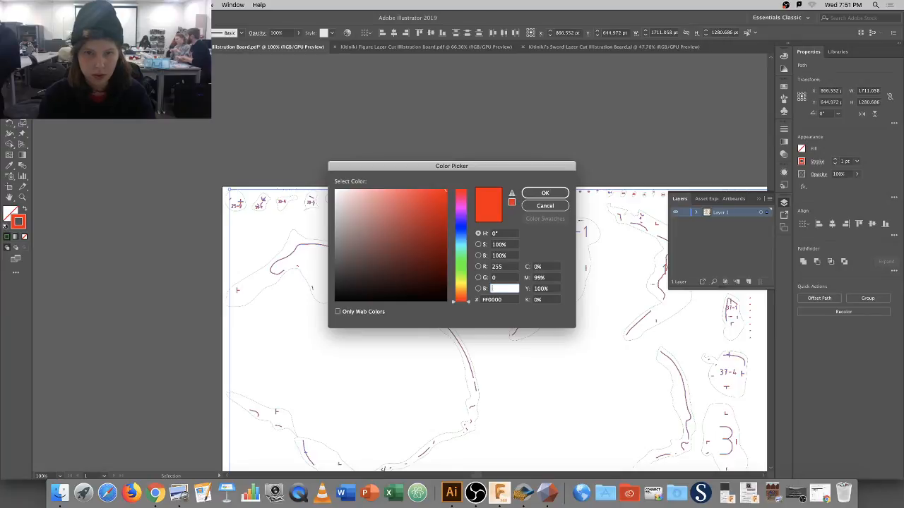
text(255)
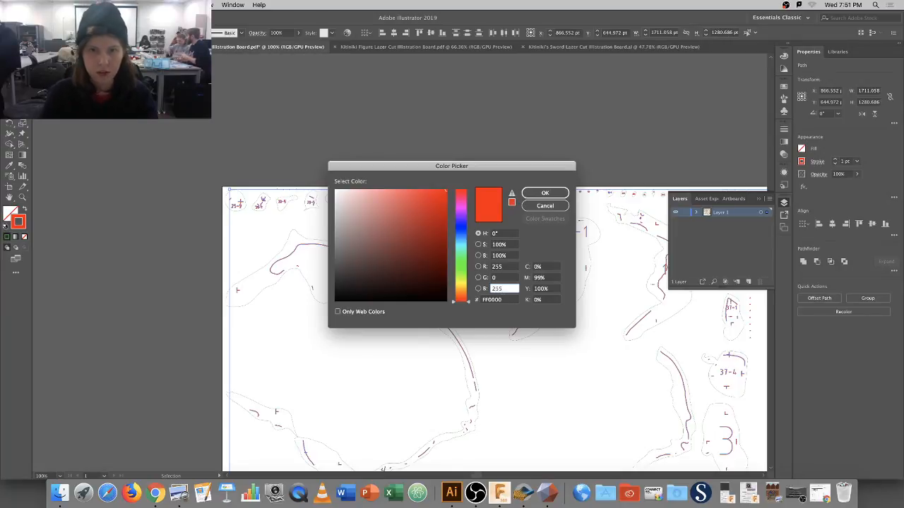
click(497, 267)
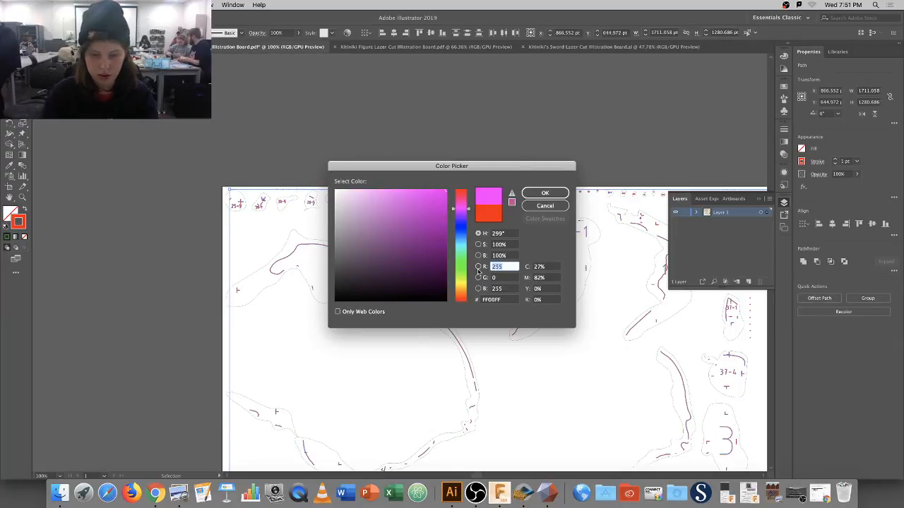
text(0)
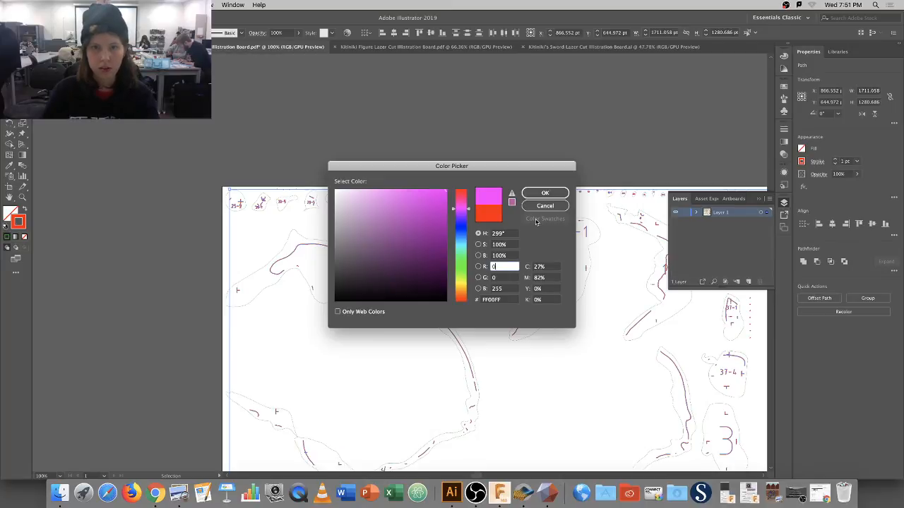
click(544, 193)
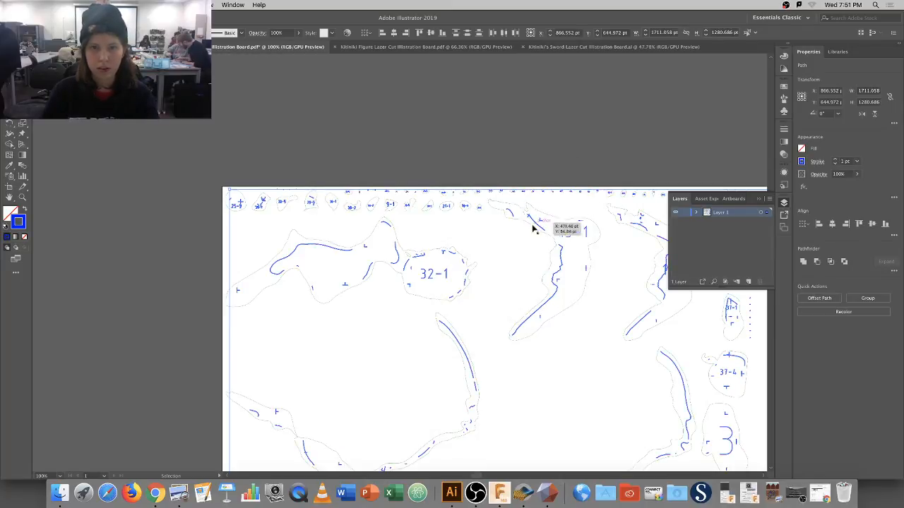
Select all paths sharing the green stroke colour of piece 32-1's outline.
click(368, 241)
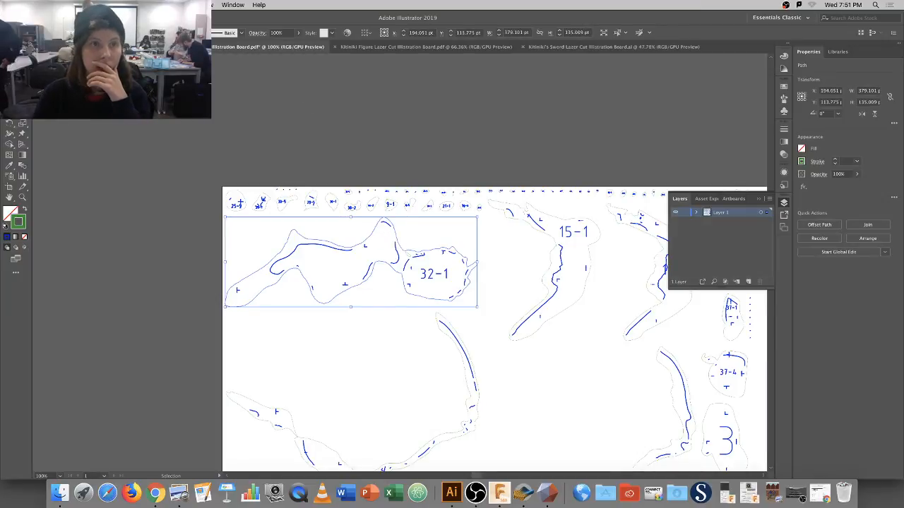
click(182, 5)
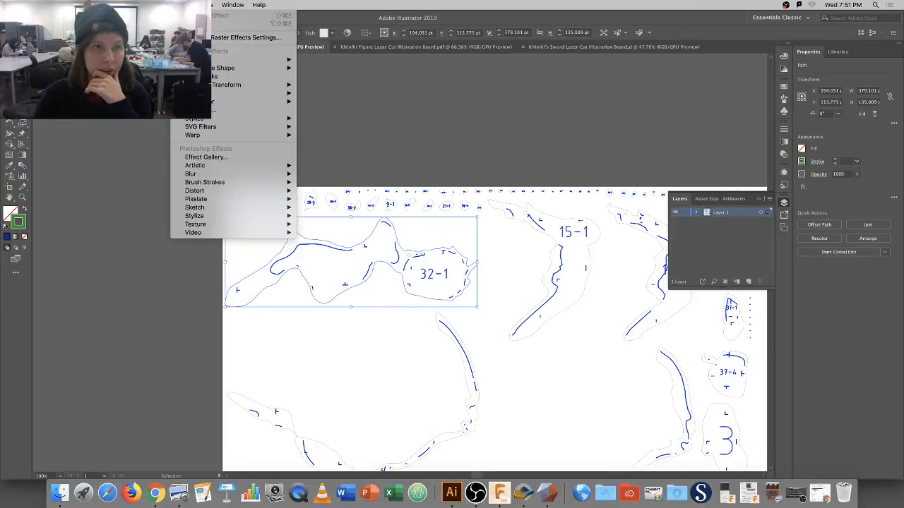
mouse_move(156, 5)
mouse_move(233, 92)
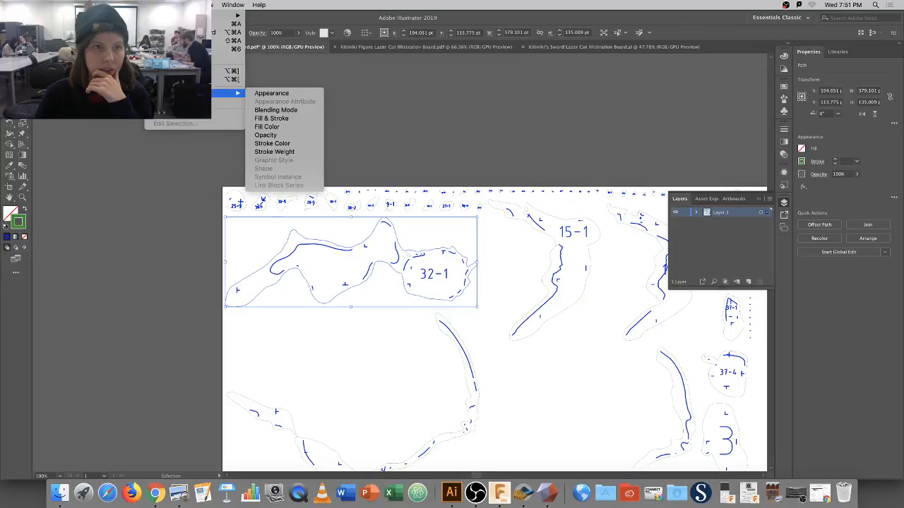
click(290, 144)
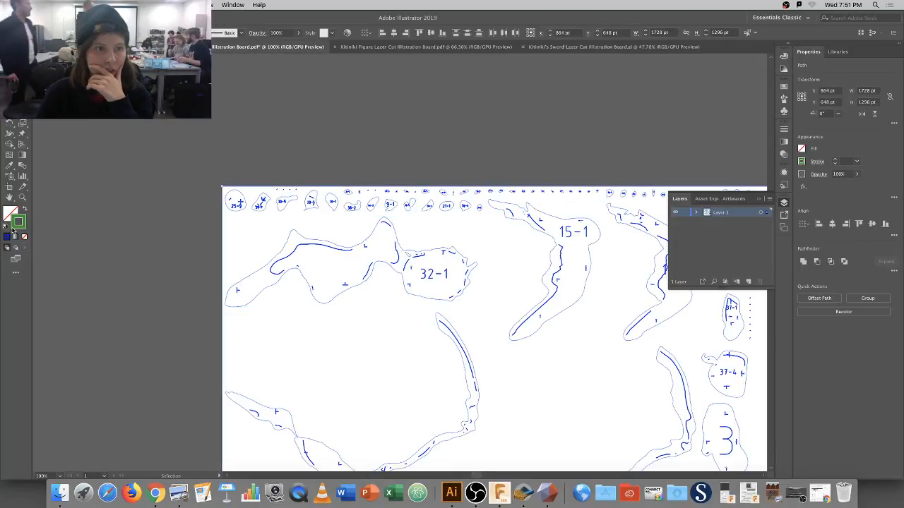
Set their stroke to pure red (R 255, G 0, B 0) and deselect.
double_click(15, 223)
click(503, 289)
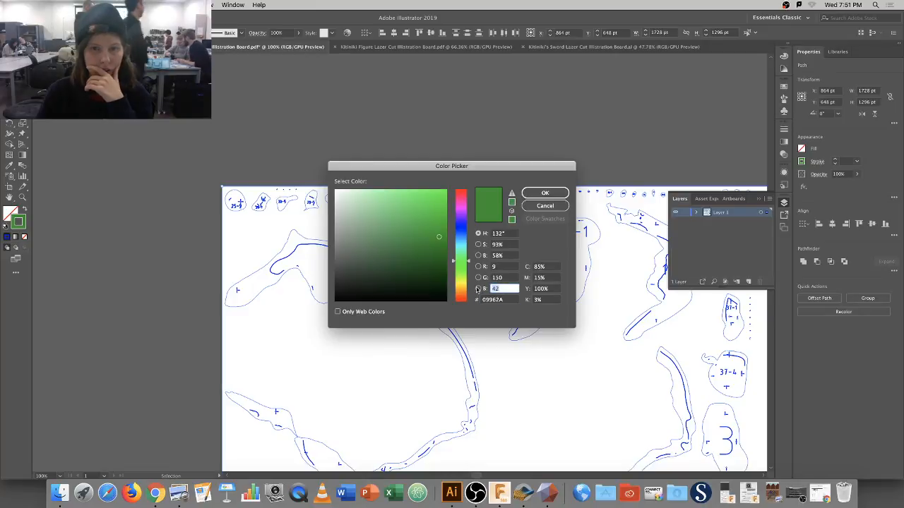
text(0)
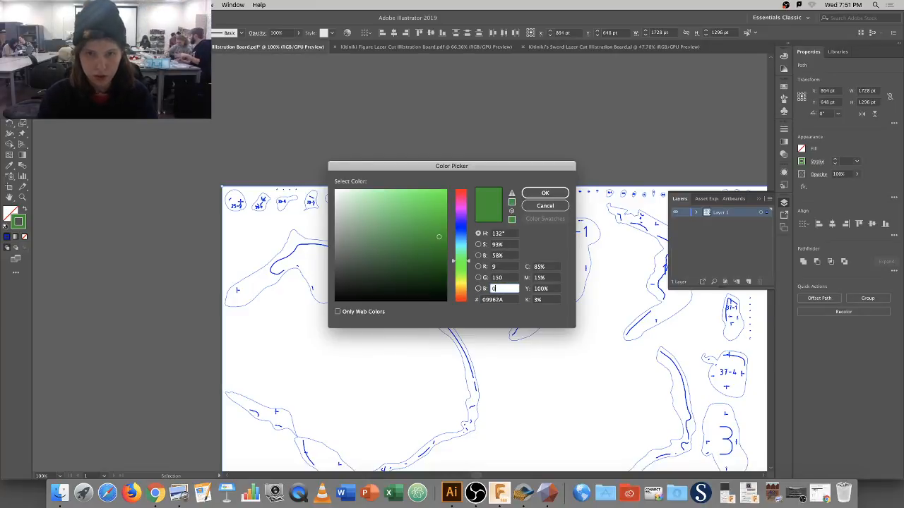
click(494, 278)
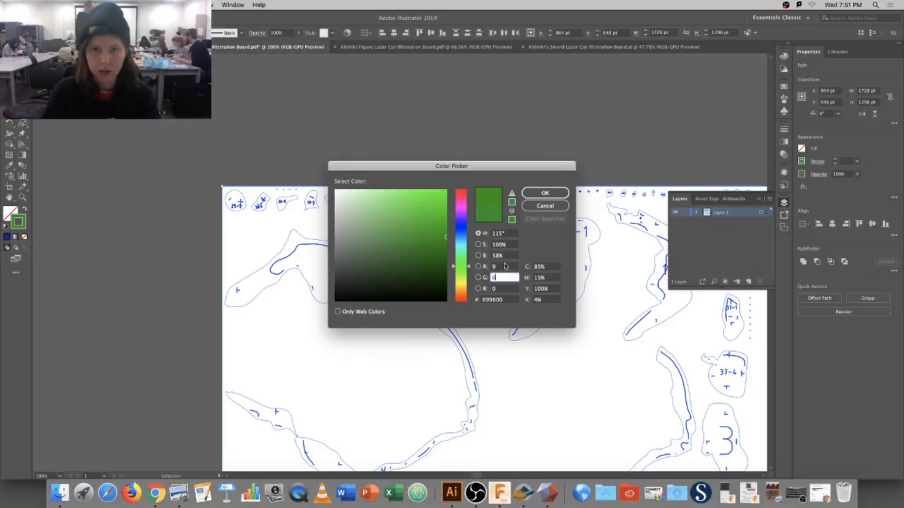
text(0)
click(497, 266)
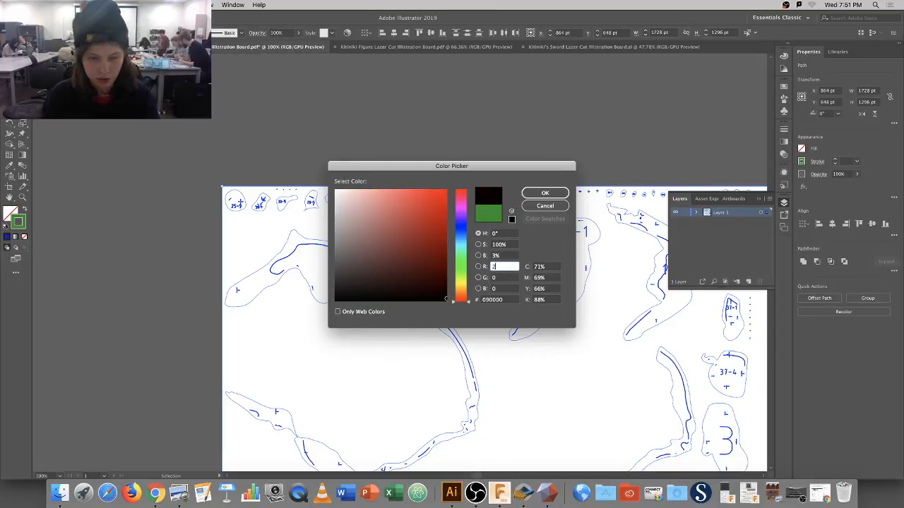
text(255)
click(544, 194)
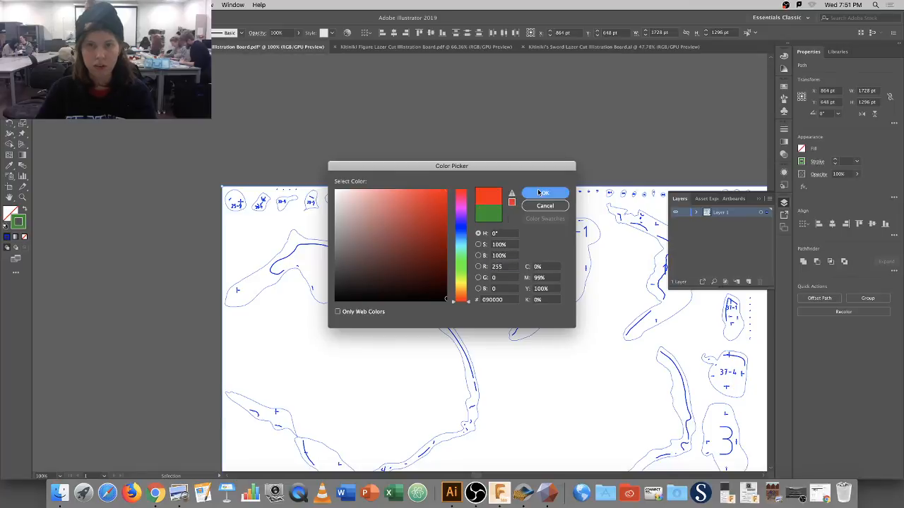
click(489, 301)
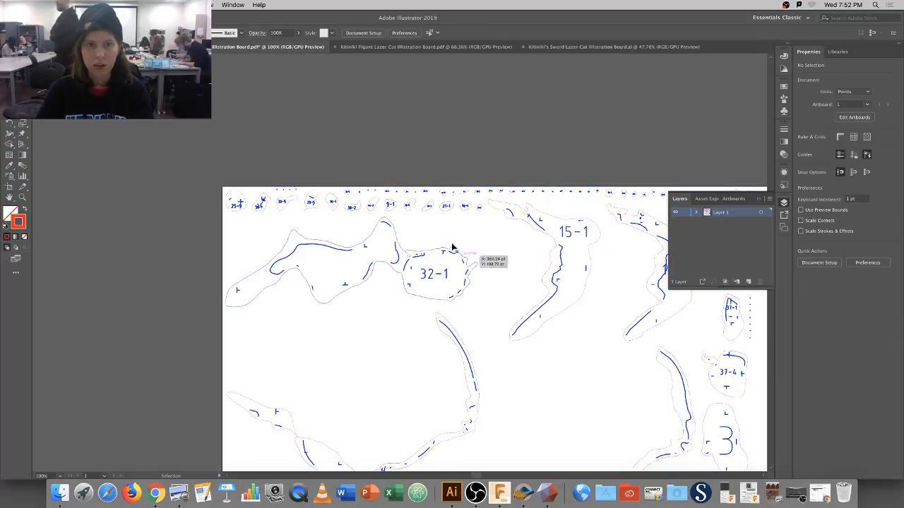
Select all red outlines matching piece 32-1's stroke weight and thin them to 0.1 pt.
click(369, 242)
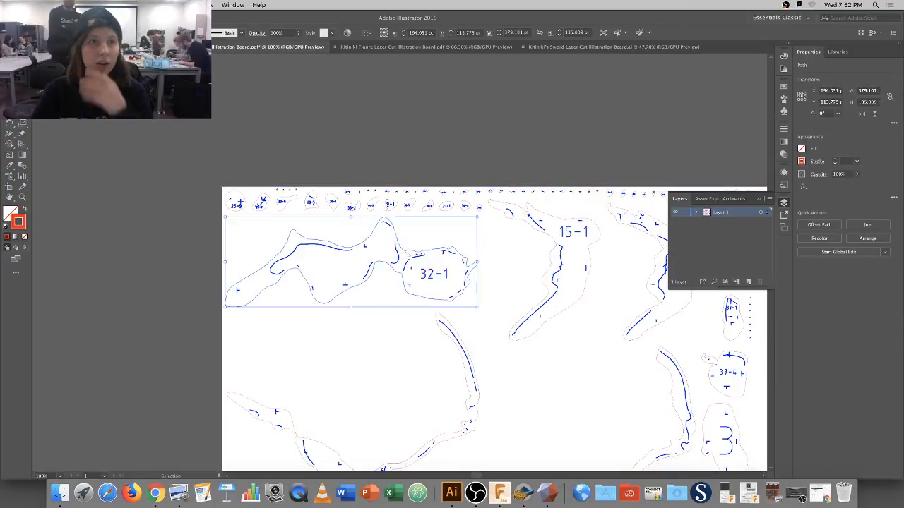
click(156, 5)
mouse_move(170, 93)
click(272, 148)
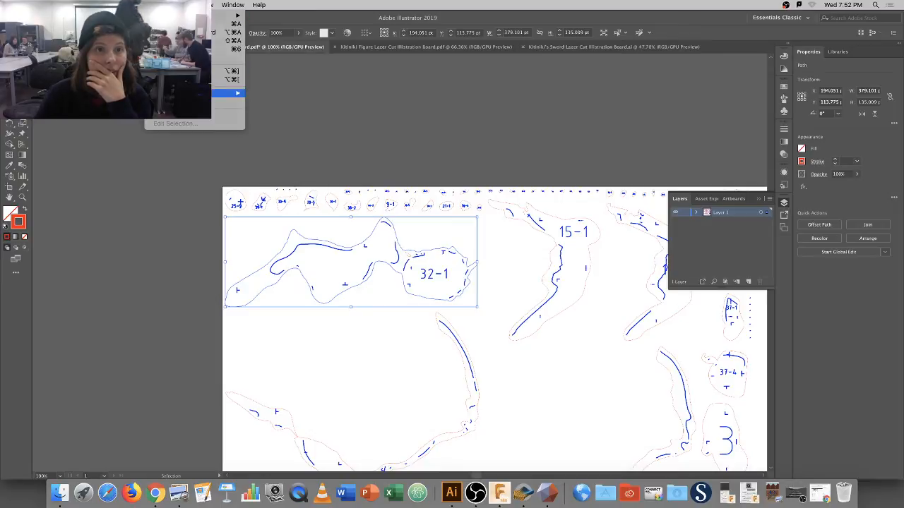
click(155, 5)
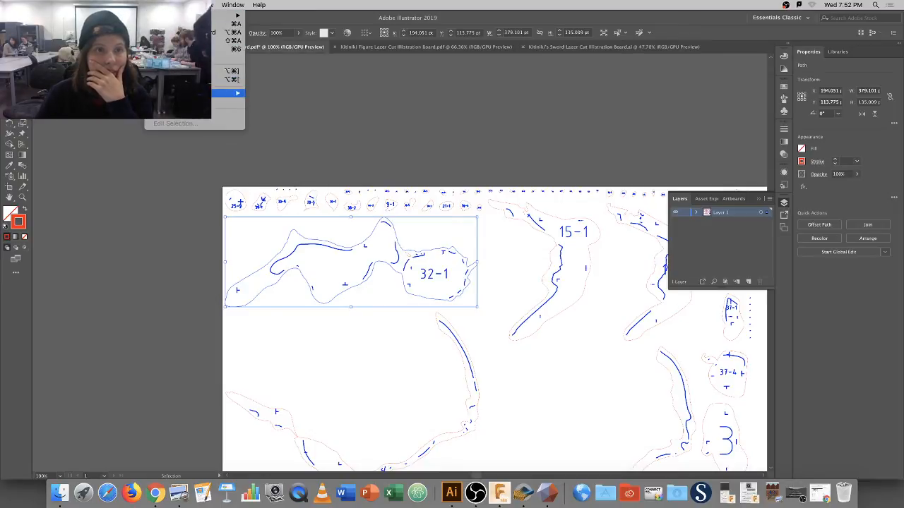
mouse_move(237, 93)
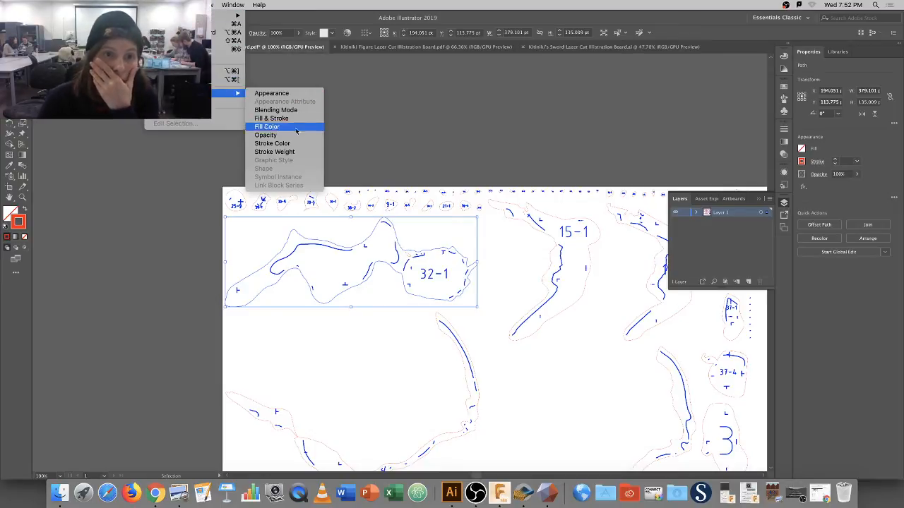
click(274, 152)
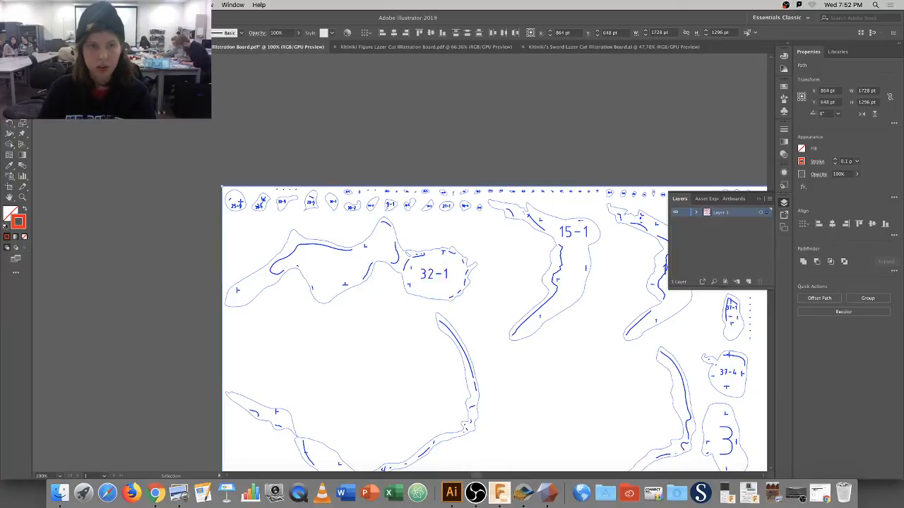
click(330, 328)
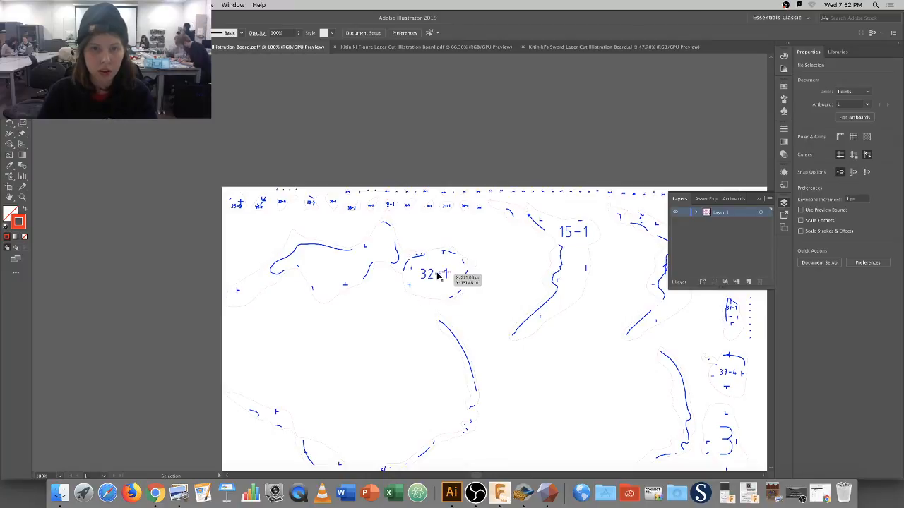
Select the blue label marks by stroke weight and set them to 0.1 pt, then deselect.
click(437, 276)
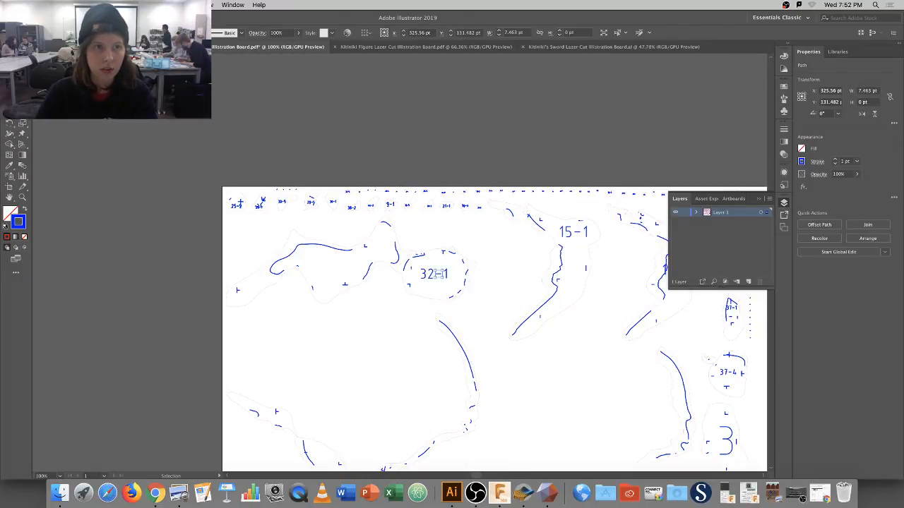
click(157, 5)
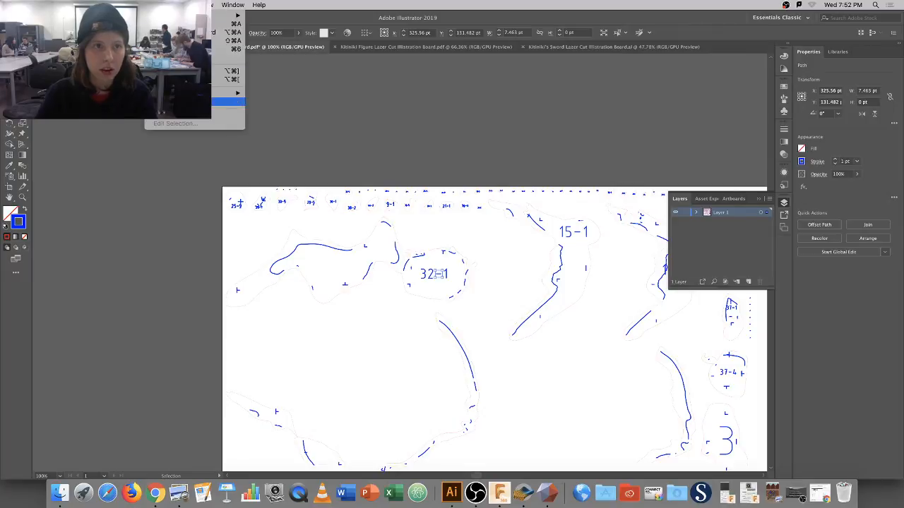
mouse_move(170, 93)
click(288, 152)
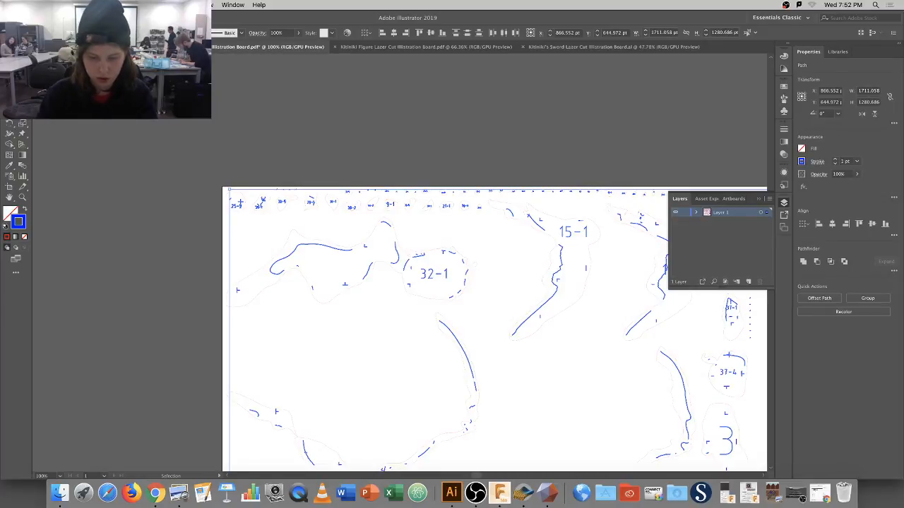
key(Return)
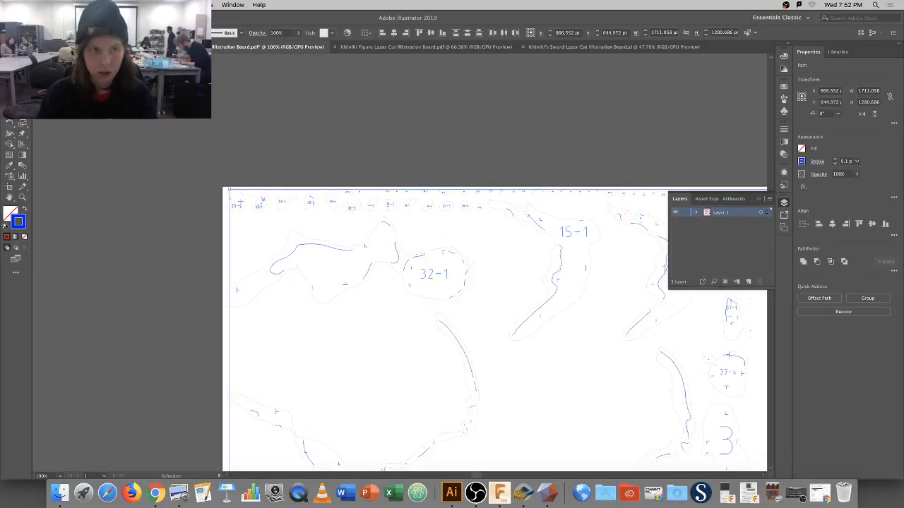
click(148, 182)
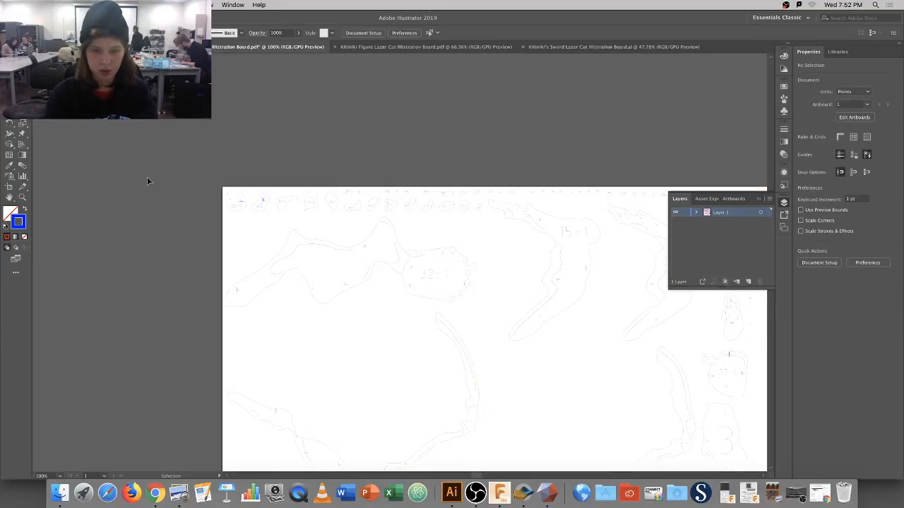
Save a copy renamed to 'Kitiniki Figure Laser Cut Illustration Board sheet 1'.
key(super+0)
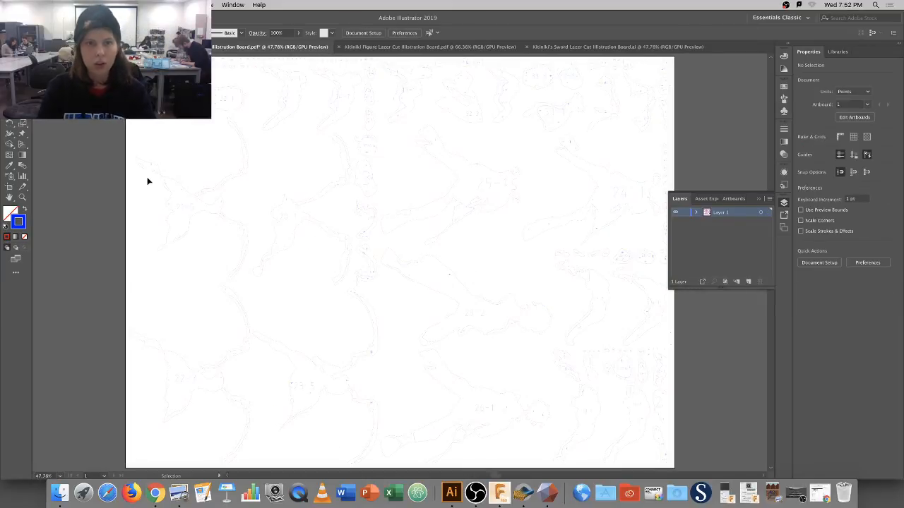
click(69, 4)
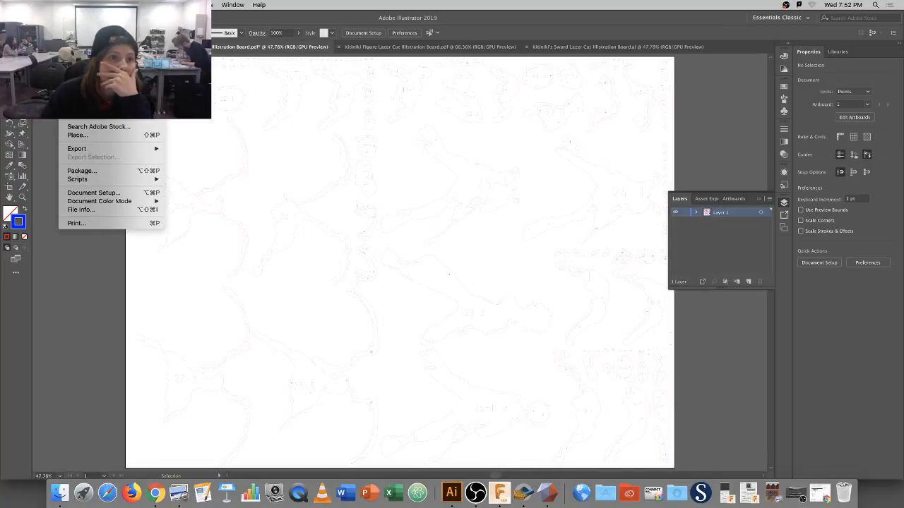
mouse_move(100, 152)
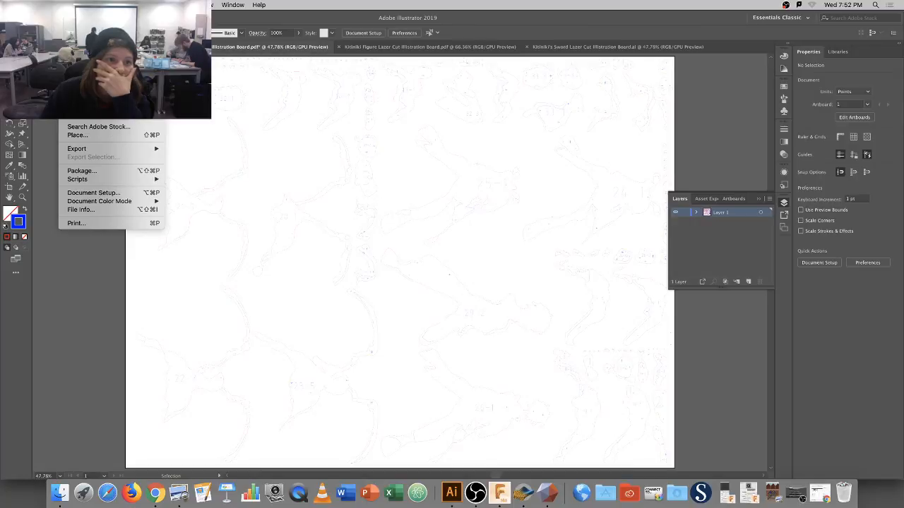
click(85, 80)
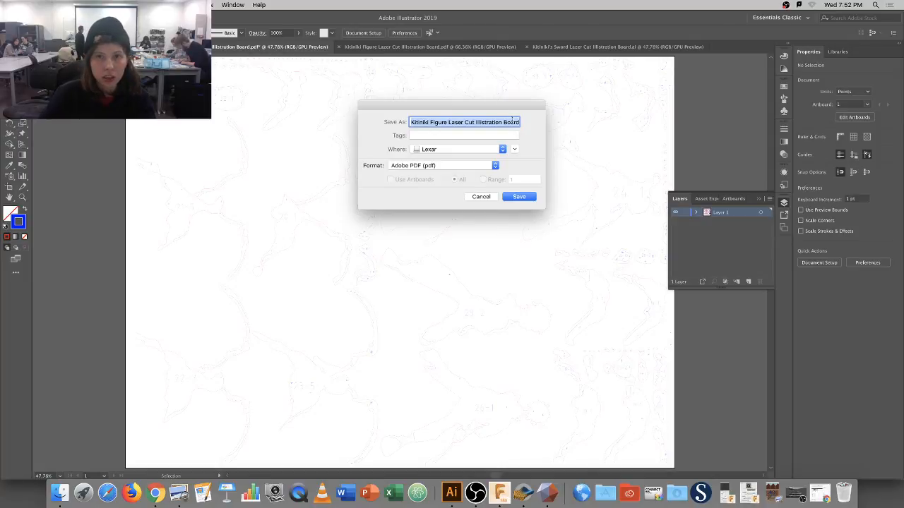
click(521, 124)
key(Right)
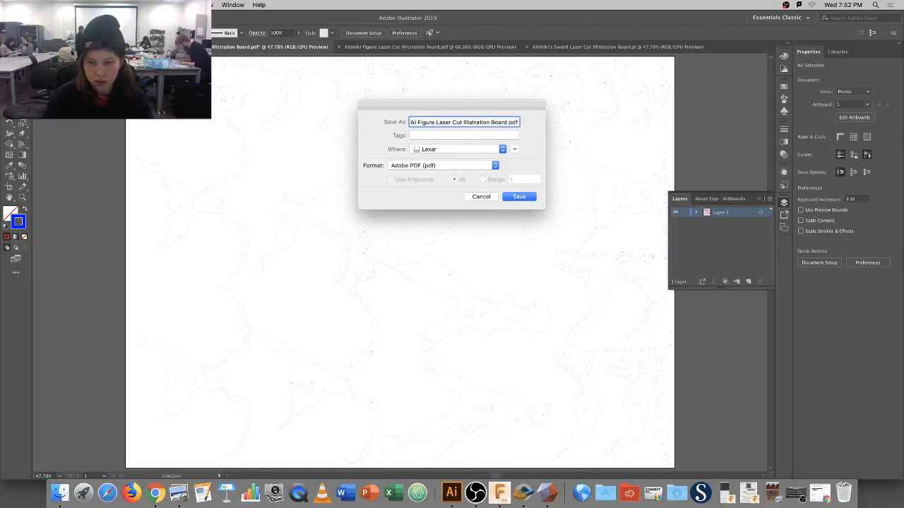
key(BackSpace)
key(BackSpace)
key(BackSpace)
key(BackSpace)
text(s)
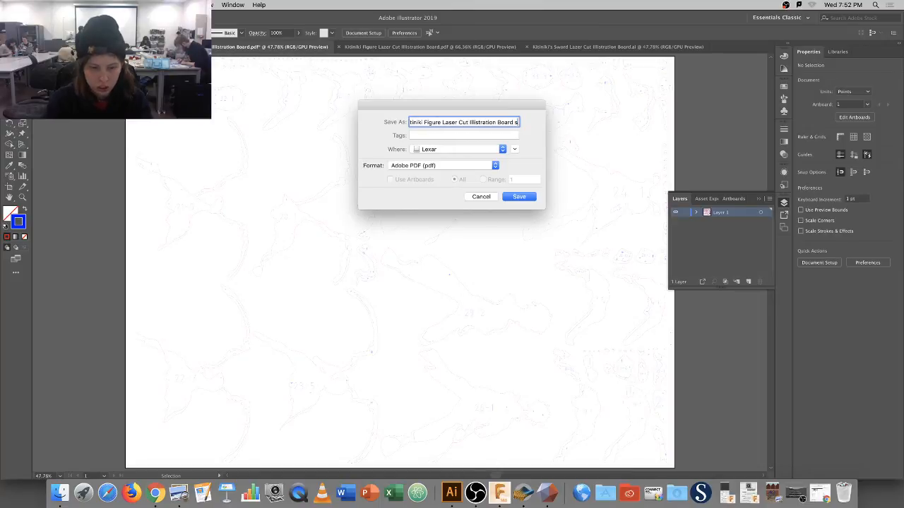
text(heet 1)
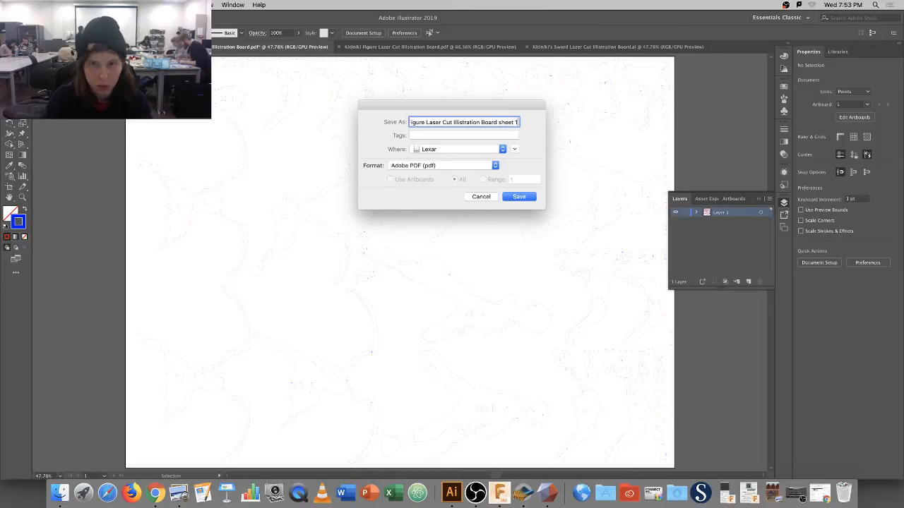
Save it in Adobe Illustrator (ai) format and accept the Illustrator options.
click(492, 165)
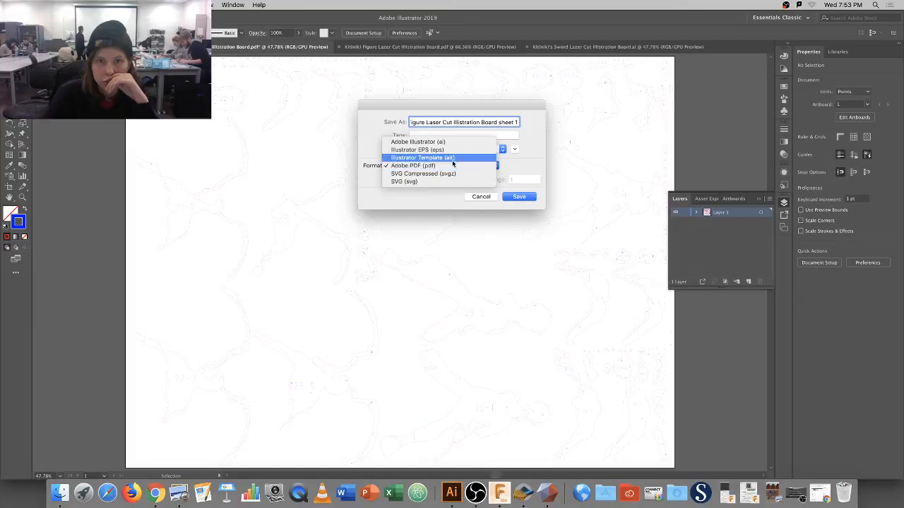
click(451, 147)
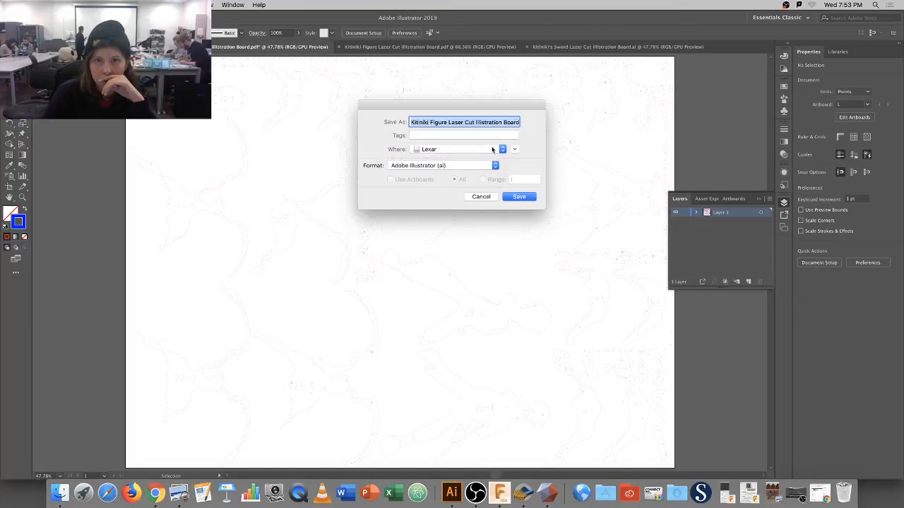
click(508, 123)
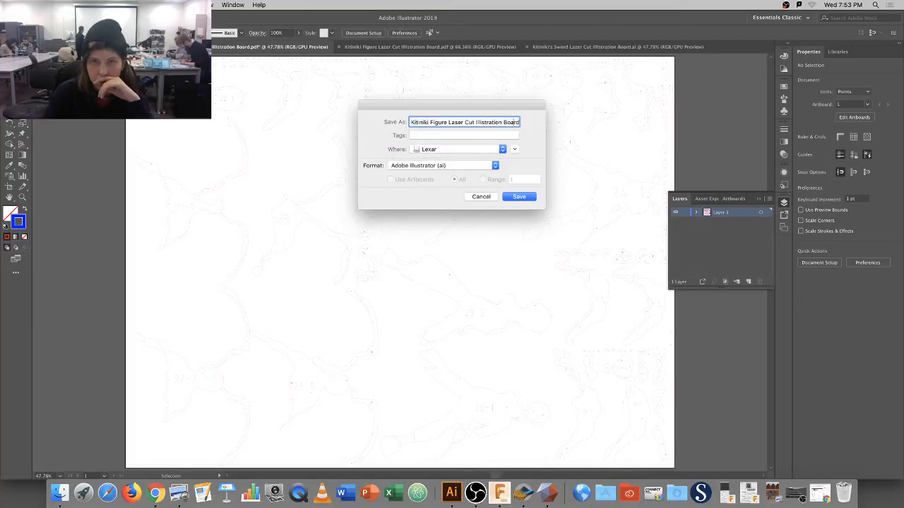
key(Right)
key(Right)
key(Right)
key(Right)
key(Right)
key(Right)
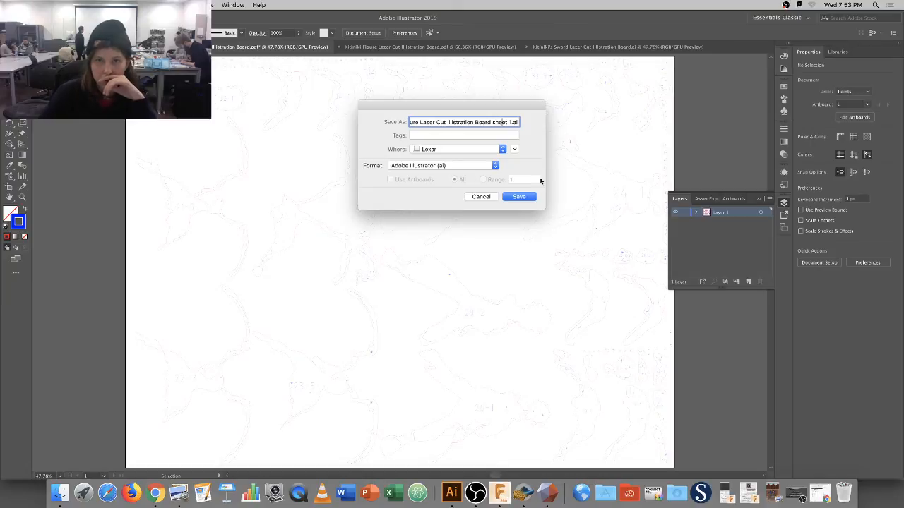
click(531, 198)
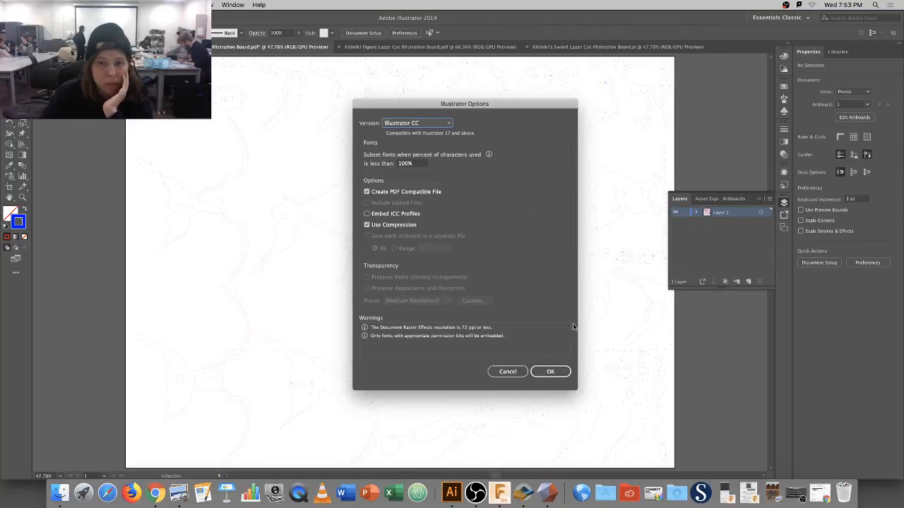
click(559, 374)
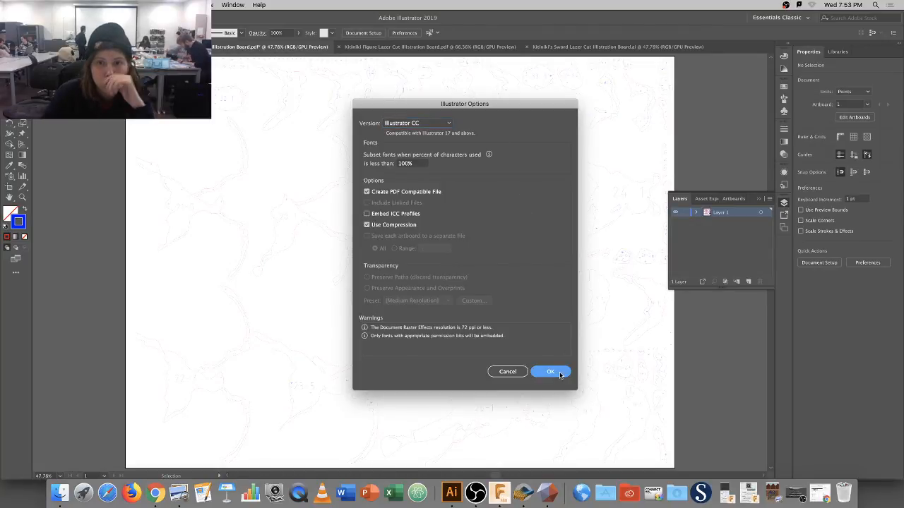
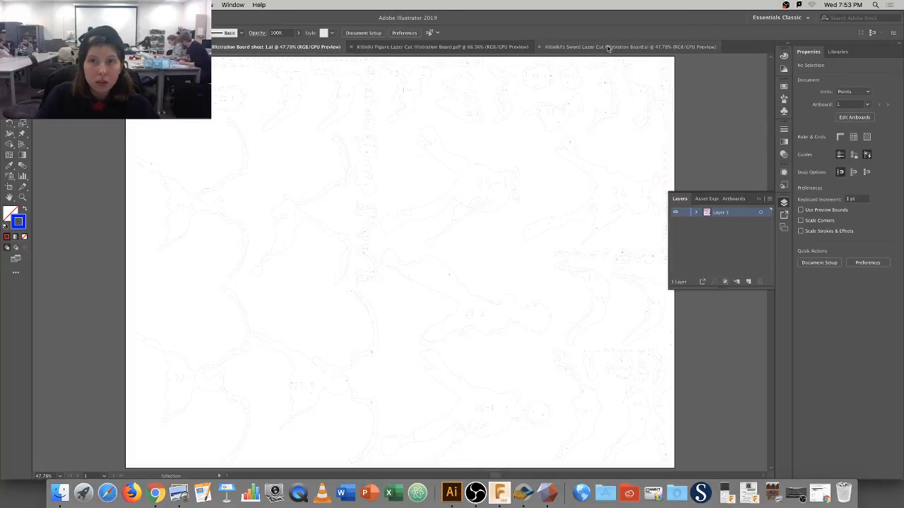
Close the sword illustration board file and the sheet 1 file.
click(568, 47)
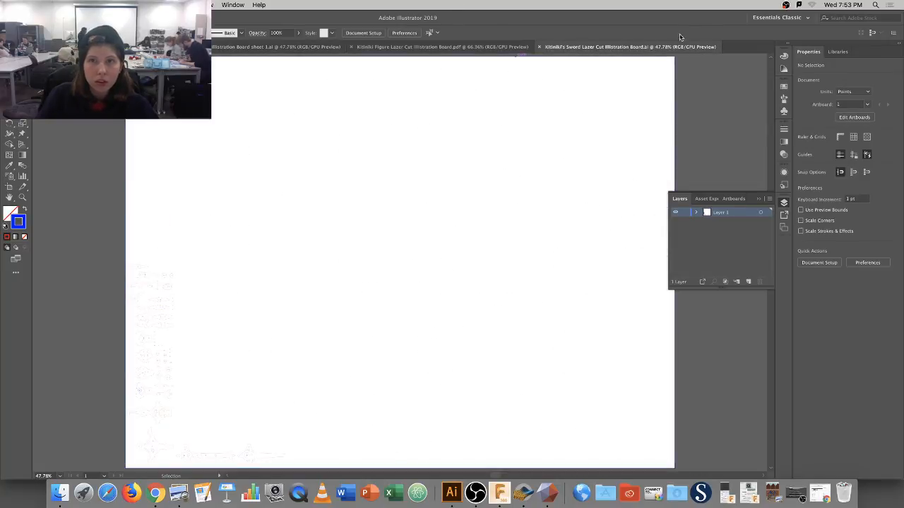
click(540, 47)
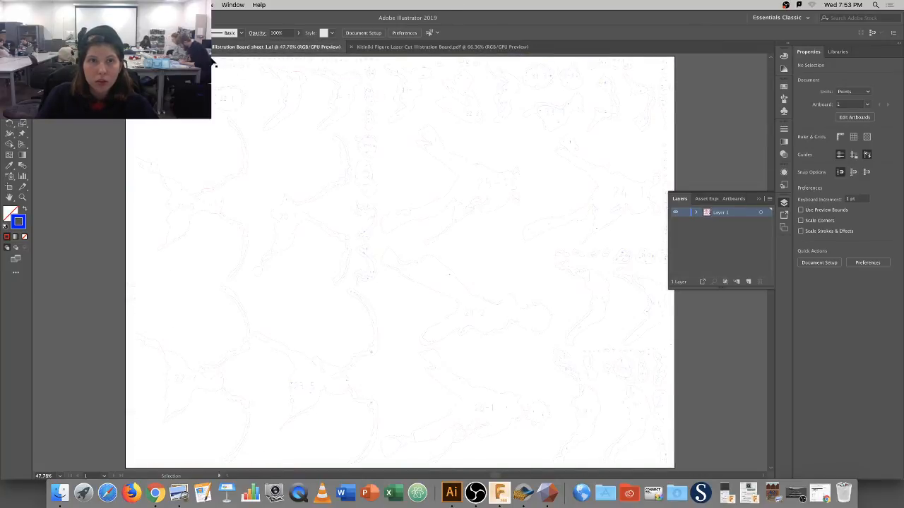
key(super+w)
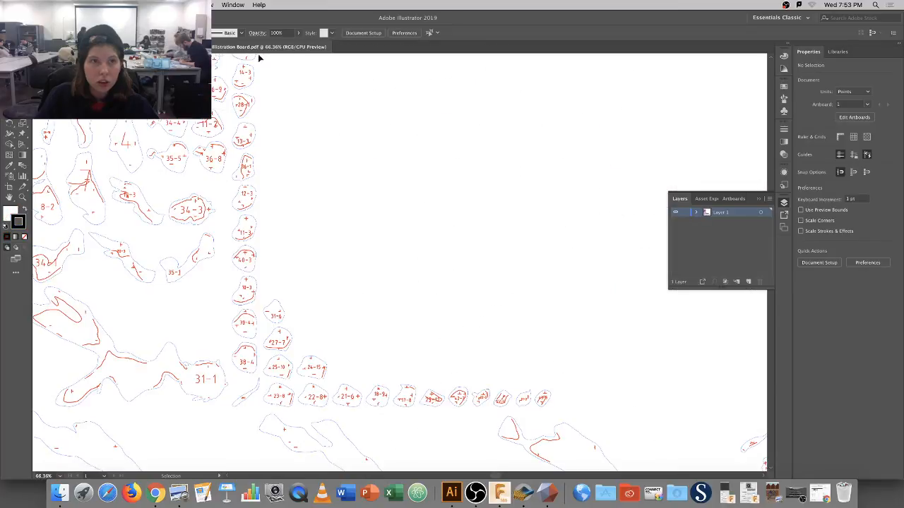
Fit the PDF artboard, zoom in on the upper-left pieces and select the 24-8 and 8-2 pieces.
key(super+0)
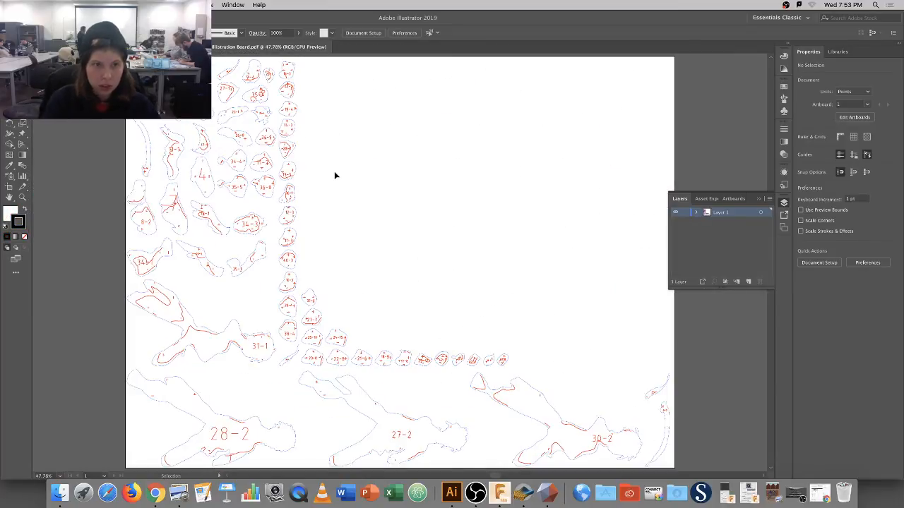
click(249, 219)
click(290, 219)
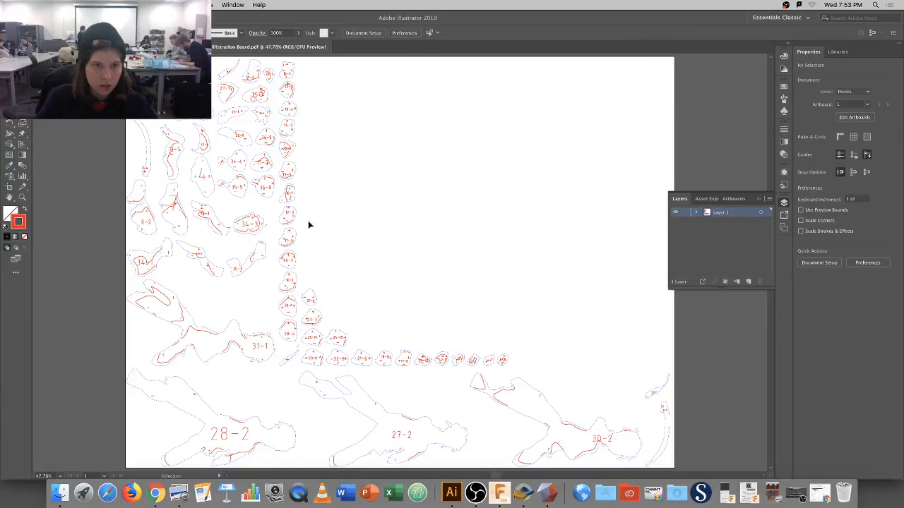
key(z)
click(252, 220)
click(365, 245)
click(365, 244)
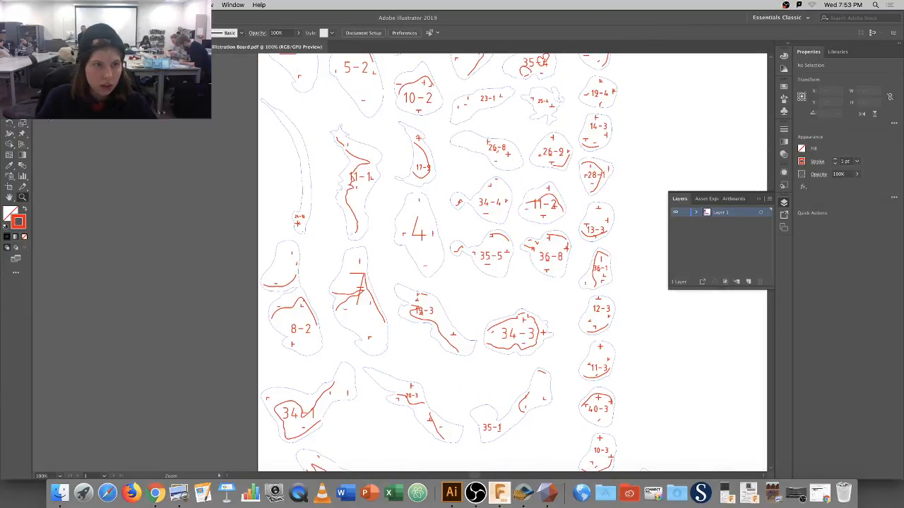
key(v)
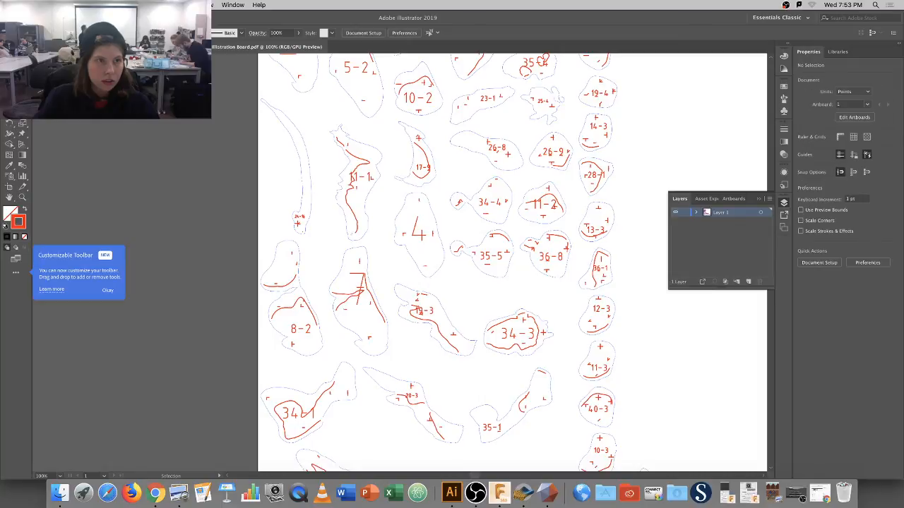
click(276, 258)
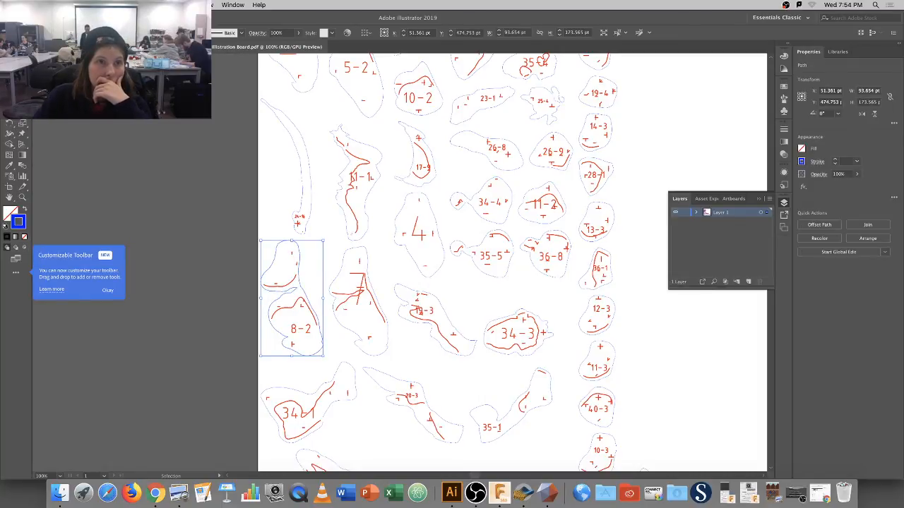
Select all outlines sharing the same stroke colour and recolour them green.
click(156, 5)
mouse_move(177, 93)
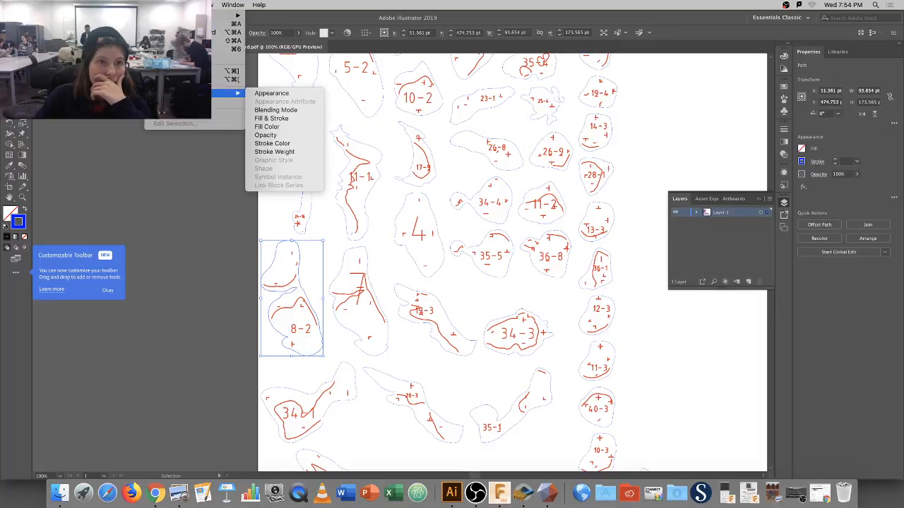
click(279, 143)
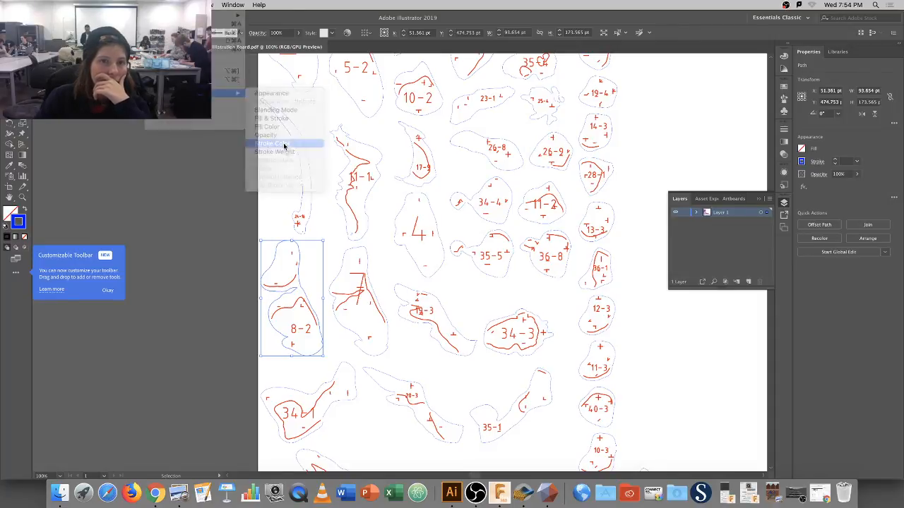
double_click(19, 225)
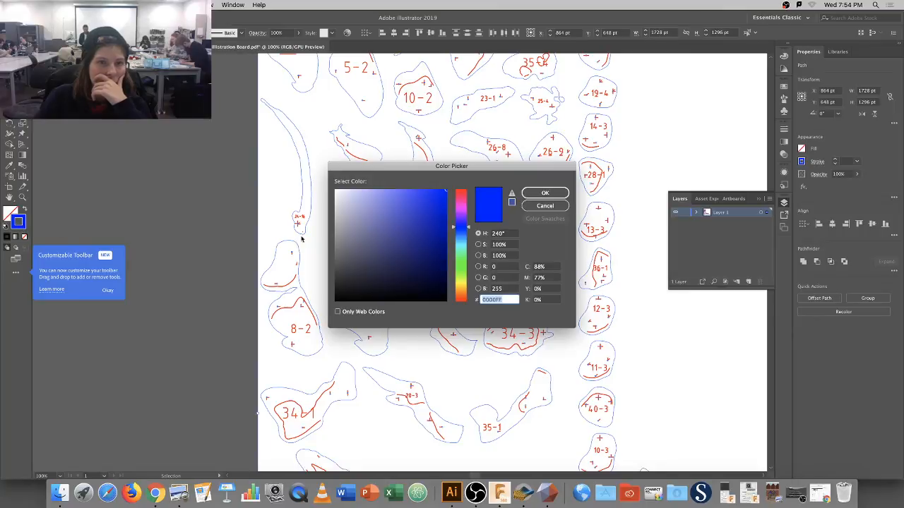
click(457, 262)
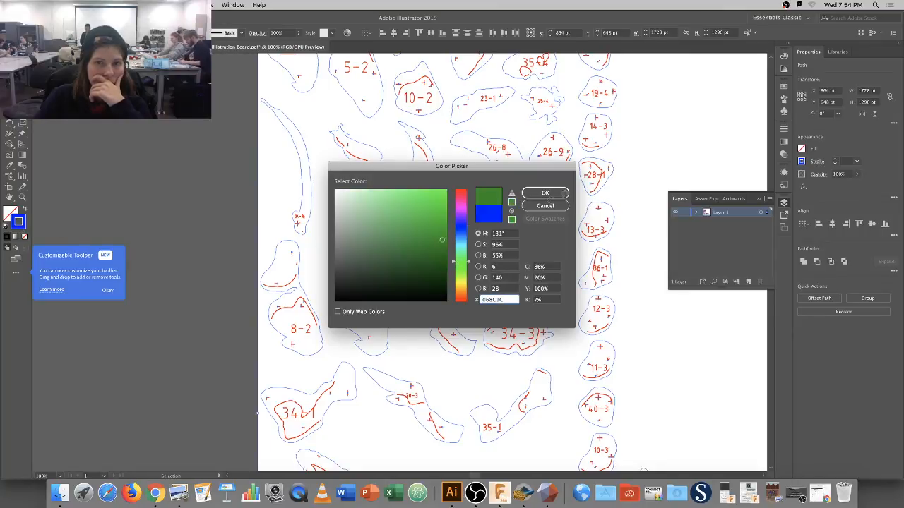
click(556, 194)
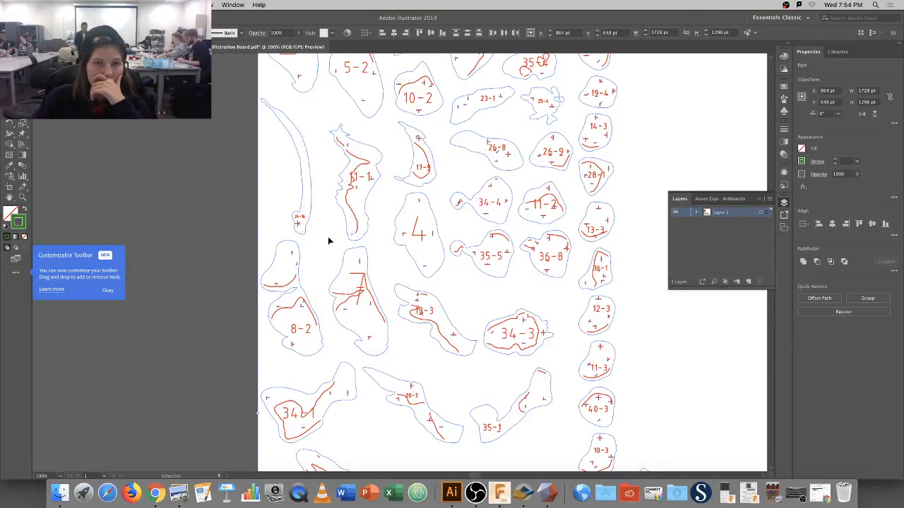
click(247, 204)
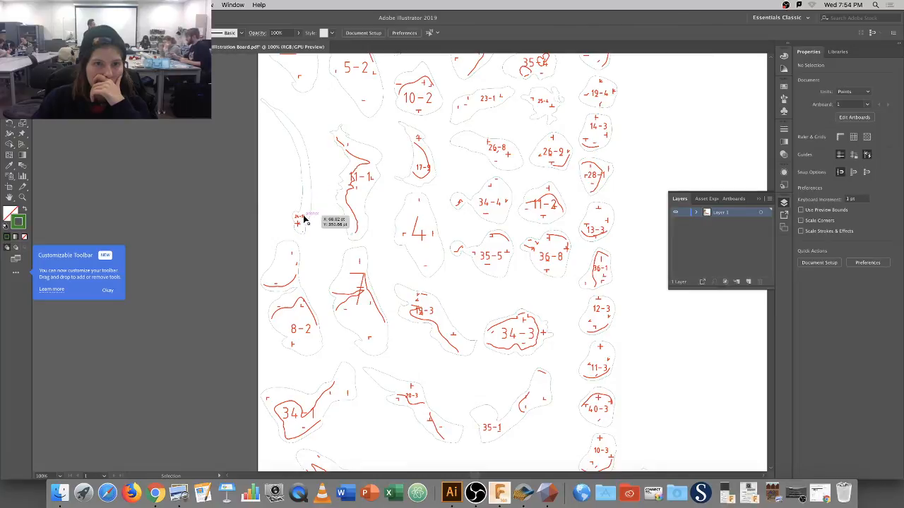
Select all paths with the red label stroke and set them to pure blue (R 0, G 0, B 255).
click(299, 217)
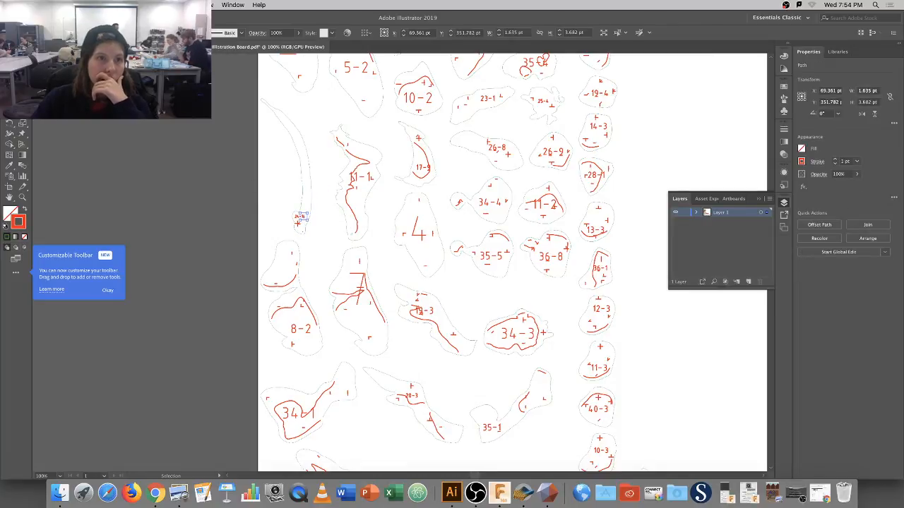
click(157, 5)
mouse_move(200, 93)
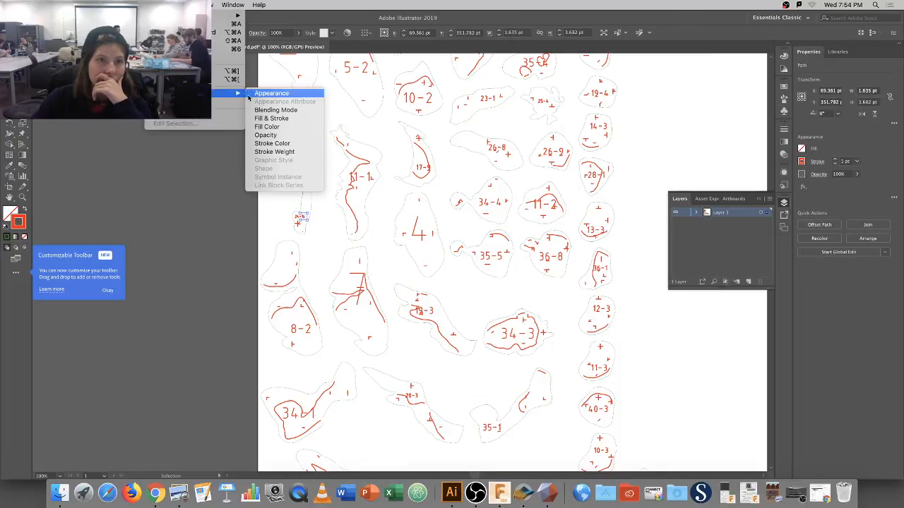
click(279, 143)
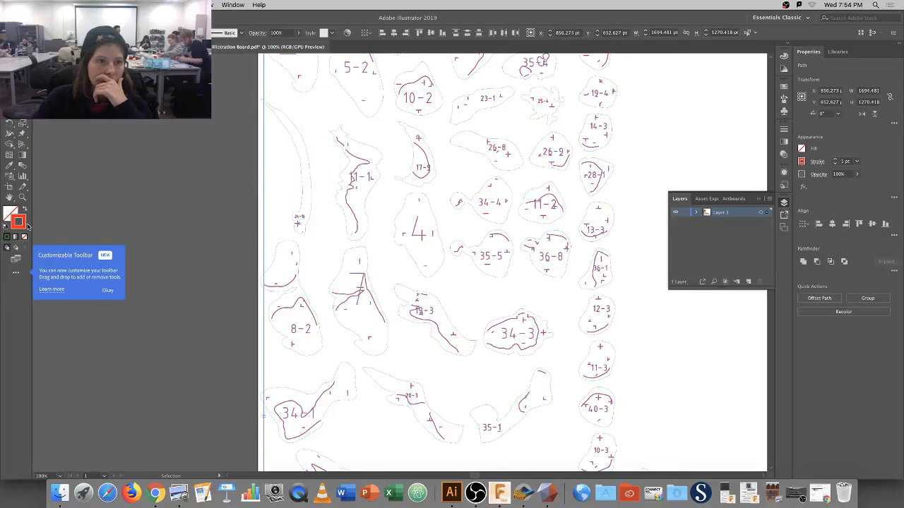
double_click(24, 224)
click(498, 290)
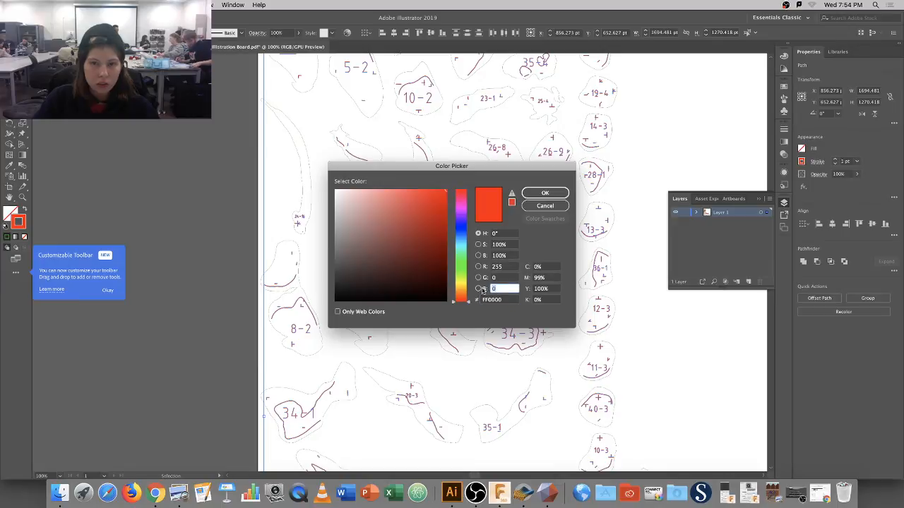
text(2)
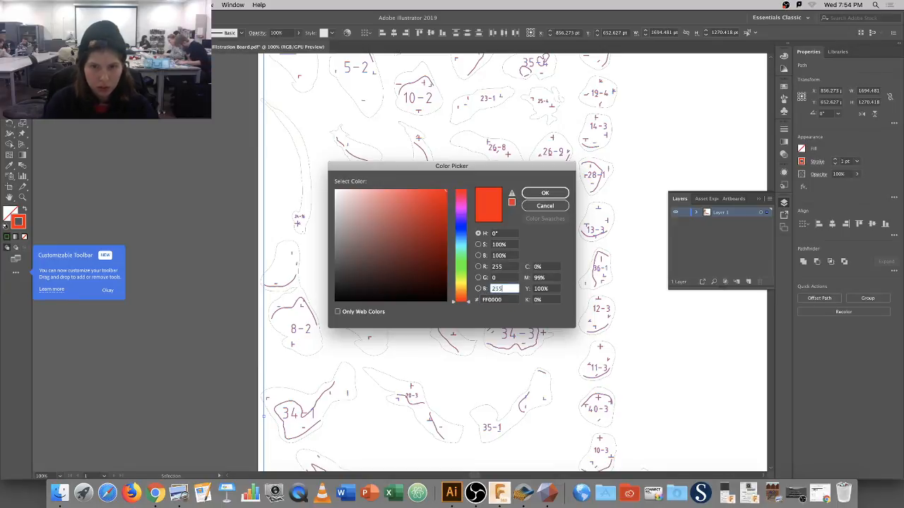
text(55)
click(515, 267)
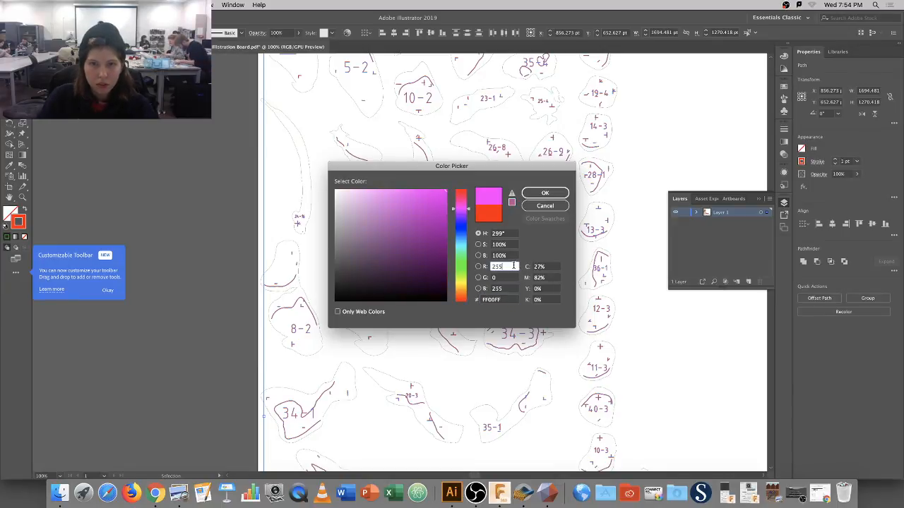
key(BackSpace)
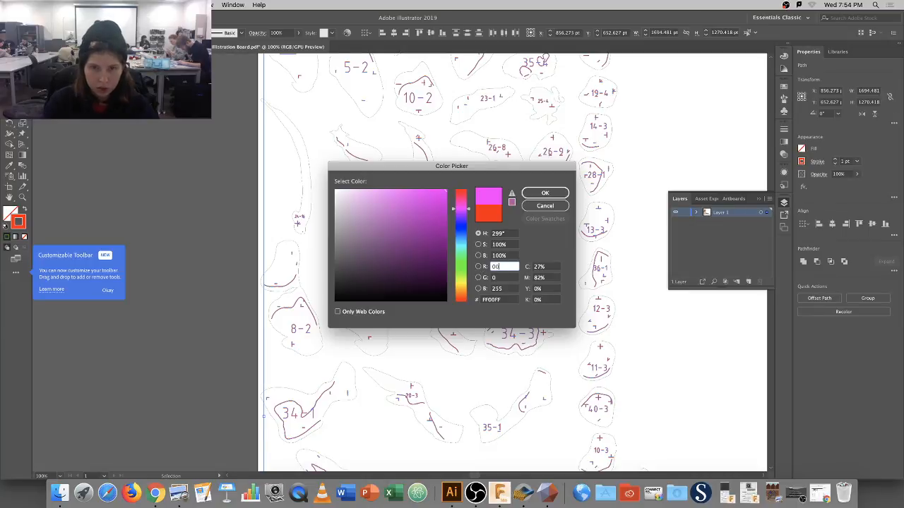
key(Tab)
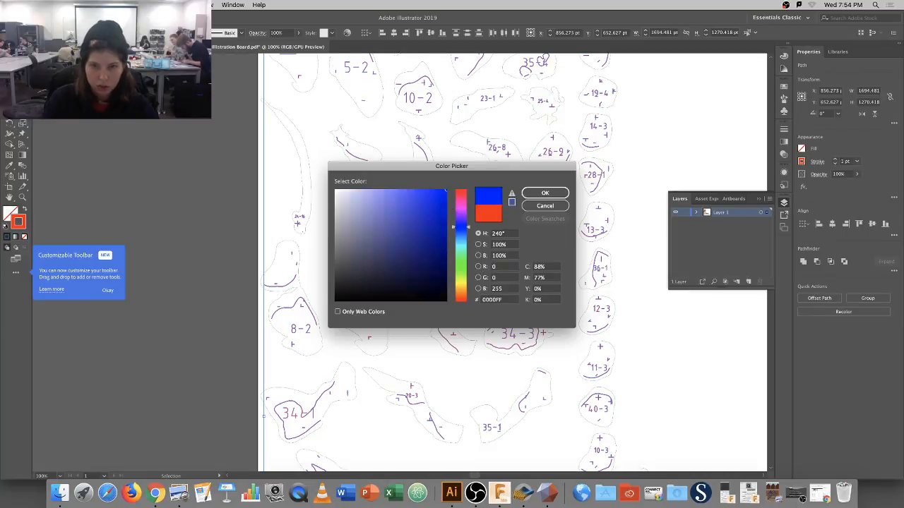
key(Return)
click(338, 224)
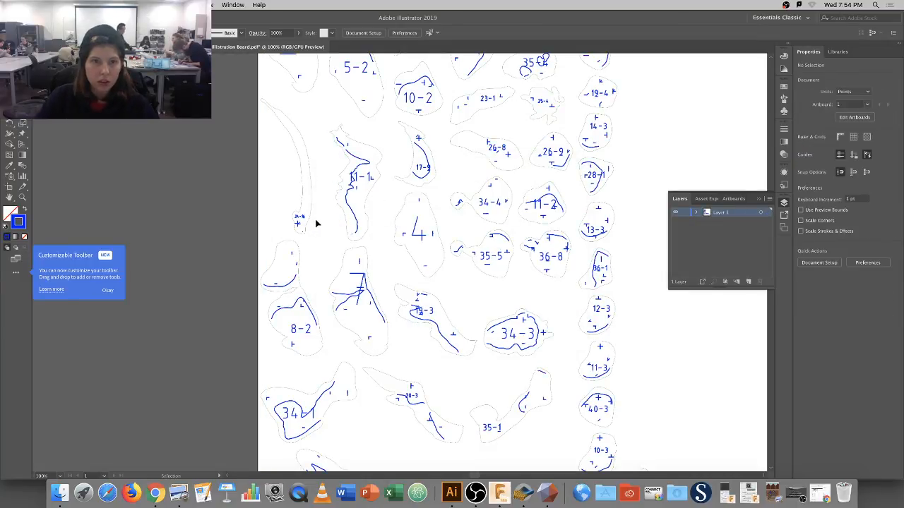
Select the green outlines by stroke colour and set them to pure red (R 255, G 0, B 0).
click(311, 201)
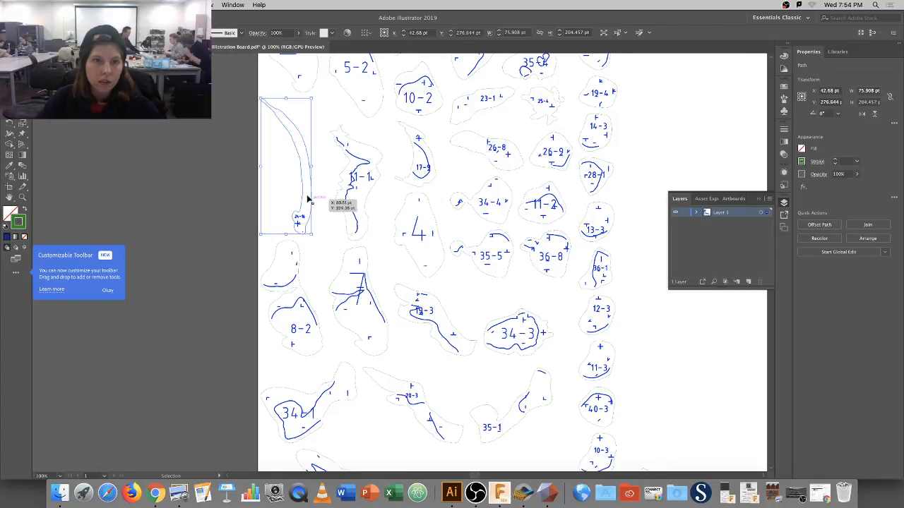
click(161, 5)
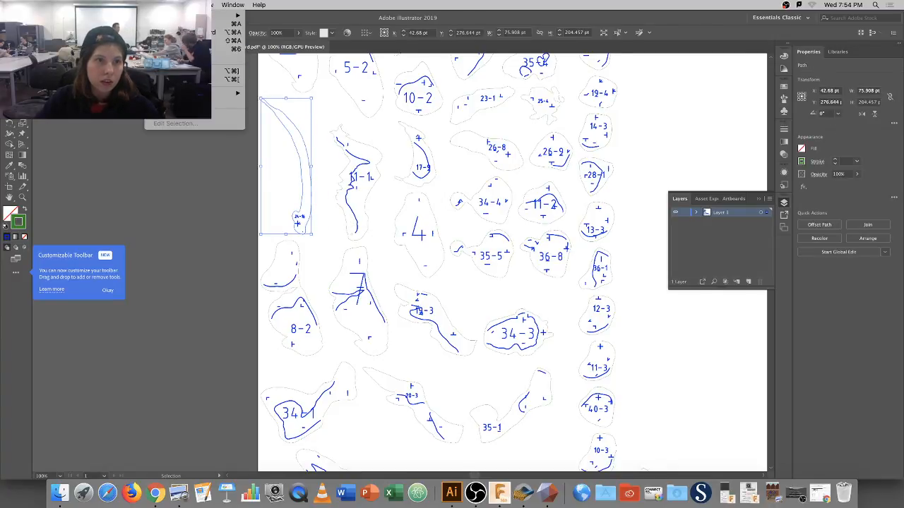
mouse_move(169, 93)
click(273, 143)
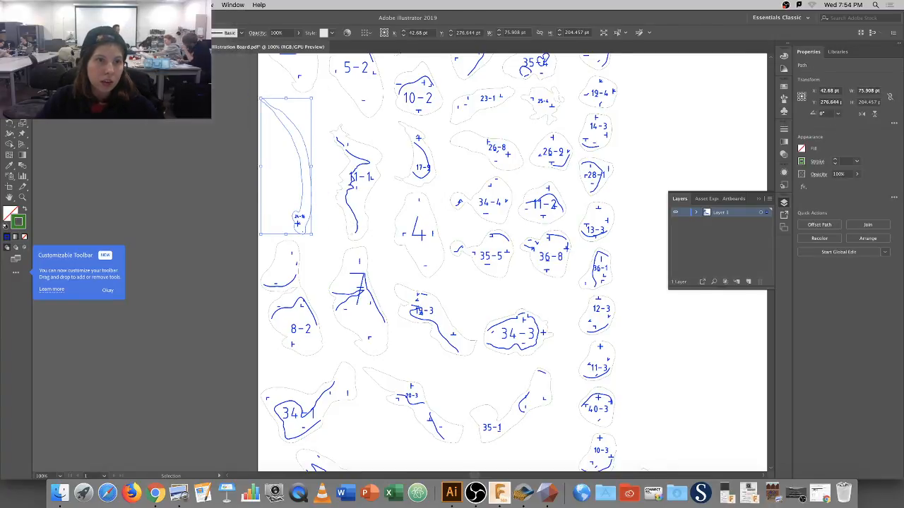
double_click(19, 226)
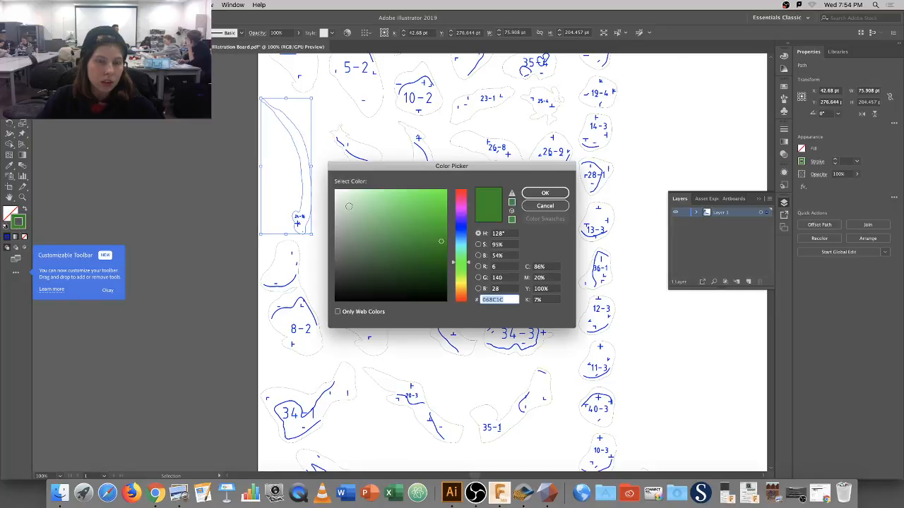
click(503, 290)
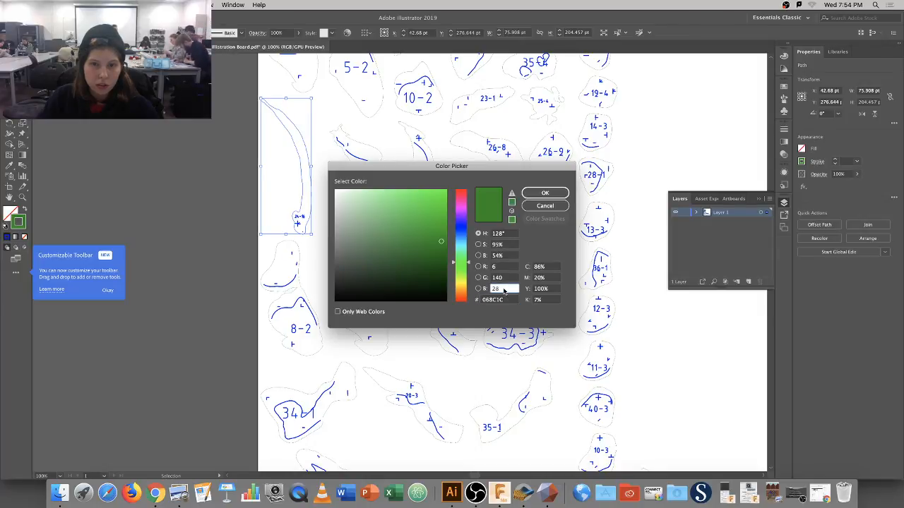
text(2)
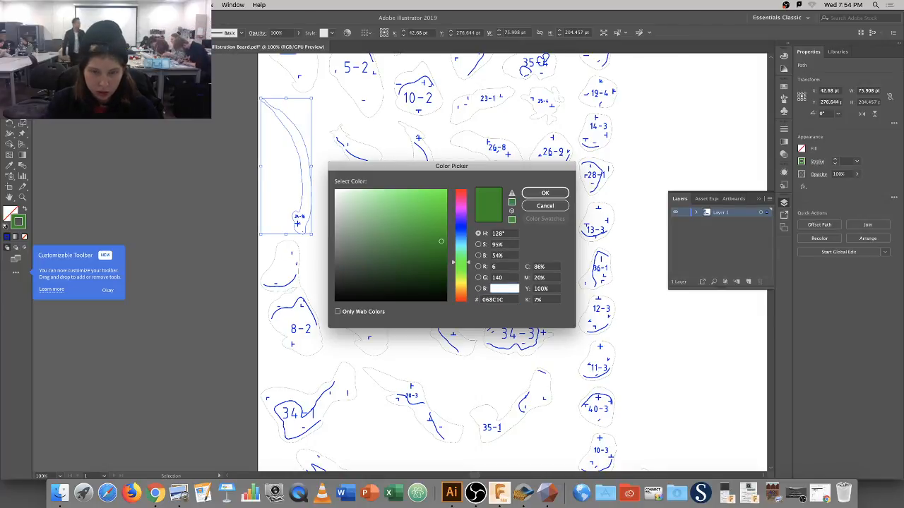
text(0)
drag(507, 279, 483, 282)
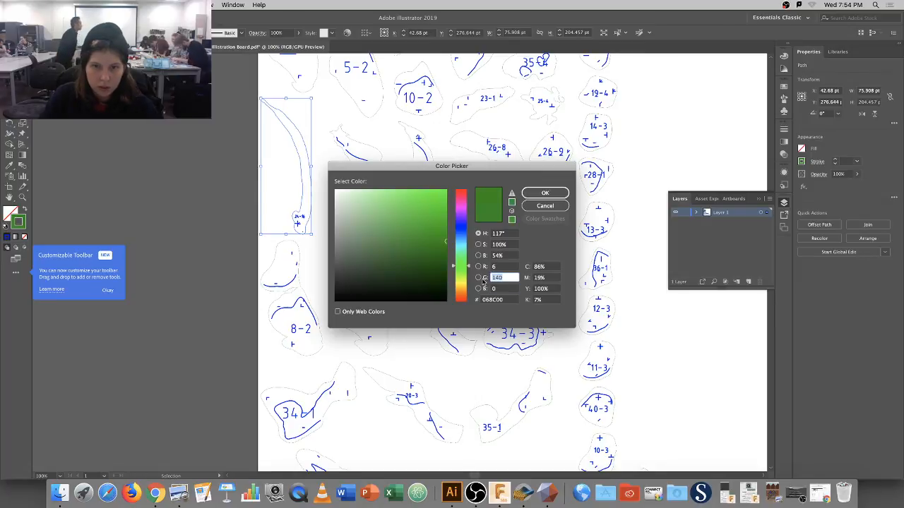
text(0)
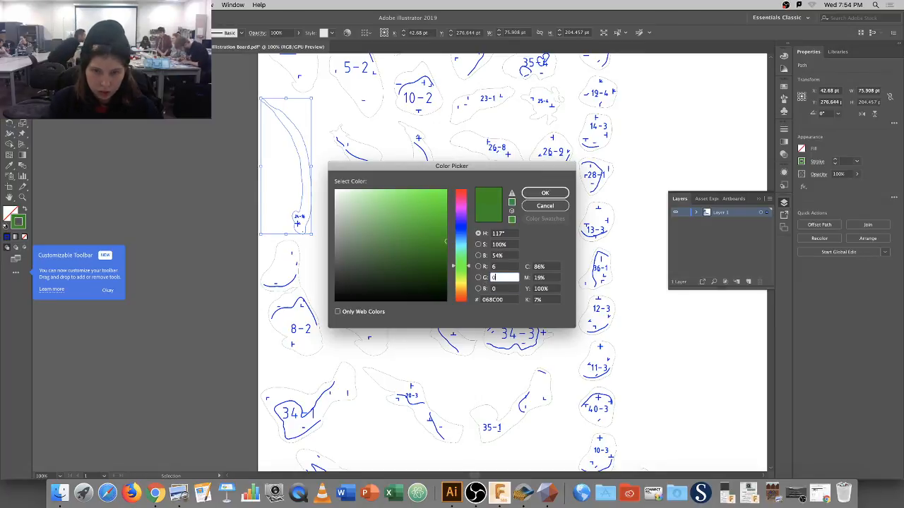
click(496, 268)
key(BackSpace)
text(255)
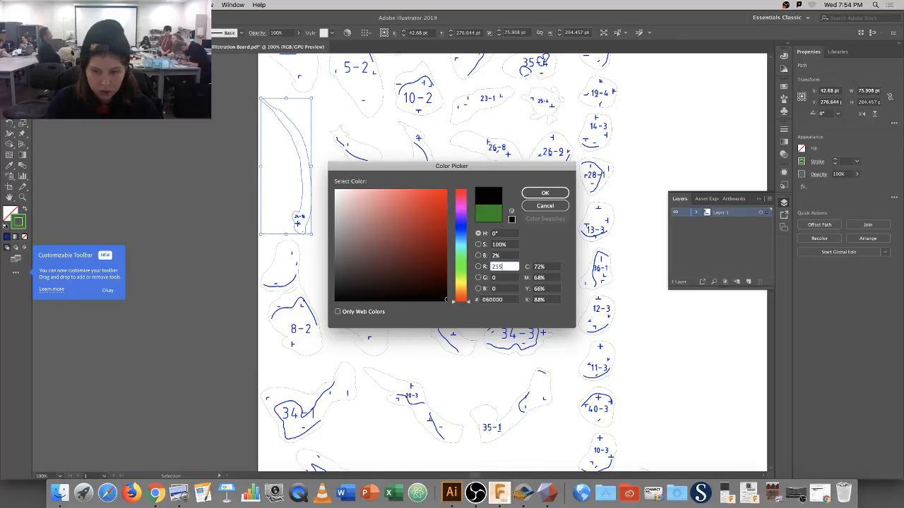
key(Tab)
key(Return)
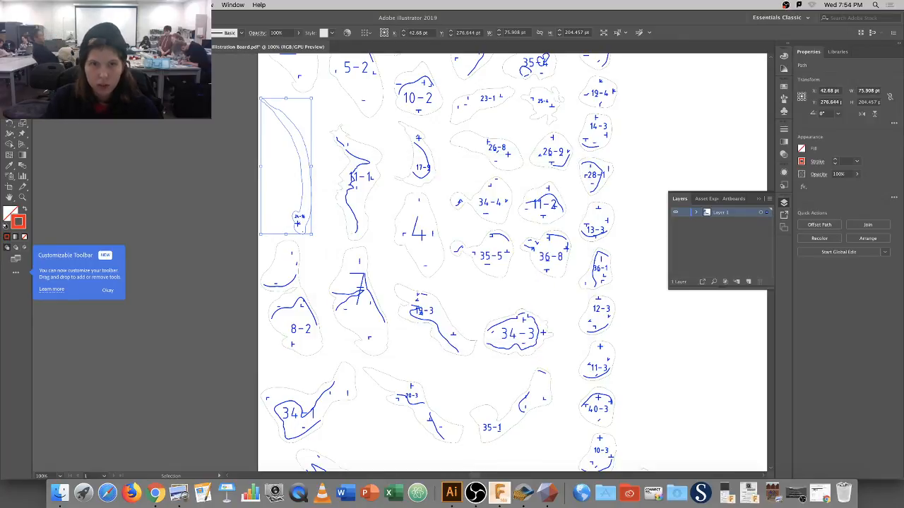
click(483, 292)
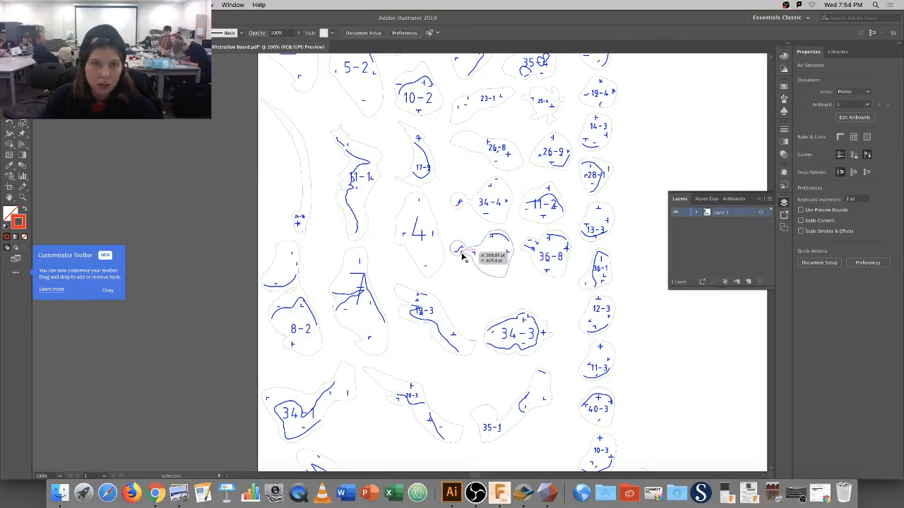
Select the remaining outlines with the matching stroke colour and also make them red 255, 0, 0.
click(270, 156)
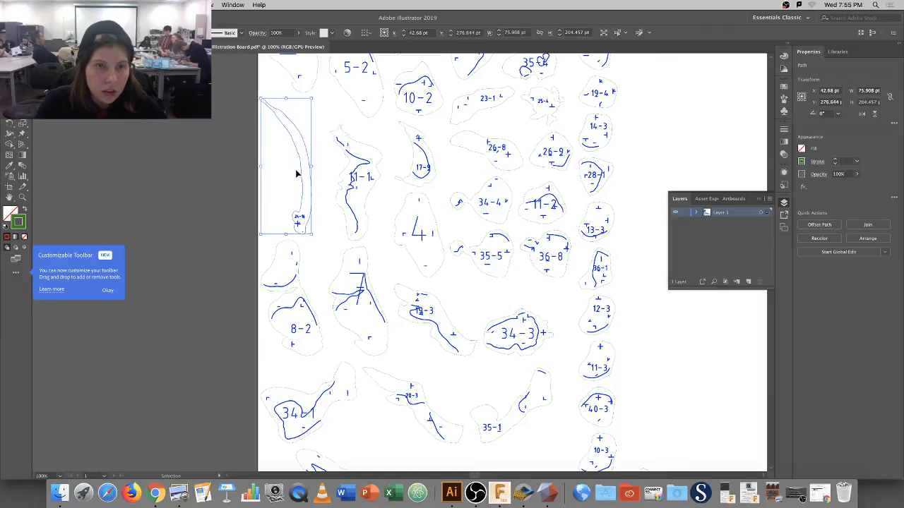
click(159, 5)
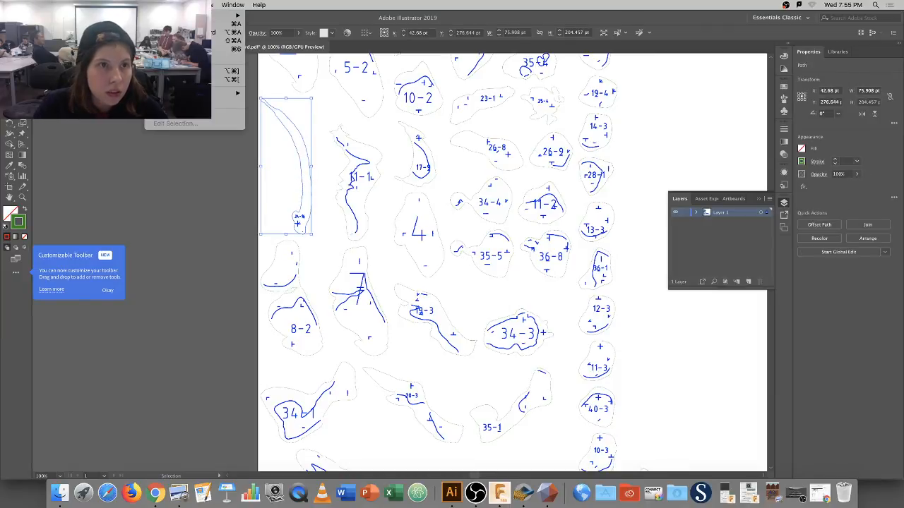
mouse_move(190, 93)
click(272, 144)
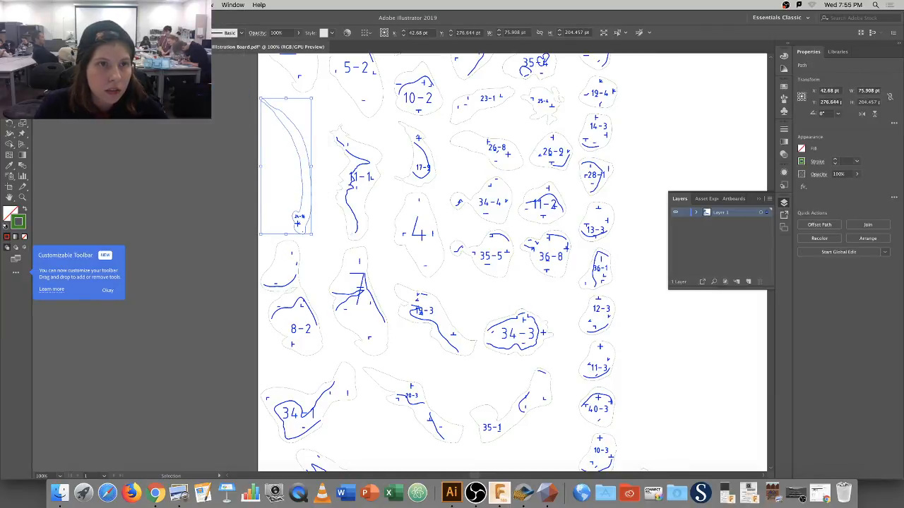
mouse_move(226, 92)
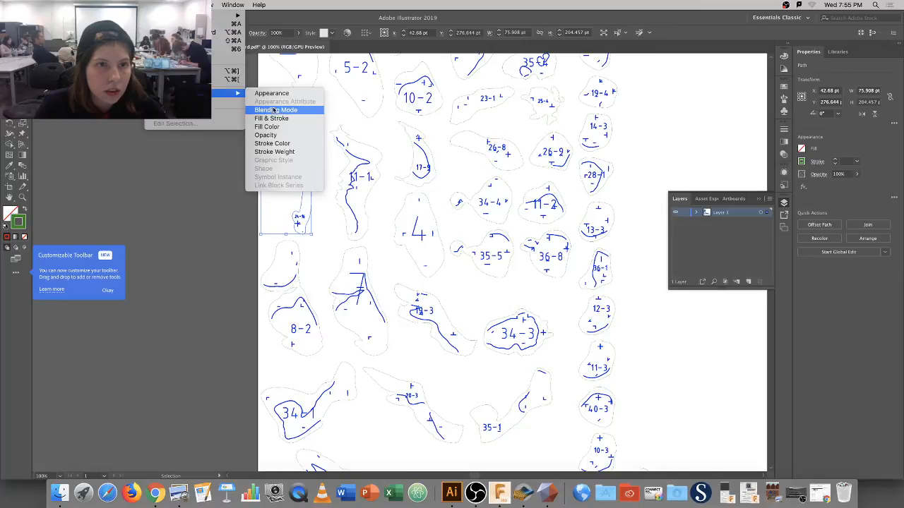
click(285, 145)
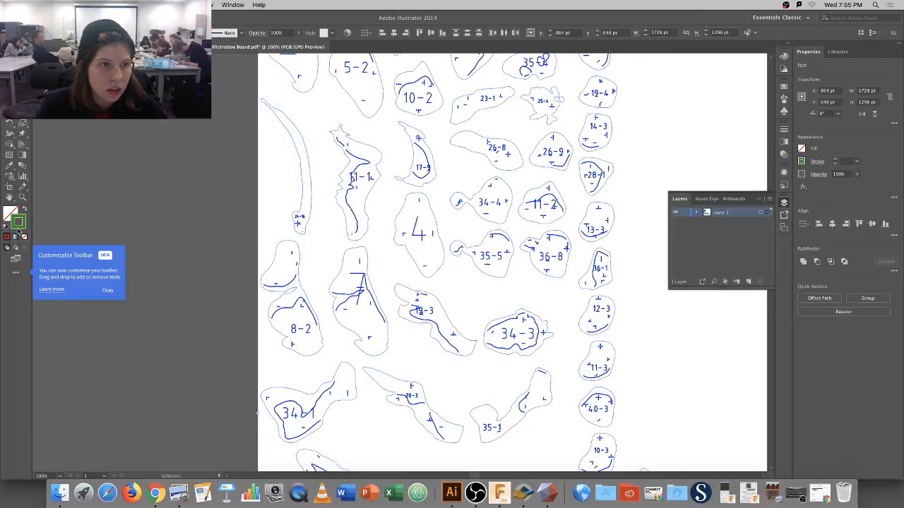
double_click(18, 225)
drag(504, 290, 457, 278)
key(BackSpace)
text(0)
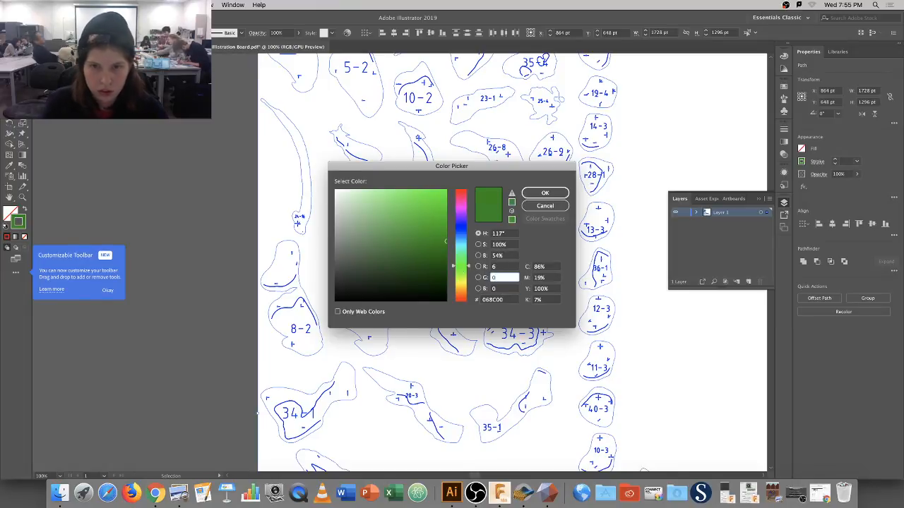
drag(499, 267, 484, 270)
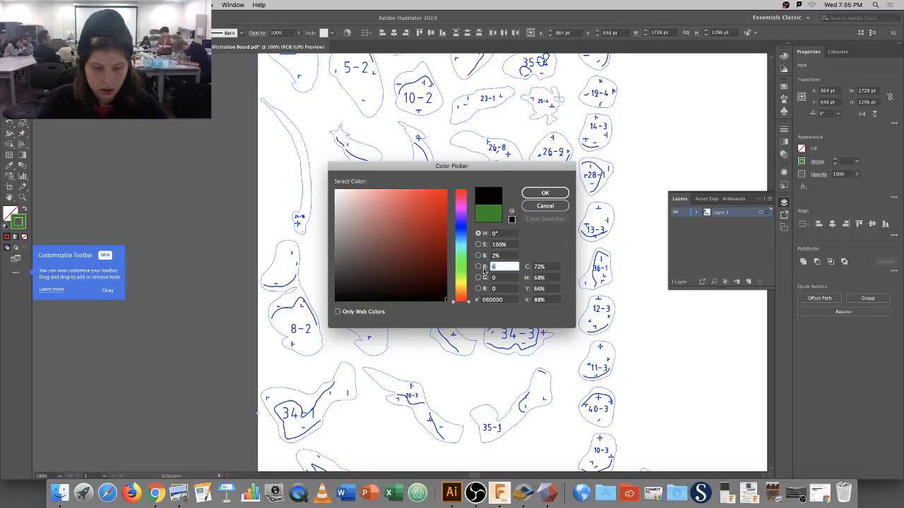
text(255)
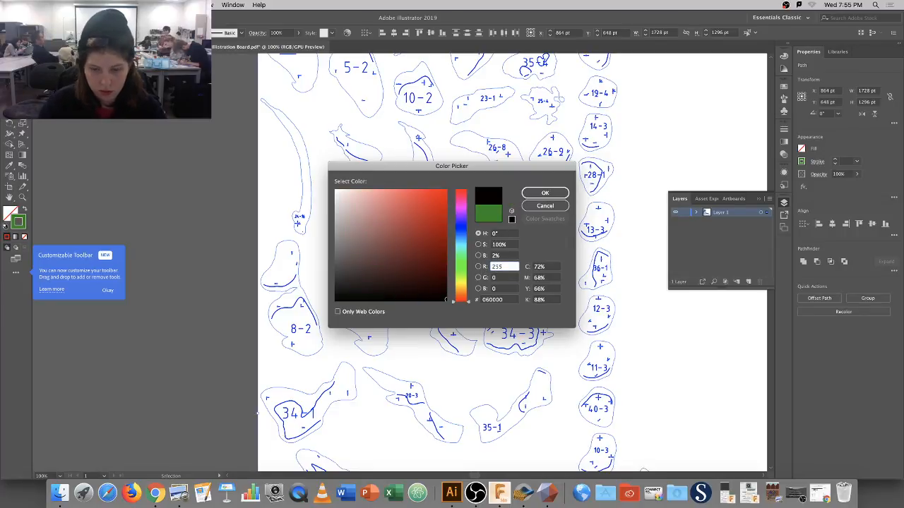
key(Return)
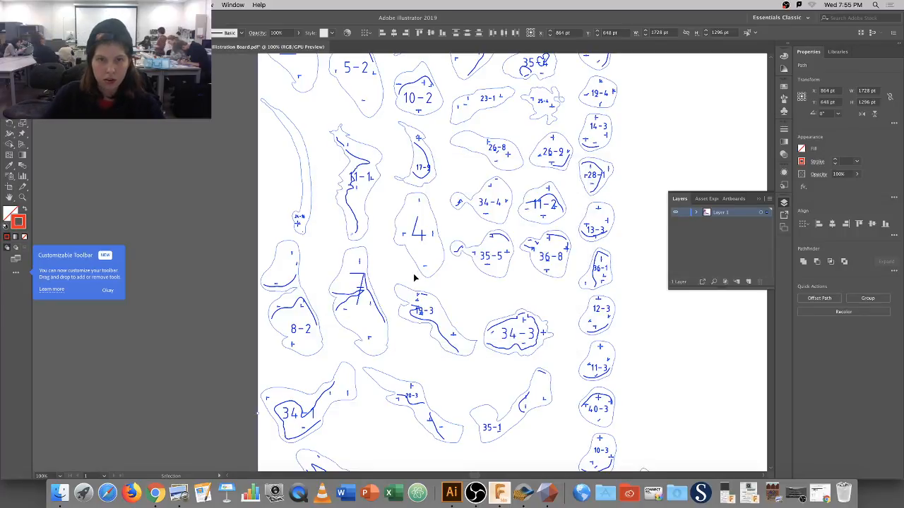
click(414, 276)
click(311, 208)
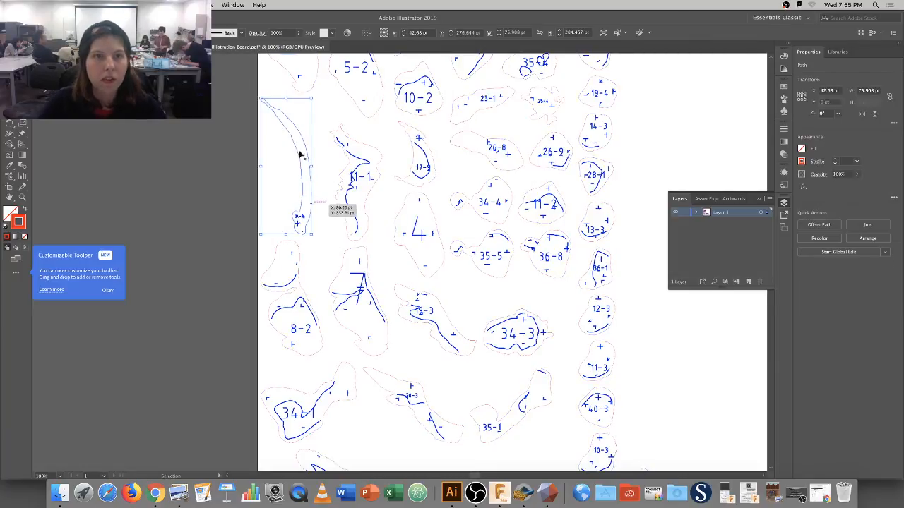
Select the outlines and blue engraving lines by stroke weight, set them to 0.1 pt, then fit and deselect.
click(158, 5)
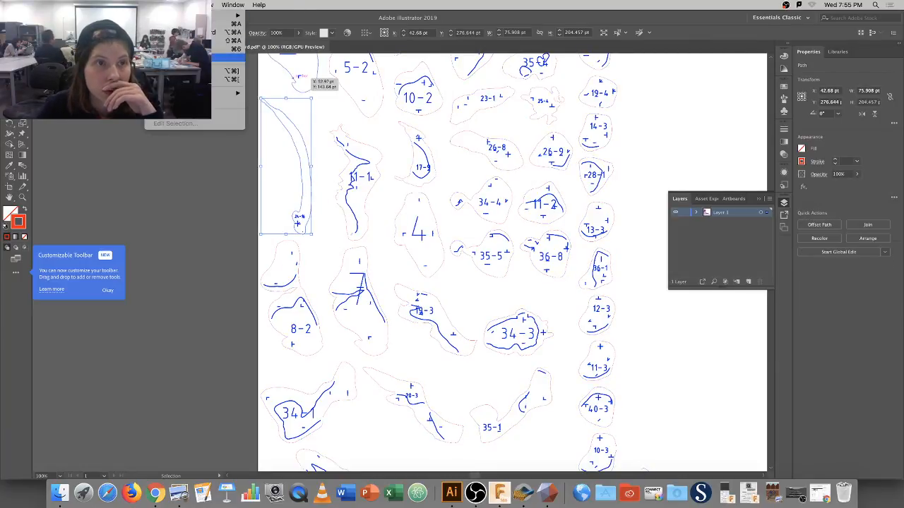
mouse_move(227, 93)
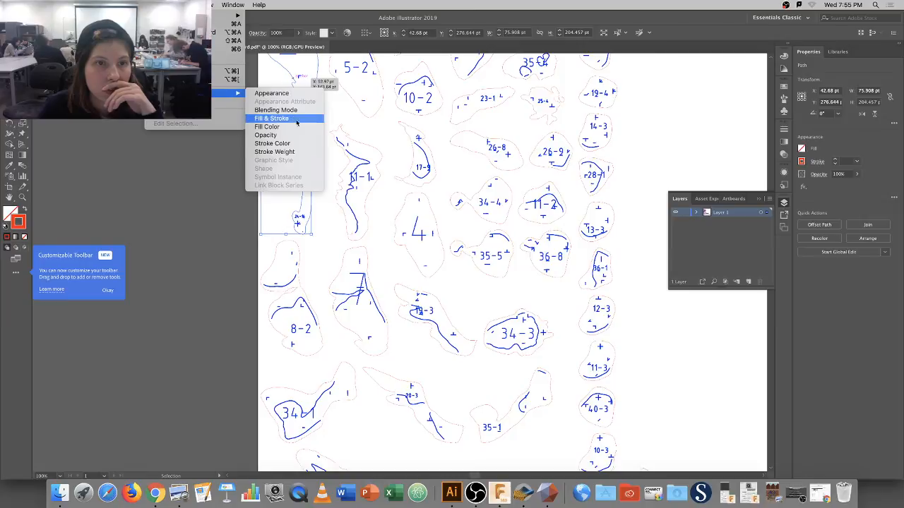
click(295, 153)
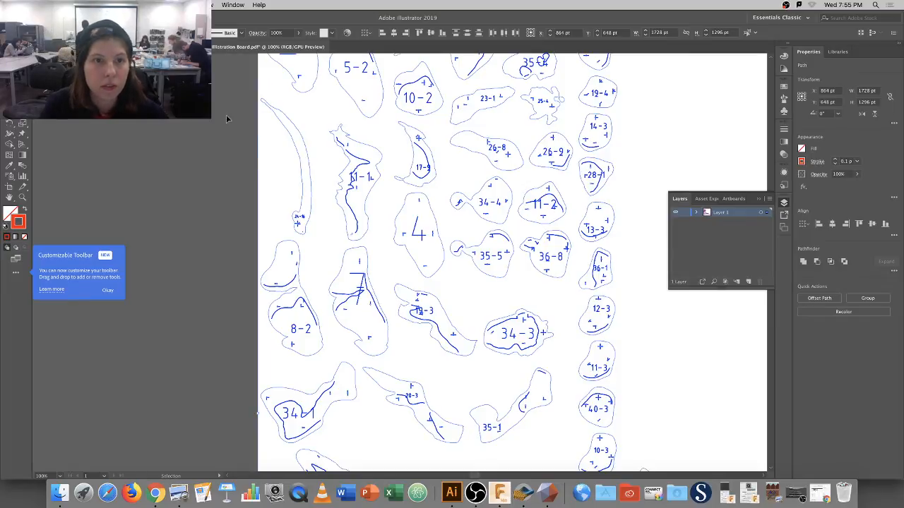
click(299, 218)
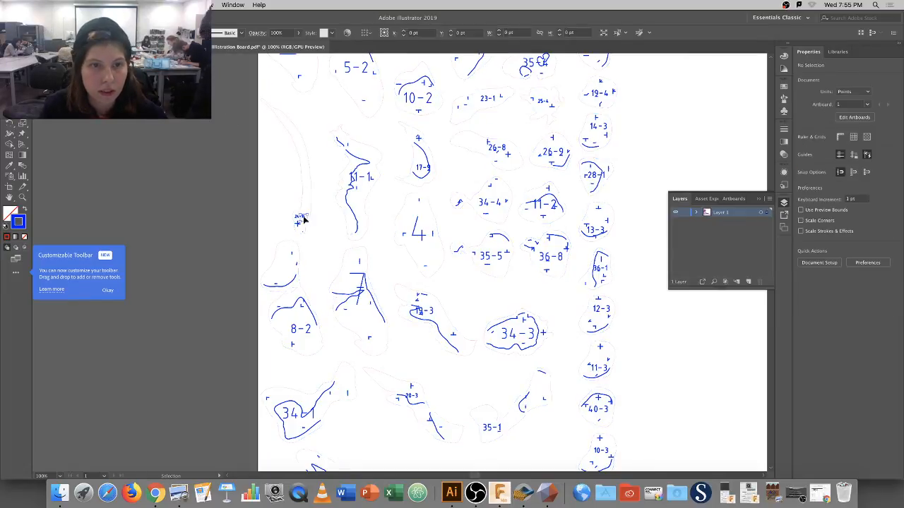
click(157, 5)
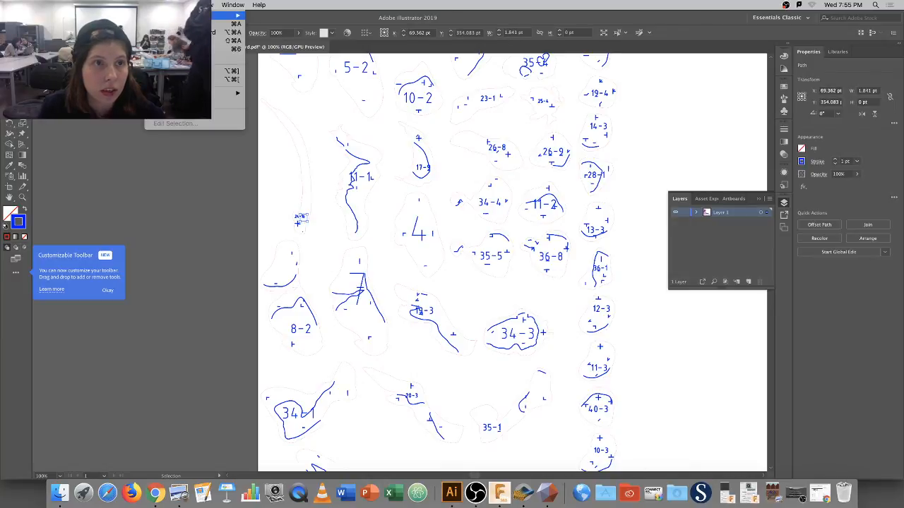
mouse_move(226, 92)
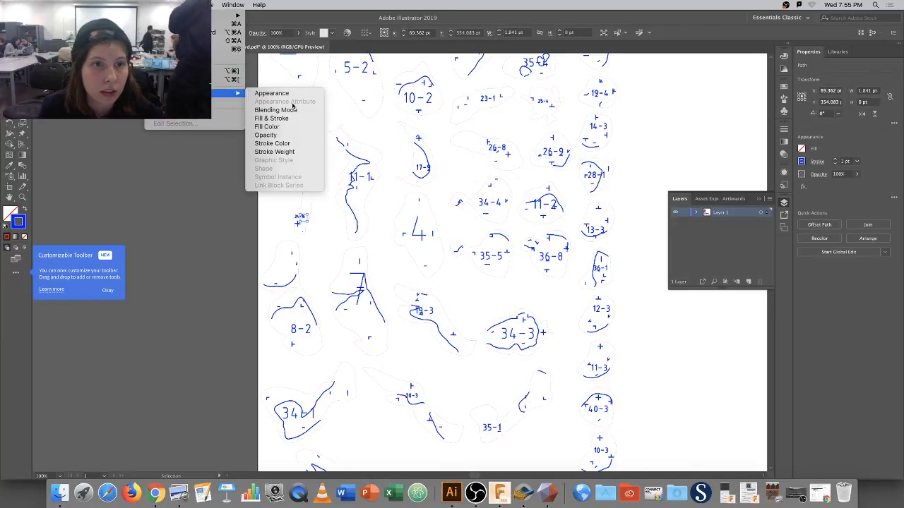
click(291, 152)
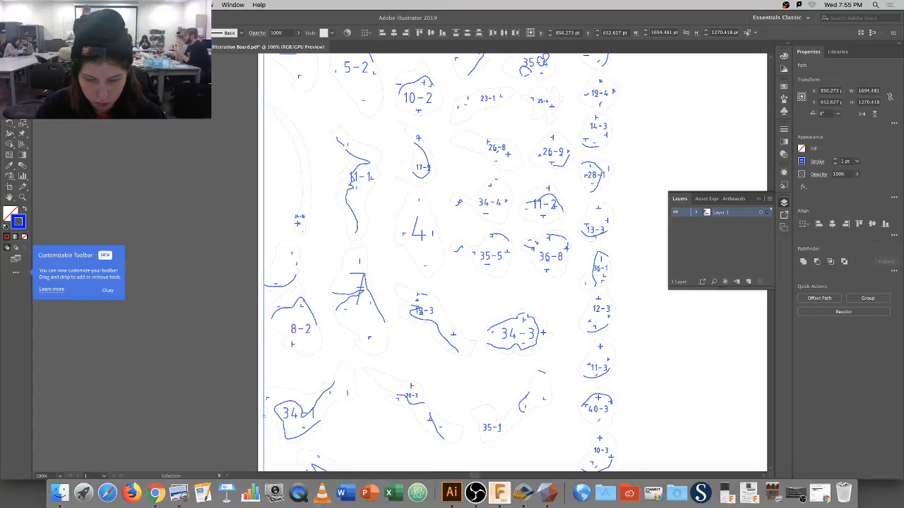
key(Return)
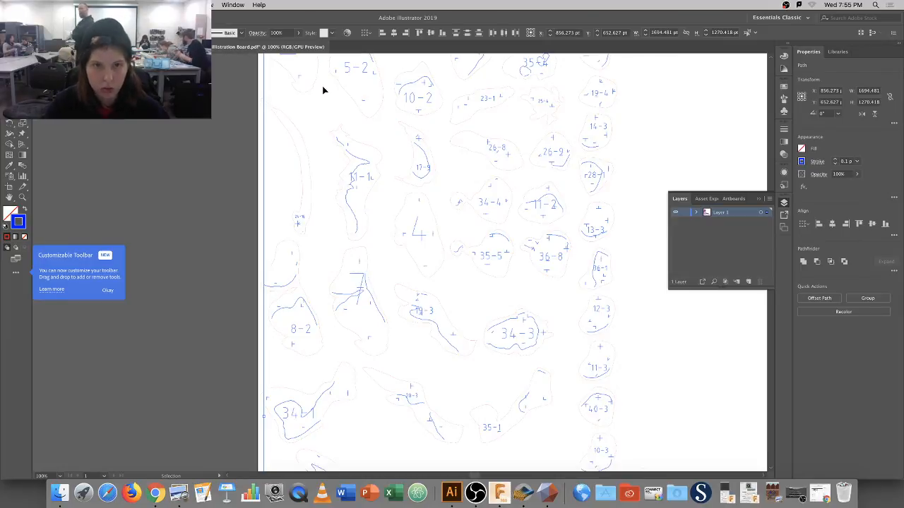
key(super+0)
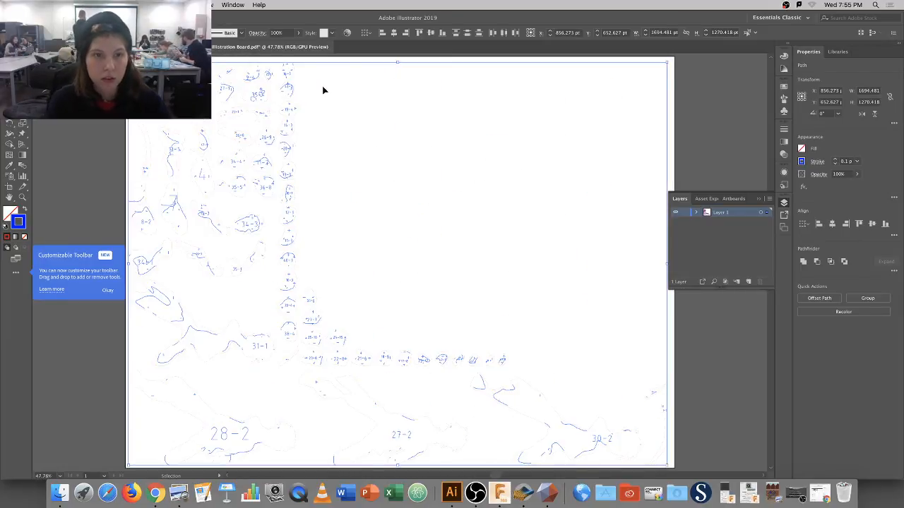
click(380, 167)
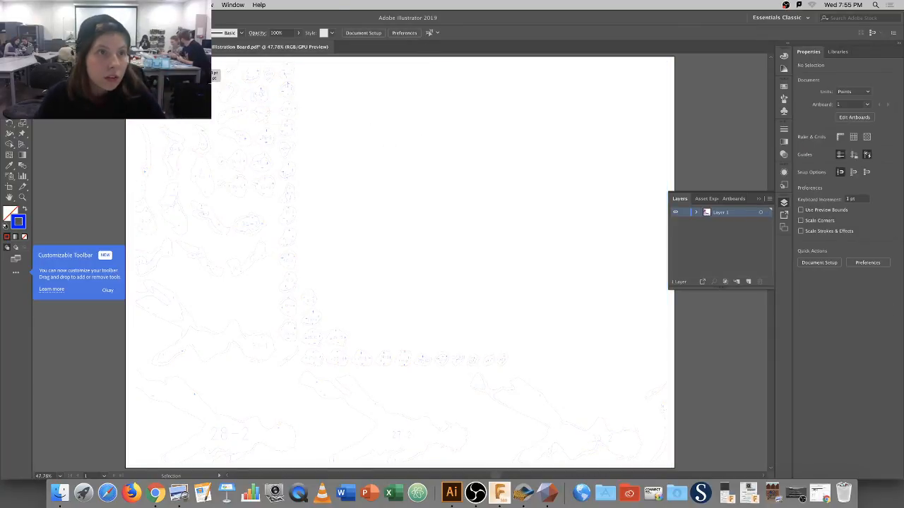
Save a copy with the file name ending changed to 'sheet 2'.
click(69, 5)
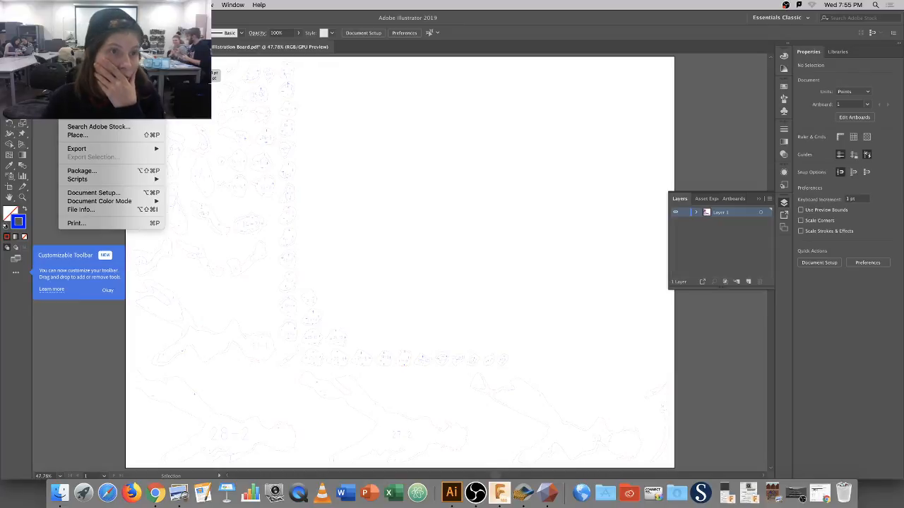
click(82, 80)
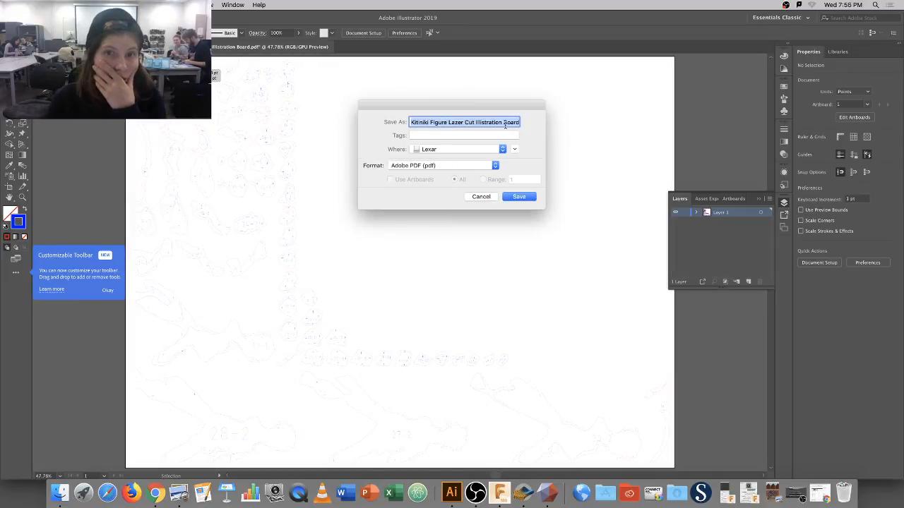
click(516, 121)
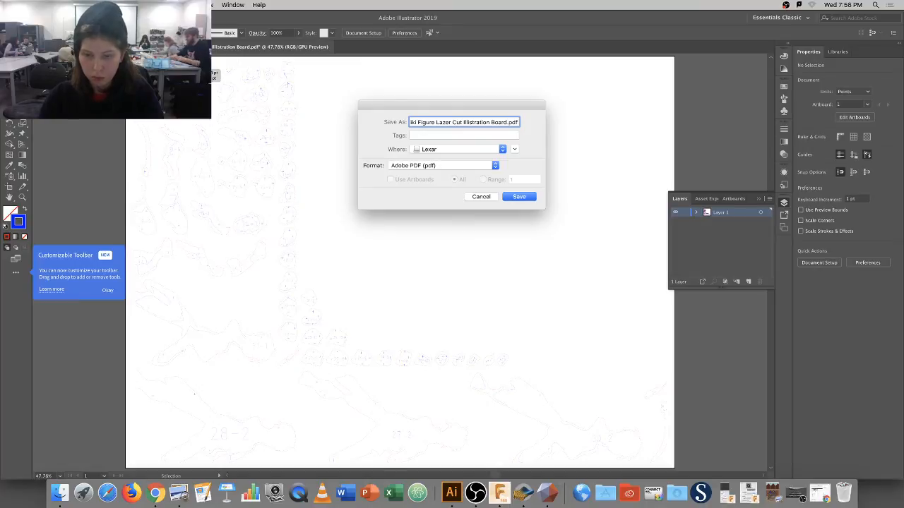
key(BackSpace)
key(BackSpace)
key(BackSpace)
key(BackSpace)
key(BackSpace)
key(BackSpace)
key(BackSpace)
key(BackSpace)
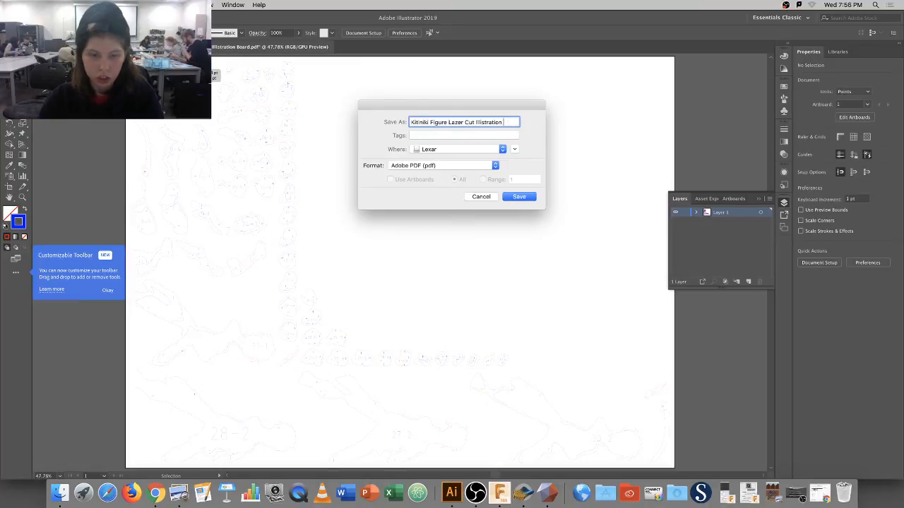
text(sheet 2)
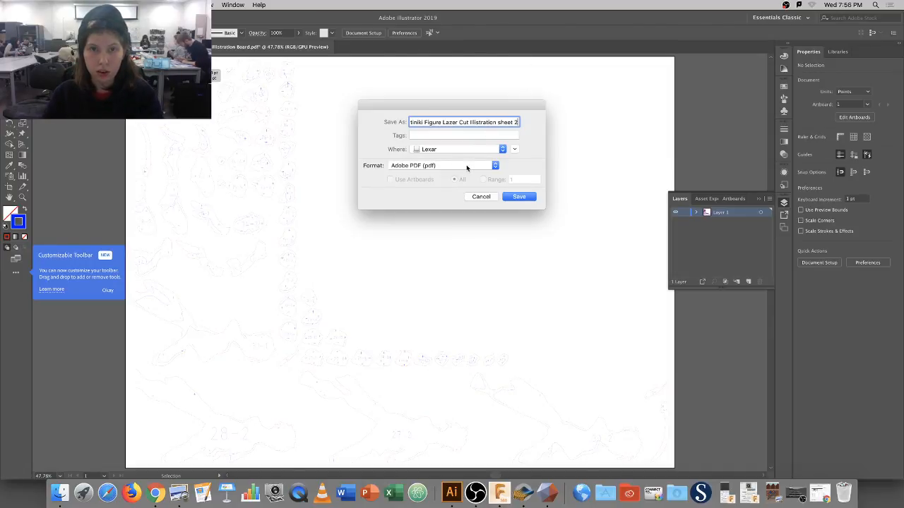
Save it in Adobe Illustrator (ai) format with the default Illustrator options.
click(487, 169)
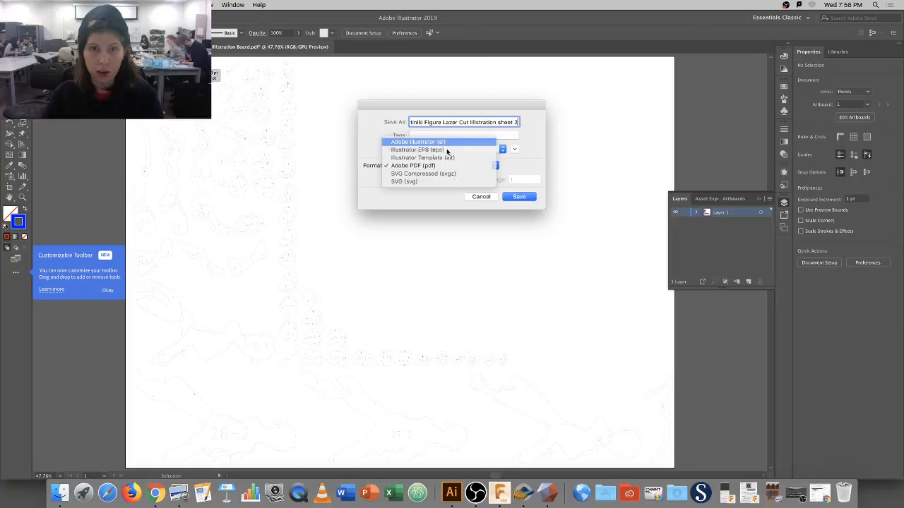
click(423, 142)
click(521, 198)
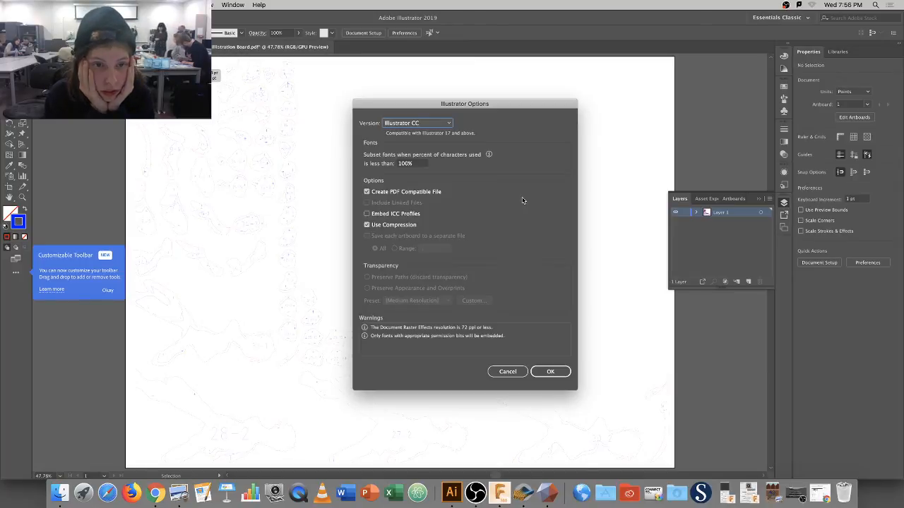
click(559, 373)
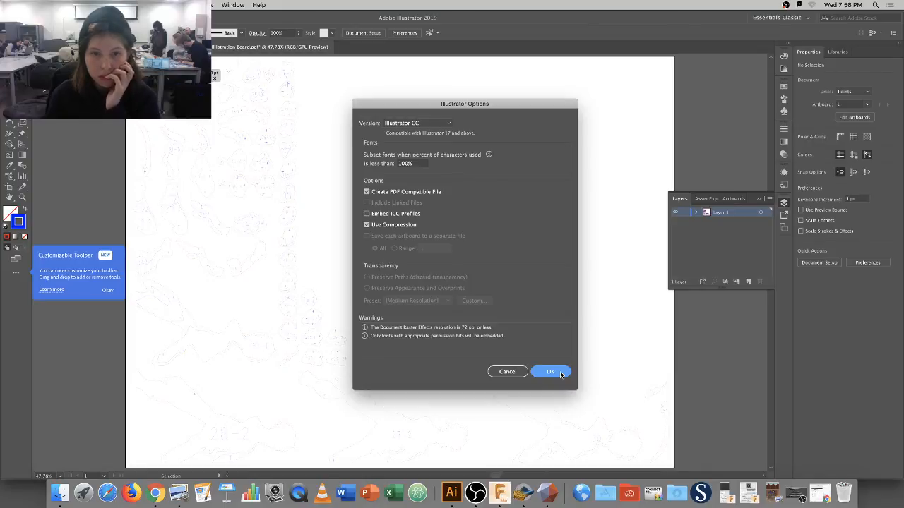
click(550, 372)
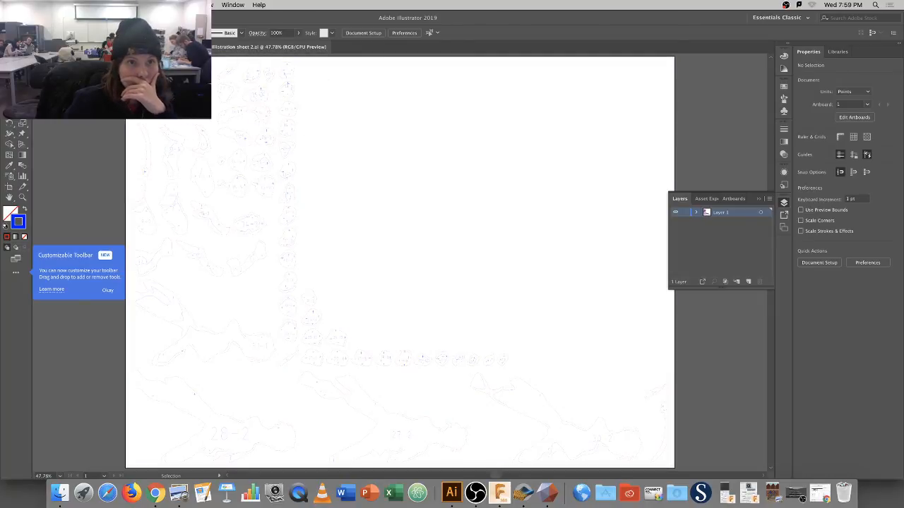
Close the sheet 2 and comic page documents and hide Illustrator.
key(super+w)
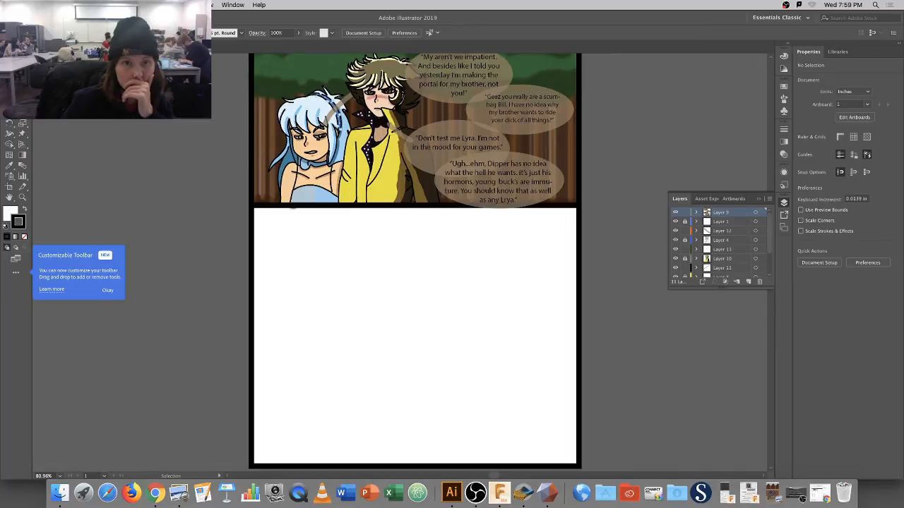
key(super+w)
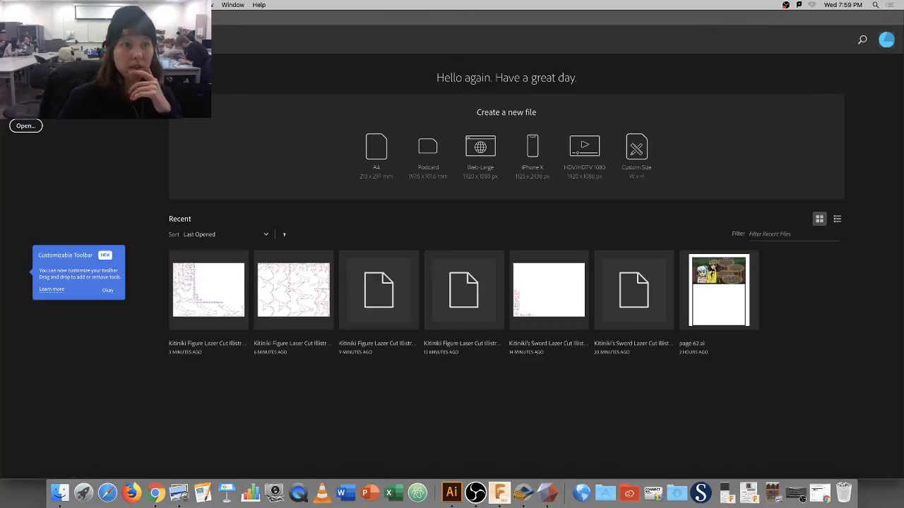
key(super+w)
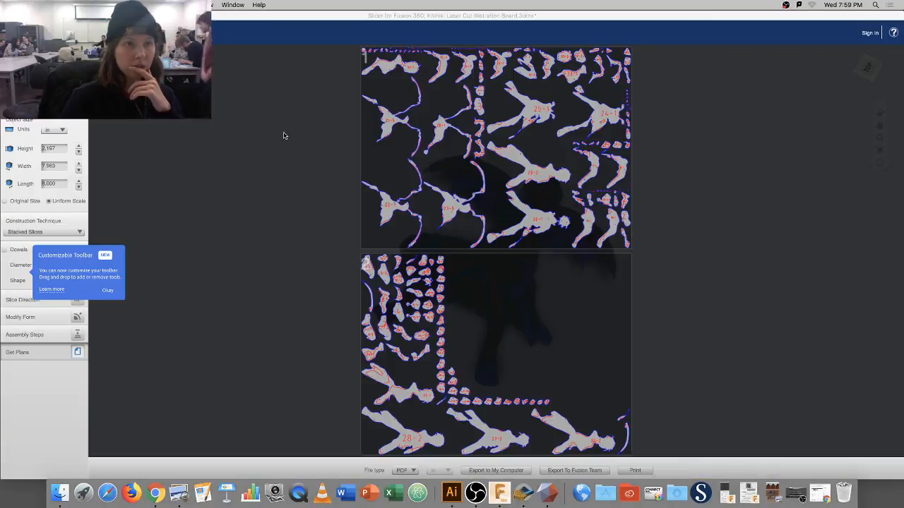
Quit Slicer for Fusion 360, discarding changes to the slice board.
click(7, 16)
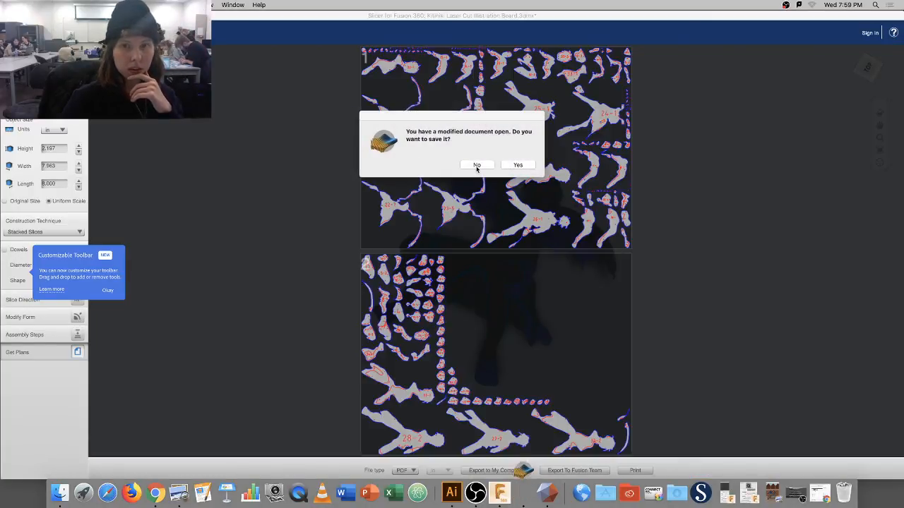
click(477, 166)
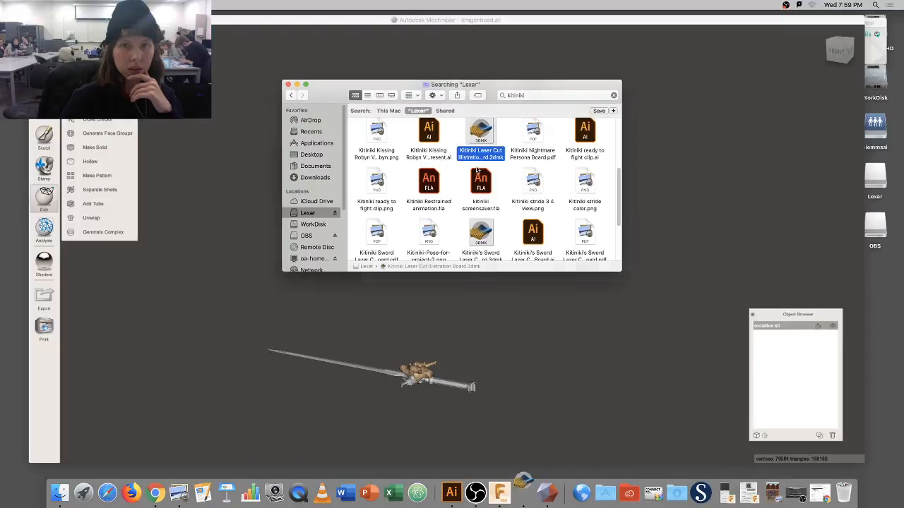
Close the Lexar search window, then quit Meshmixer saving the model as 'kitiniki's Sword' on Lexar.
click(288, 85)
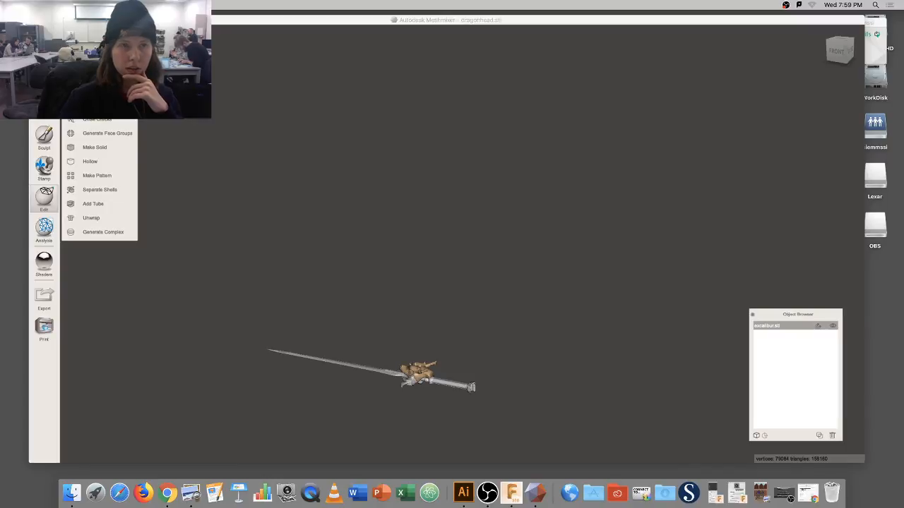
click(35, 20)
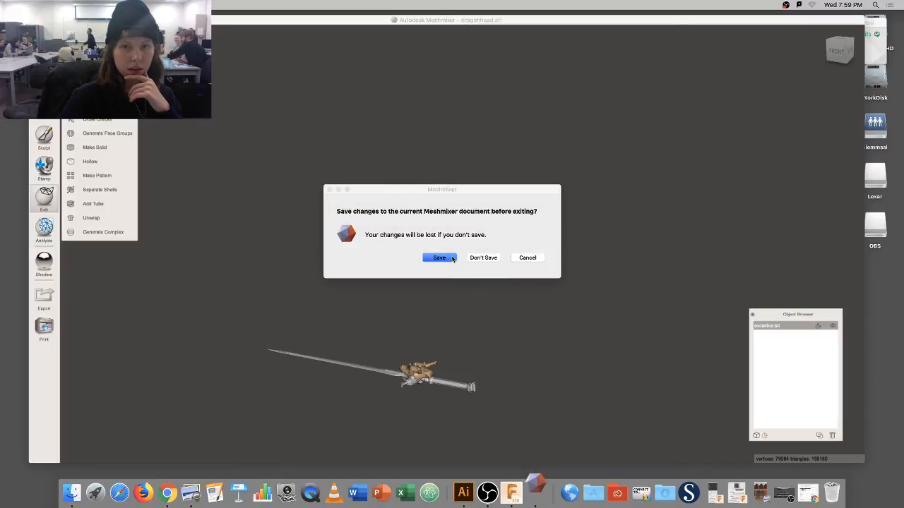
click(450, 261)
click(439, 258)
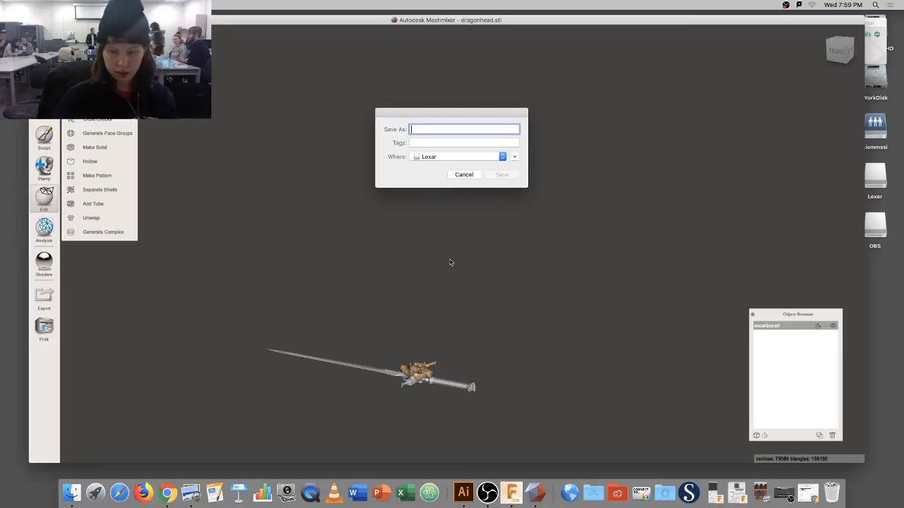
text(kitin)
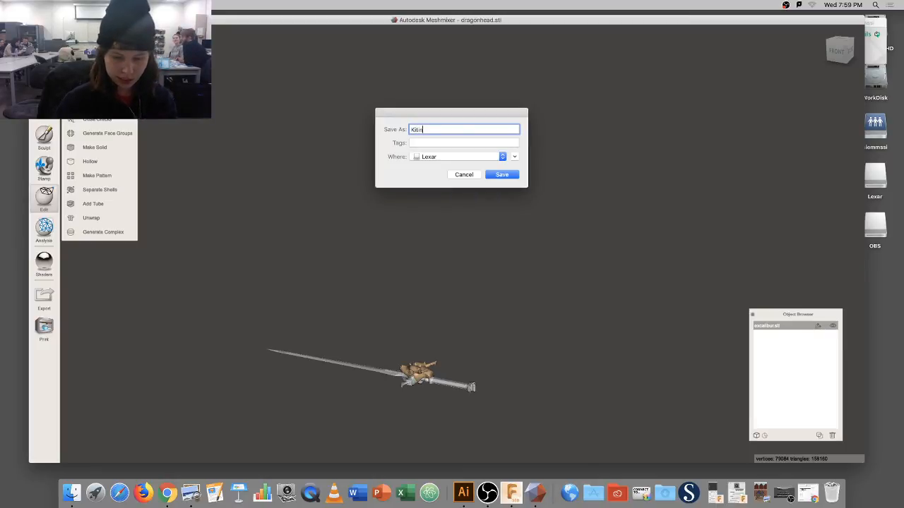
text(iki's)
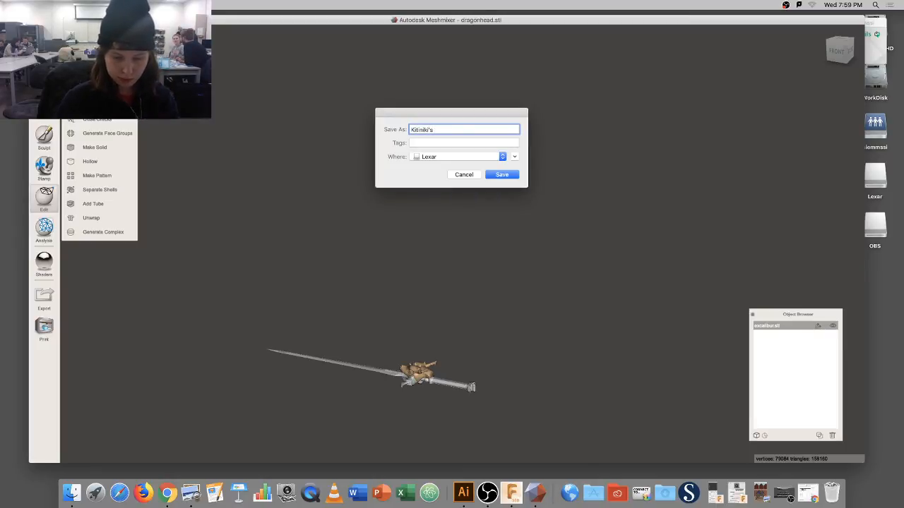
text( Sword)
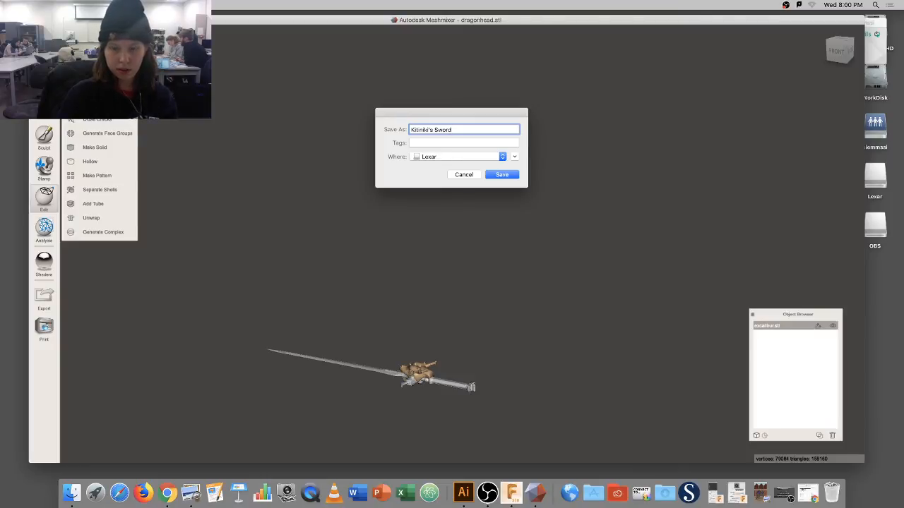
key(Return)
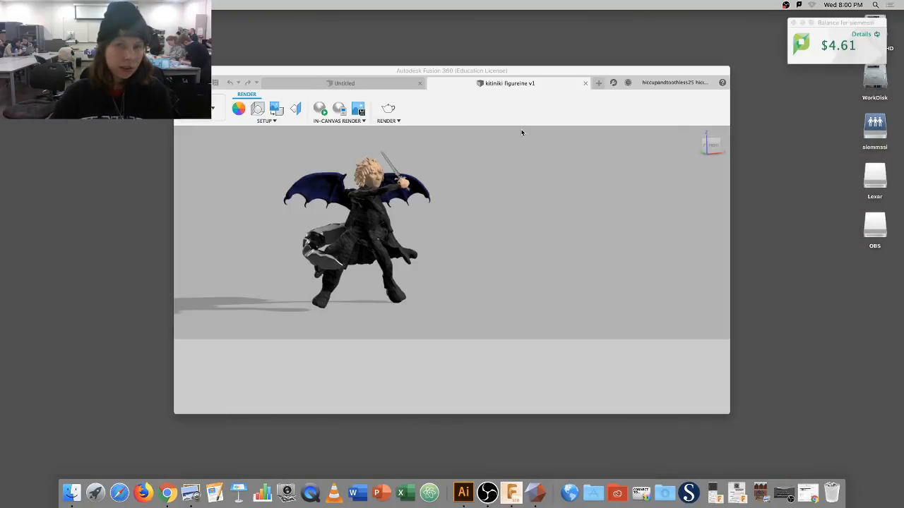
Close the kitiniki figureine v1 design, view the winged character illustration, and quit Fusion 360.
click(586, 83)
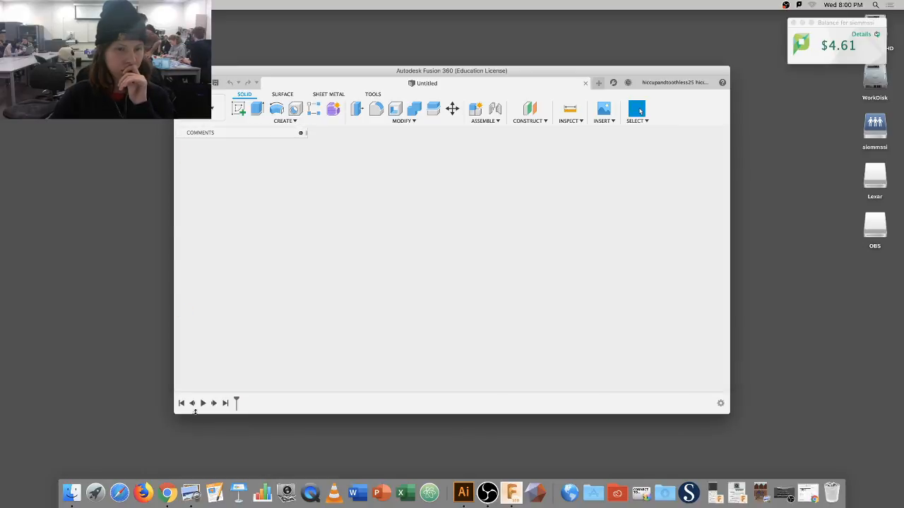
click(192, 487)
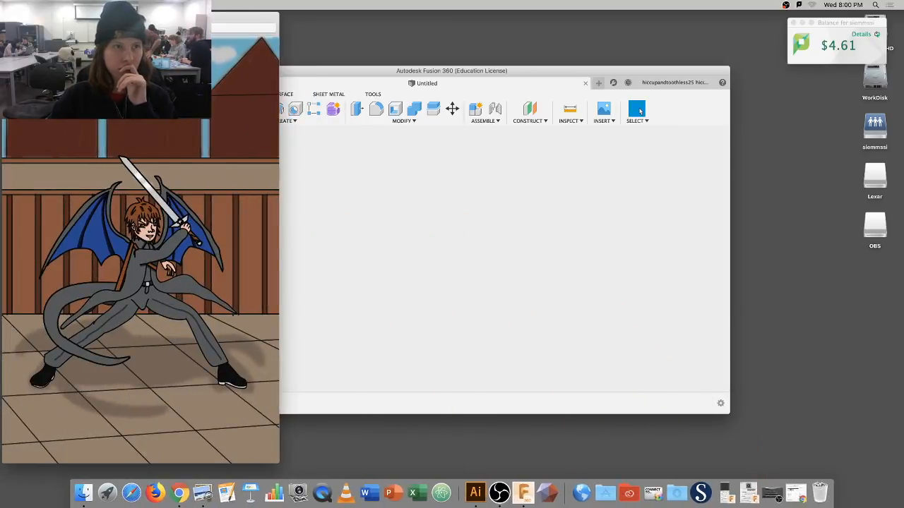
click(8, 17)
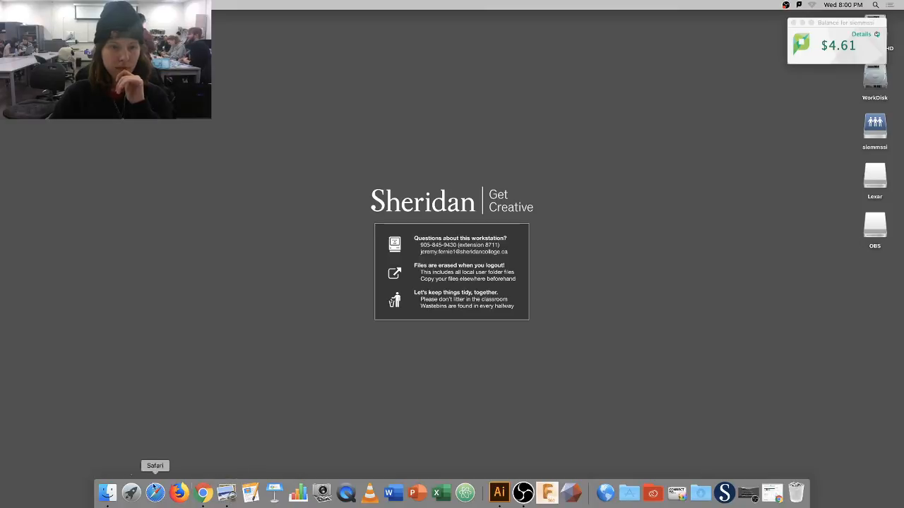
click(114, 493)
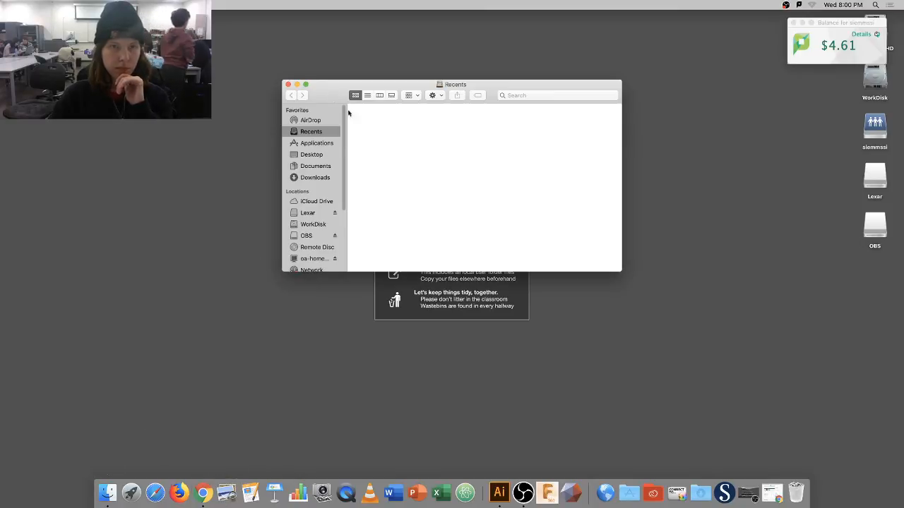
click(289, 85)
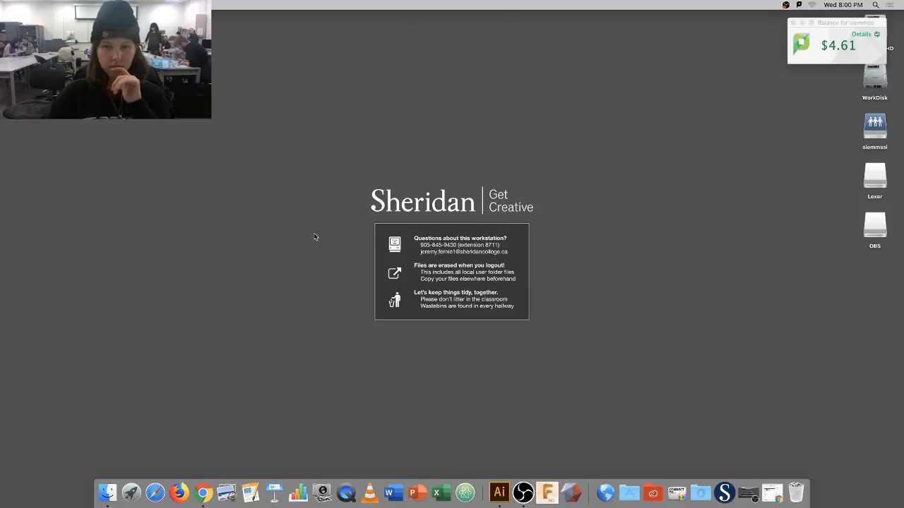
click(498, 493)
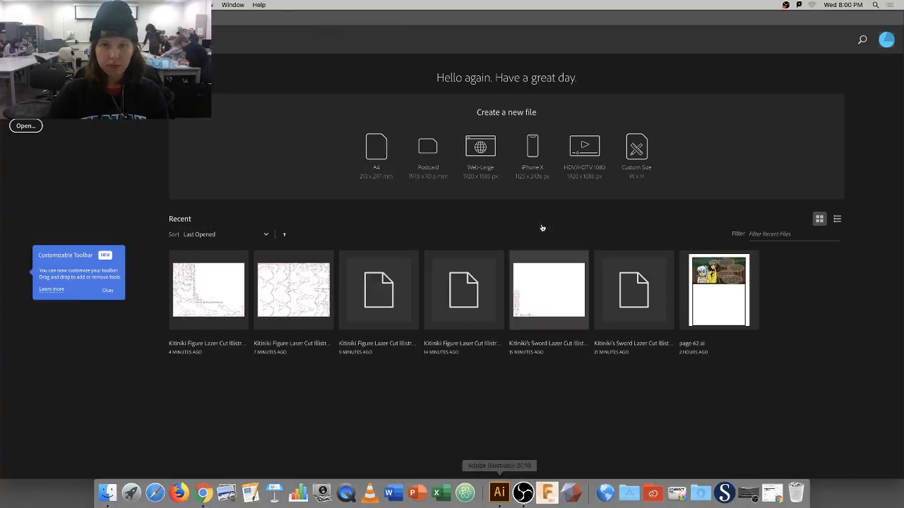
click(8, 17)
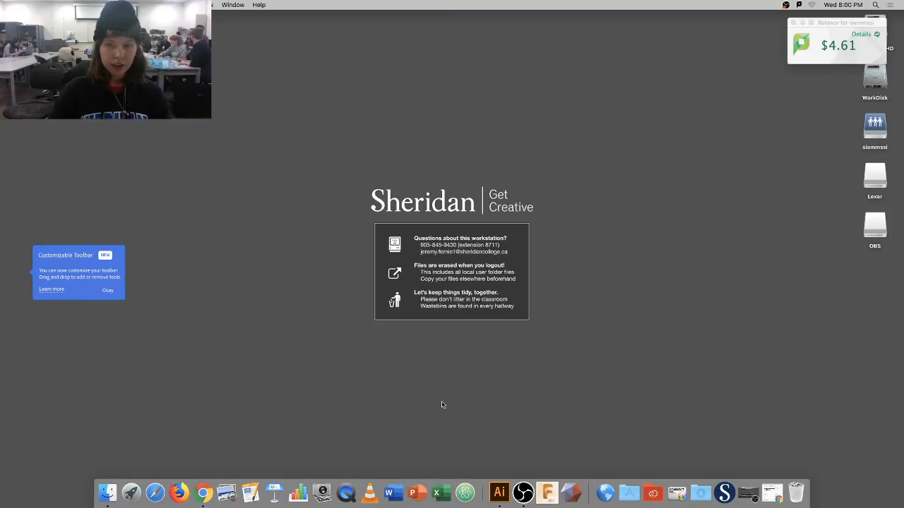
Close the Thingiverse, Gmail, Nightcore and Techno Craft Week 07 tabs, minimize Chrome, and bring up OBS.
click(771, 492)
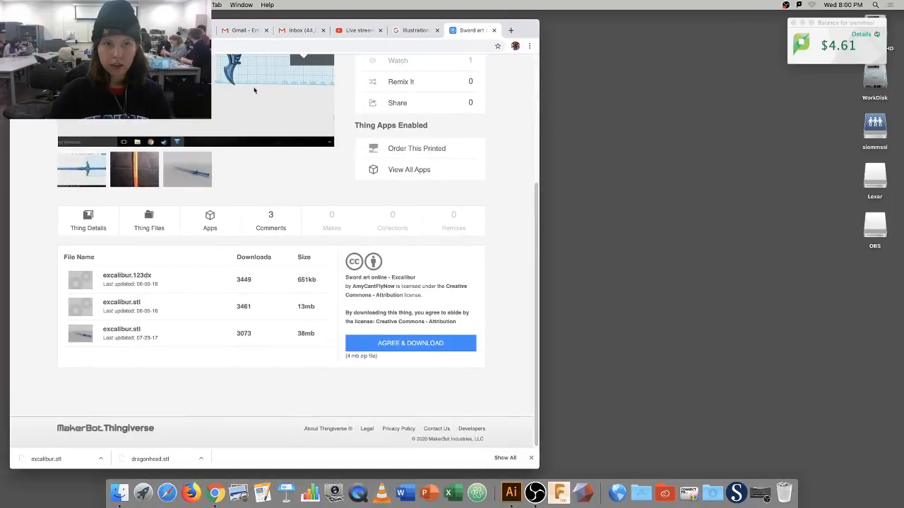
click(493, 30)
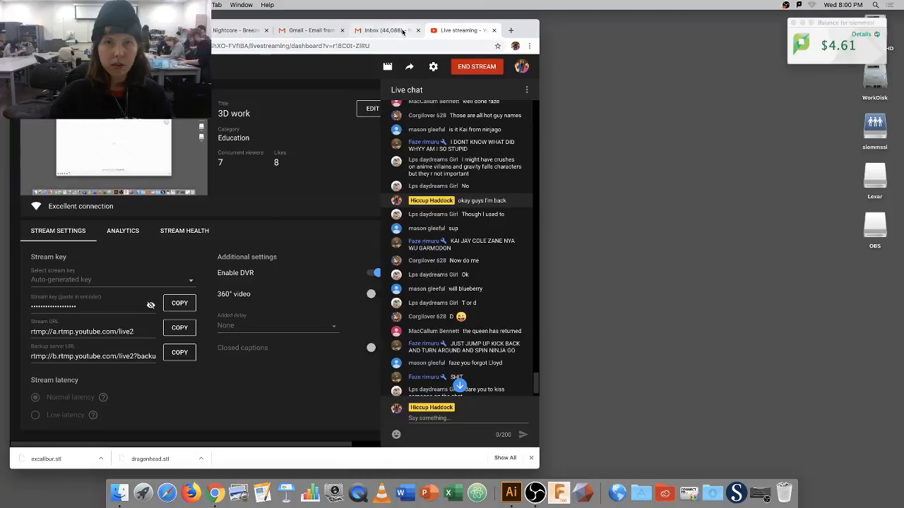
click(331, 30)
click(342, 31)
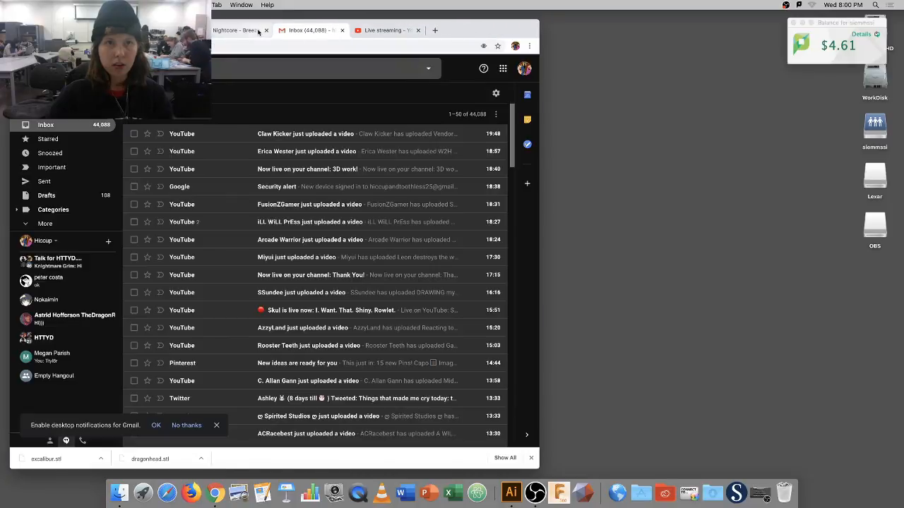
click(258, 31)
click(266, 31)
click(178, 31)
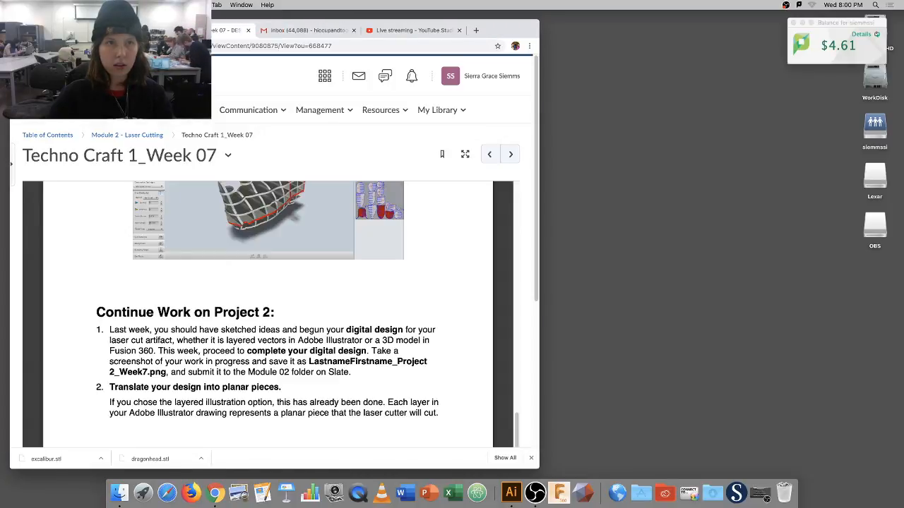
click(245, 30)
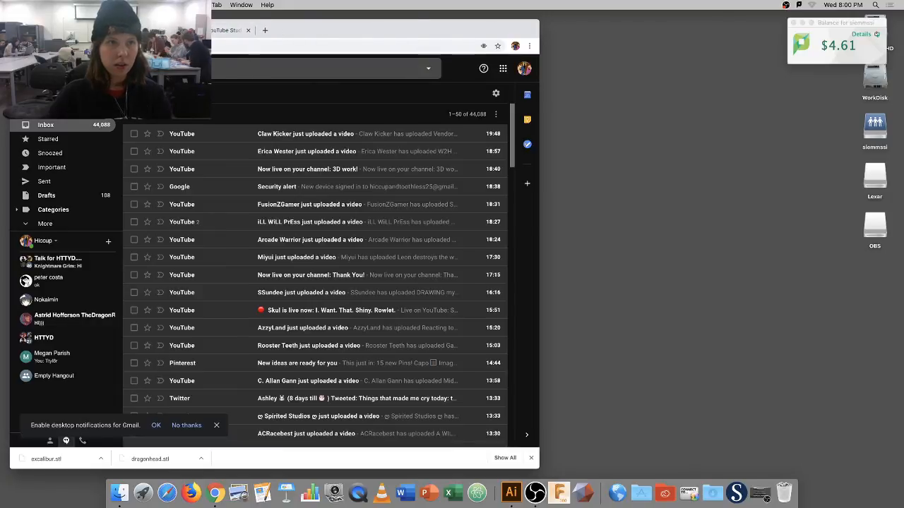
click(28, 29)
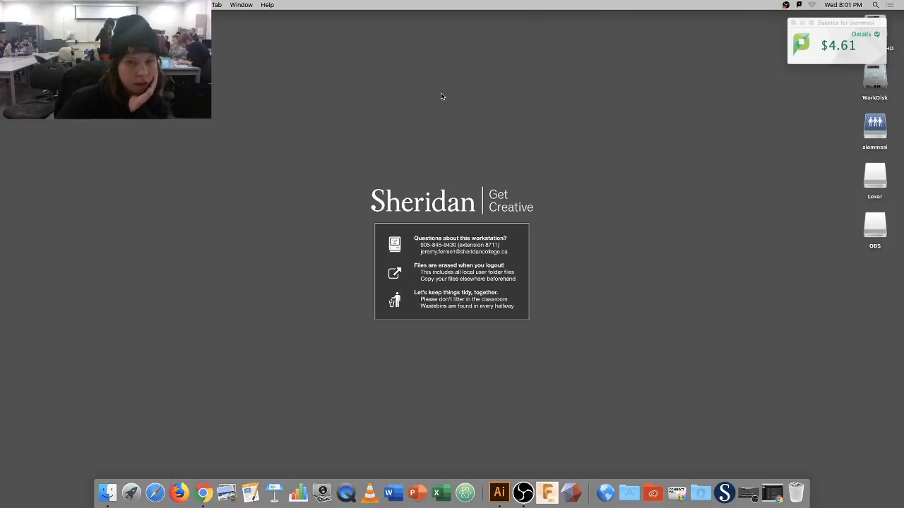
click(523, 490)
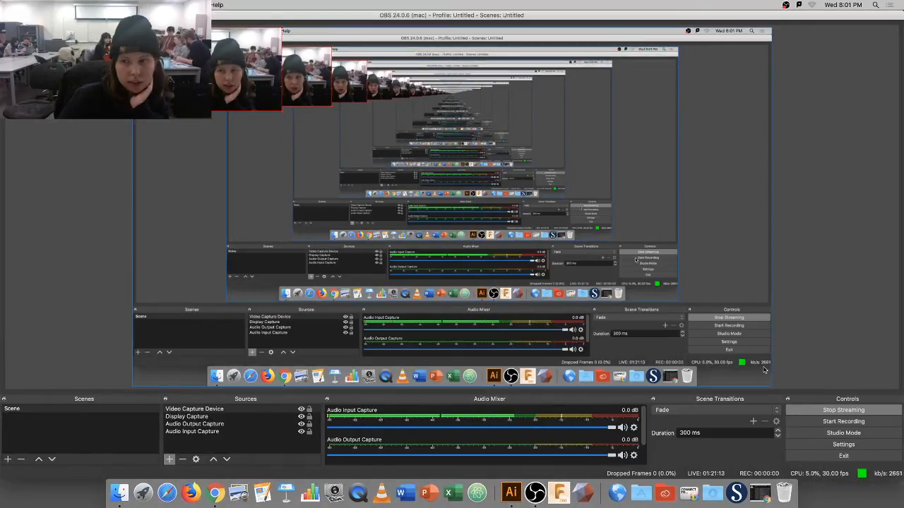